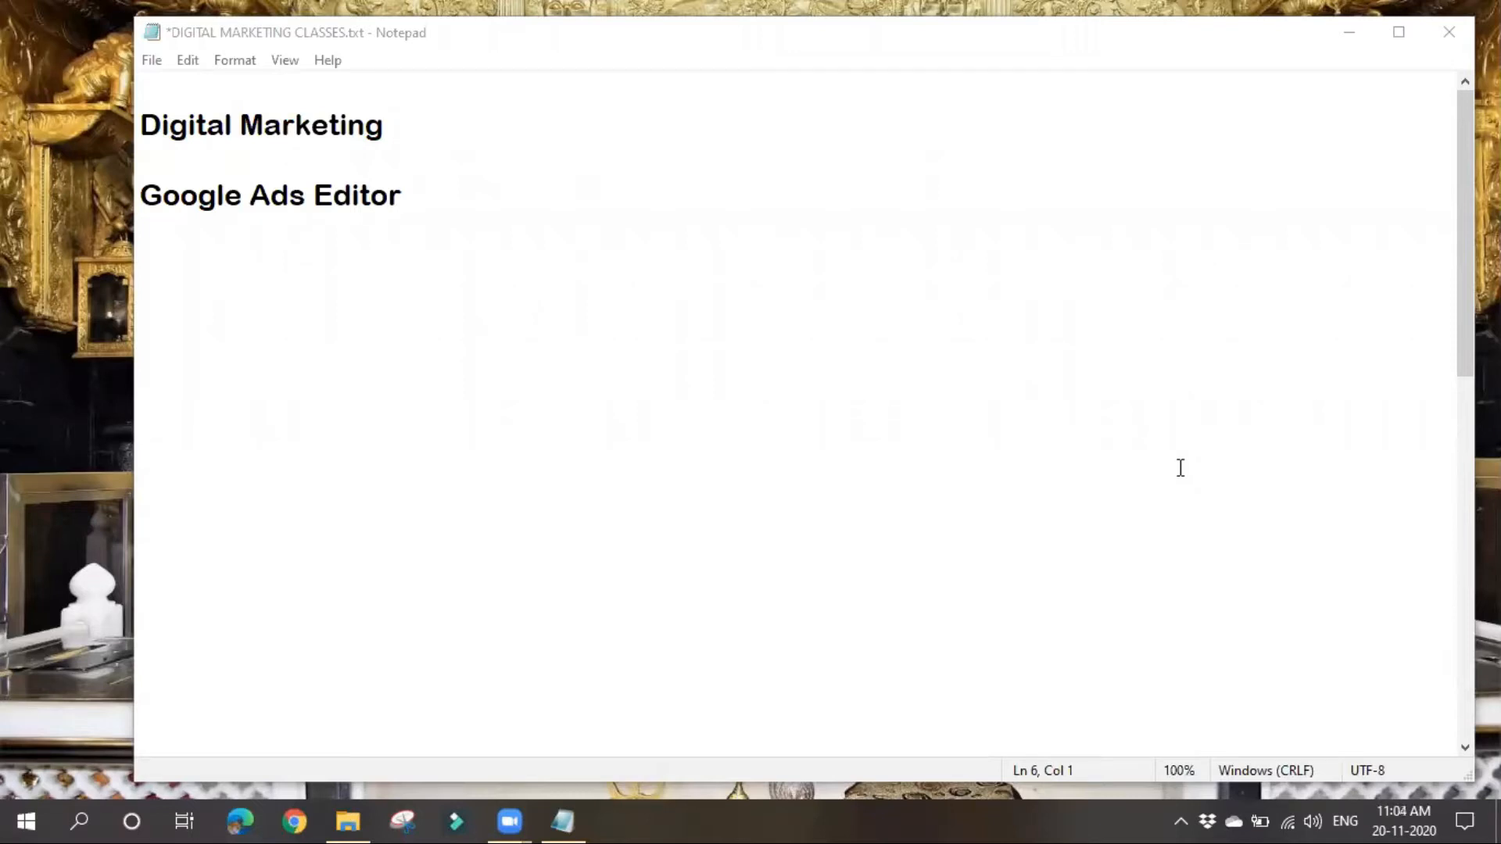
{"action": "left_click", "coordinate": [146, 202]}
{"action": "left_click_drag", "start_coordinate": [146, 202], "coordinate": [462, 204]}
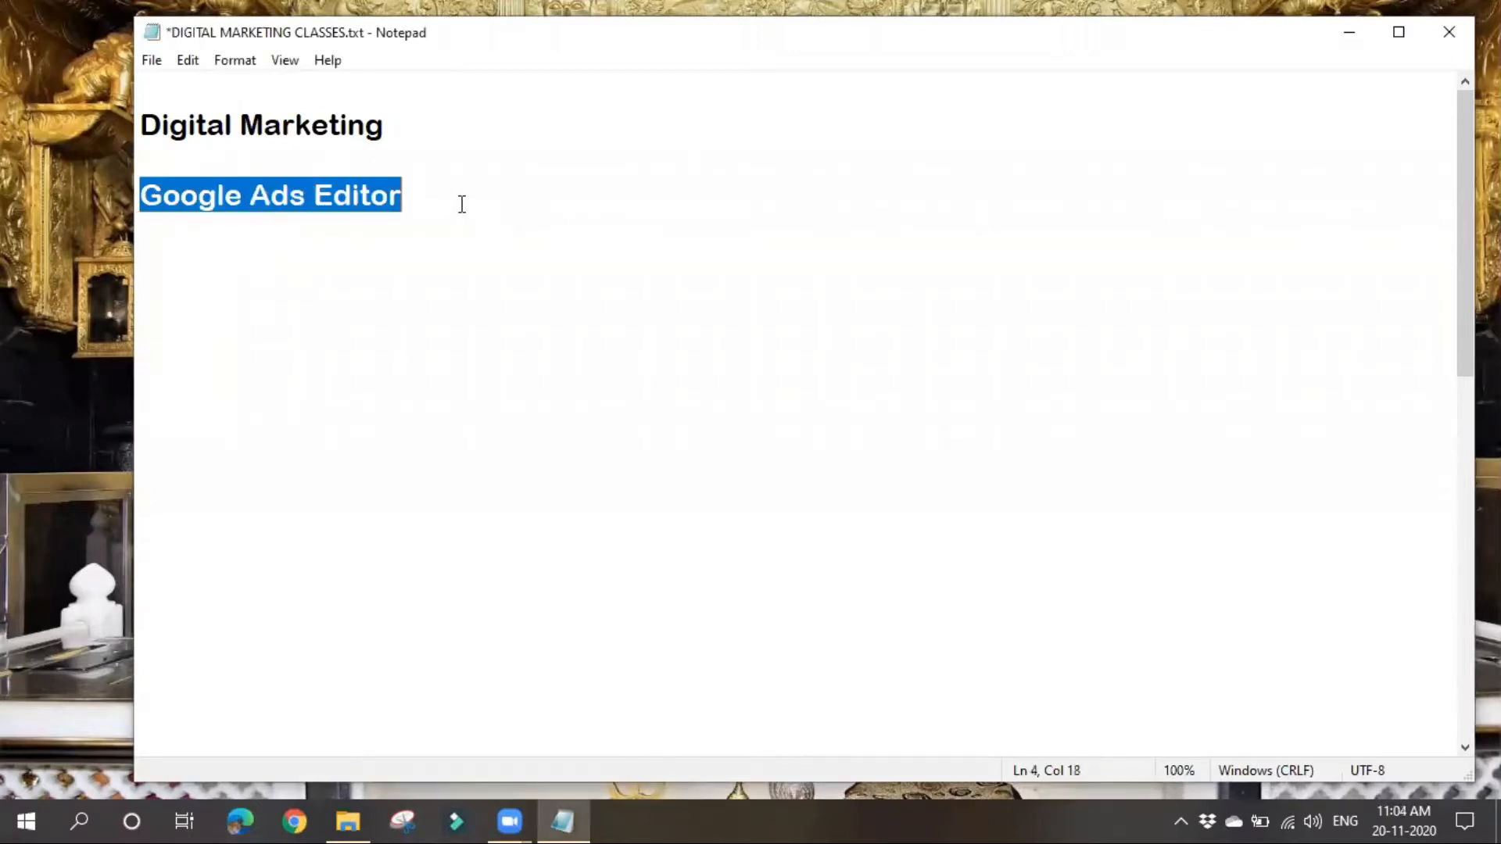
{"action": "right_click", "coordinate": [389, 309]}
{"action": "left_click", "coordinate": [220, 304]}
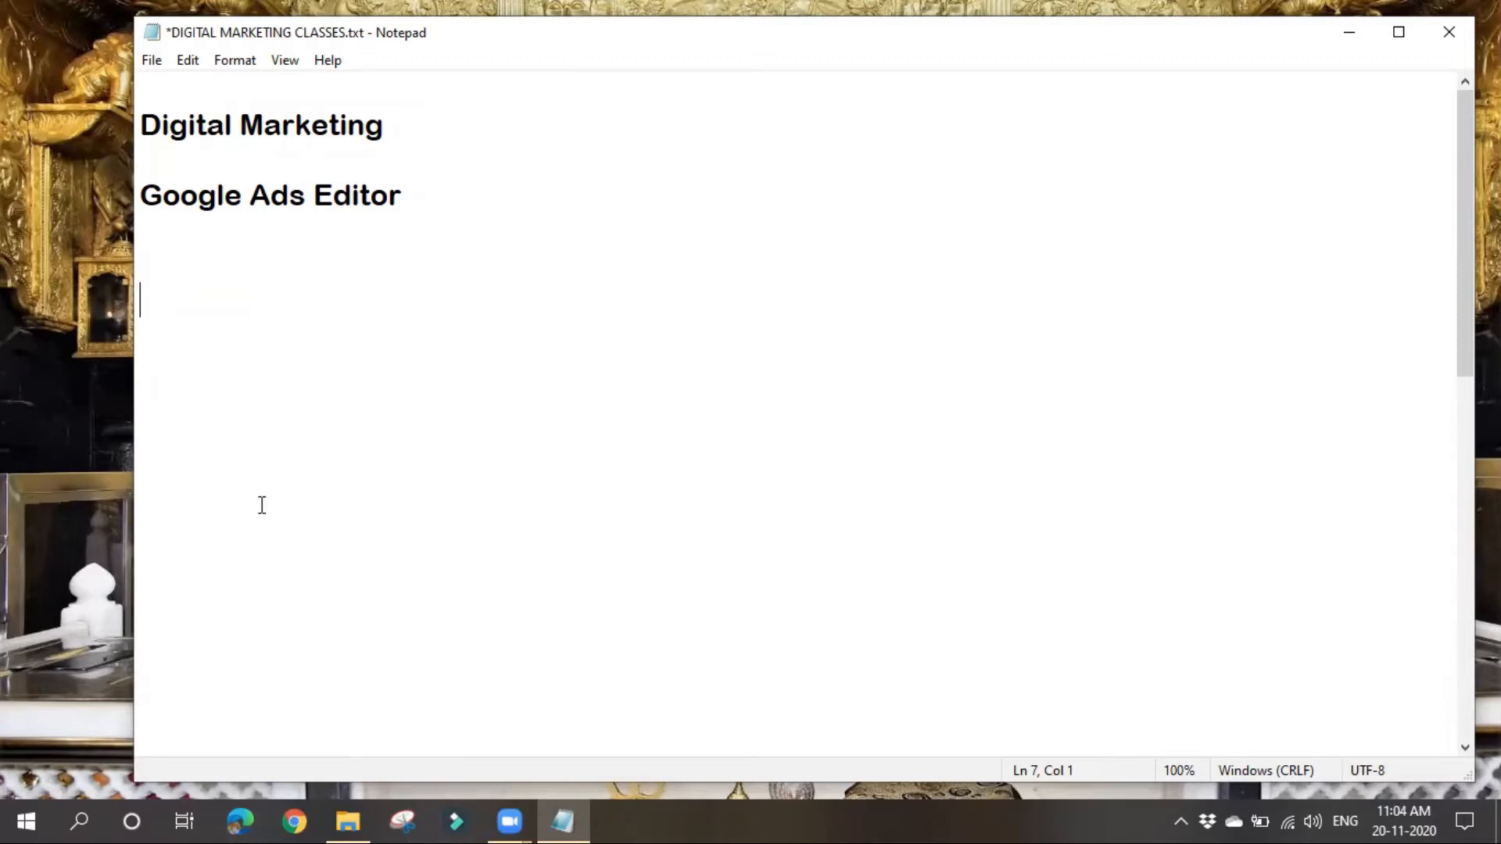
Step: Switch to Microsoft Edge and search Google for "google ads"
{"action": "left_click", "coordinate": [258, 817]}
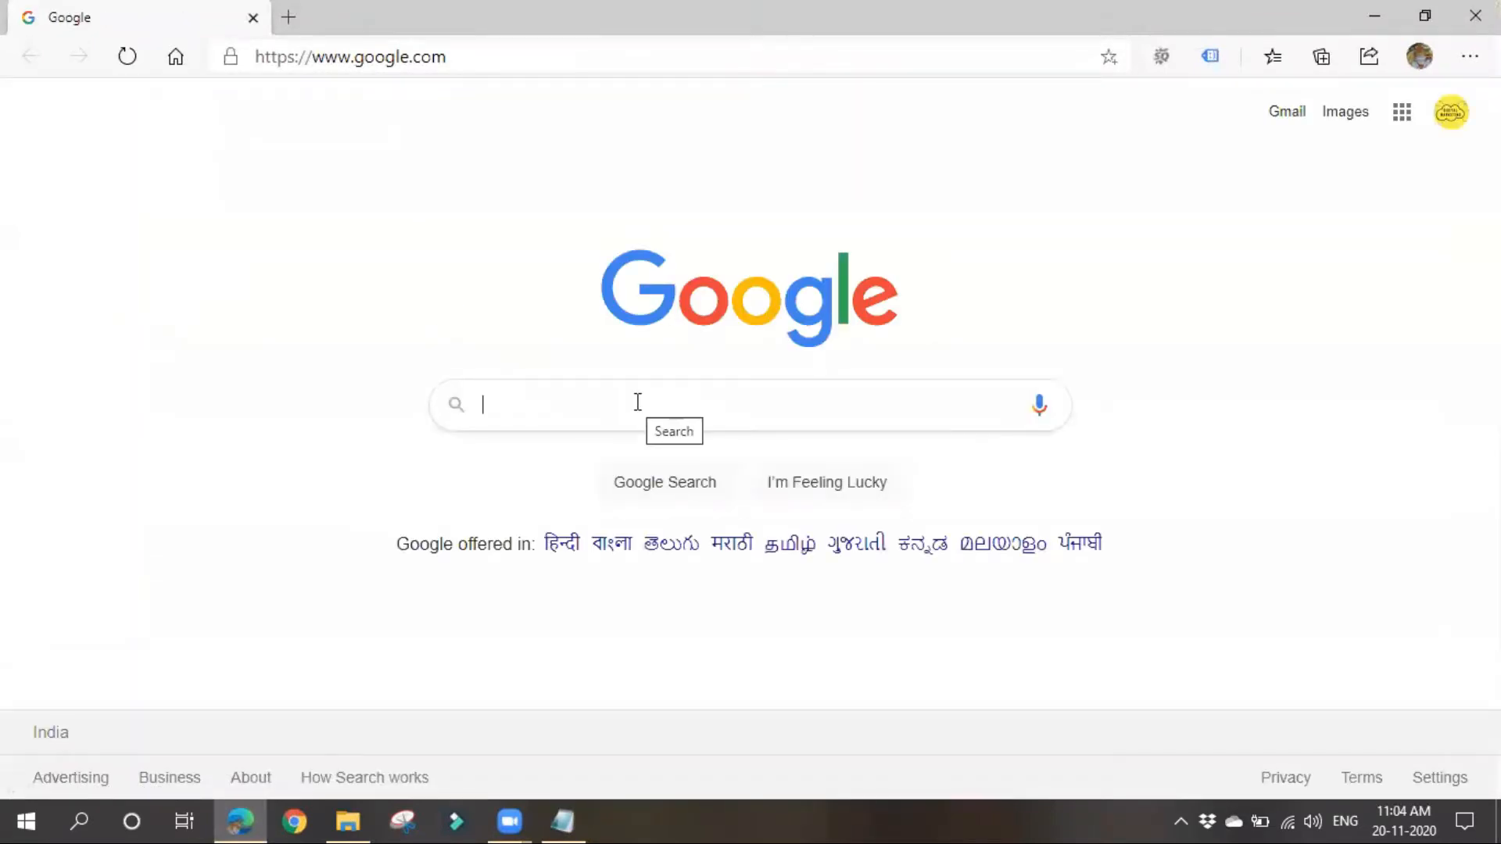
{"action": "type", "text": "google ads"}
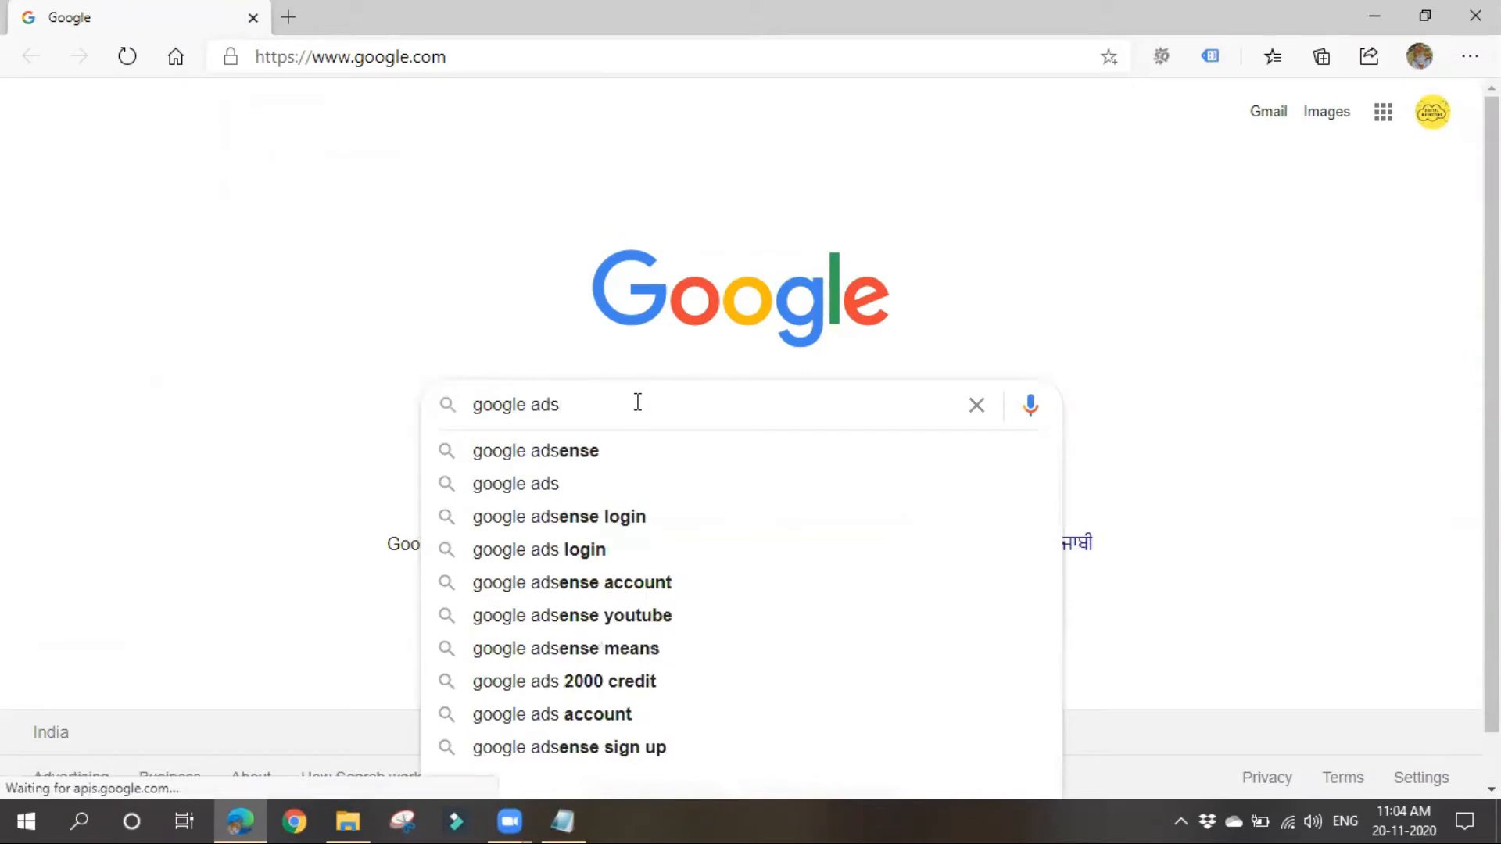
{"action": "key", "text": "Return"}
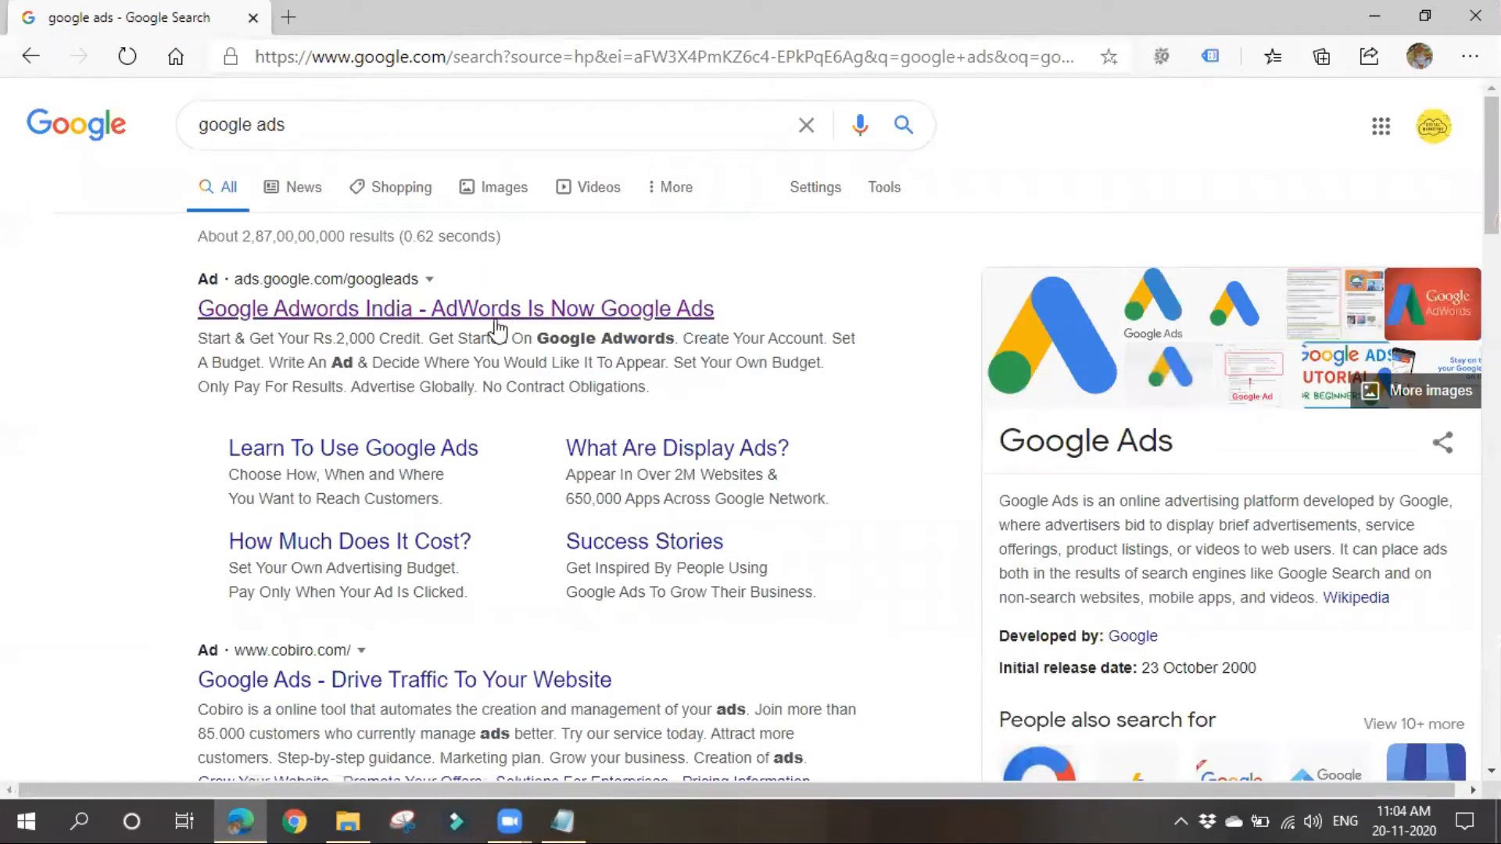
Step: Open the "Google Adwords India - AdWords Is Now Google Ads" result and a second browser tab with the Google home page
{"action": "left_click", "coordinate": [388, 305]}
{"action": "left_click", "coordinate": [285, 25]}
{"action": "left_click", "coordinate": [179, 59]}
{"action": "left_click", "coordinate": [179, 11]}
{"action": "scroll", "coordinate": [352, 617], "scroll_direction": "down", "scroll_amount": 4}
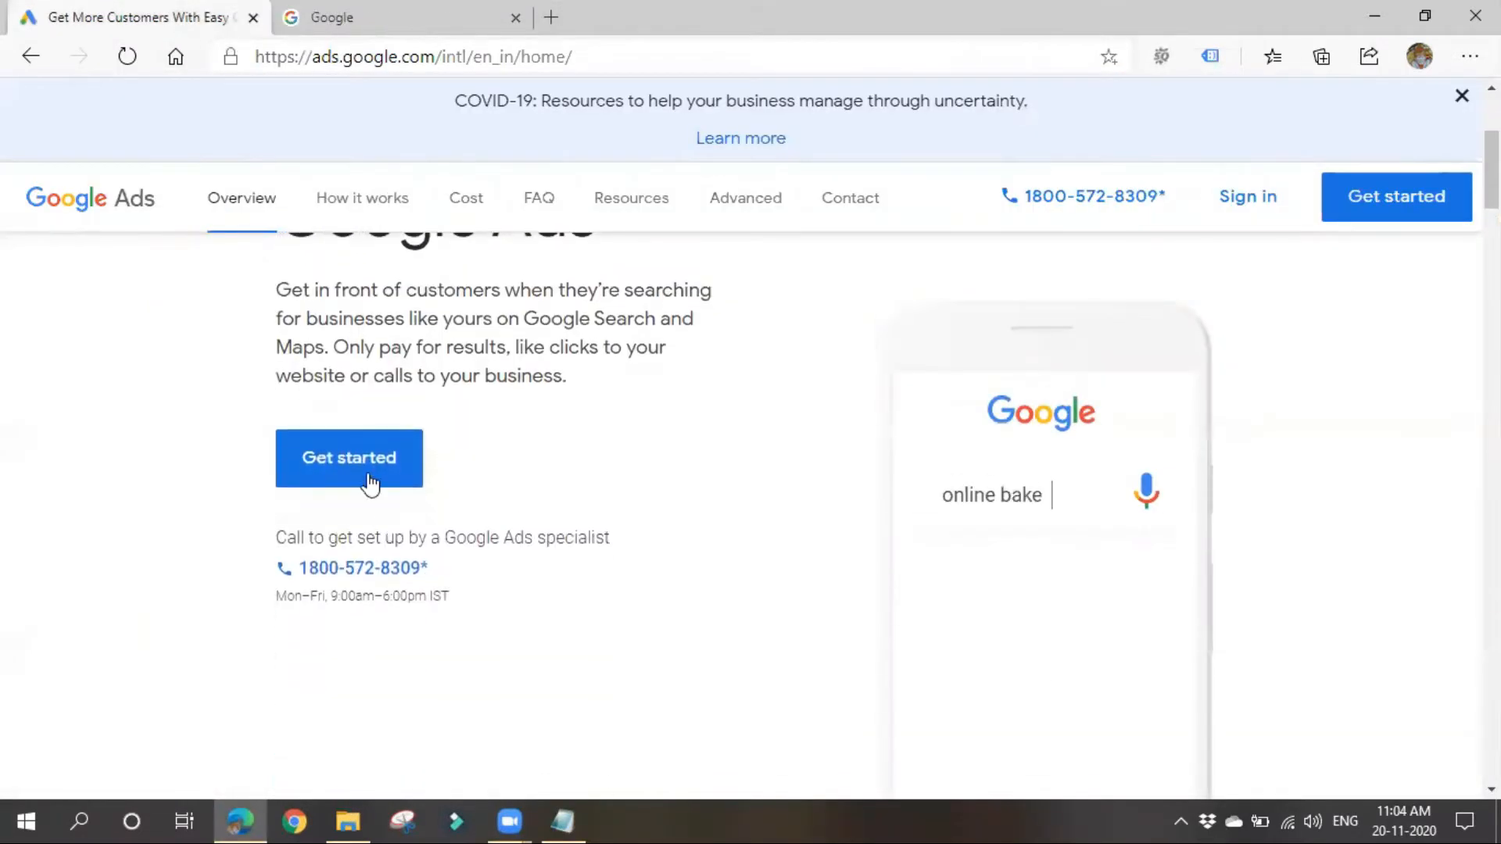
Step: Get started with Google Ads and open the Batch Nov 11-1 account's campaign overview
{"action": "left_click", "coordinate": [350, 475]}
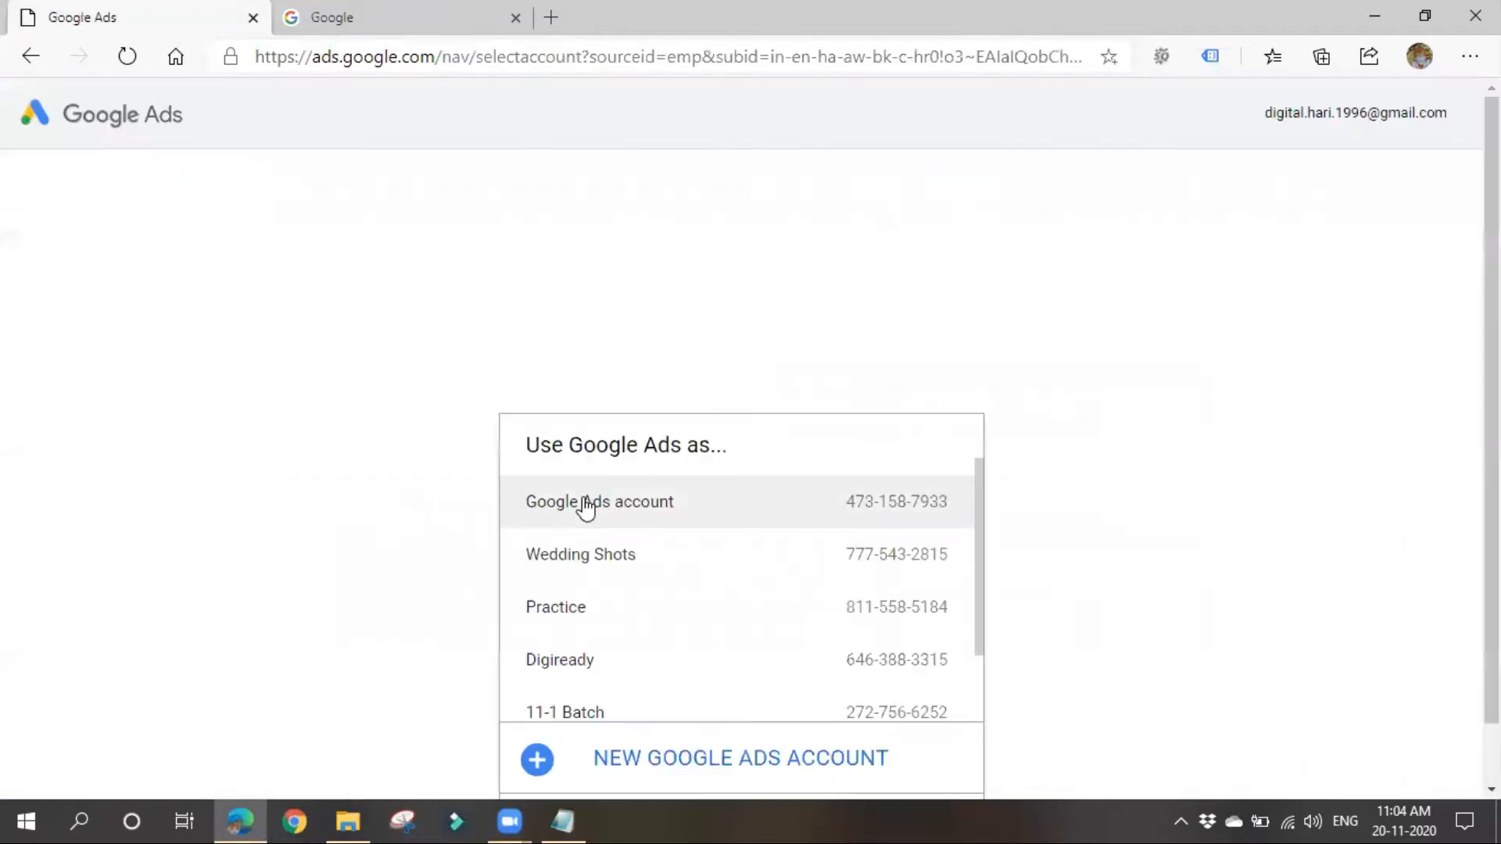
{"action": "scroll", "coordinate": [1043, 493], "scroll_direction": "down", "scroll_amount": 1}
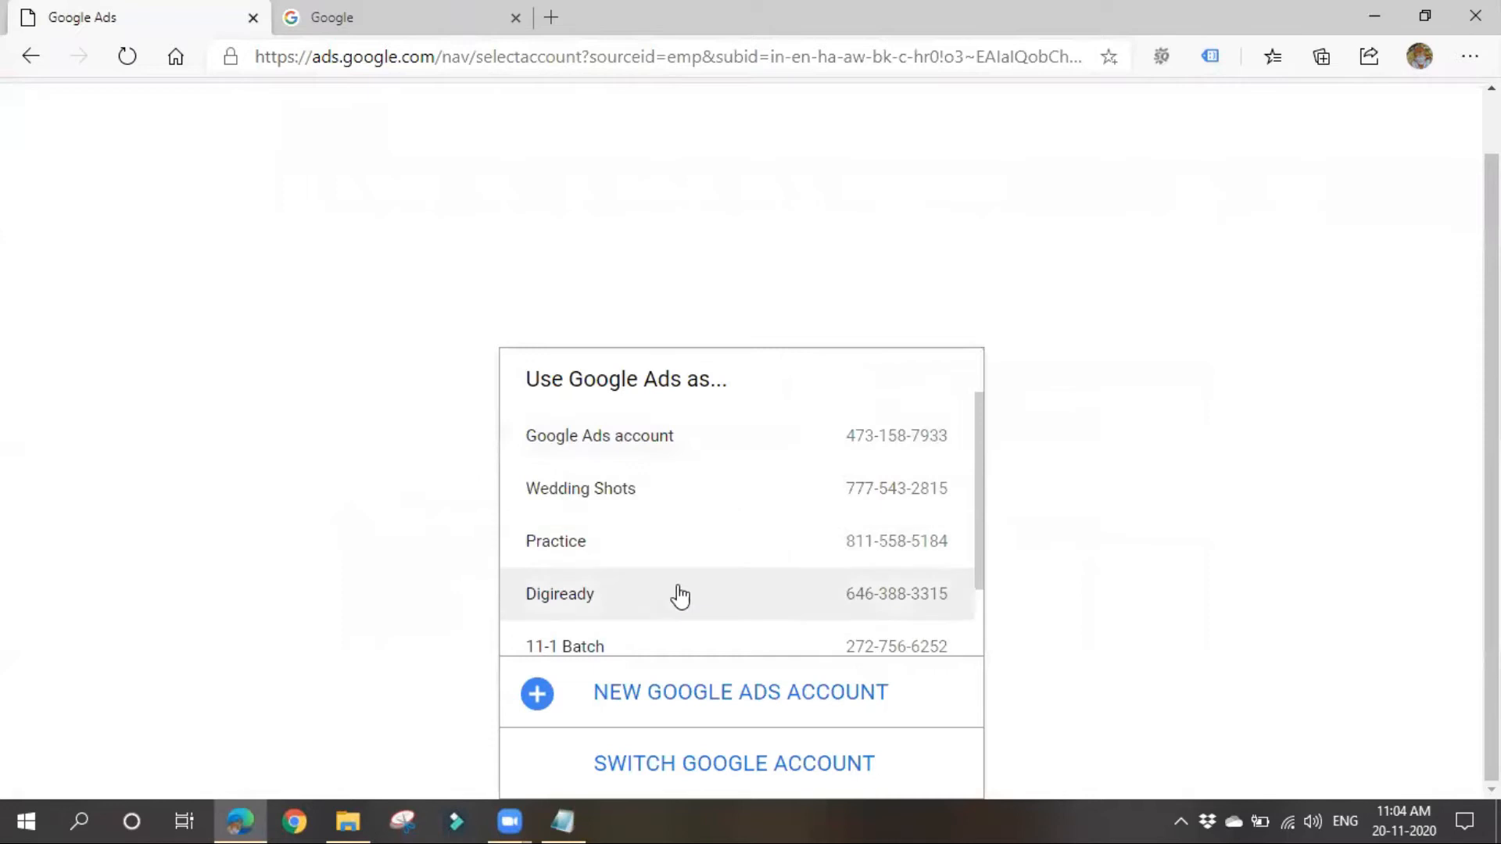
{"action": "scroll", "coordinate": [677, 597], "scroll_direction": "down", "scroll_amount": 1}
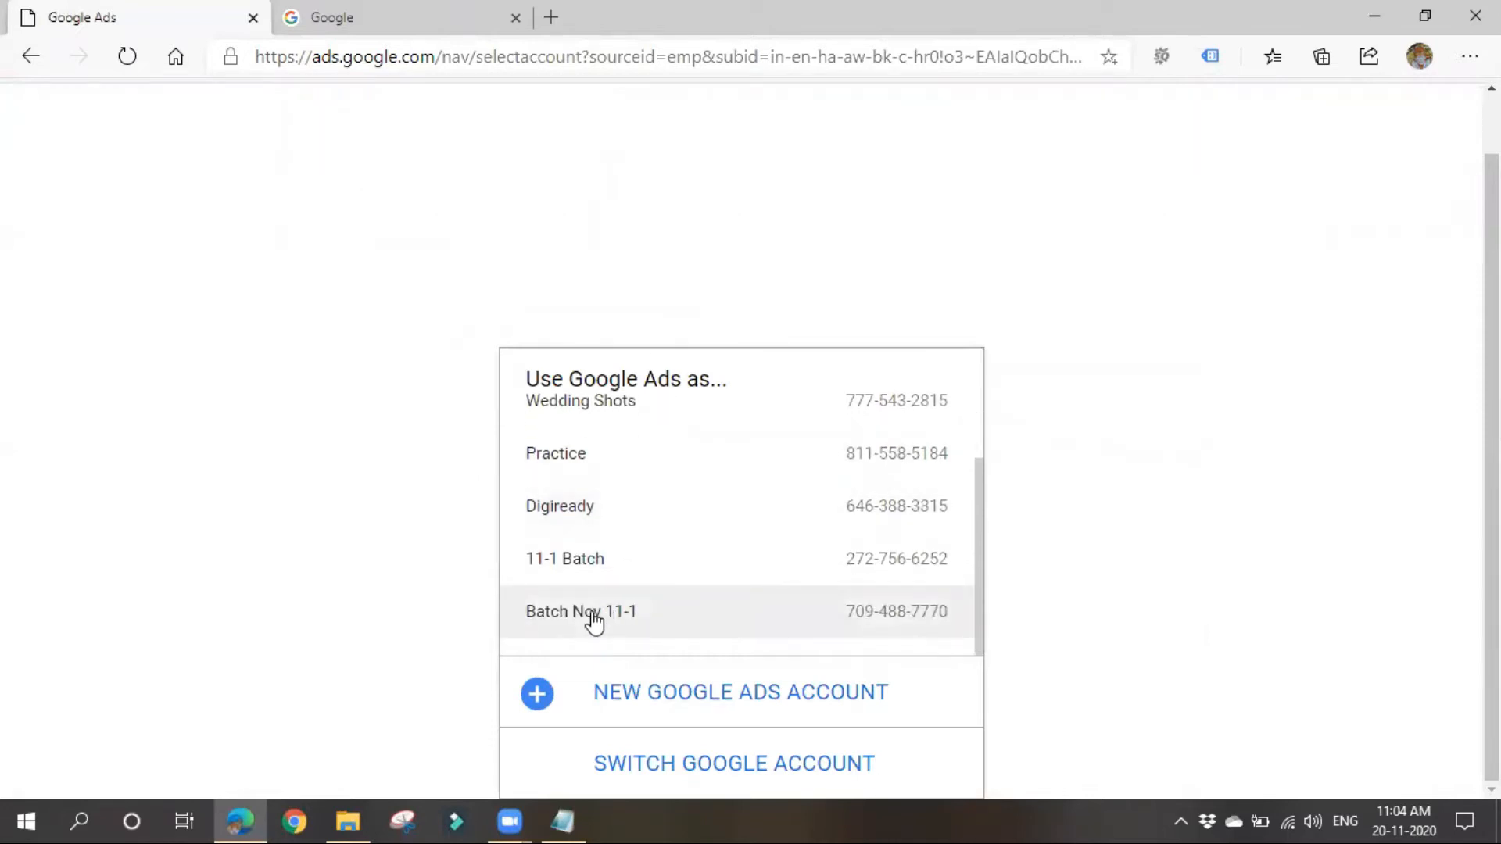
{"action": "left_click", "coordinate": [594, 621]}
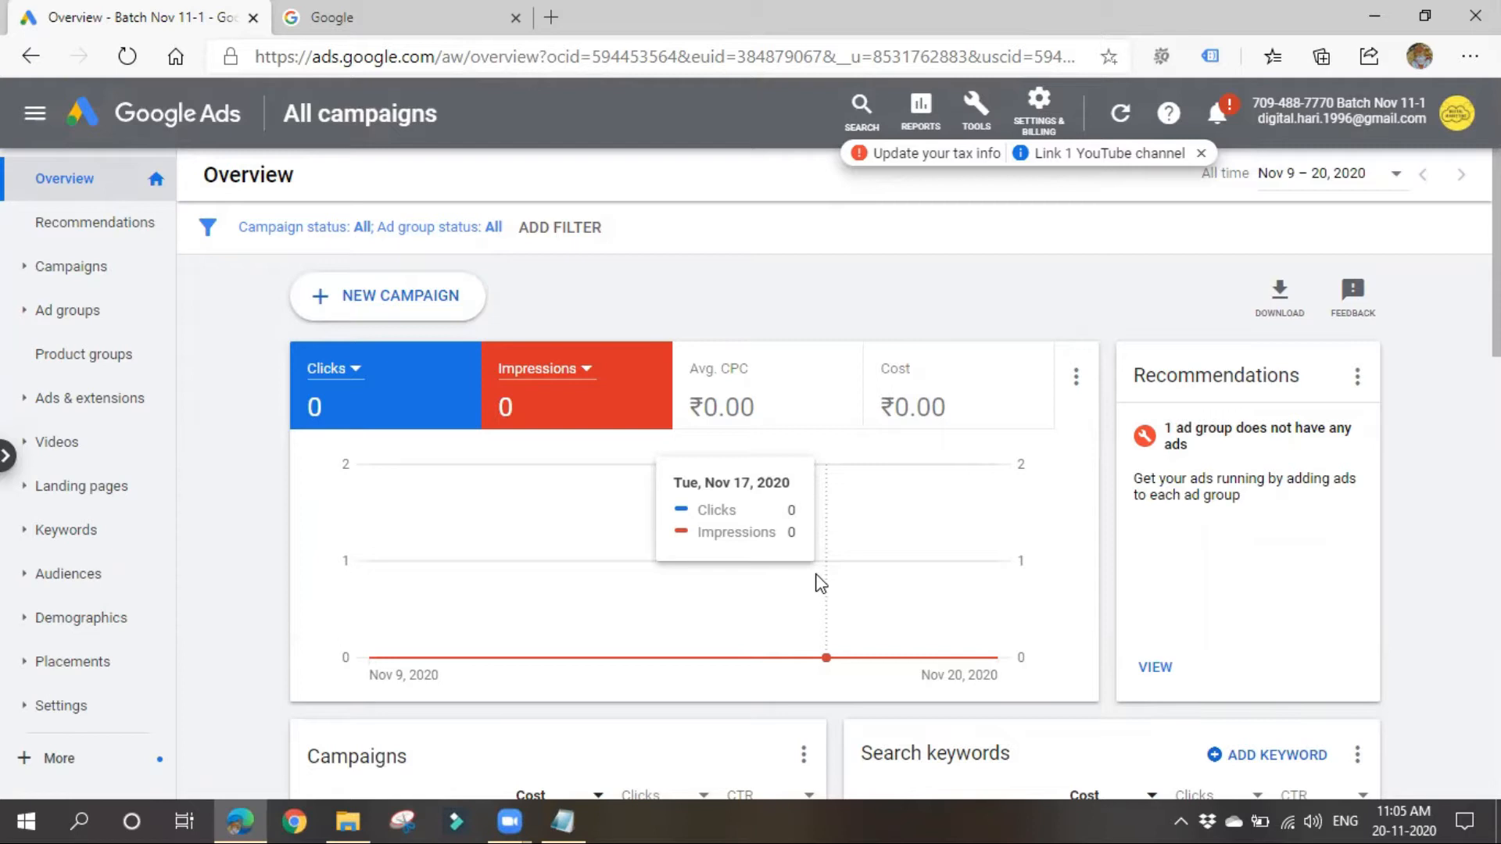
{"action": "scroll", "coordinate": [680, 661], "scroll_direction": "down", "scroll_amount": 3}
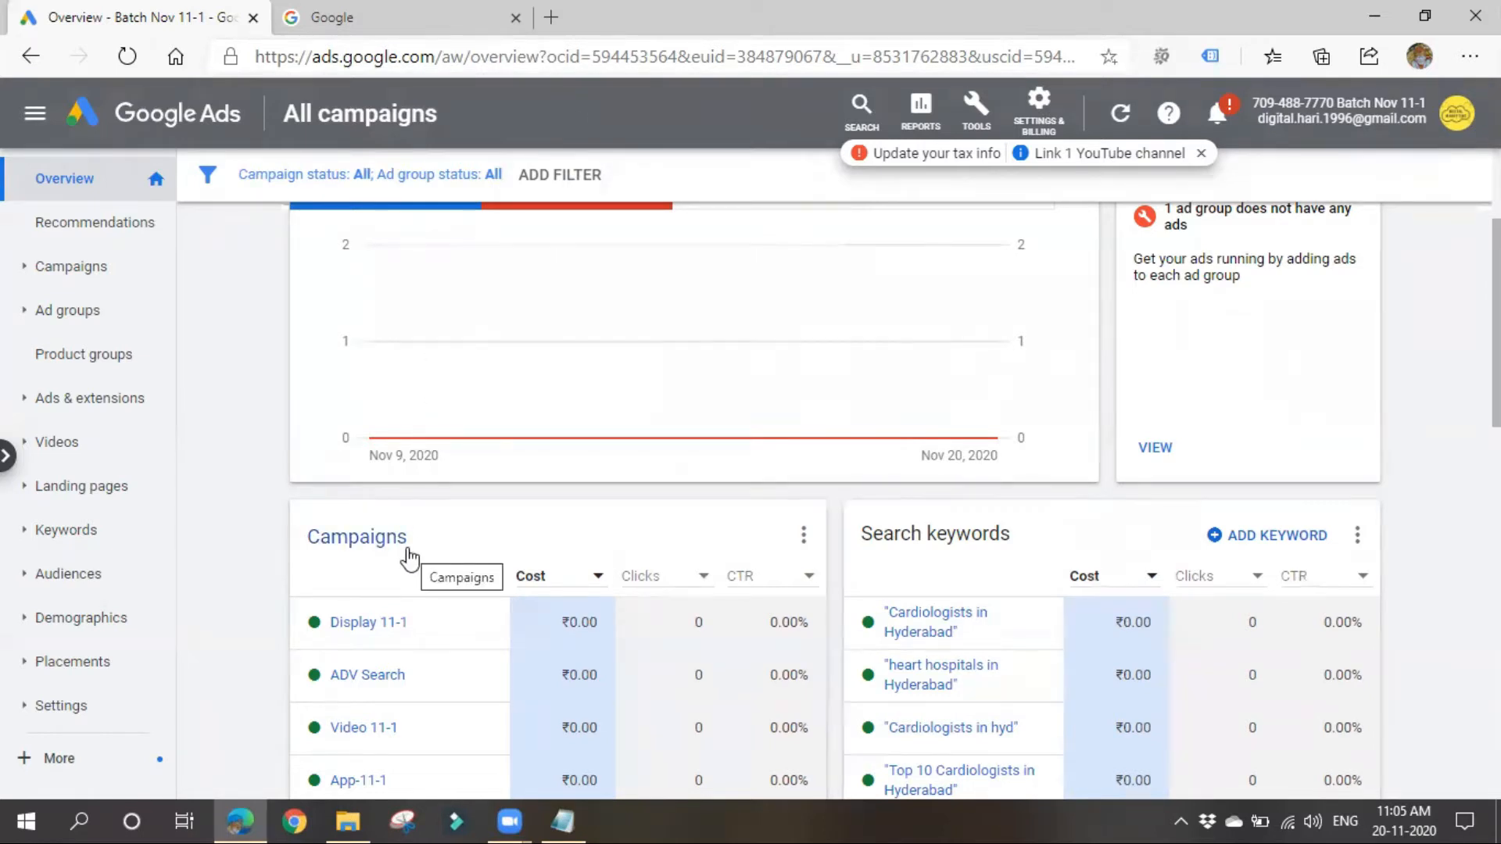
Step: Search for "google ads editor download" in the second browser tab
{"action": "left_click", "coordinate": [378, 16]}
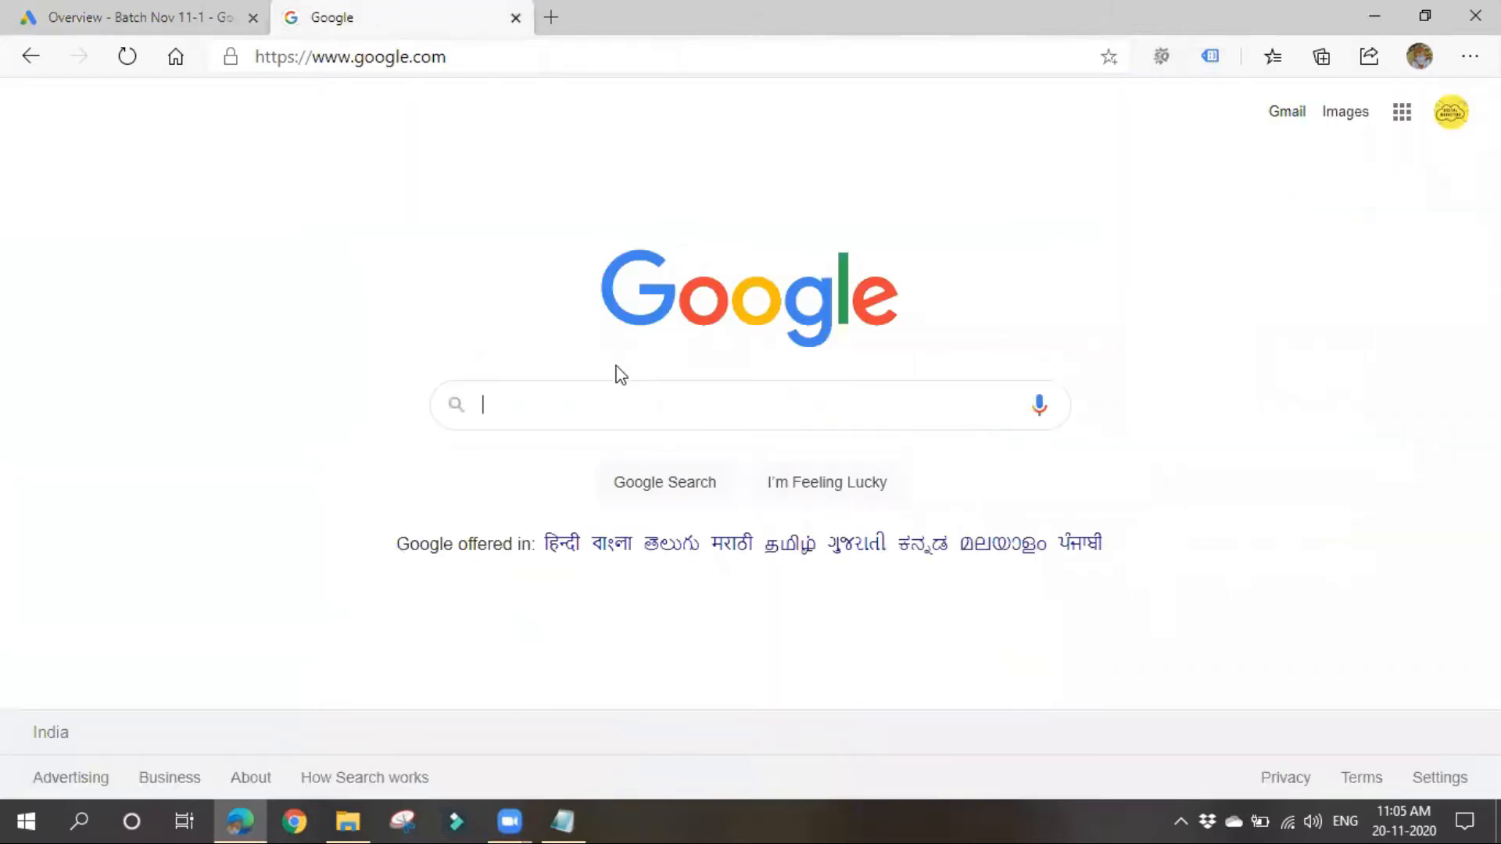
{"action": "type", "text": "google ads editor"}
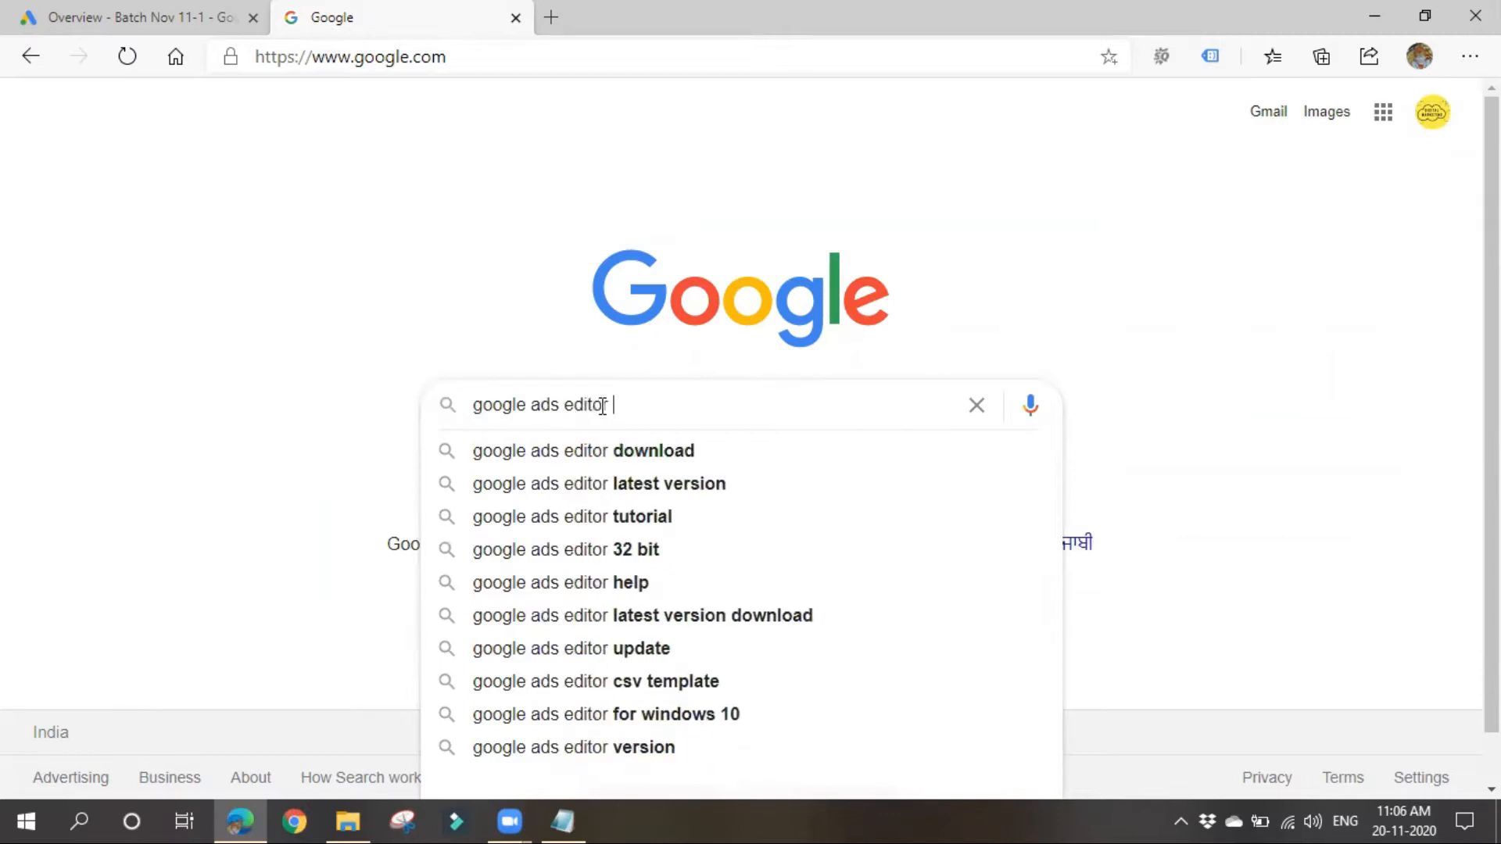
{"action": "left_click", "coordinate": [598, 451]}
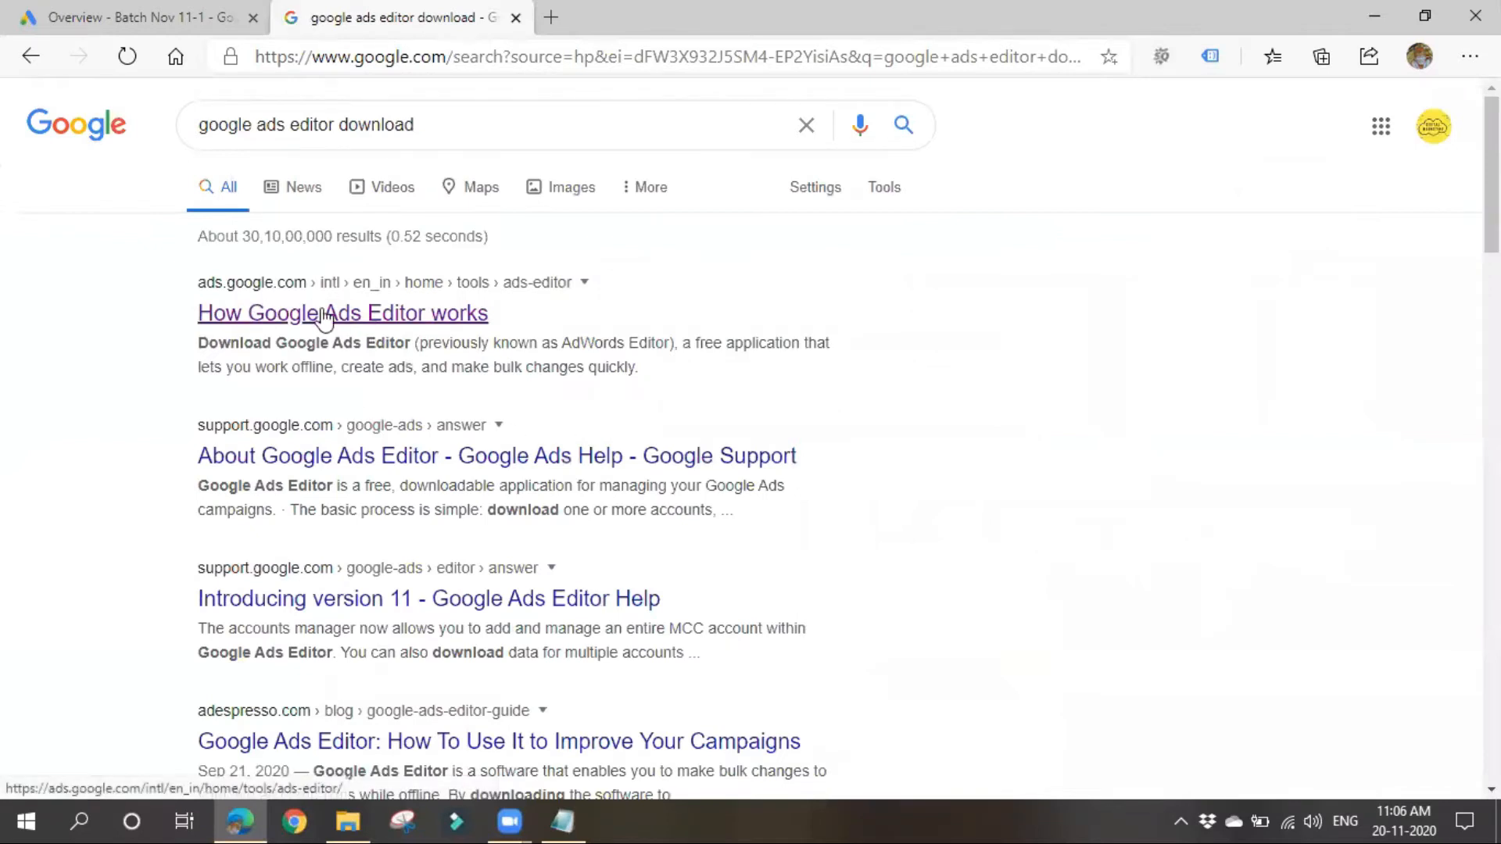
Step: Open the "How Google Ads Editor works" result and choose to download Google Ads Editor
{"action": "left_click", "coordinate": [370, 314]}
{"action": "scroll", "coordinate": [435, 461], "scroll_direction": "down", "scroll_amount": 4}
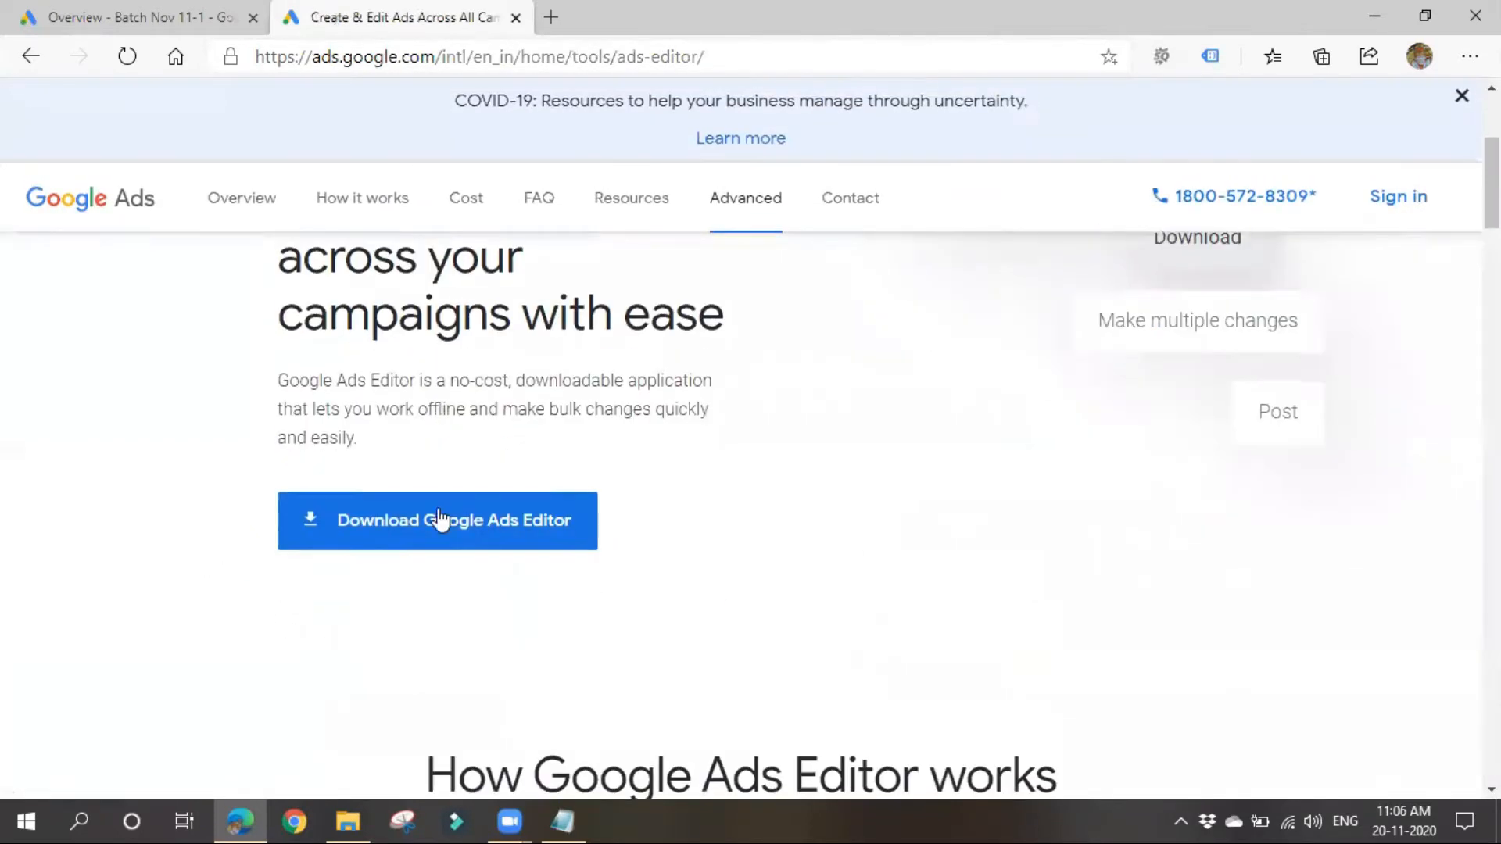
{"action": "left_click", "coordinate": [523, 544]}
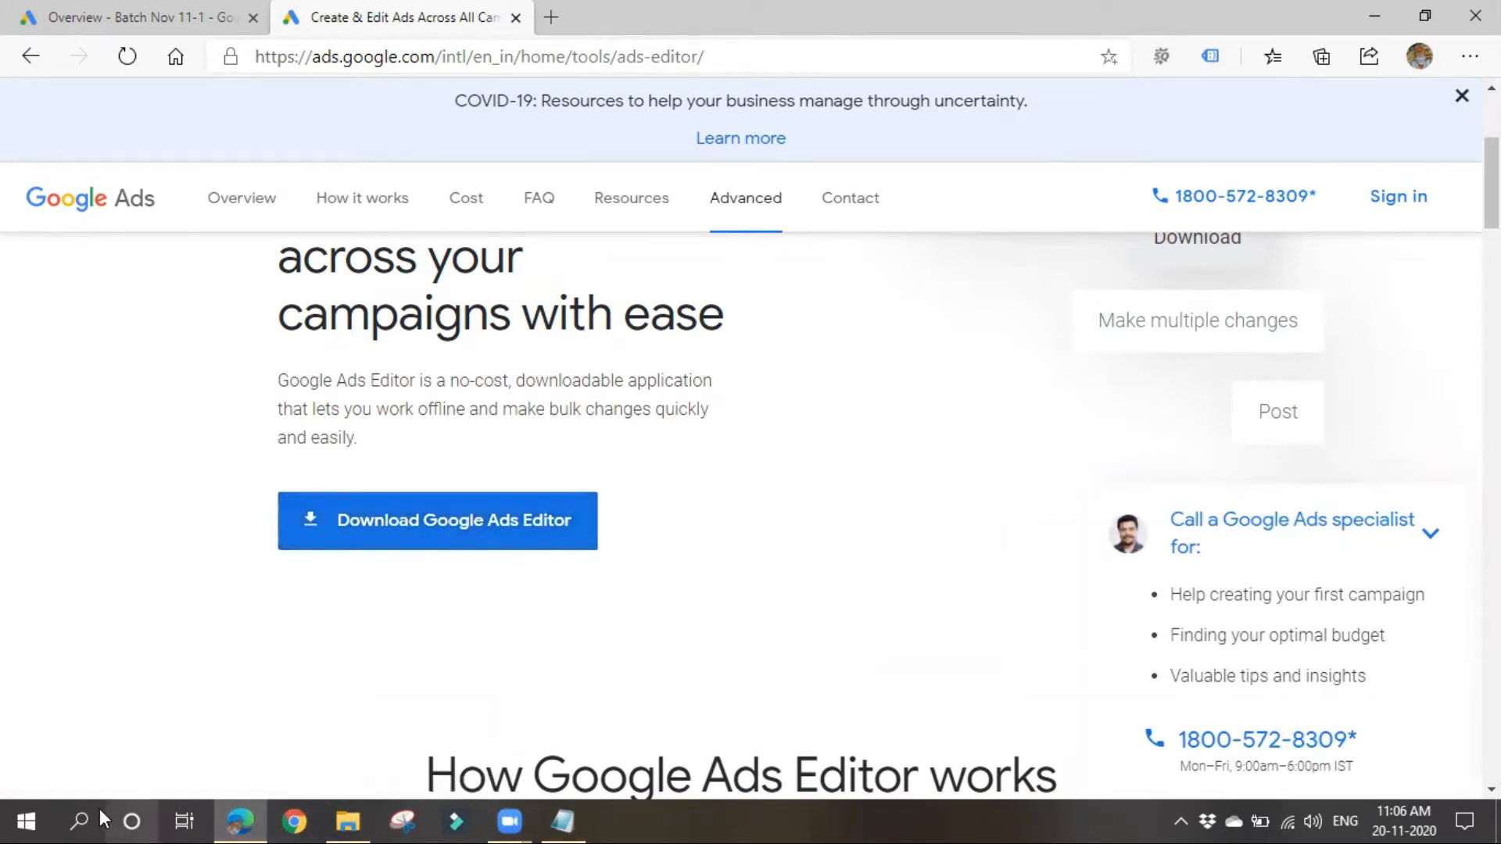
Step: Search the computer for the installed Google Ads Editor app and launch it
{"action": "left_click", "coordinate": [74, 810]}
{"action": "type", "text": "google a"}
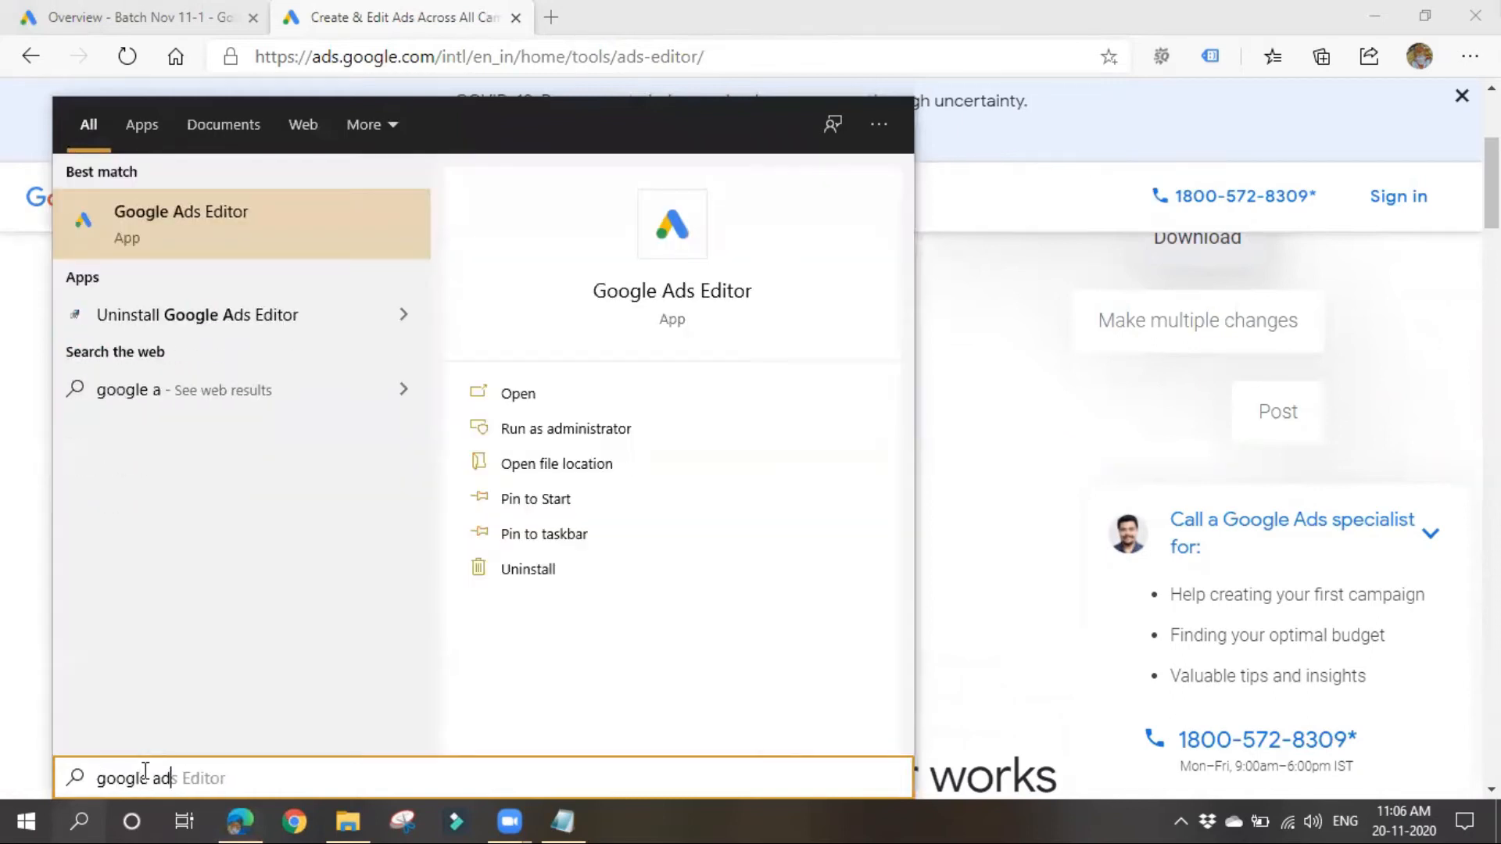
{"action": "type", "text": "ds edito"}
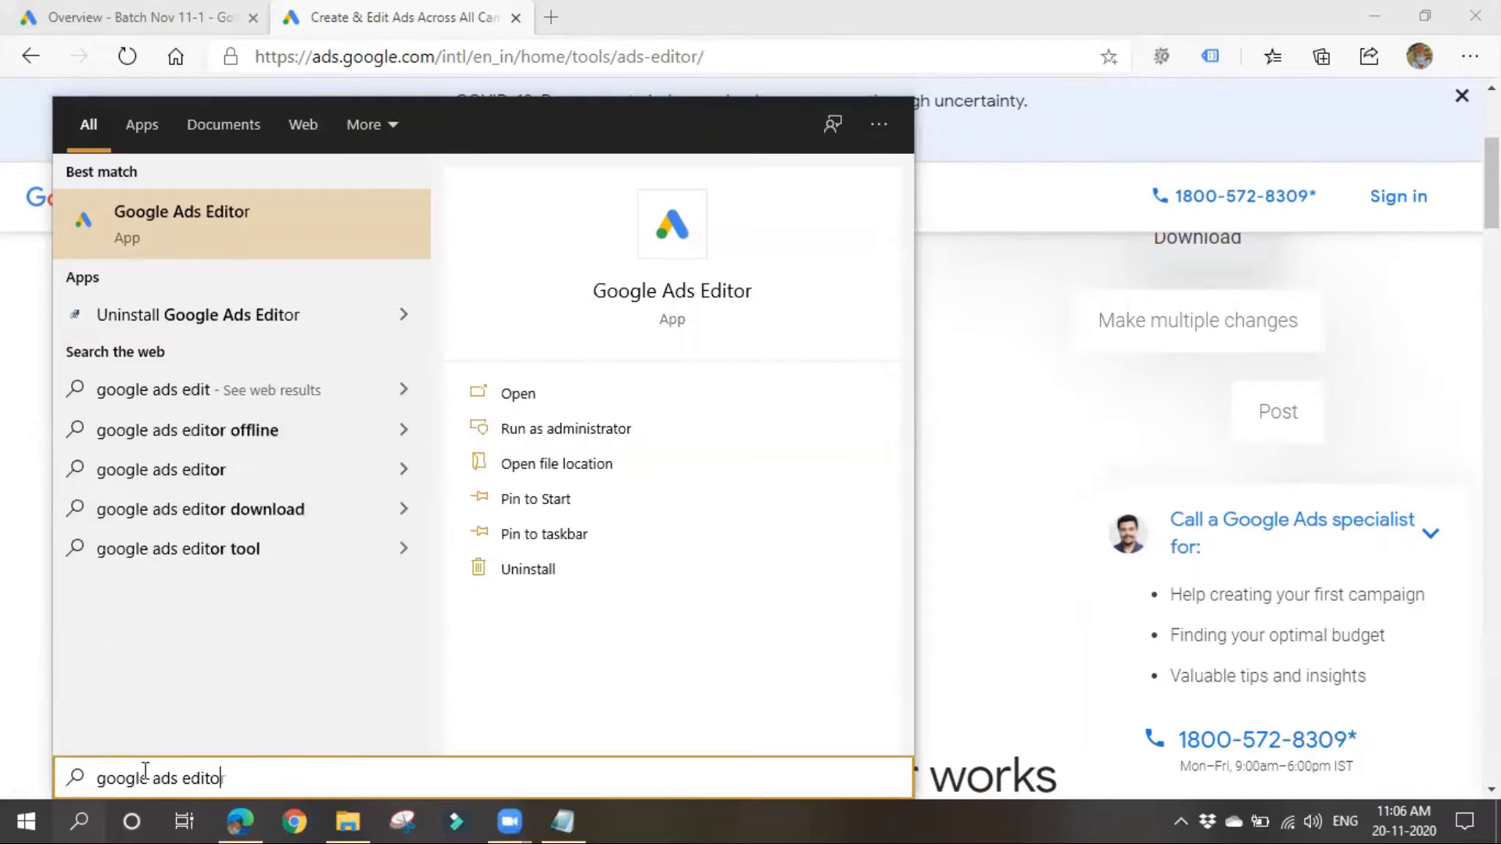
{"action": "type", "text": "r"}
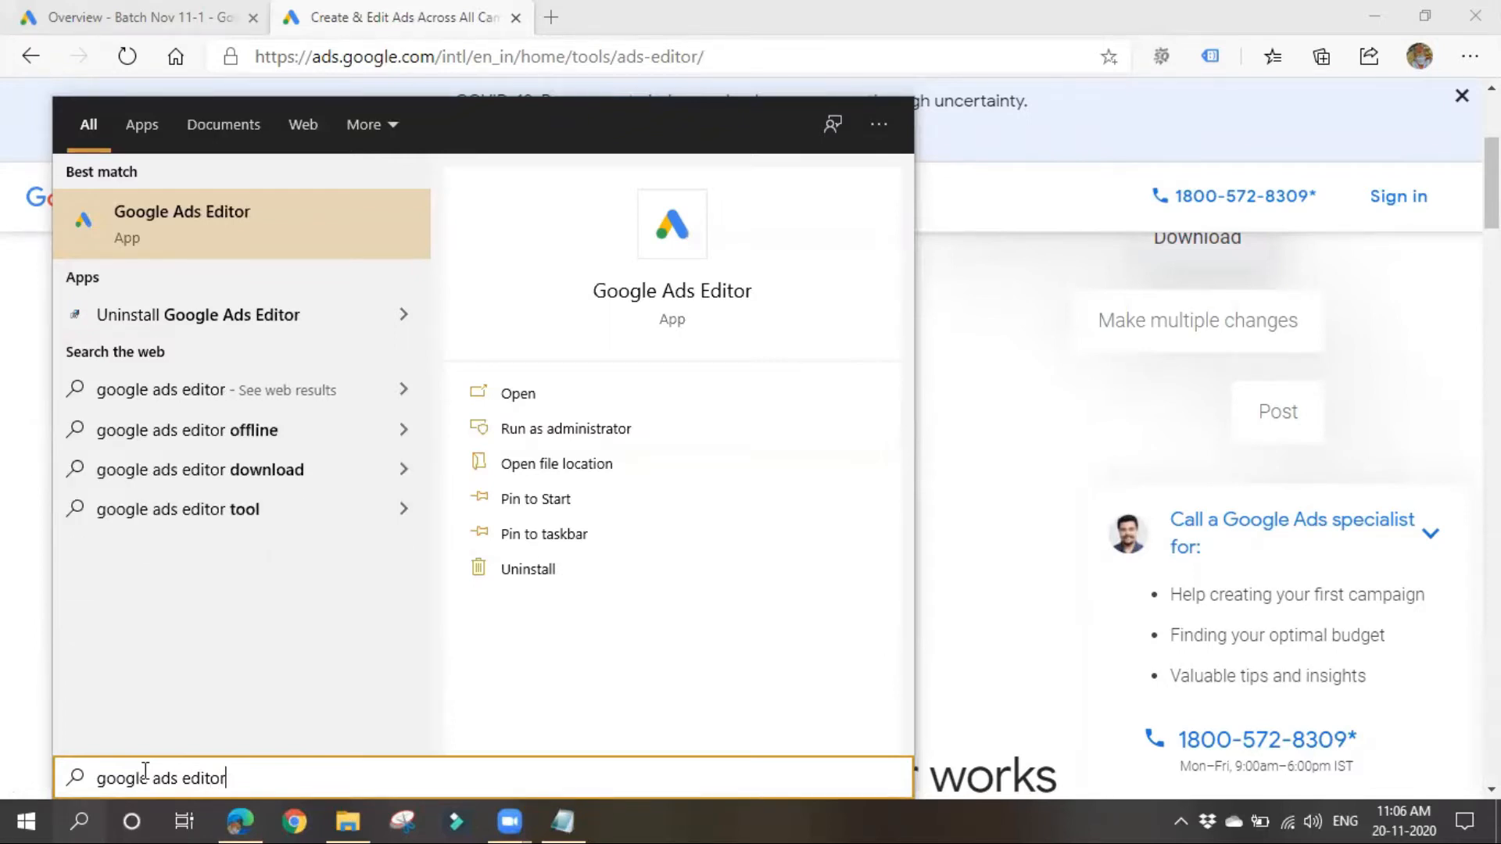
{"action": "left_click", "coordinate": [236, 229]}
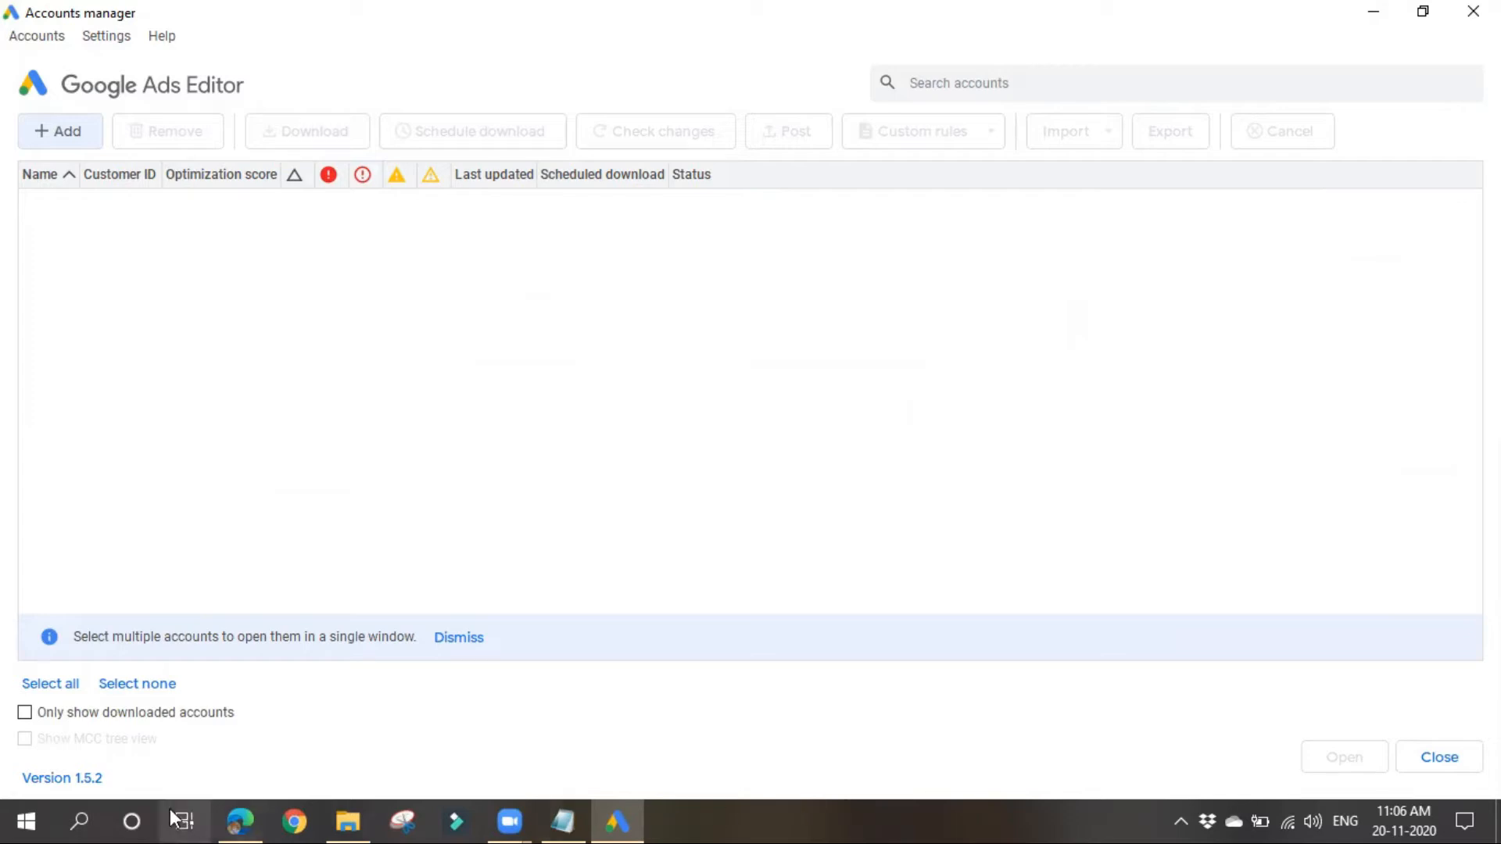
Step: Look over the Batch Nov 11-1 campaign overview in the browser and return to Google Ads Editor
{"action": "left_click", "coordinate": [239, 820]}
{"action": "left_click", "coordinate": [168, 11]}
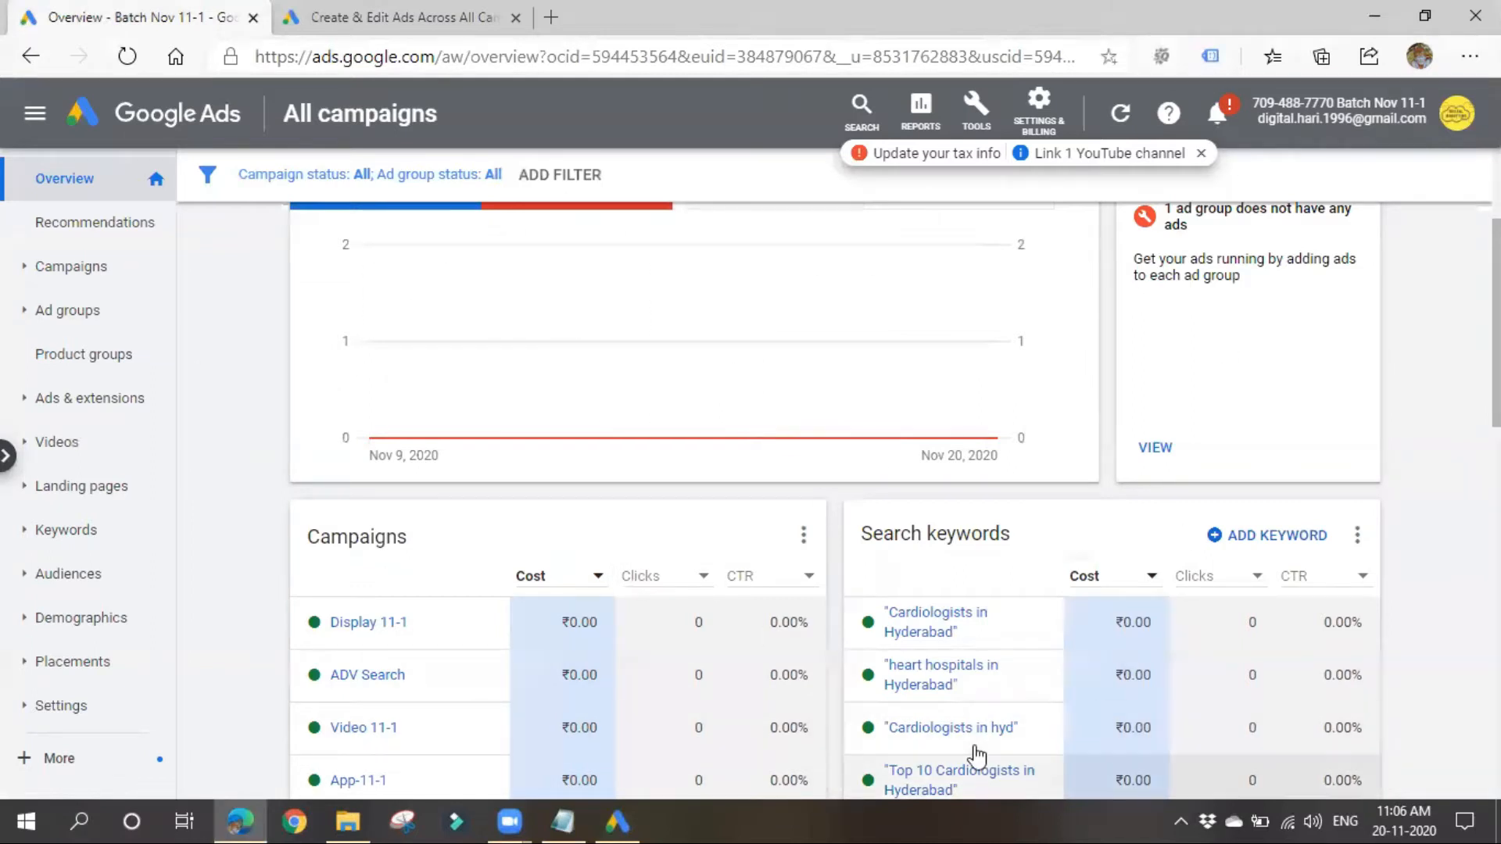
{"action": "key", "text": "alt+Tab"}
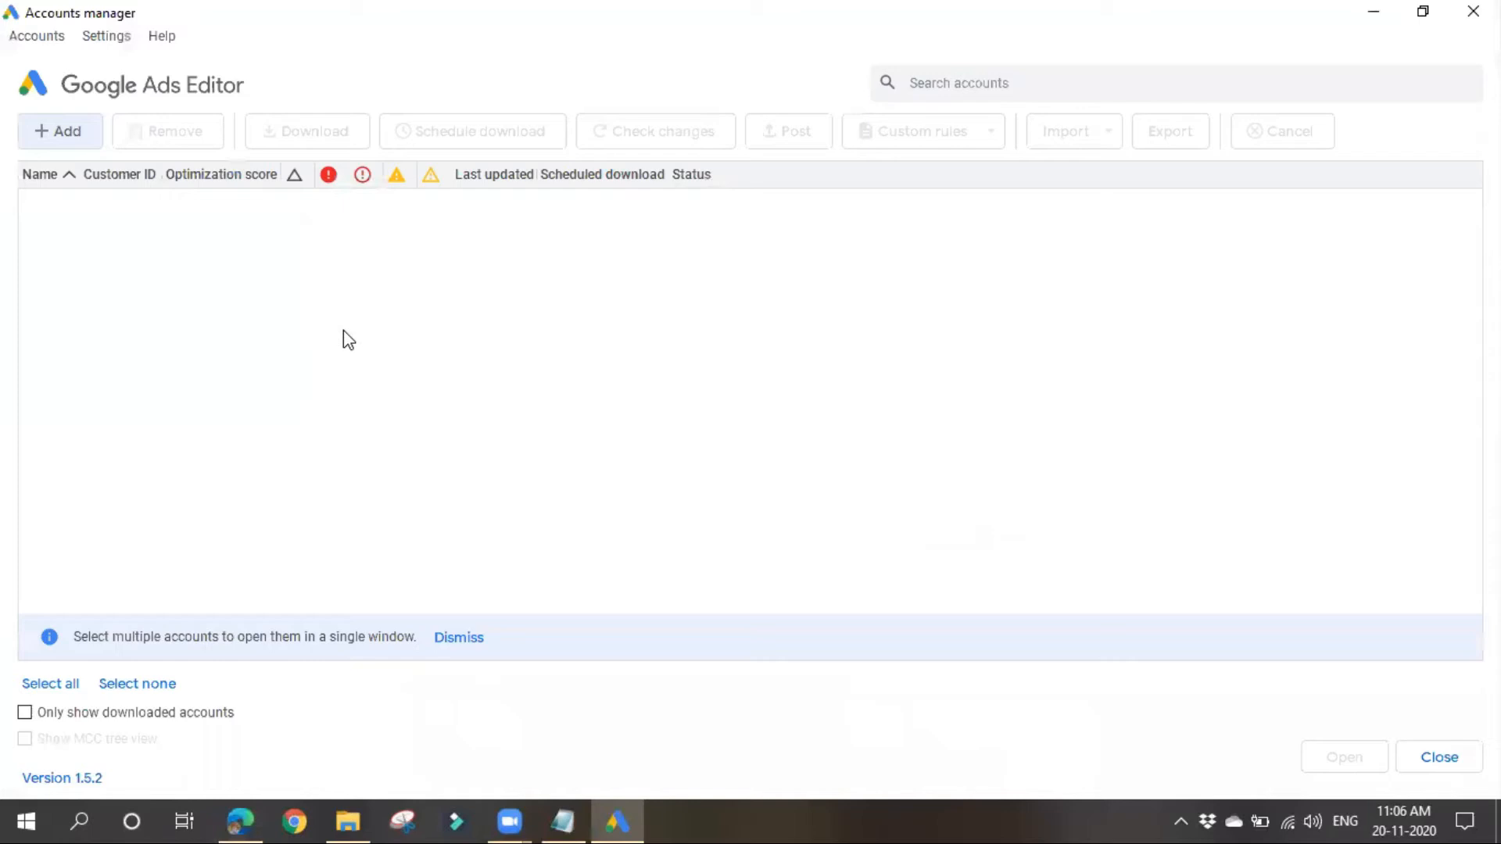
{"action": "key", "text": "alt+Tab"}
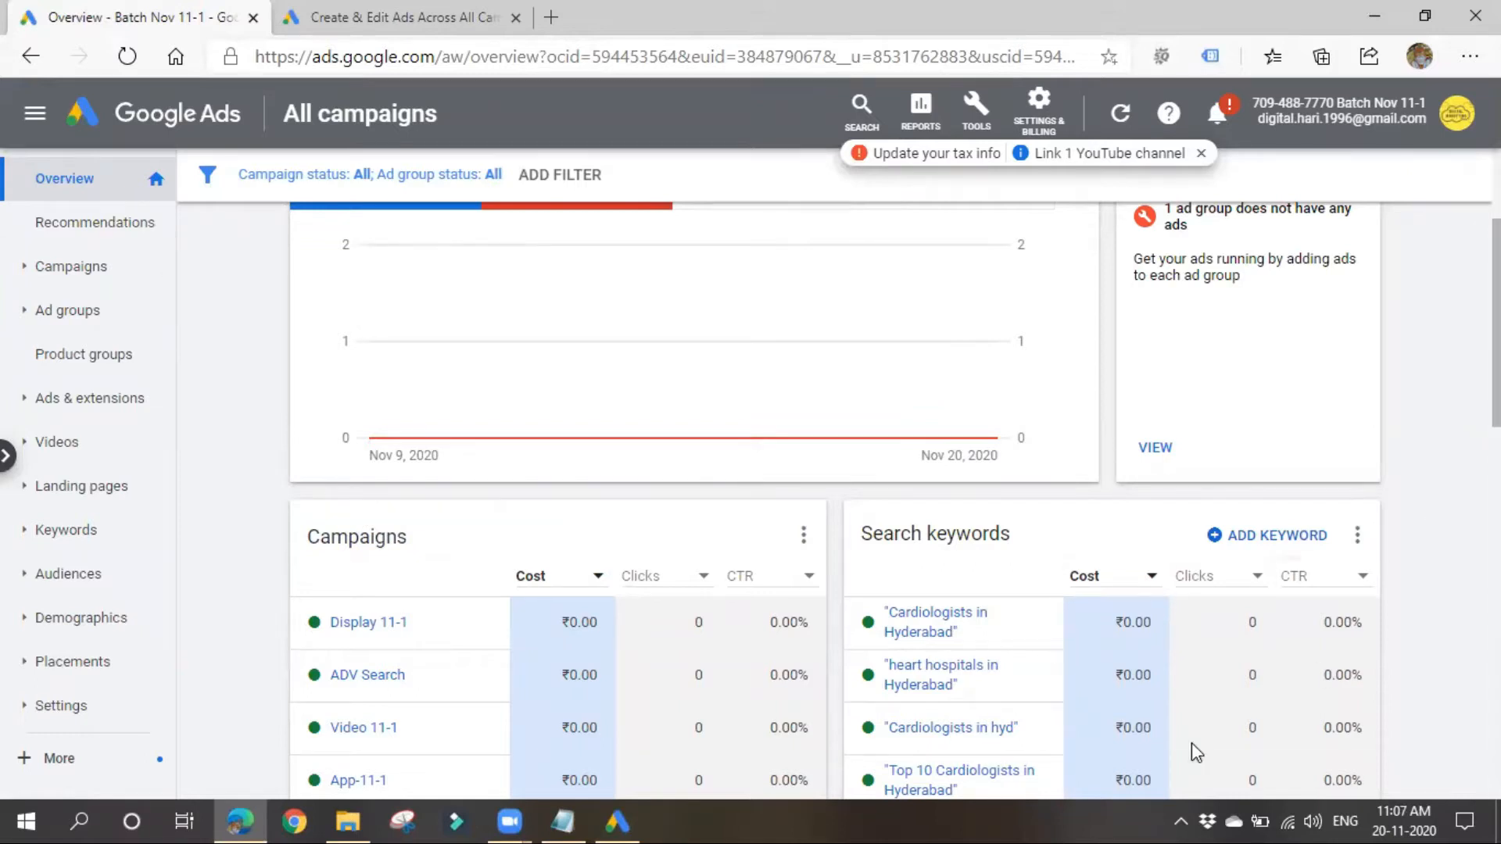
{"action": "left_click", "coordinate": [616, 820]}
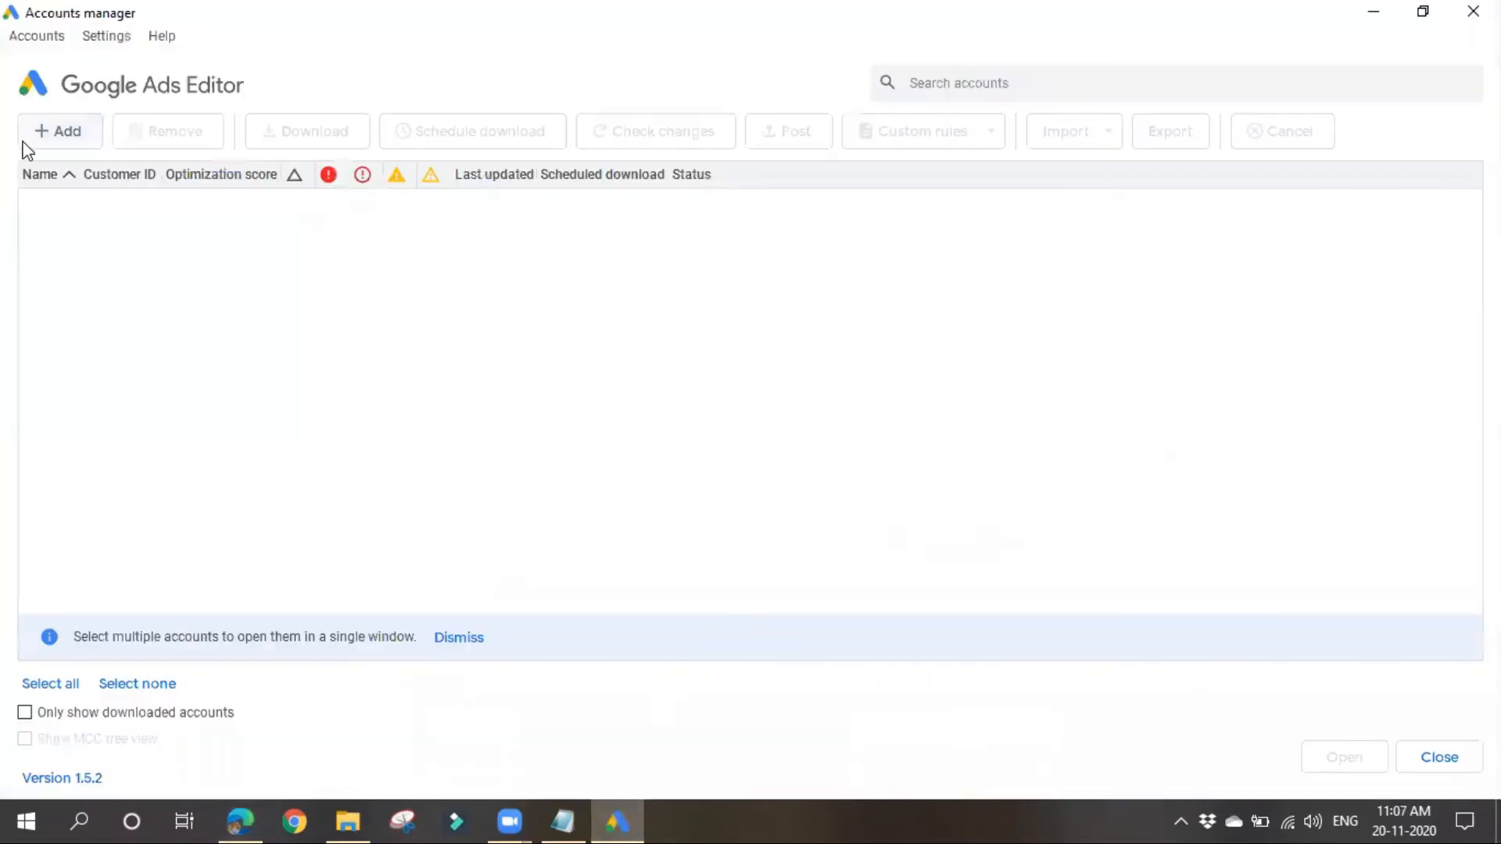
Step: Start adding an account, sign in through the browser with the Google account used for Google Ads, and allow Google Ads Editor access
{"action": "left_click", "coordinate": [63, 134]}
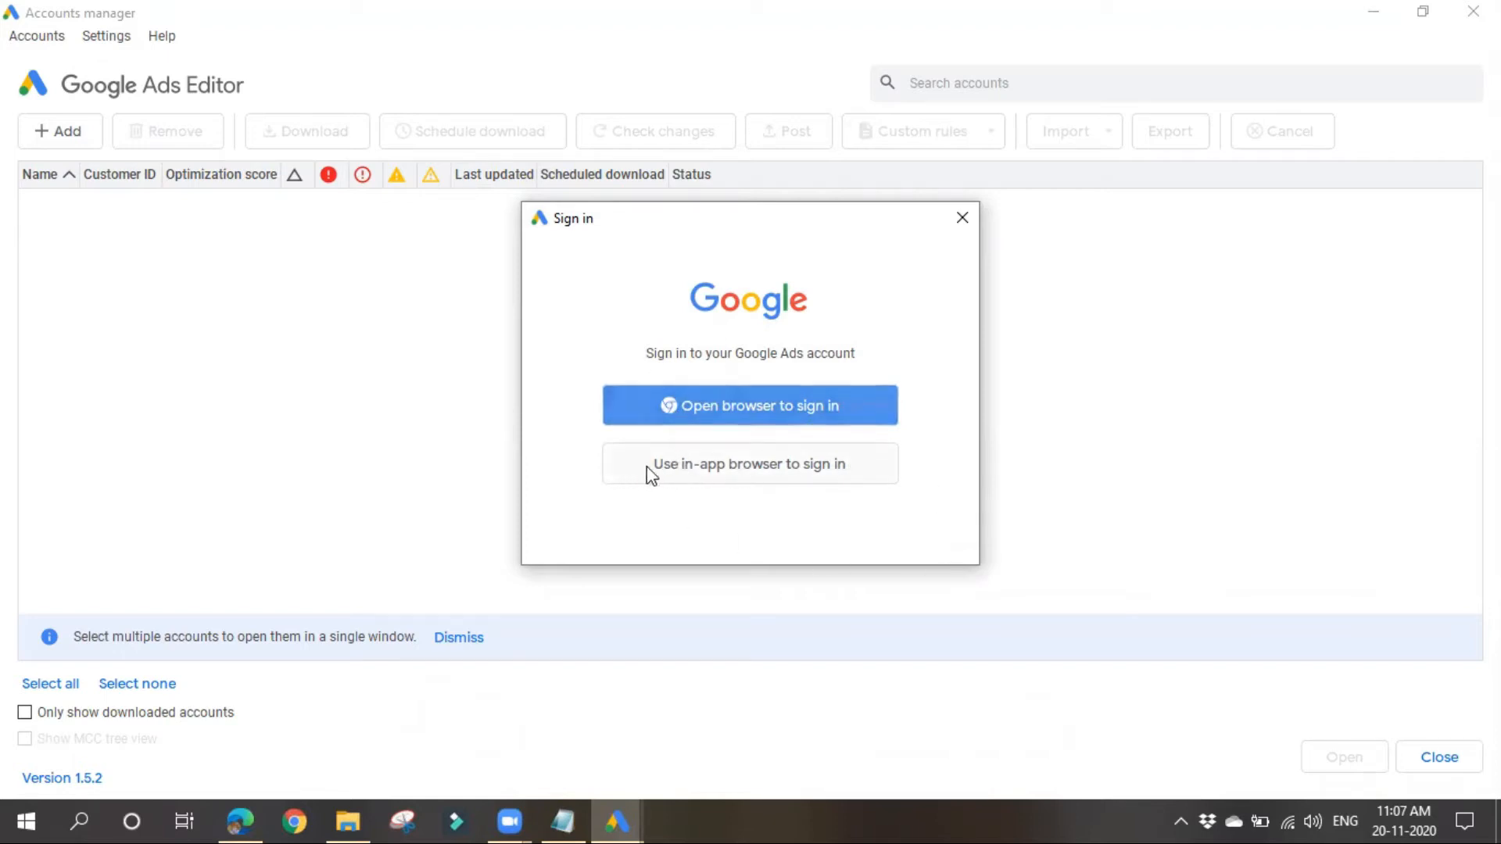
{"action": "left_click", "coordinate": [763, 405]}
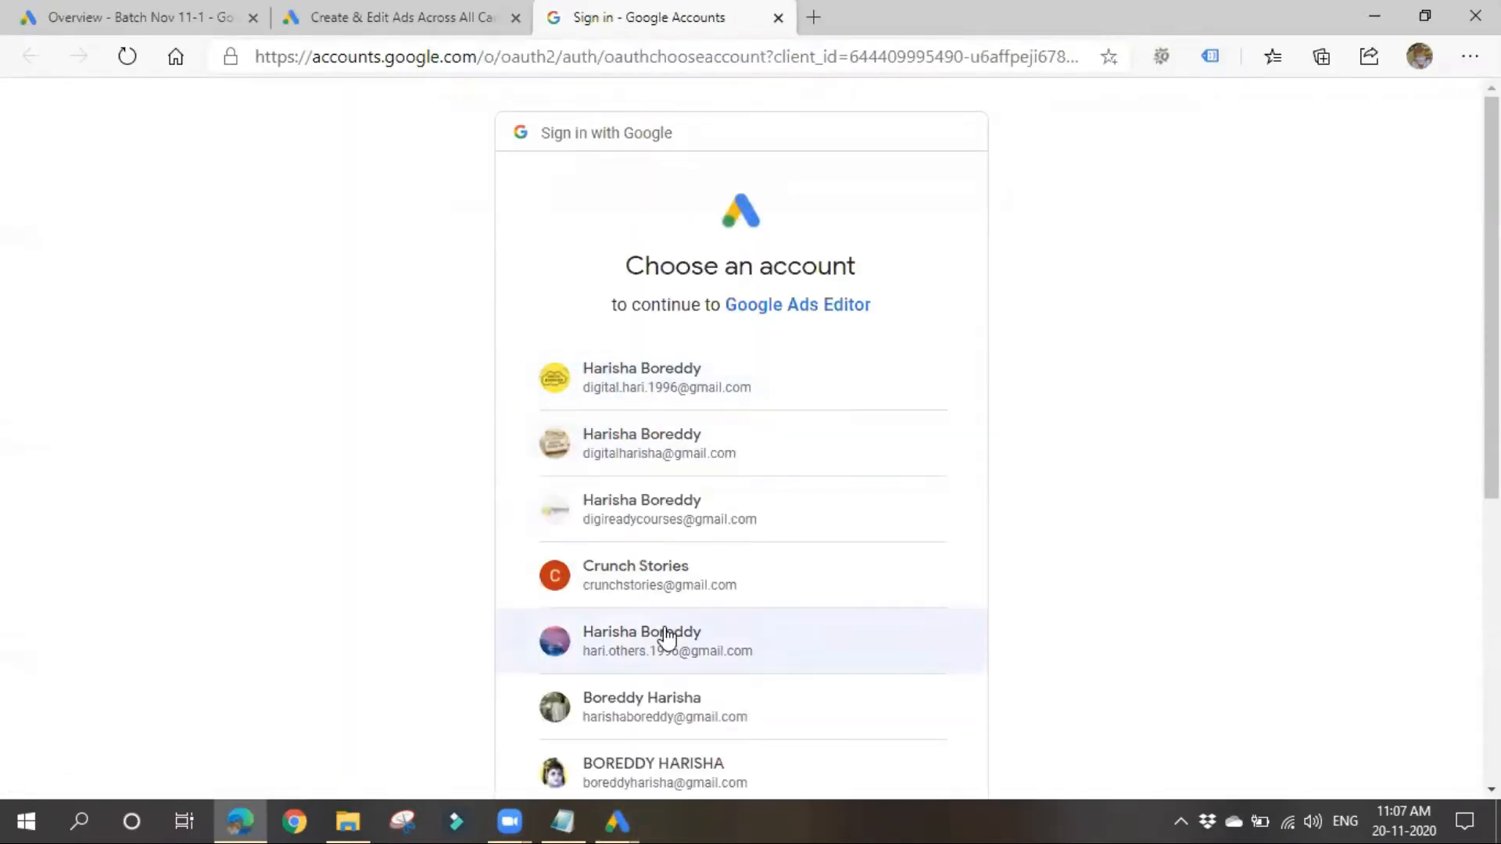
{"action": "left_click", "coordinate": [710, 369]}
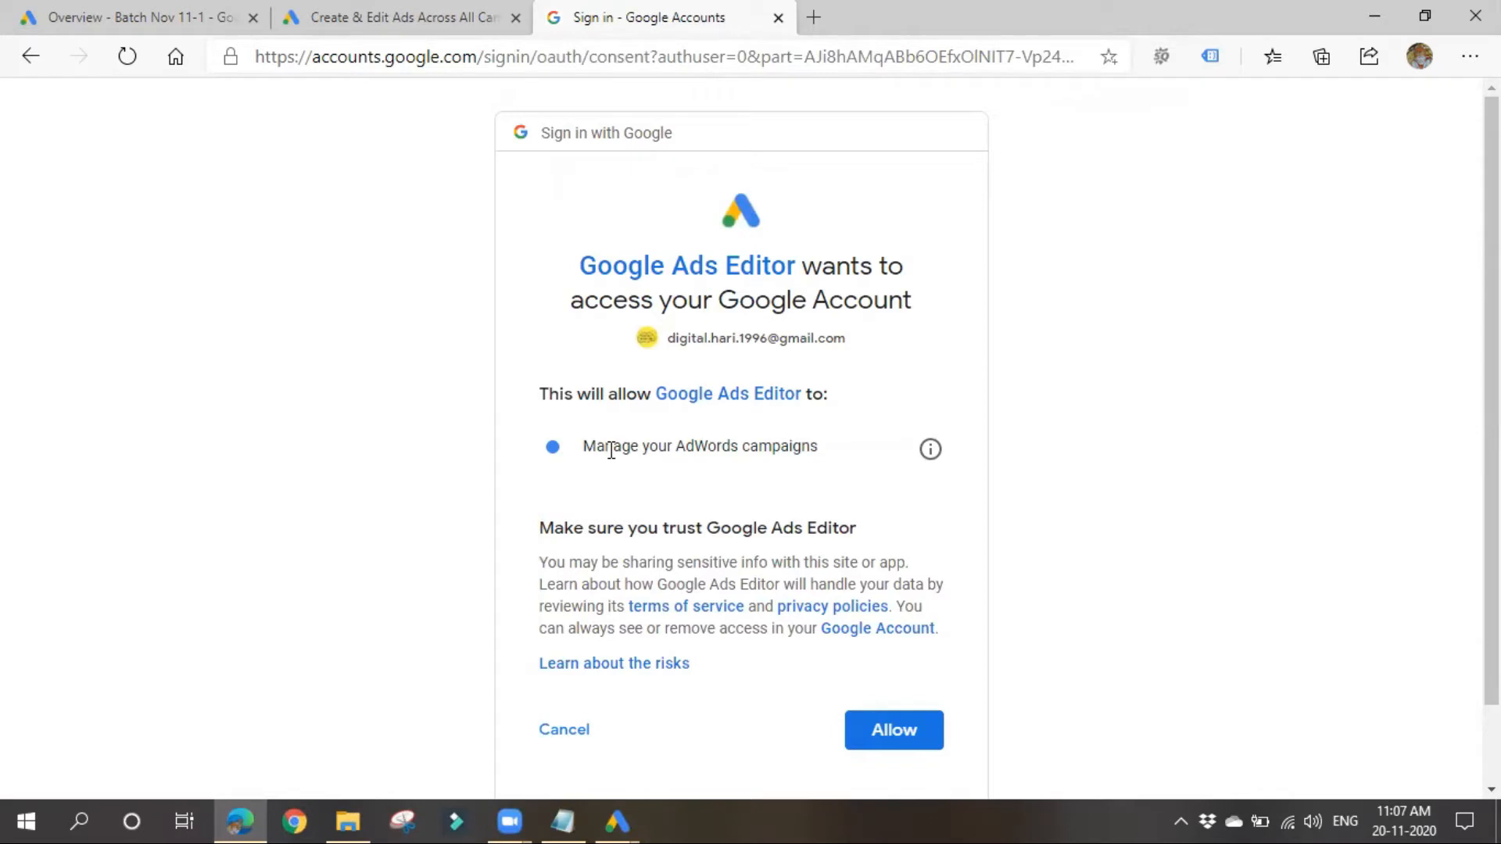
{"action": "scroll", "coordinate": [736, 531], "scroll_direction": "down", "scroll_amount": 2}
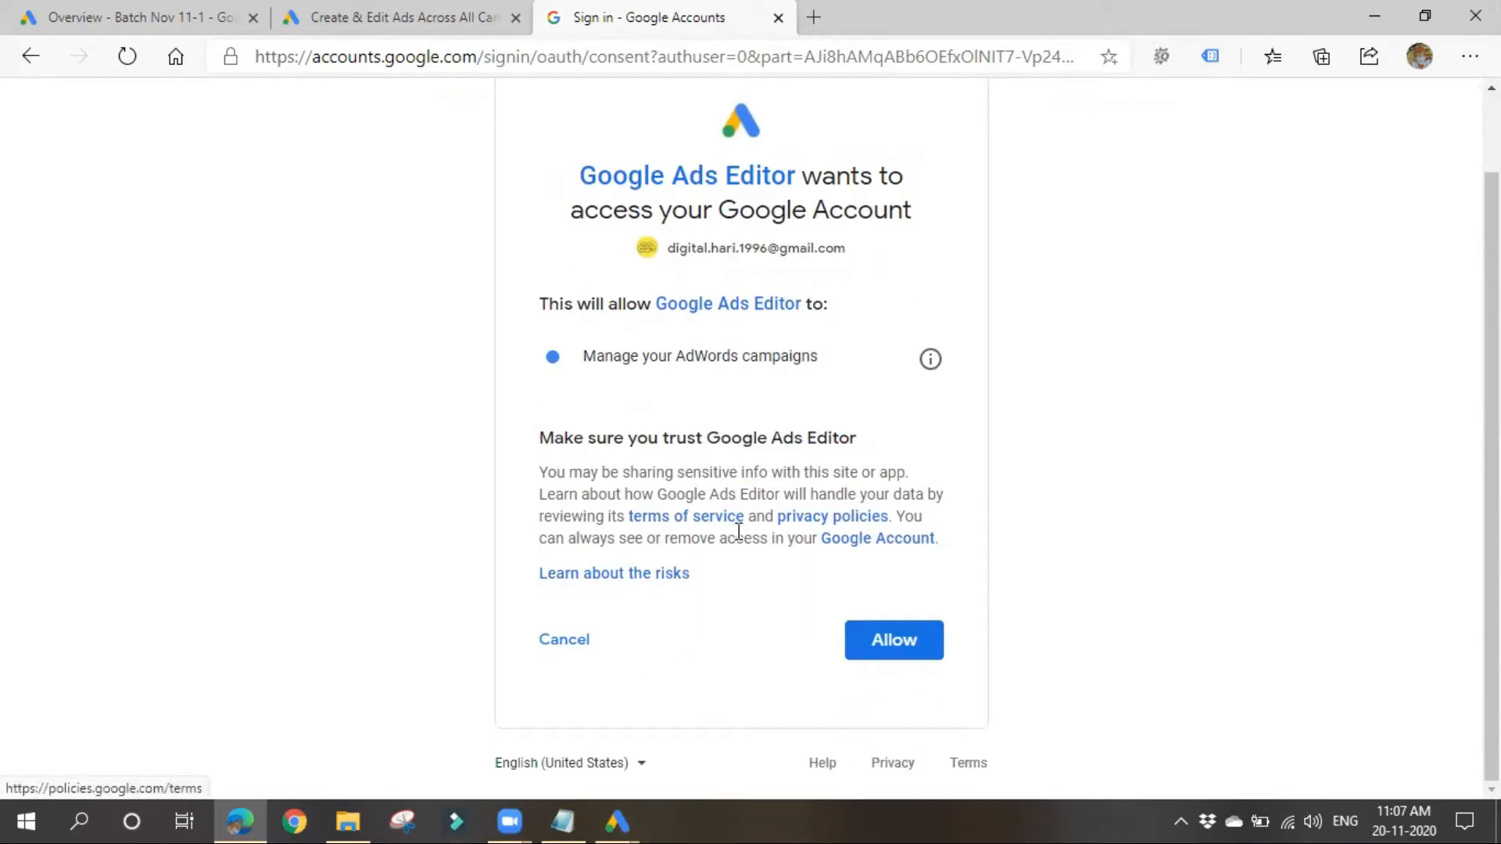
{"action": "left_click", "coordinate": [897, 648]}
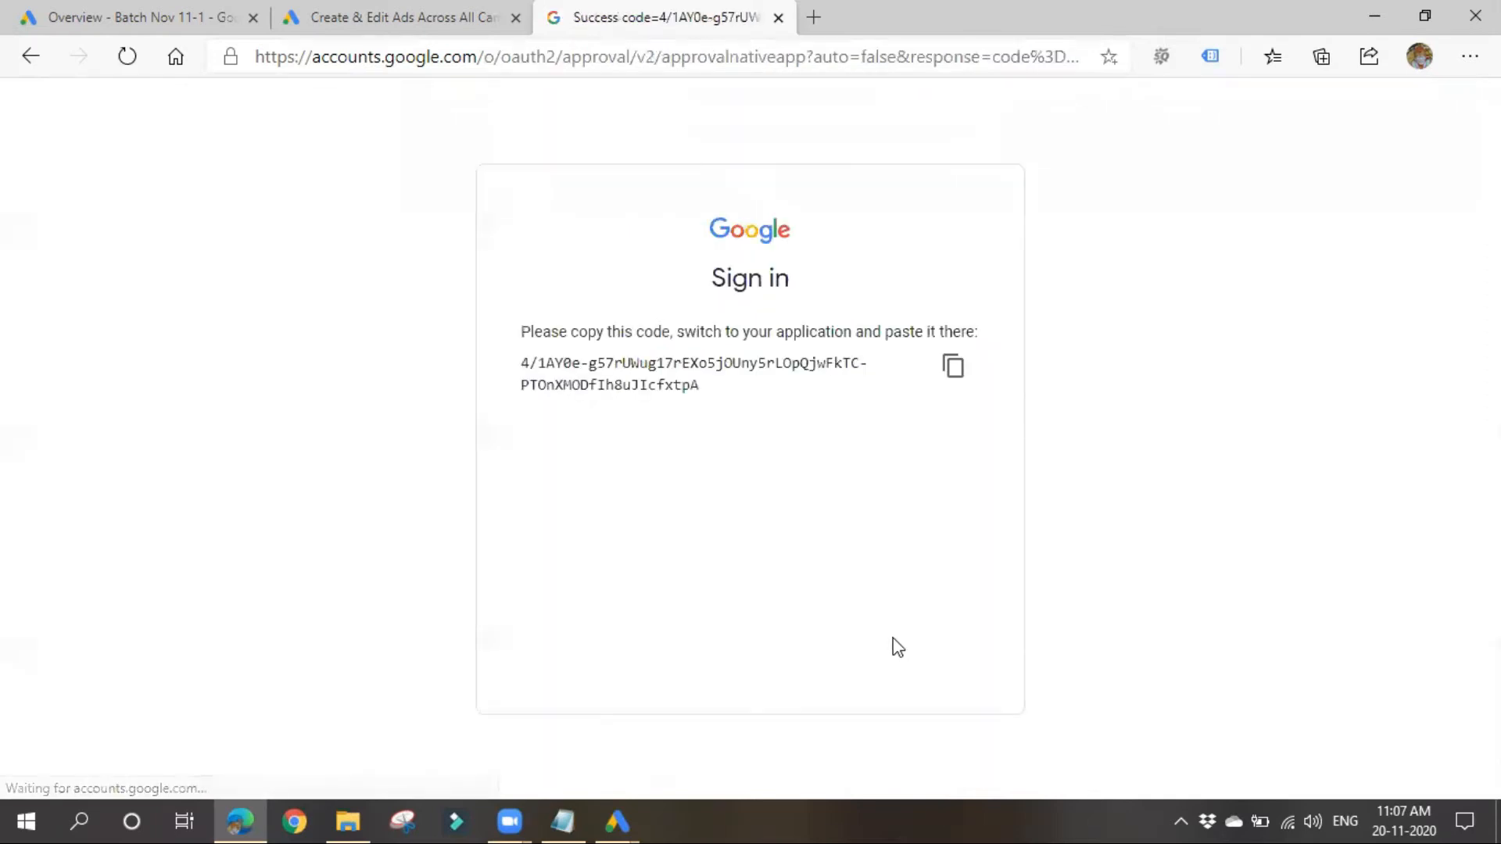
Step: Copy the authentication code from the browser, paste it into the Google Ads Editor sign-in window and confirm it
{"action": "left_click", "coordinate": [953, 366]}
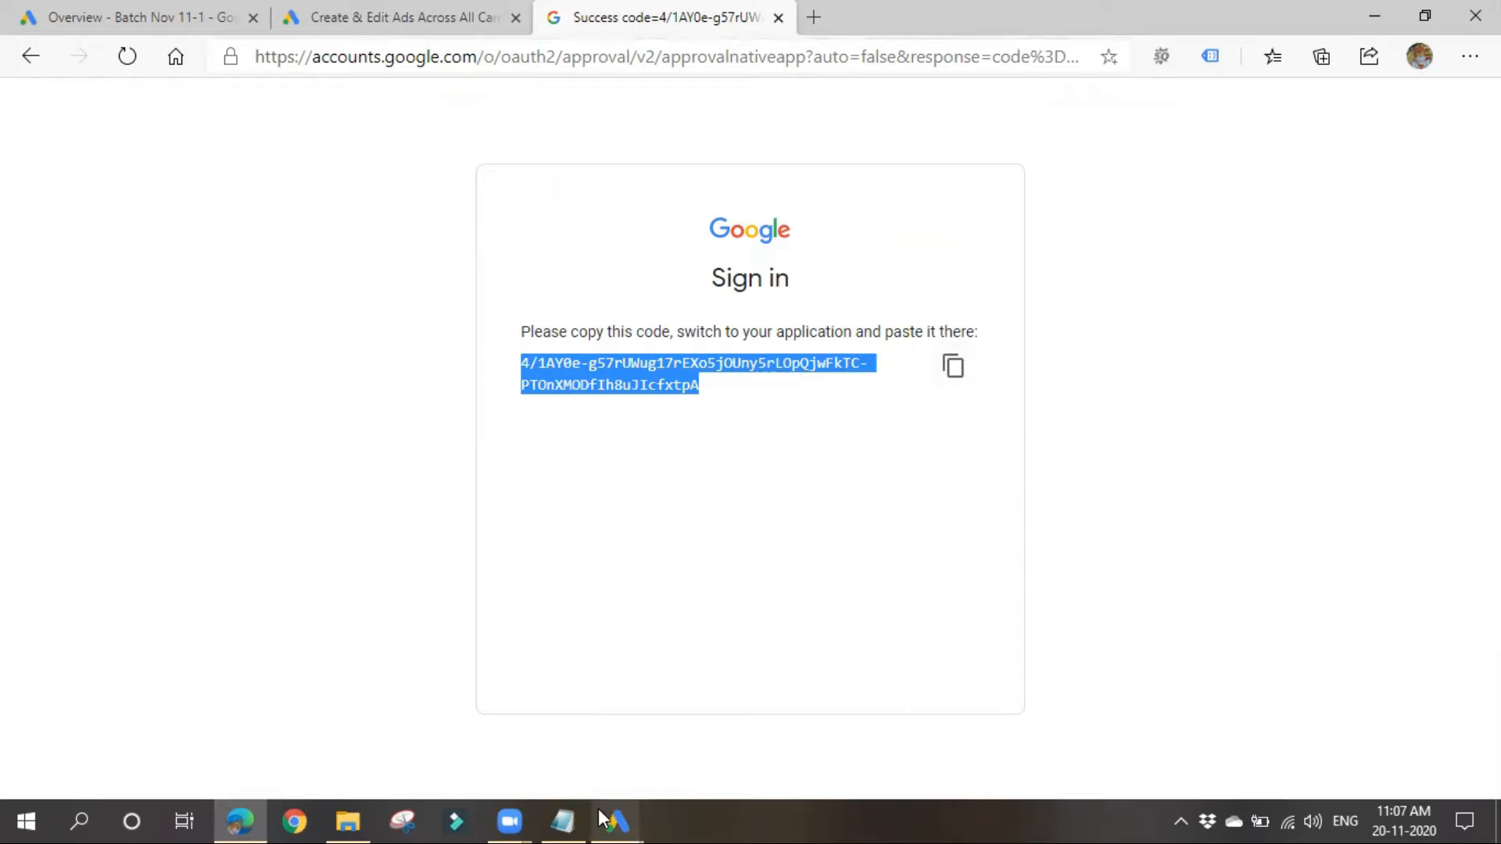
{"action": "mouse_move", "coordinate": [612, 817]}
{"action": "left_click", "coordinate": [744, 733]}
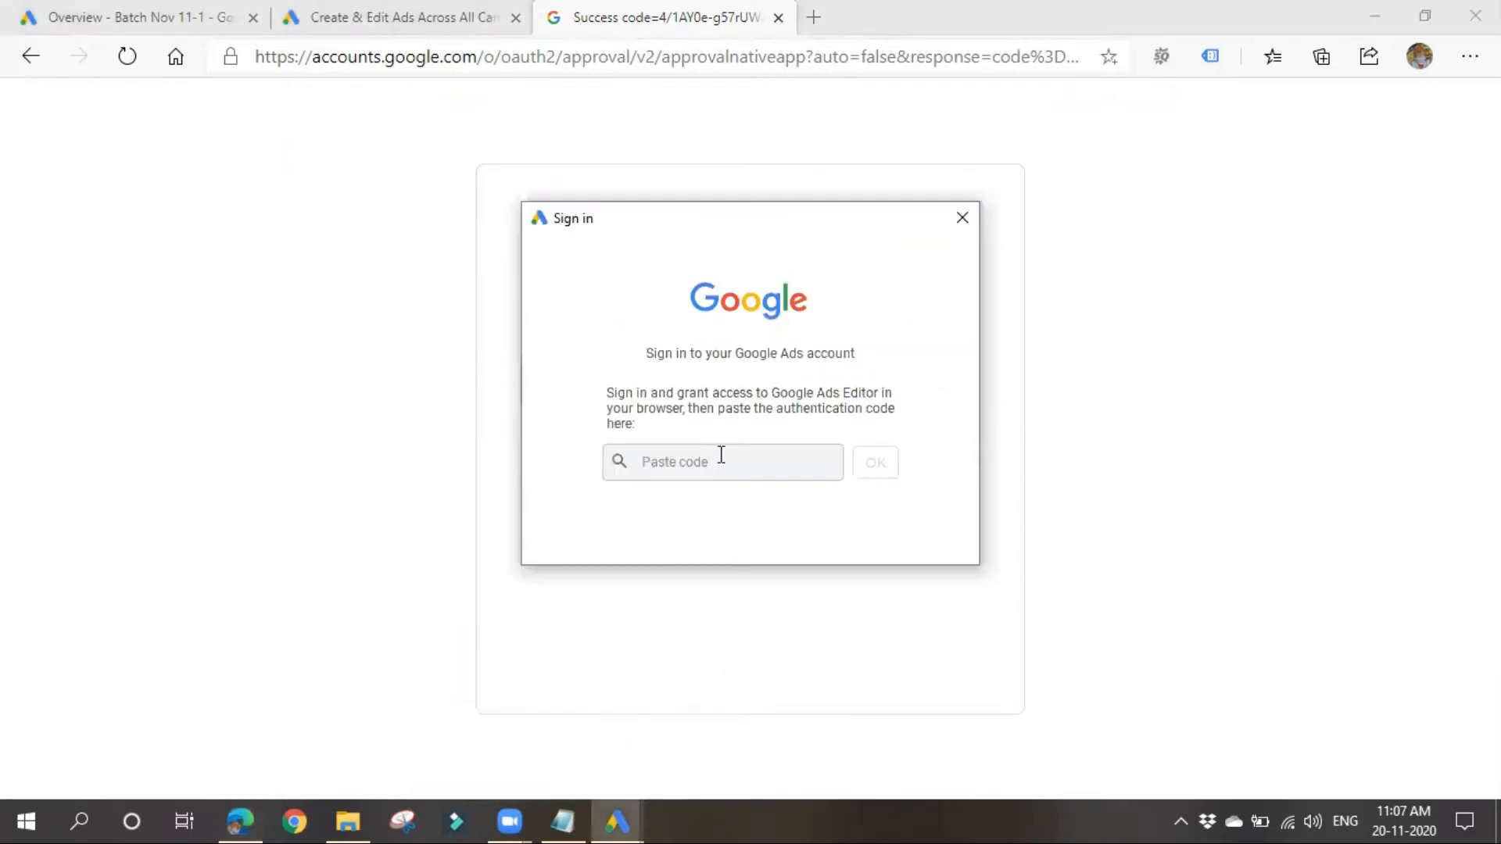
{"action": "key", "text": "ctrl+v"}
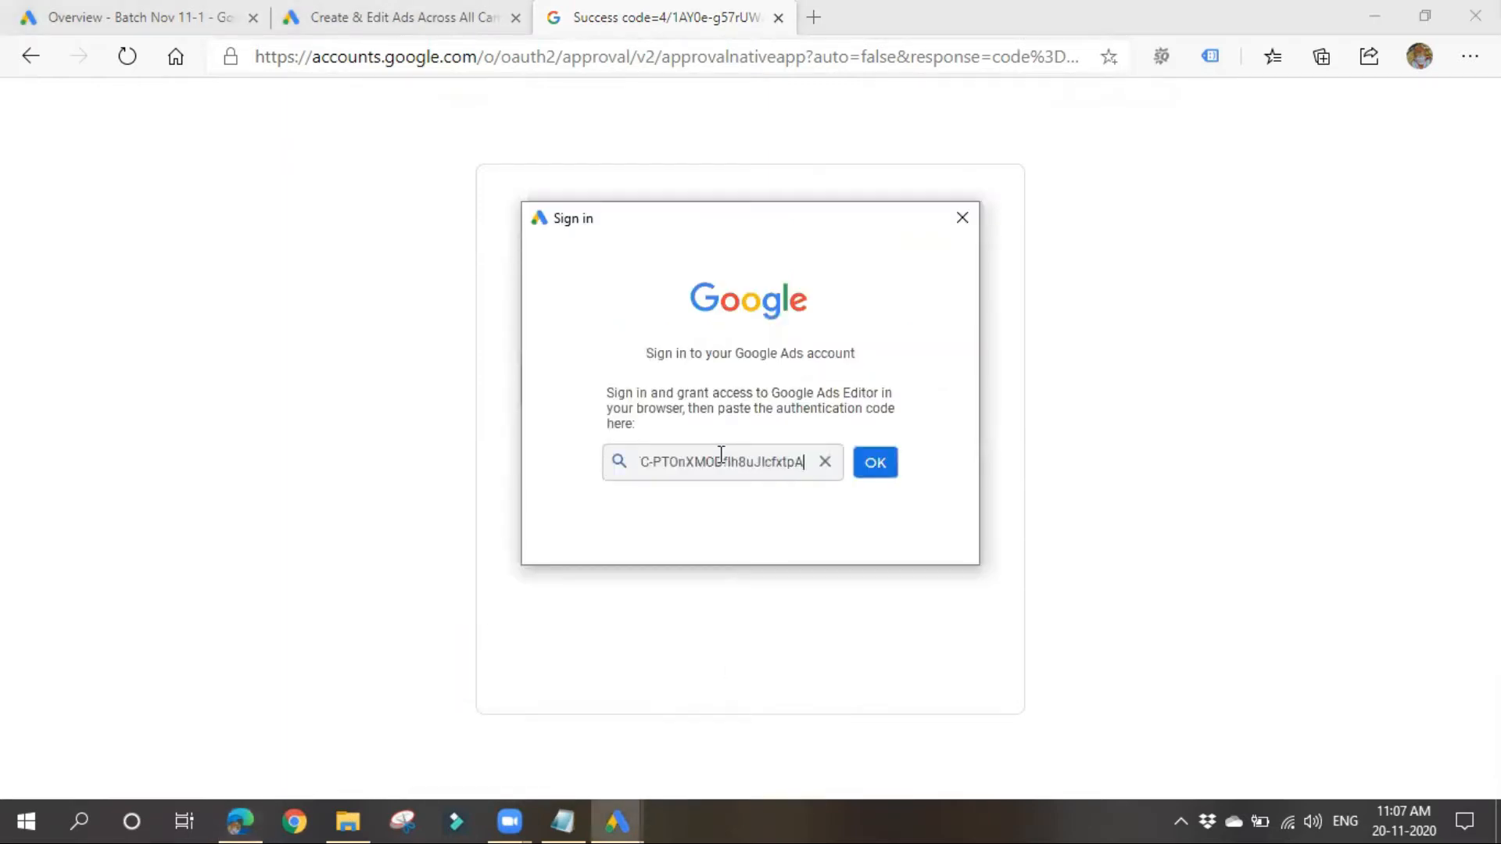
{"action": "left_click", "coordinate": [889, 464]}
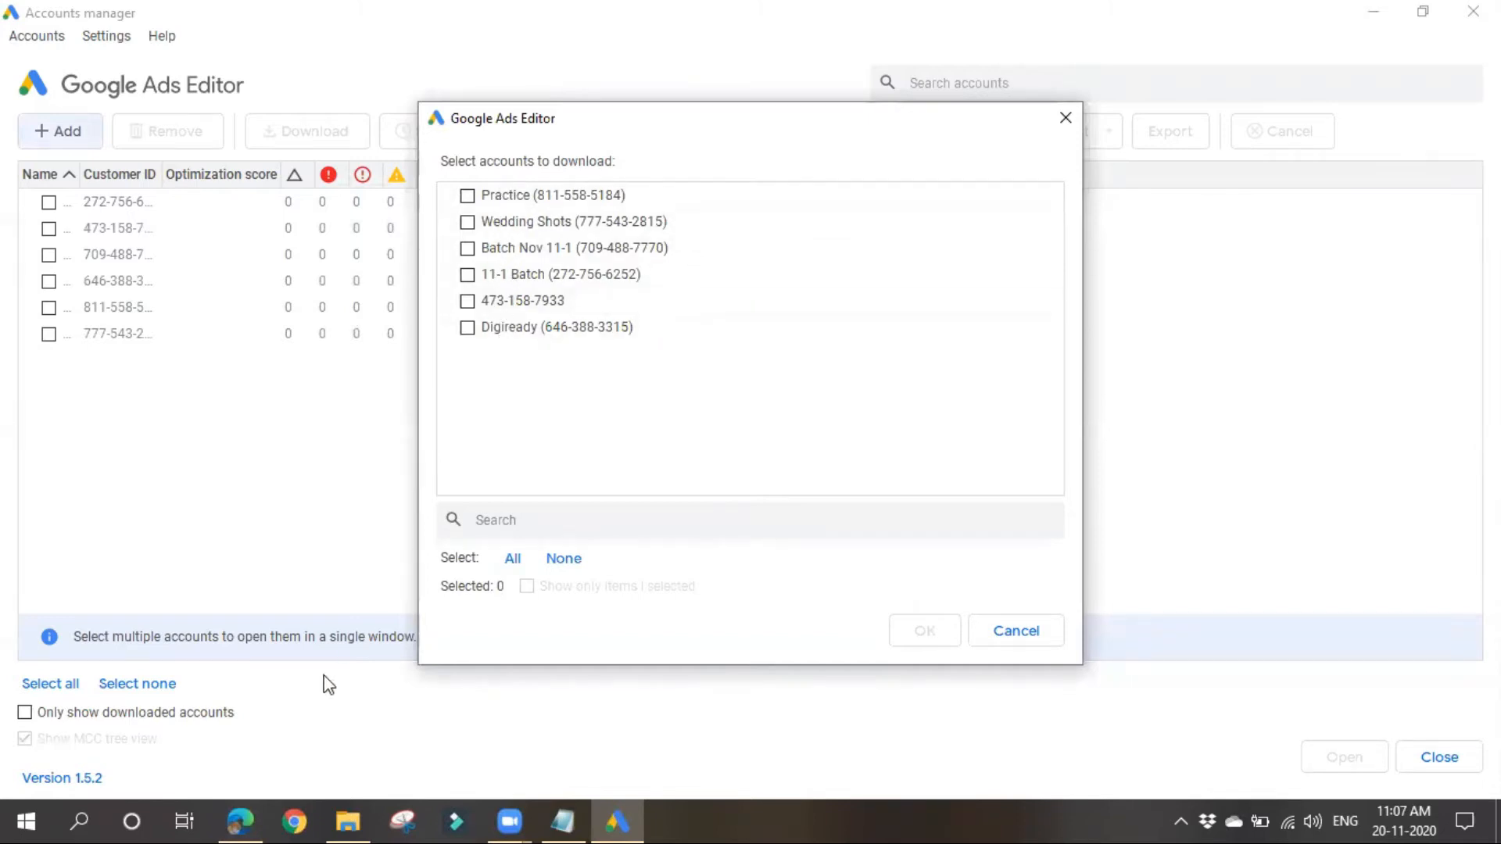
Step: Switch to the browser's Google Ads overview to check which account has to be downloaded
{"action": "mouse_move", "coordinate": [235, 817]}
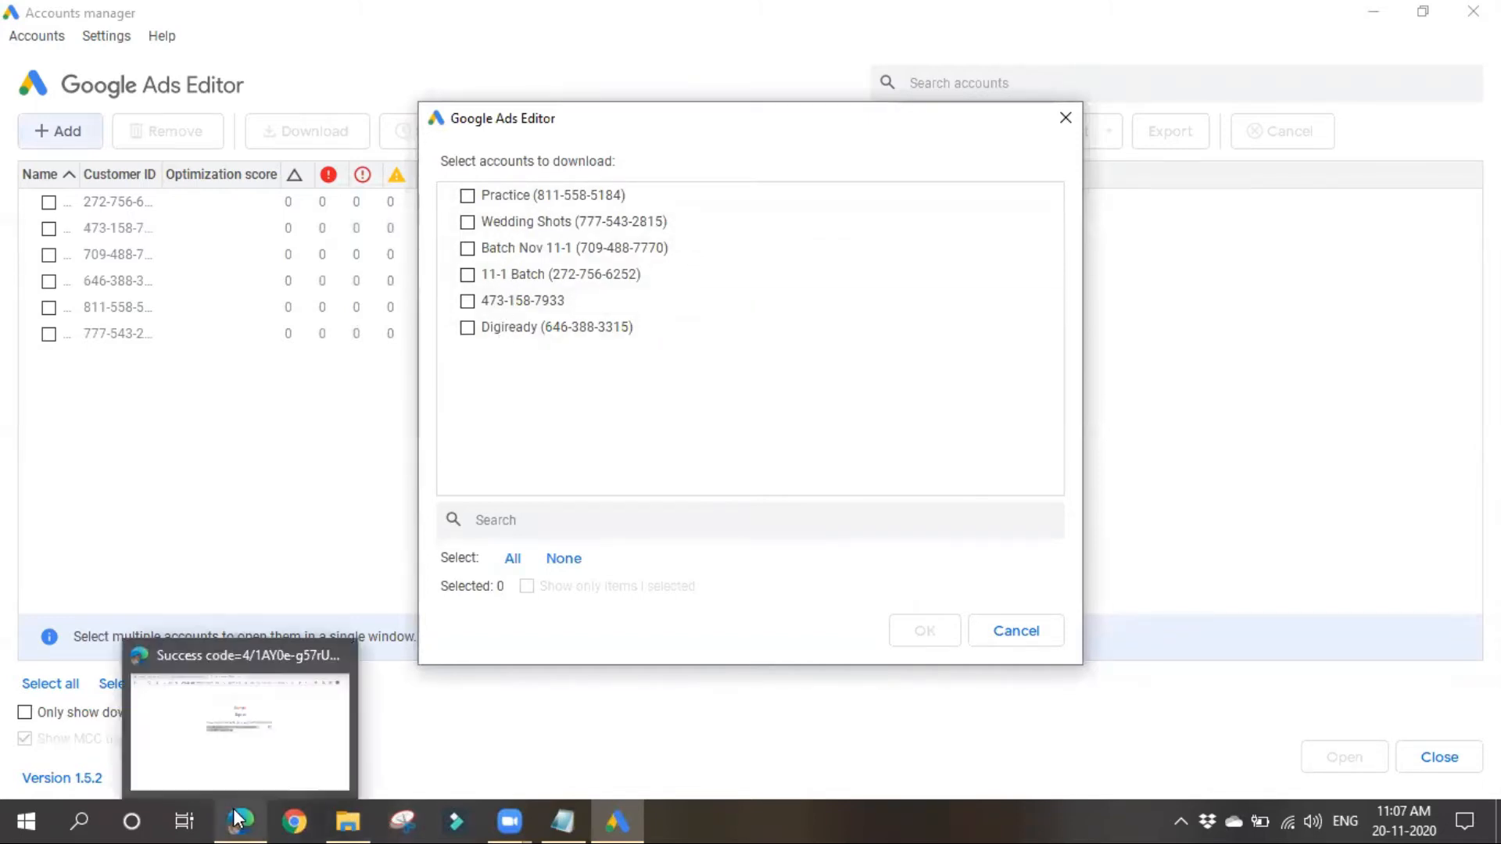
{"action": "left_click", "coordinate": [254, 752]}
{"action": "left_click", "coordinate": [141, 17]}
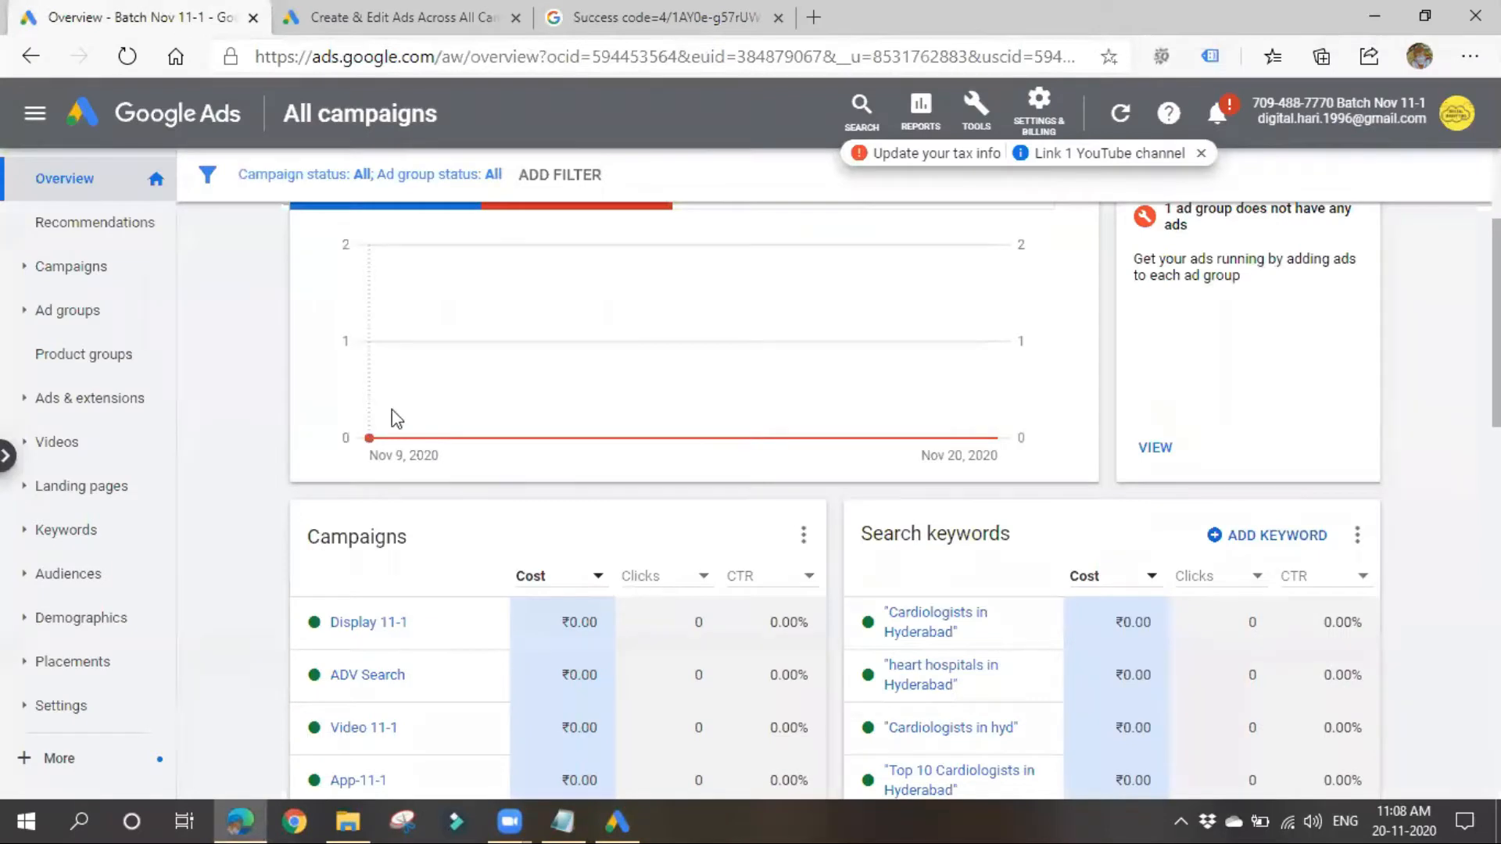
Step: Look up the list of linked accounts on the Google Ads profile and return to Google Ads Editor
{"action": "left_click", "coordinate": [1460, 125]}
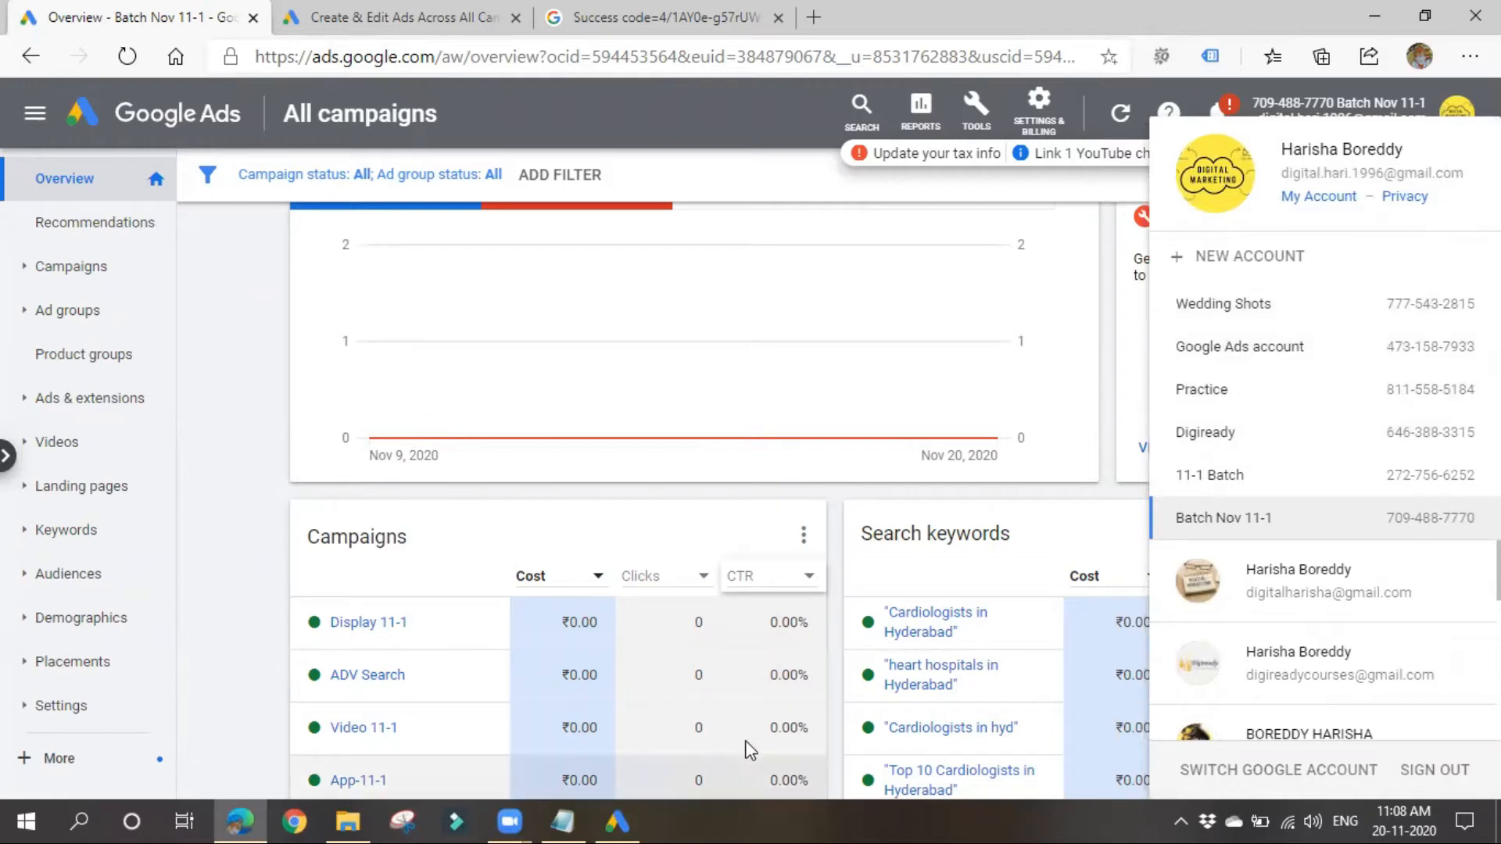
{"action": "left_click", "coordinate": [617, 822]}
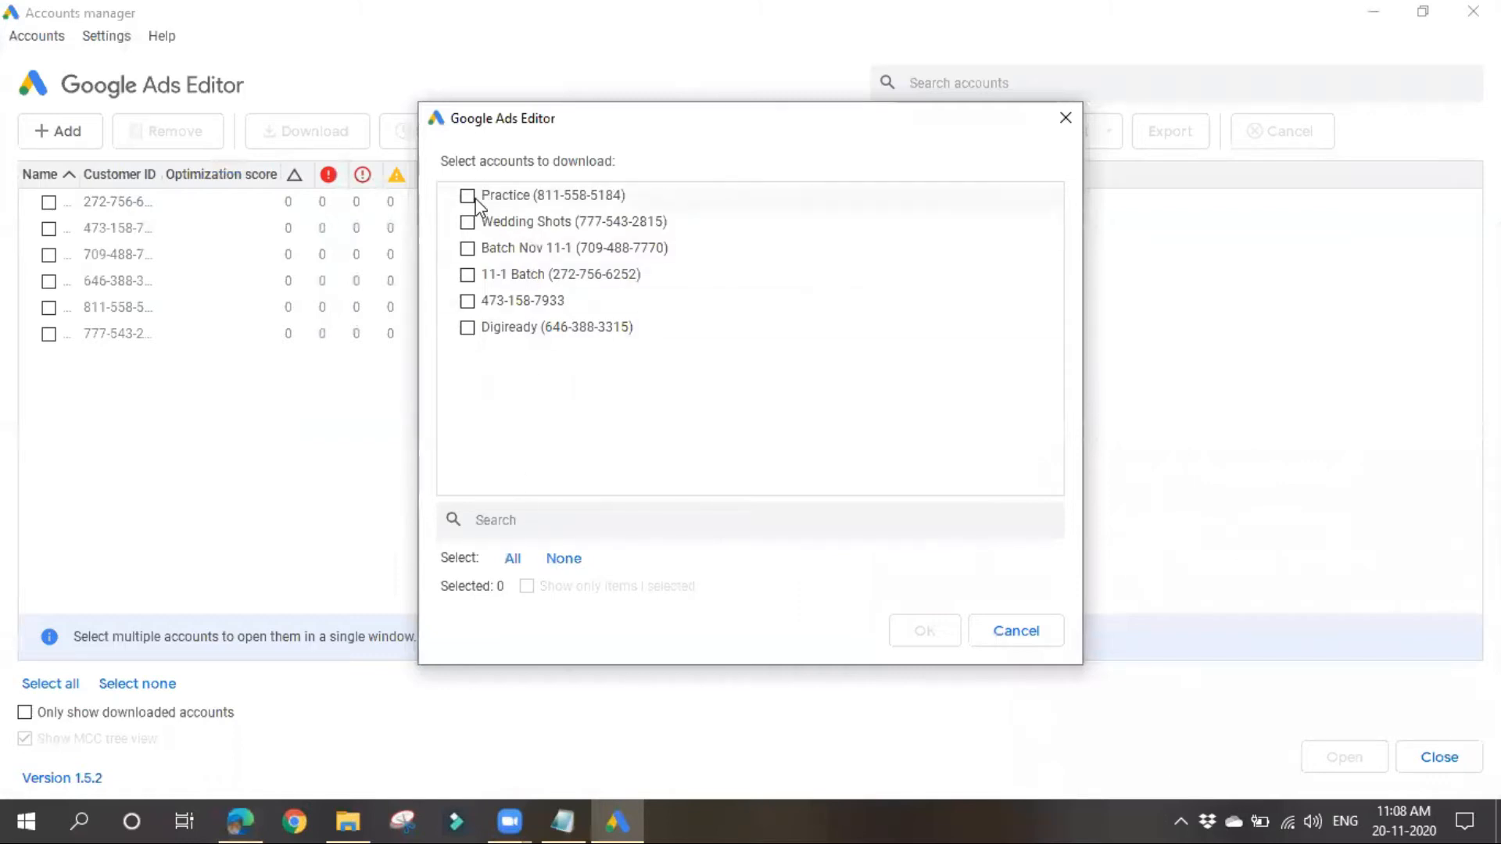
{"action": "left_click", "coordinate": [510, 563]}
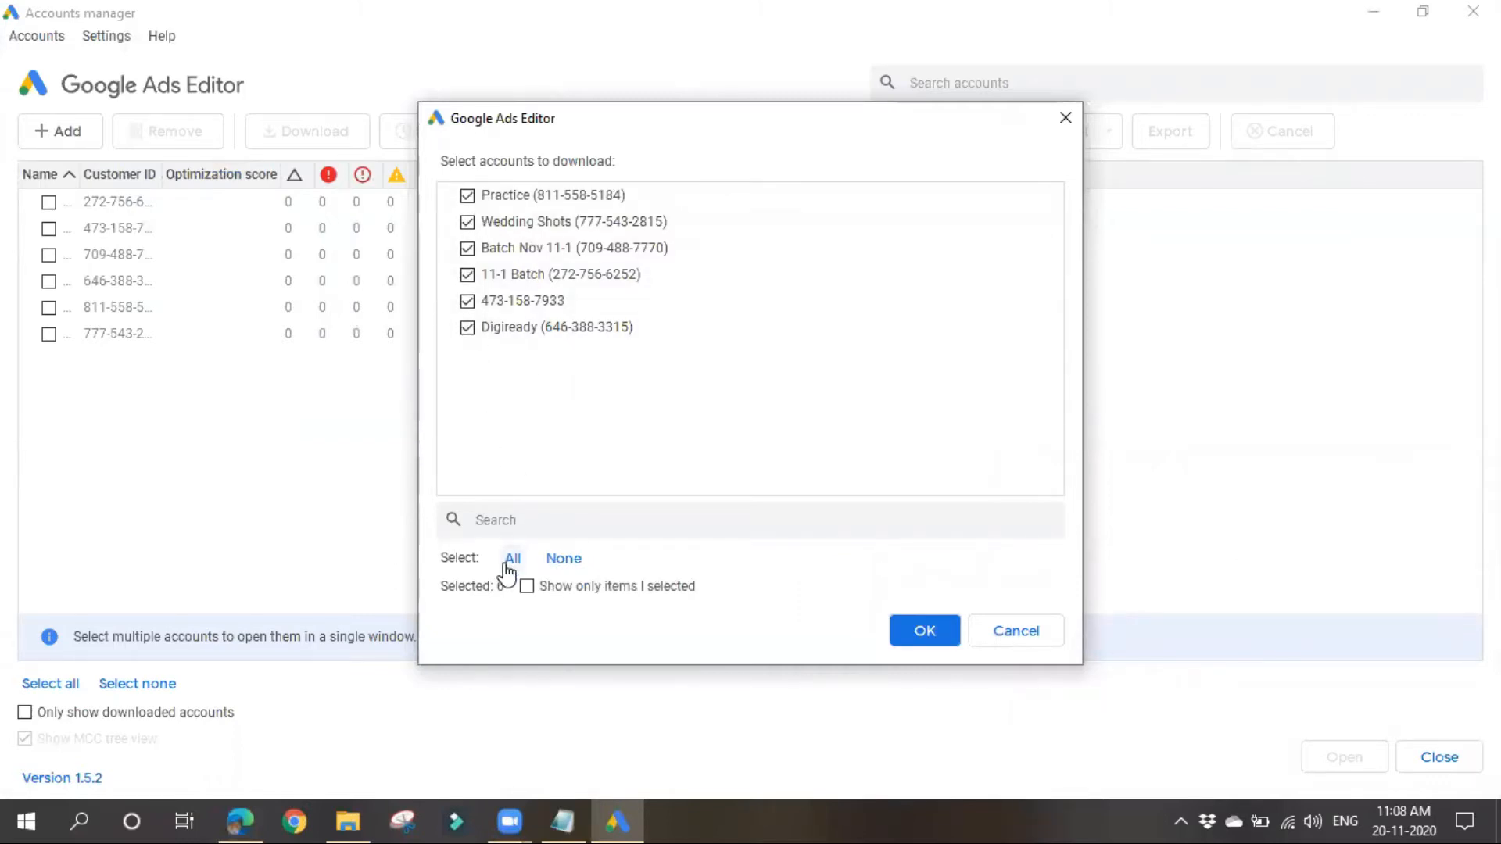
{"action": "left_click", "coordinate": [555, 560]}
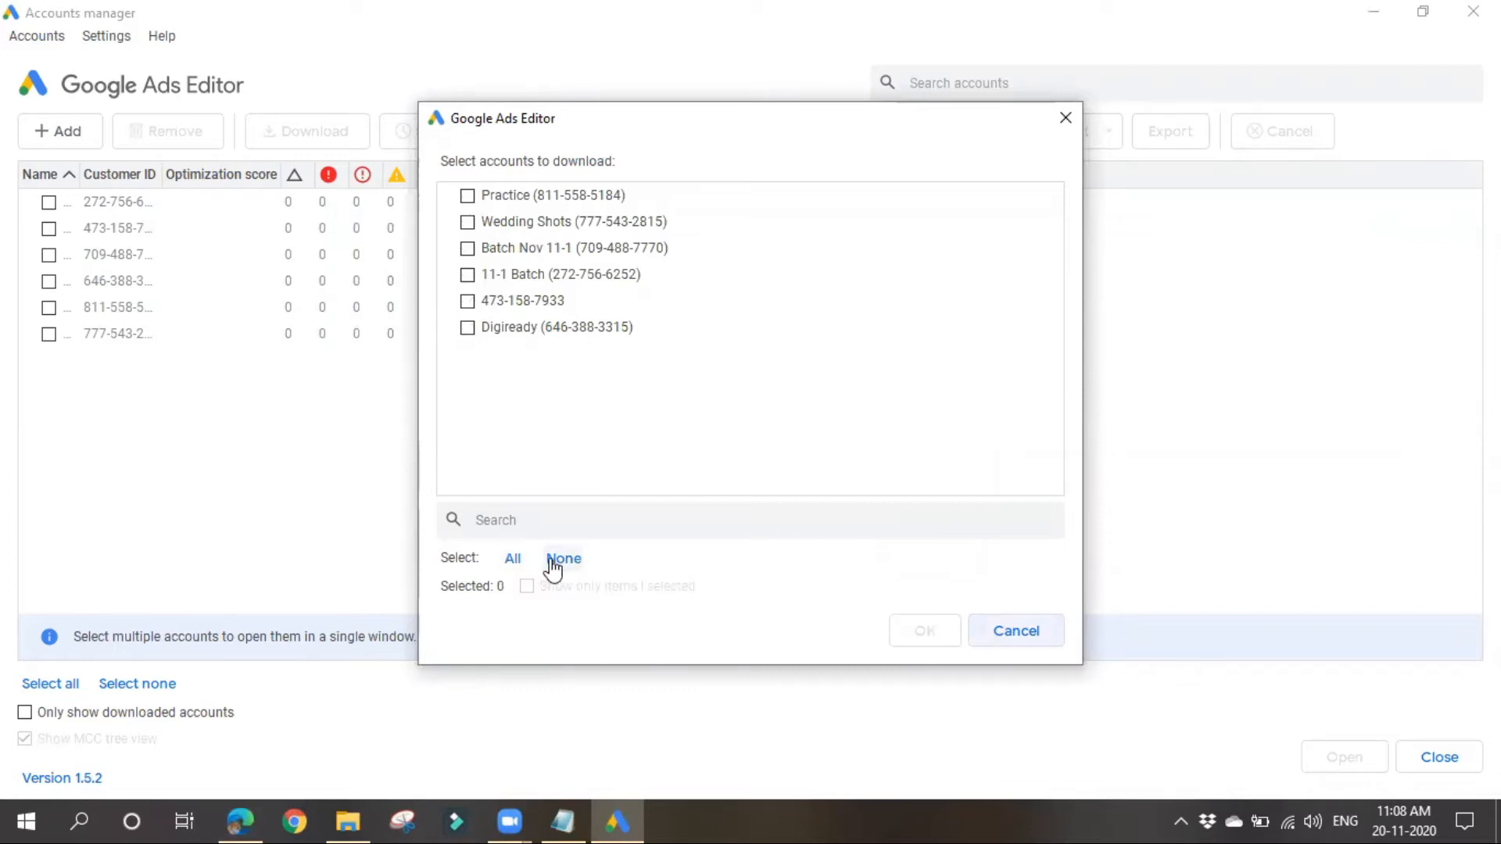
{"action": "left_click", "coordinate": [481, 223]}
{"action": "left_click", "coordinate": [472, 249]}
{"action": "left_click", "coordinate": [472, 275]}
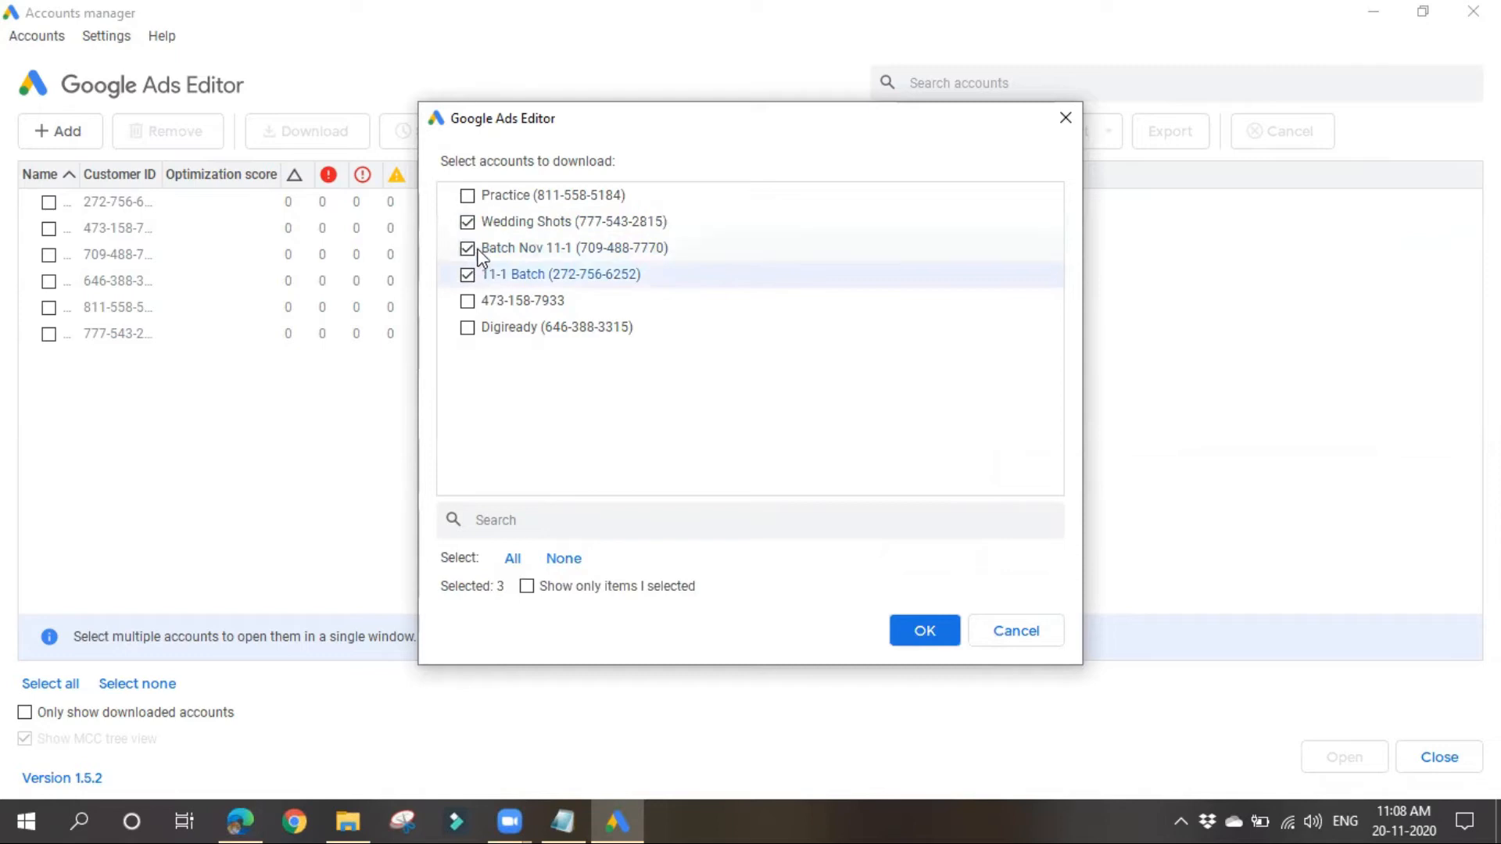
{"action": "left_click", "coordinate": [482, 219]}
{"action": "left_click", "coordinate": [491, 197]}
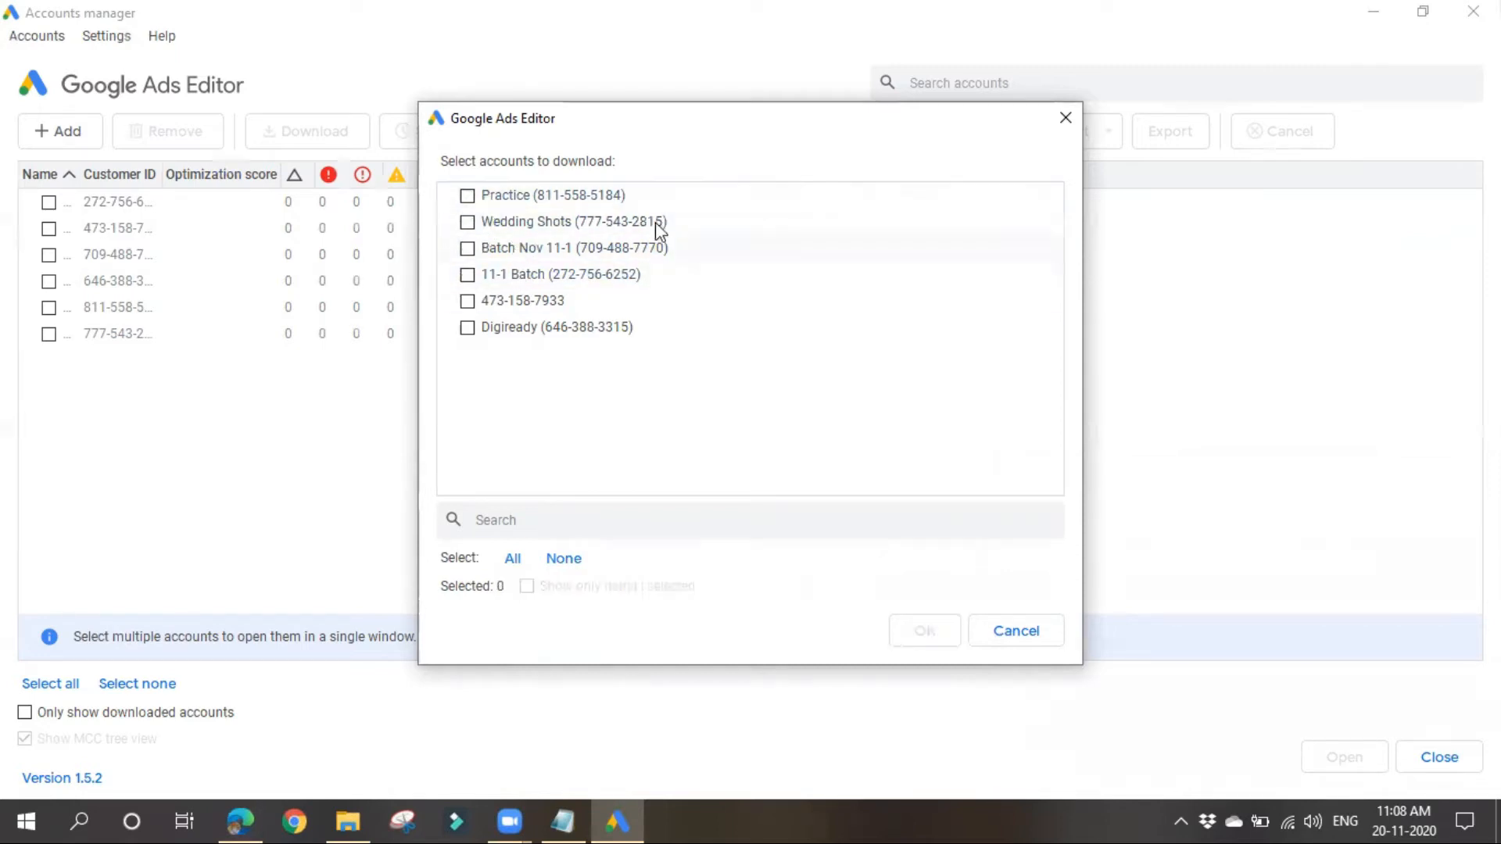
Step: Select the Batch Nov 11-1, 11-1 Batch and Digiready accounts for download and confirm the selection
{"action": "left_click", "coordinate": [500, 326]}
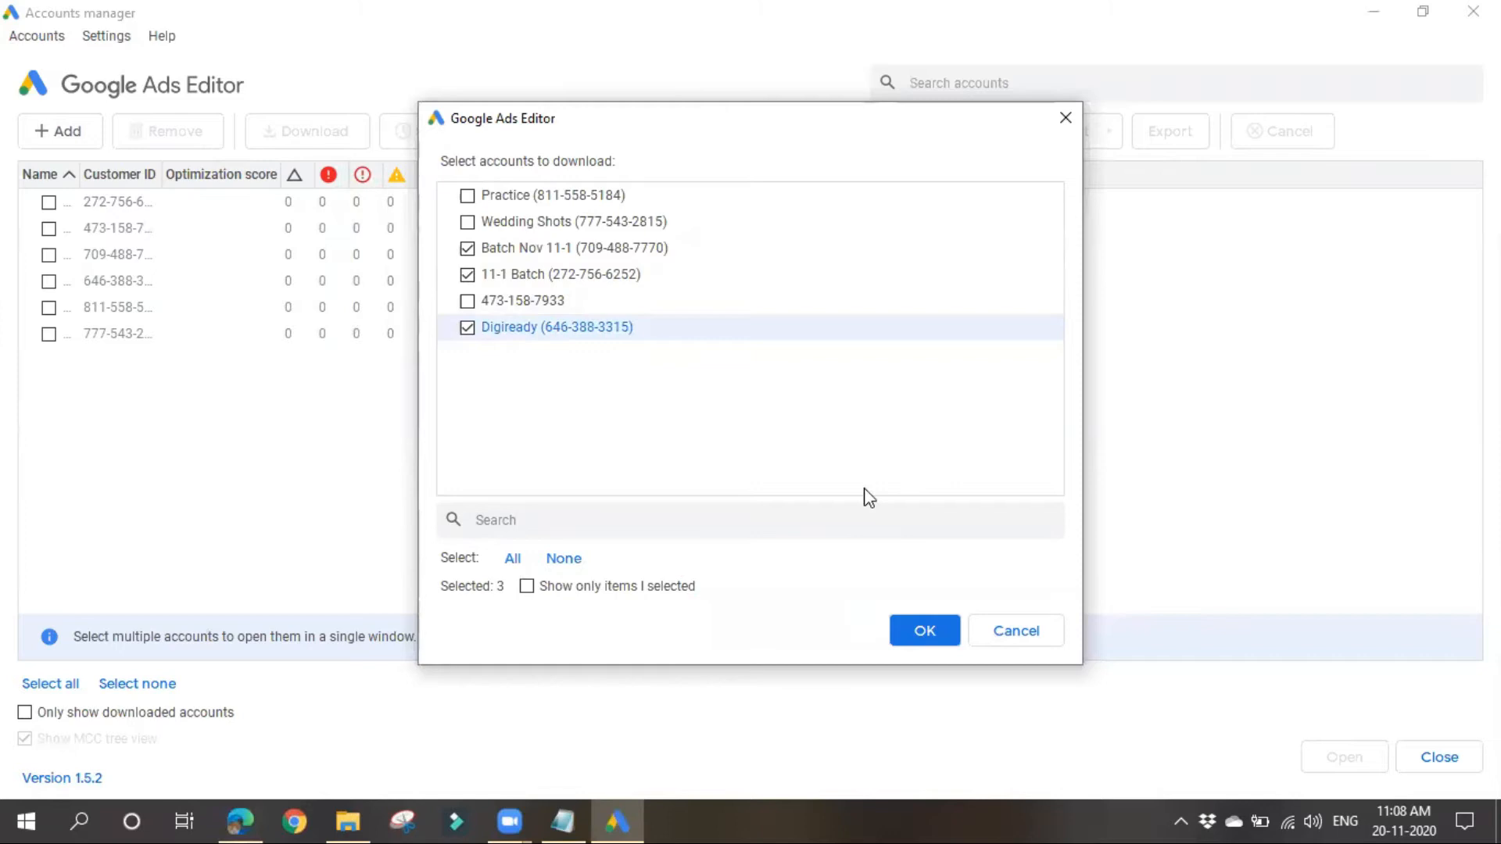
{"action": "left_click", "coordinate": [901, 628]}
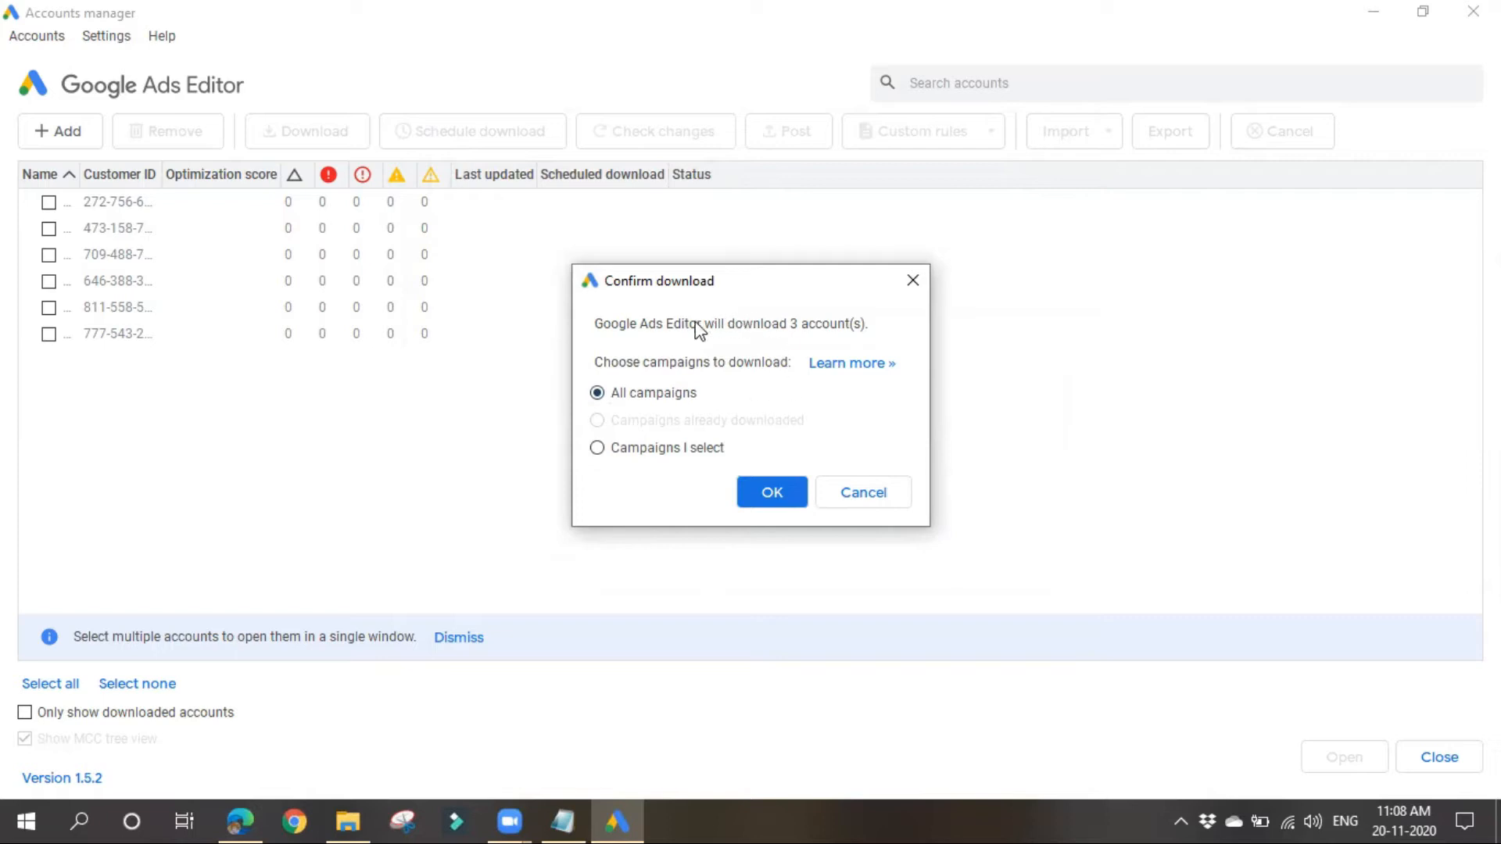
Step: Try choosing individual campaigns for the download, browse those of Digiready, and return to downloading all campaigns
{"action": "left_click", "coordinate": [616, 451]}
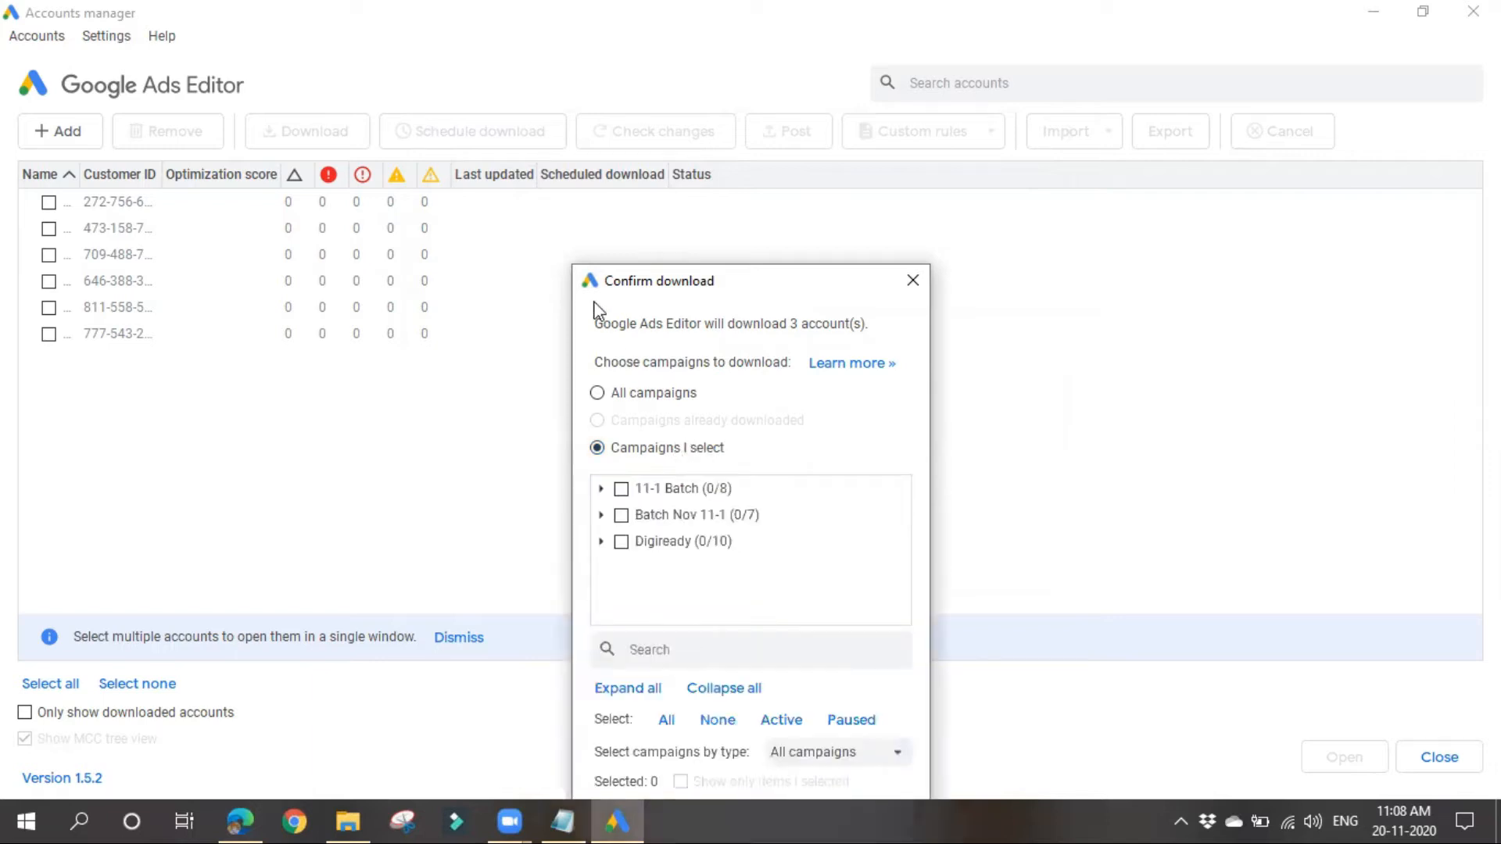
{"action": "left_click", "coordinate": [600, 541]}
{"action": "scroll", "coordinate": [709, 439], "scroll_direction": "down", "scroll_amount": 3}
{"action": "scroll", "coordinate": [697, 469], "scroll_direction": "up", "scroll_amount": 5}
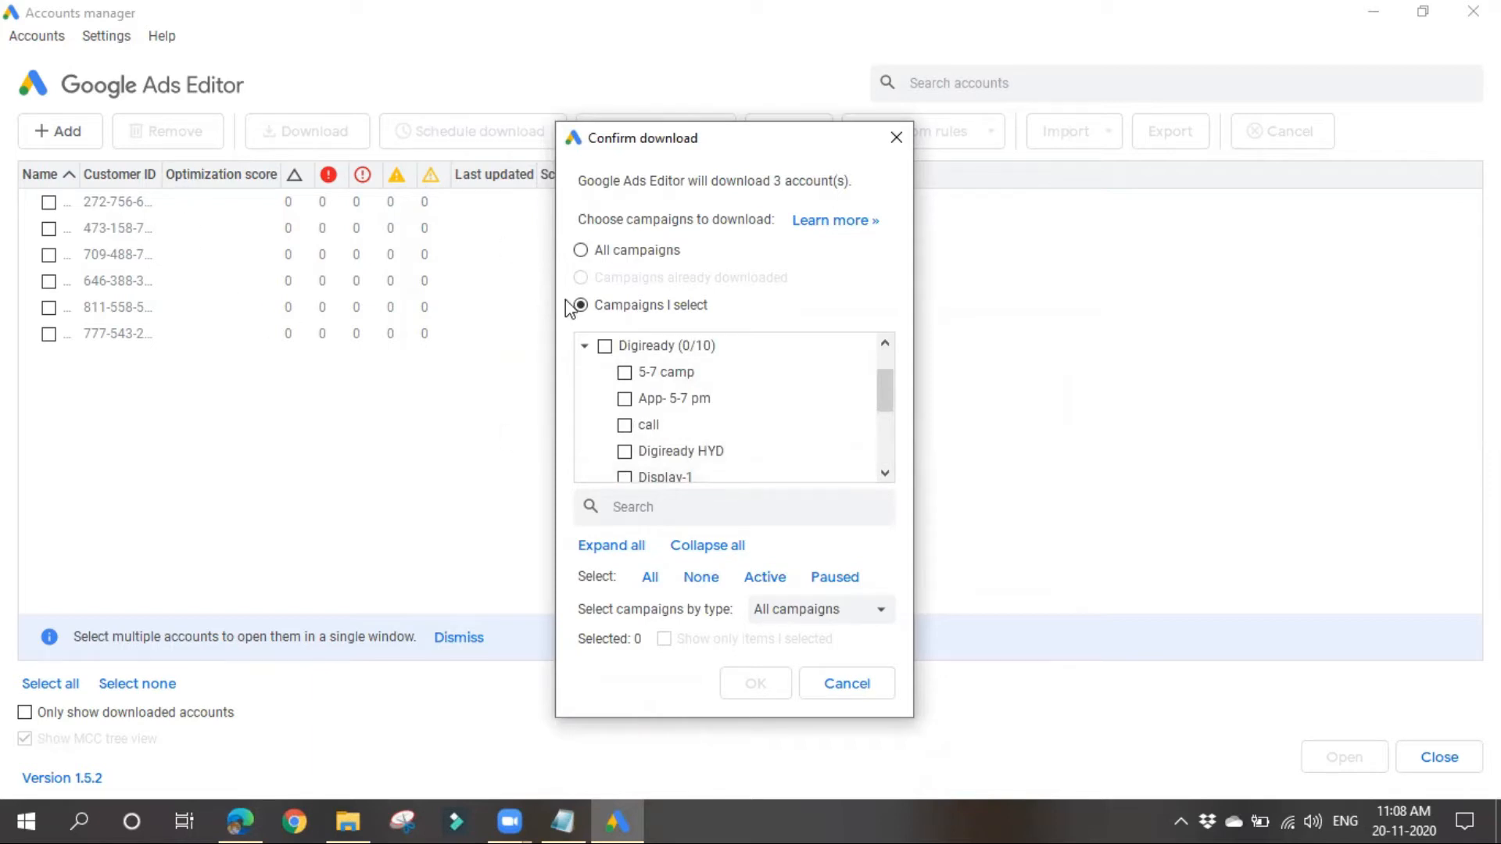
{"action": "left_click", "coordinate": [627, 256]}
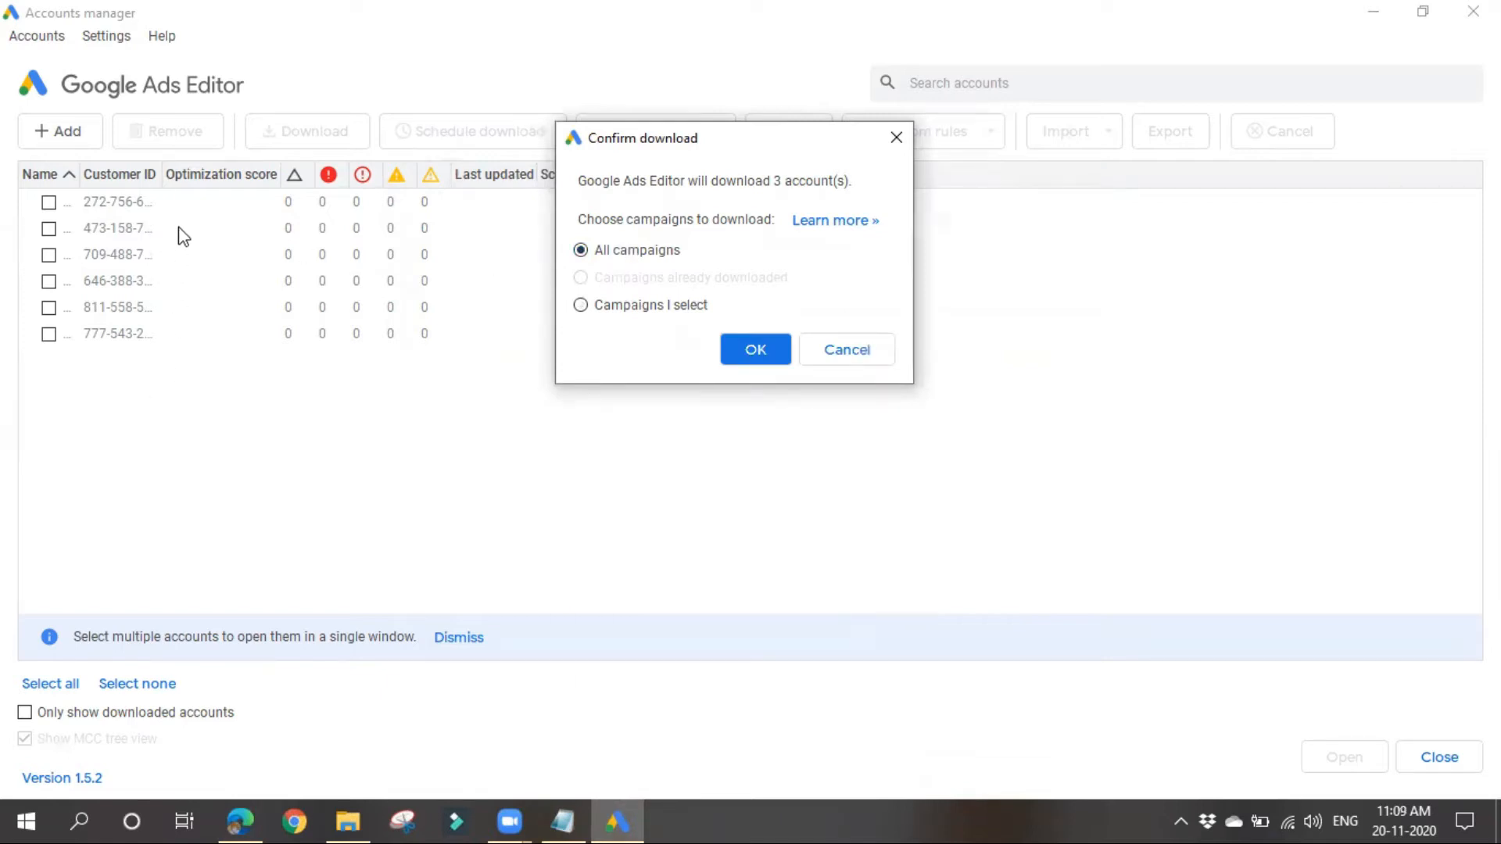
Step: Download all campaigns of the three selected accounts and close the accounts manager
{"action": "left_click", "coordinate": [756, 350]}
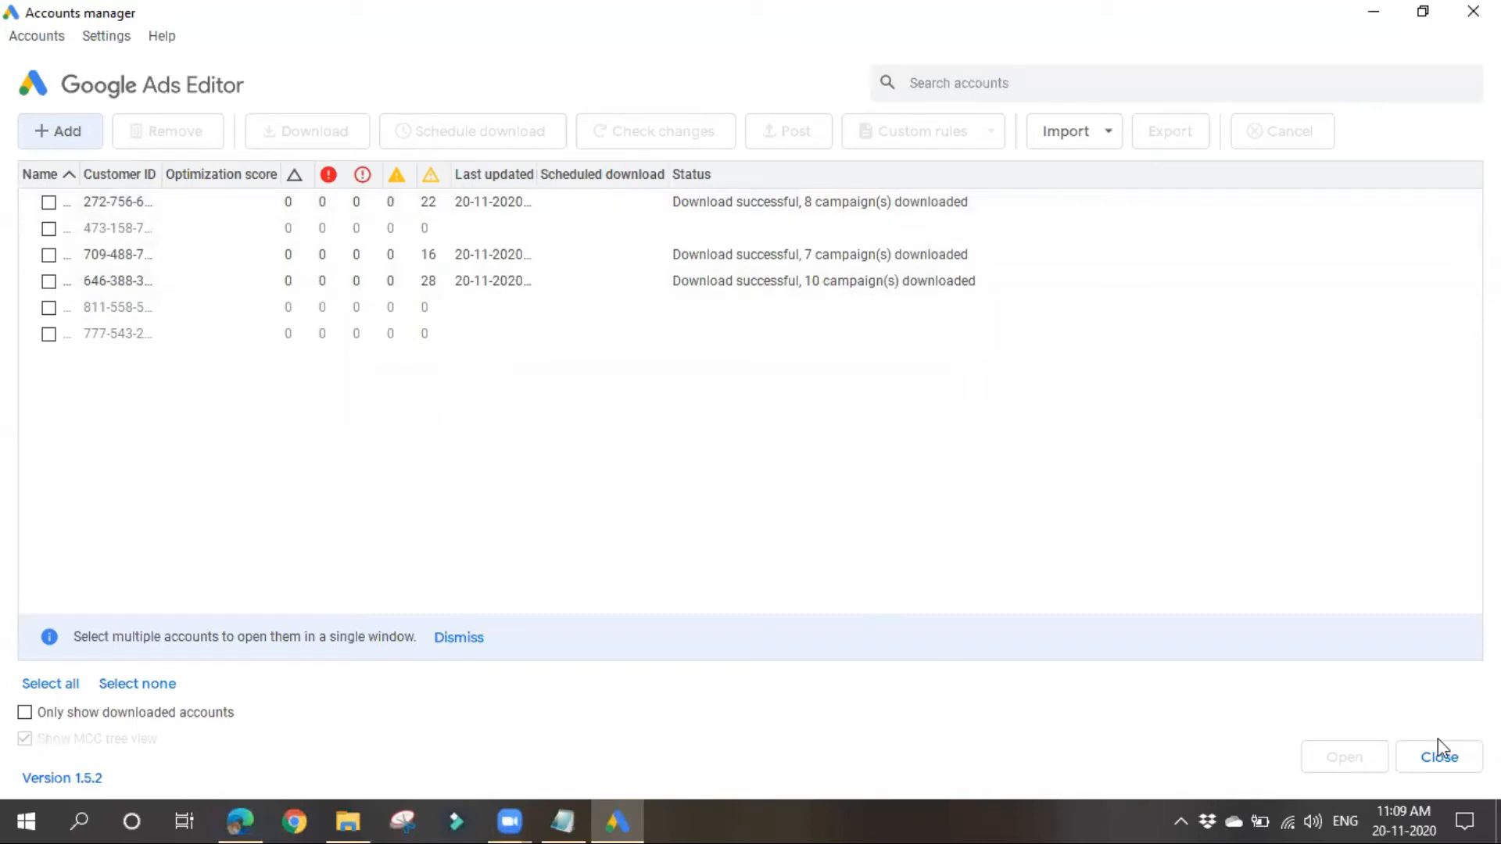
{"action": "left_click", "coordinate": [1433, 758]}
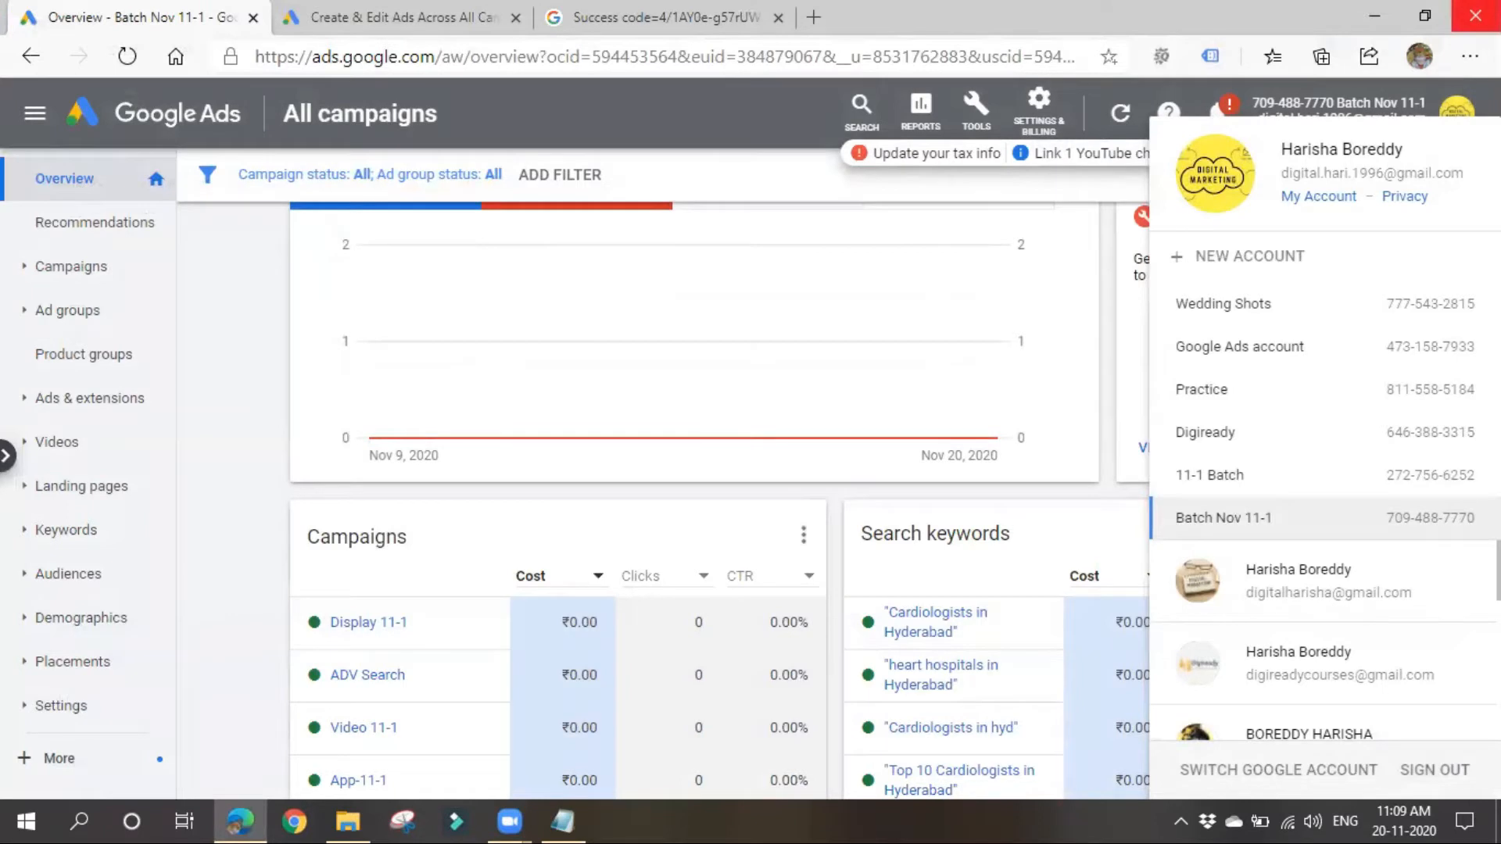
Step: Minimize the browser, search the computer for "google" and launch Google Ads Editor again
{"action": "left_click", "coordinate": [1374, 16]}
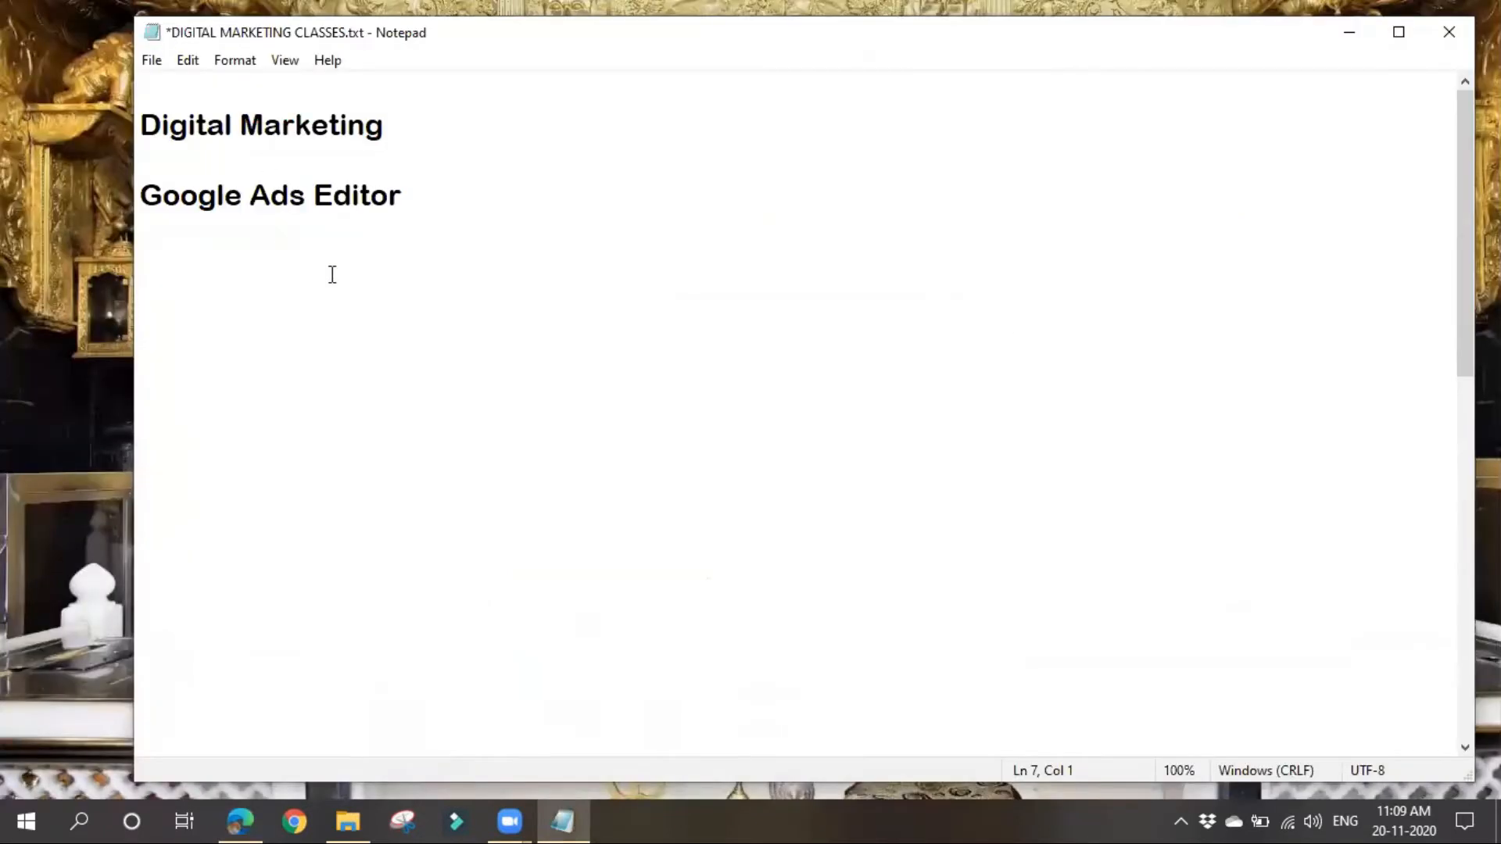
{"action": "left_click", "coordinate": [76, 810]}
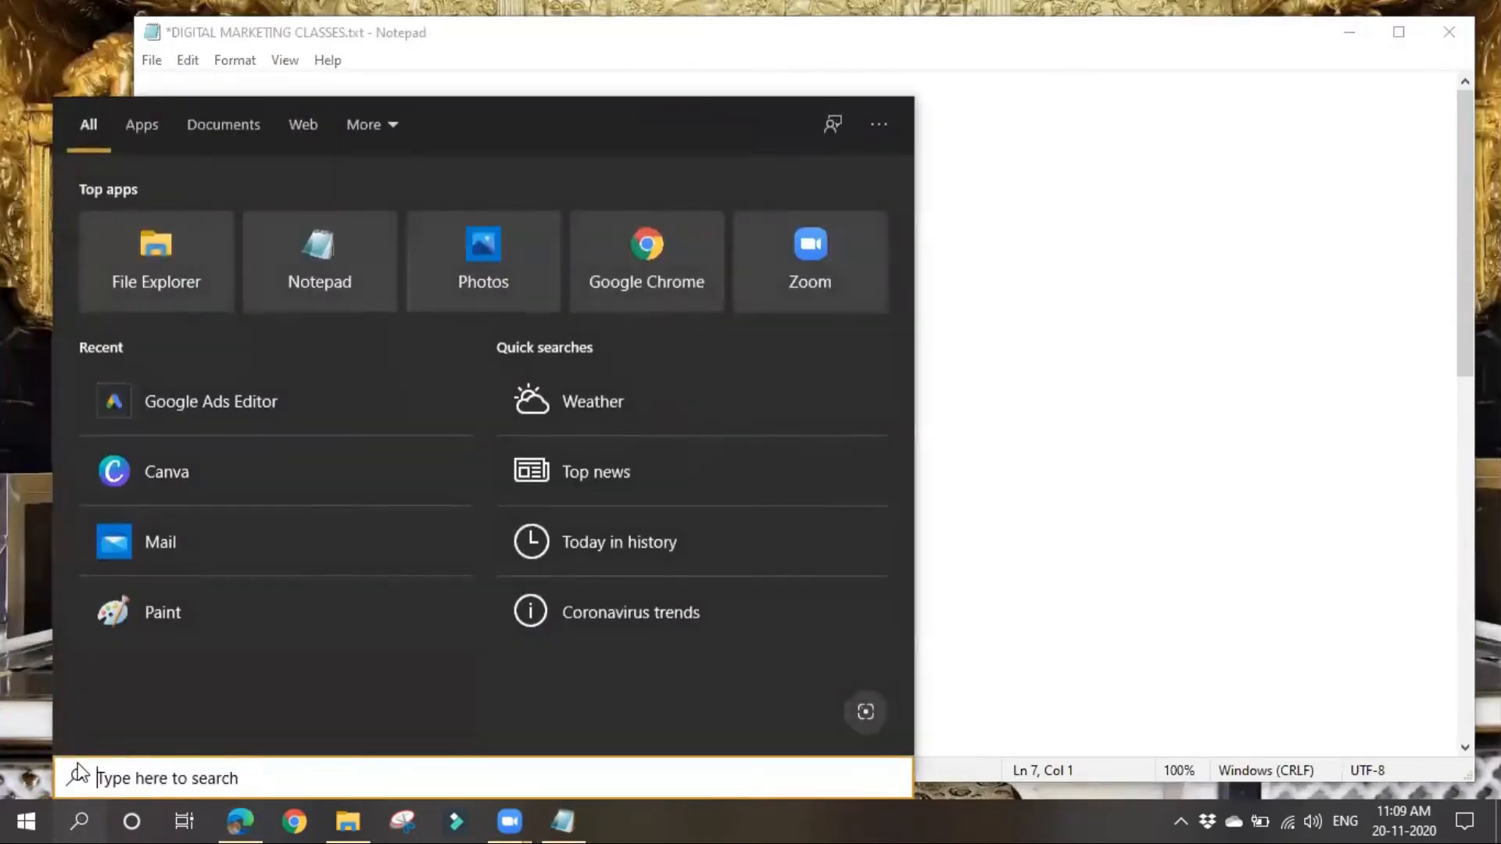
{"action": "type", "text": "google"}
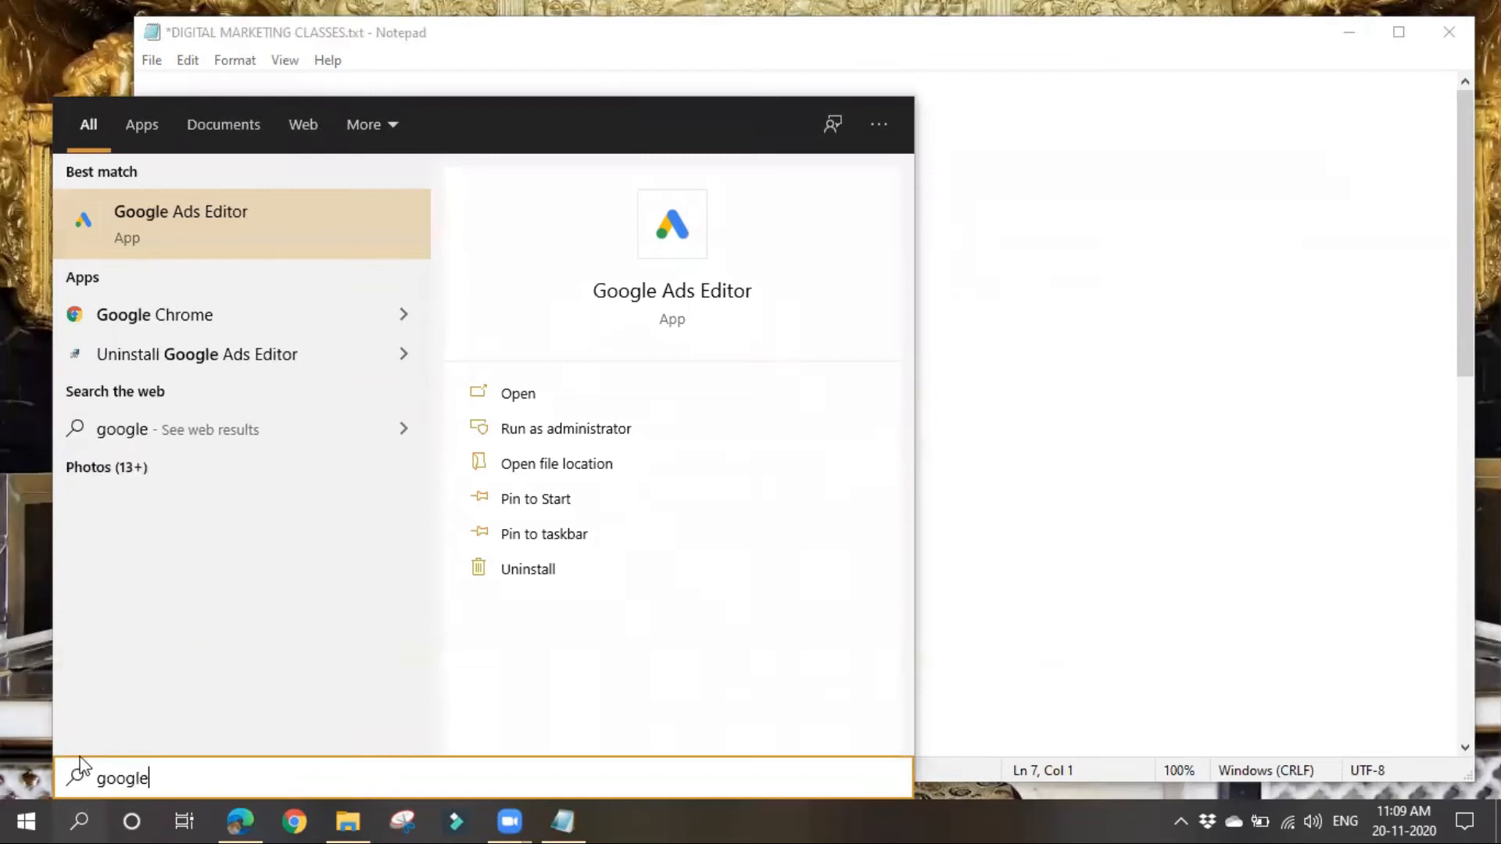
{"action": "left_click", "coordinate": [191, 239]}
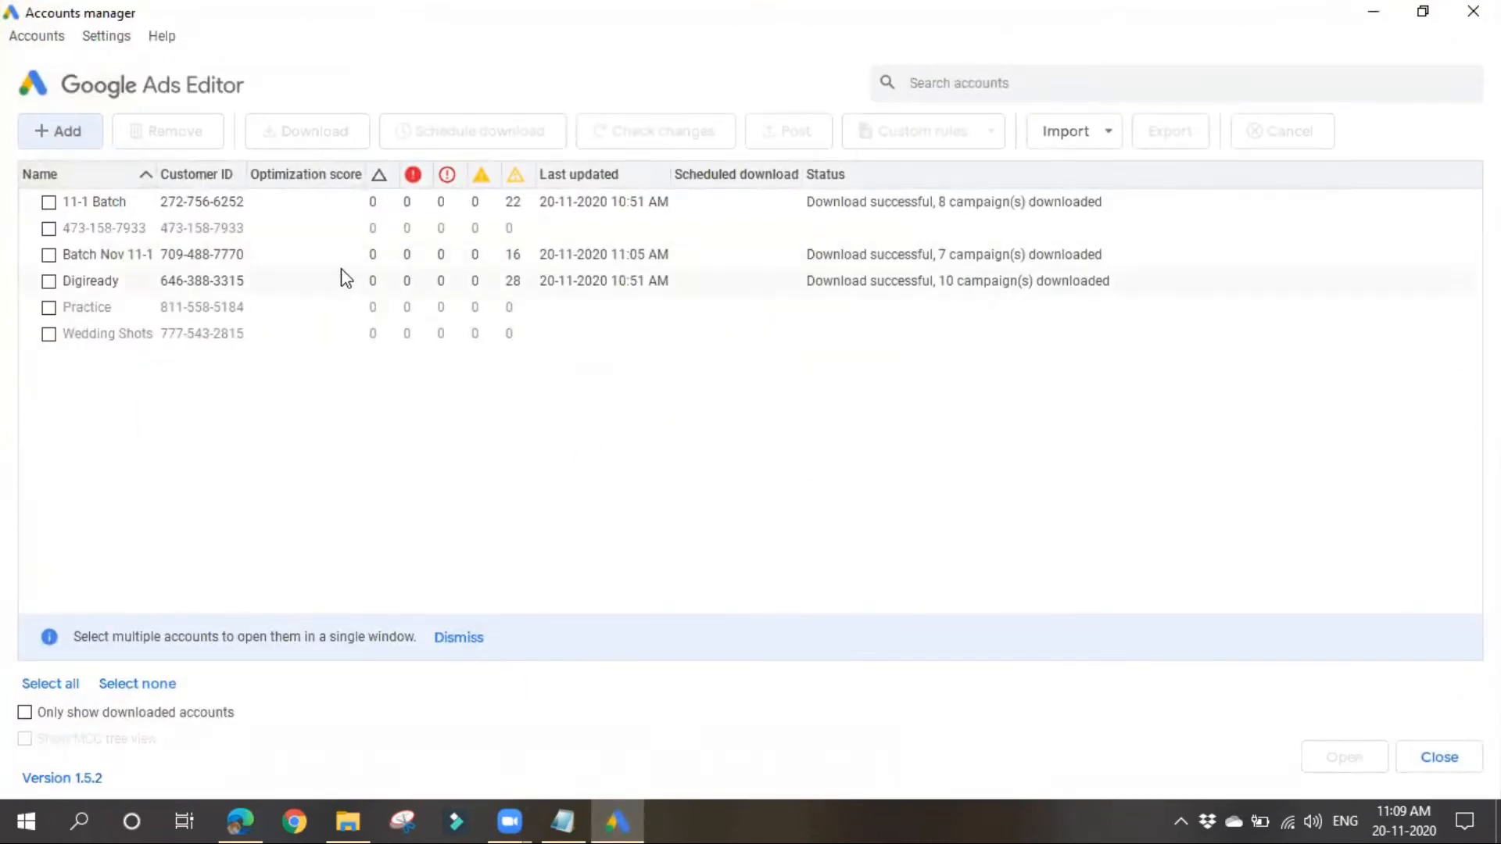
Step: Open the 11-1 Batch, Batch Nov 11-1 and Digiready accounts together in one window
{"action": "left_click", "coordinate": [48, 204]}
{"action": "left_click", "coordinate": [48, 255]}
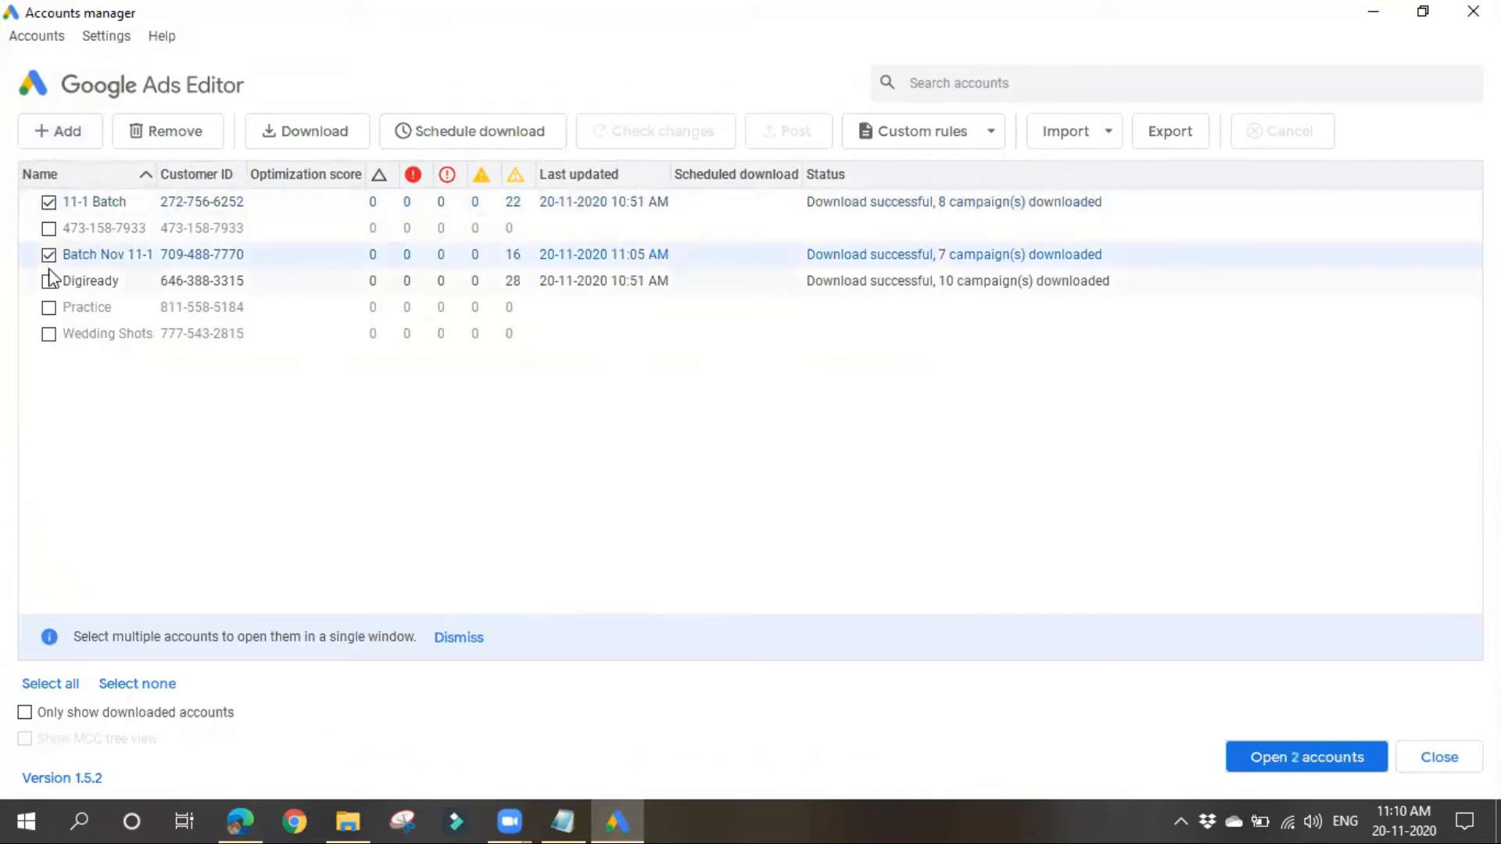
{"action": "left_click", "coordinate": [48, 282]}
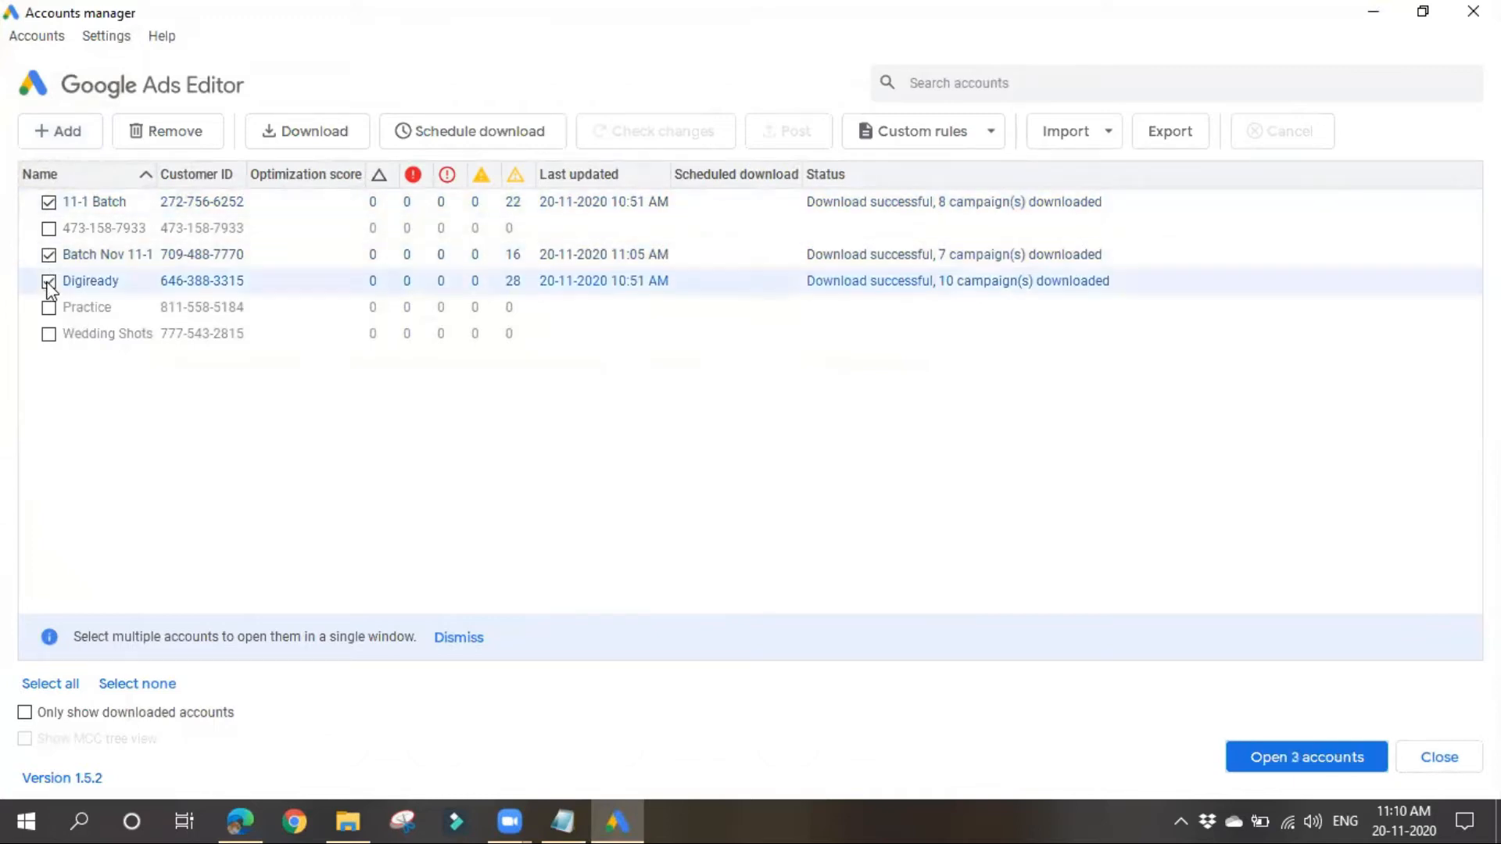
{"action": "left_click", "coordinate": [1273, 760]}
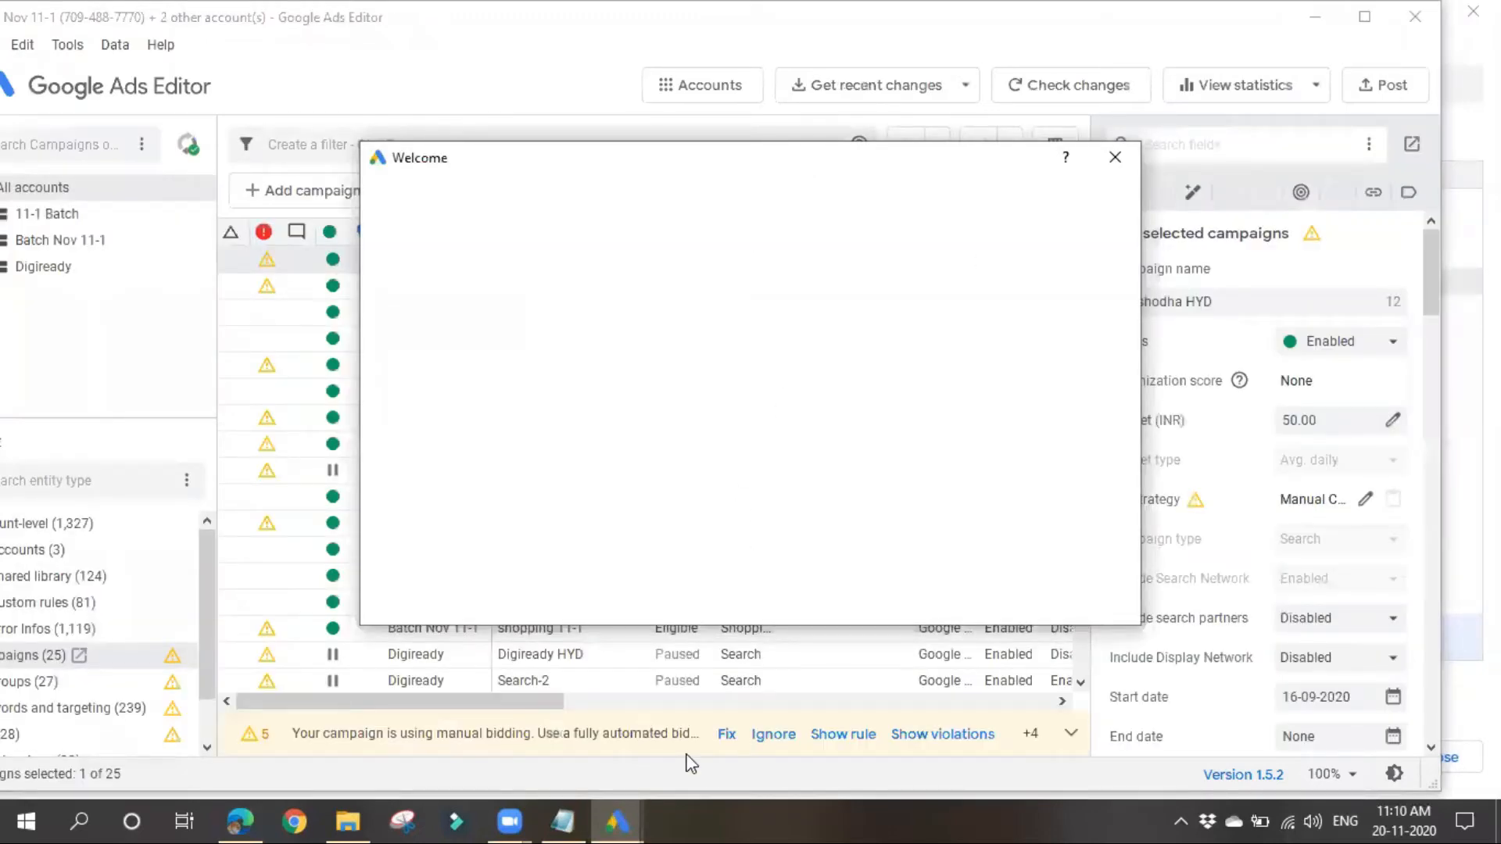
Step: Read through the version 1.5 welcome message, dismiss it and maximize the editor window
{"action": "scroll", "coordinate": [617, 370], "scroll_direction": "down", "scroll_amount": 1}
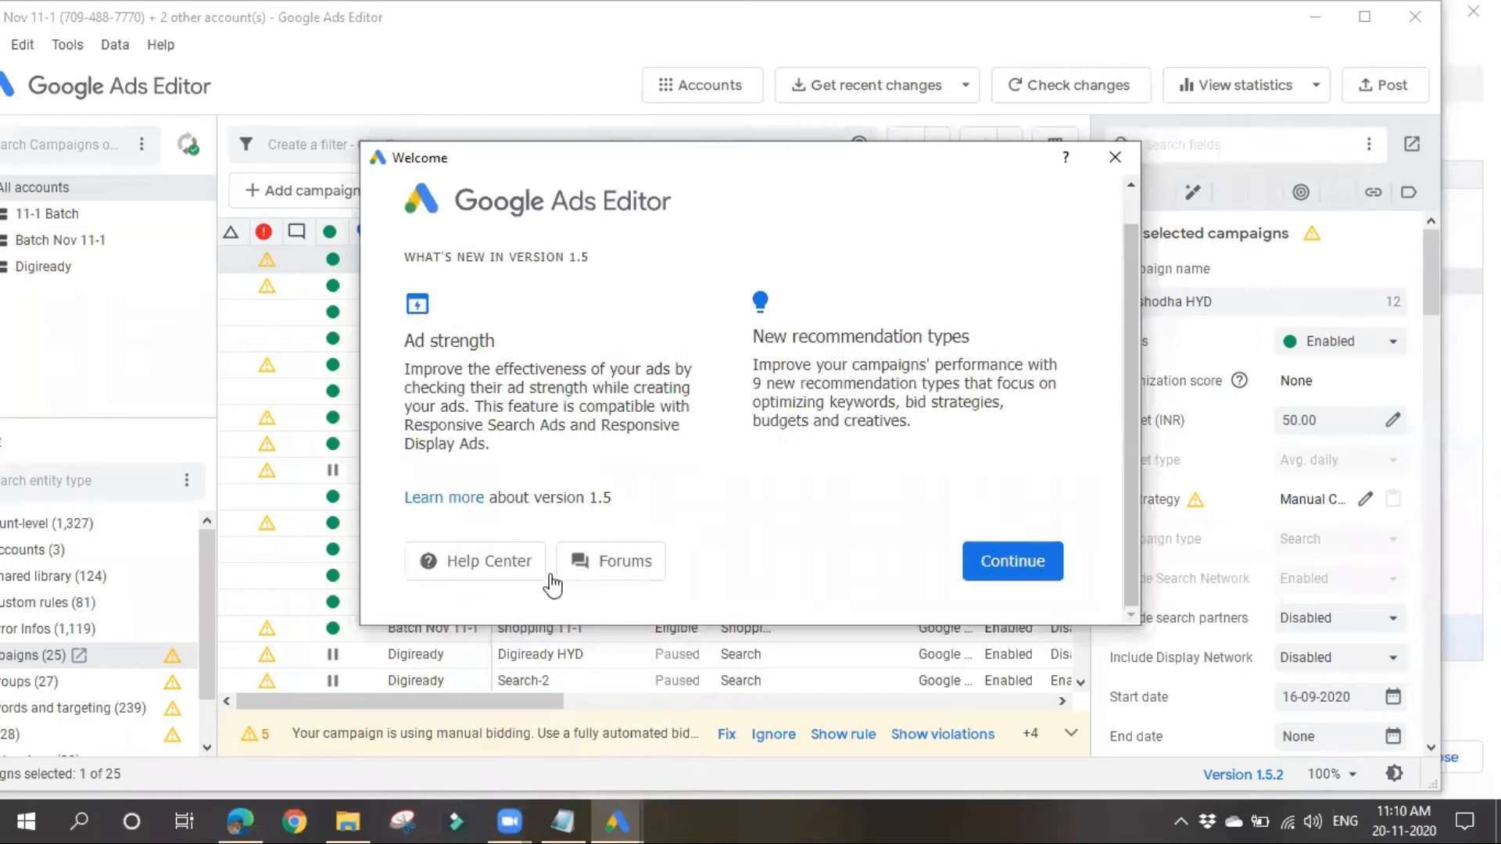
{"action": "left_click", "coordinate": [985, 576]}
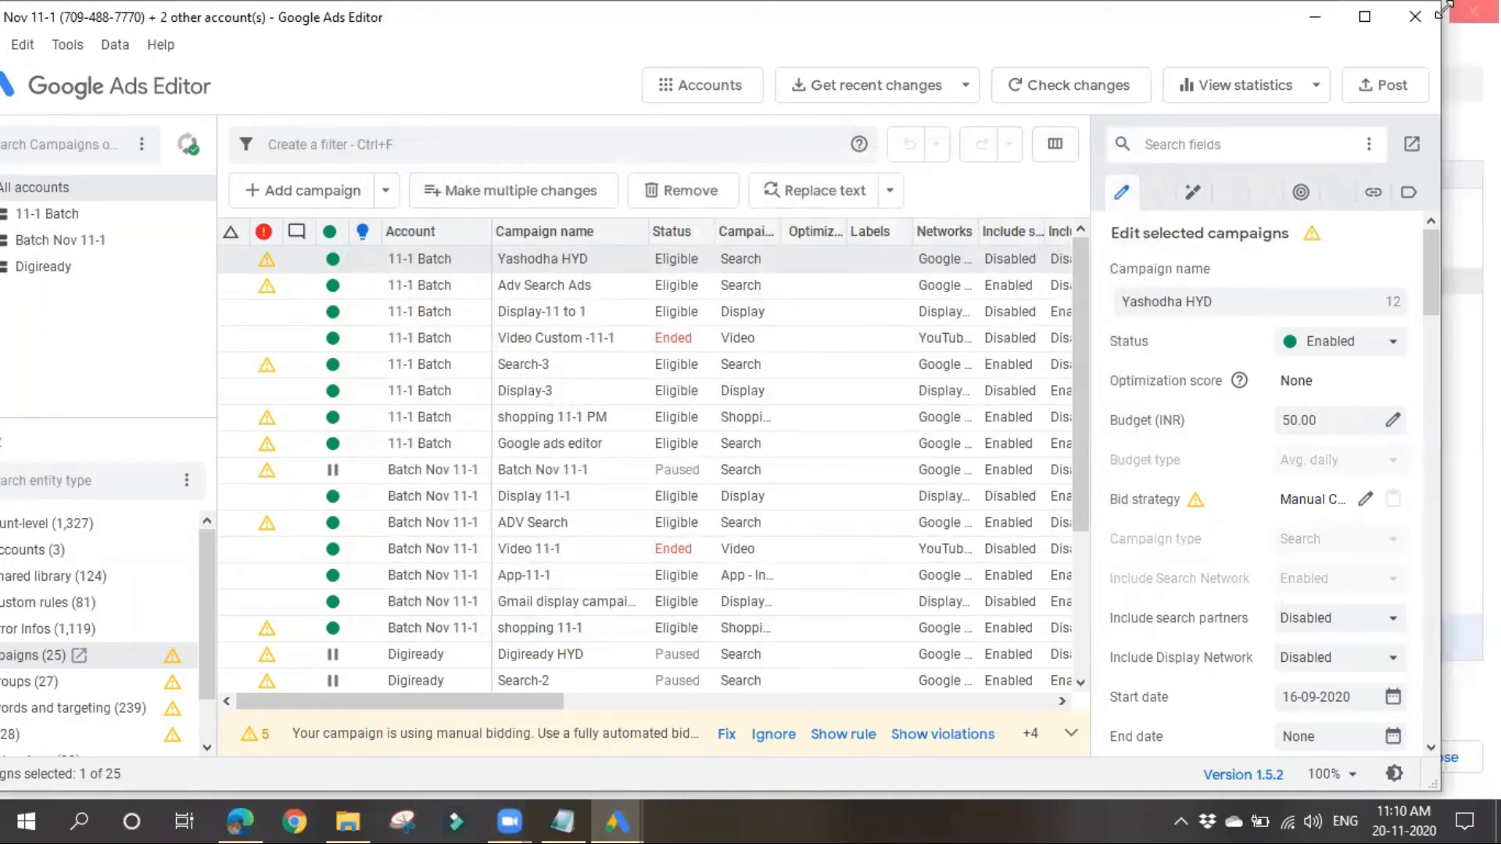
{"action": "left_click", "coordinate": [1364, 16]}
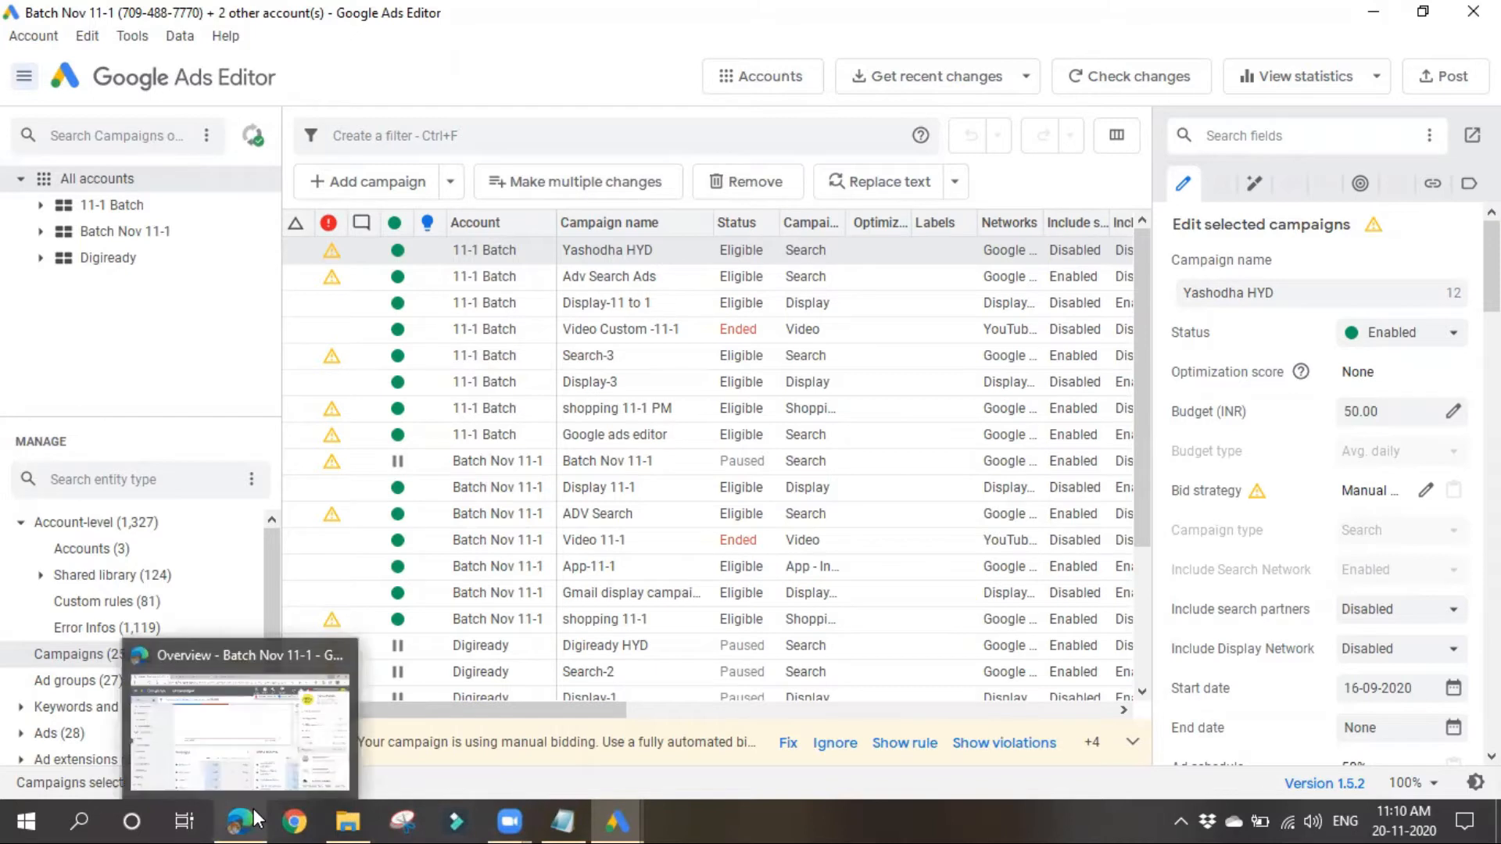
Step: Review the account list on the Google Ads profile in the browser and return to Google Ads Editor
{"action": "left_click", "coordinate": [245, 708]}
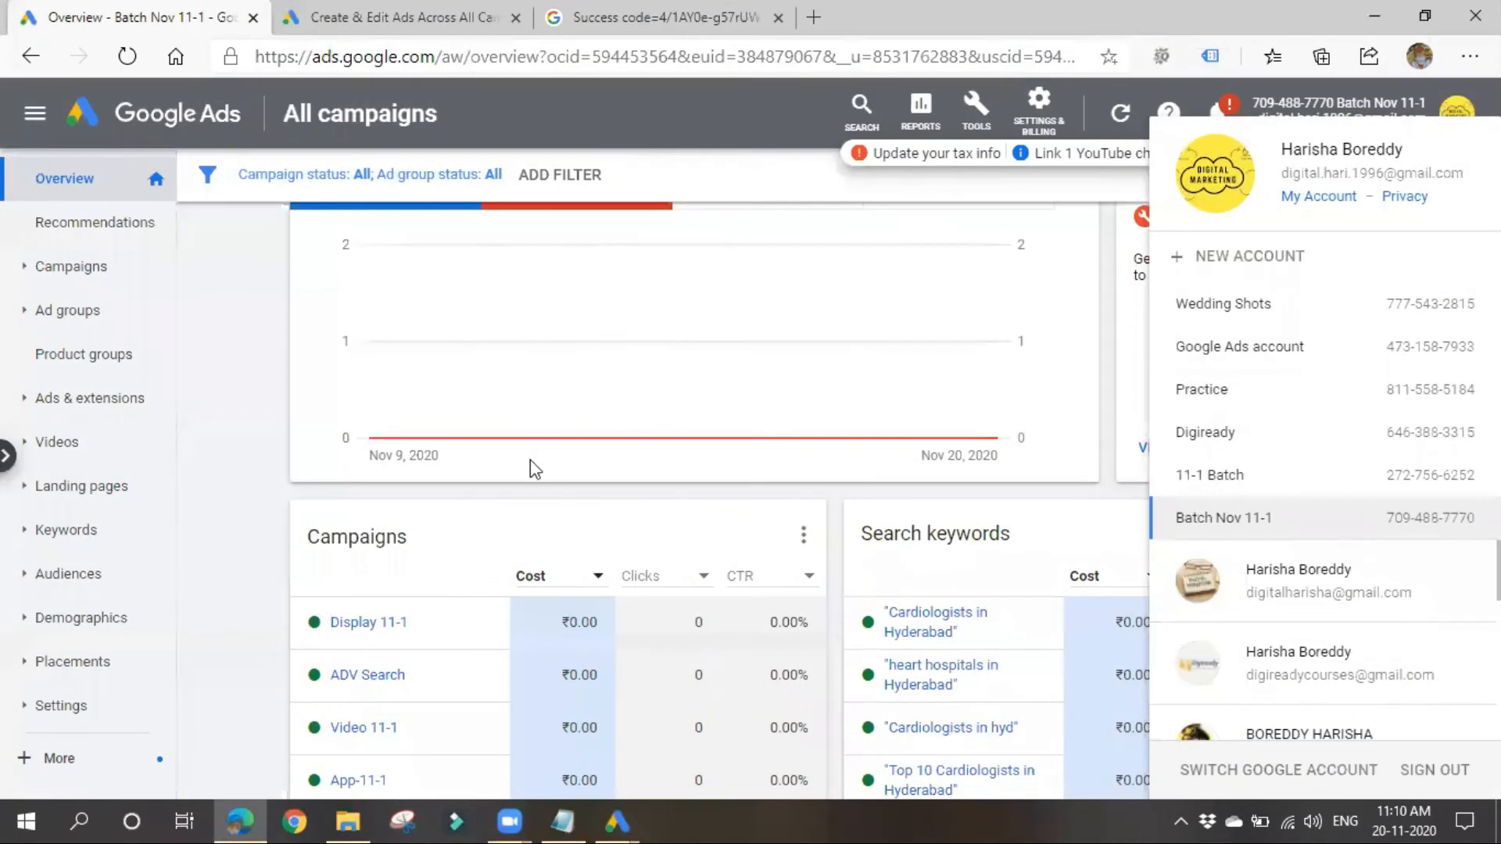
{"action": "left_click", "coordinate": [248, 348]}
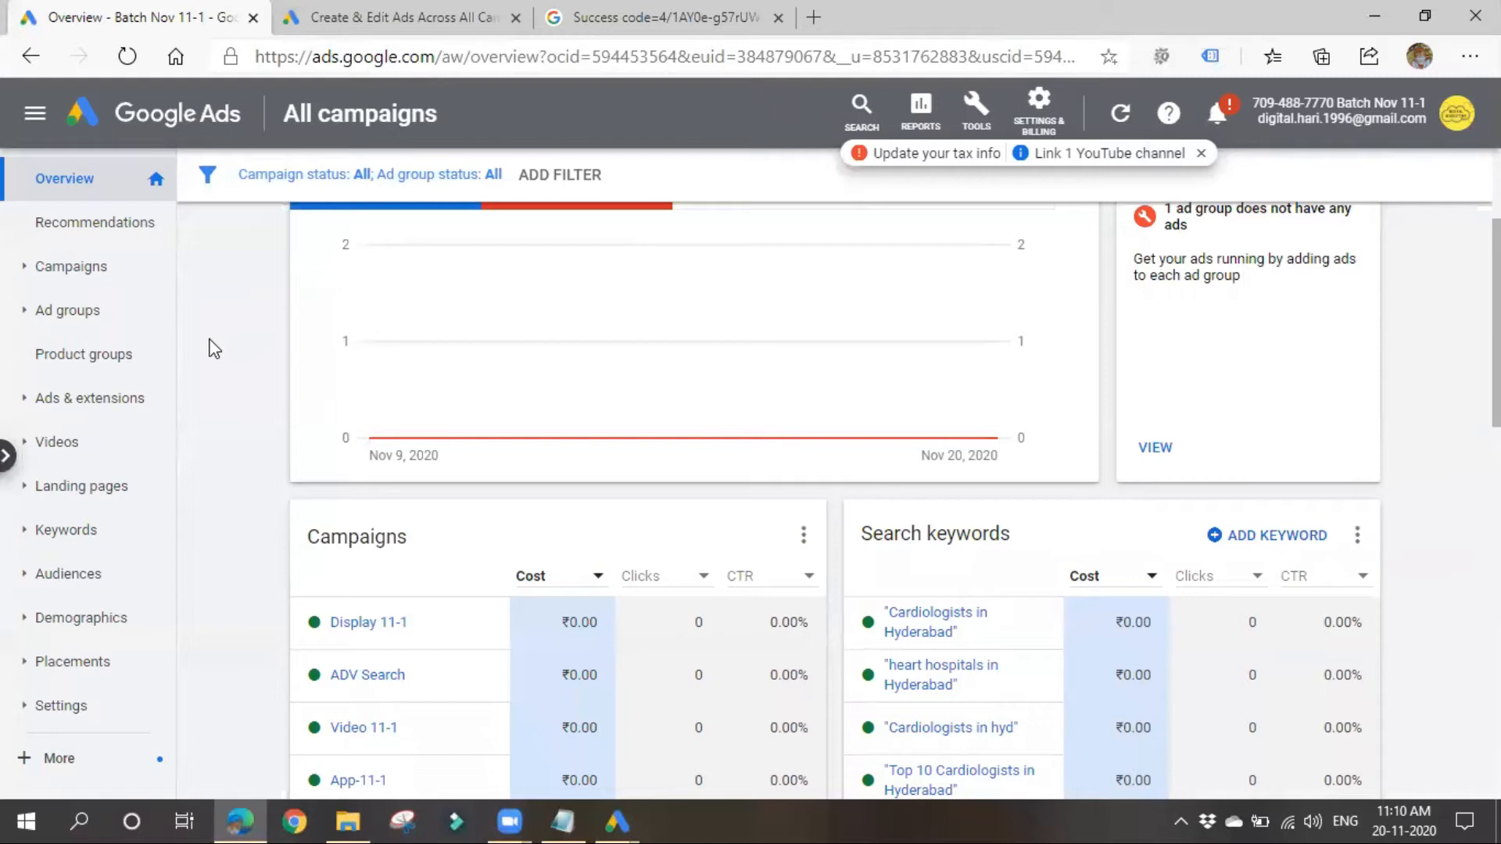
{"action": "left_click", "coordinate": [1454, 132]}
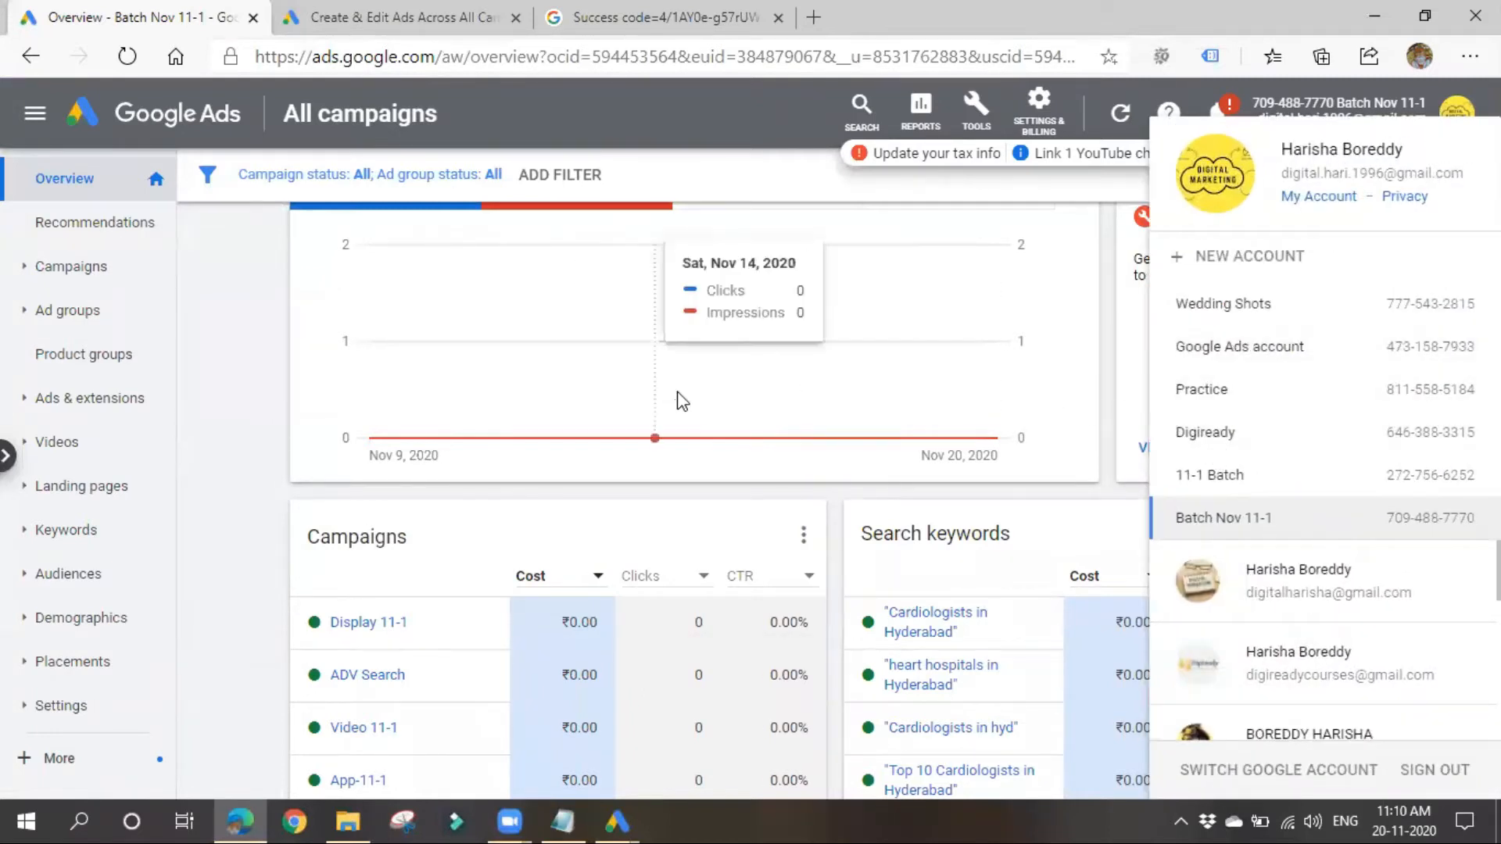
{"action": "left_click", "coordinate": [1373, 14]}
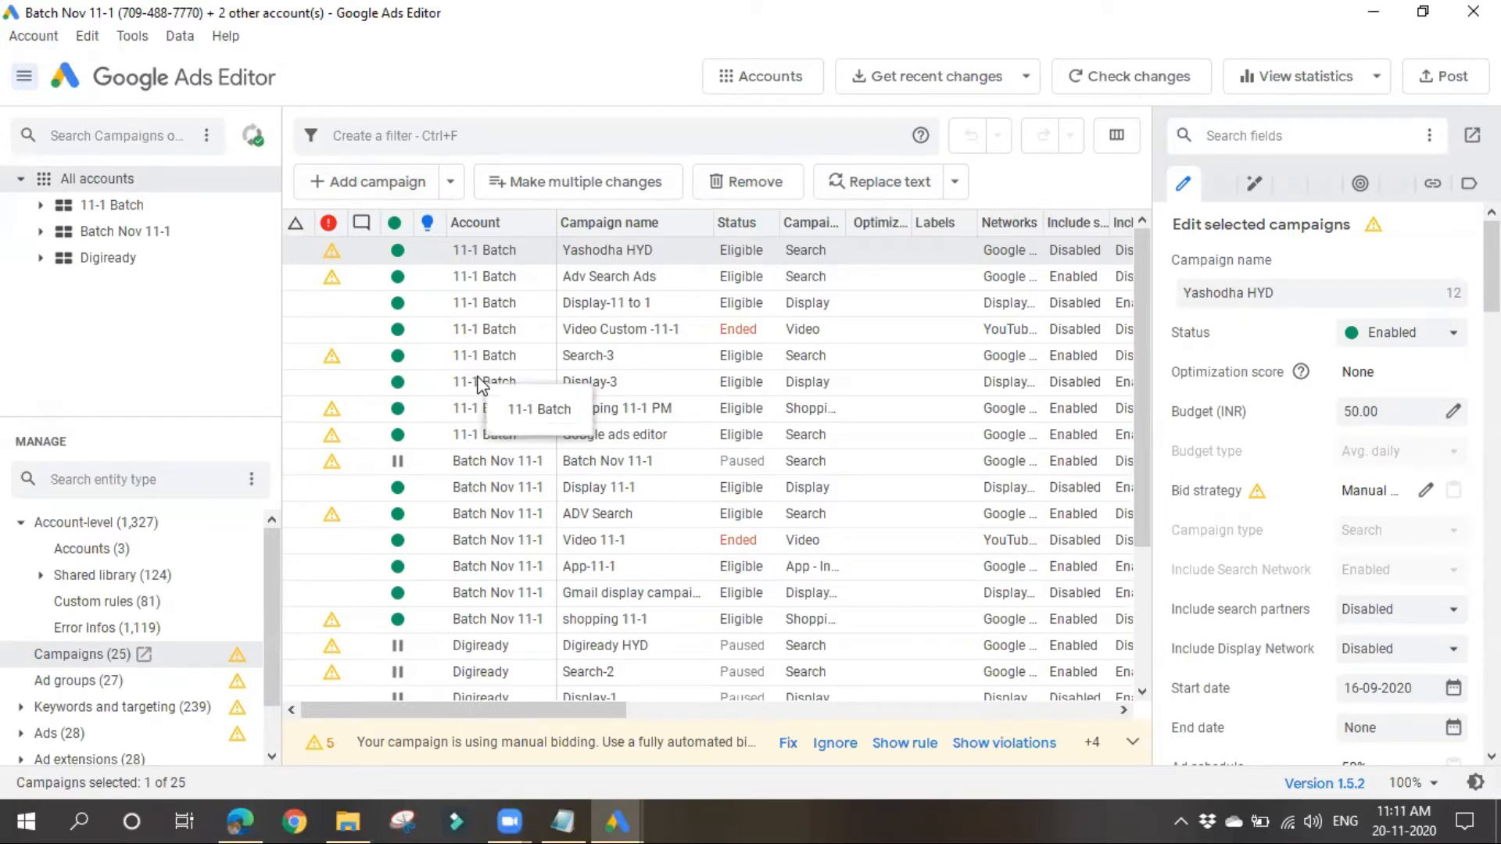
Step: Look over the campaigns, search ads and display ads in the browser's Google Ads overview and return to Google Ads Editor
{"action": "left_click", "coordinate": [239, 821]}
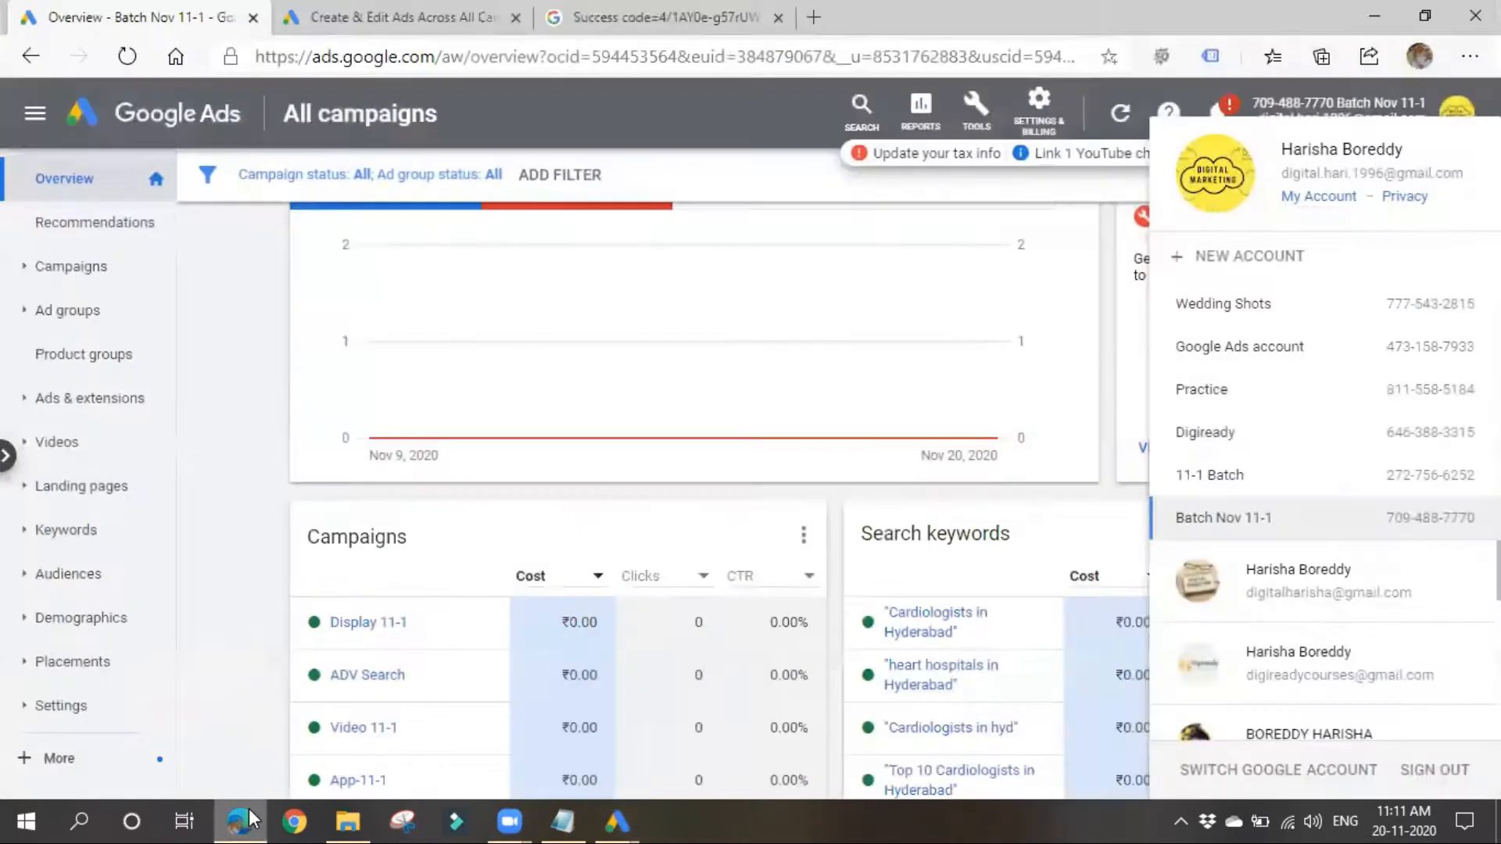
{"action": "left_click", "coordinate": [216, 382]}
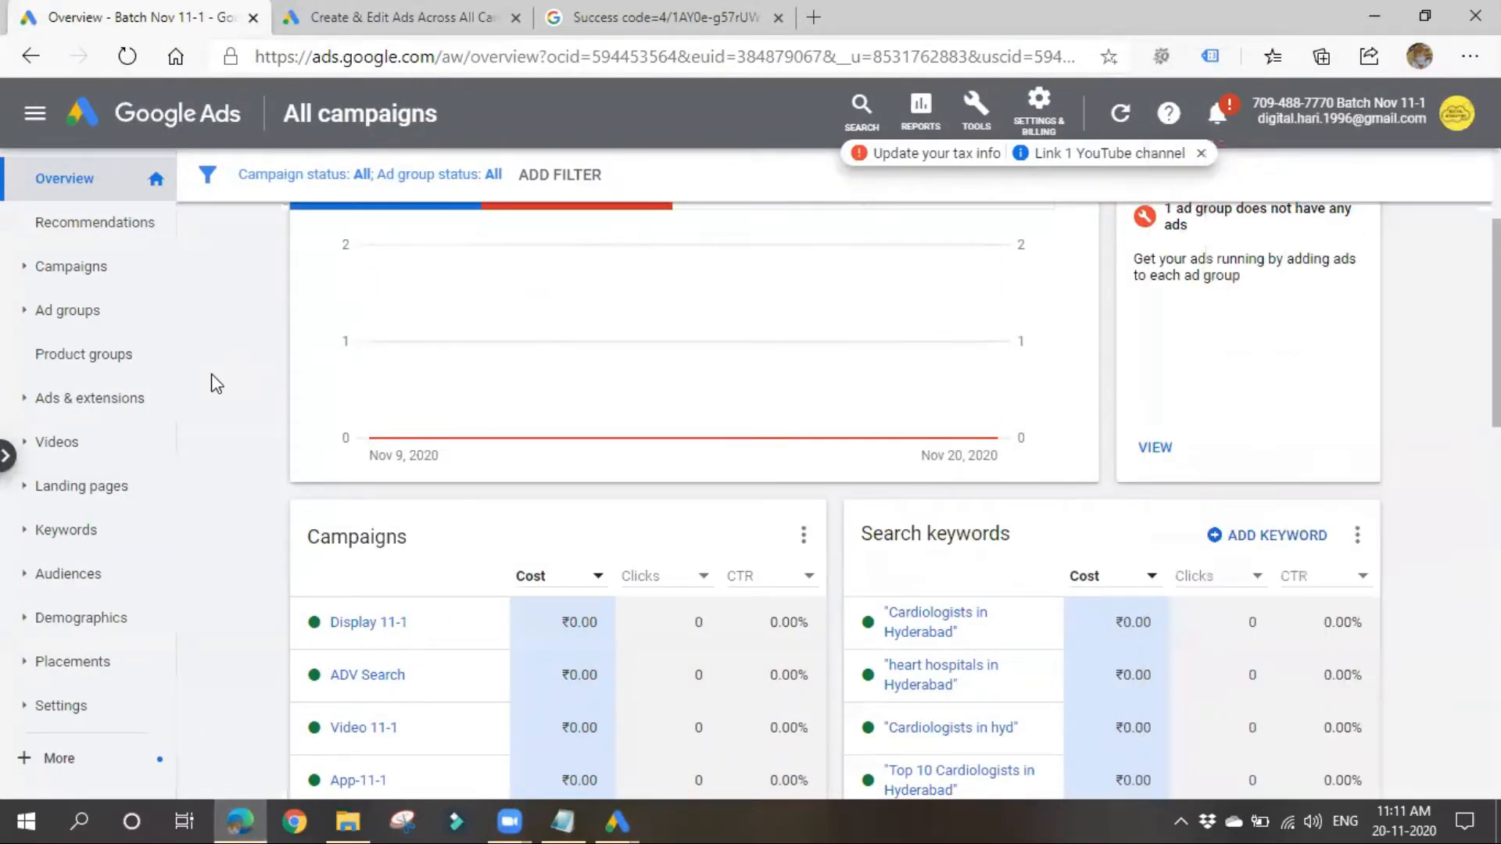
{"action": "scroll", "coordinate": [265, 414], "scroll_direction": "down", "scroll_amount": 5}
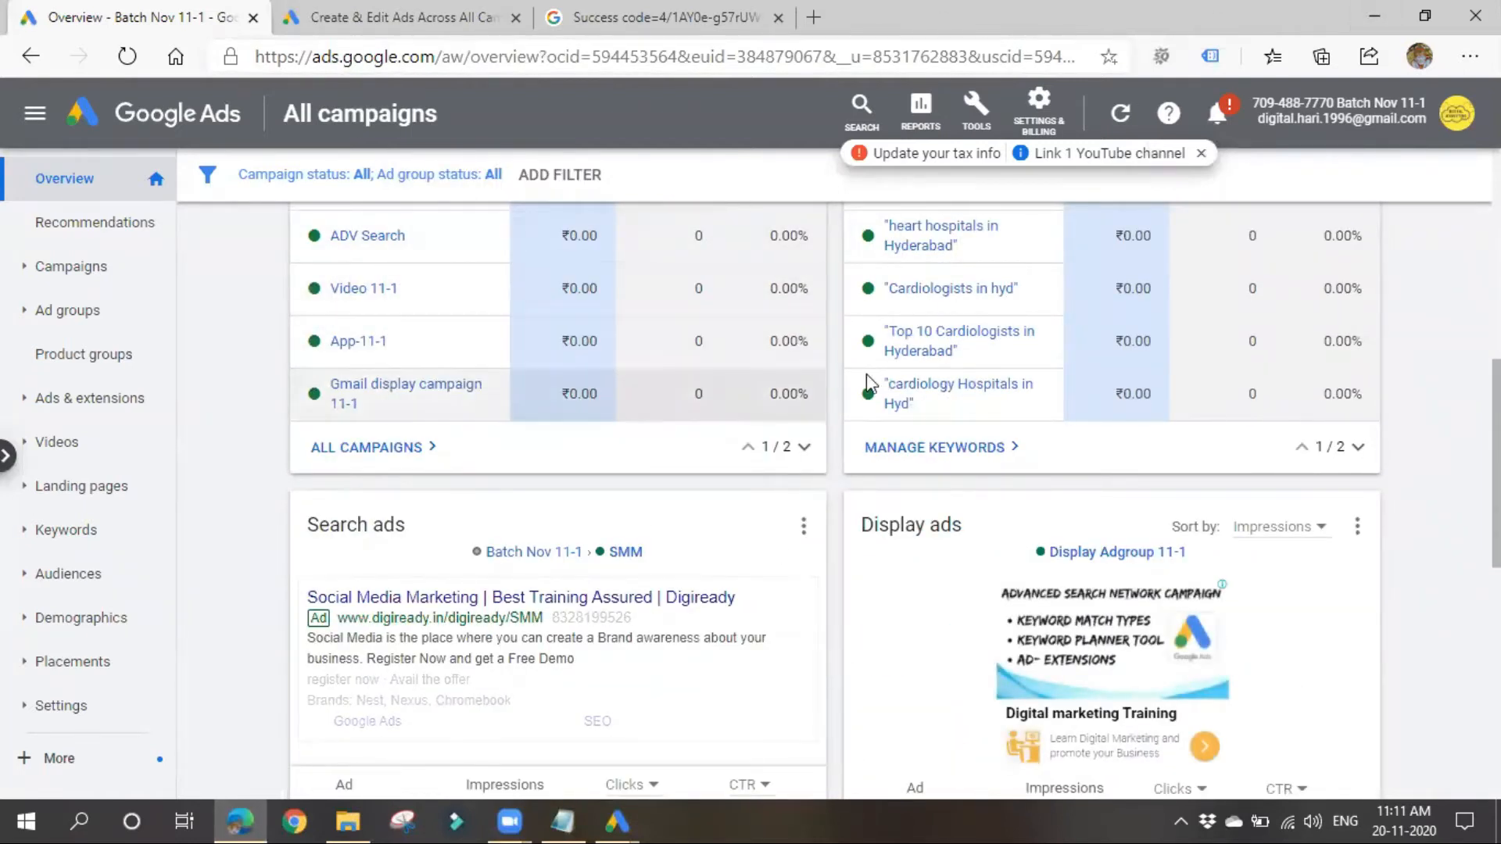
{"action": "left_click", "coordinate": [1374, 16]}
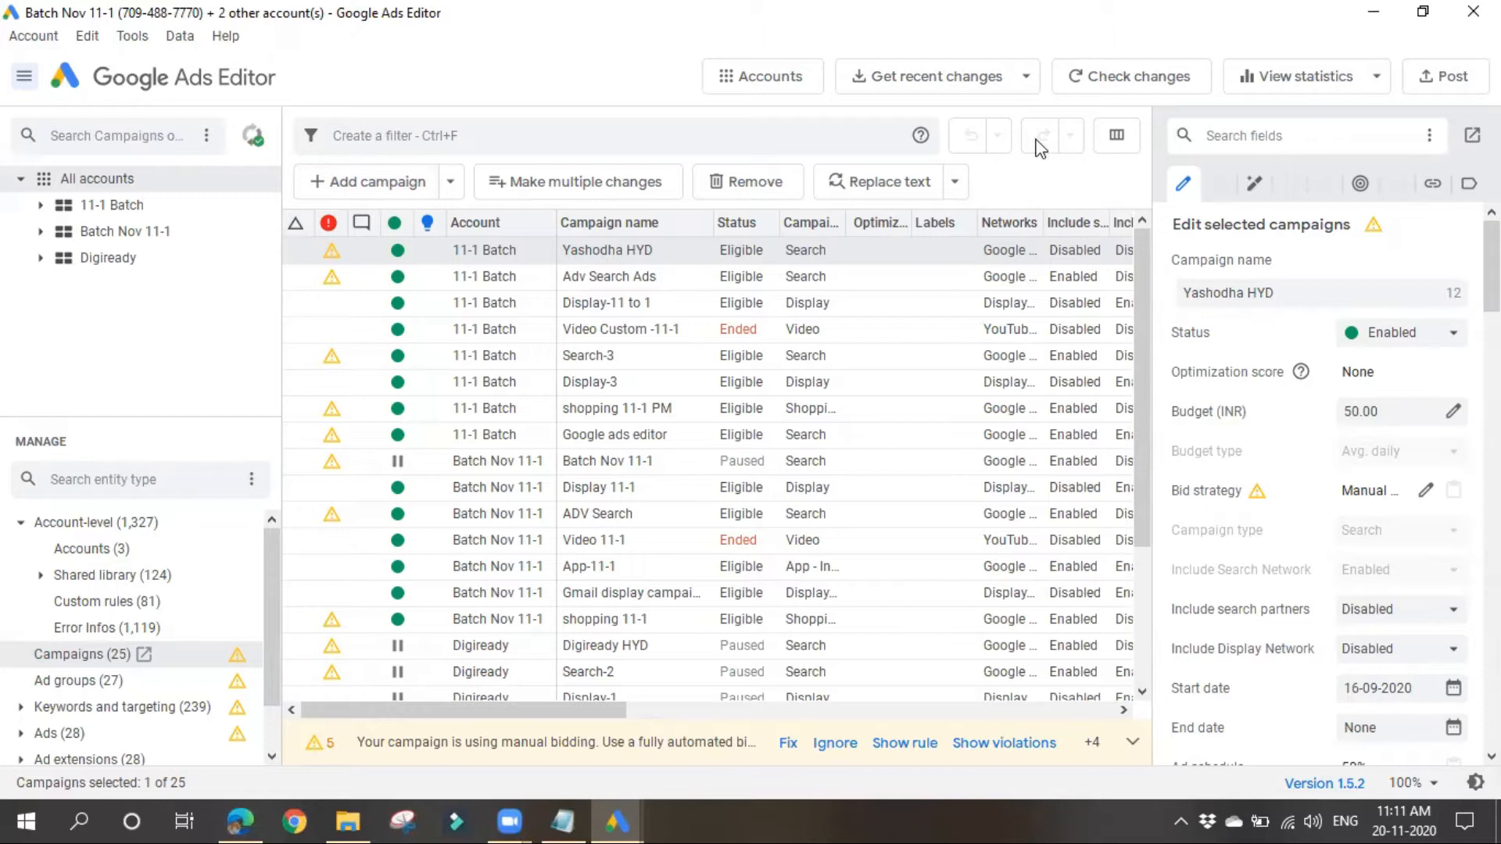
Step: Try getting recent changes with more data for all three accounts and cancel at the campaign download choice
{"action": "left_click", "coordinate": [912, 83]}
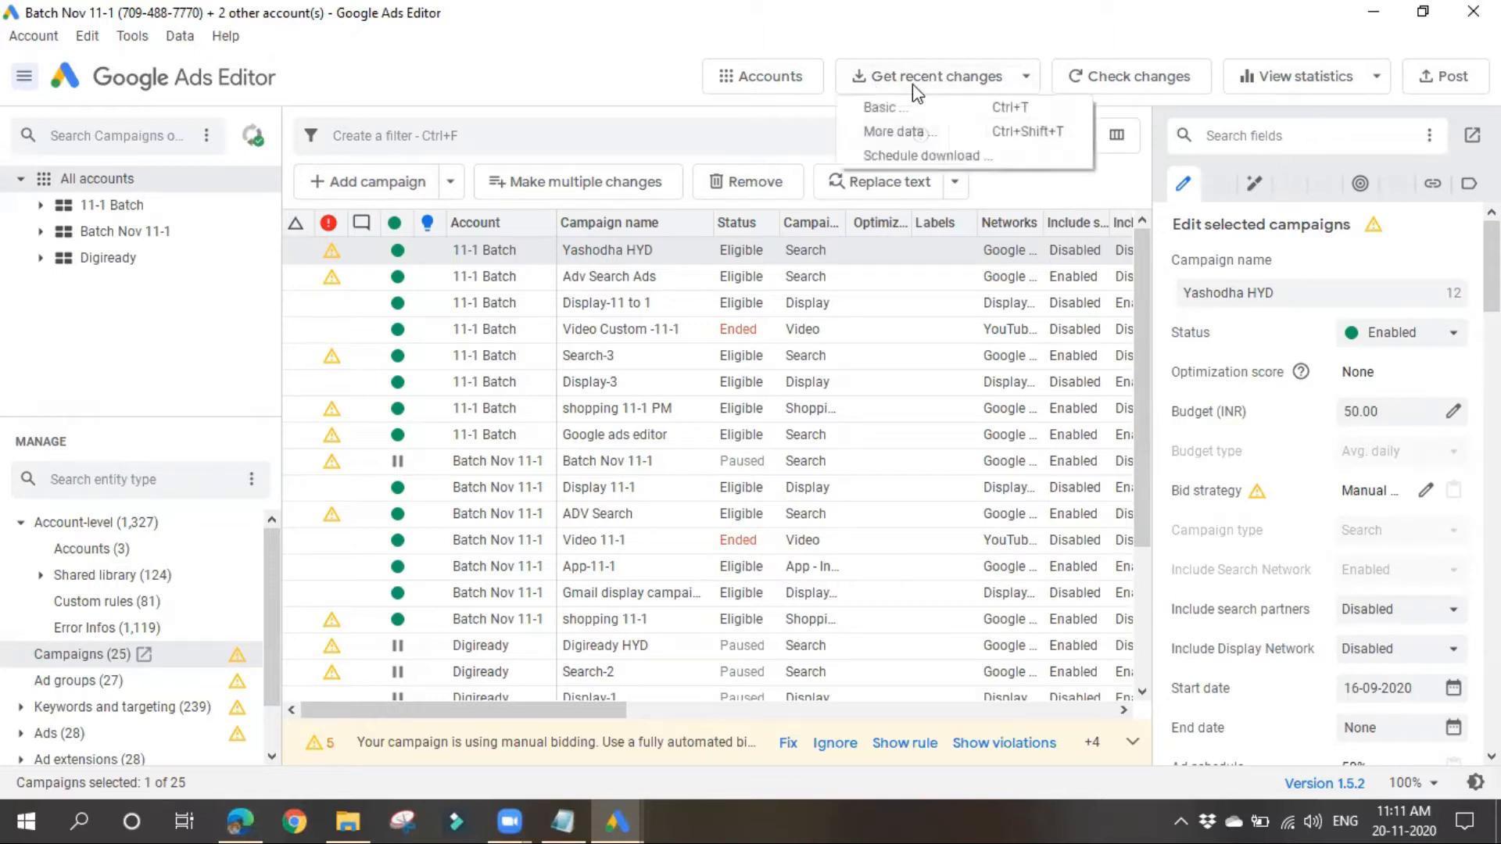
{"action": "left_click", "coordinate": [911, 135]}
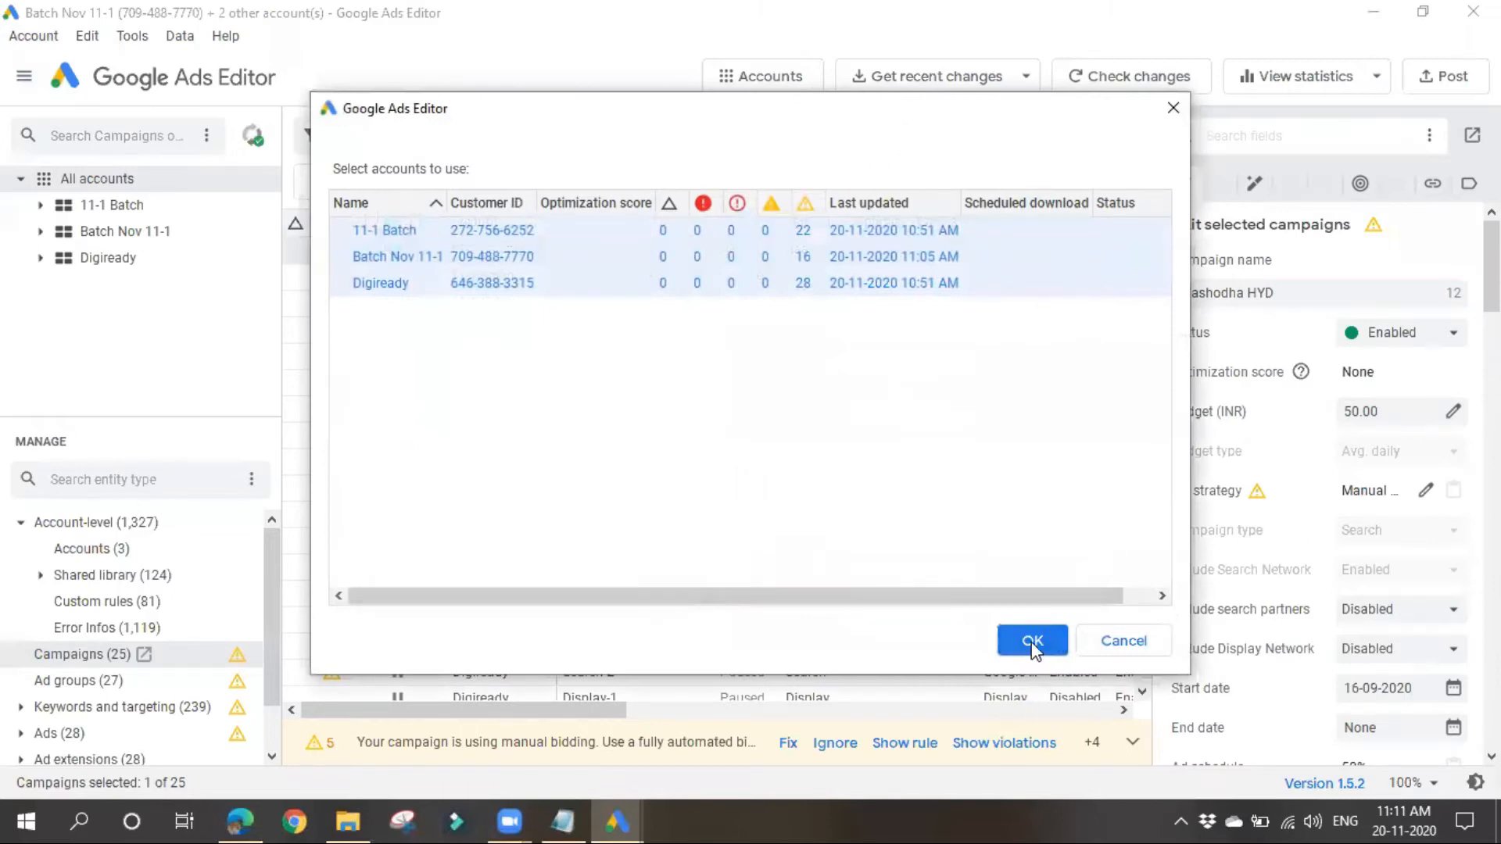
{"action": "left_click", "coordinate": [1032, 641]}
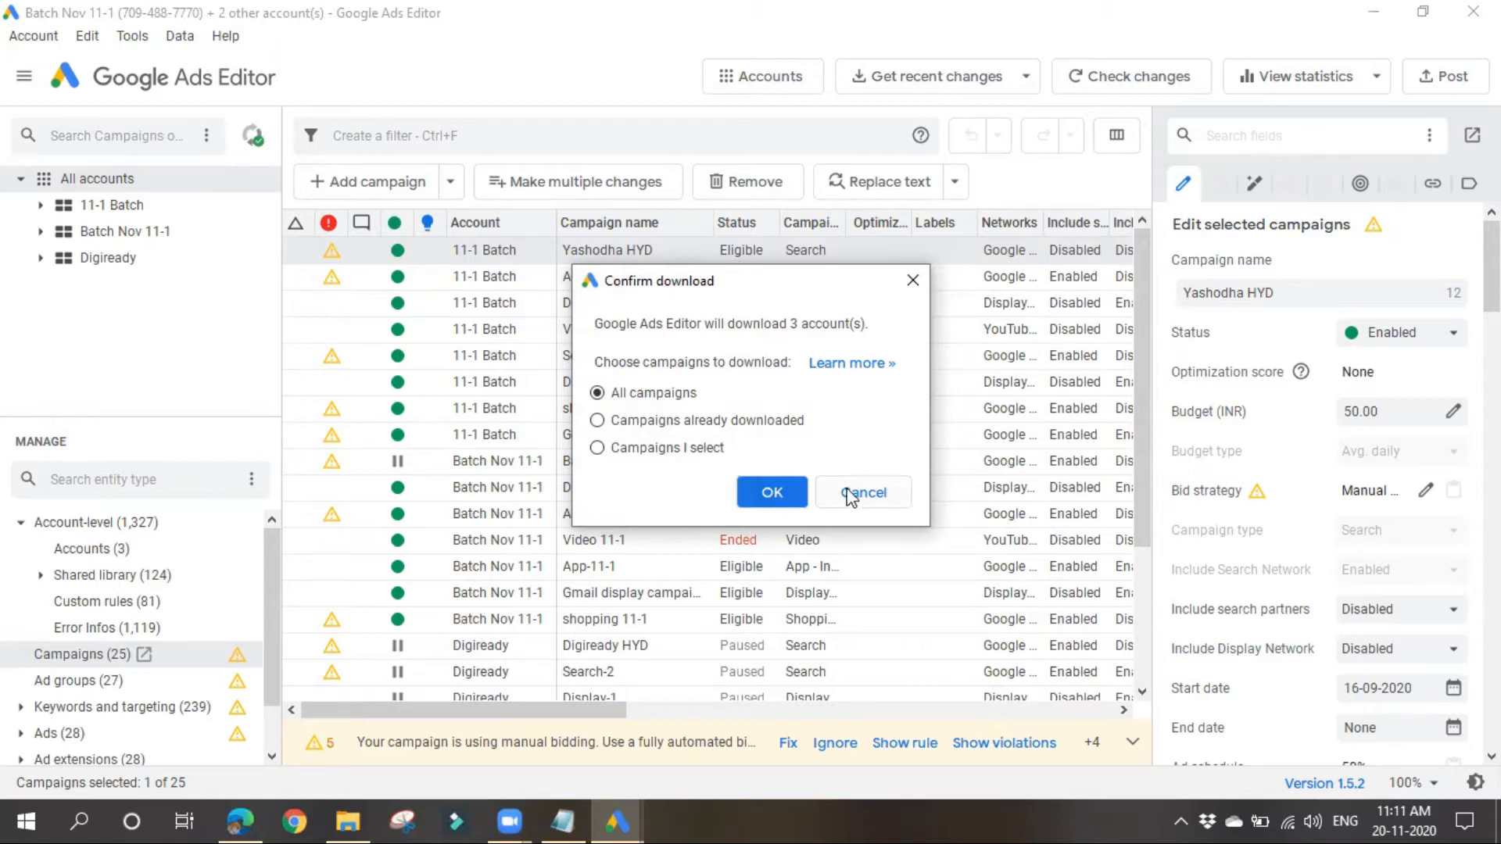
{"action": "left_click", "coordinate": [913, 281]}
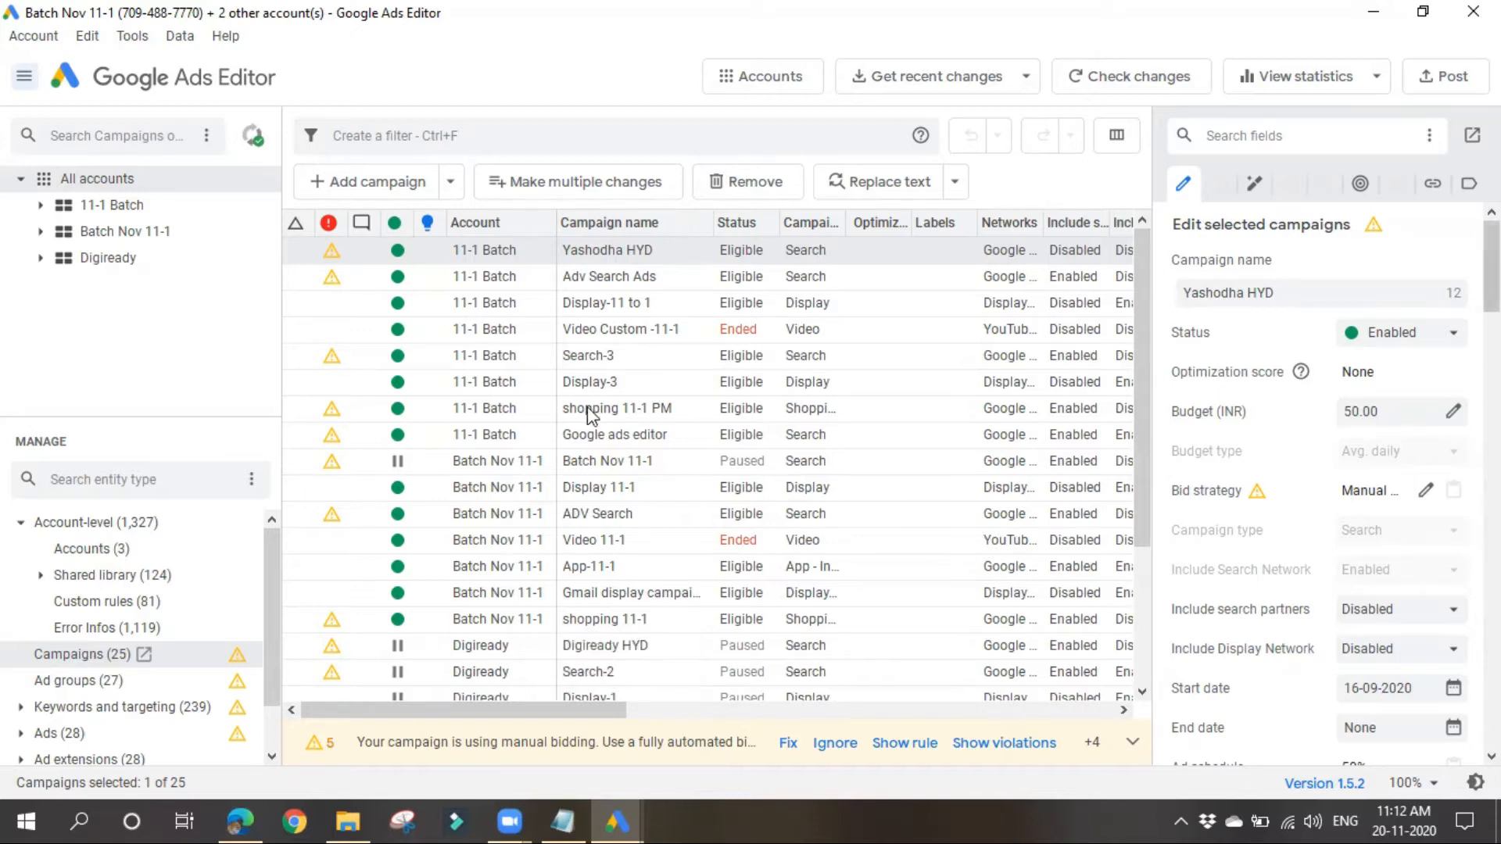
Step: Look through the campaigns, ad groups and keywords of the Batch Nov 11-1 account and return to its campaign list
{"action": "left_click", "coordinate": [134, 231]}
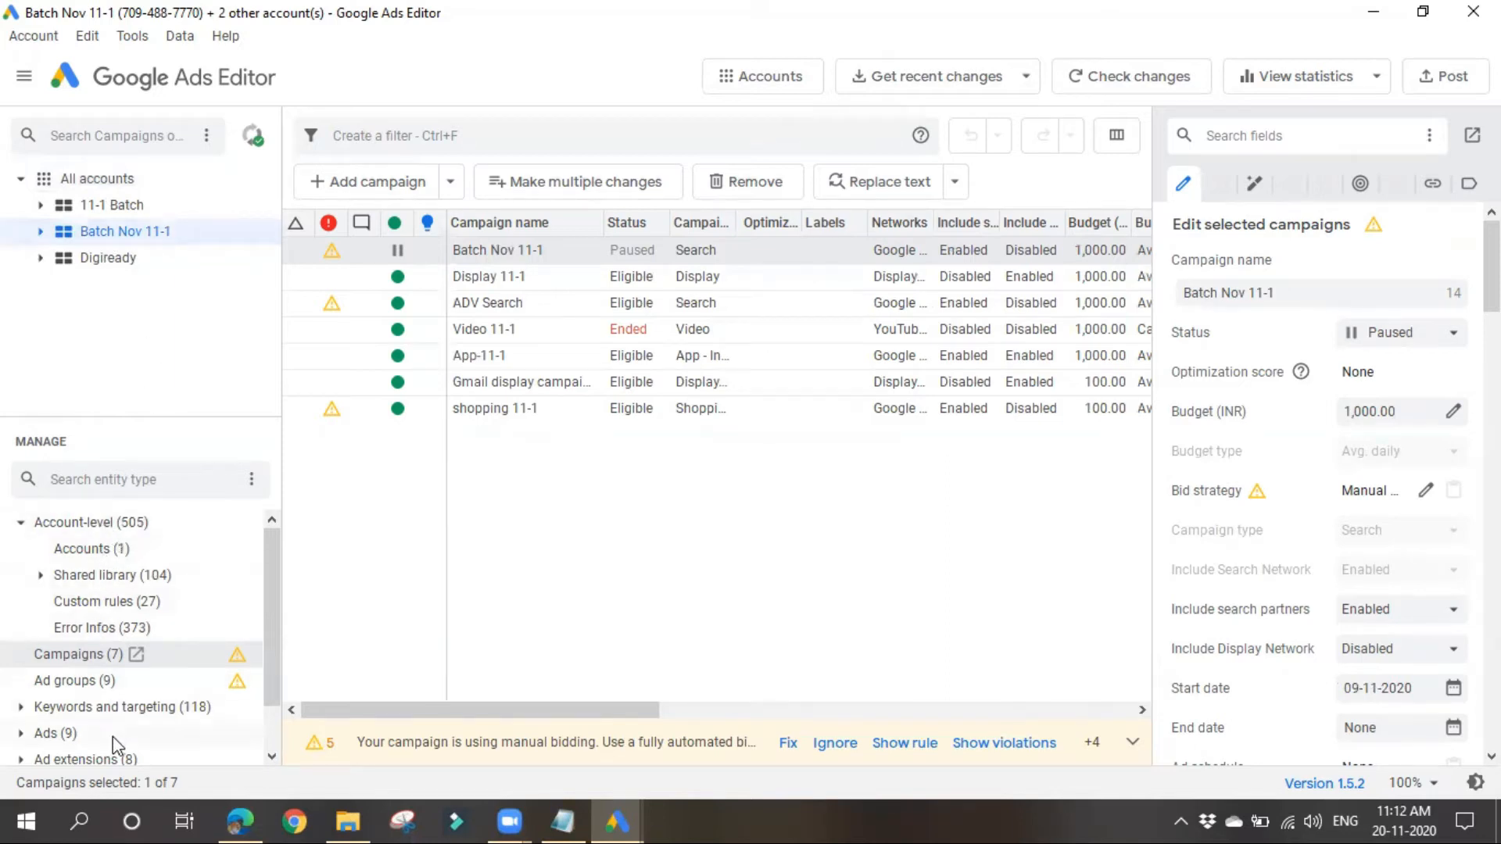
{"action": "left_click_drag", "start_coordinate": [129, 412], "coordinate": [125, 311]}
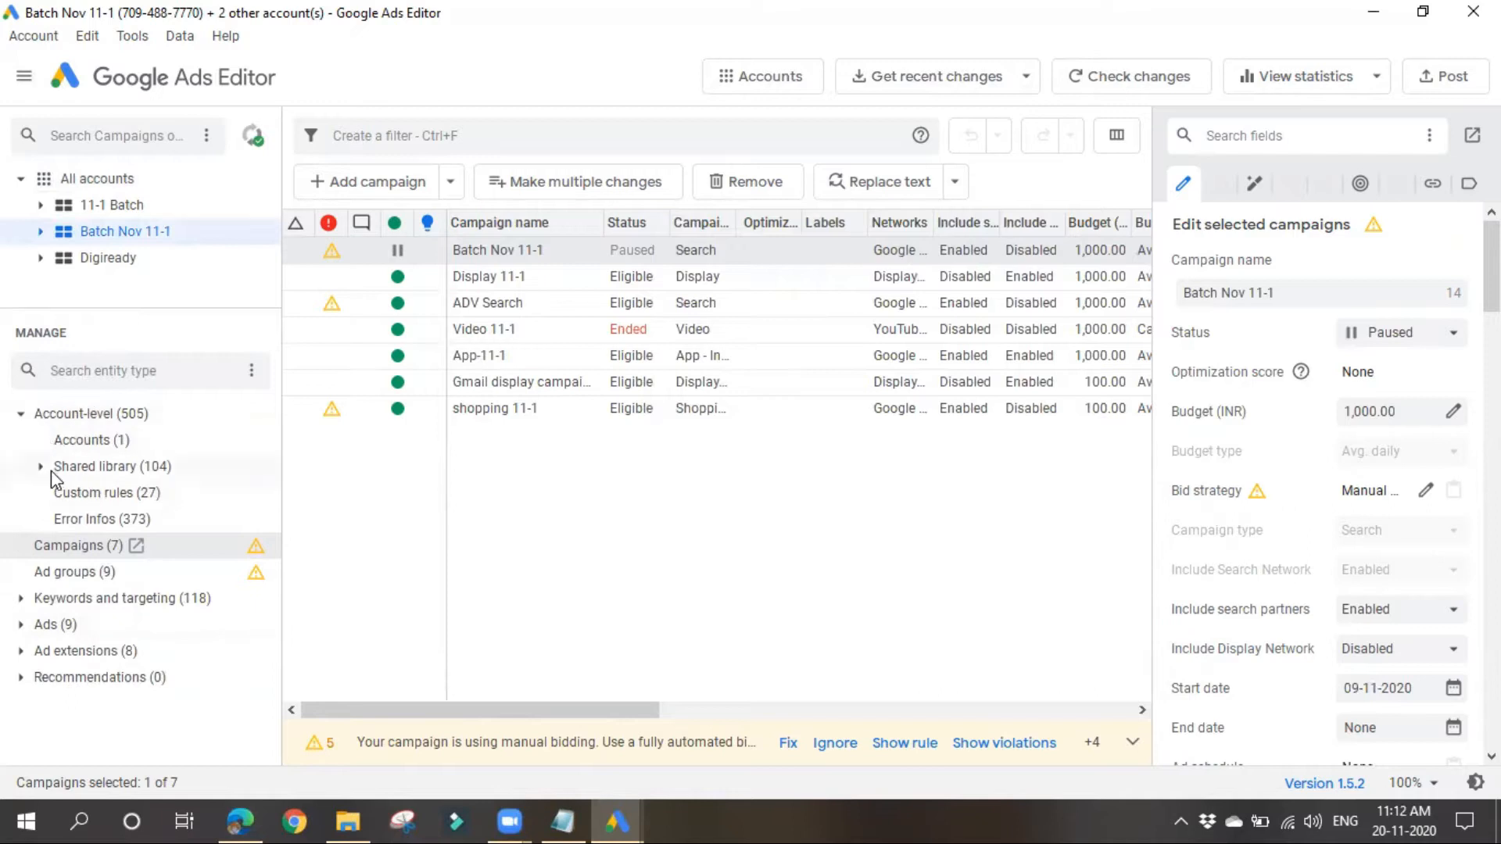
{"action": "left_click", "coordinate": [67, 576]}
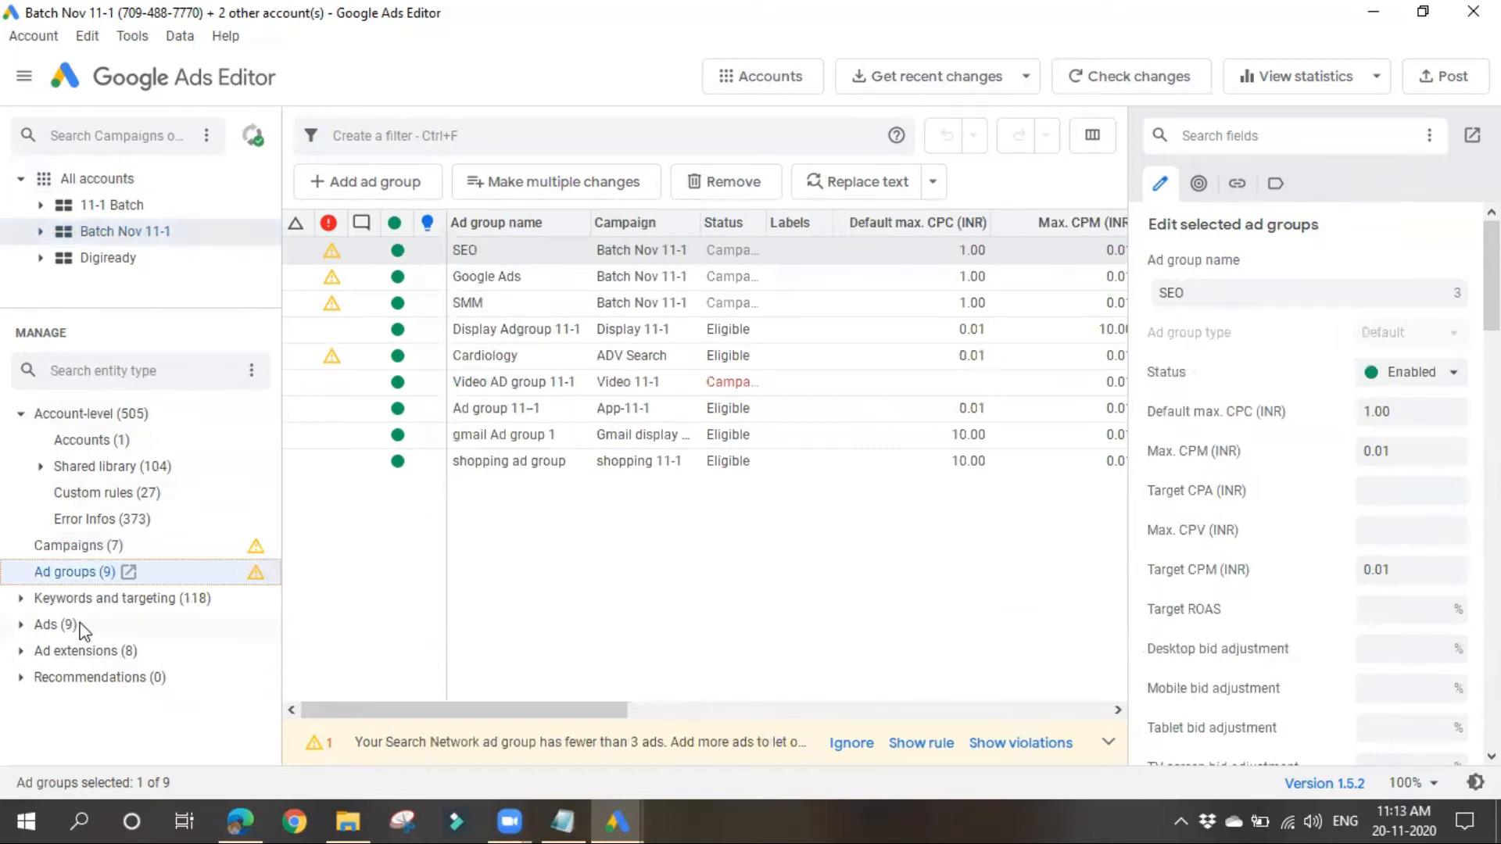
{"action": "left_click", "coordinate": [88, 601]}
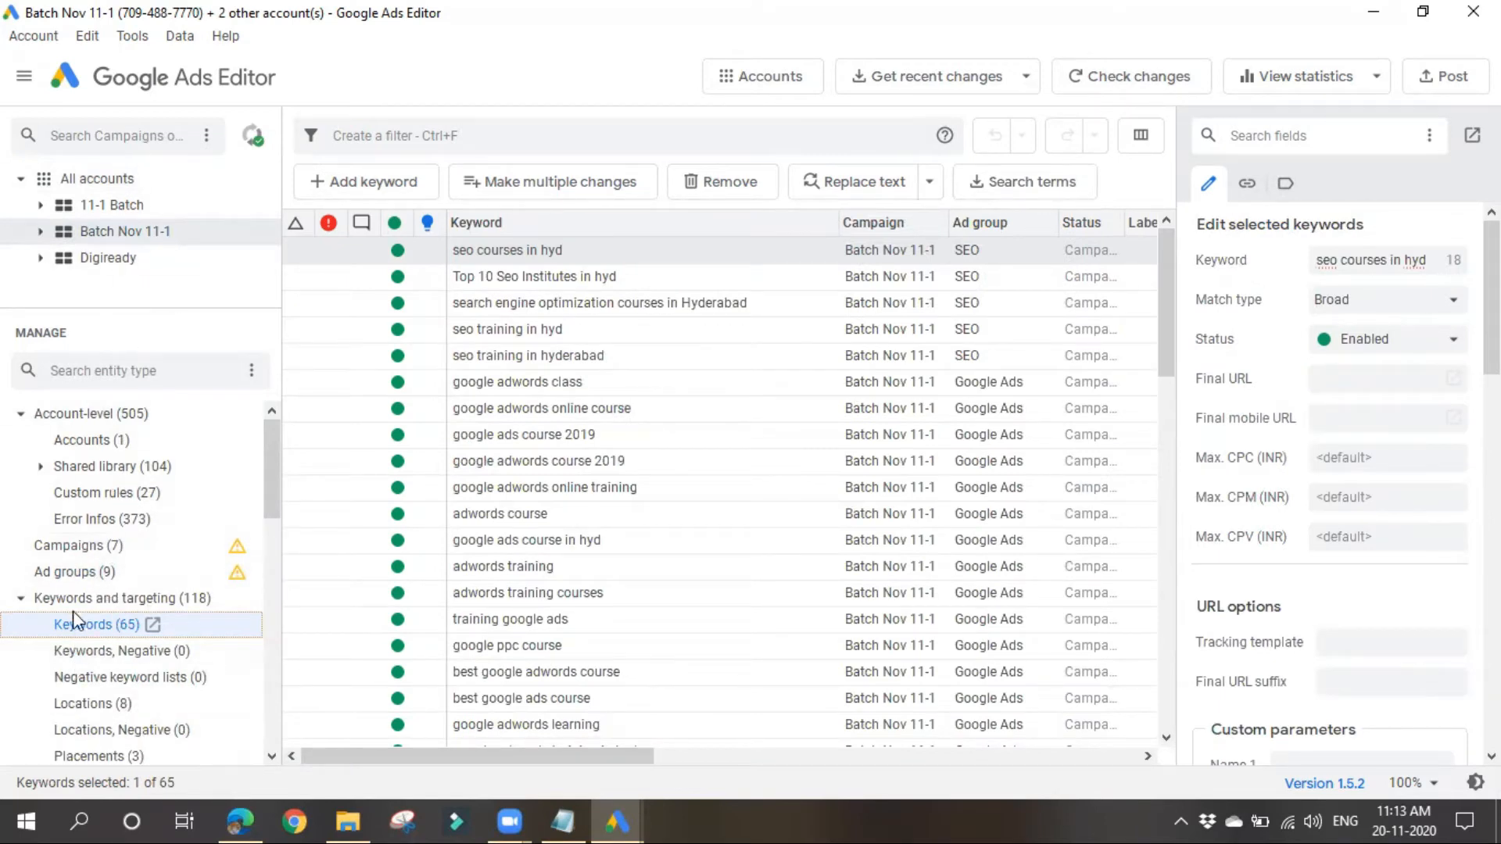
{"action": "left_click", "coordinate": [76, 547]}
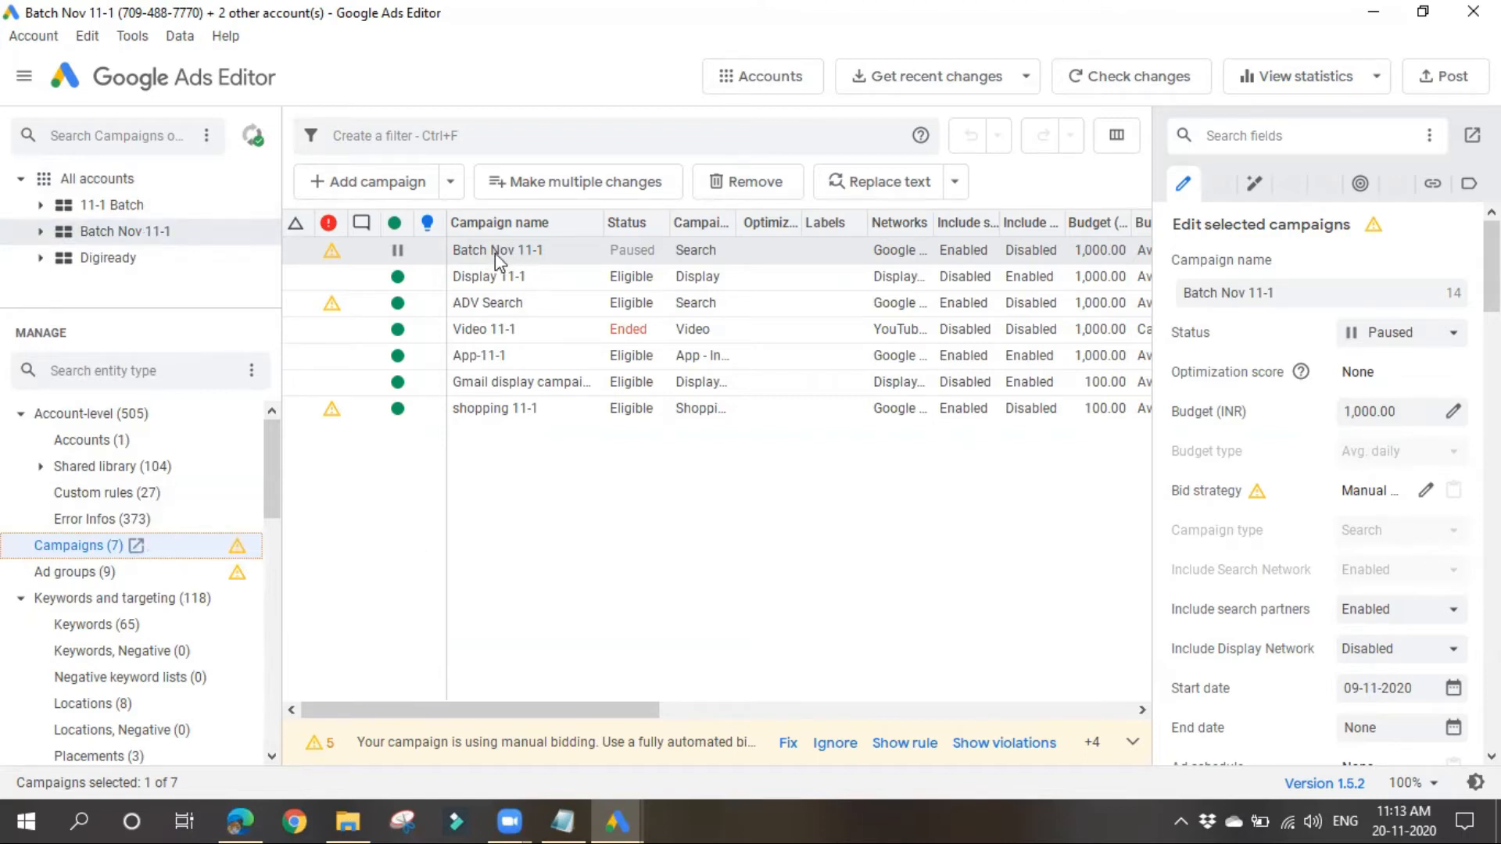
Step: Open the shopping 11-1 campaign, view its ad group and campaign entry, and enlarge the account tree to look over the campaigns
{"action": "left_click", "coordinate": [501, 412]}
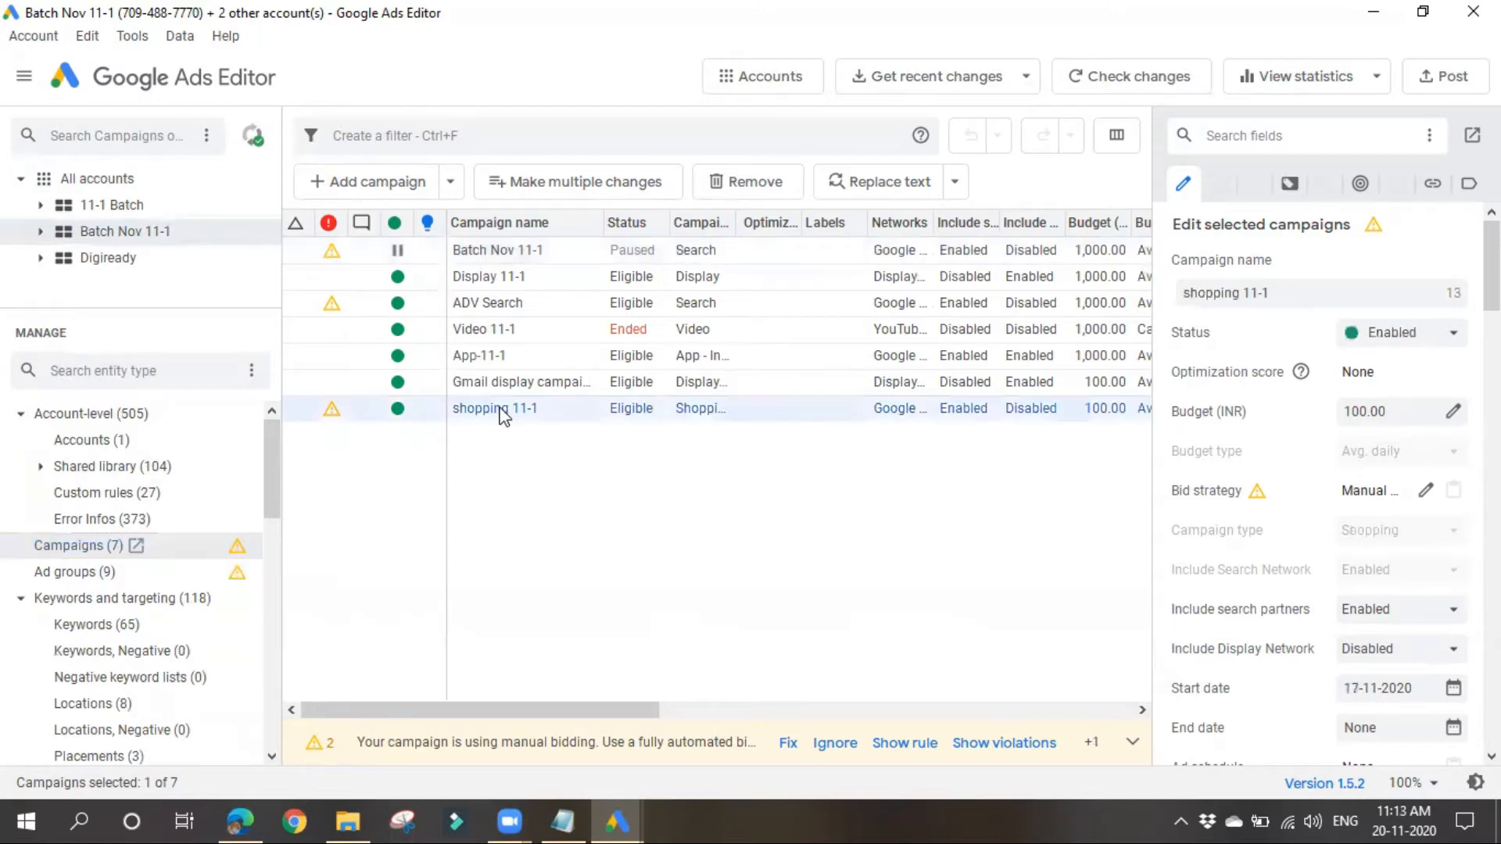
{"action": "double_click", "coordinate": [502, 412]}
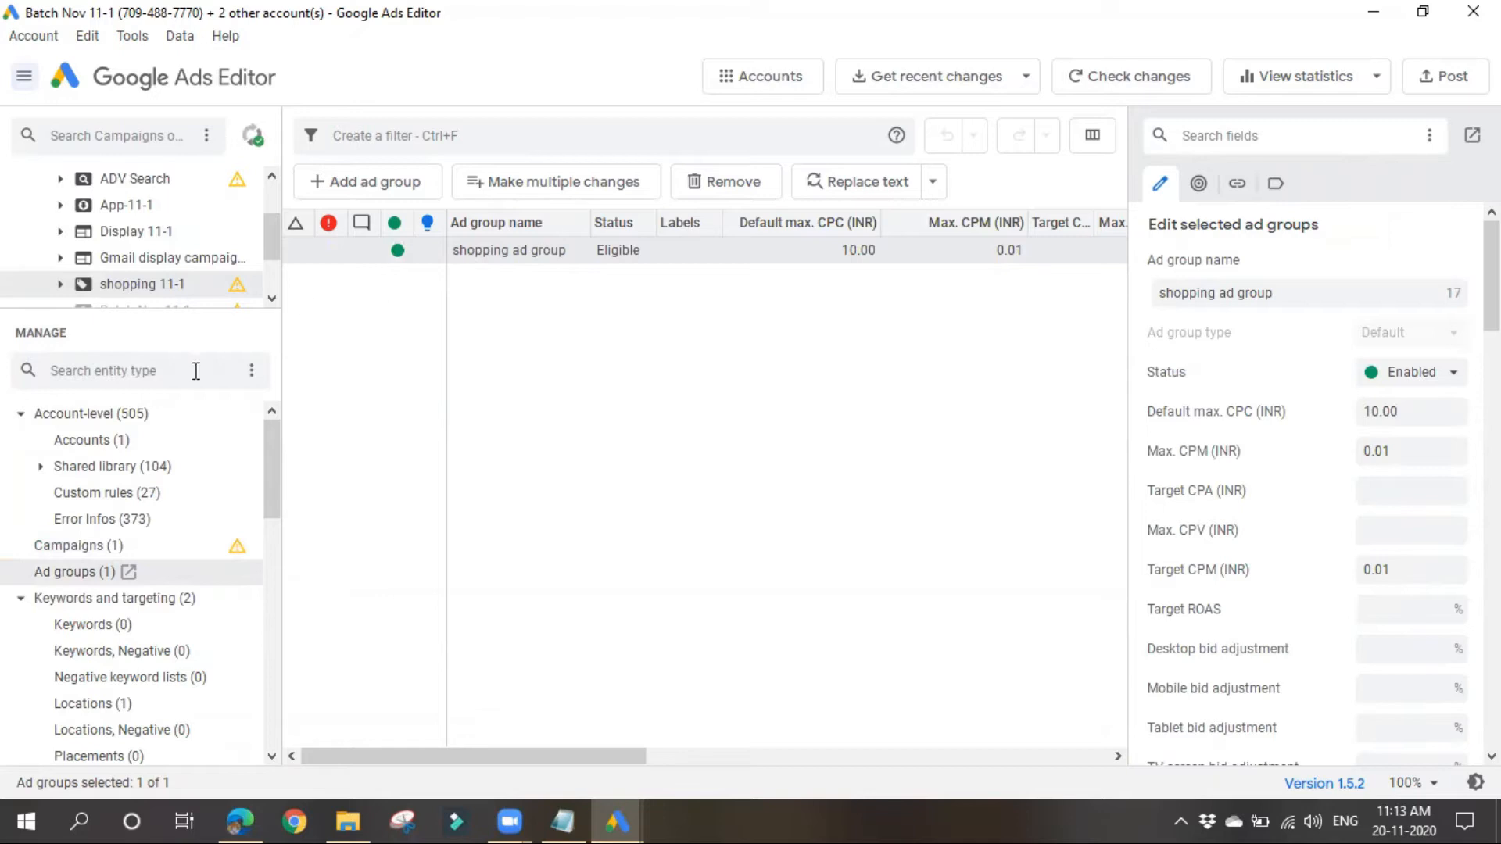
{"action": "left_click", "coordinate": [86, 546]}
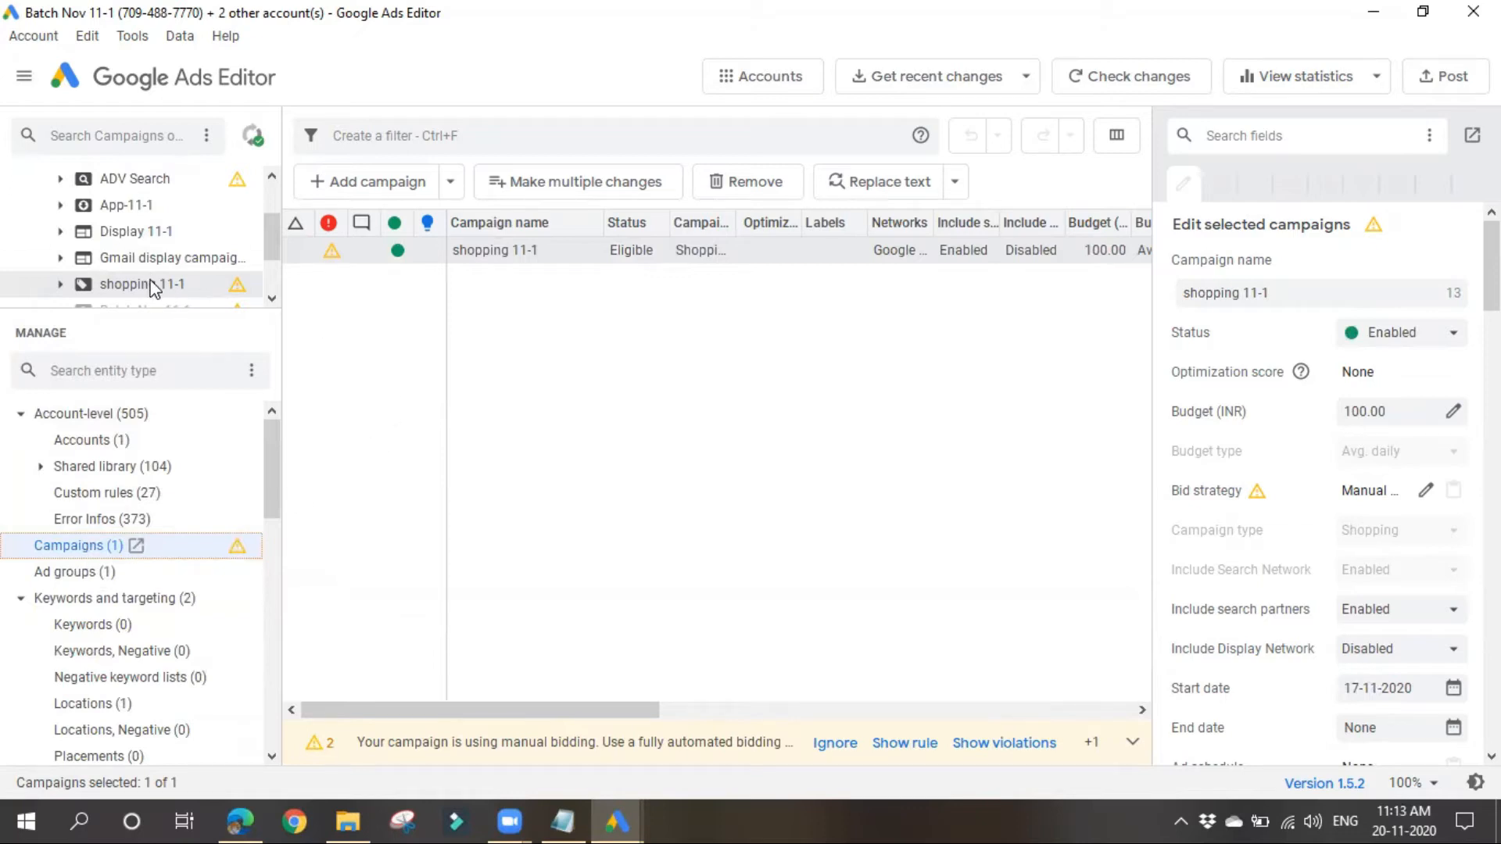
{"action": "scroll", "coordinate": [141, 283], "scroll_direction": "up", "scroll_amount": 1}
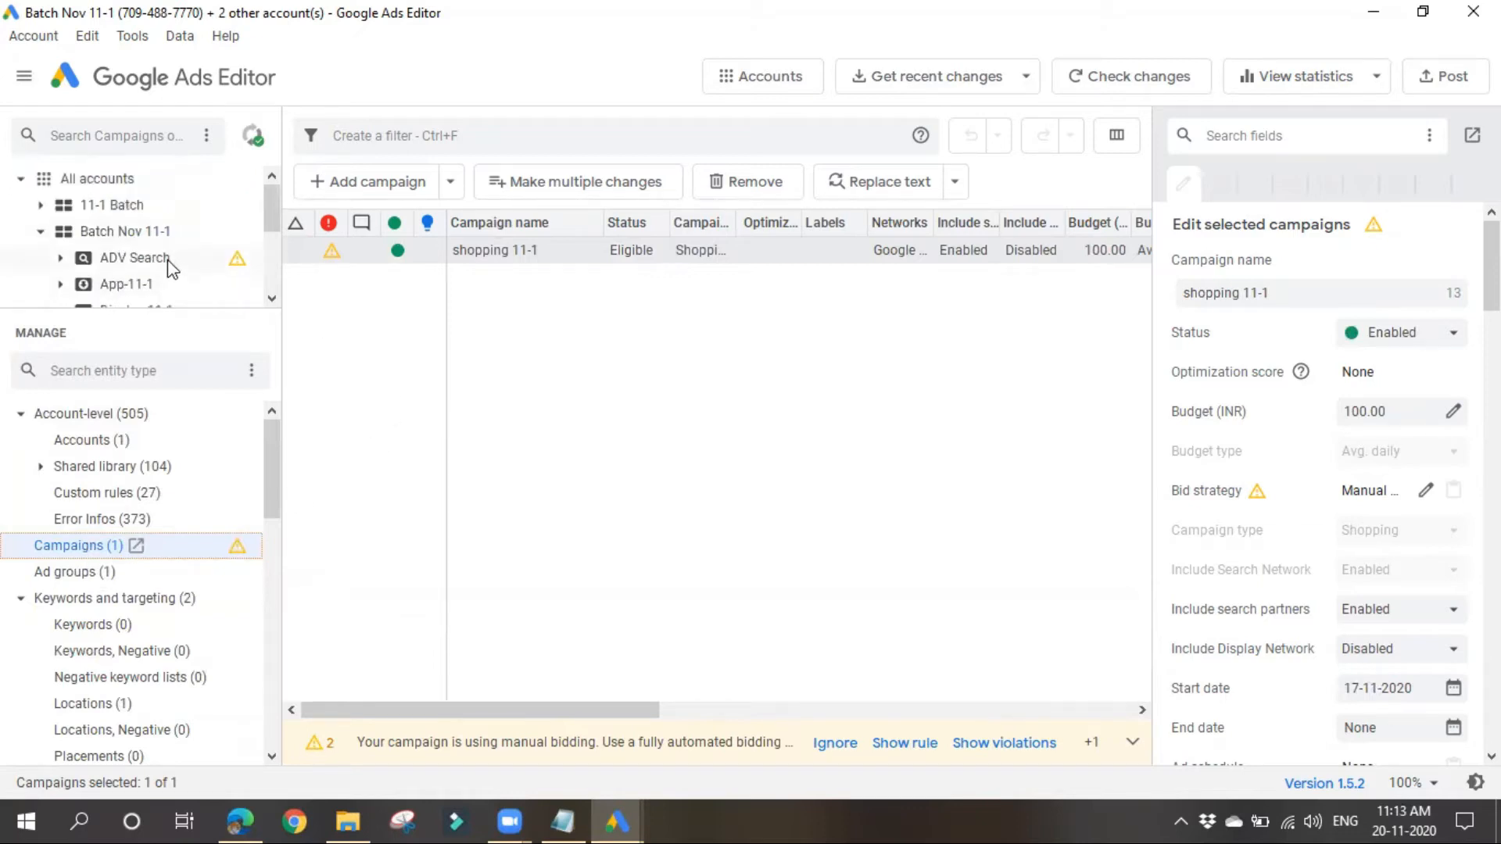
{"action": "scroll", "coordinate": [157, 262], "scroll_direction": "down", "scroll_amount": 1}
{"action": "left_click_drag", "start_coordinate": [117, 306], "coordinate": [111, 497]}
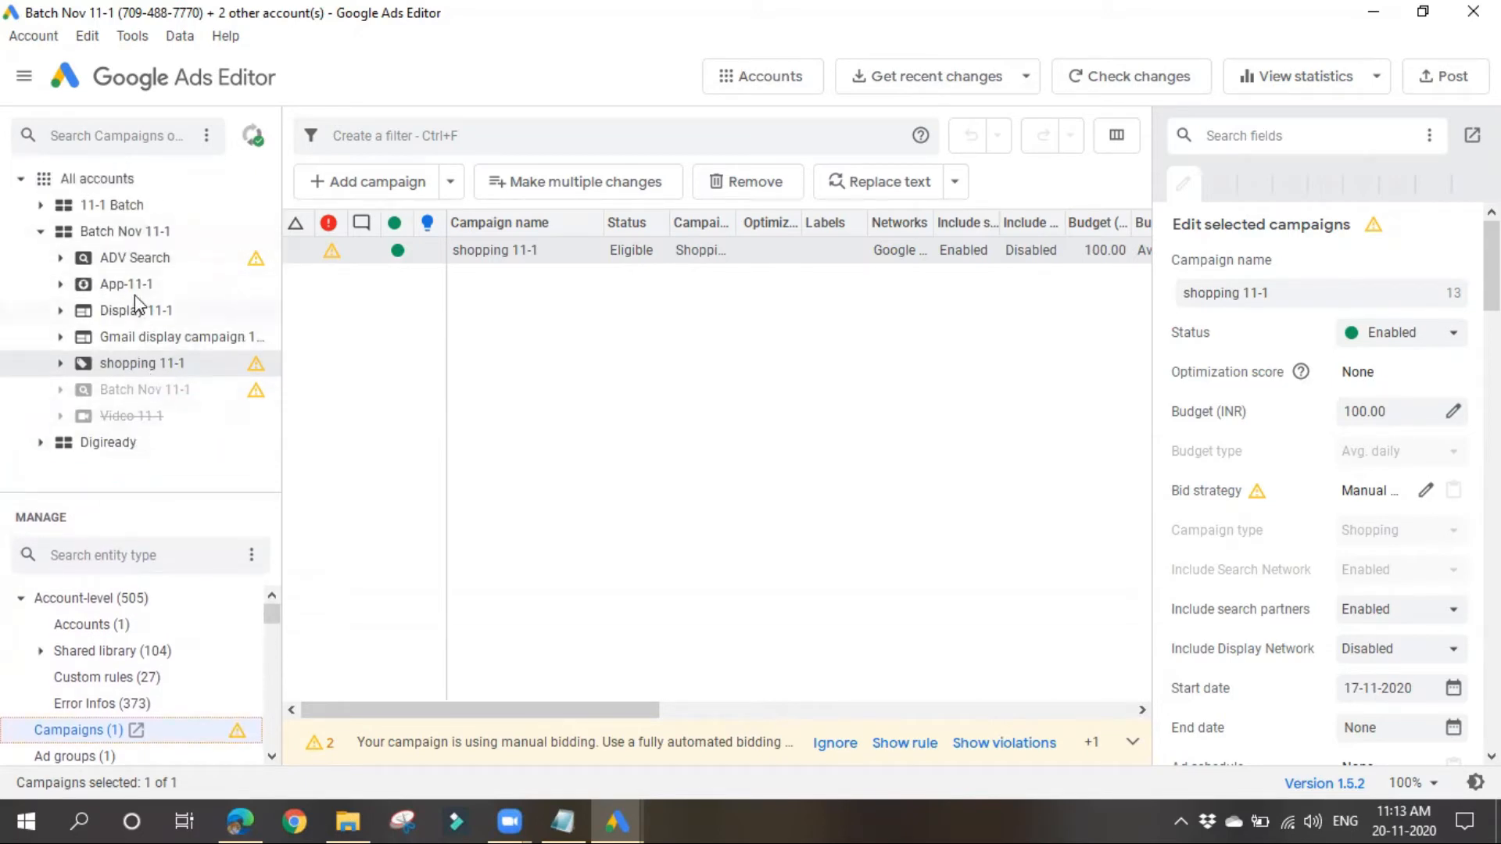
Step: Add a new campaign to the Batch Nov 11-1 account and widen the campaign editing area
{"action": "left_click", "coordinate": [130, 238]}
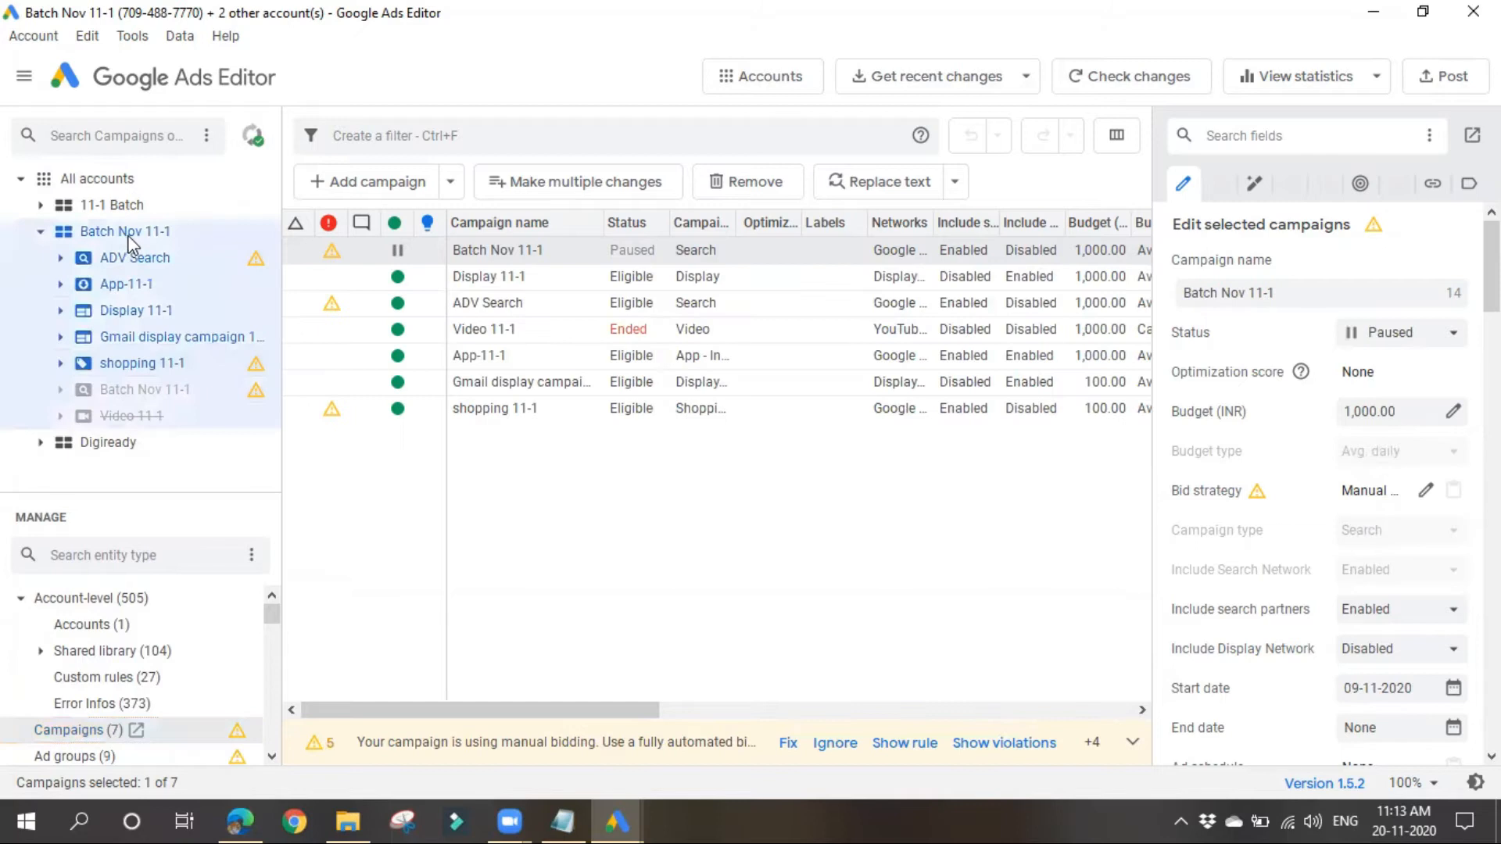
{"action": "left_click", "coordinate": [573, 606]}
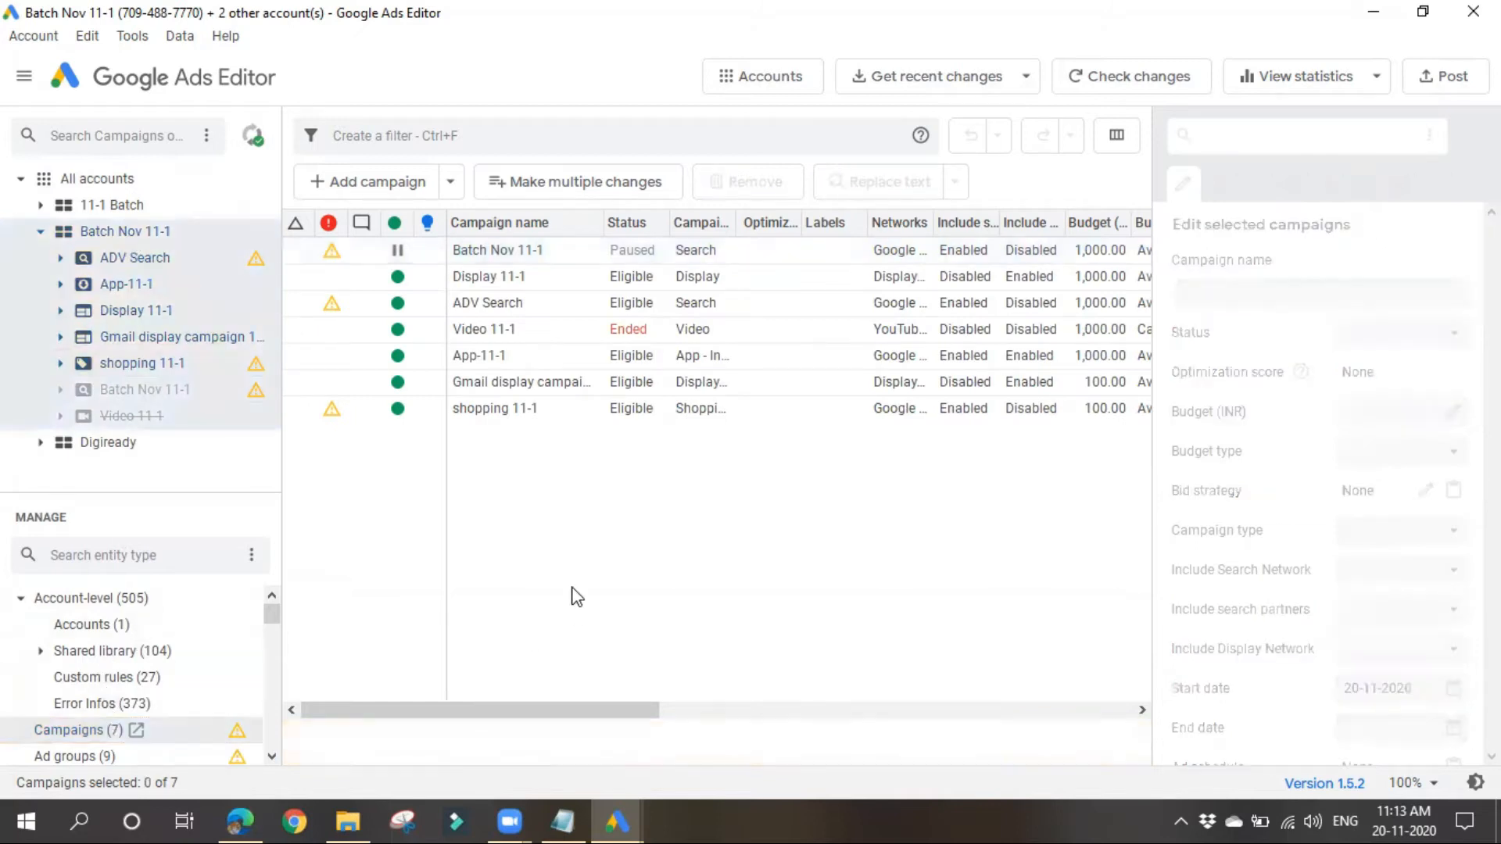
{"action": "left_click", "coordinate": [387, 189]}
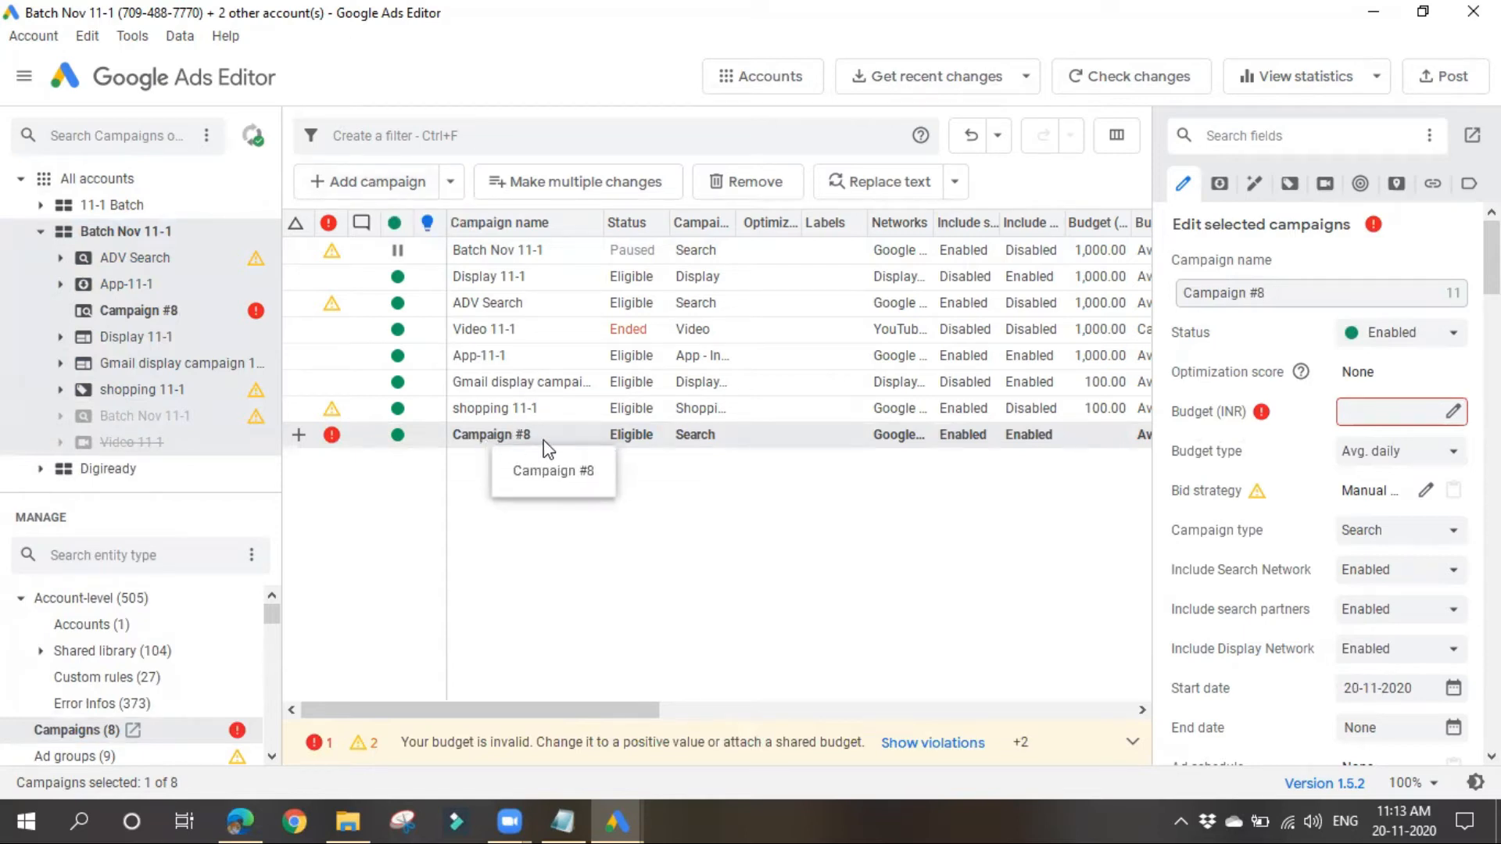
{"action": "left_click_drag", "start_coordinate": [1152, 530], "coordinate": [1079, 532]}
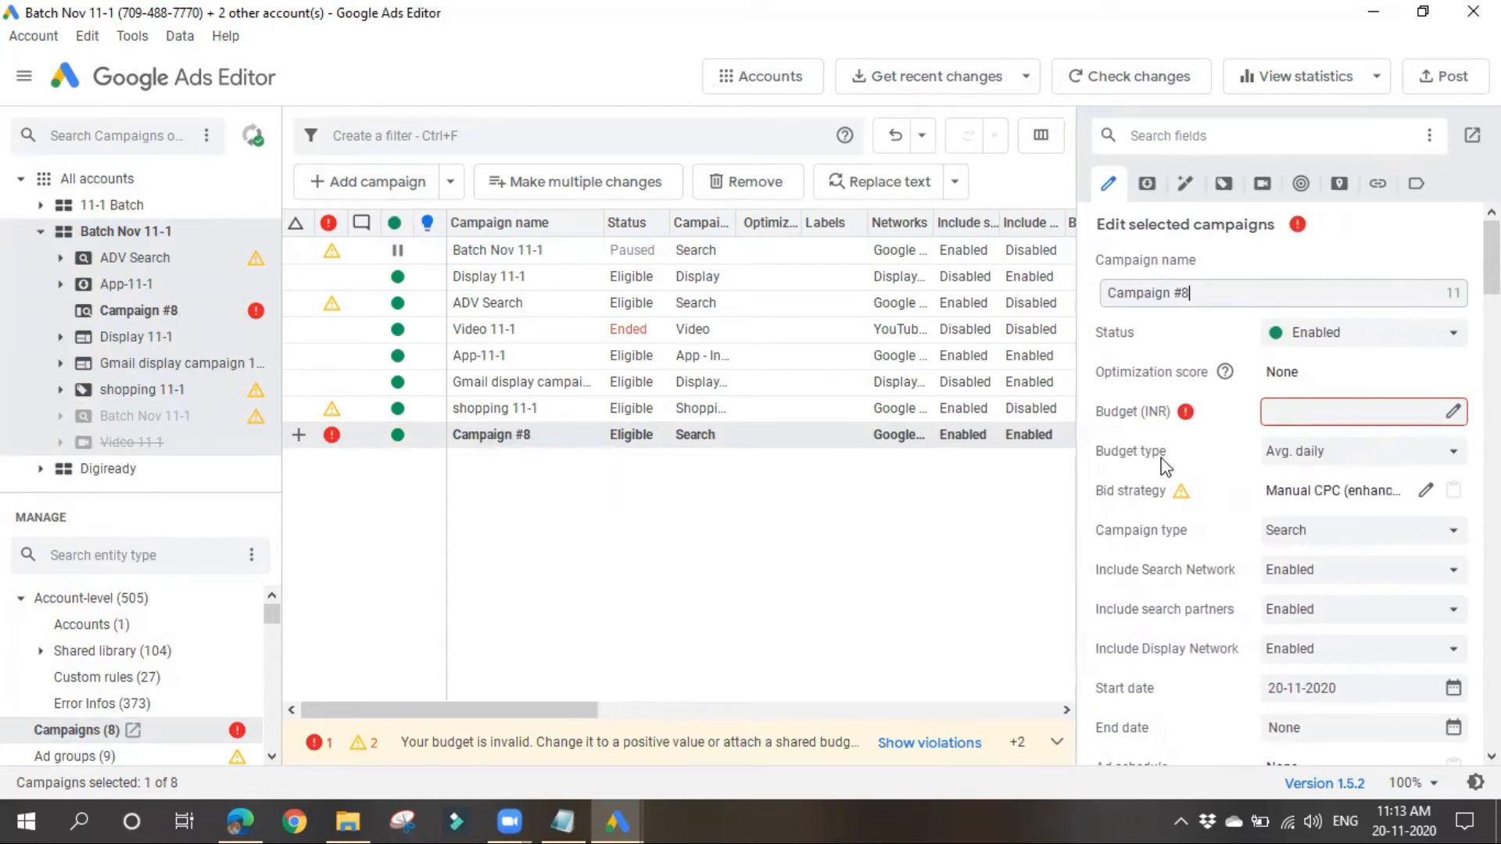
{"action": "left_click_drag", "start_coordinate": [1117, 298], "coordinate": [1105, 298]}
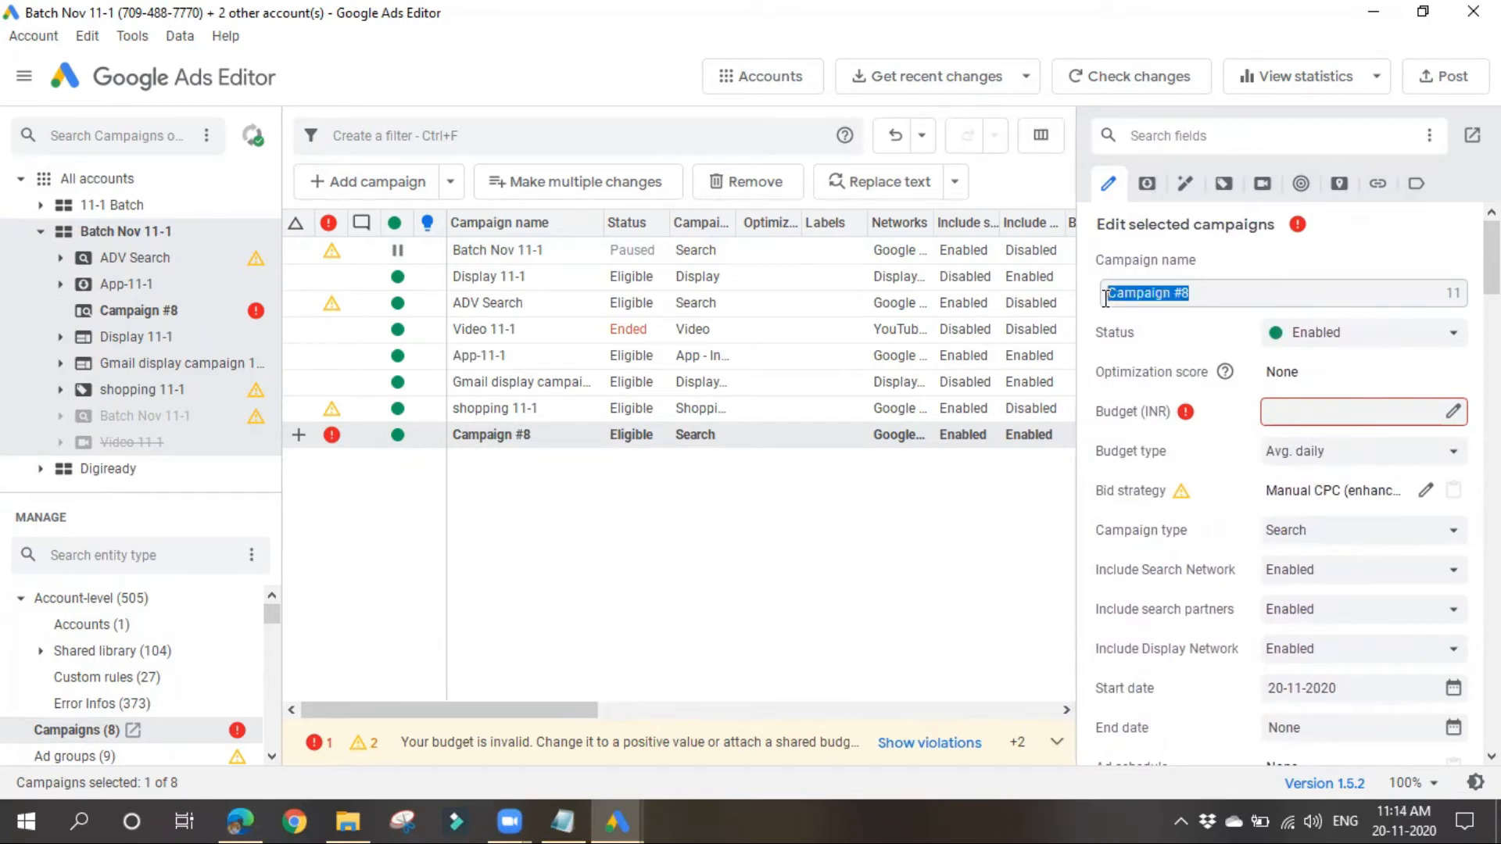
{"action": "left_click", "coordinate": [1216, 292]}
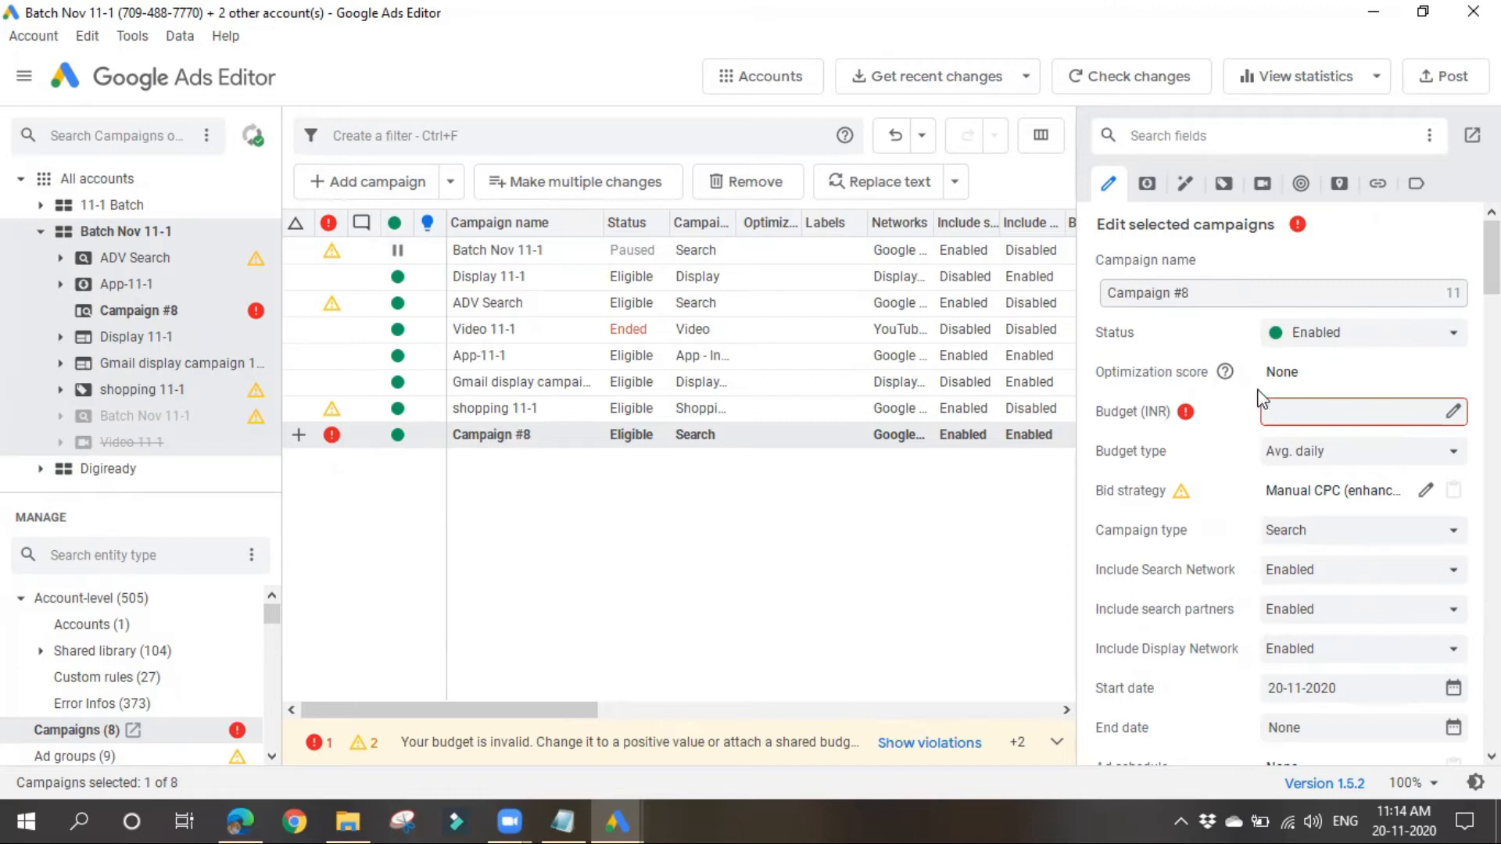
Step: Set the new campaign's status to Enabled and its budget to 1000 INR
{"action": "left_click", "coordinate": [1351, 333]}
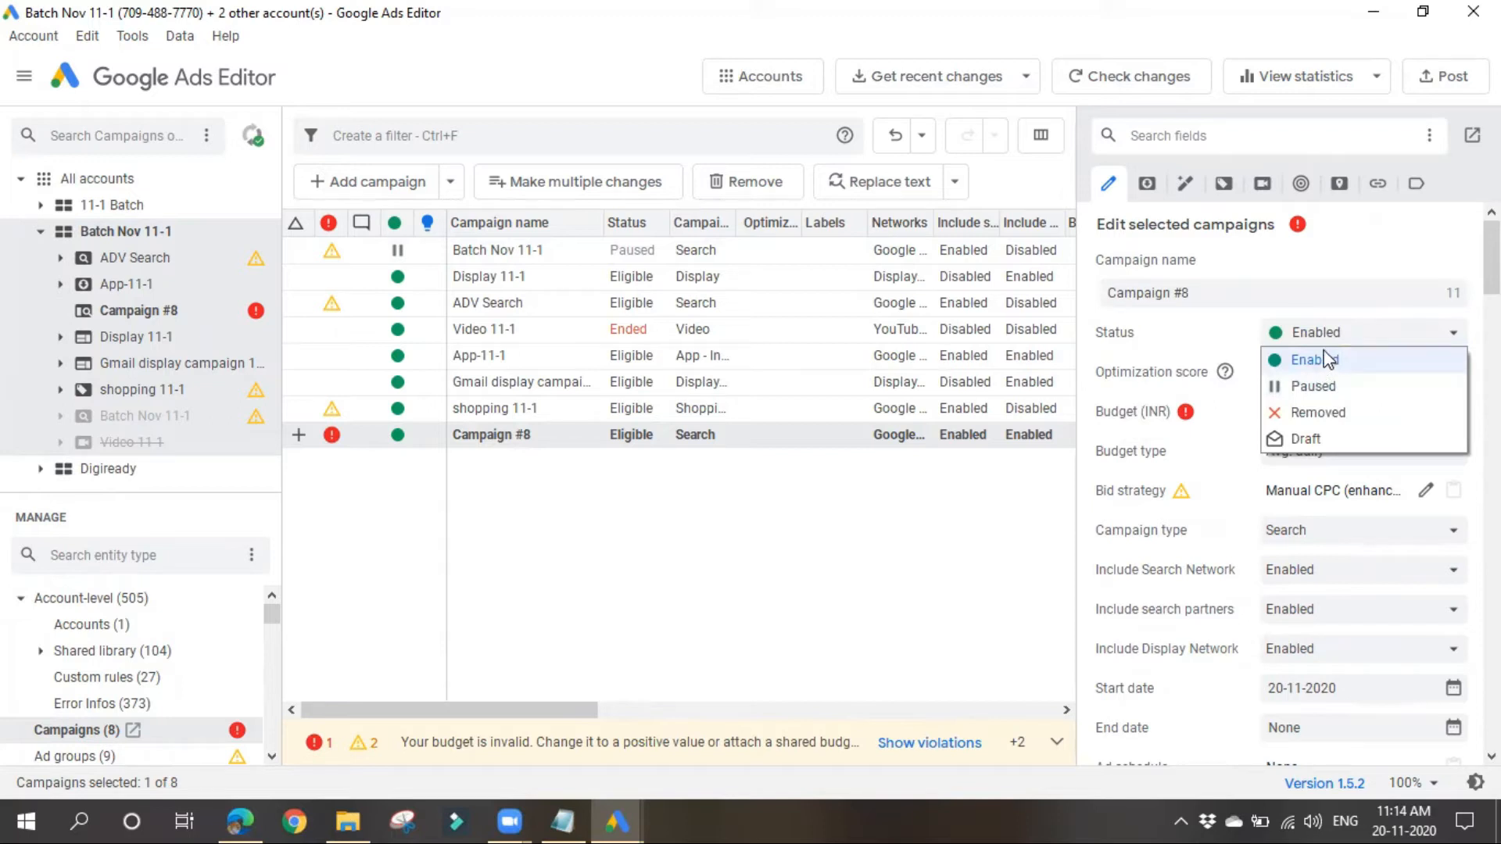
{"action": "left_click", "coordinate": [1324, 358]}
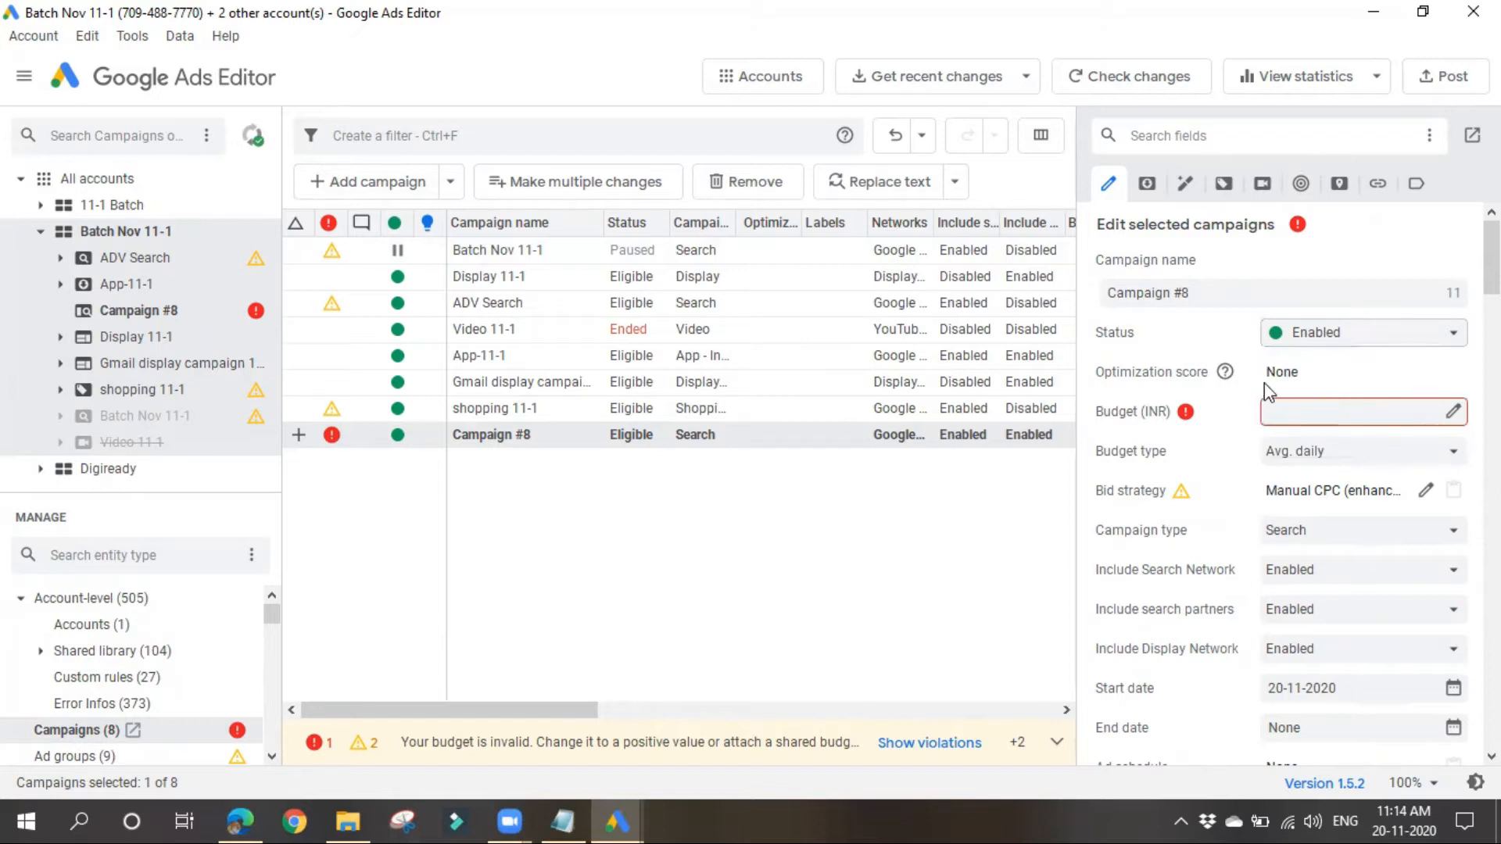
{"action": "left_click", "coordinate": [1282, 419]}
{"action": "mouse_move", "coordinate": [1180, 415]}
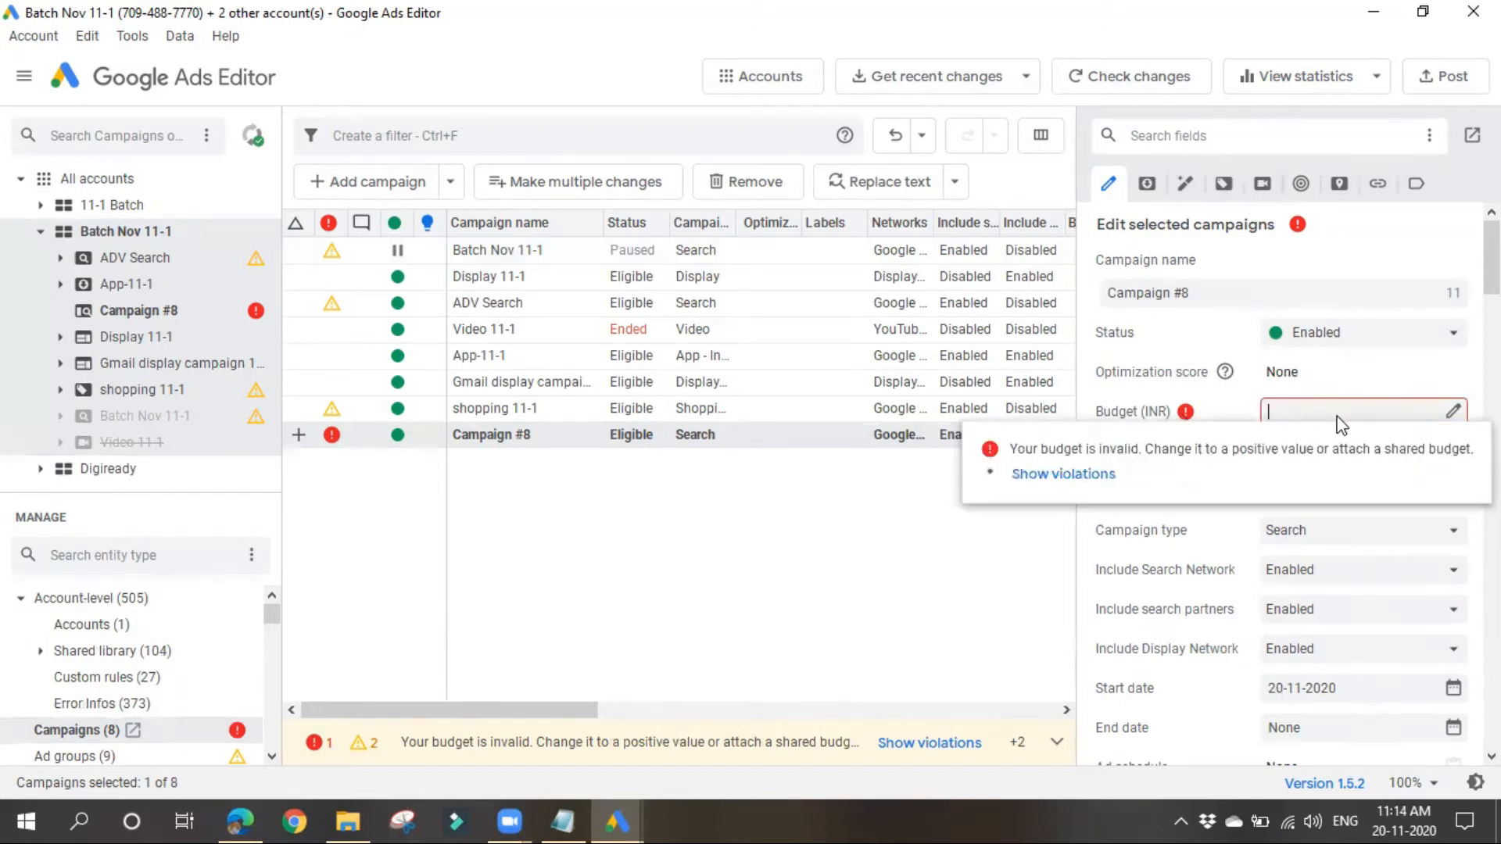
{"action": "type", "text": "1000"}
{"action": "left_click", "coordinate": [1026, 561]}
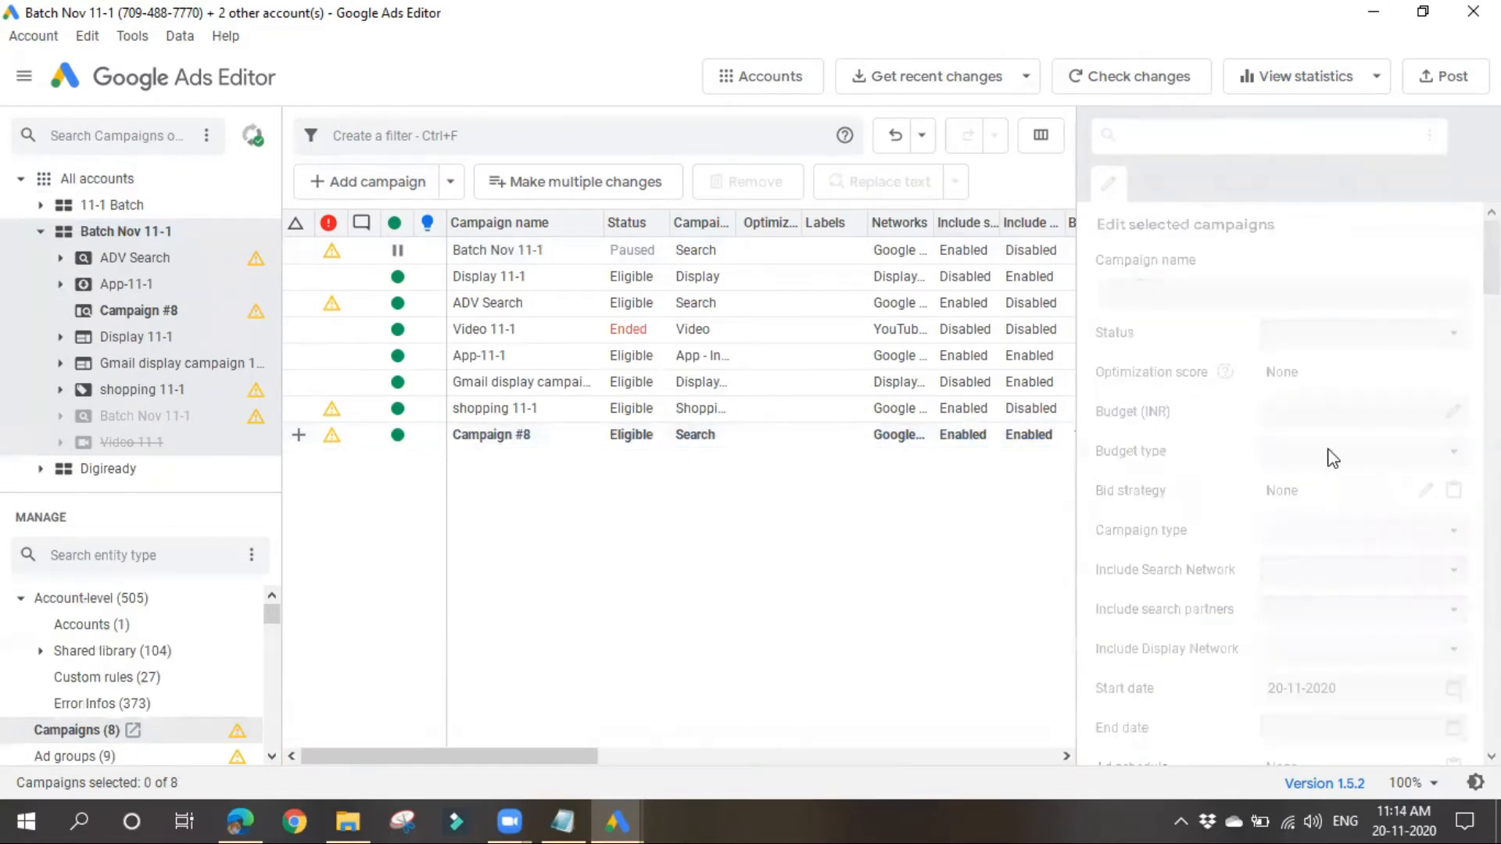
Step: Compare the new campaign with the Gmail display campaign and set the new campaign's budget type to Avg. daily
{"action": "left_click", "coordinate": [650, 436]}
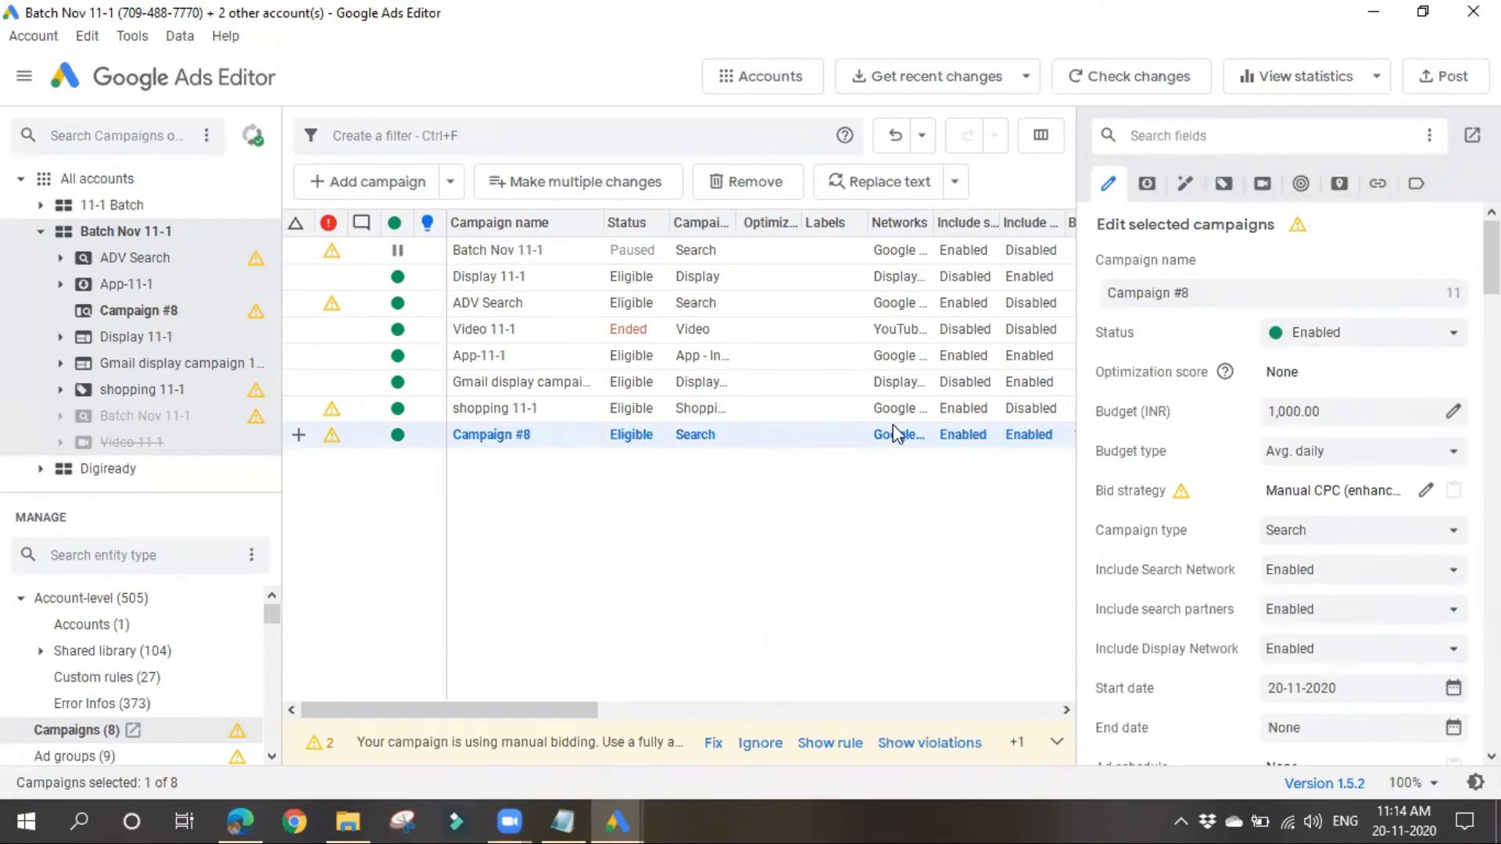
{"action": "left_click", "coordinate": [654, 383]}
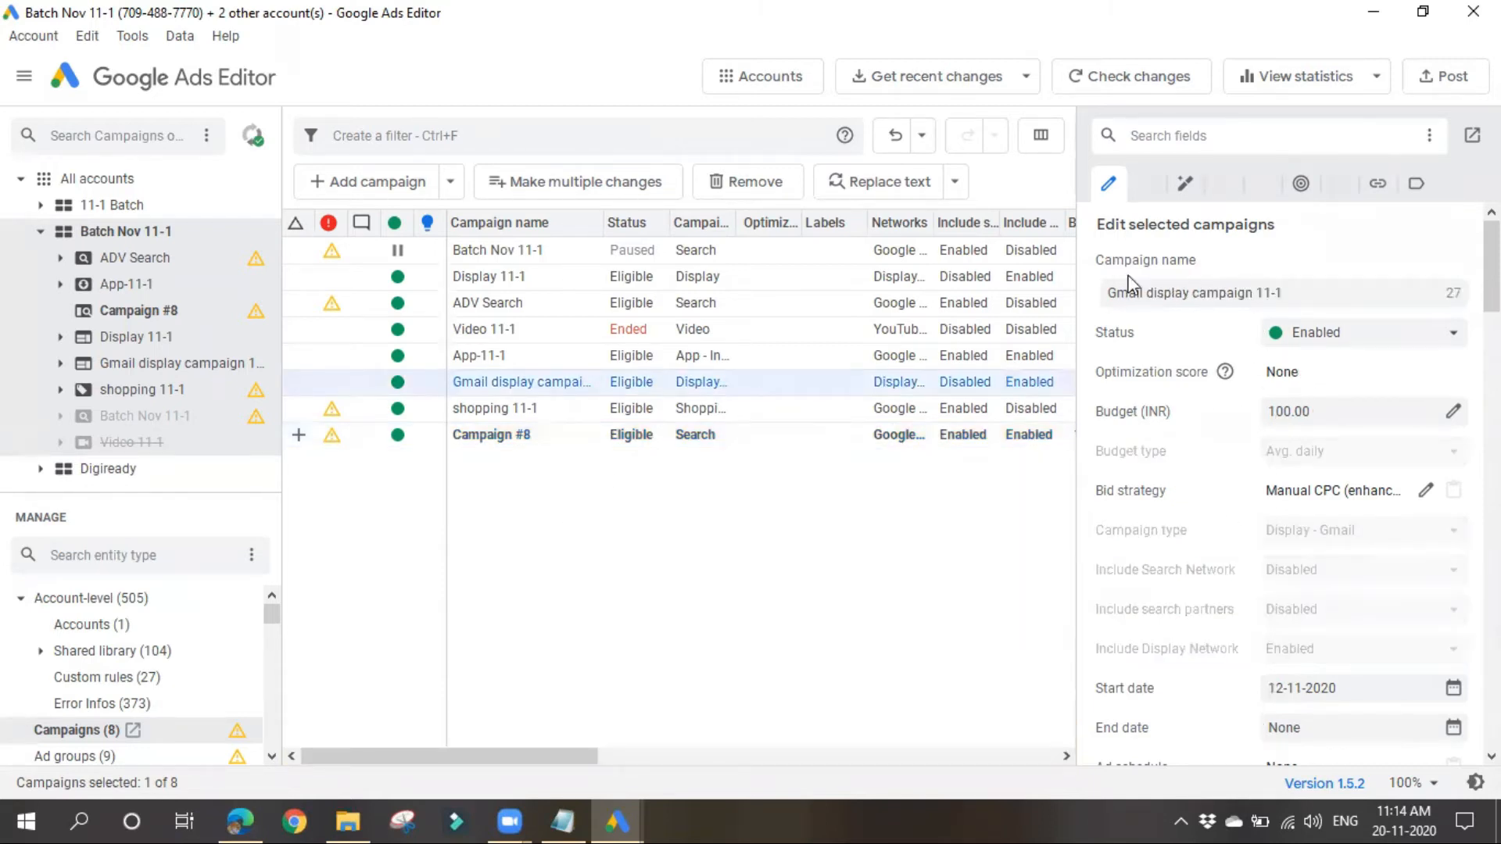
{"action": "left_click", "coordinate": [628, 434]}
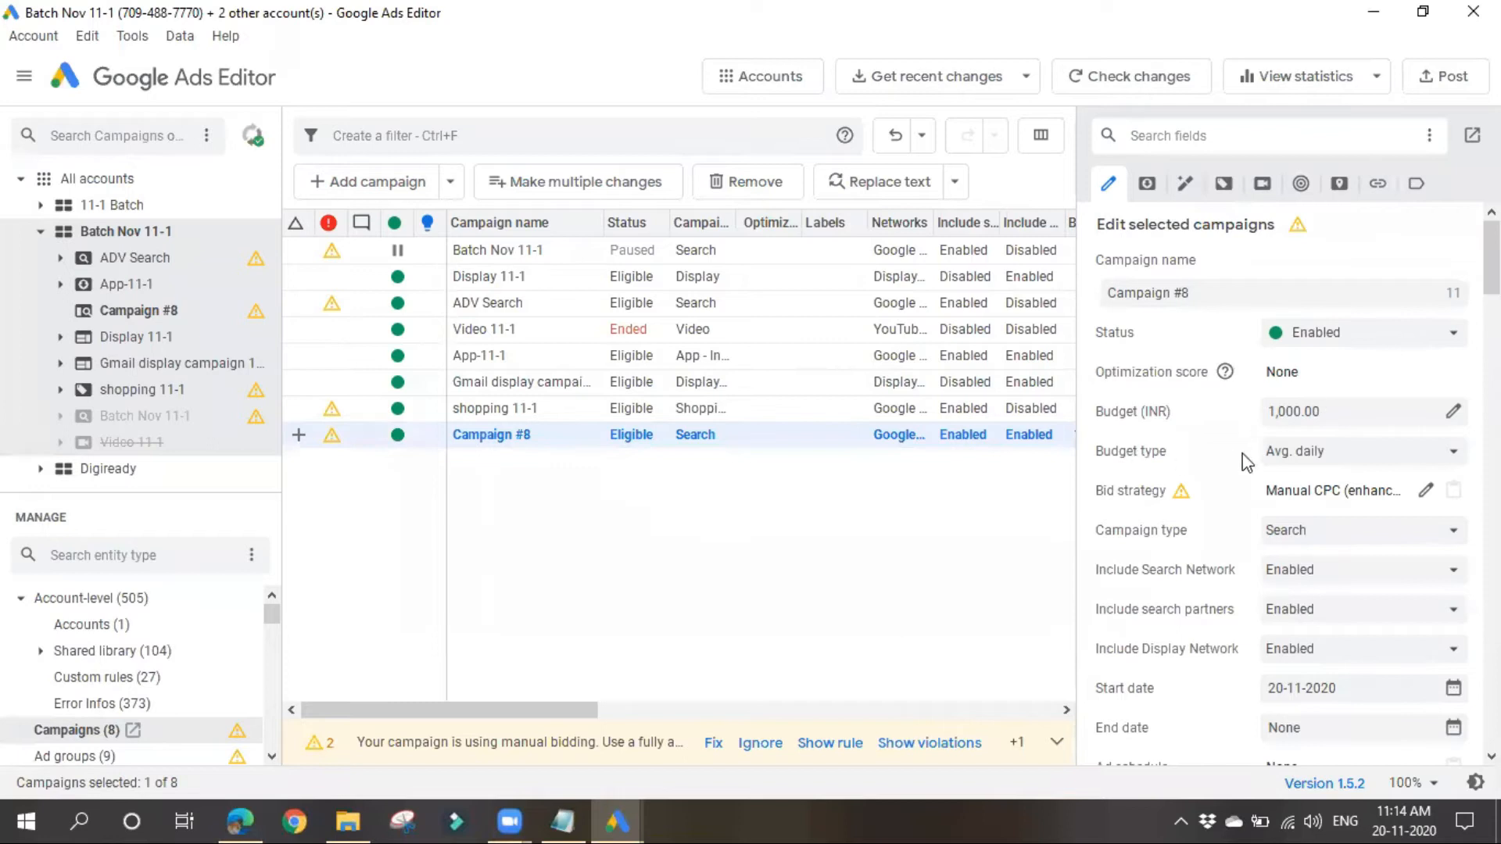
{"action": "left_click", "coordinate": [1392, 460]}
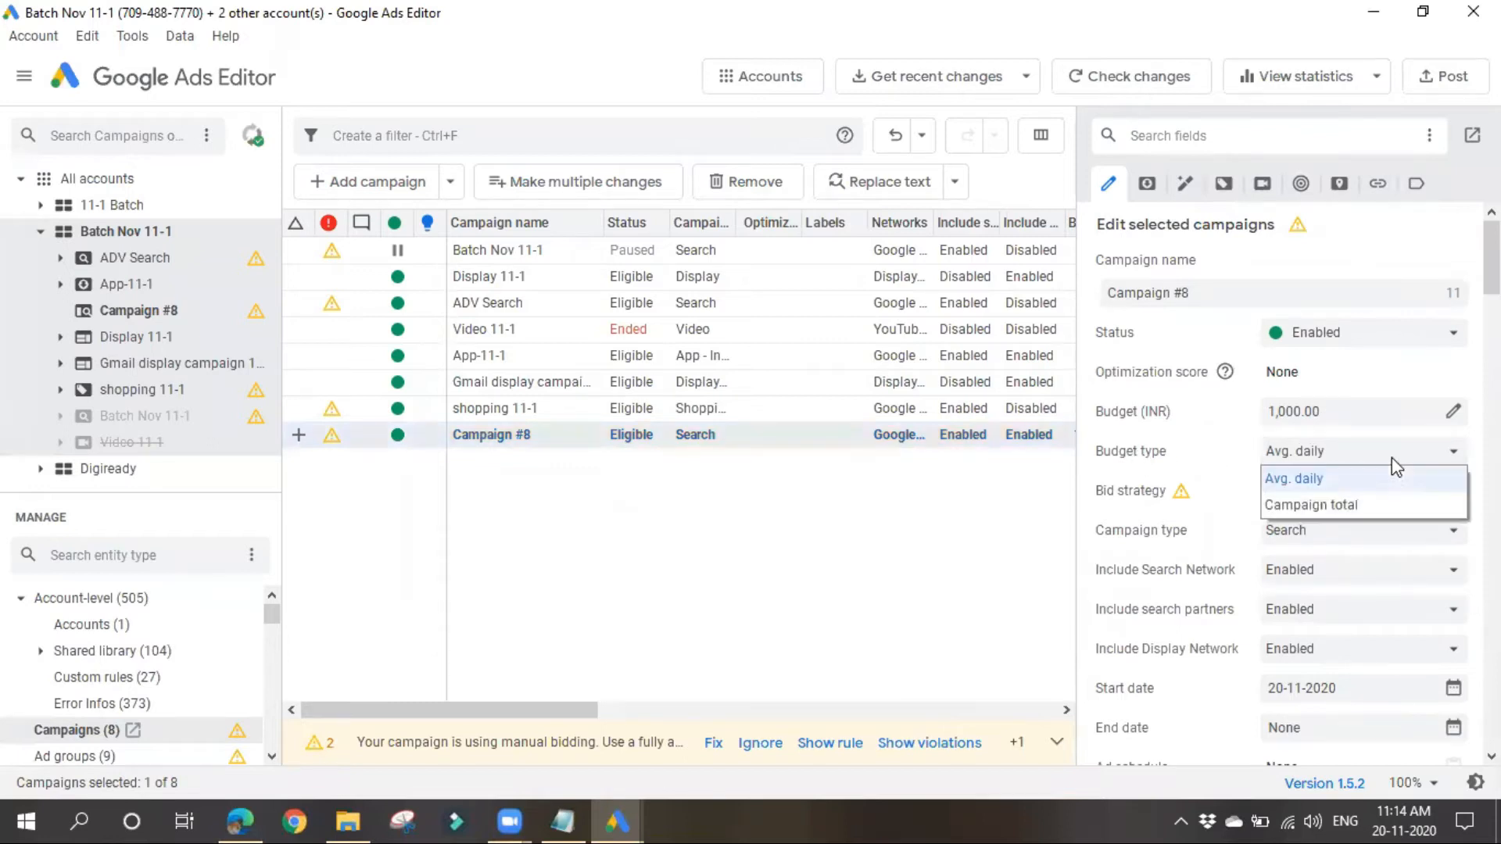
{"action": "left_click", "coordinate": [1319, 480]}
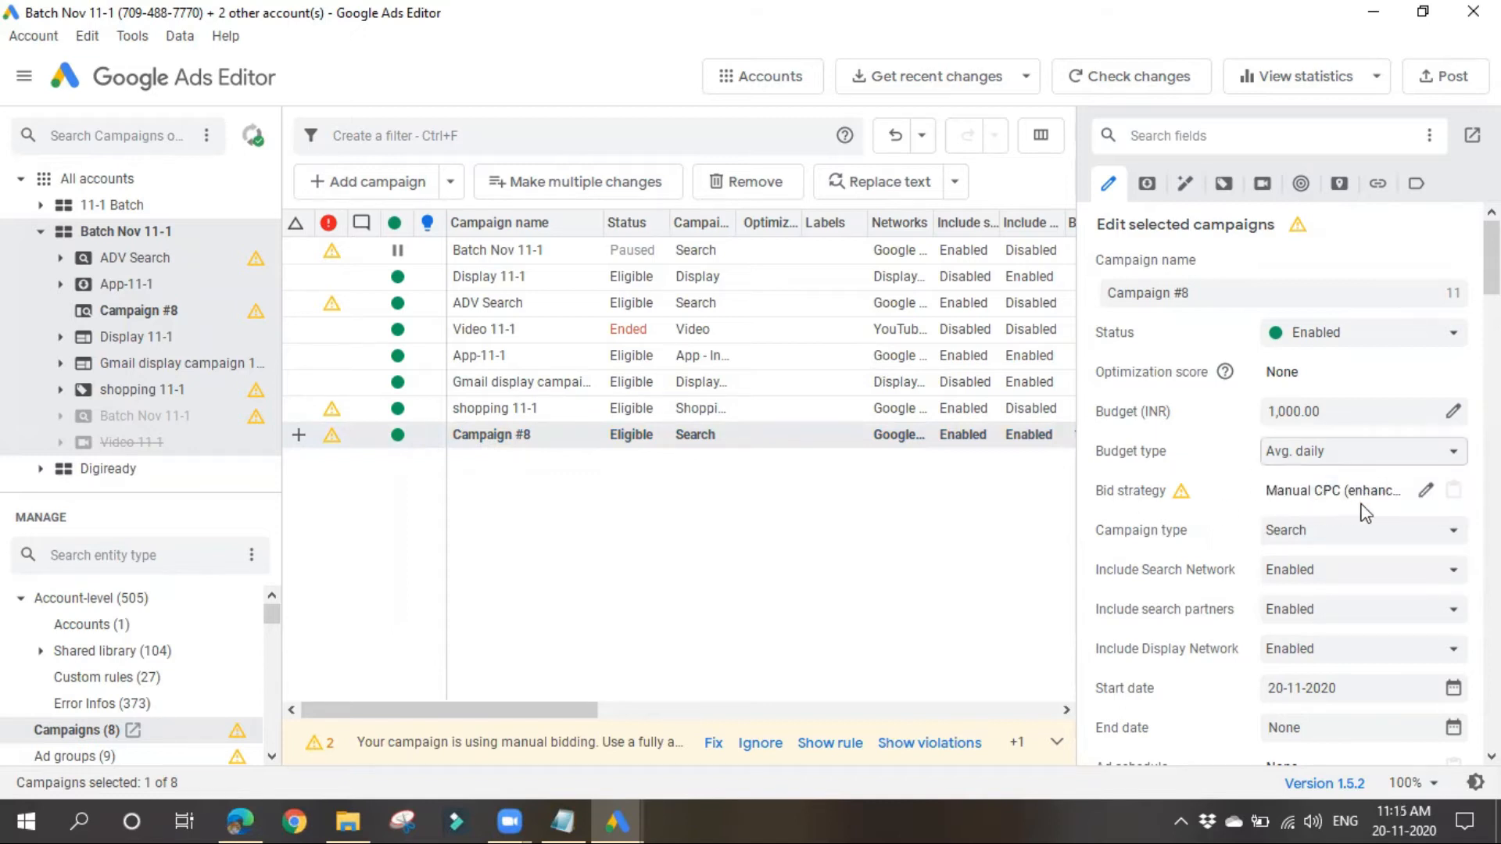
Step: Open the new campaign's bid strategy settings and review the available strategies and the Enhanced CPC options
{"action": "left_click", "coordinate": [1426, 490]}
{"action": "left_click", "coordinate": [799, 268]}
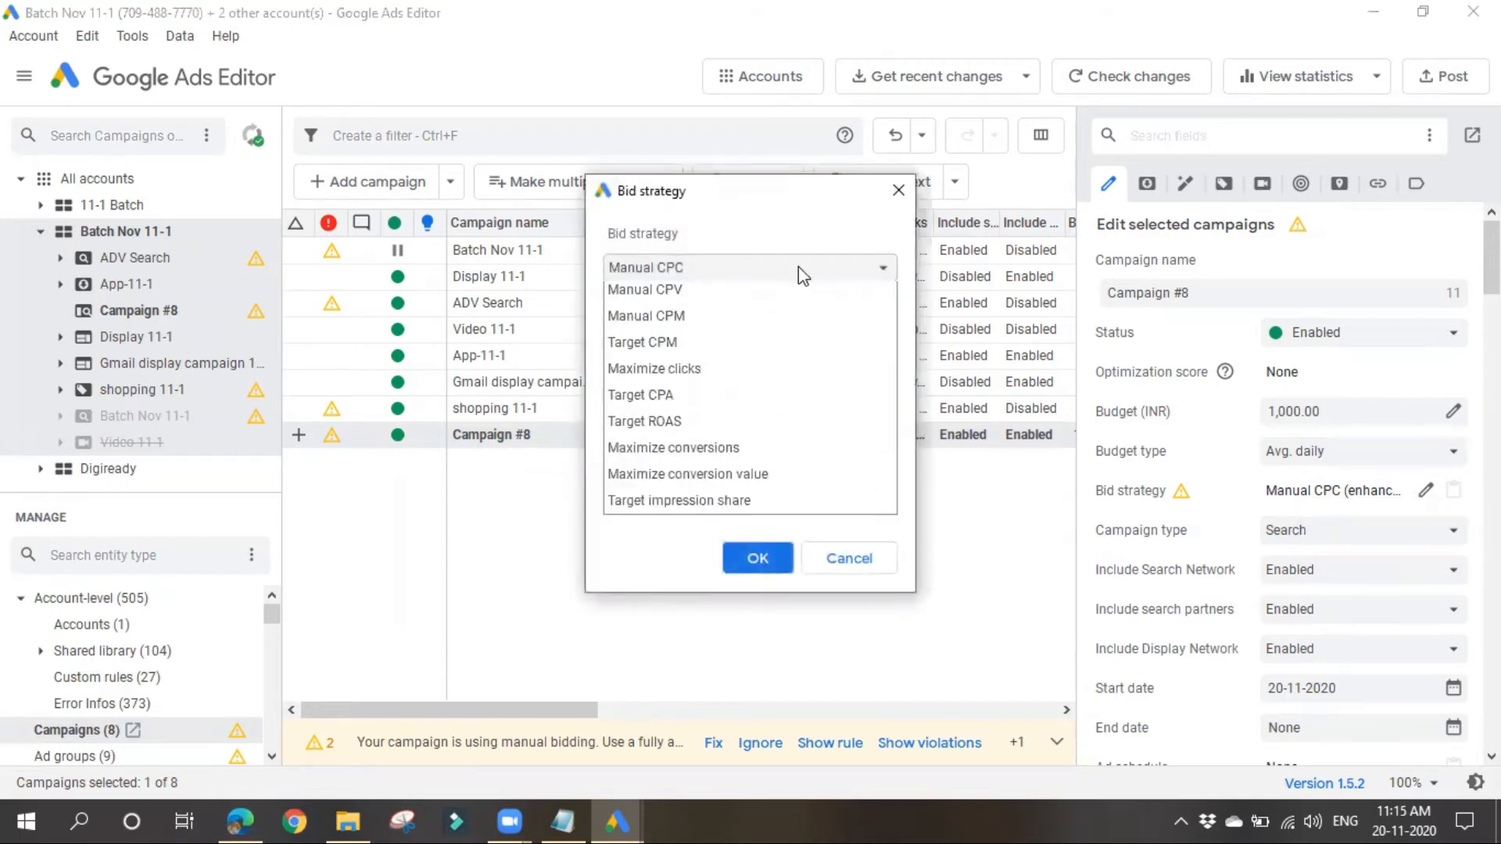
{"action": "left_click", "coordinate": [665, 578]}
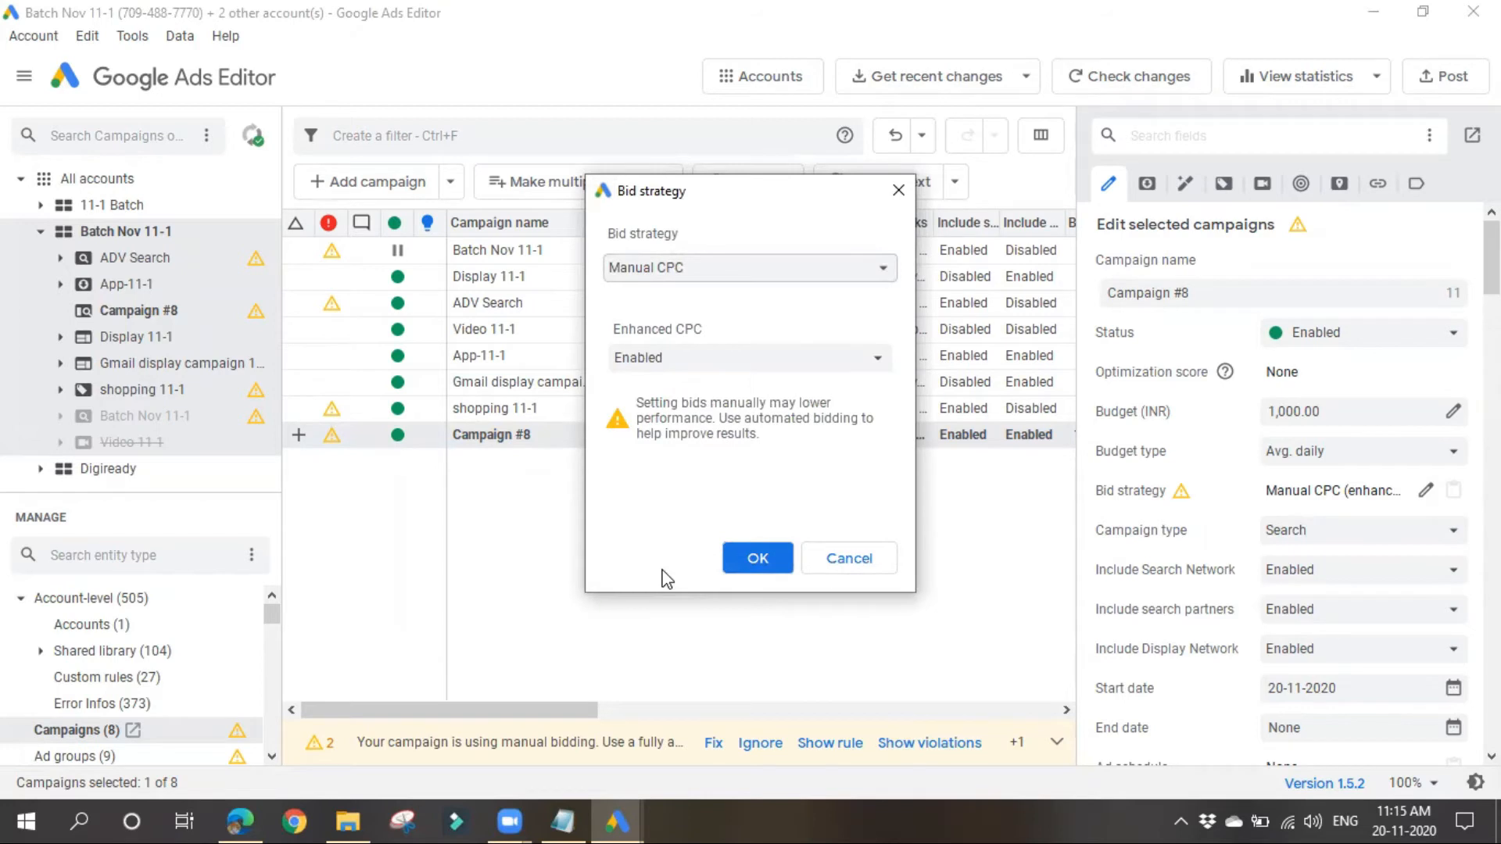
{"action": "left_click", "coordinate": [706, 359]}
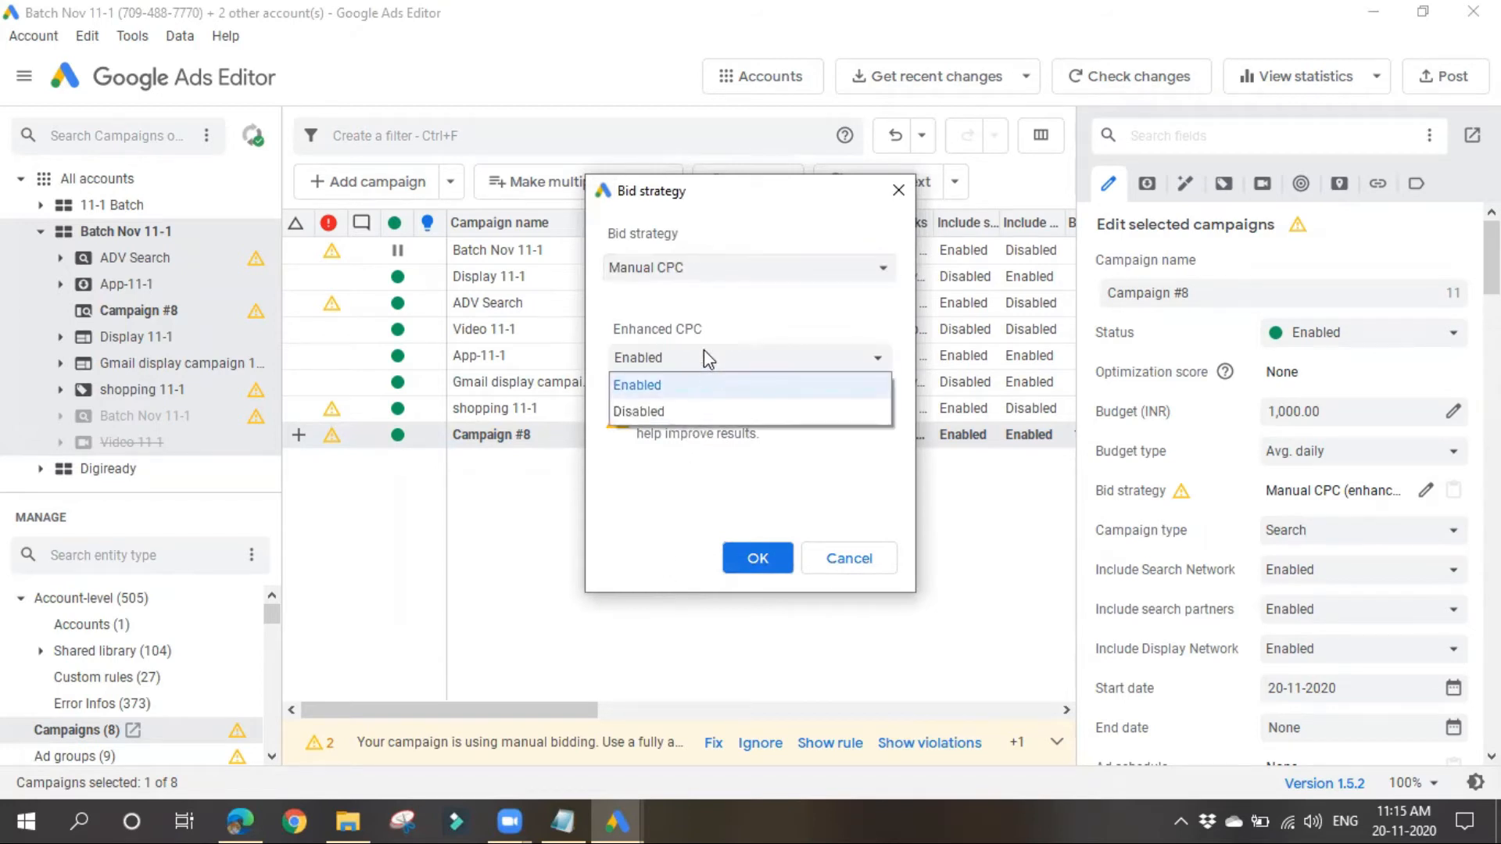
{"action": "left_click", "coordinate": [702, 352]}
{"action": "left_click", "coordinate": [757, 361]}
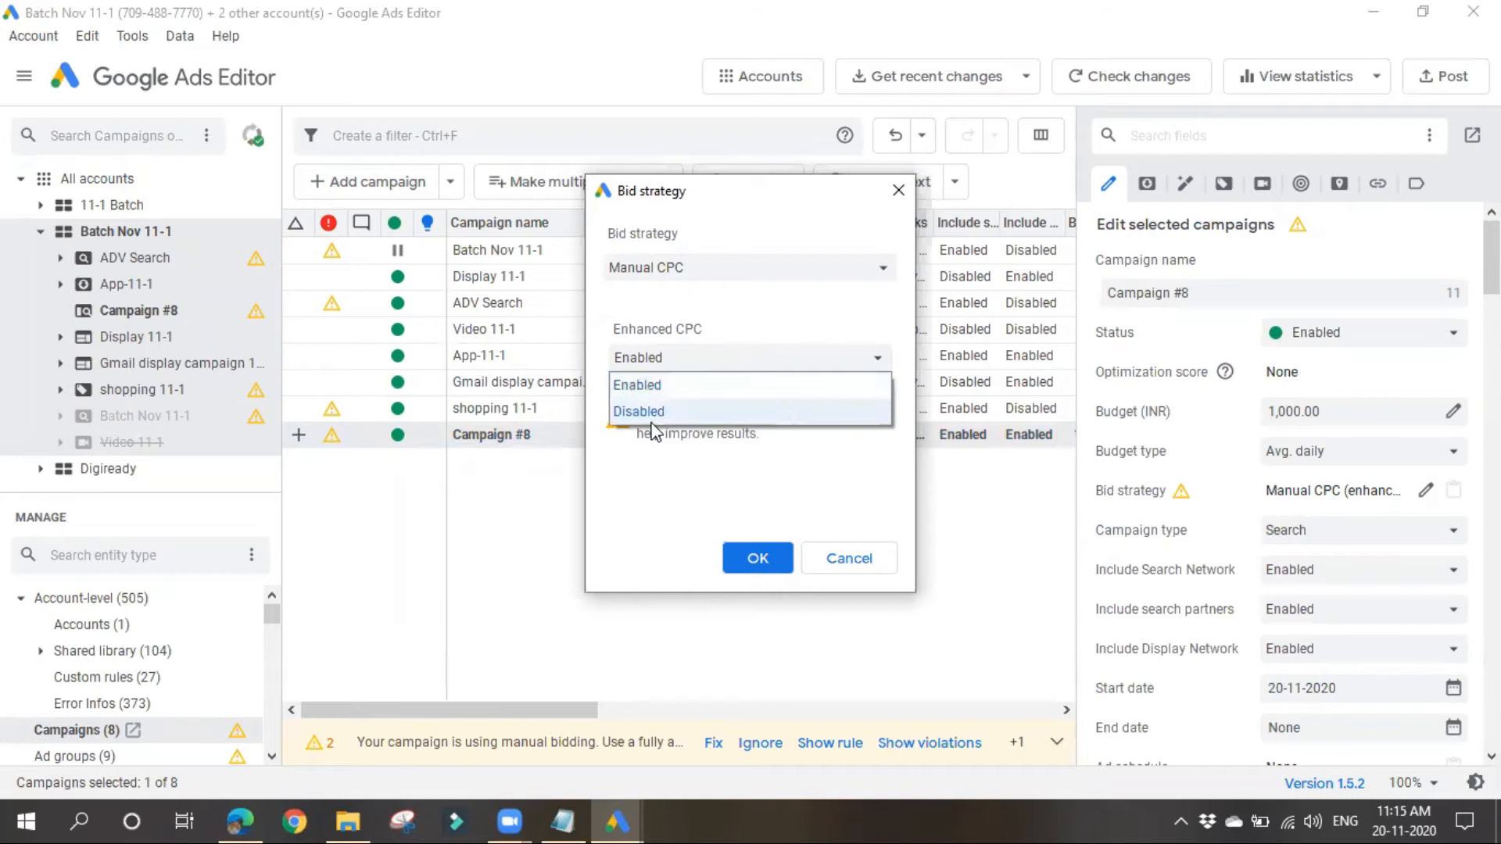
{"action": "left_click", "coordinate": [670, 494]}
{"action": "left_click", "coordinate": [746, 268]}
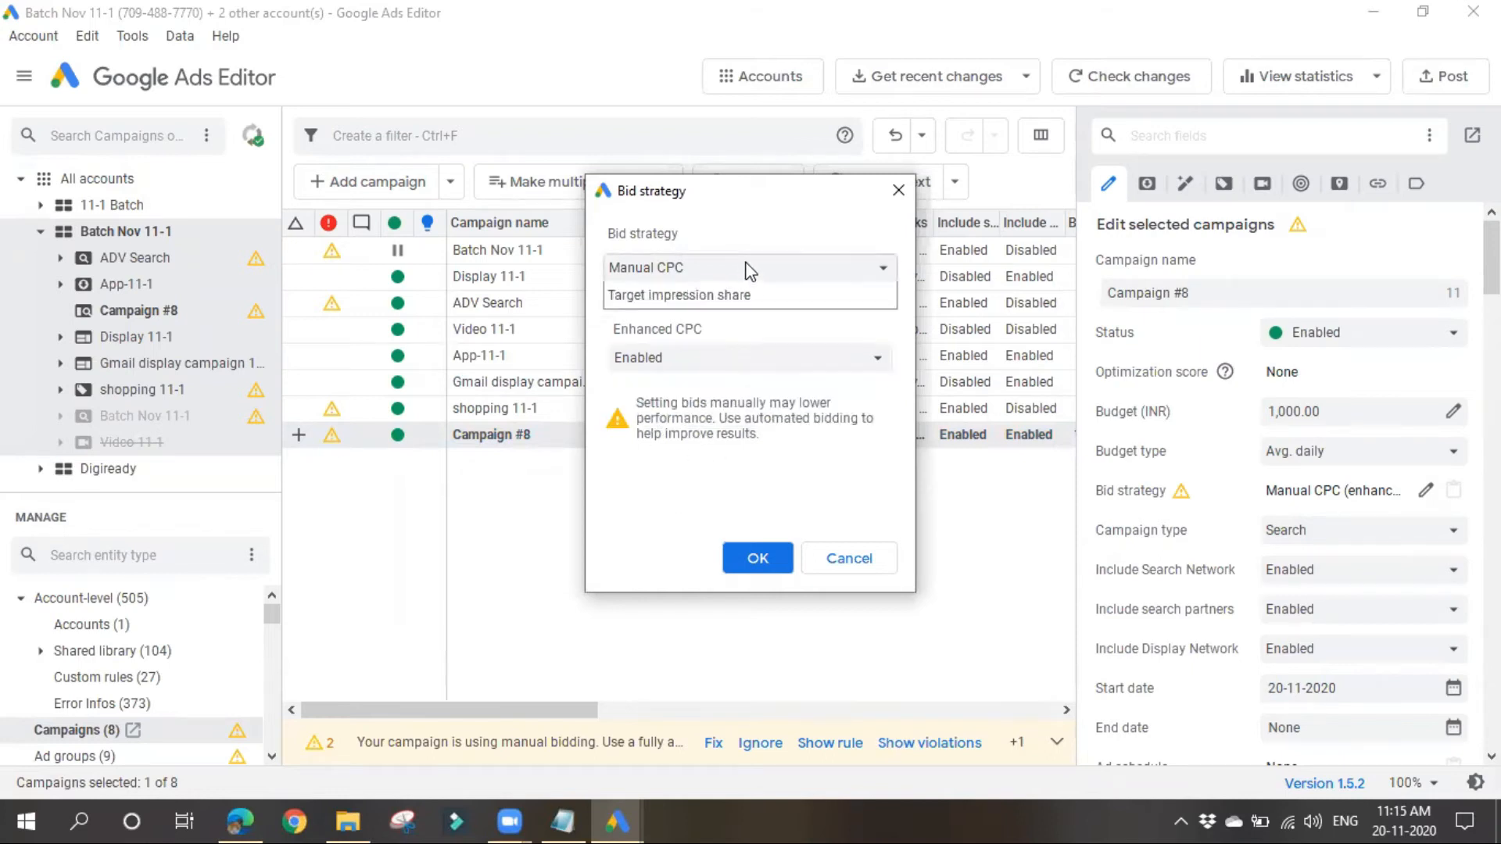
{"action": "left_click", "coordinate": [713, 301]}
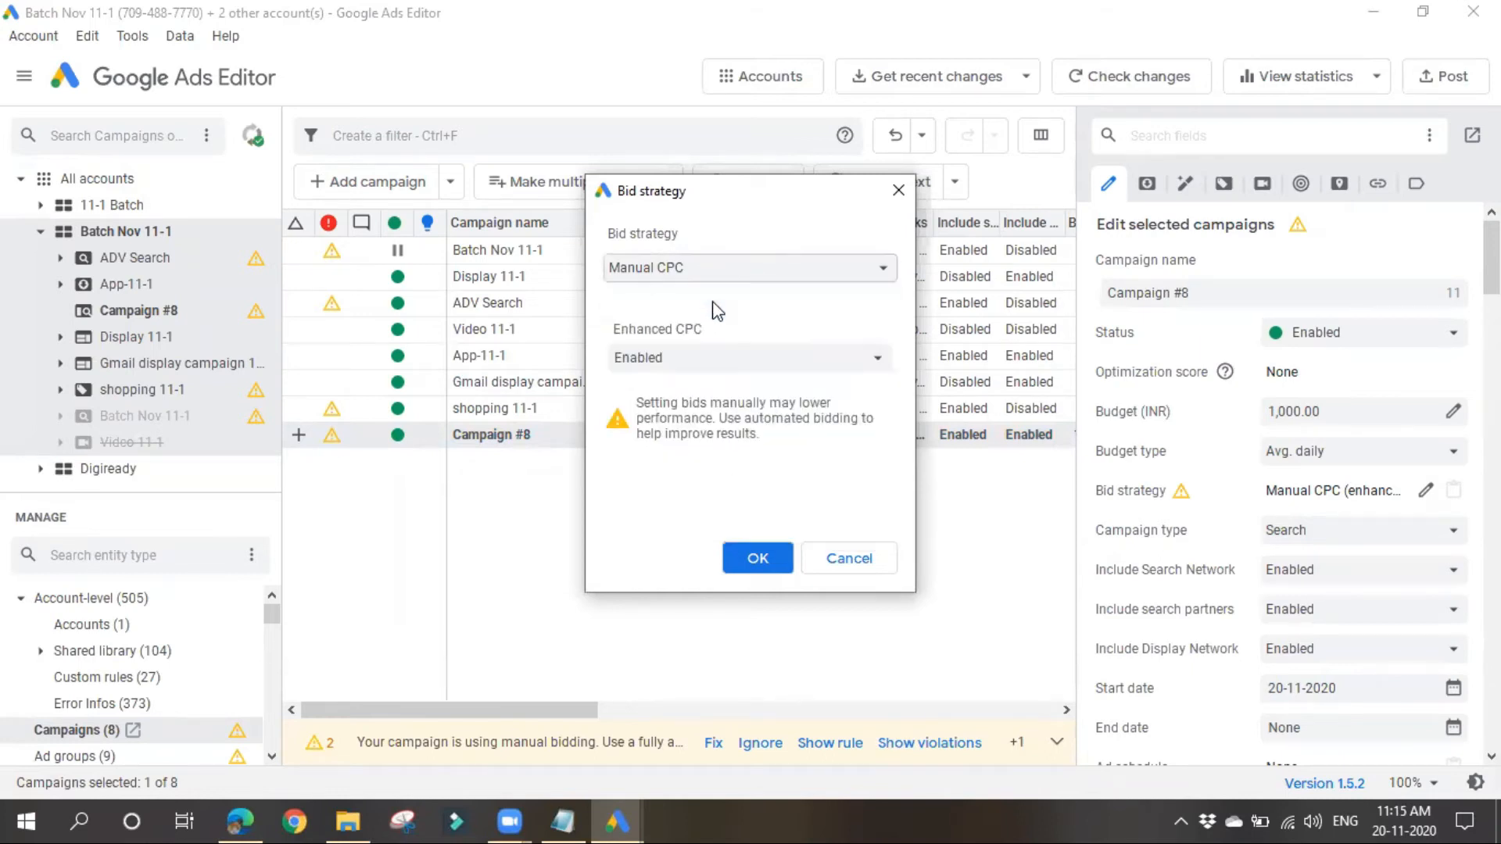
Step: Set the new campaign's bid strategy to Maximize clicks with a maximum CPC bid limit of 50 INR
{"action": "left_click", "coordinate": [817, 272]}
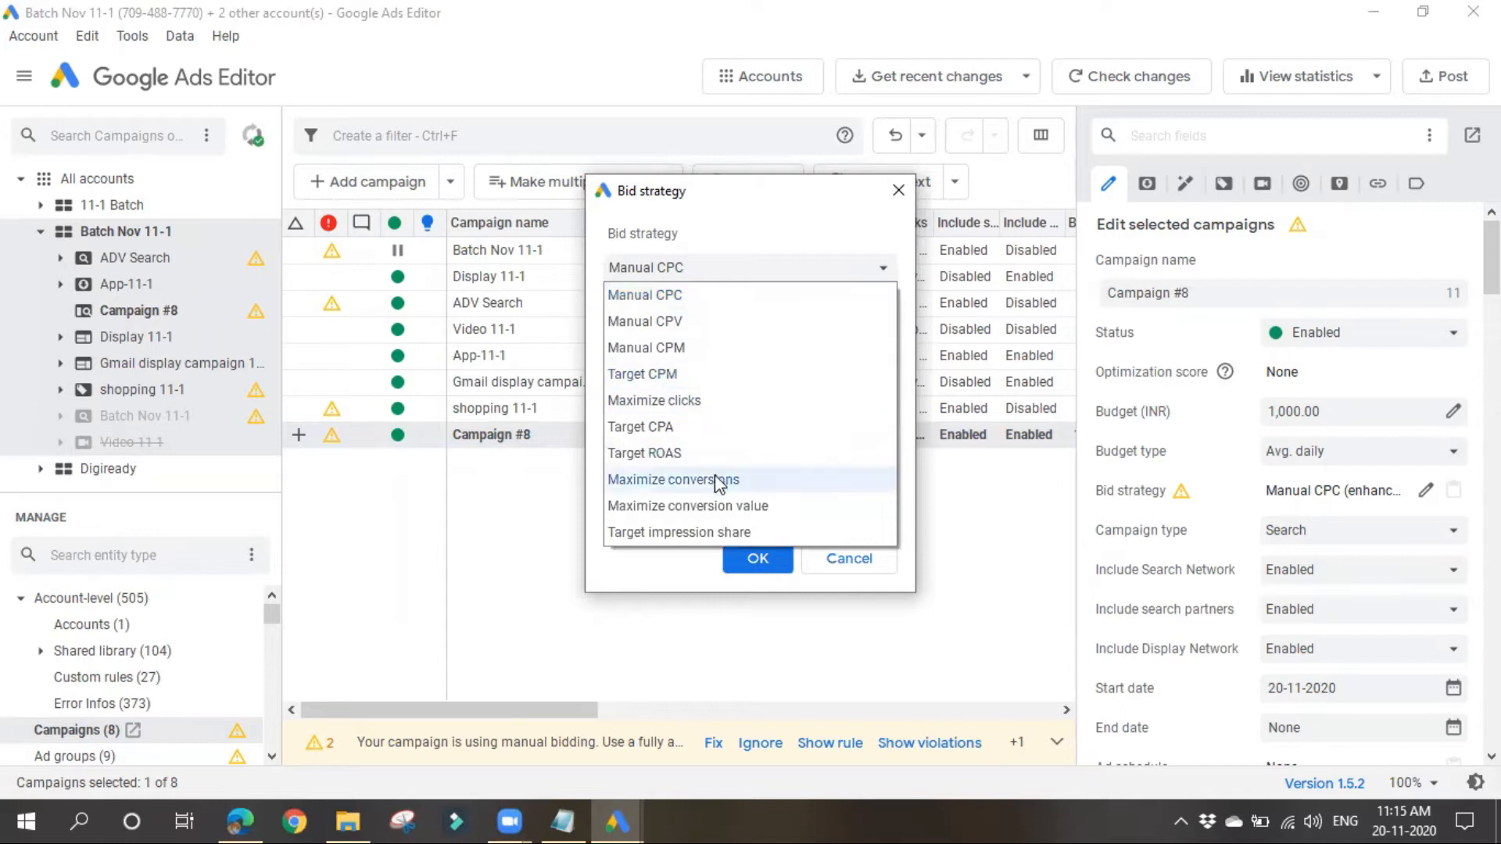
{"action": "left_click", "coordinate": [680, 400]}
{"action": "left_click", "coordinate": [817, 274]}
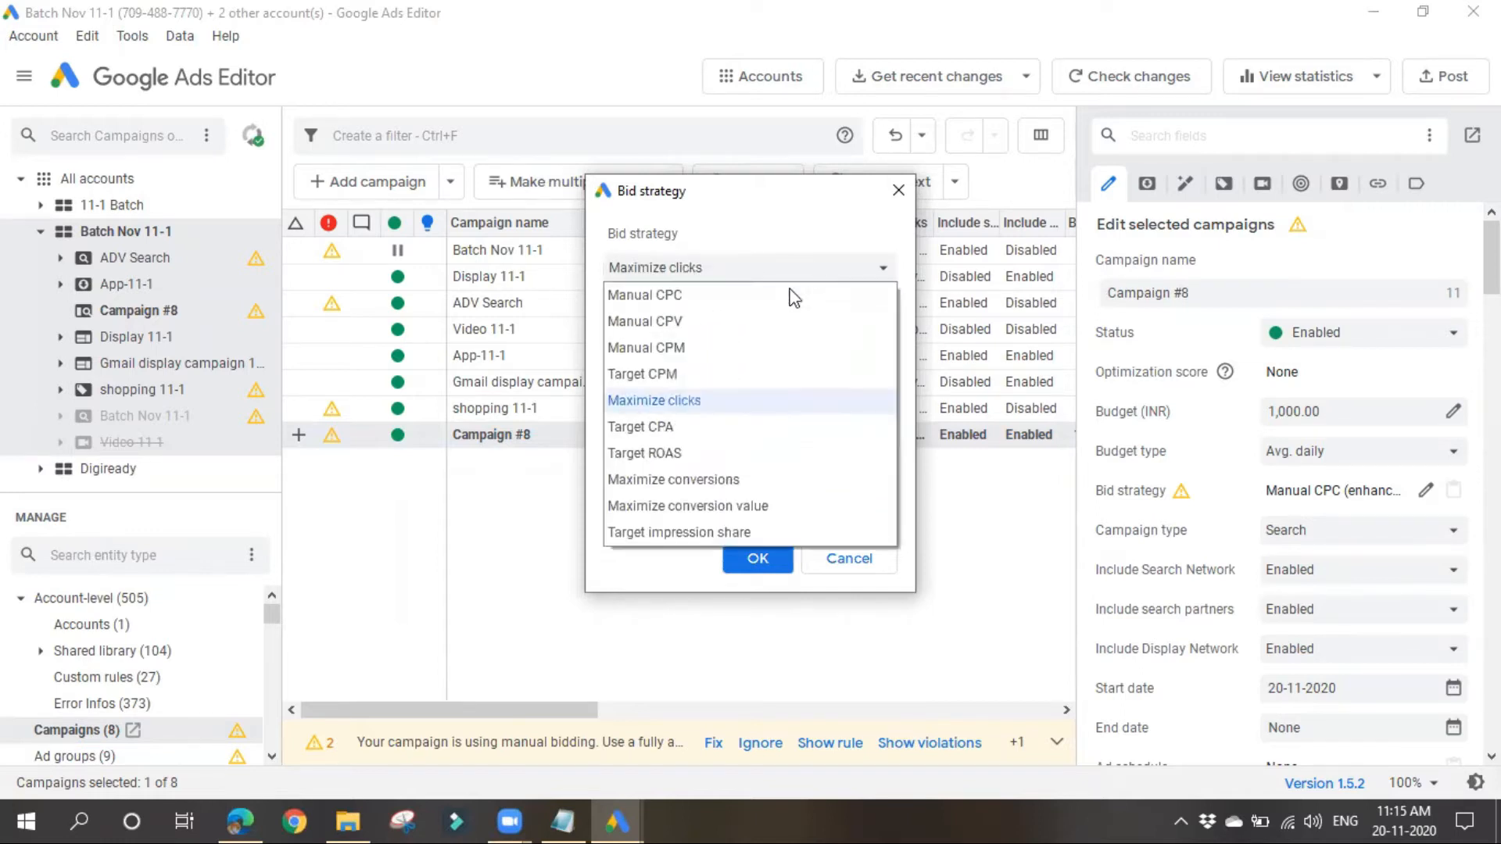
{"action": "left_click", "coordinate": [649, 566]}
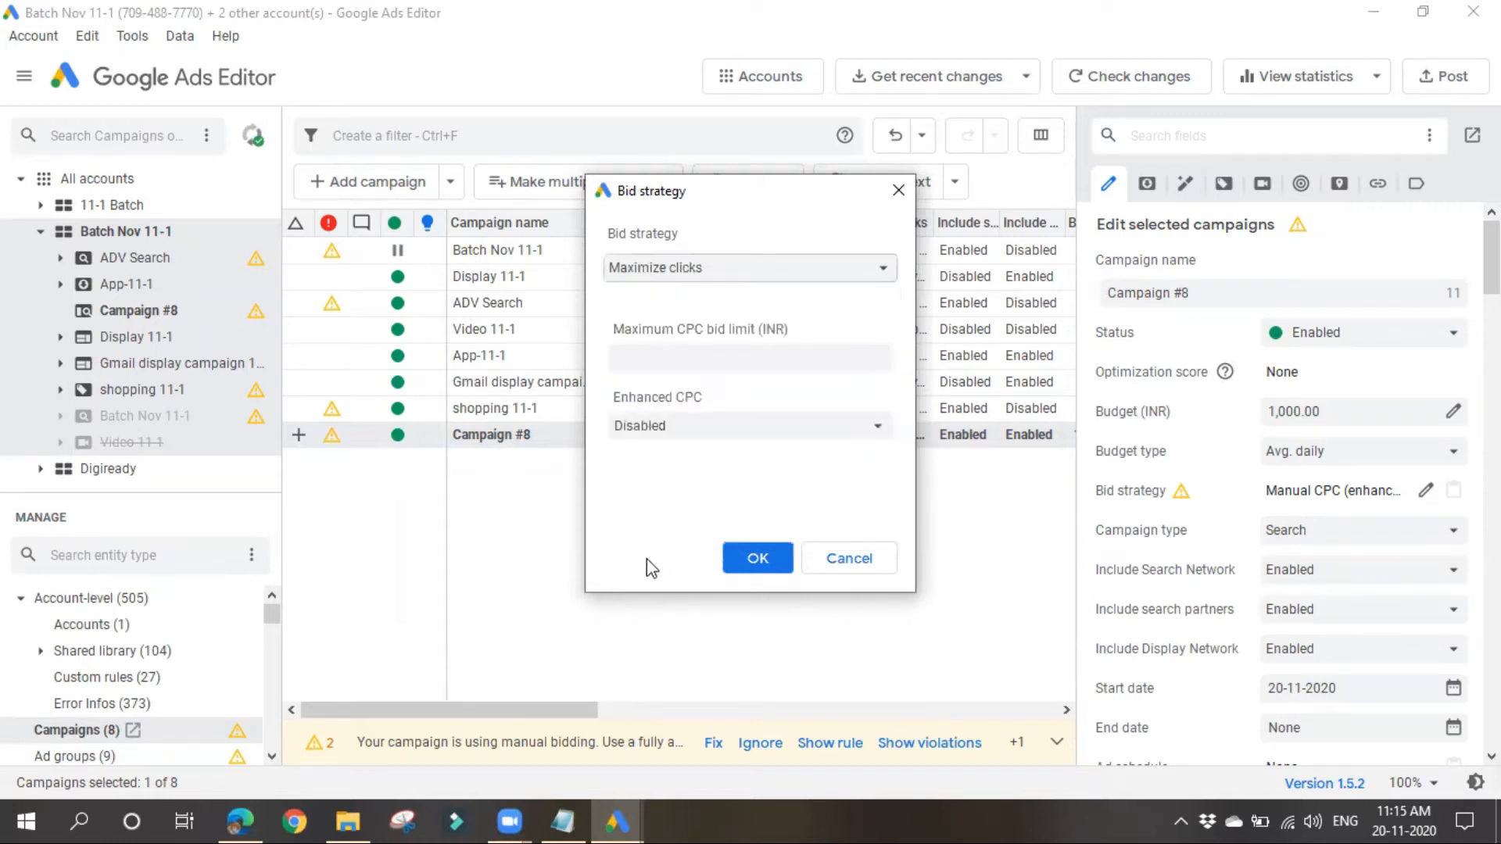
{"action": "left_click", "coordinate": [708, 364]}
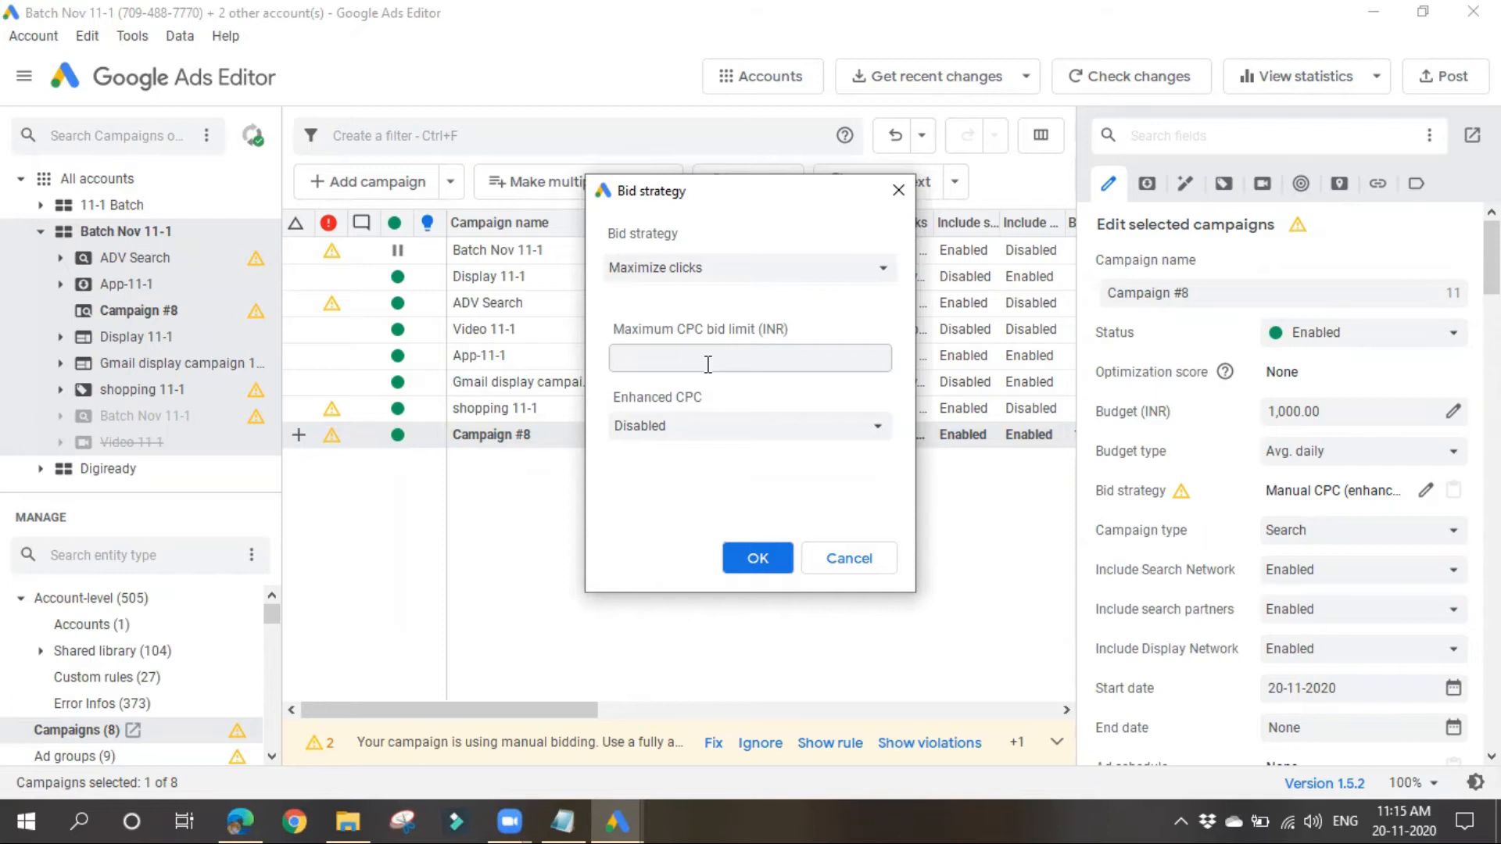
{"action": "left_click", "coordinate": [744, 565]}
Step: Review the available campaign types and keep Search as the new campaign's type
{"action": "scroll", "coordinate": [1311, 577], "scroll_direction": "down", "scroll_amount": 1}
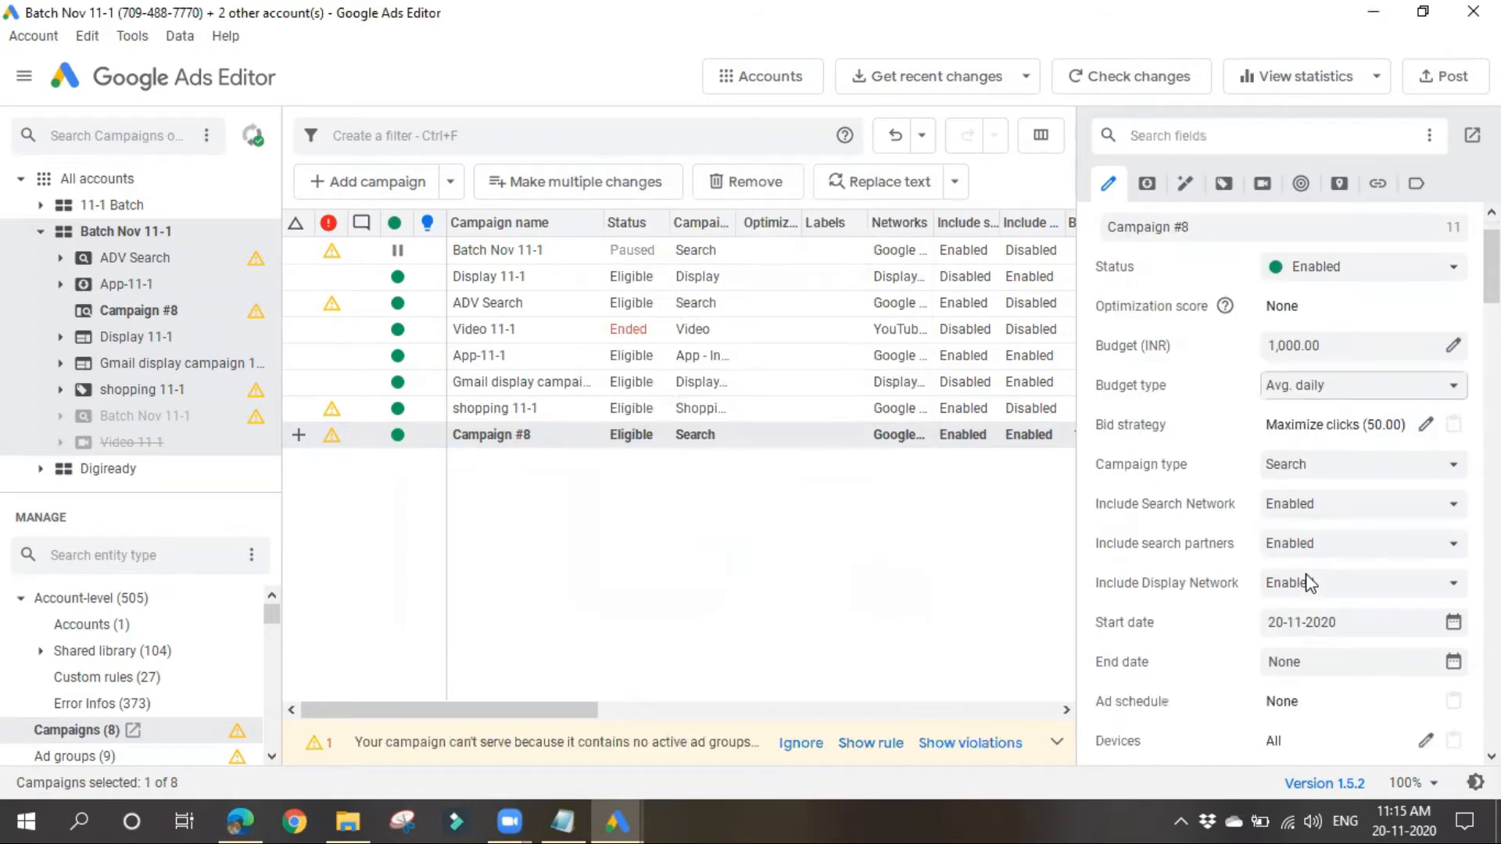
{"action": "left_click", "coordinate": [1397, 469]}
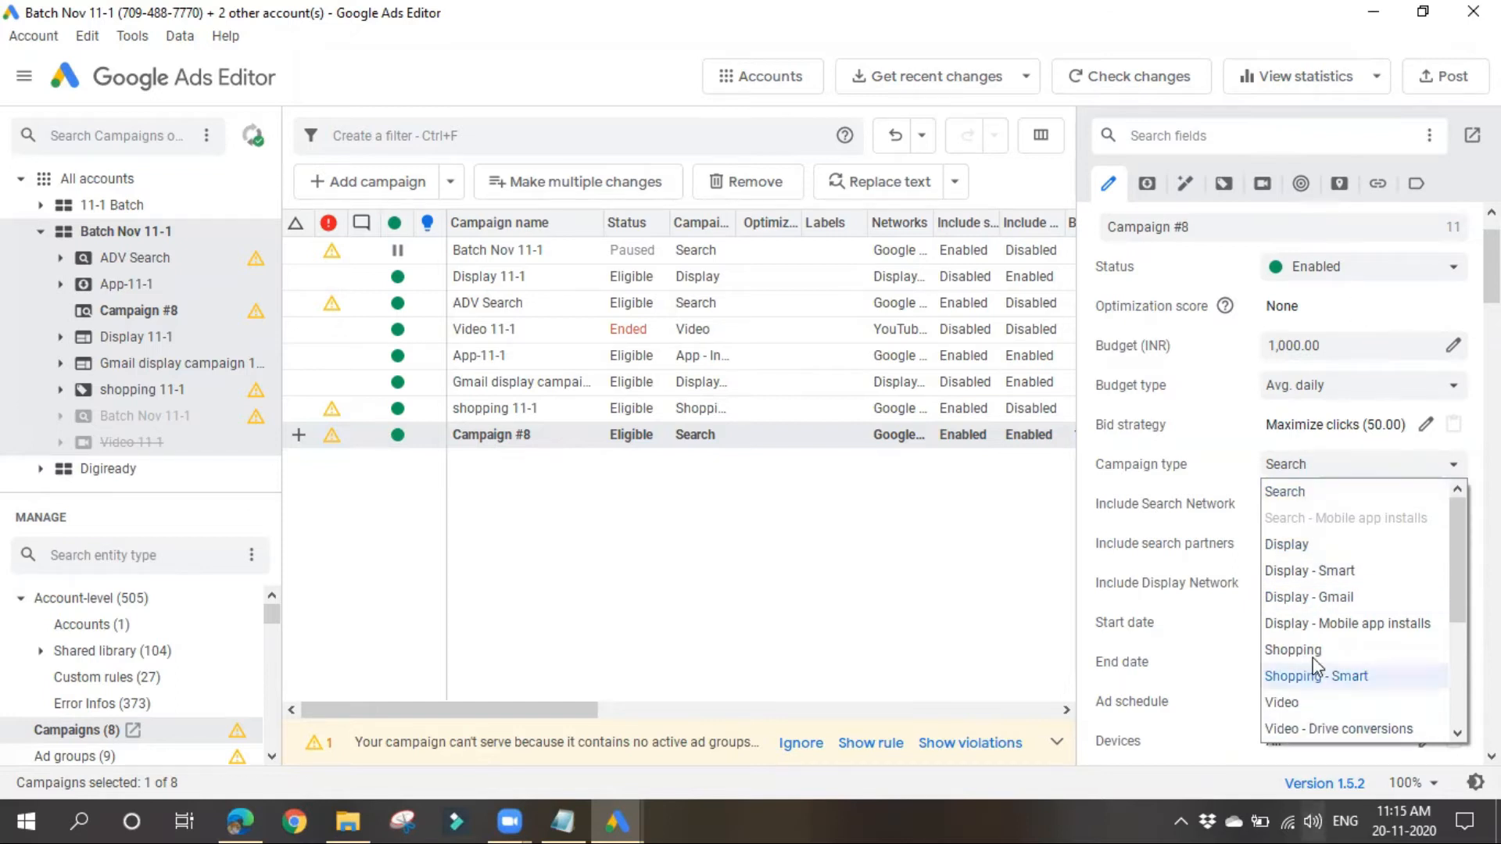
{"action": "left_click", "coordinate": [1302, 496]}
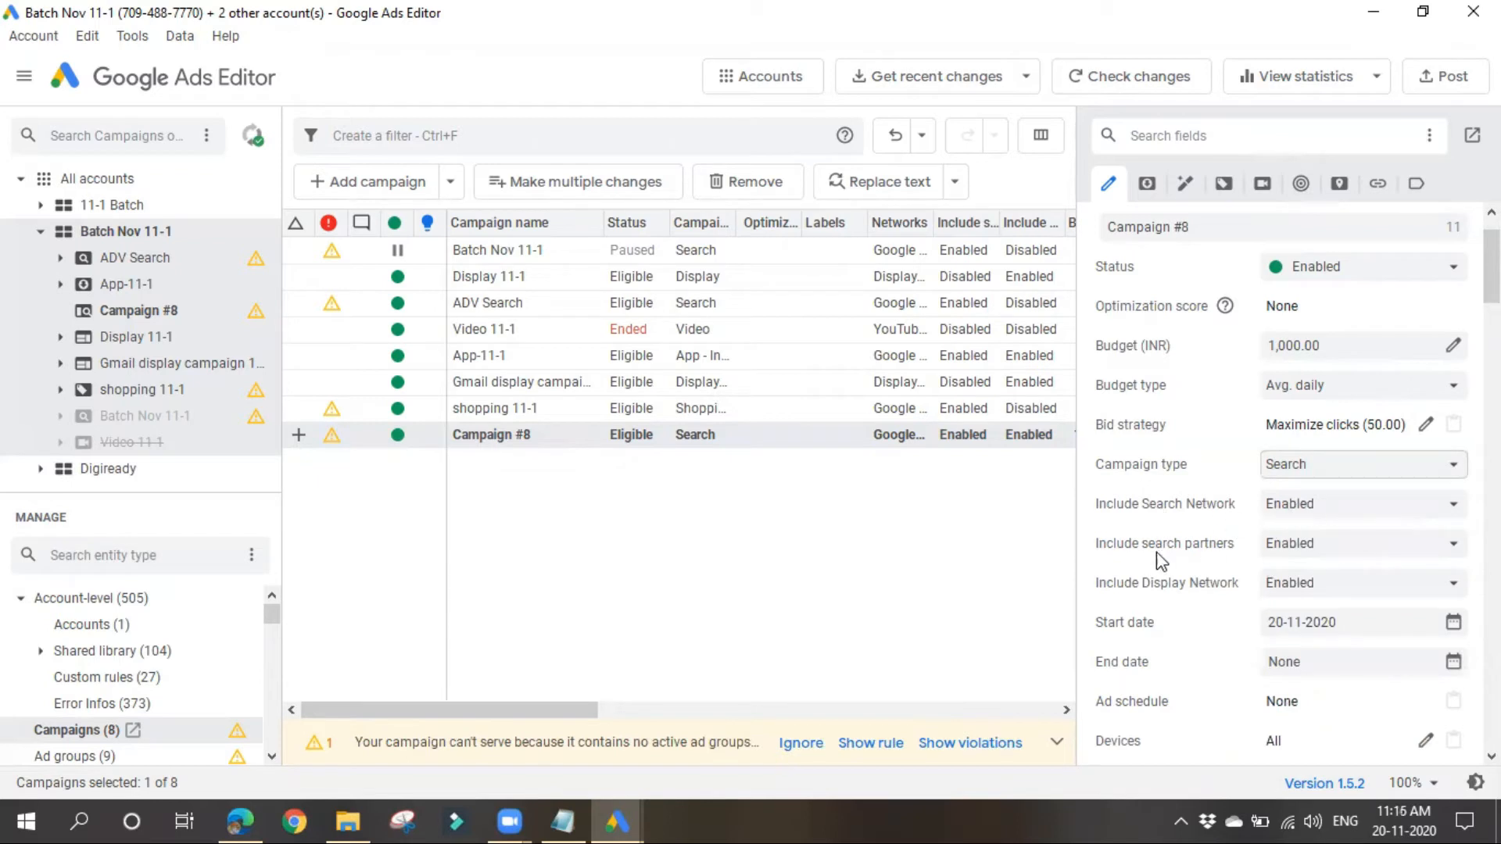
Step: Set both search partners and the Display Network to Disabled for the new campaign
{"action": "left_click", "coordinate": [1342, 556]}
{"action": "left_click", "coordinate": [1330, 588]}
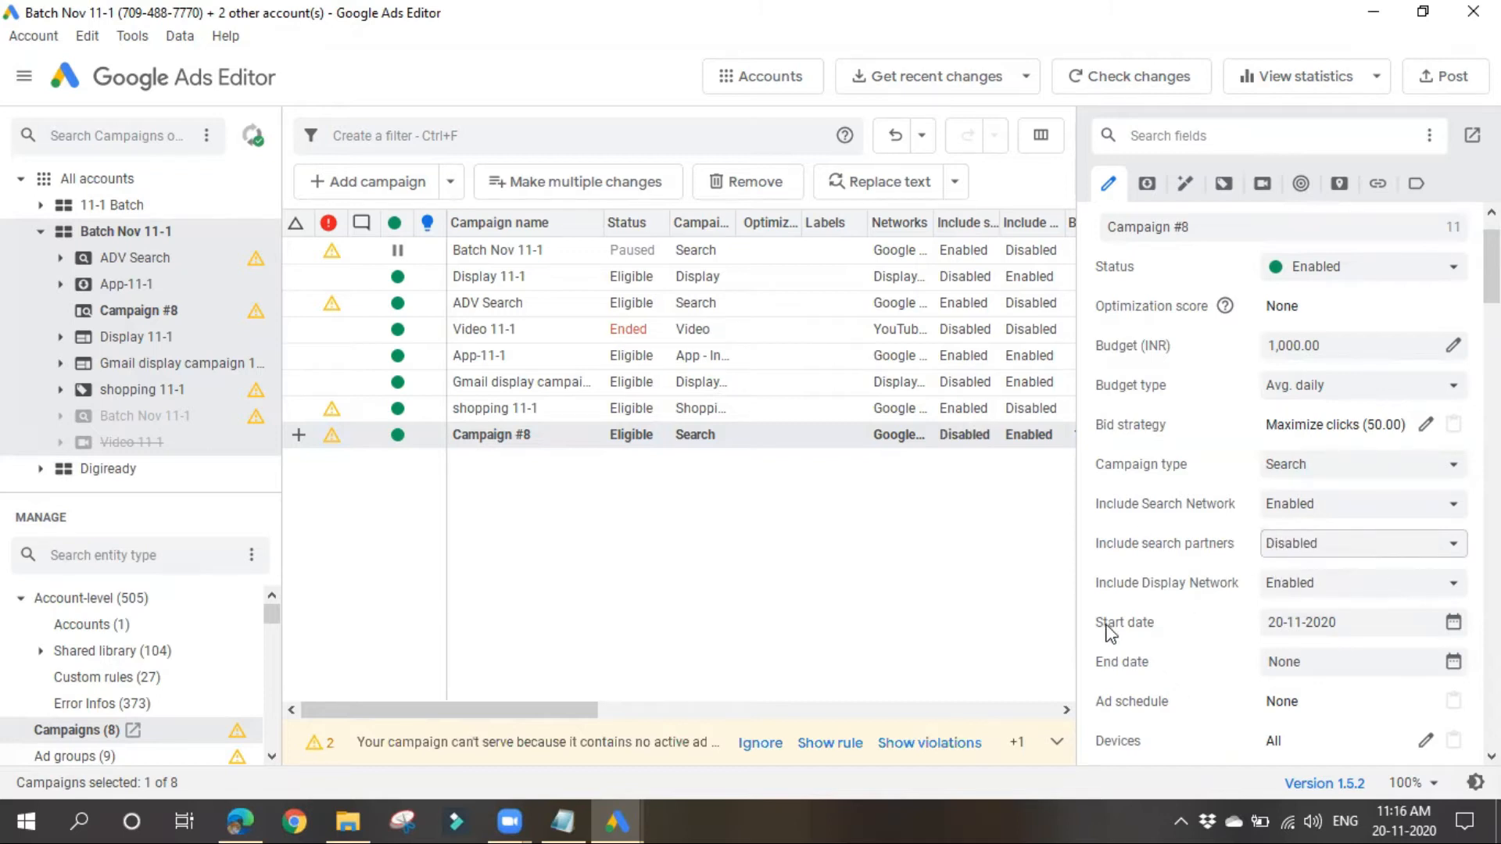
{"action": "left_click", "coordinate": [1312, 585]}
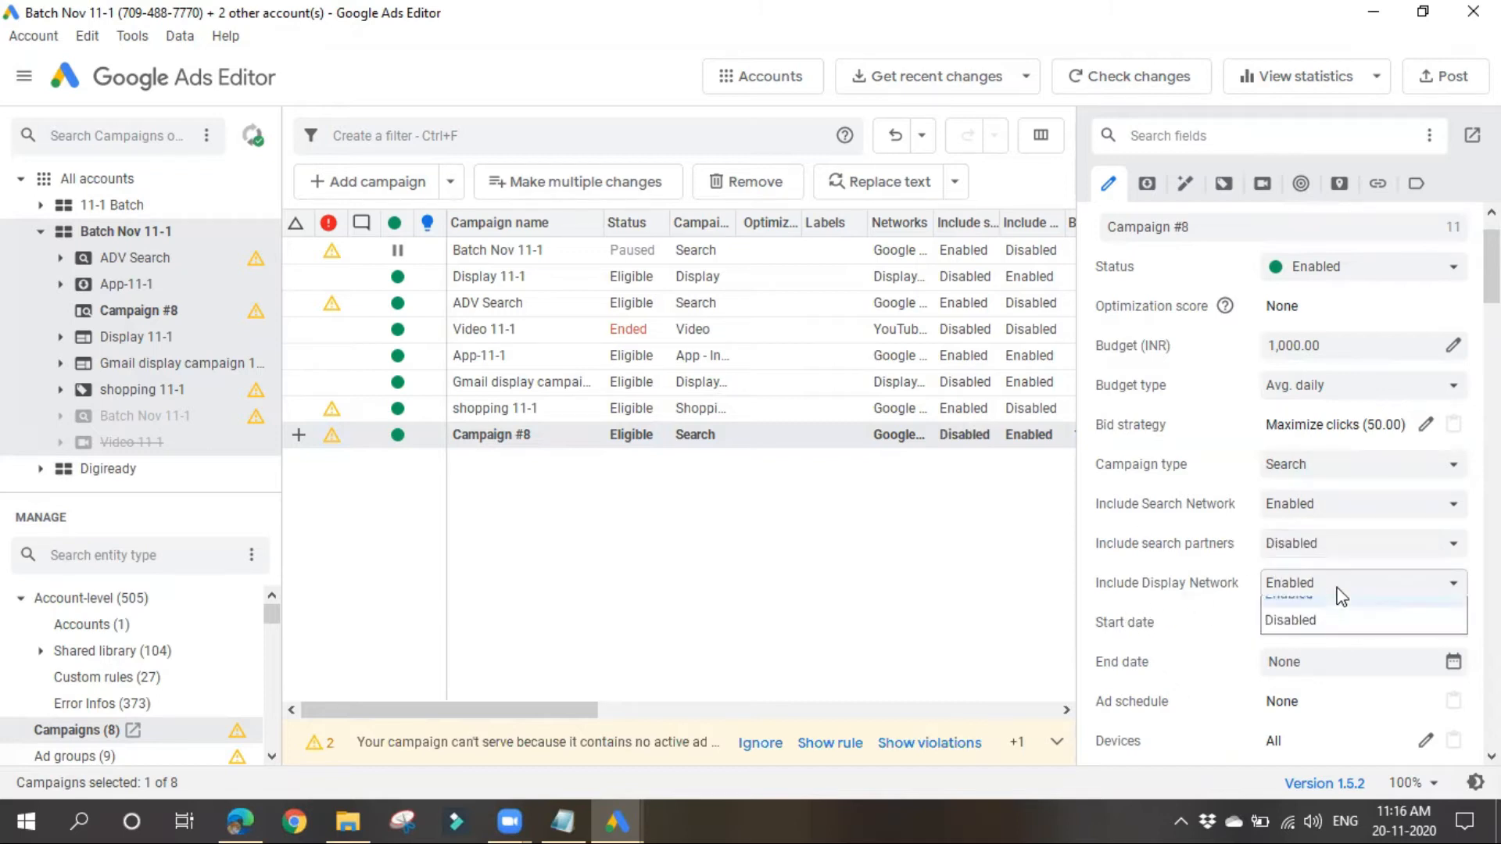
{"action": "left_click", "coordinate": [1332, 632]}
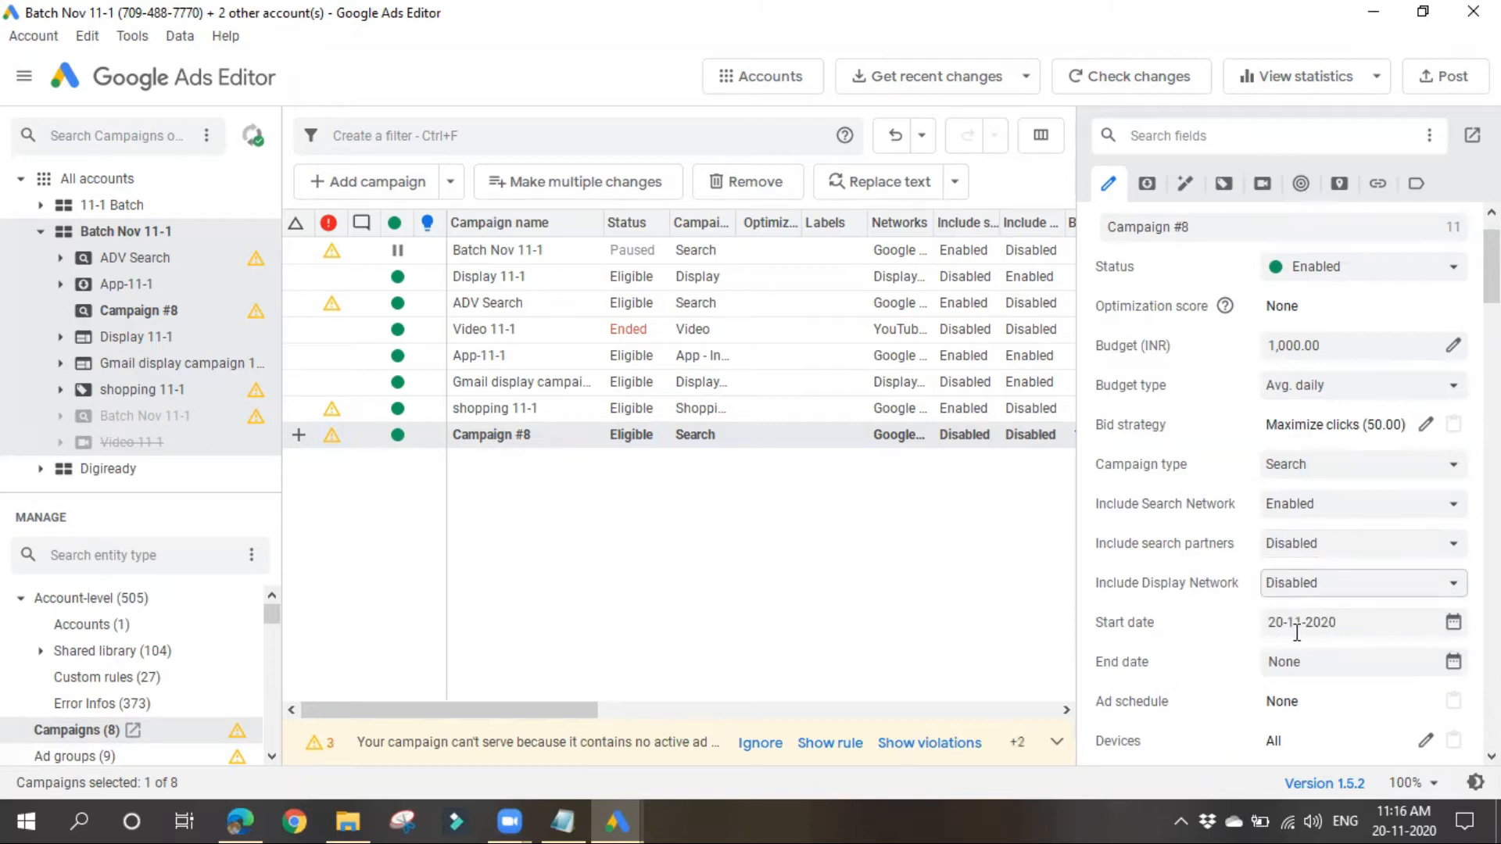
Step: Examine the new campaign's remaining settings, from schedule, devices and targeting to app, shopping, video, local and URL options
{"action": "scroll", "coordinate": [1297, 632], "scroll_direction": "down", "scroll_amount": 3}
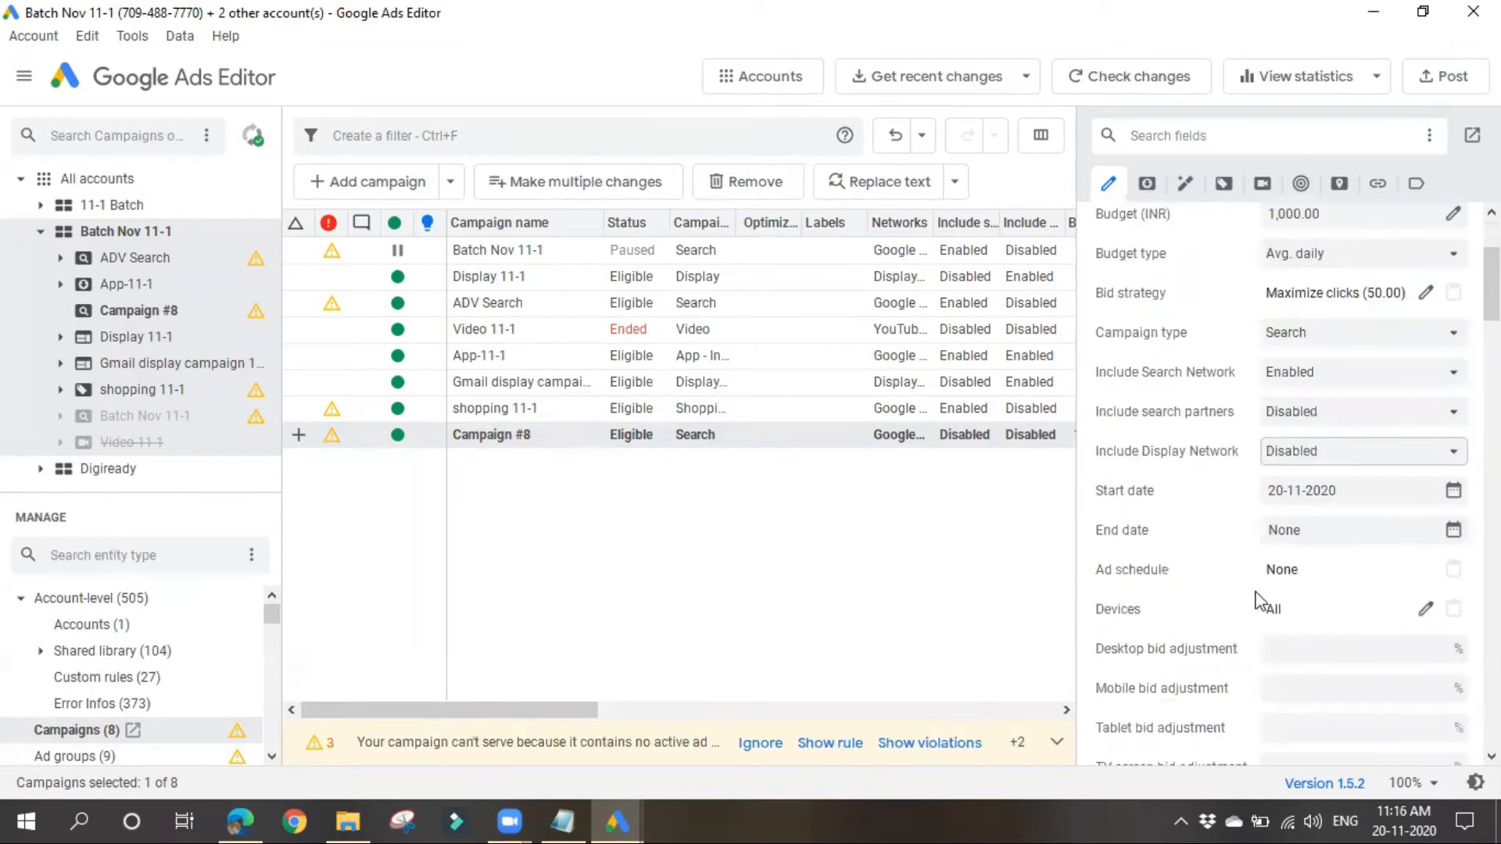
{"action": "scroll", "coordinate": [1212, 635], "scroll_direction": "down", "scroll_amount": 2}
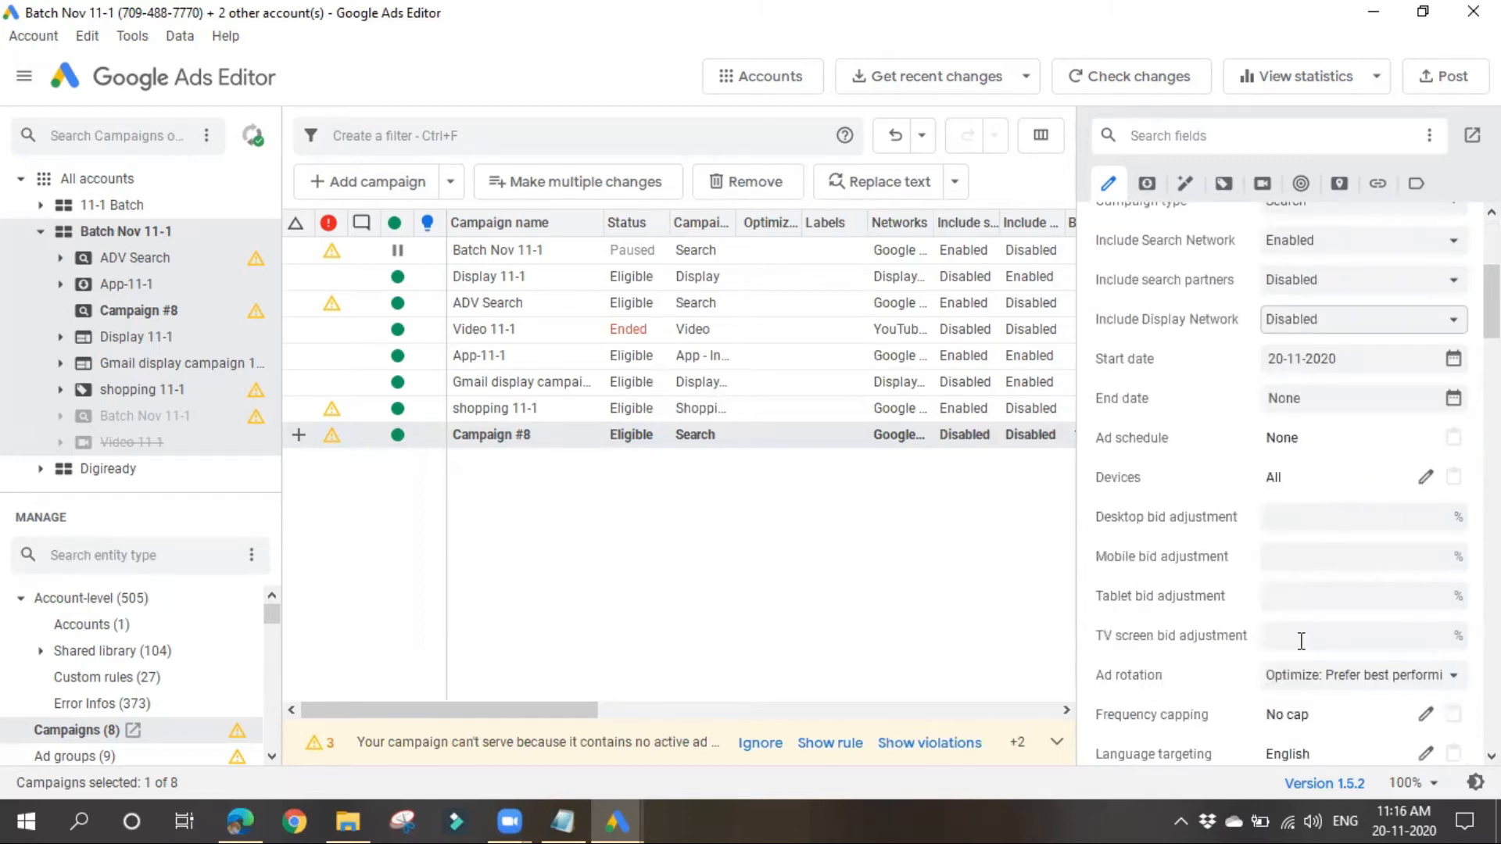
{"action": "scroll", "coordinate": [1204, 735], "scroll_direction": "down", "scroll_amount": 2}
{"action": "scroll", "coordinate": [1204, 735], "scroll_direction": "down", "scroll_amount": 4}
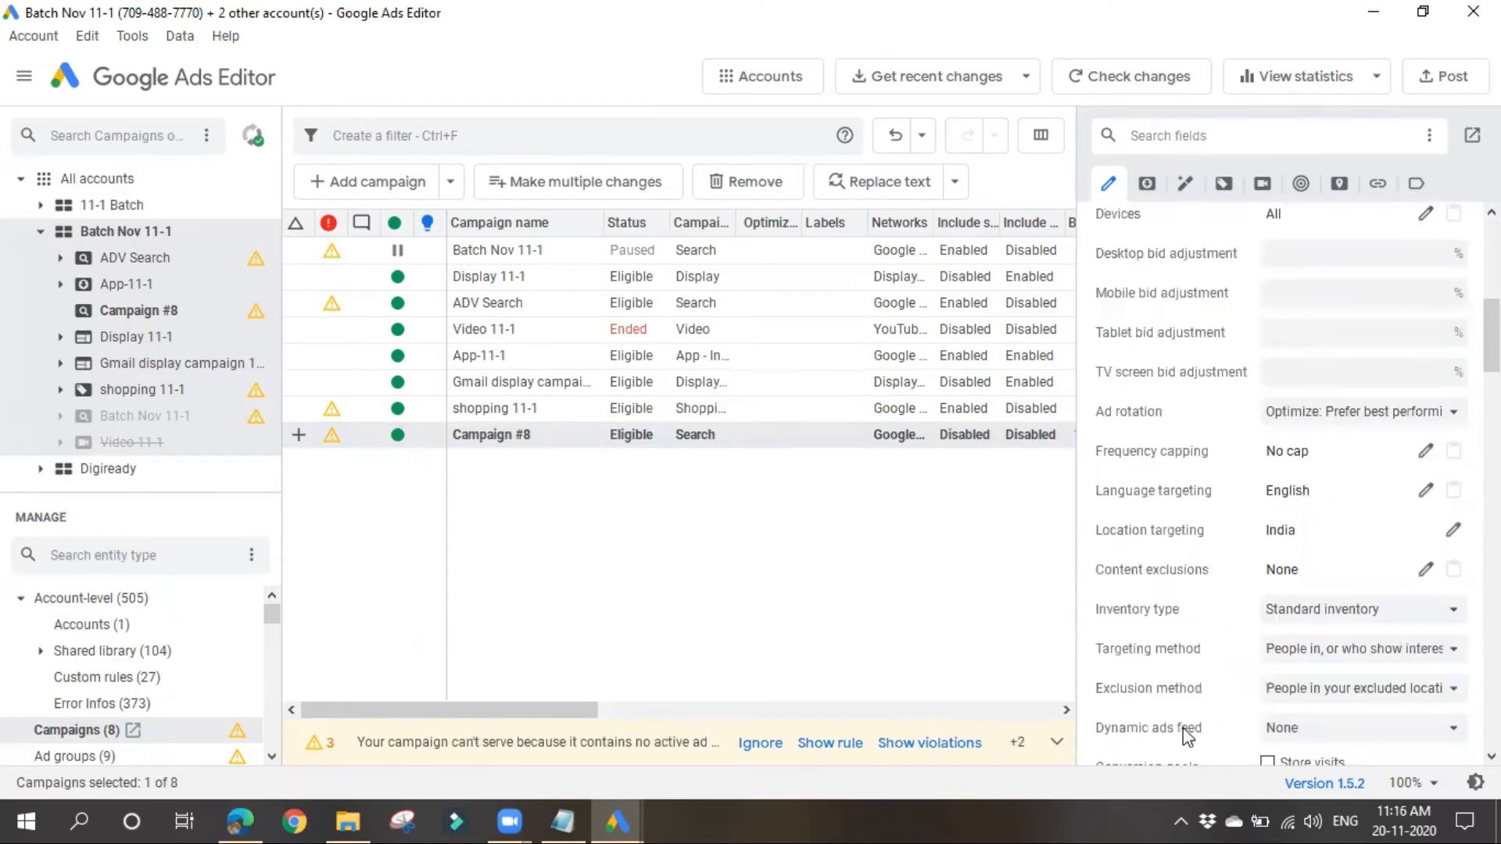
{"action": "scroll", "coordinate": [1179, 727], "scroll_direction": "up", "scroll_amount": 3}
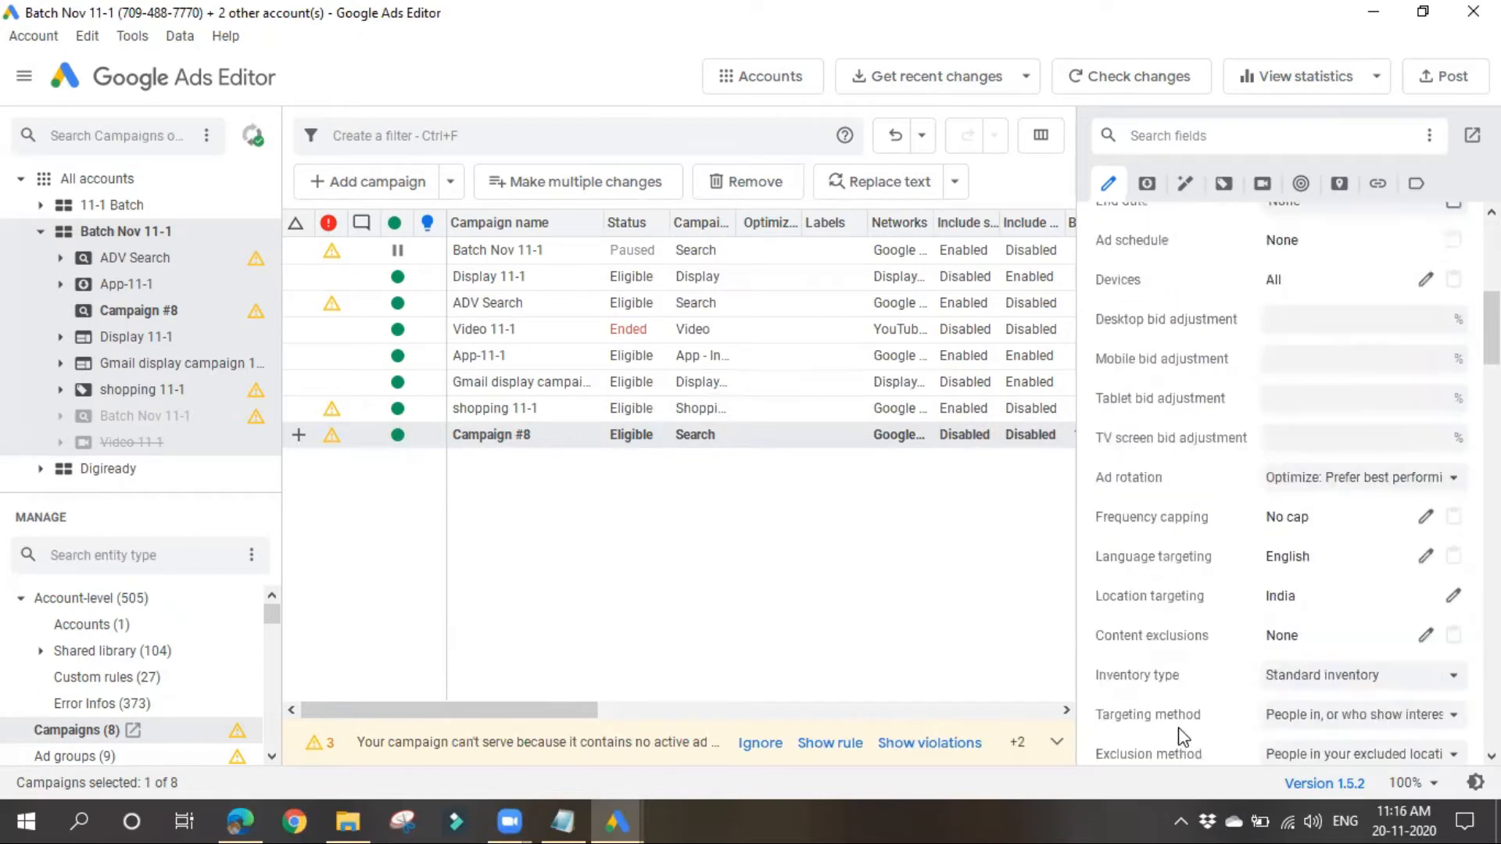
{"action": "scroll", "coordinate": [1183, 737], "scroll_direction": "up", "scroll_amount": 3}
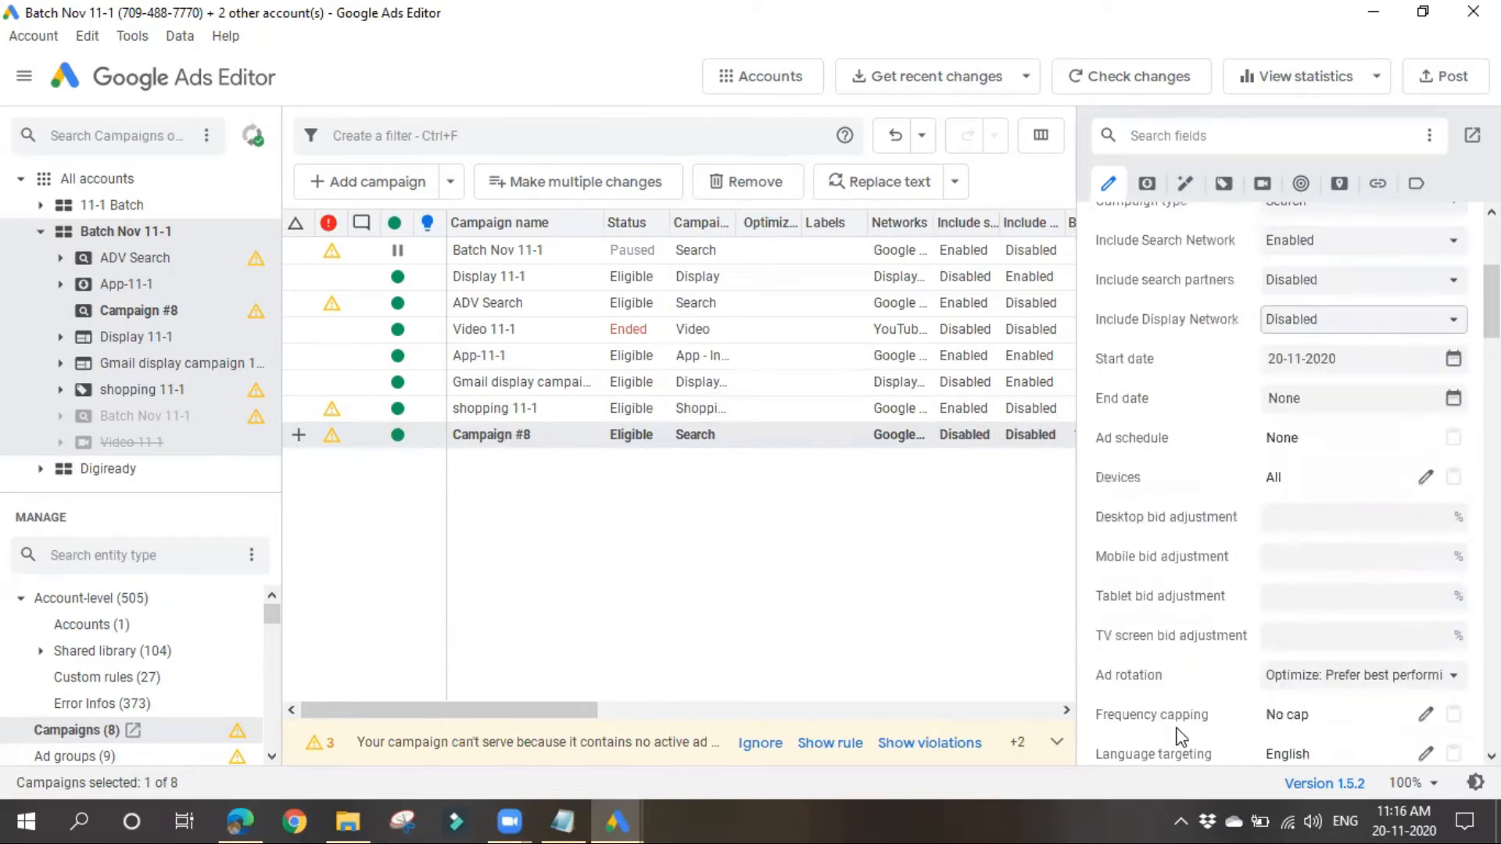
{"action": "scroll", "coordinate": [1191, 727], "scroll_direction": "up", "scroll_amount": 1}
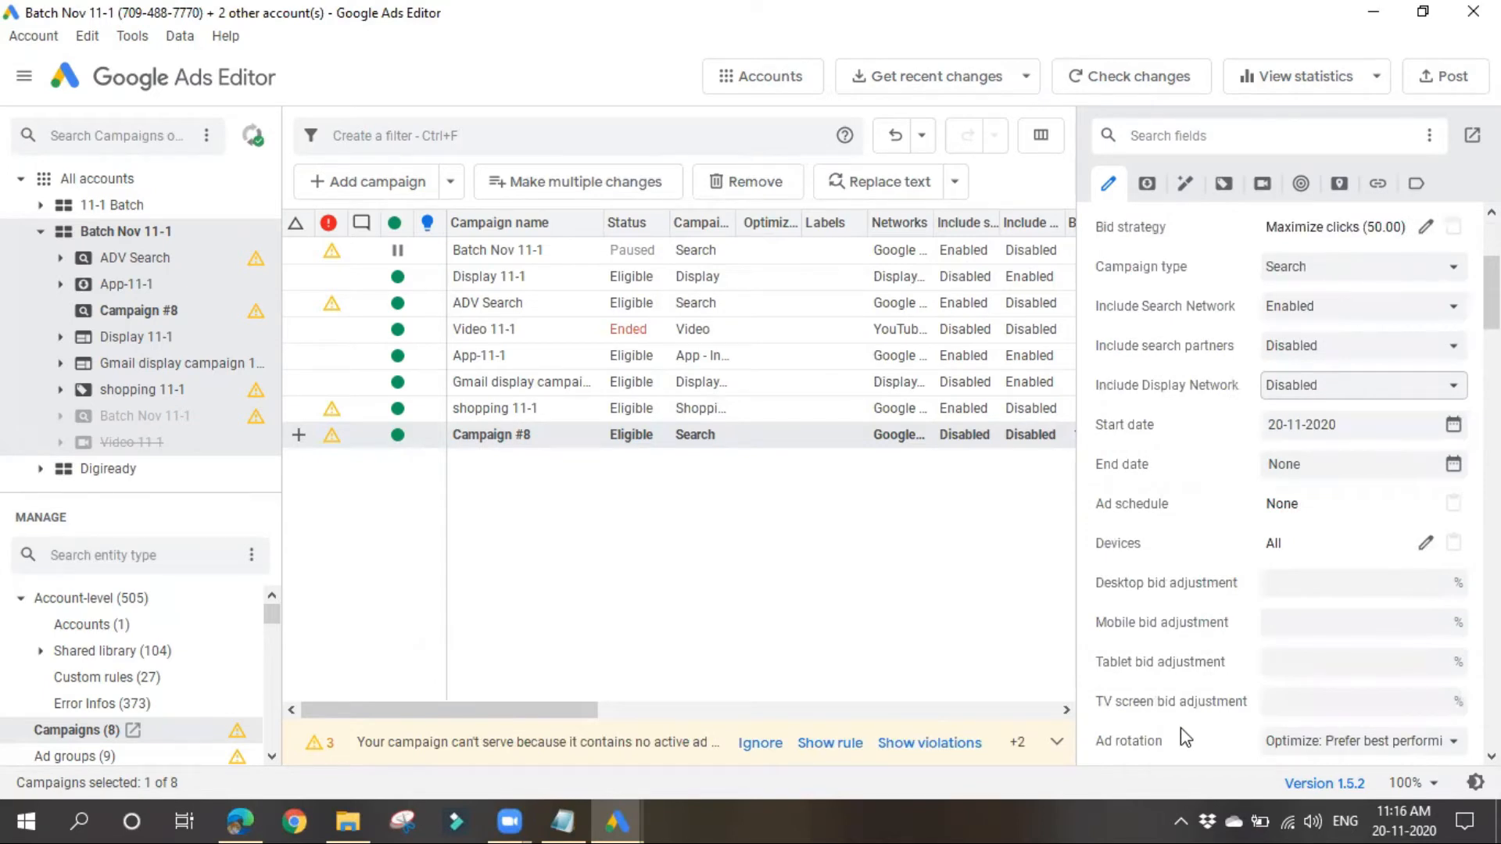
{"action": "scroll", "coordinate": [1186, 737], "scroll_direction": "down", "scroll_amount": 3}
{"action": "scroll", "coordinate": [1297, 695], "scroll_direction": "down", "scroll_amount": 6}
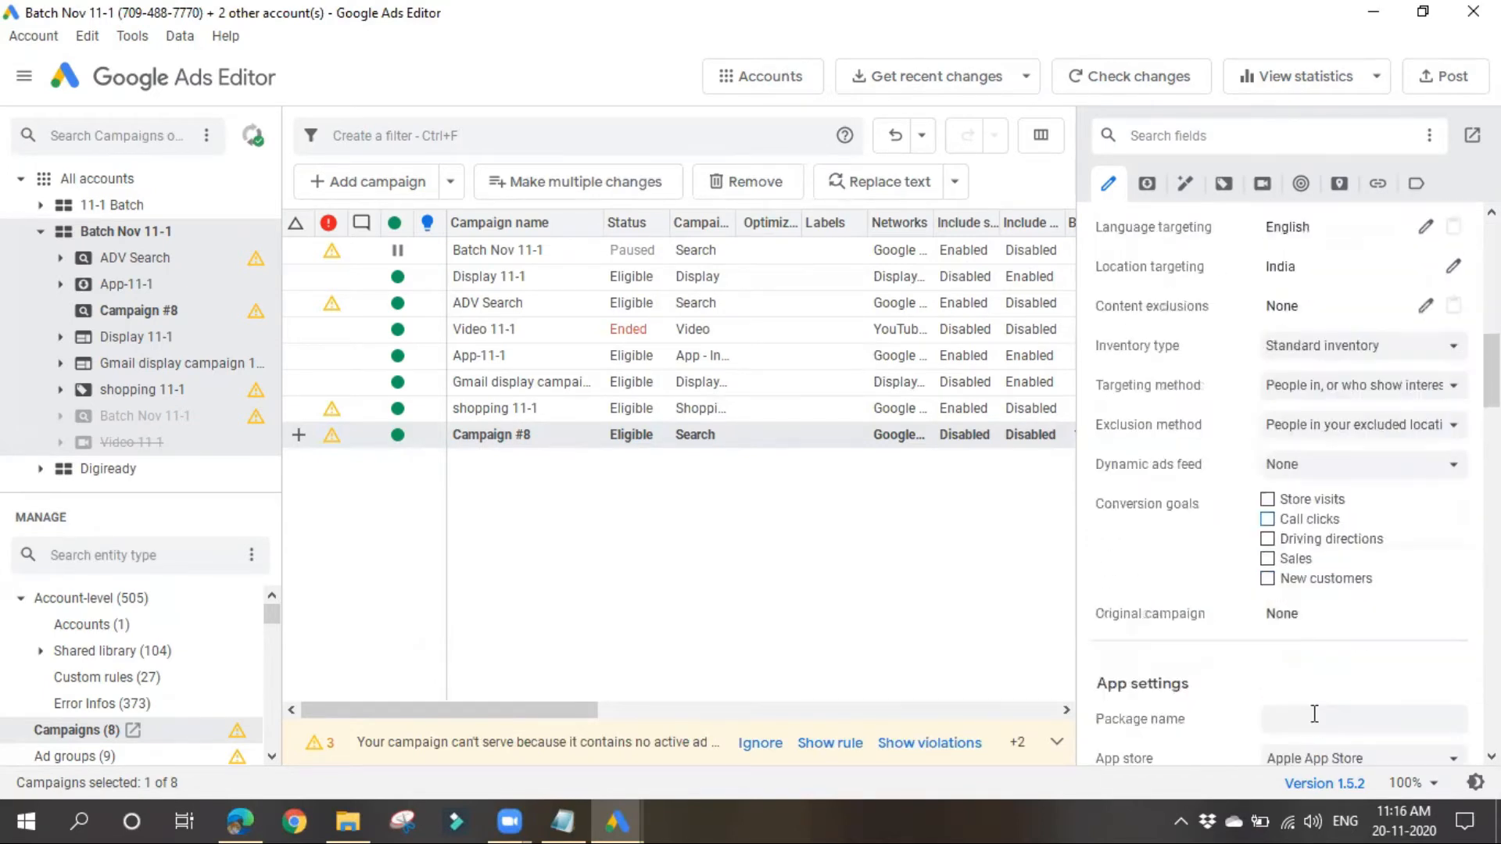
{"action": "scroll", "coordinate": [1189, 630], "scroll_direction": "down", "scroll_amount": 3}
{"action": "scroll", "coordinate": [1183, 633], "scroll_direction": "down", "scroll_amount": 3}
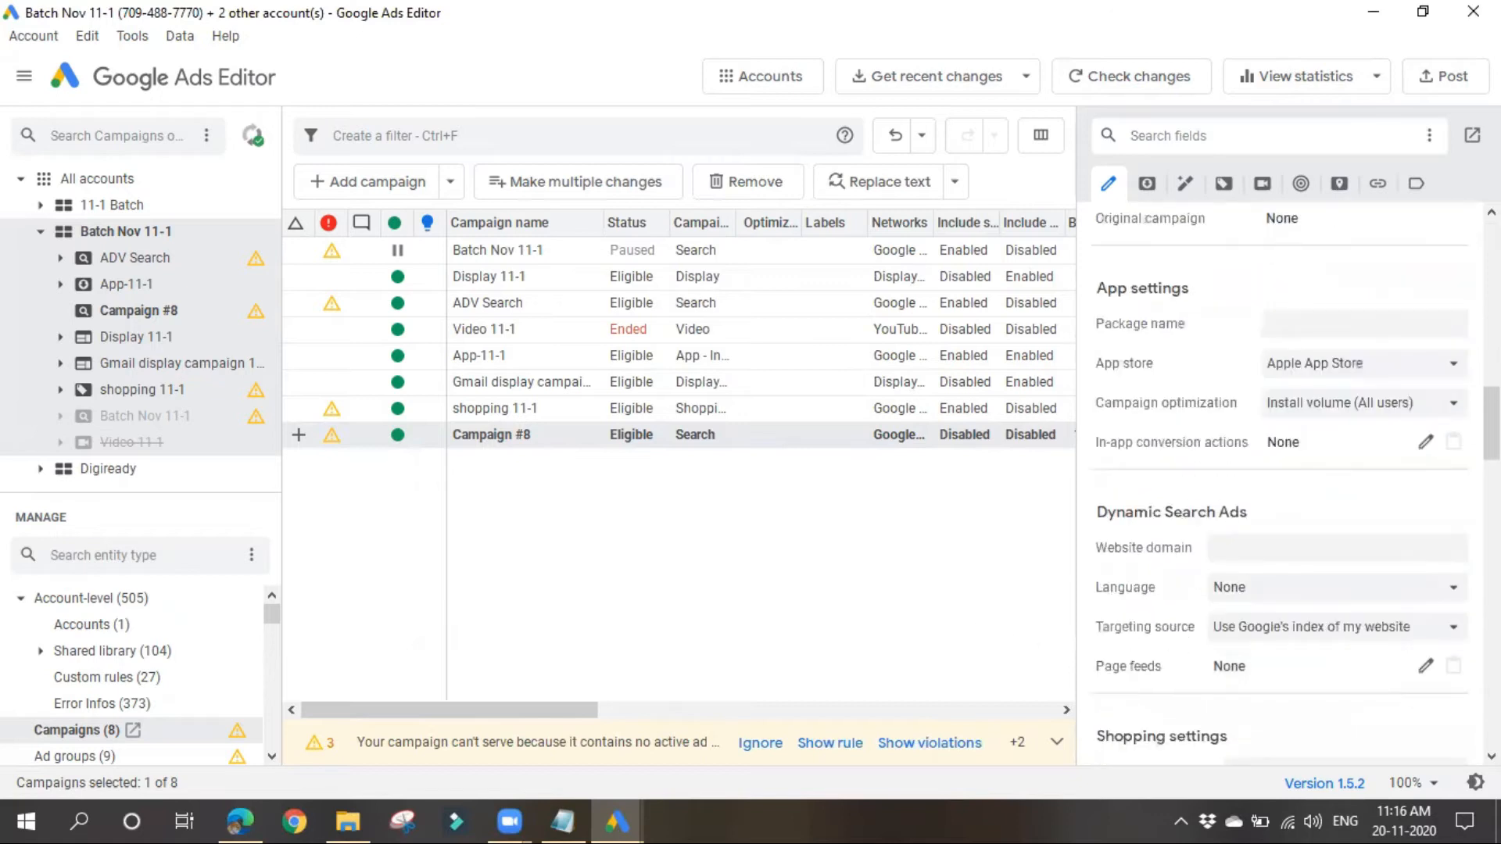
{"action": "scroll", "coordinate": [1173, 621], "scroll_direction": "down", "scroll_amount": 3}
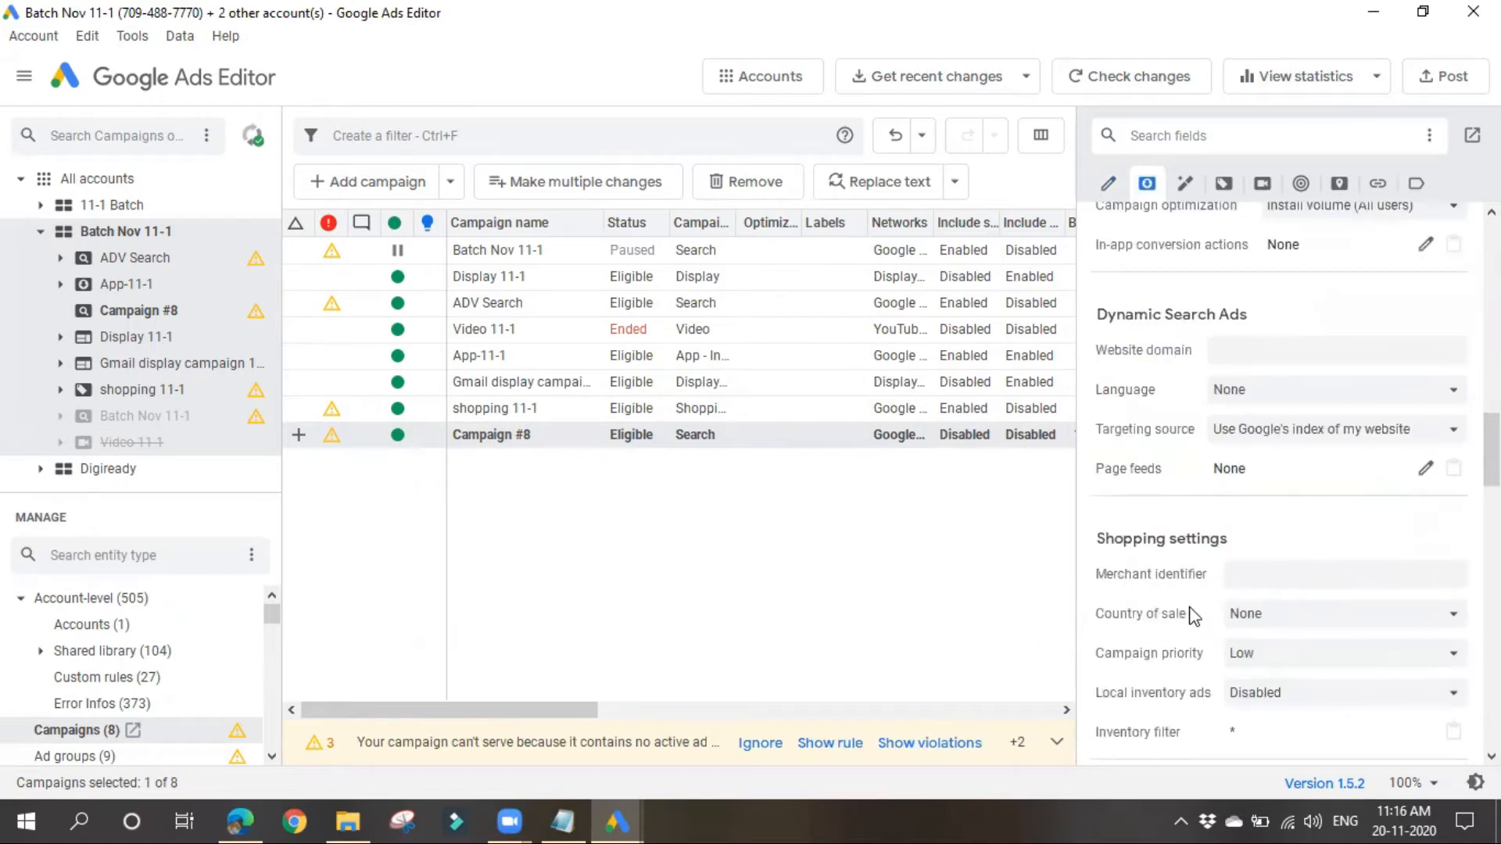
{"action": "scroll", "coordinate": [1194, 617], "scroll_direction": "down", "scroll_amount": 2}
{"action": "scroll", "coordinate": [1191, 629], "scroll_direction": "down", "scroll_amount": 6}
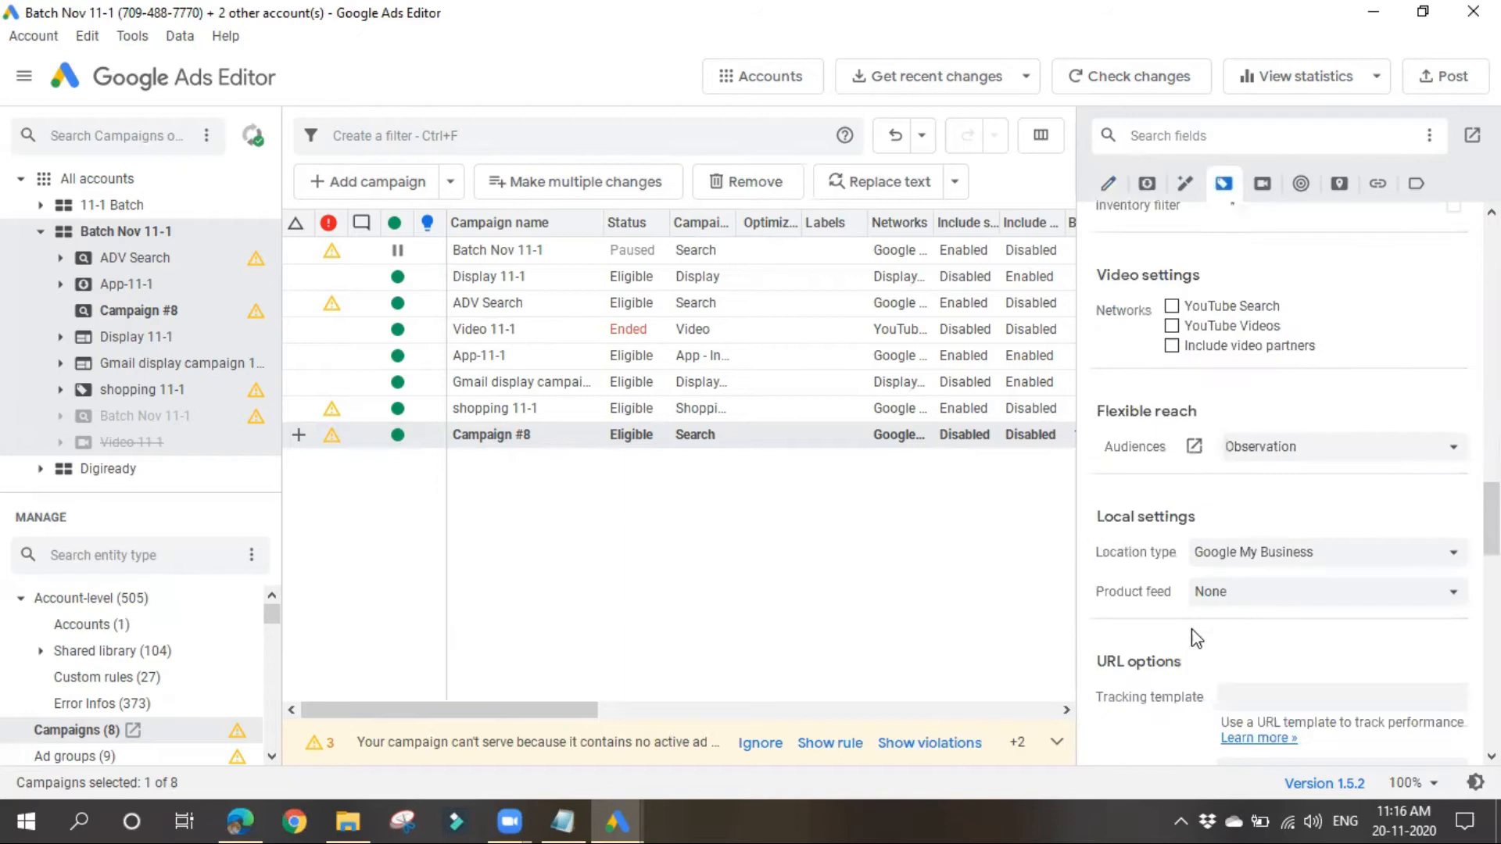
{"action": "scroll", "coordinate": [1216, 705], "scroll_direction": "up", "scroll_amount": 12}
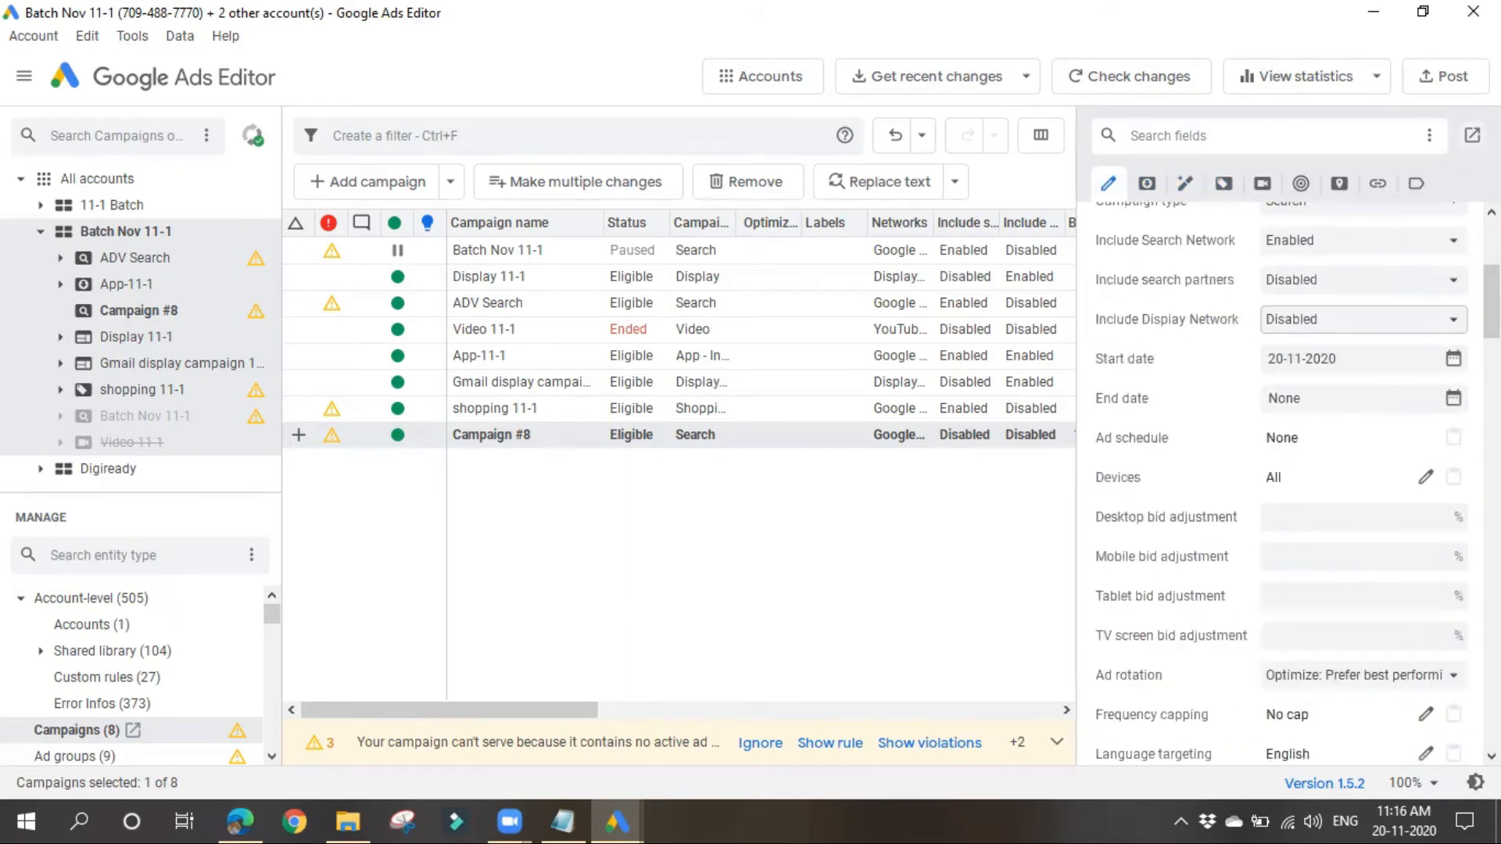
Step: Open the campaign's edit settings in a separate full-screen window, review the targeting and conversion goal fields, and close it
{"action": "left_click", "coordinate": [1472, 135]}
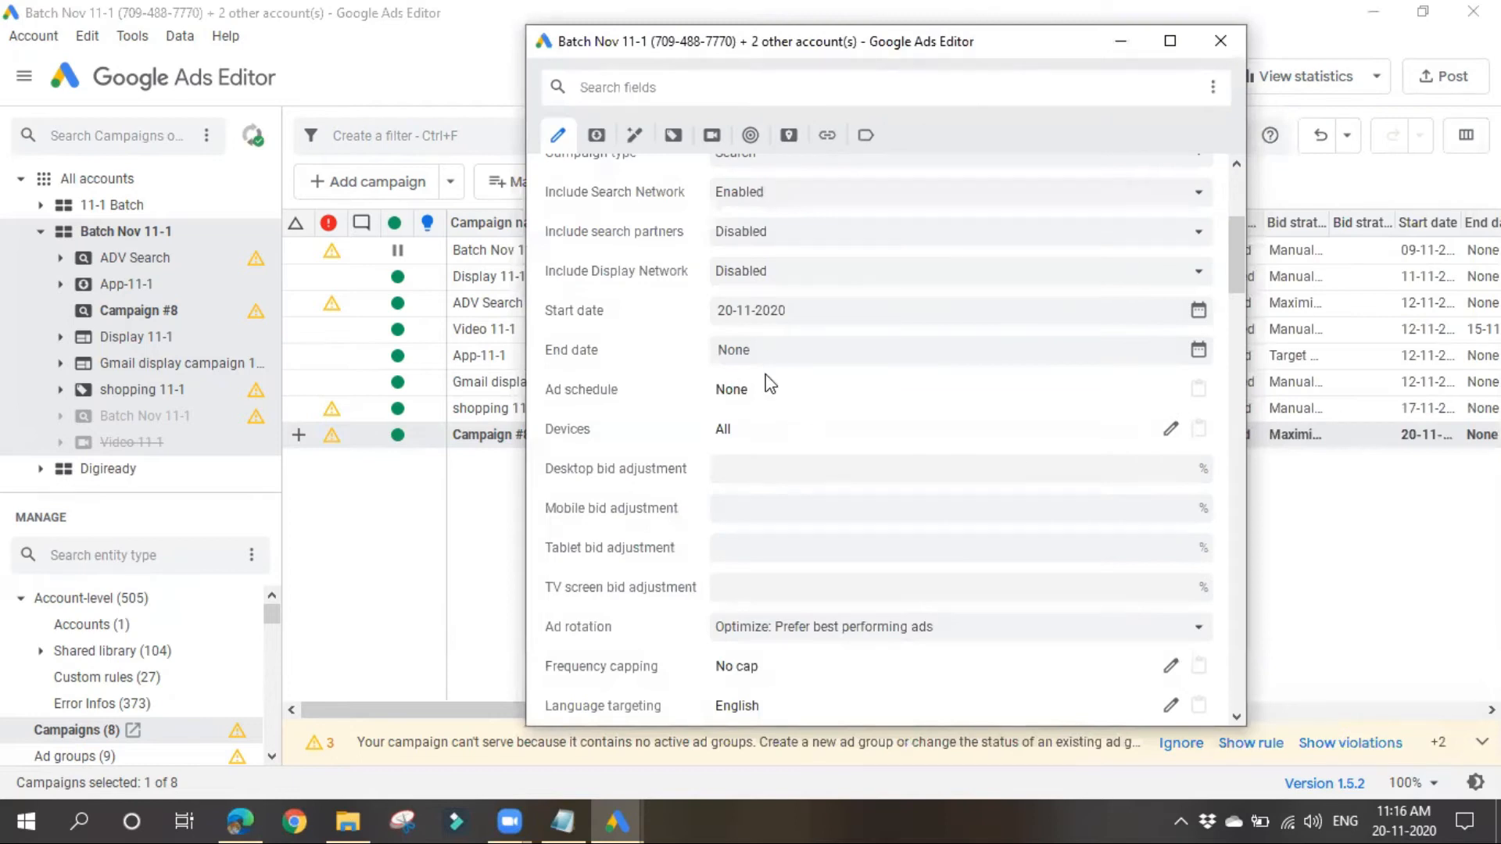
{"action": "left_click", "coordinate": [1170, 43]}
{"action": "scroll", "coordinate": [299, 539], "scroll_direction": "down", "scroll_amount": 5}
{"action": "scroll", "coordinate": [309, 561], "scroll_direction": "down", "scroll_amount": 3}
{"action": "scroll", "coordinate": [321, 567], "scroll_direction": "up", "scroll_amount": 4}
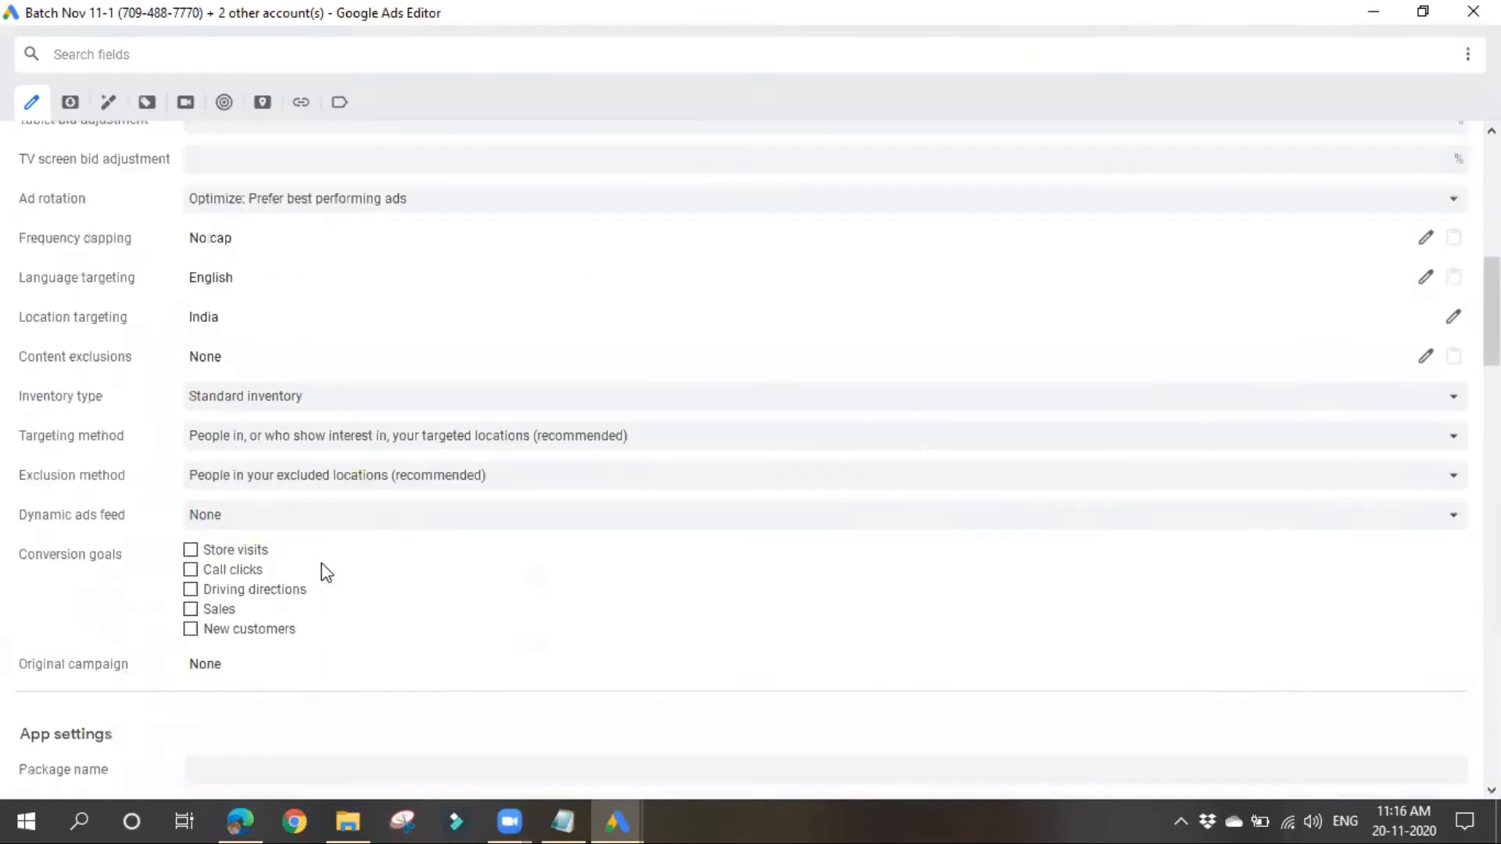
{"action": "left_click", "coordinate": [1419, 24]}
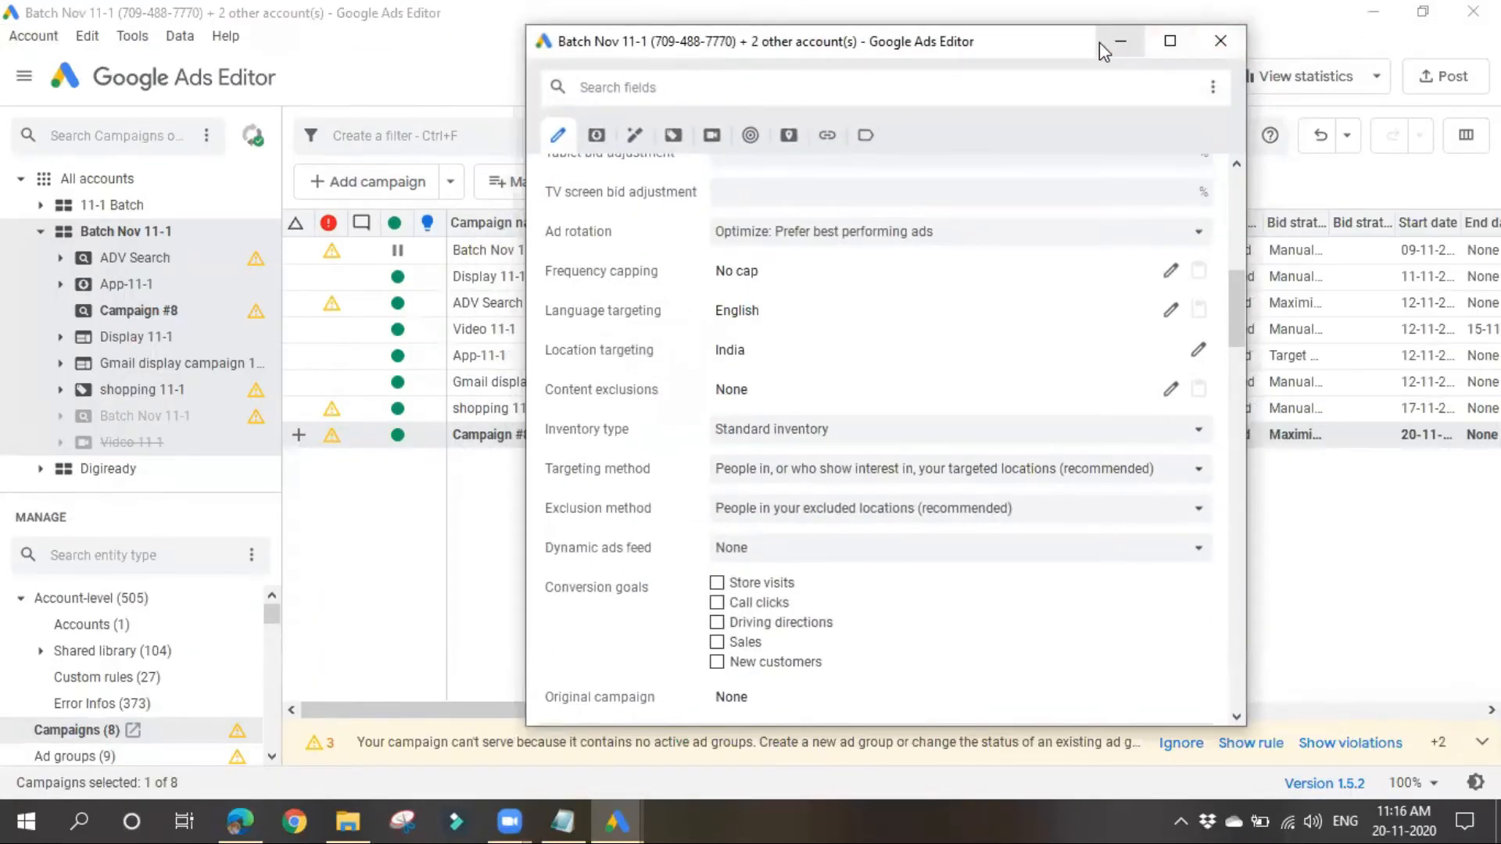
{"action": "left_click_drag", "start_coordinate": [1018, 44], "coordinate": [1497, 45]}
{"action": "left_click", "coordinate": [1474, 17]}
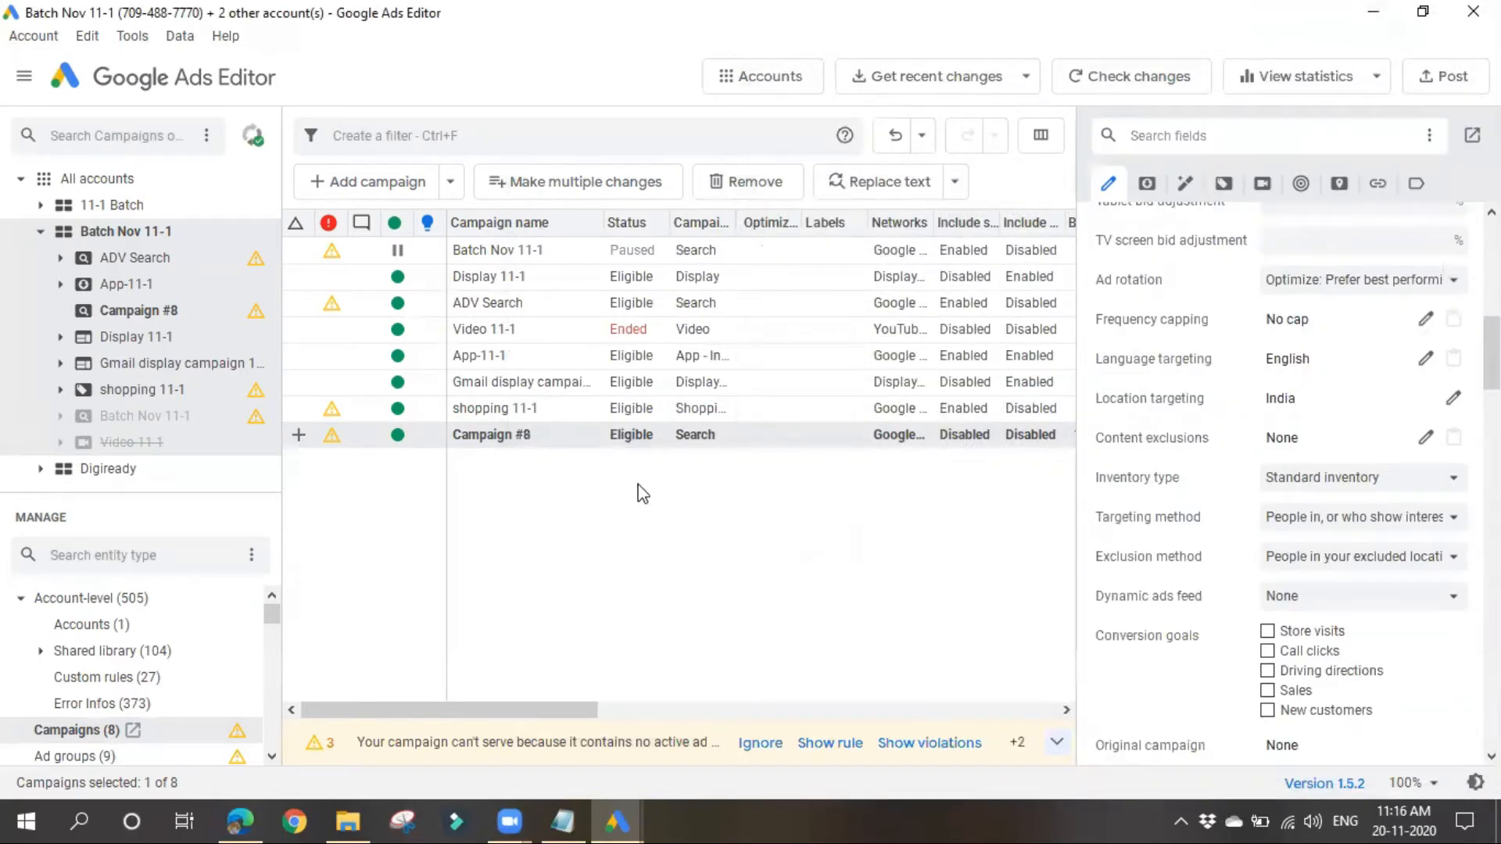
Step: Rename the new campaign as Campaign 11-1
{"action": "scroll", "coordinate": [1186, 577], "scroll_direction": "up", "scroll_amount": 3}
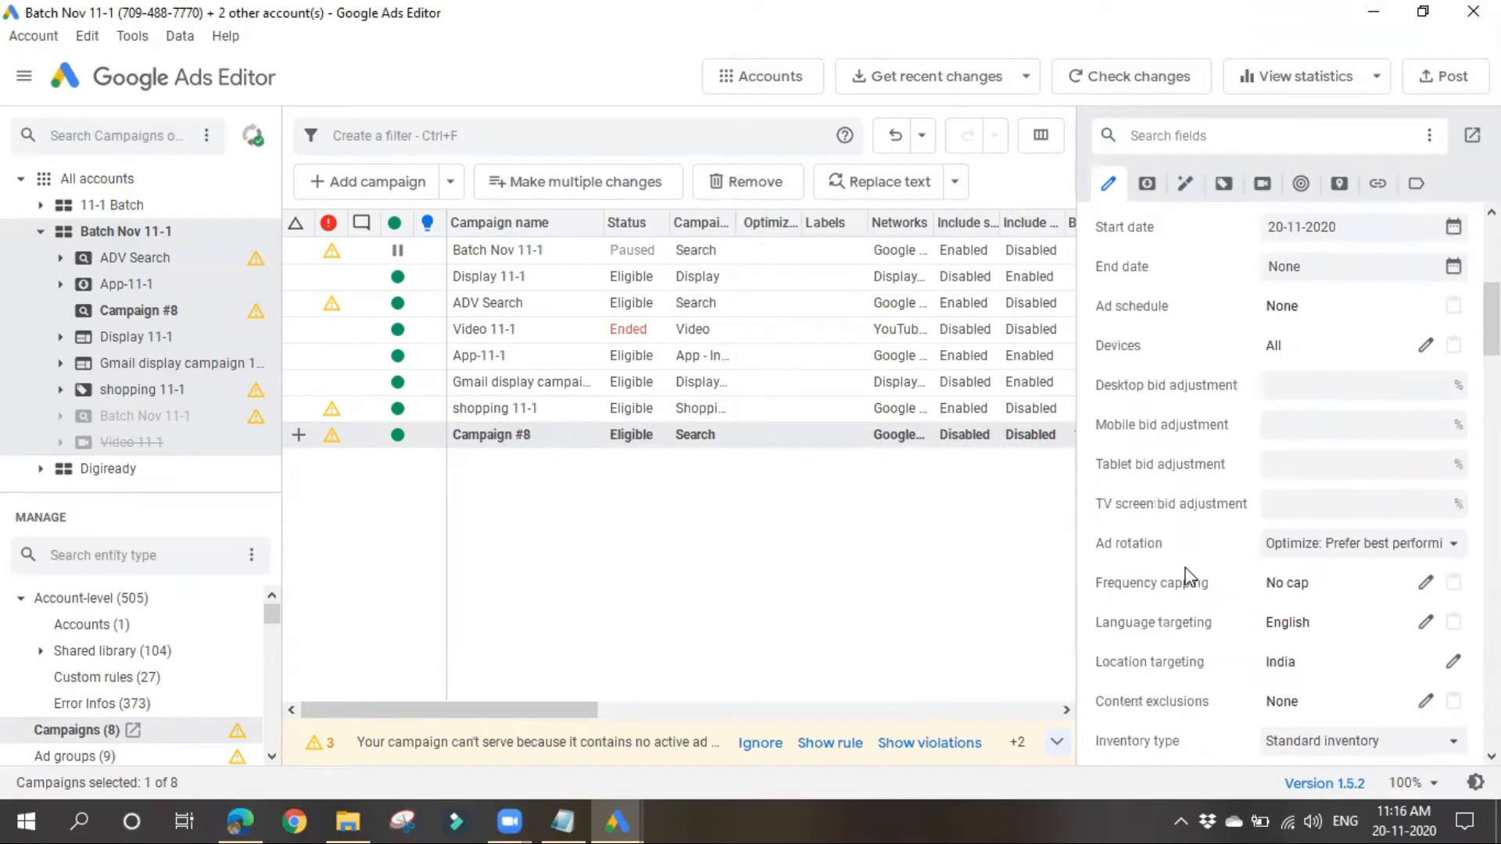
{"action": "scroll", "coordinate": [1204, 618], "scroll_direction": "up", "scroll_amount": 5}
{"action": "left_click", "coordinate": [1195, 293]}
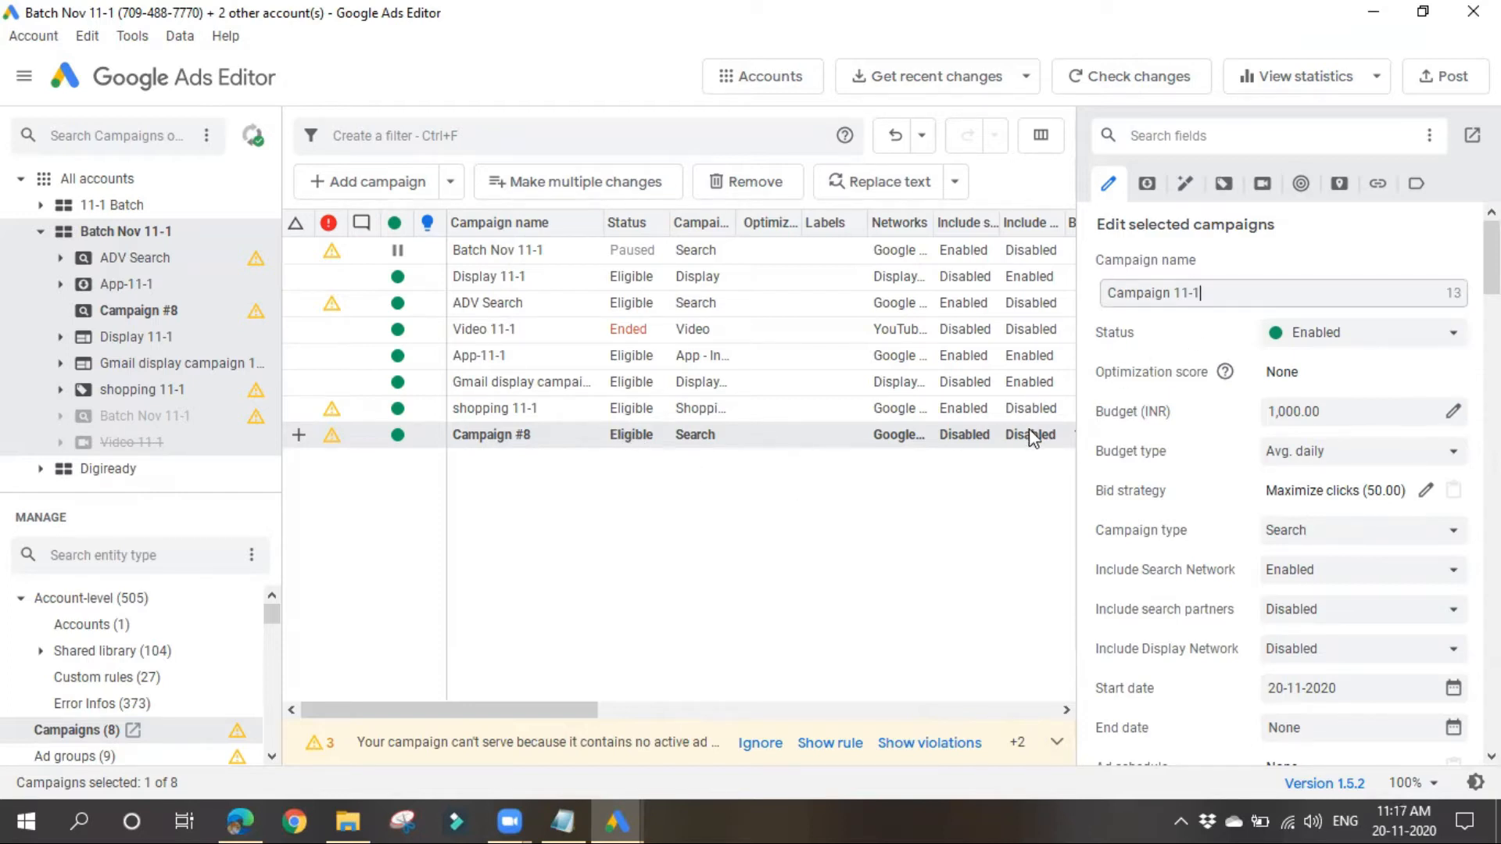
{"action": "left_click", "coordinate": [654, 454]}
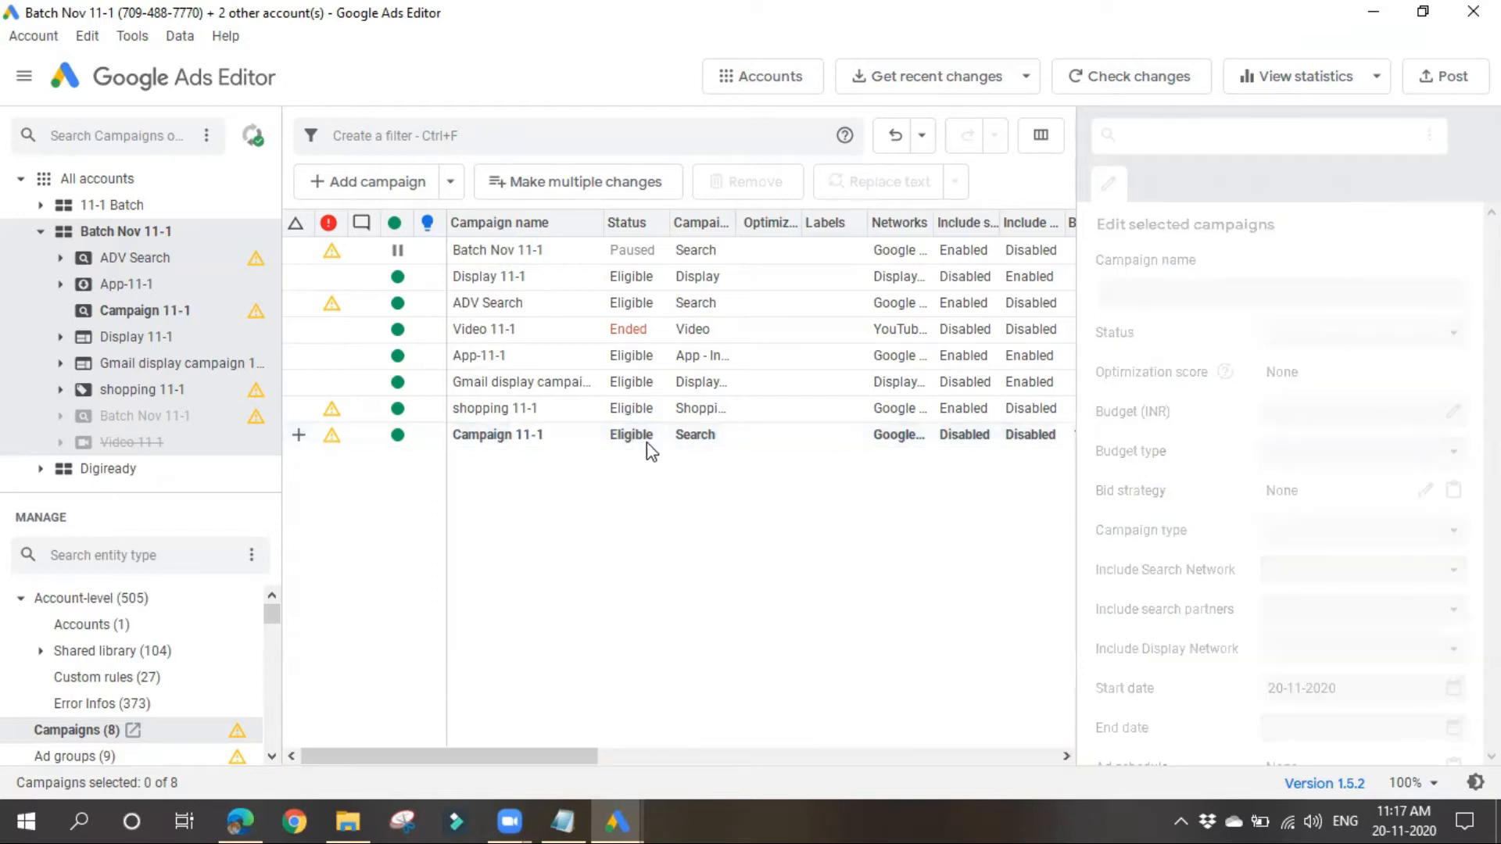
Step: Open Campaign 11-1 and add an ad group named Ad group 10
{"action": "left_click", "coordinate": [564, 446]}
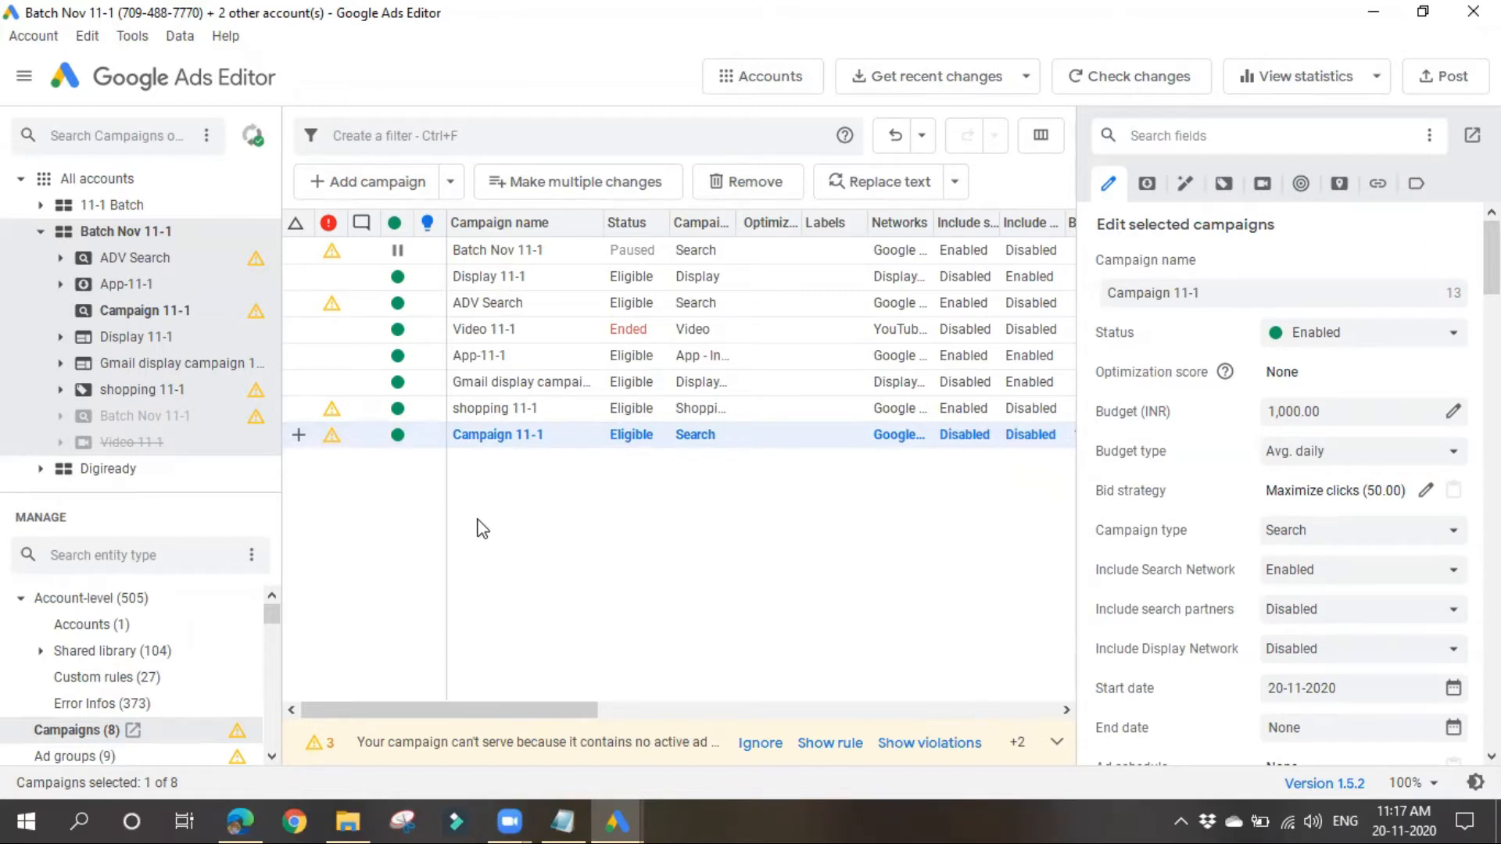
{"action": "double_click", "coordinate": [527, 436]}
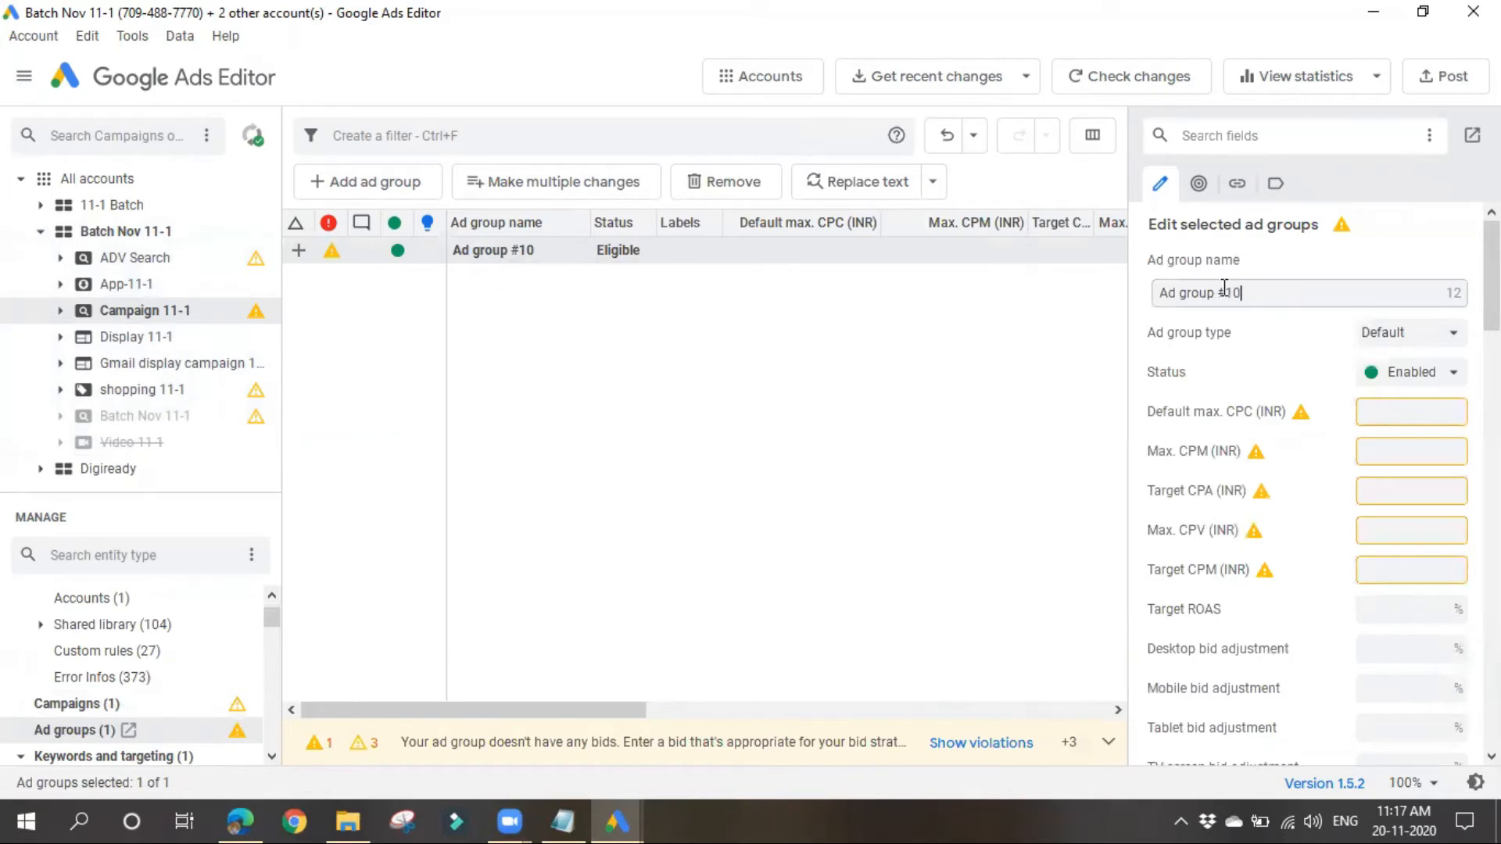
{"action": "left_click_drag", "start_coordinate": [1217, 292], "coordinate": [1253, 292]}
{"action": "type", "text": "11-1"}
{"action": "left_click_drag", "start_coordinate": [1217, 292], "coordinate": [1277, 292]}
{"action": "type", "text": "10"}
Step: Review the available ad group types for Ad group 10, keeping the type at Default
{"action": "left_click", "coordinate": [1452, 334]}
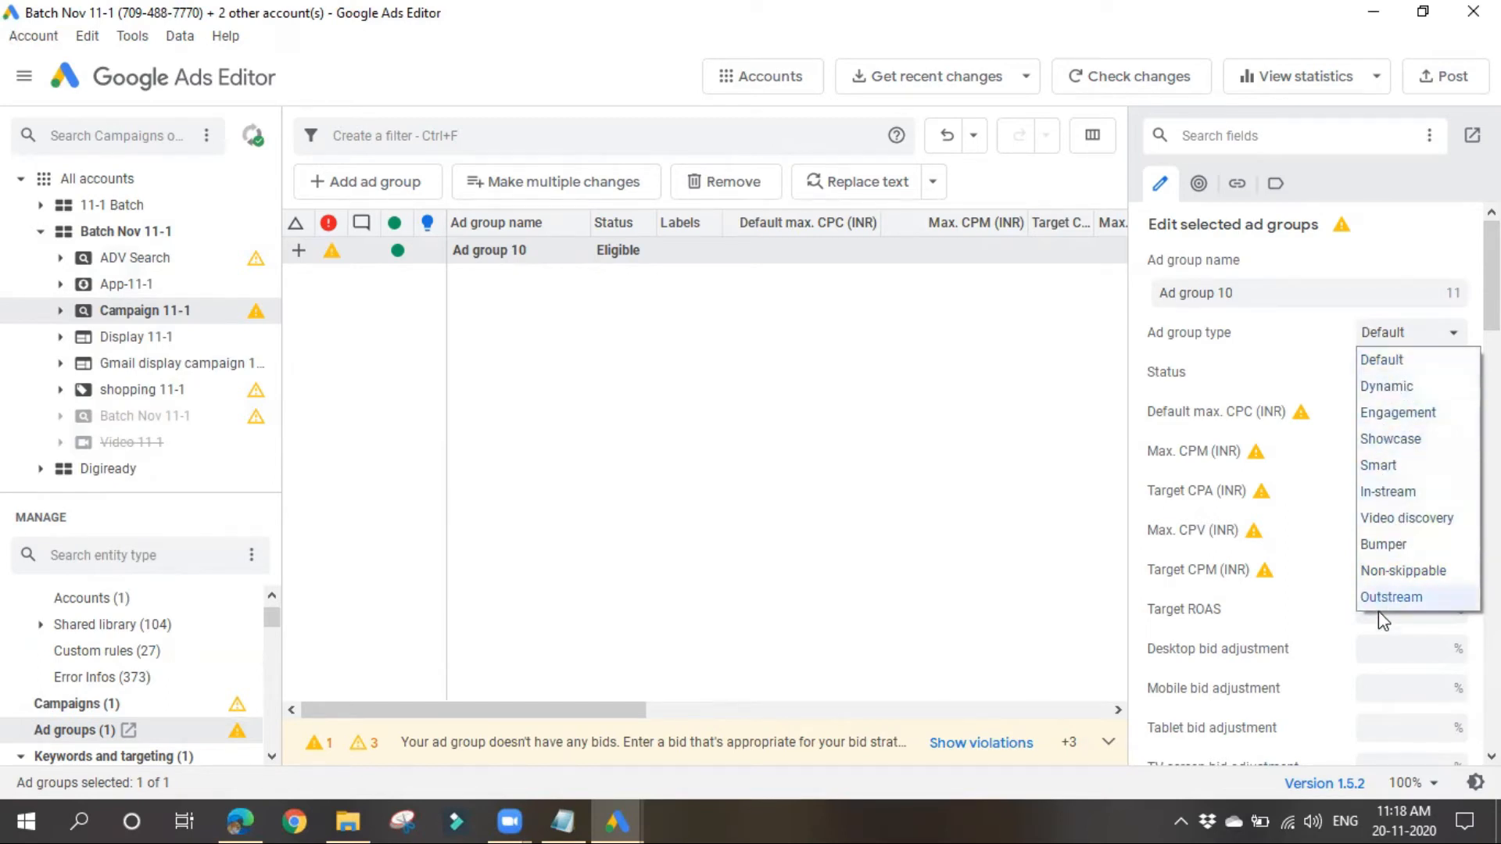
{"action": "left_click", "coordinate": [1077, 460]}
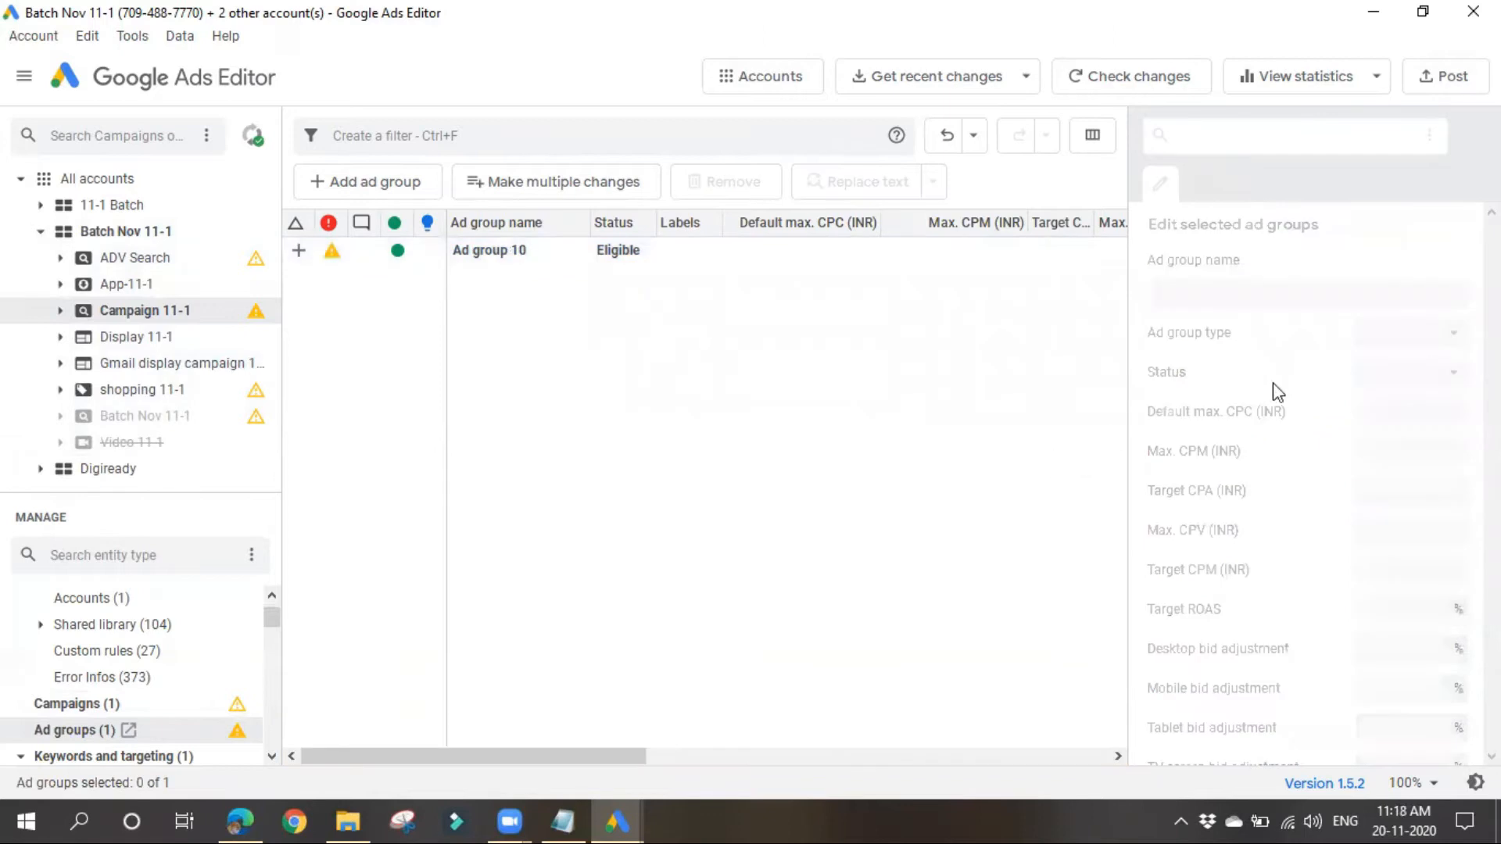
{"action": "left_click", "coordinate": [674, 256]}
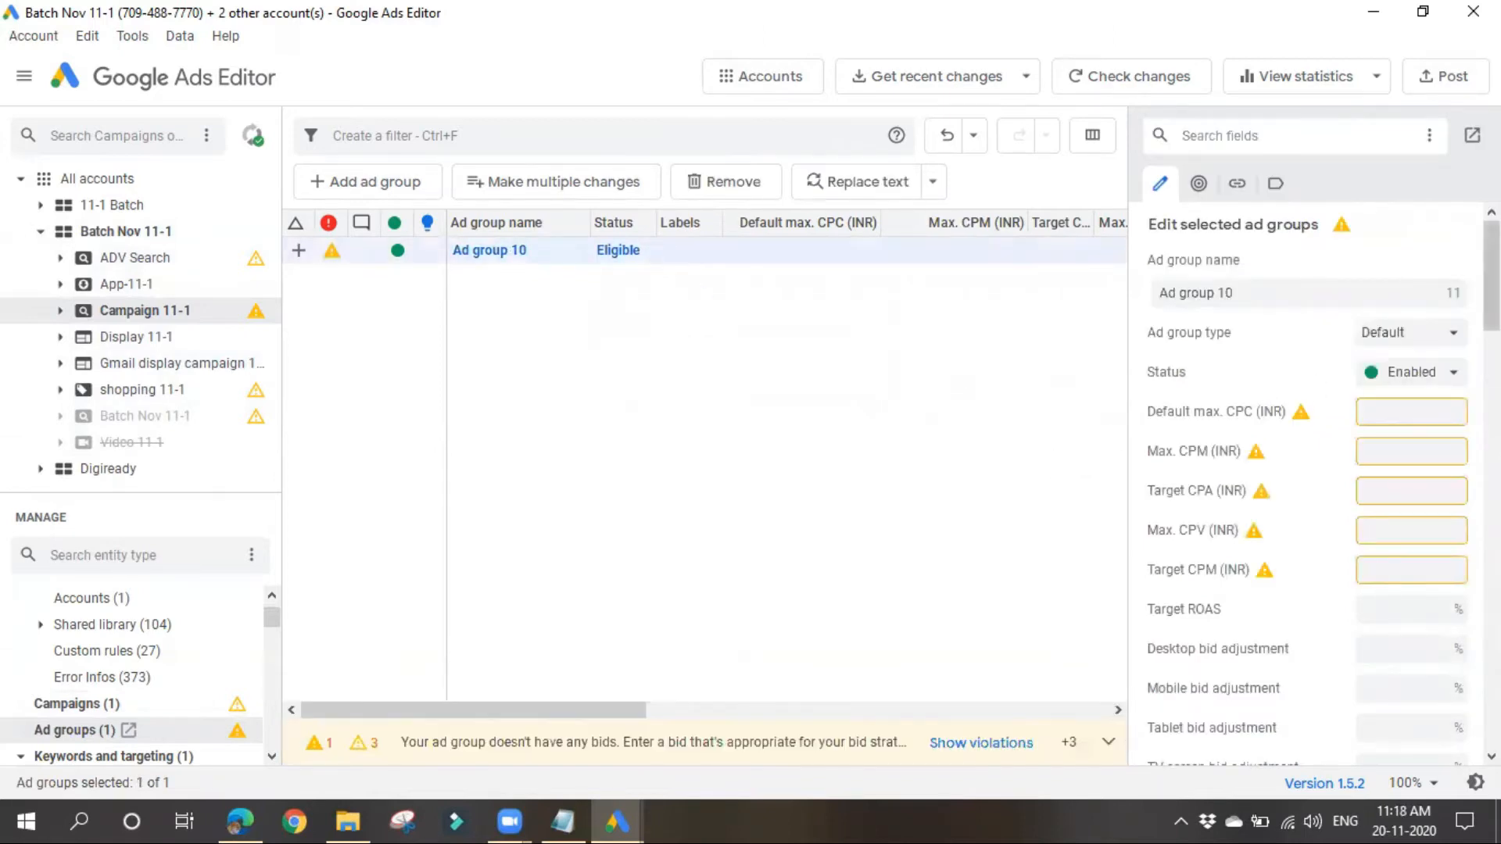
Step: Check the status options of Ad group 10 and set its default max. CPC to 10 INR
{"action": "left_click", "coordinate": [1414, 372]}
{"action": "left_click", "coordinate": [1219, 392]}
{"action": "left_click", "coordinate": [1374, 408]}
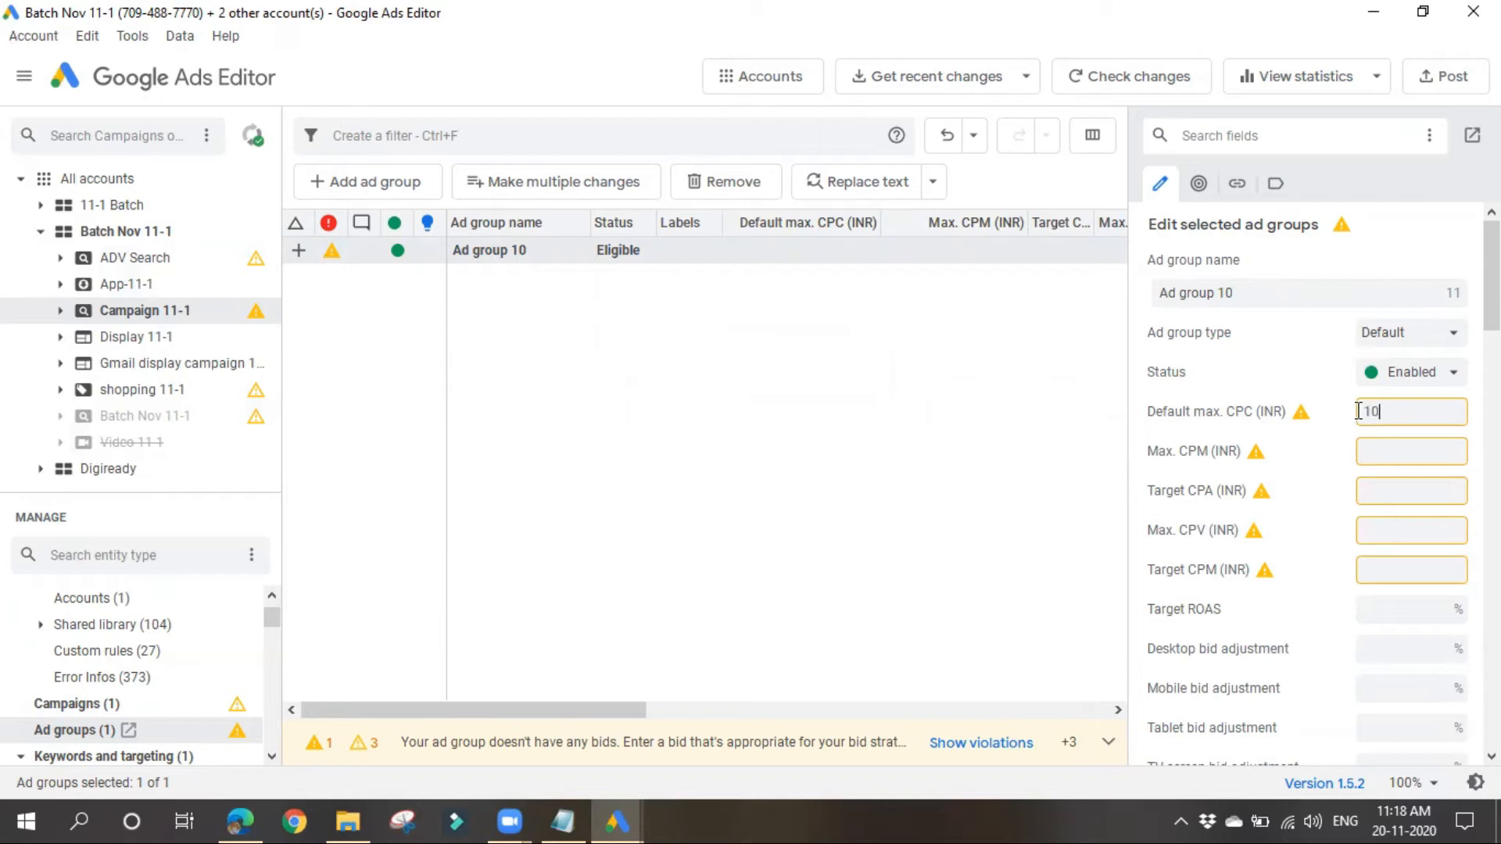
Step: Review the bid, bid adjustment, targeting expansion and ad rotation settings of Ad group 10
{"action": "left_click_drag", "start_coordinate": [1172, 458], "coordinate": [1216, 531]}
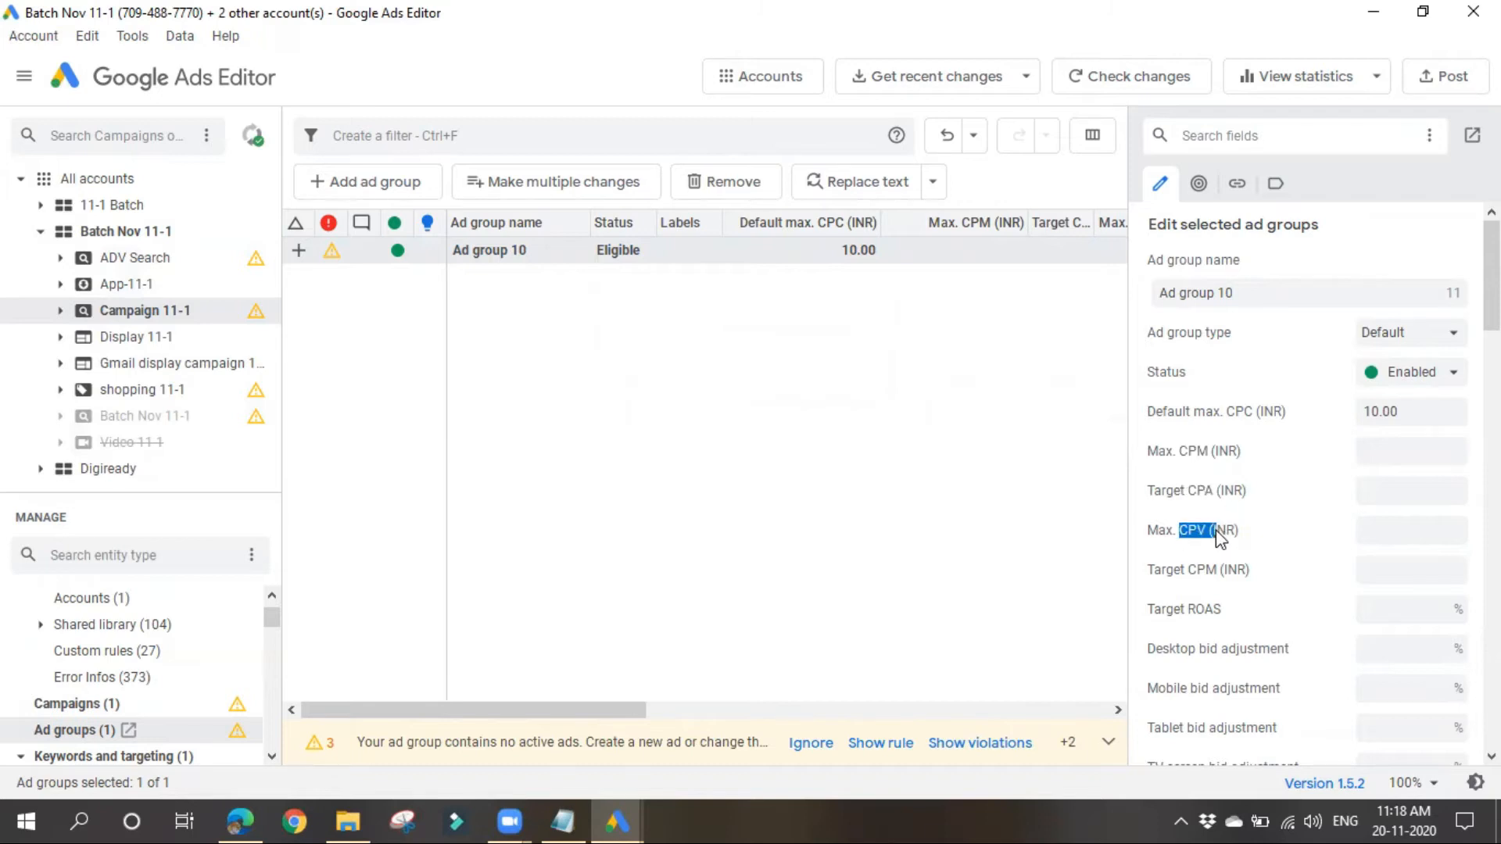
{"action": "left_click", "coordinate": [1065, 563]}
{"action": "left_click", "coordinate": [935, 258]}
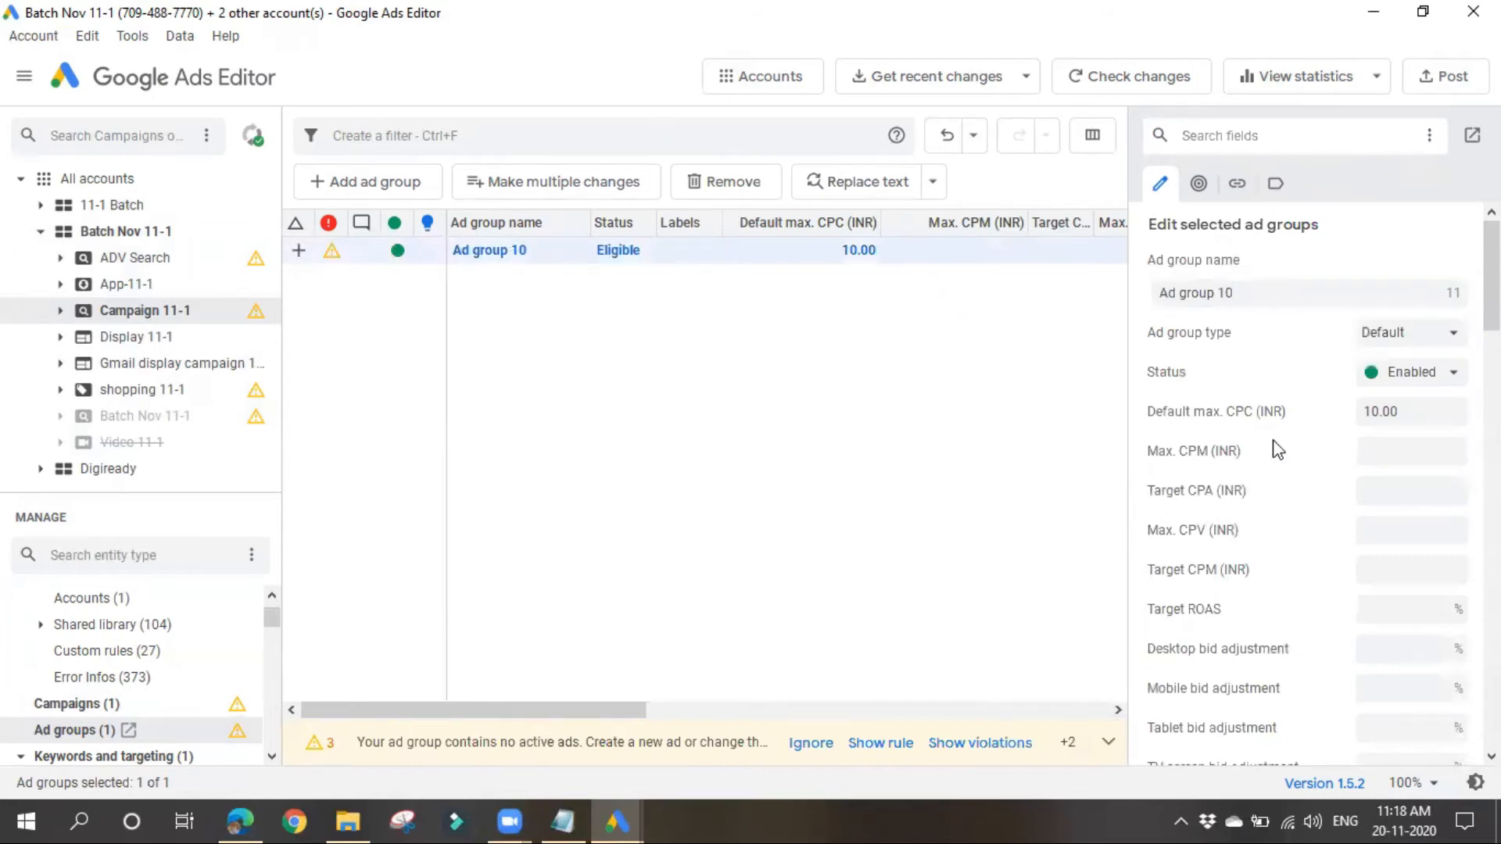
{"action": "scroll", "coordinate": [1299, 676], "scroll_direction": "down", "scroll_amount": 1}
{"action": "scroll", "coordinate": [1299, 680], "scroll_direction": "down", "scroll_amount": 1}
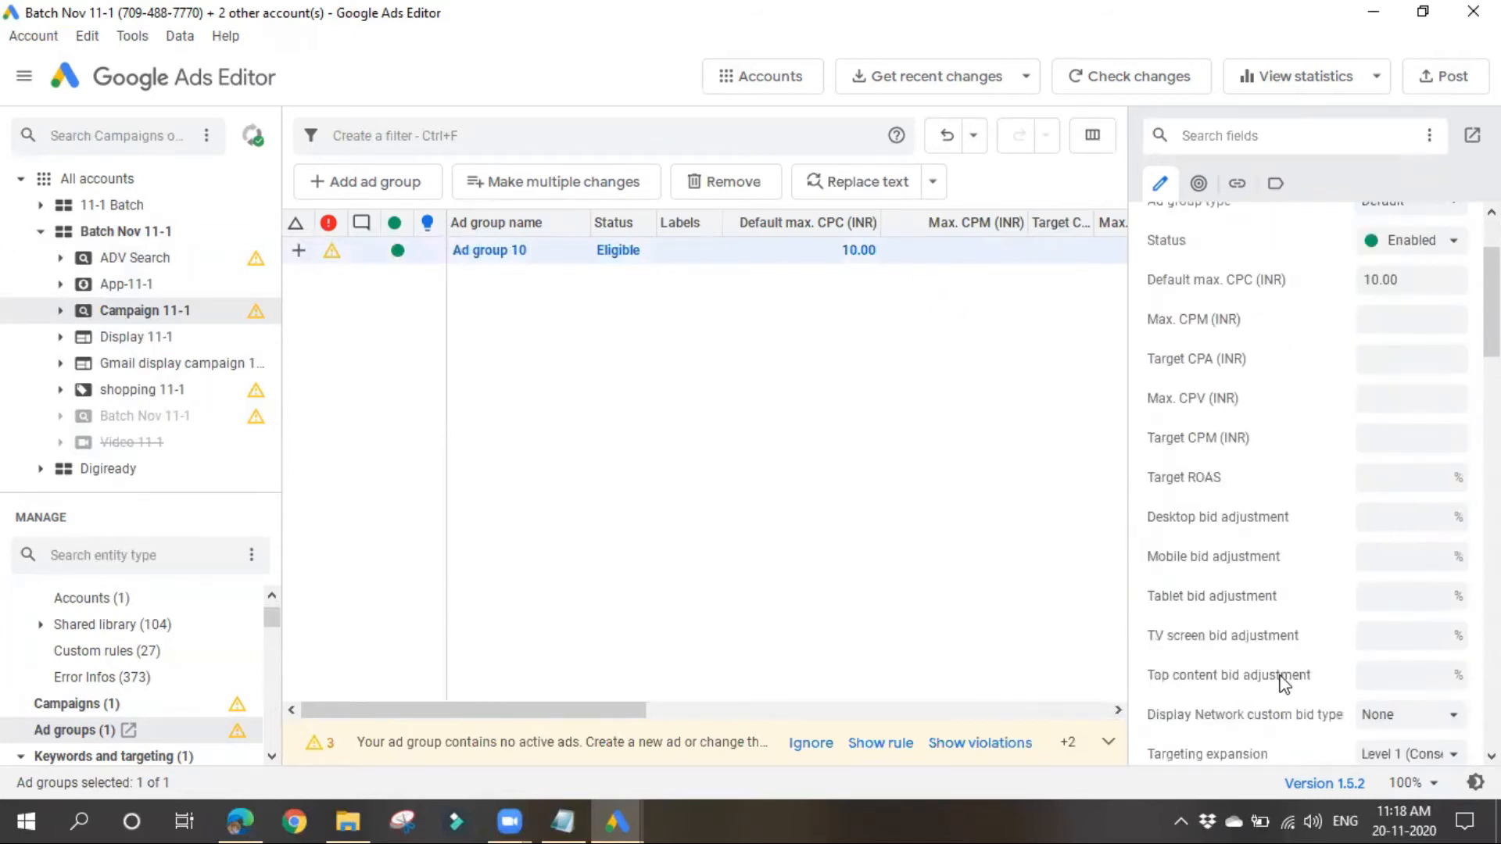
{"action": "scroll", "coordinate": [1233, 583], "scroll_direction": "down", "scroll_amount": 4}
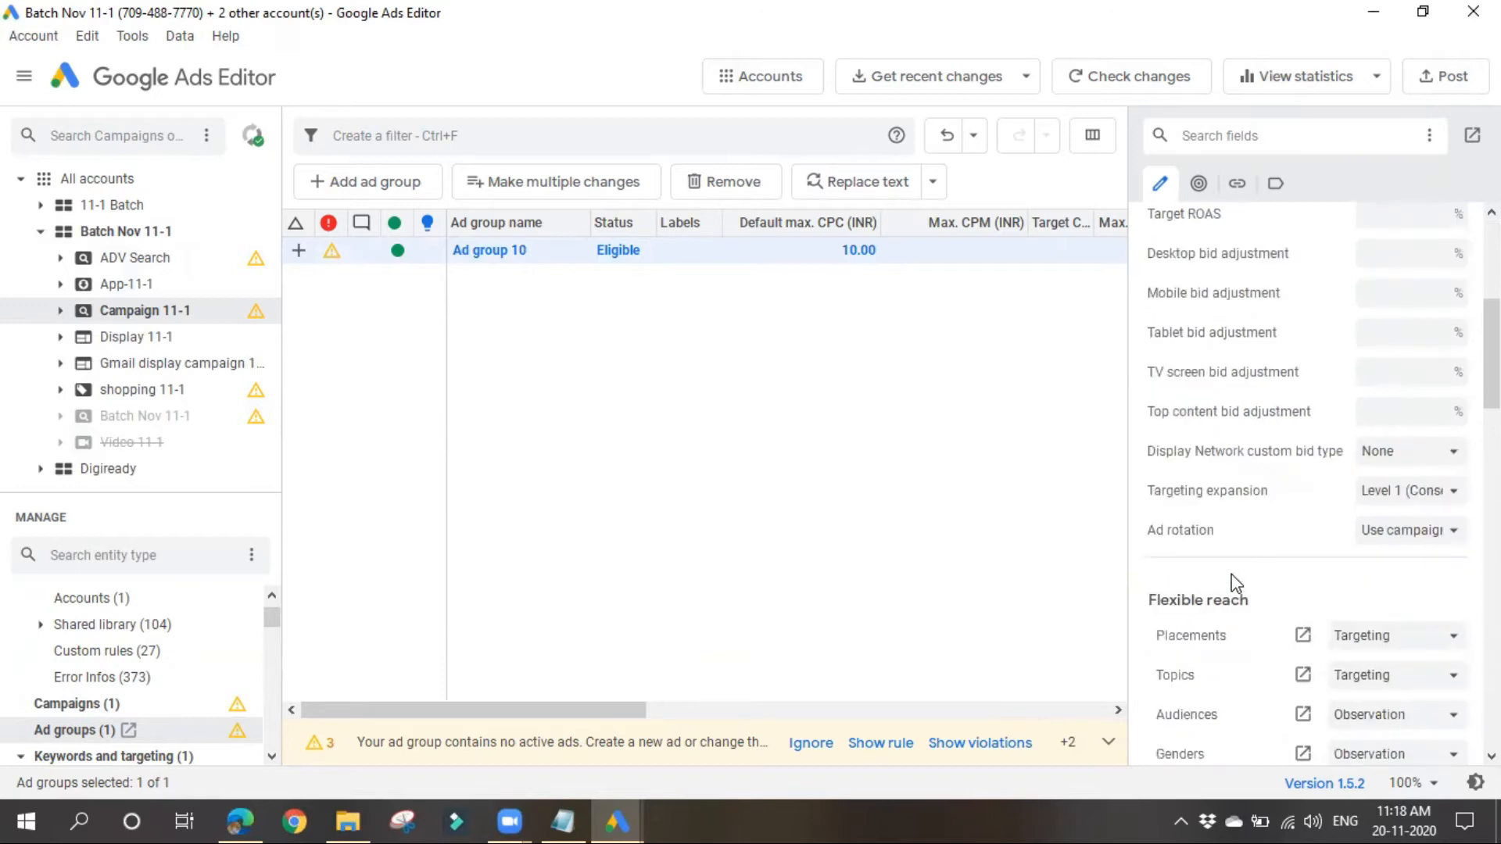
{"action": "scroll", "coordinate": [1232, 582], "scroll_direction": "down", "scroll_amount": 3}
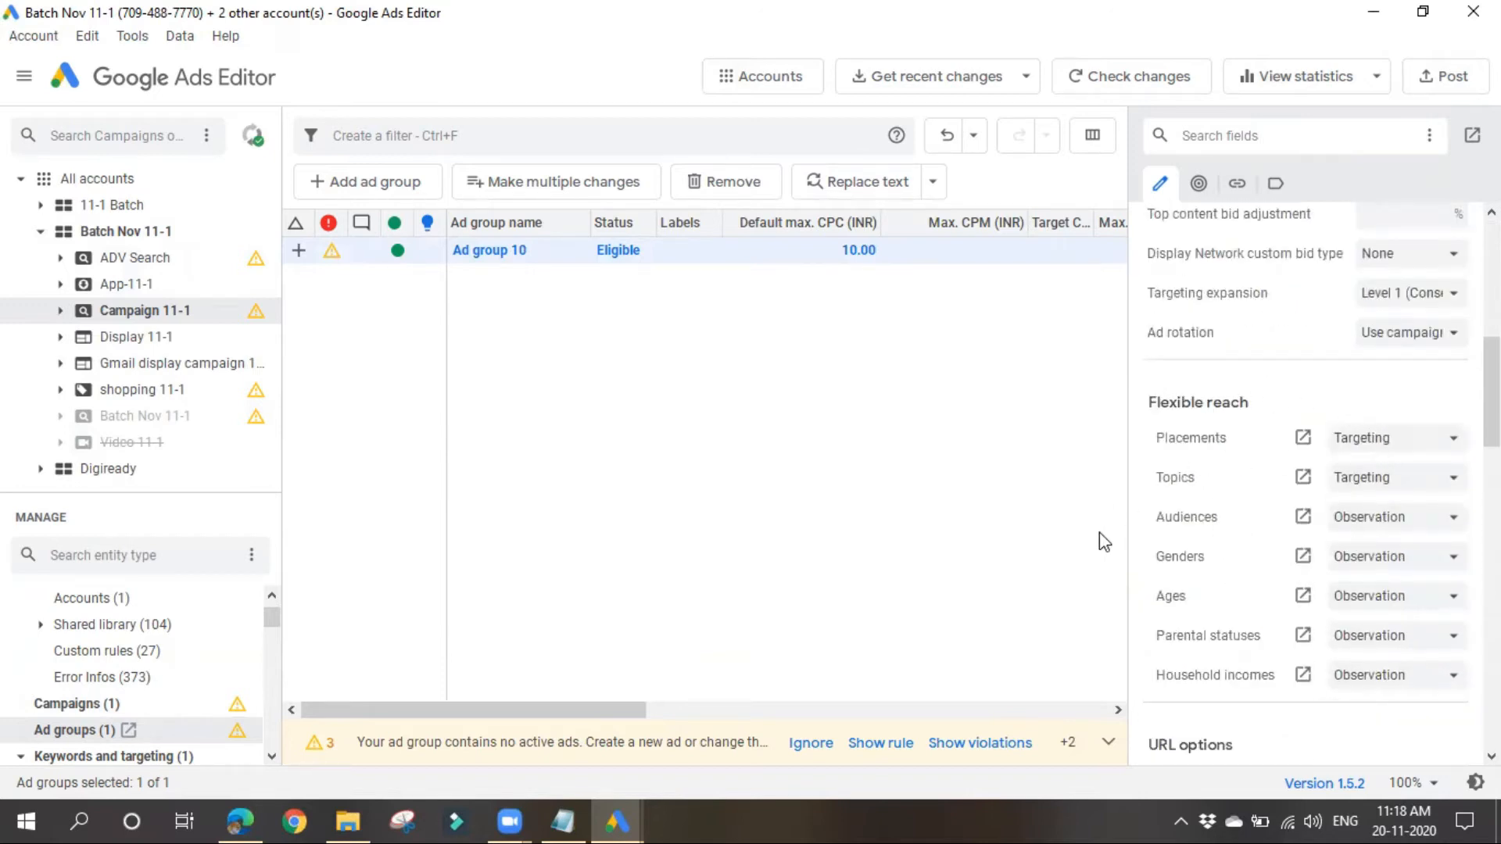
Step: Widen the ad group editing pane and check the flexible reach options for Placements and Topics
{"action": "left_click_drag", "start_coordinate": [1129, 523], "coordinate": [975, 538]}
{"action": "left_click", "coordinate": [1357, 446]}
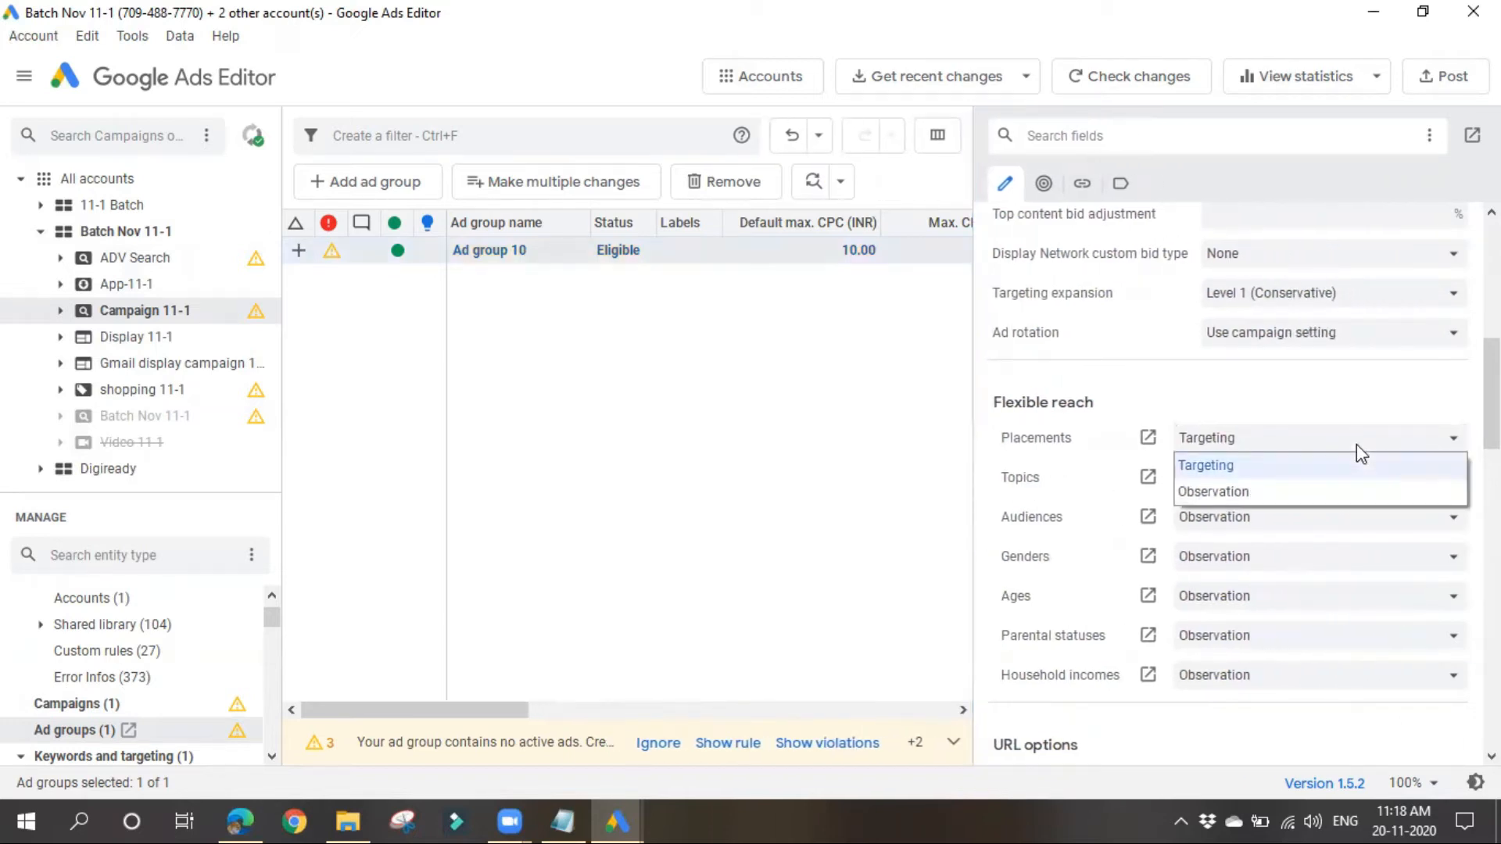
{"action": "left_click", "coordinate": [1082, 492]}
{"action": "left_click", "coordinate": [1286, 490]}
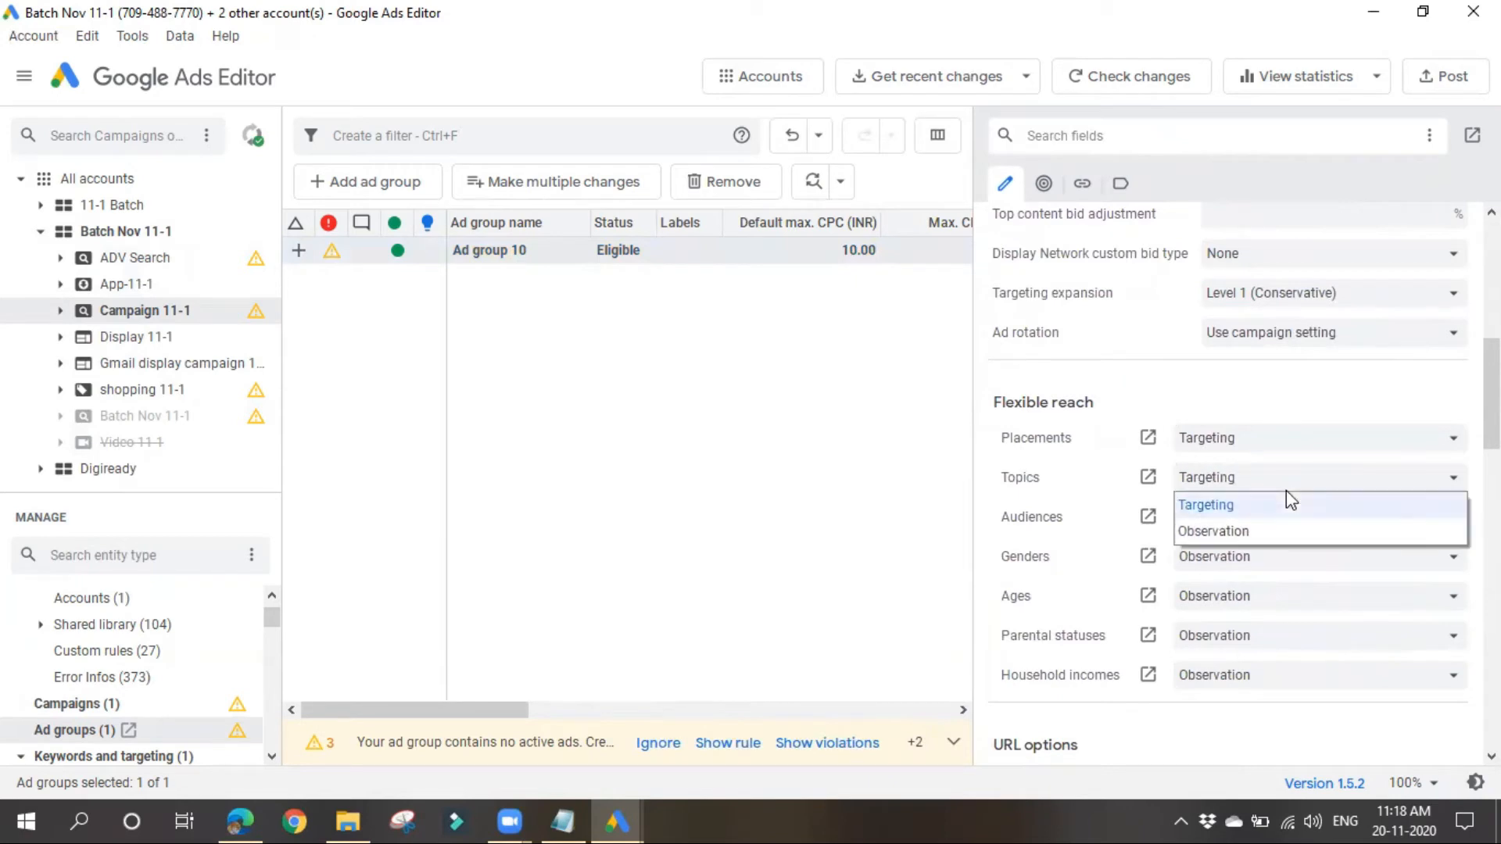
Step: Open the Topics of Campaign 11-1 and browse the available topic categories without adding one
{"action": "left_click", "coordinate": [1146, 479]}
{"action": "left_click", "coordinate": [1146, 478]}
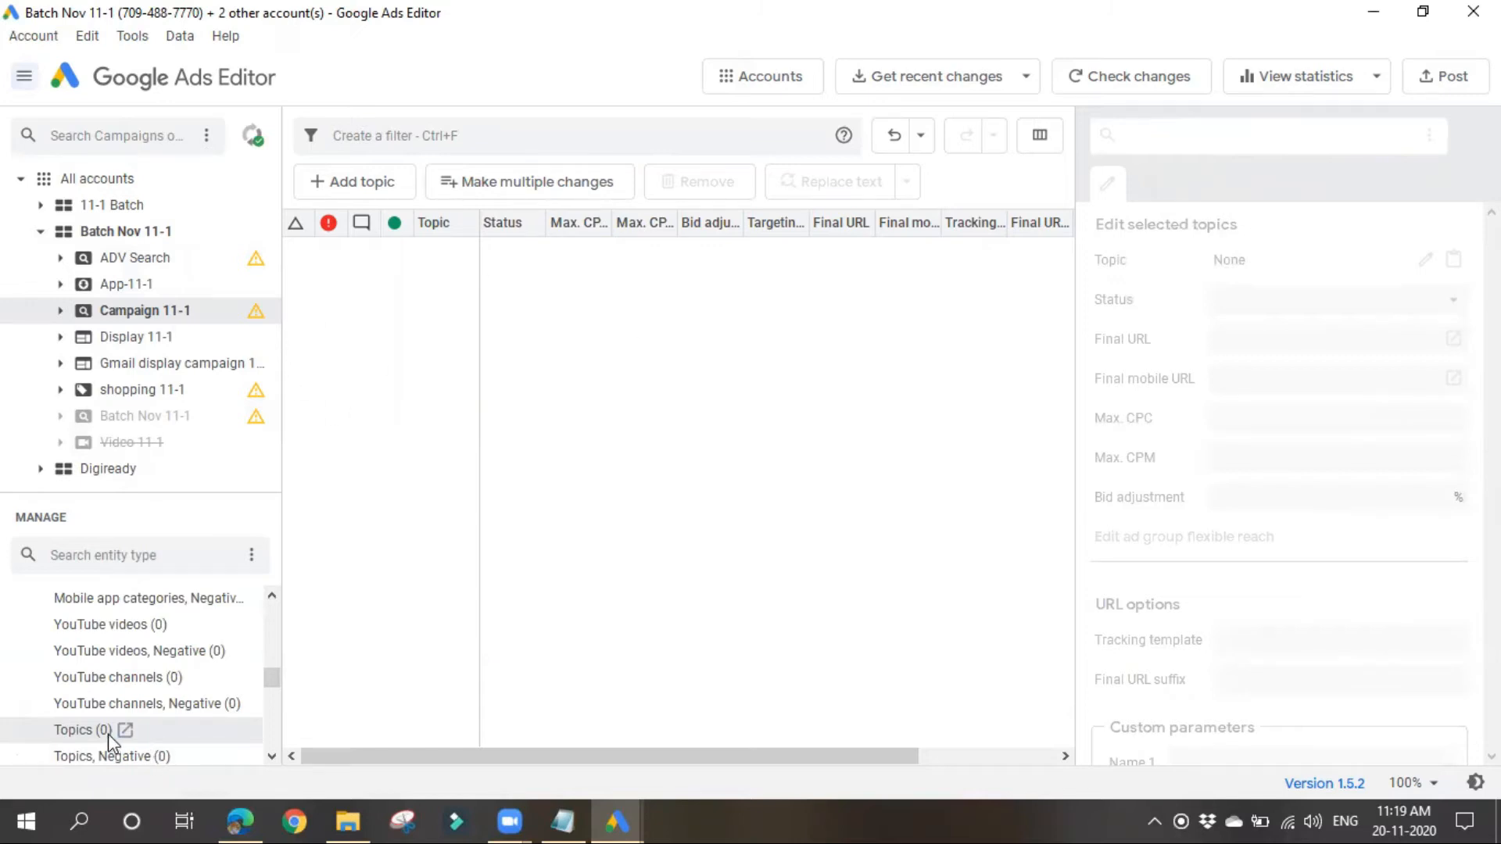
{"action": "left_click", "coordinate": [385, 186]}
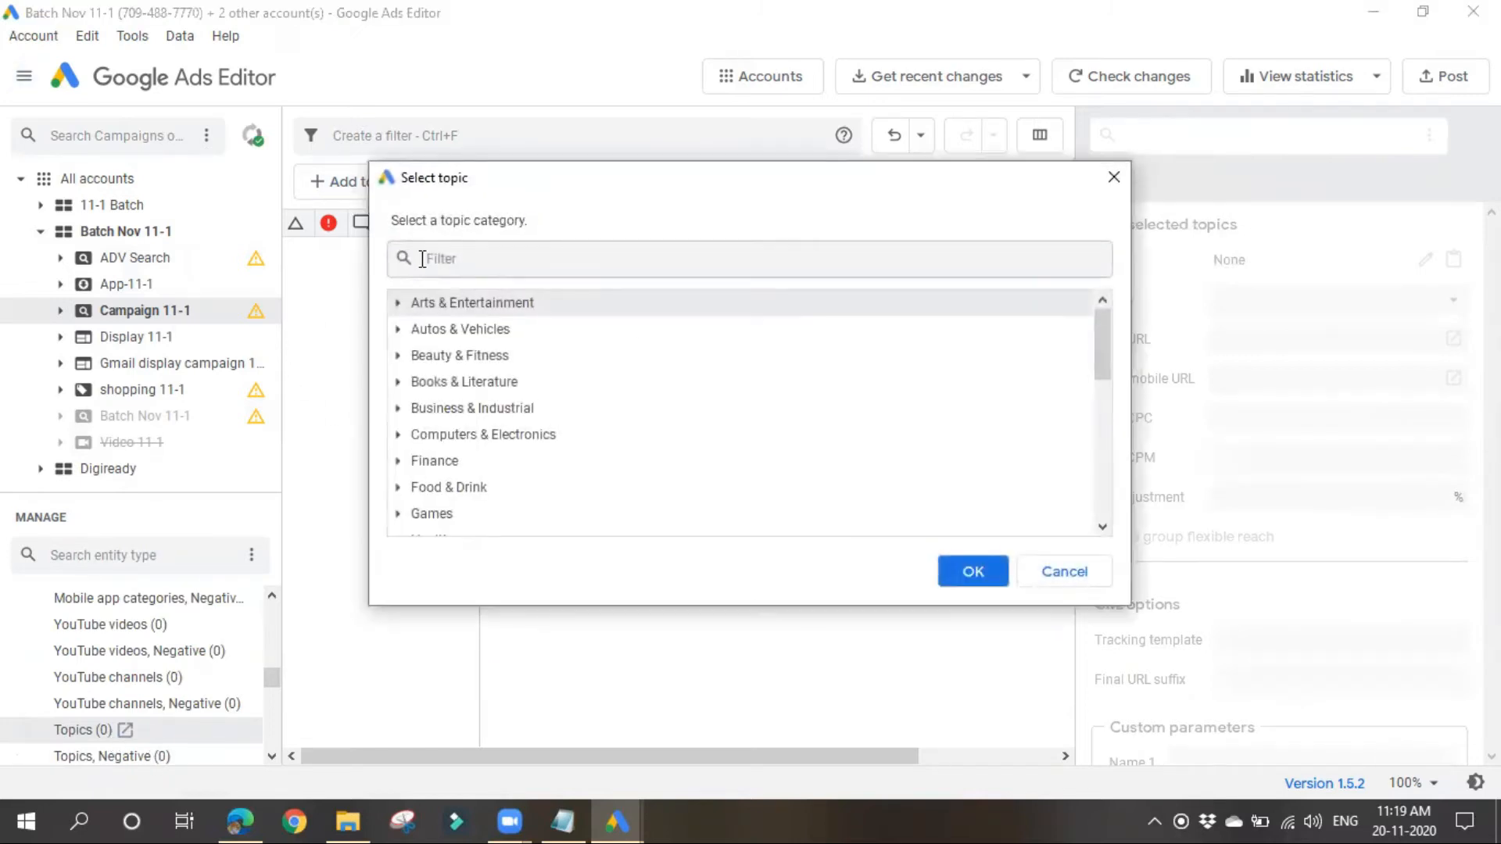
{"action": "scroll", "coordinate": [507, 330], "scroll_direction": "down", "scroll_amount": 2}
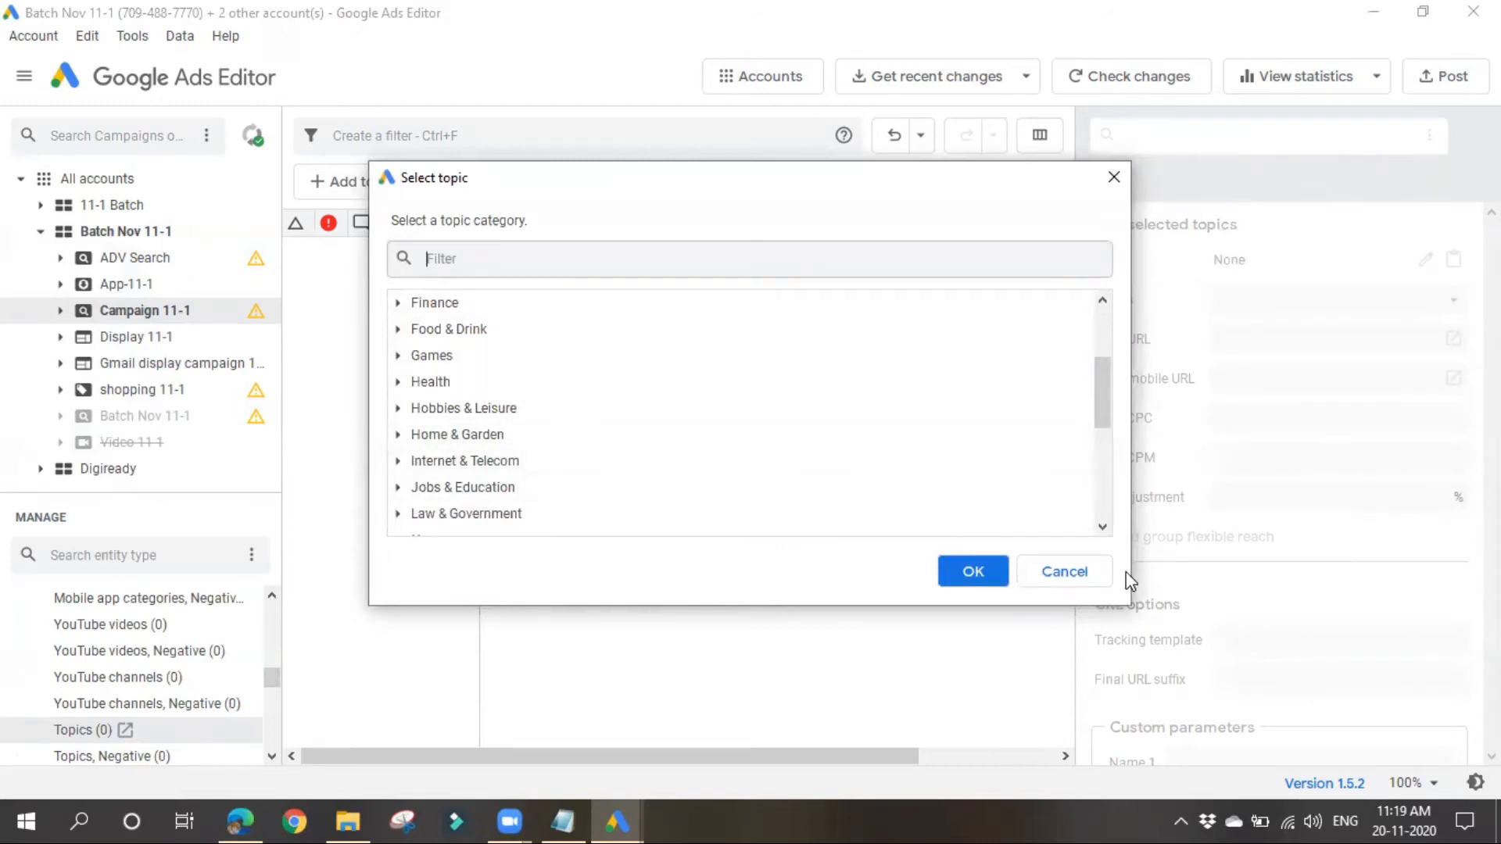
{"action": "left_click", "coordinate": [1053, 576]}
{"action": "scroll", "coordinate": [128, 620], "scroll_direction": "up", "scroll_amount": 10}
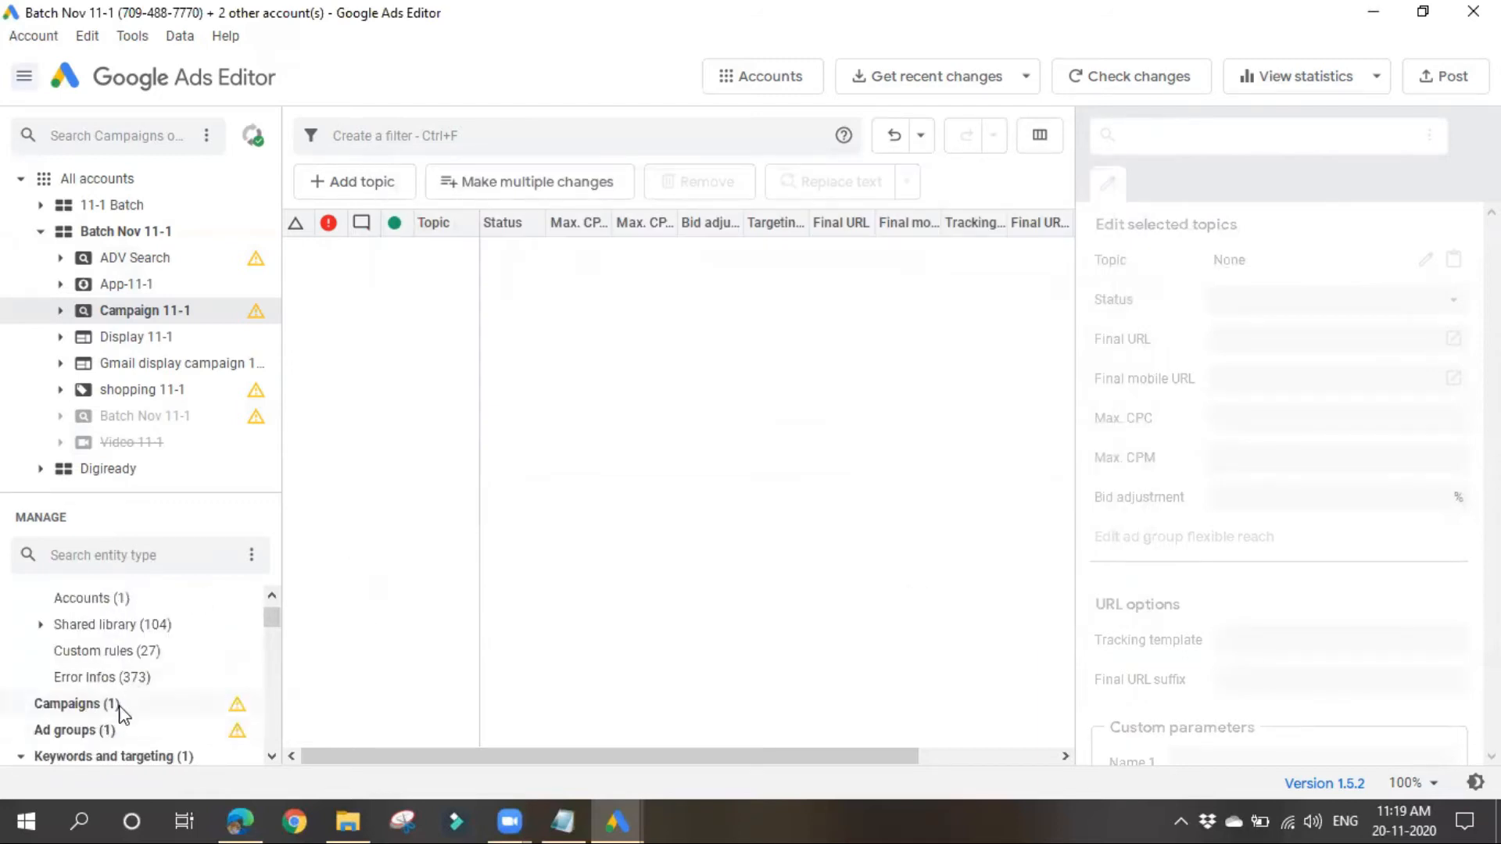
Step: Return to Ad group 10 and review its URL options, custom parameters, labels and comment settings
{"action": "left_click", "coordinate": [108, 731]}
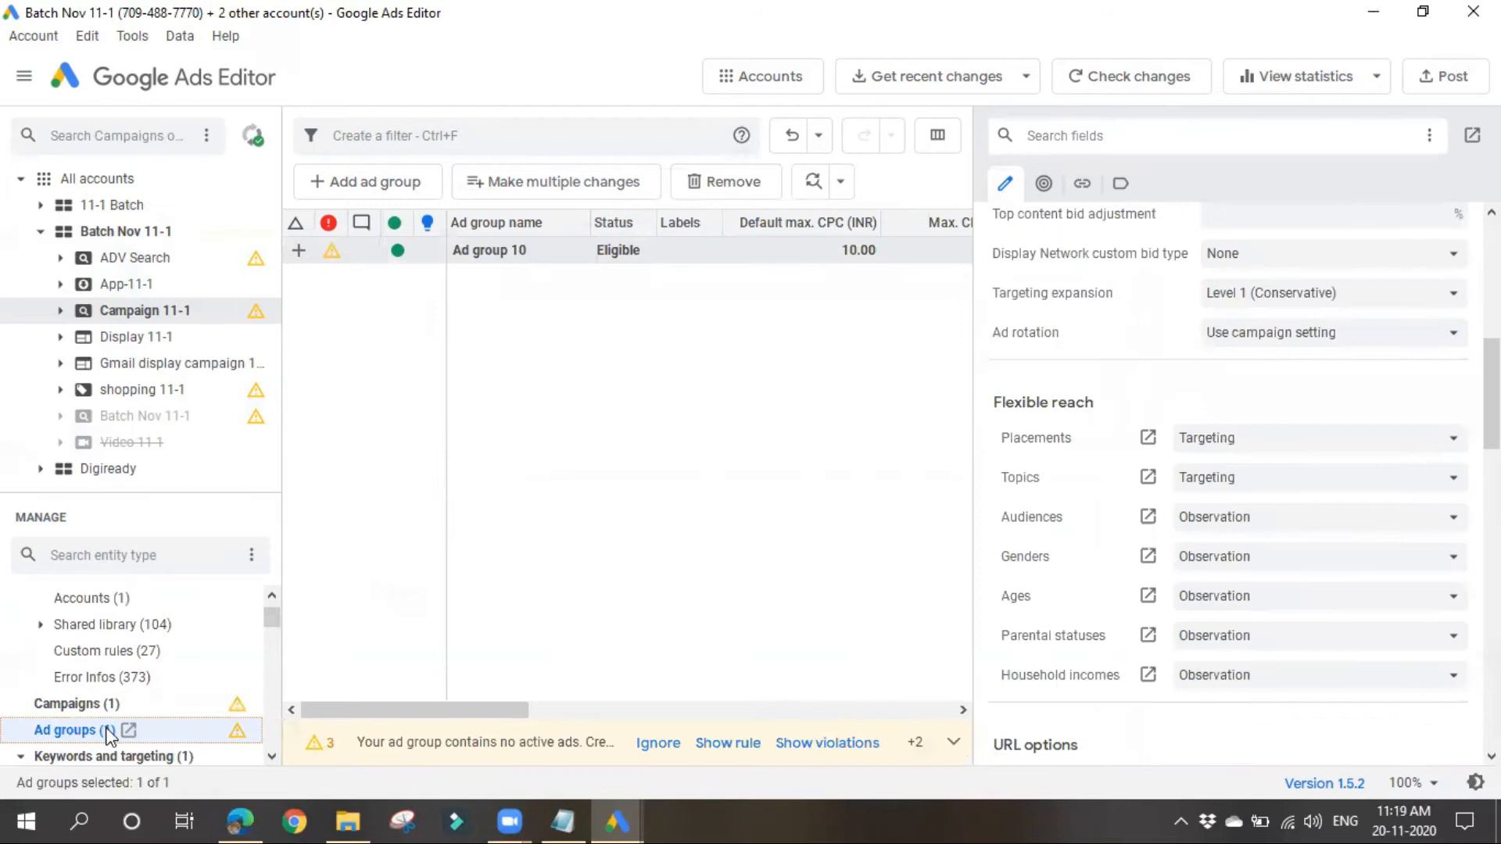
{"action": "left_click", "coordinate": [615, 251]}
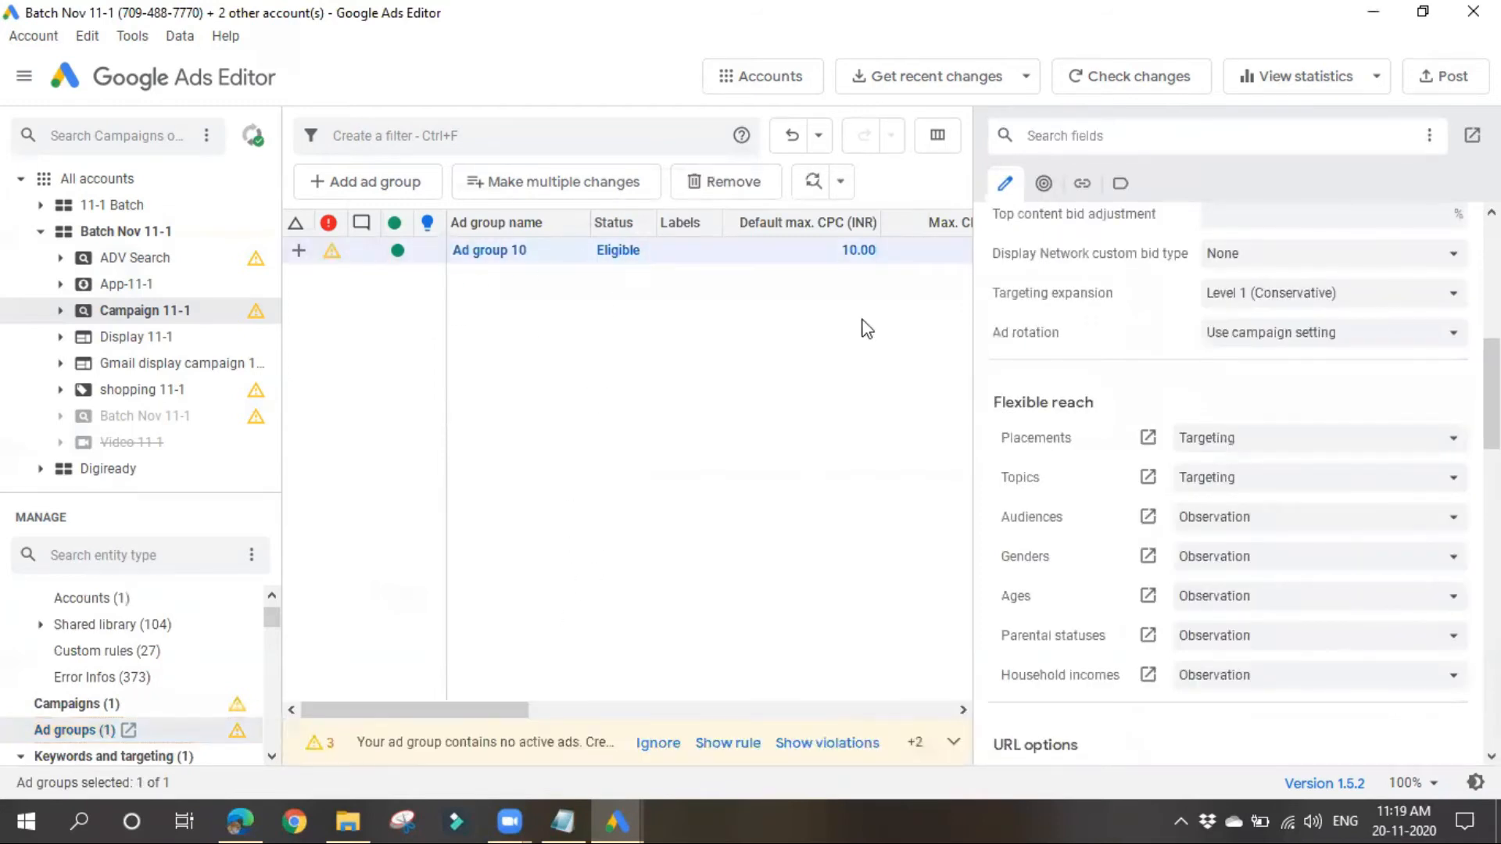
{"action": "scroll", "coordinate": [1327, 462], "scroll_direction": "down", "scroll_amount": 3}
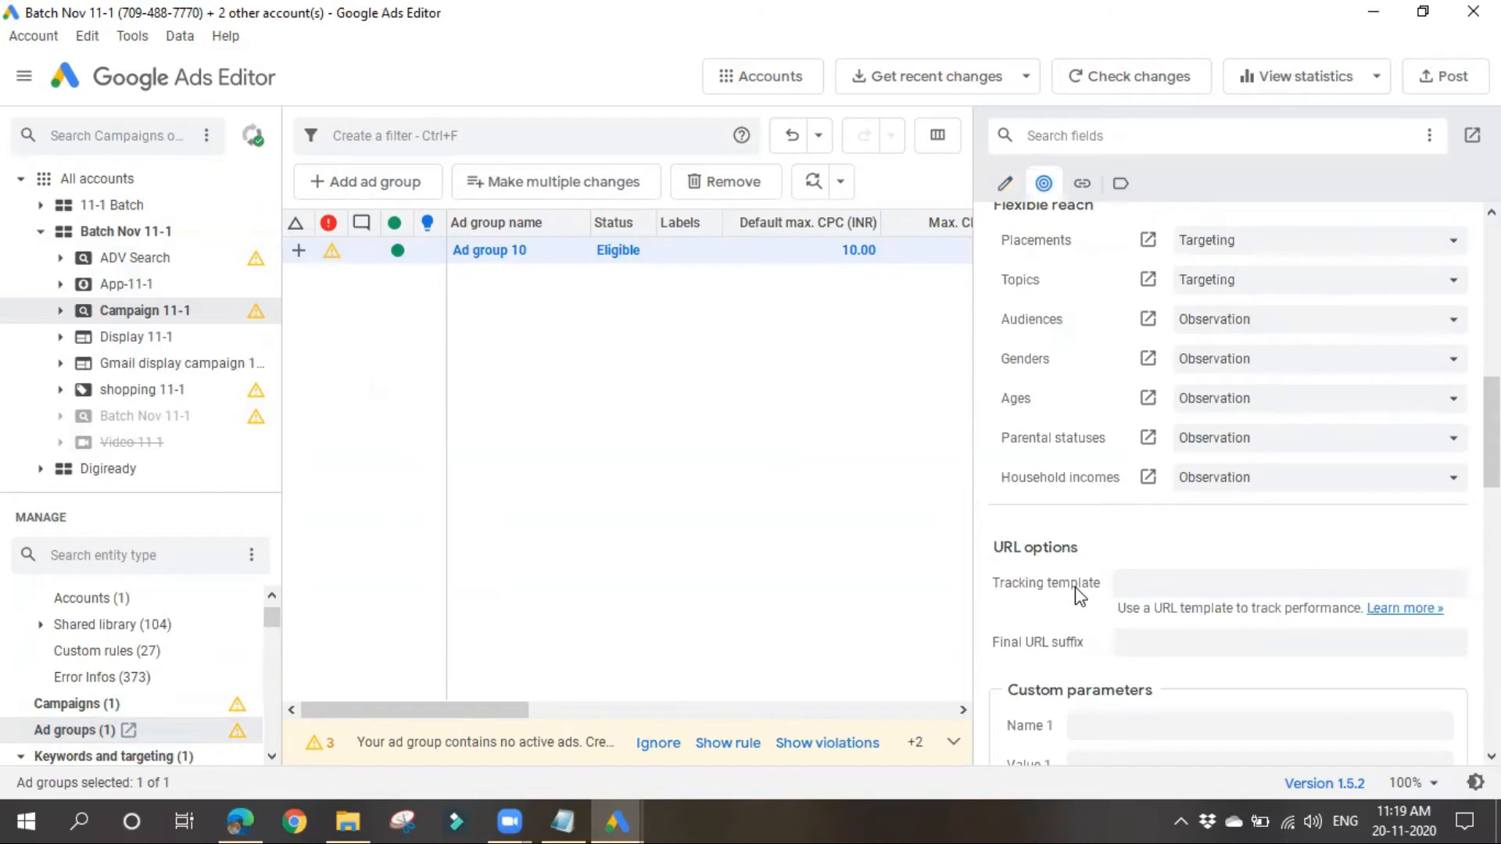
{"action": "scroll", "coordinate": [1102, 613], "scroll_direction": "down", "scroll_amount": 6}
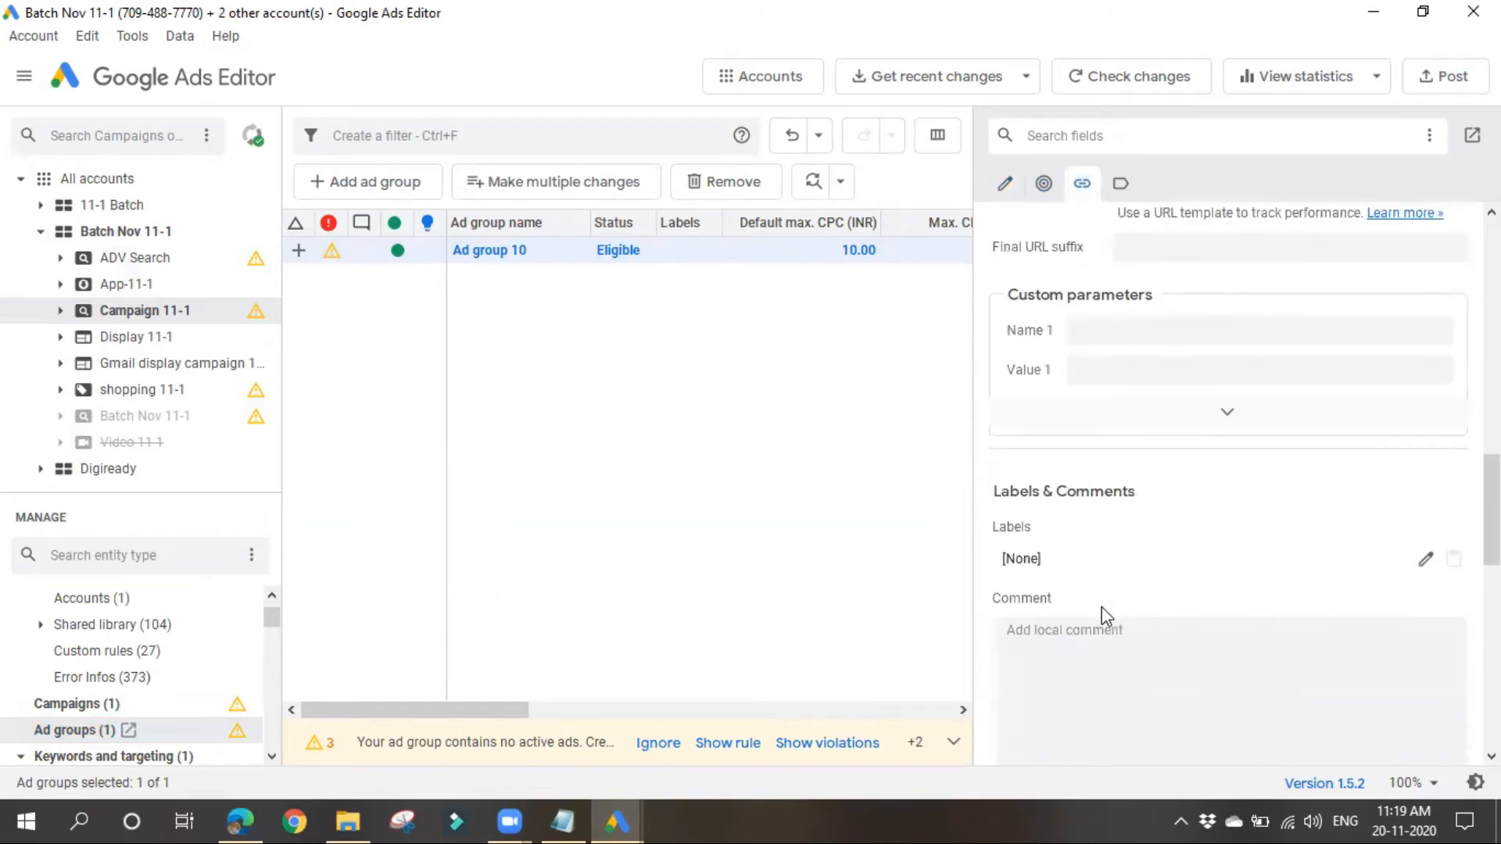
{"action": "scroll", "coordinate": [1104, 615], "scroll_direction": "up", "scroll_amount": 10}
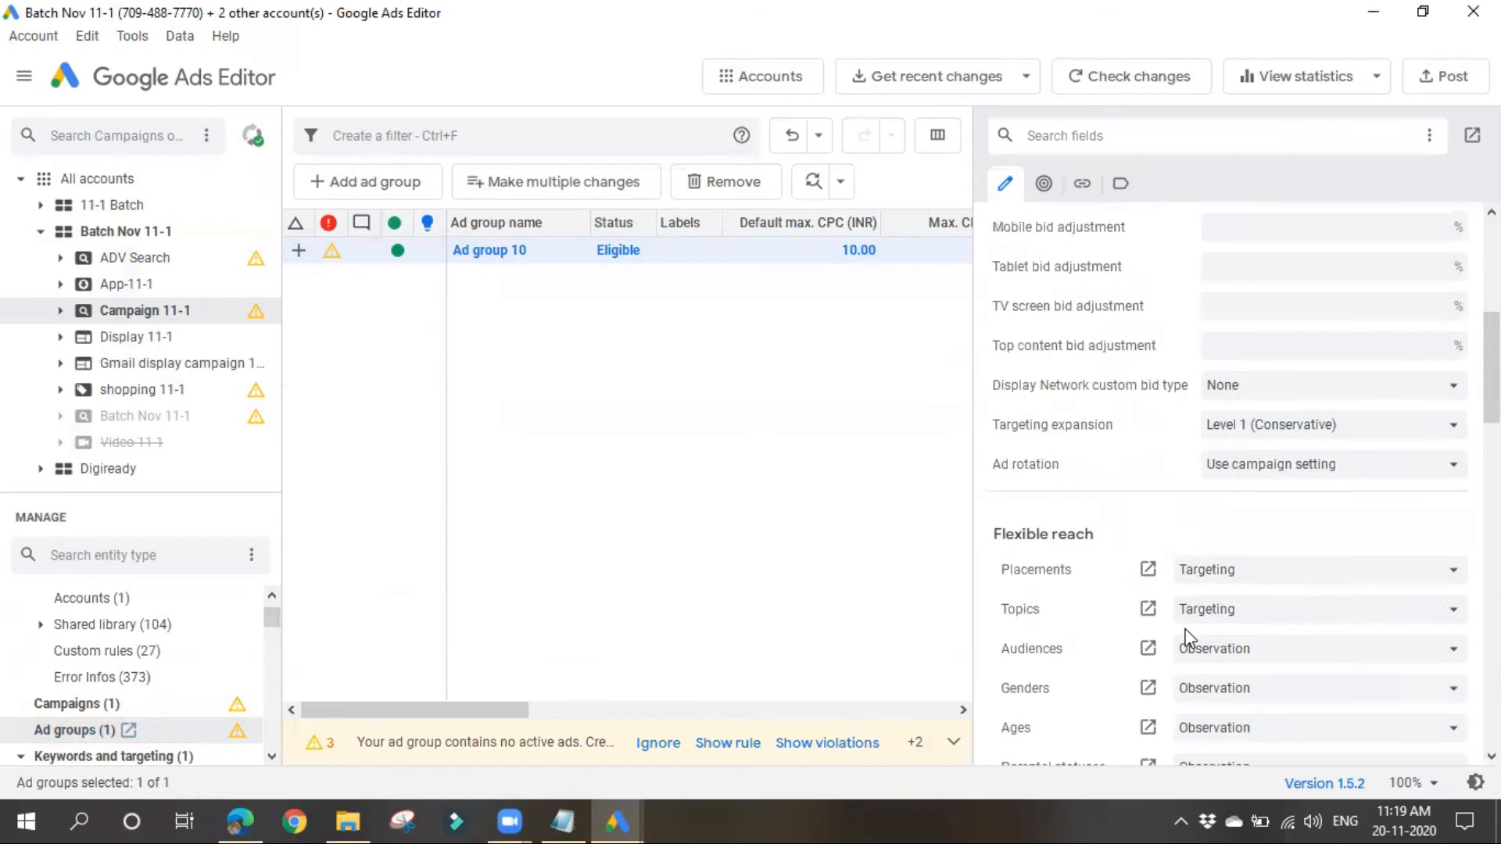
{"action": "scroll", "coordinate": [1184, 637], "scroll_direction": "up", "scroll_amount": 5}
Step: Open Ad group 10 from the ad group list of Campaign 11-1 and narrow the editing pane
{"action": "left_click", "coordinate": [561, 538]}
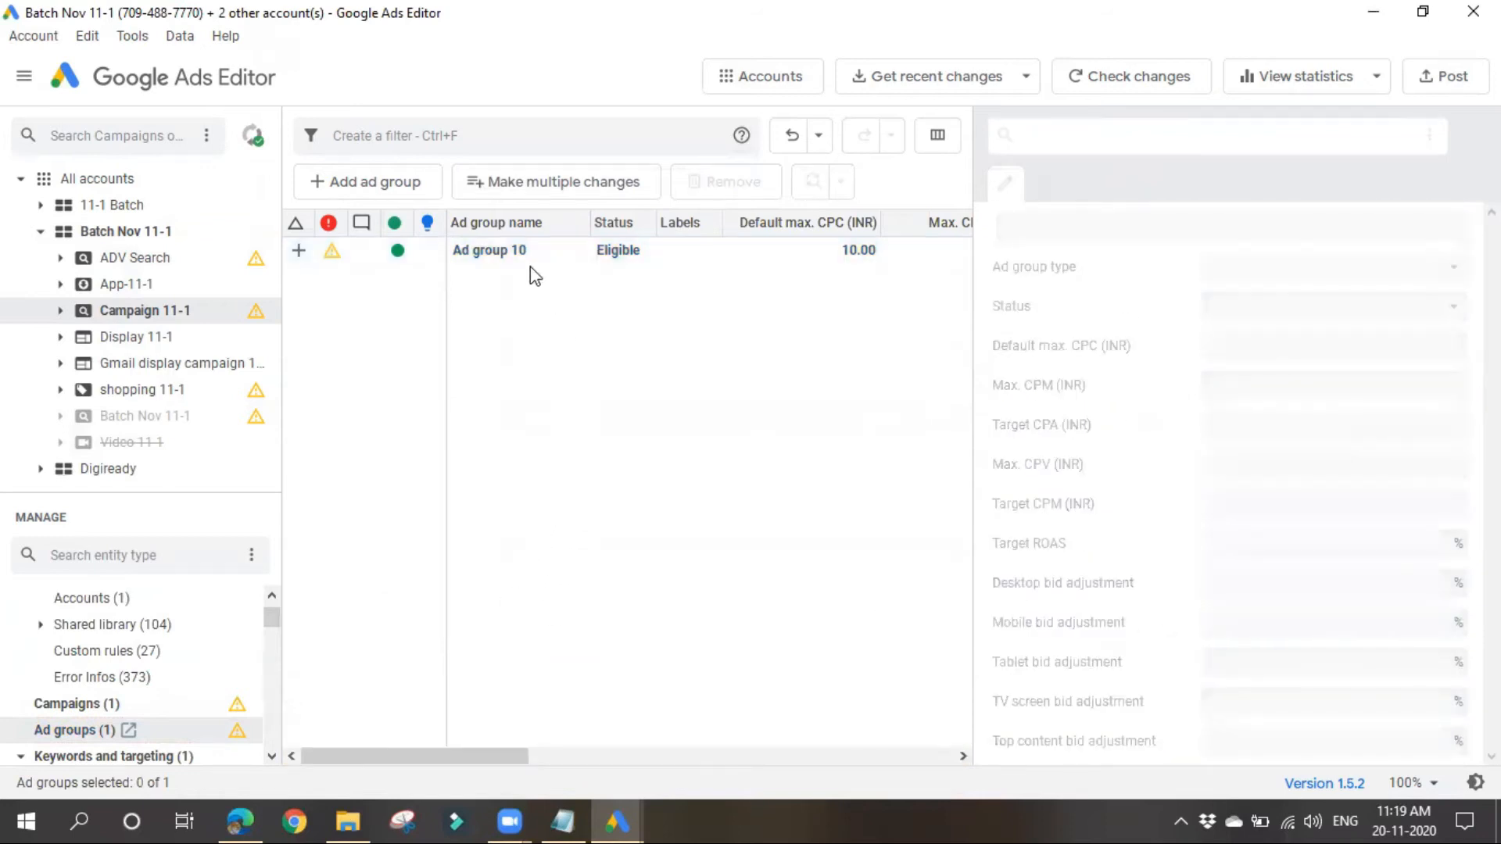
{"action": "left_click", "coordinate": [501, 250]}
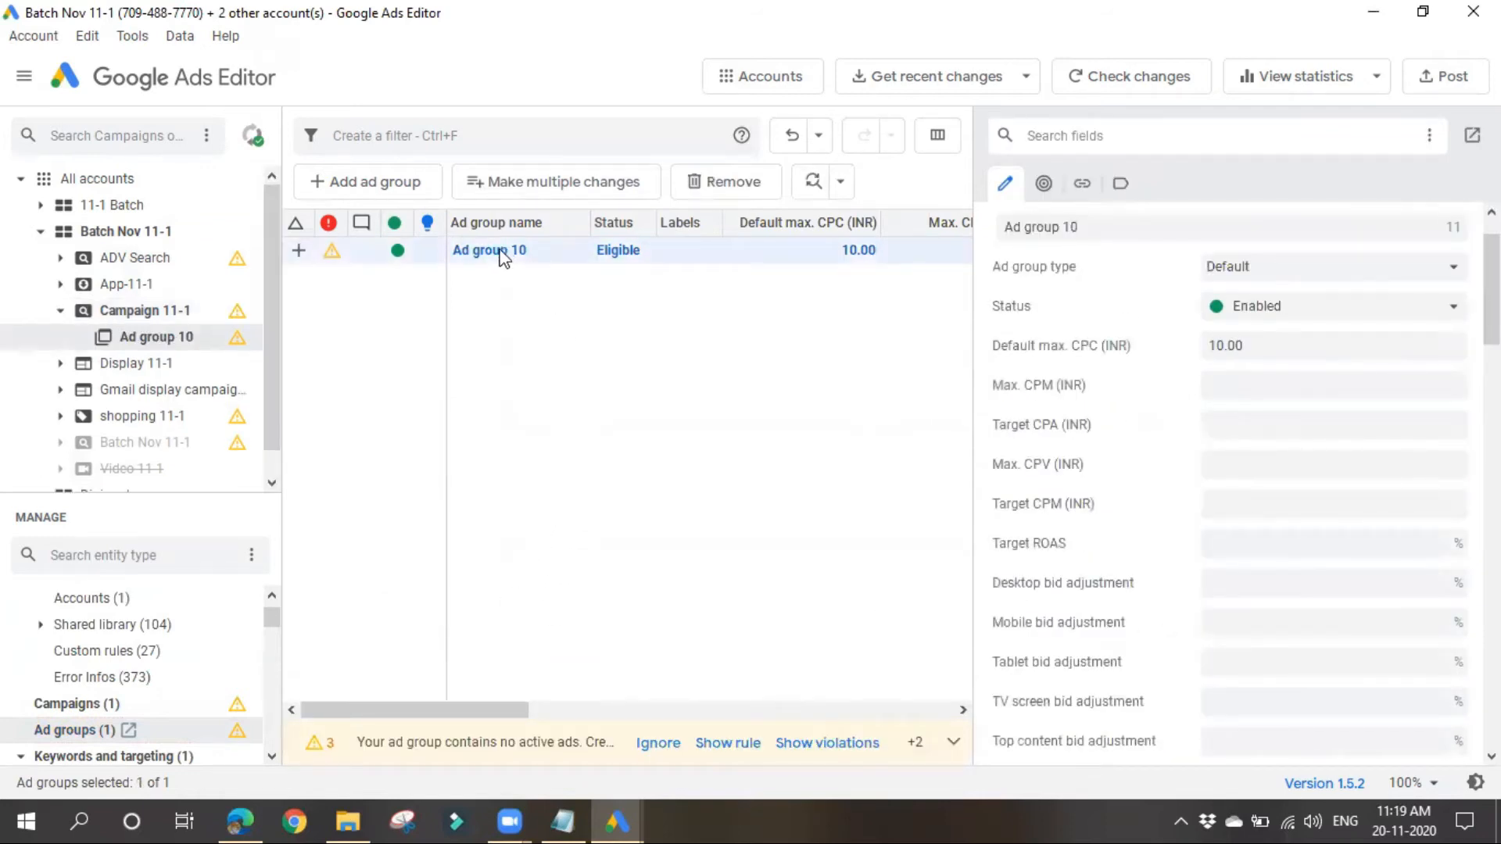
{"action": "left_click", "coordinate": [501, 250]}
{"action": "left_click", "coordinate": [664, 460]}
{"action": "left_click_drag", "start_coordinate": [971, 576], "coordinate": [1139, 568]}
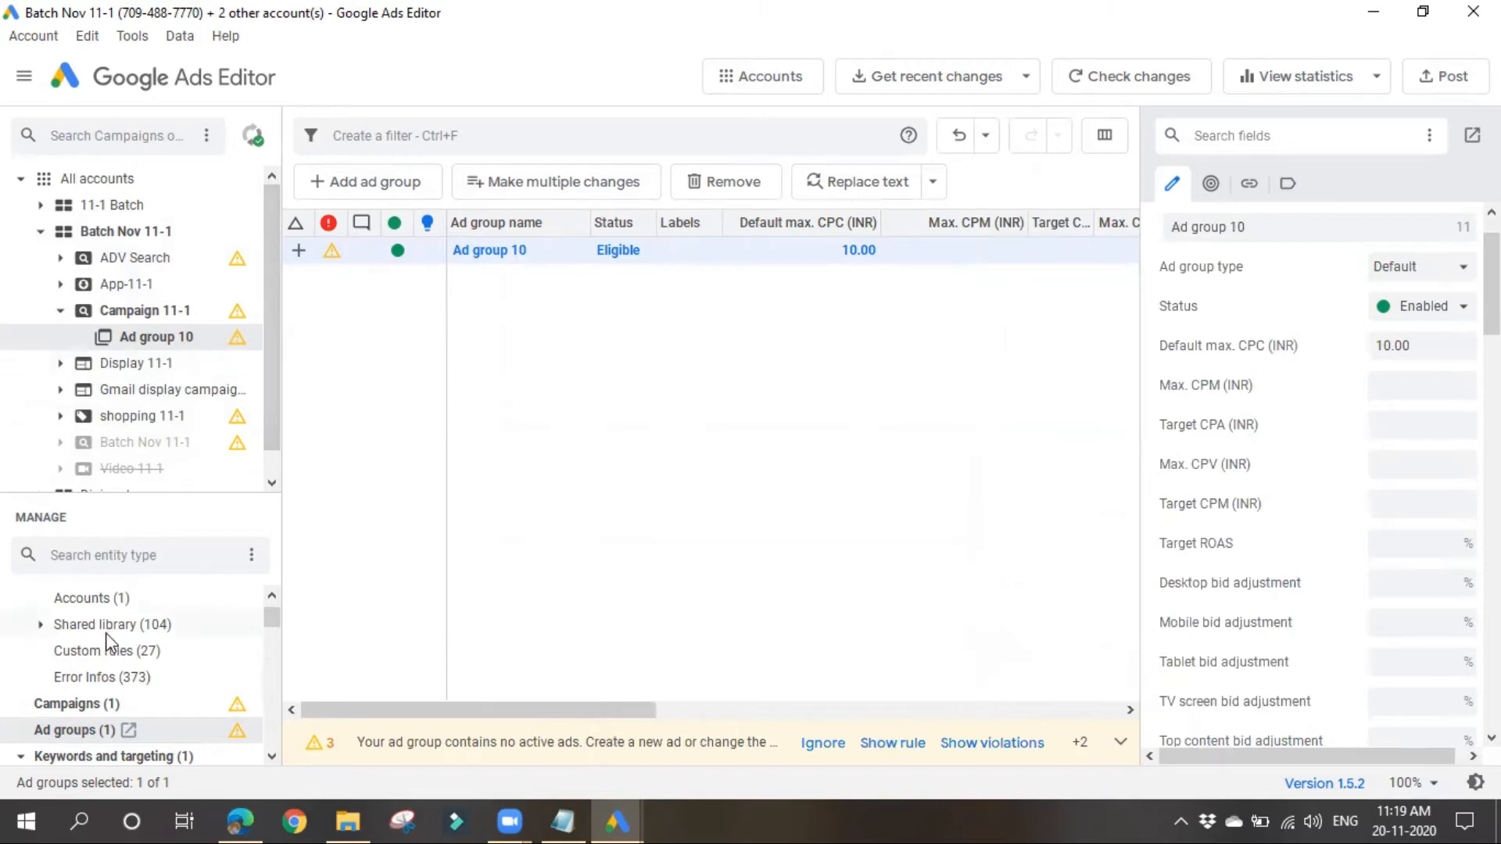
Step: Filter the entity types by "key" and open the Keywords list for Ad group 10
{"action": "scroll", "coordinate": [110, 648], "scroll_direction": "down", "scroll_amount": 3}
{"action": "scroll", "coordinate": [118, 669], "scroll_direction": "up", "scroll_amount": 1}
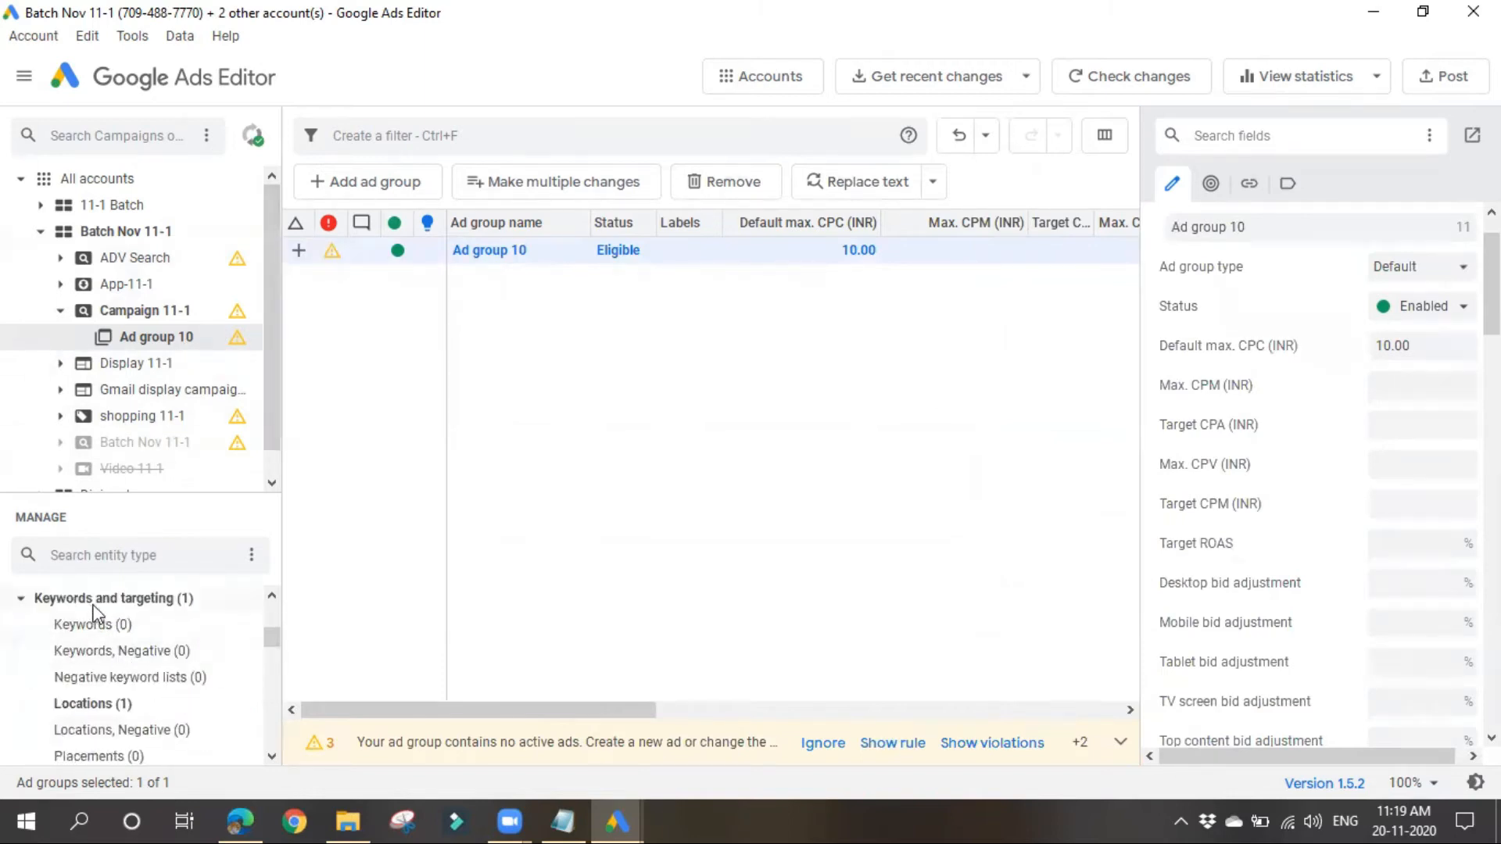
{"action": "left_click", "coordinate": [146, 495]}
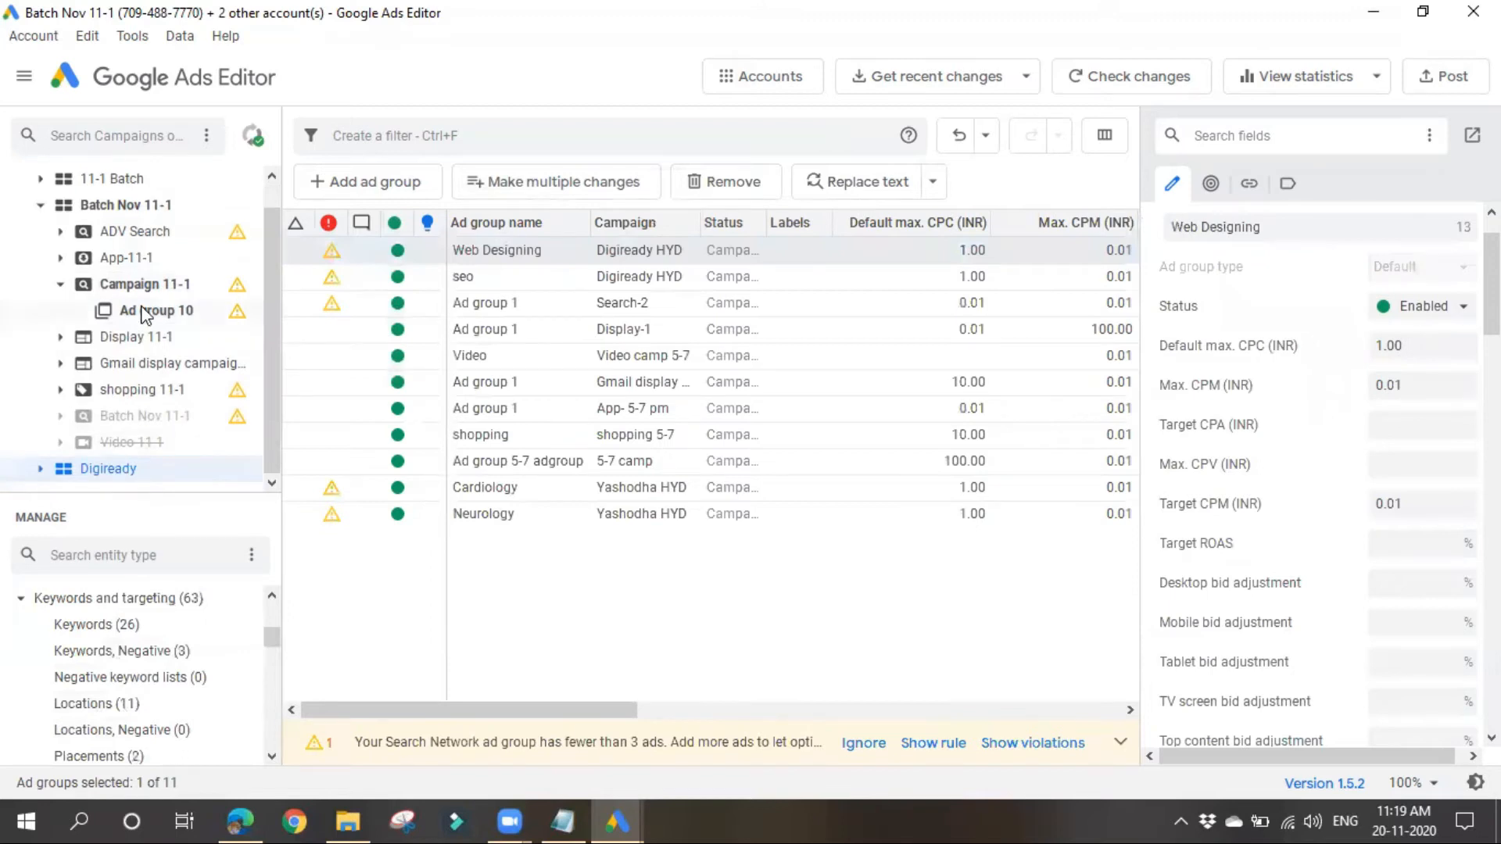
{"action": "left_click", "coordinate": [143, 311]}
{"action": "left_click", "coordinate": [132, 555]}
{"action": "type", "text": "key"}
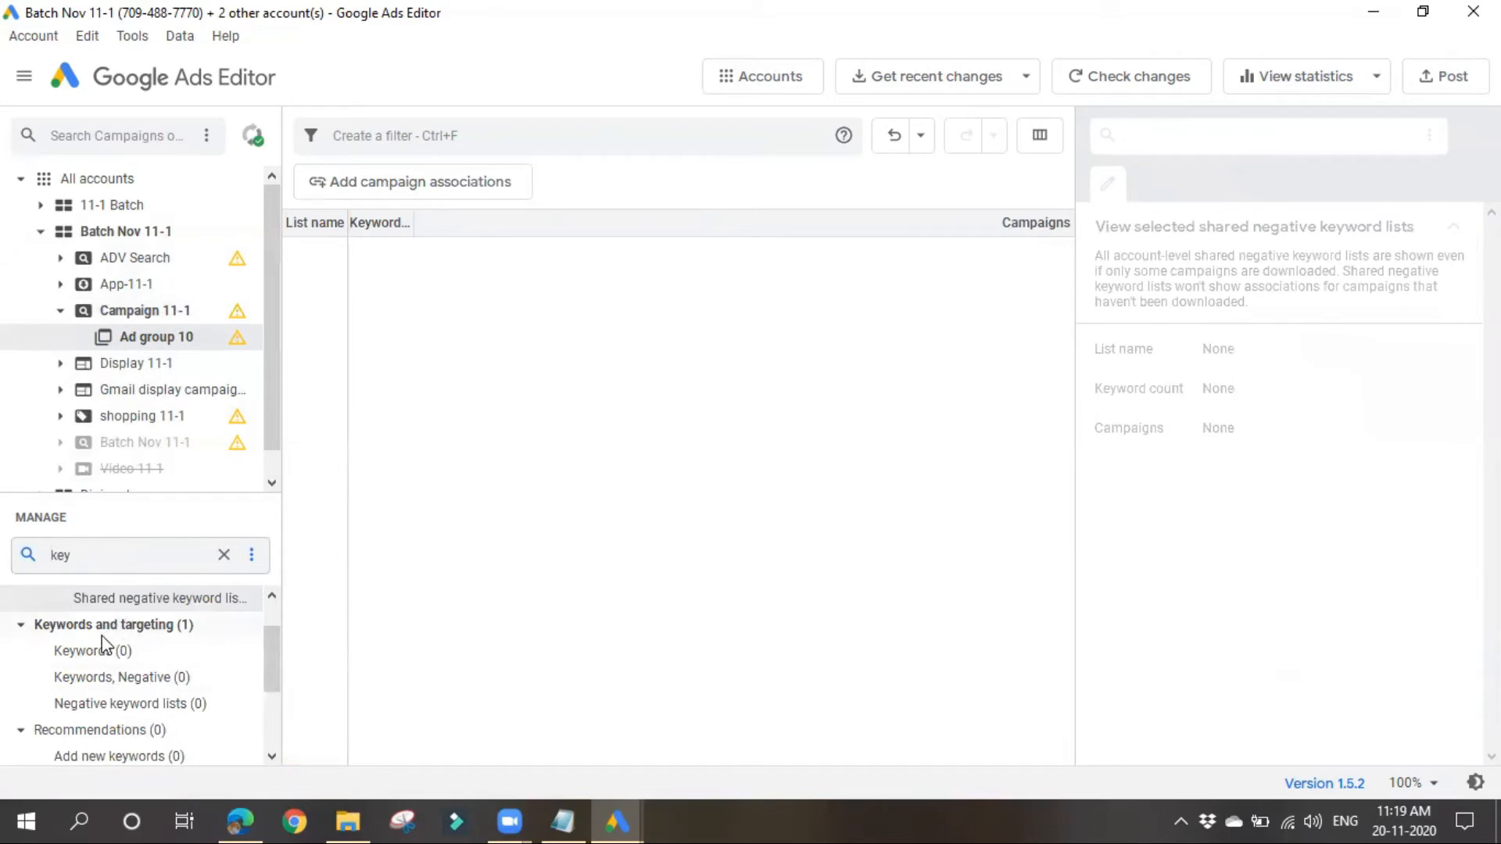
{"action": "left_click", "coordinate": [88, 656]}
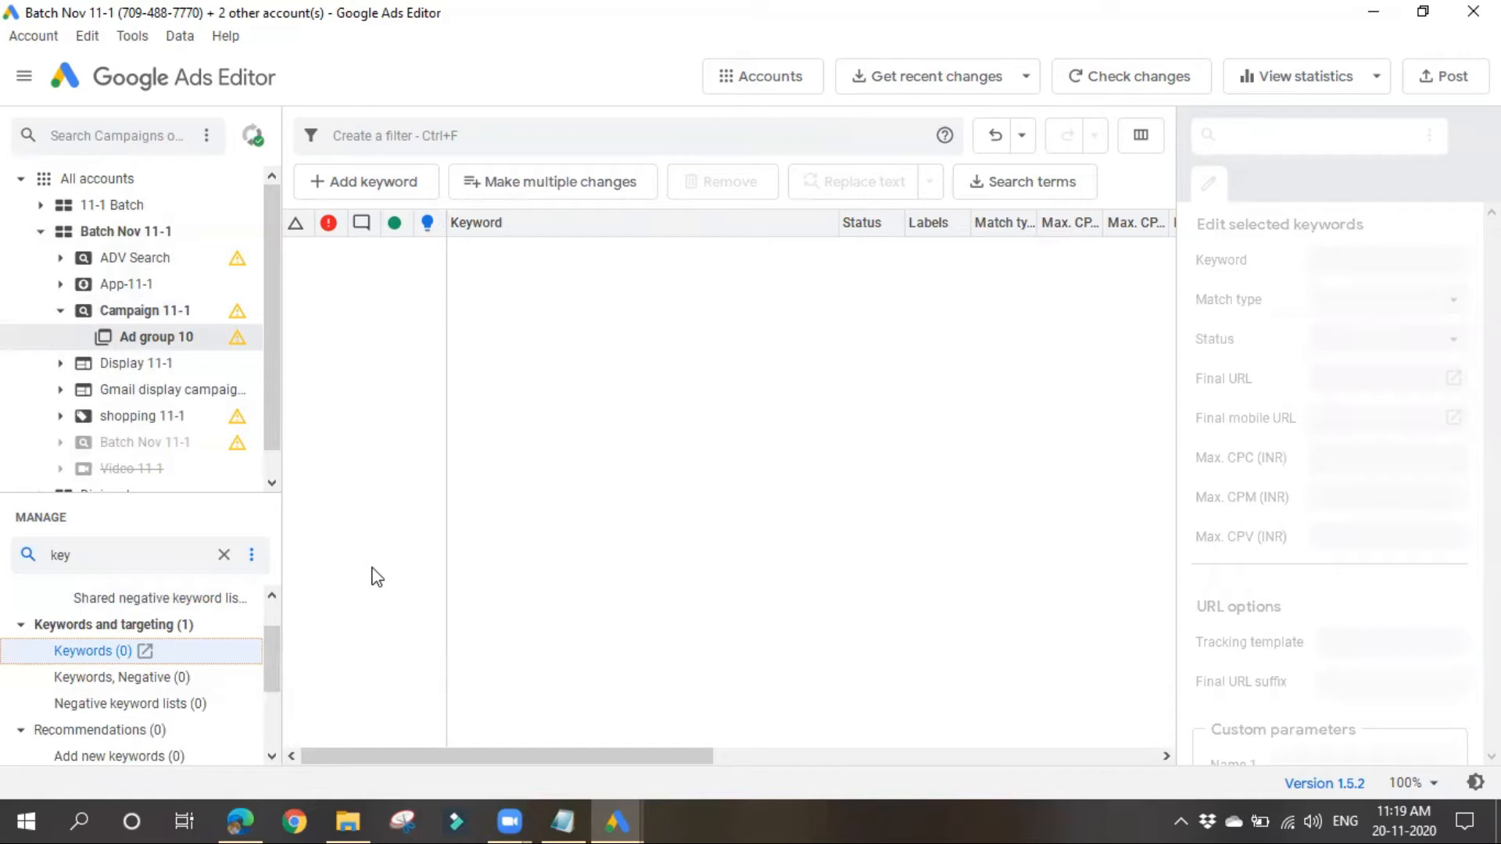
Step: Add the keyword "digital marketing training" to Ad group 10
{"action": "left_click", "coordinate": [399, 200]}
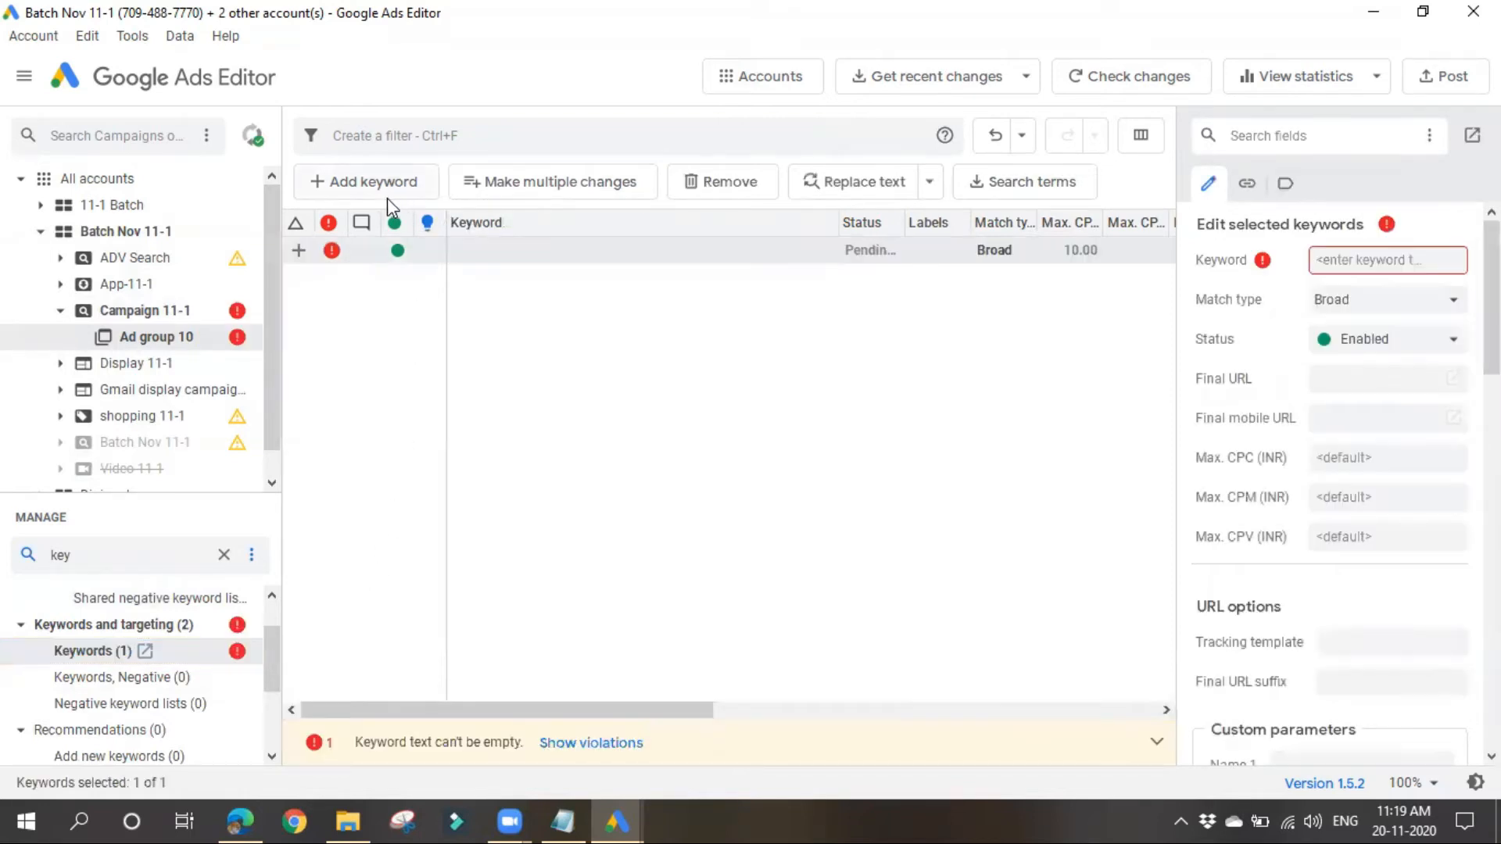
{"action": "left_click", "coordinate": [1422, 260]}
{"action": "mouse_move", "coordinate": [1266, 265]}
{"action": "type", "text": "di"}
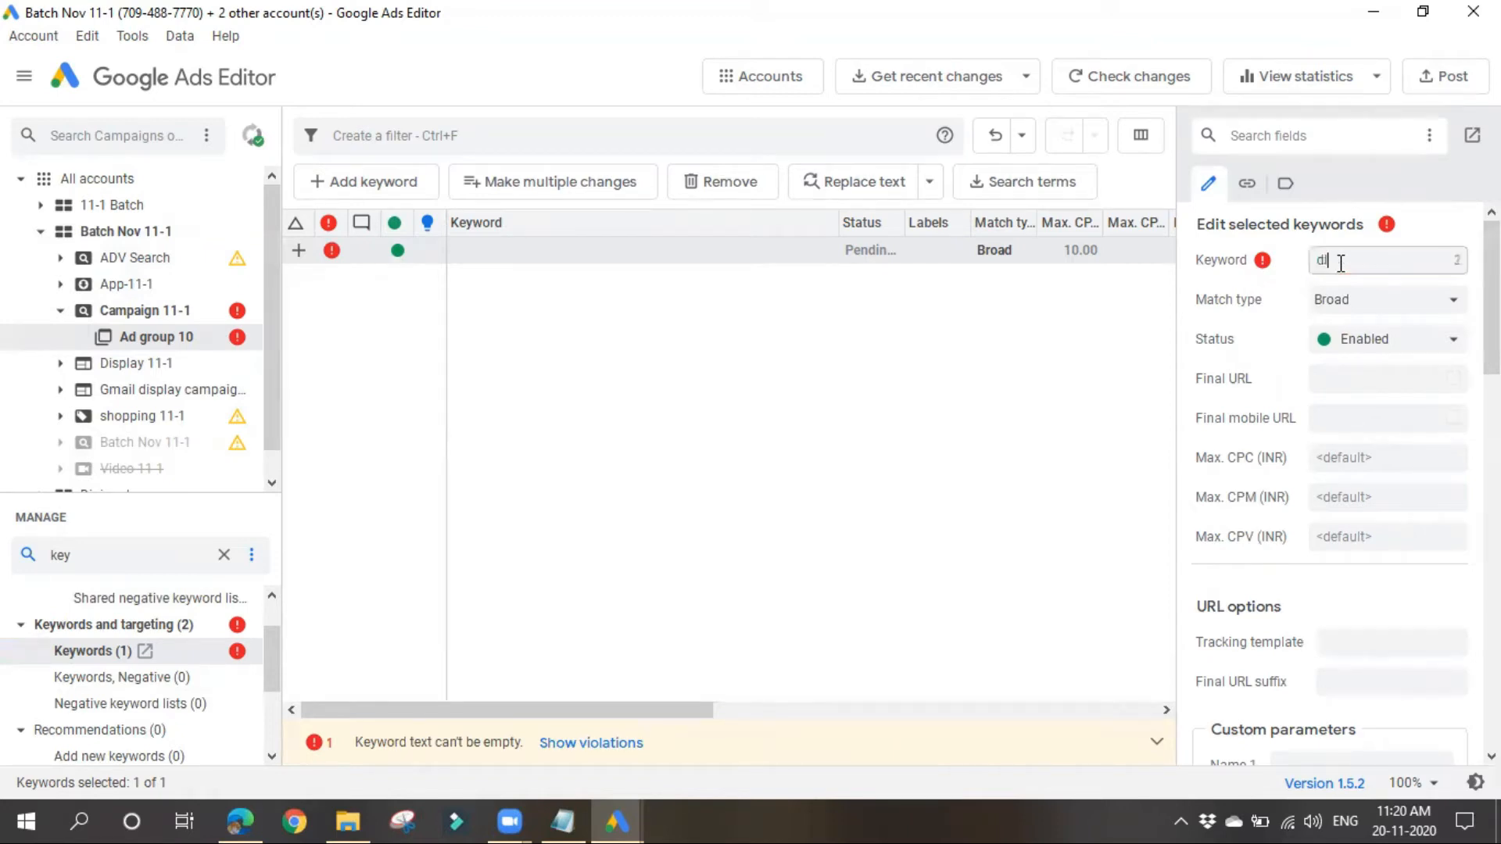
{"action": "type", "text": "gital marketing at"}
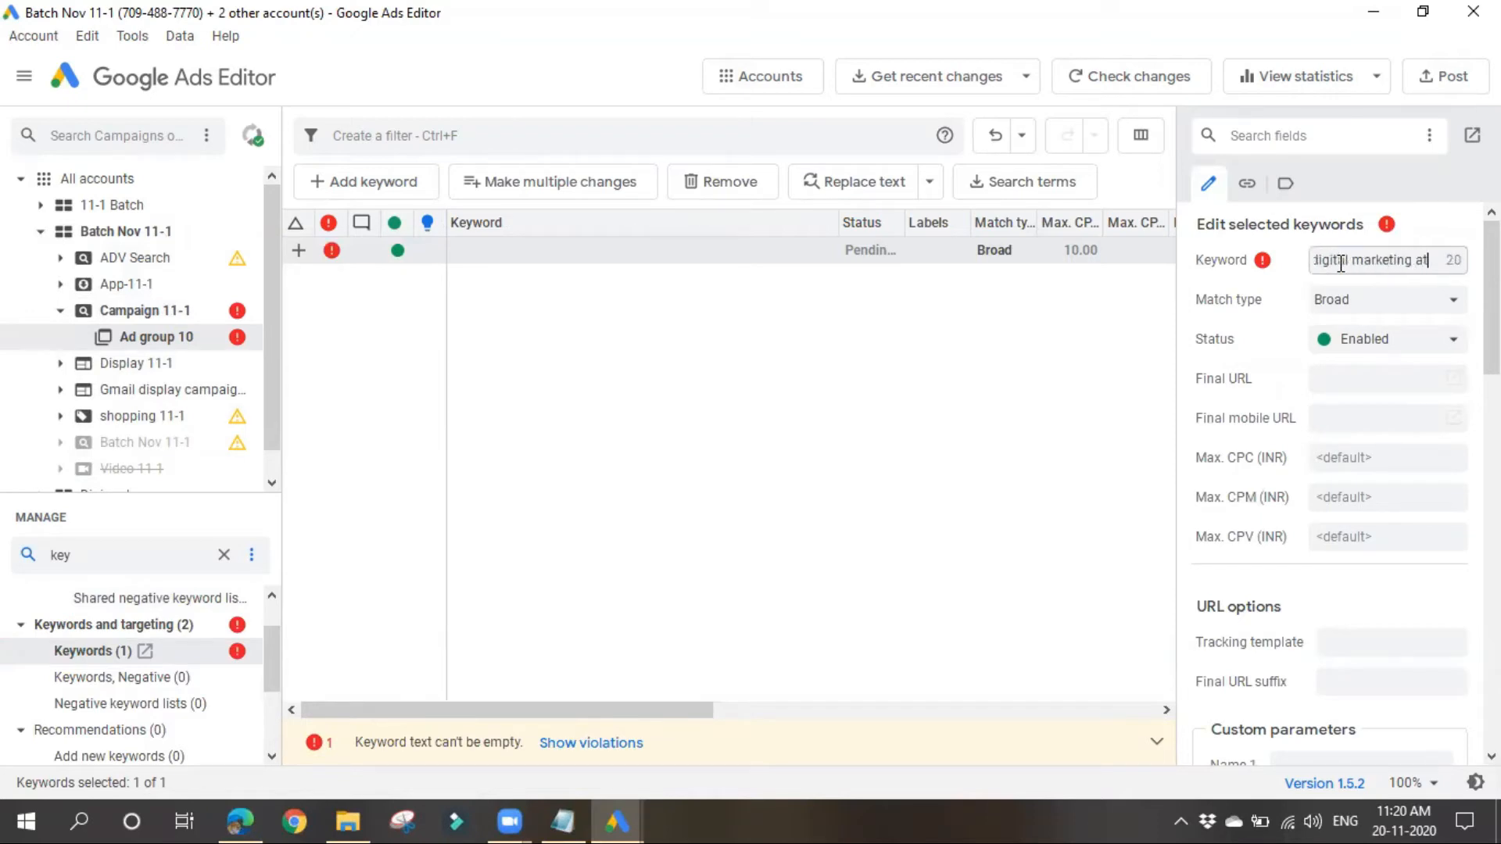
{"action": "key", "text": "BackSpace"}
{"action": "key", "text": "BackSpace"}
{"action": "type", "text": "training"}
Step: Check the match type options of the new keyword, keeping Broad, and review its bid, URL, label and comment settings
{"action": "left_click", "coordinate": [1376, 311]}
{"action": "left_click", "coordinate": [1391, 303]}
{"action": "left_click", "coordinate": [1397, 302]}
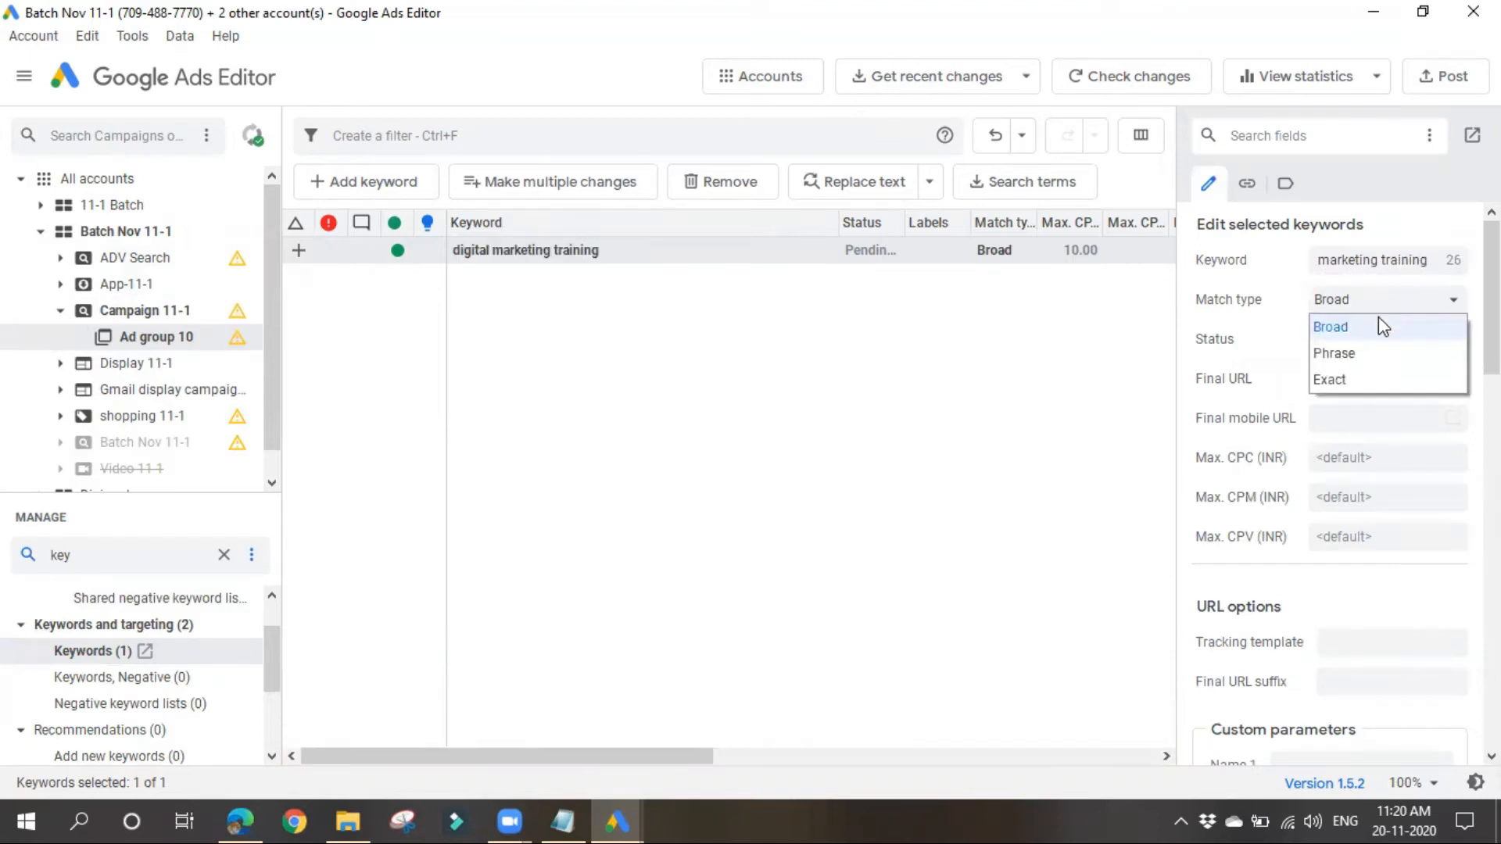
{"action": "left_click", "coordinate": [1101, 391]}
{"action": "left_click", "coordinate": [961, 252]}
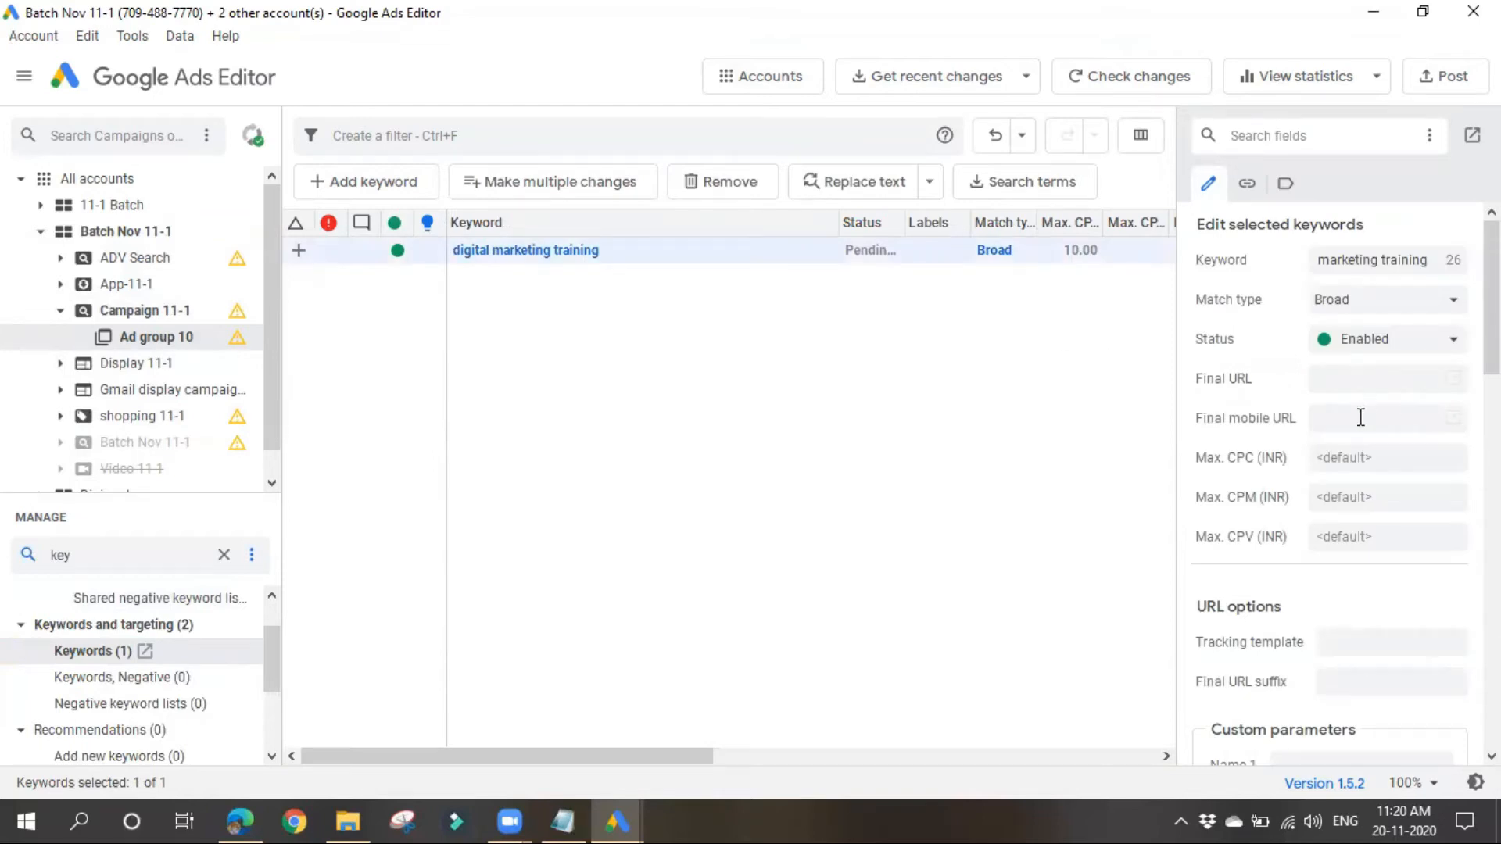
{"action": "scroll", "coordinate": [1309, 547], "scroll_direction": "down", "scroll_amount": 3}
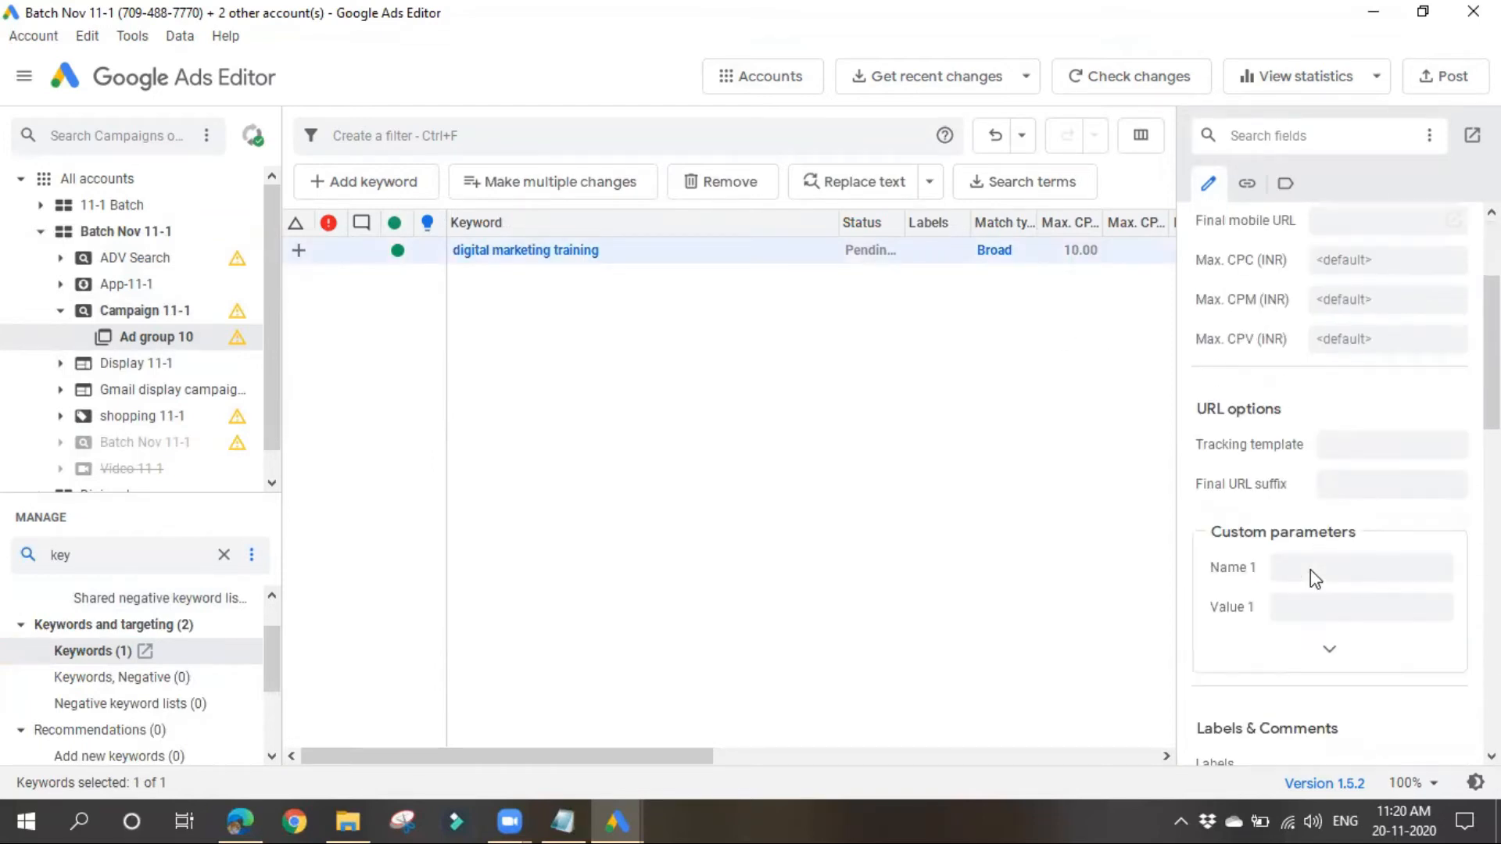
{"action": "scroll", "coordinate": [1288, 613], "scroll_direction": "down", "scroll_amount": 5}
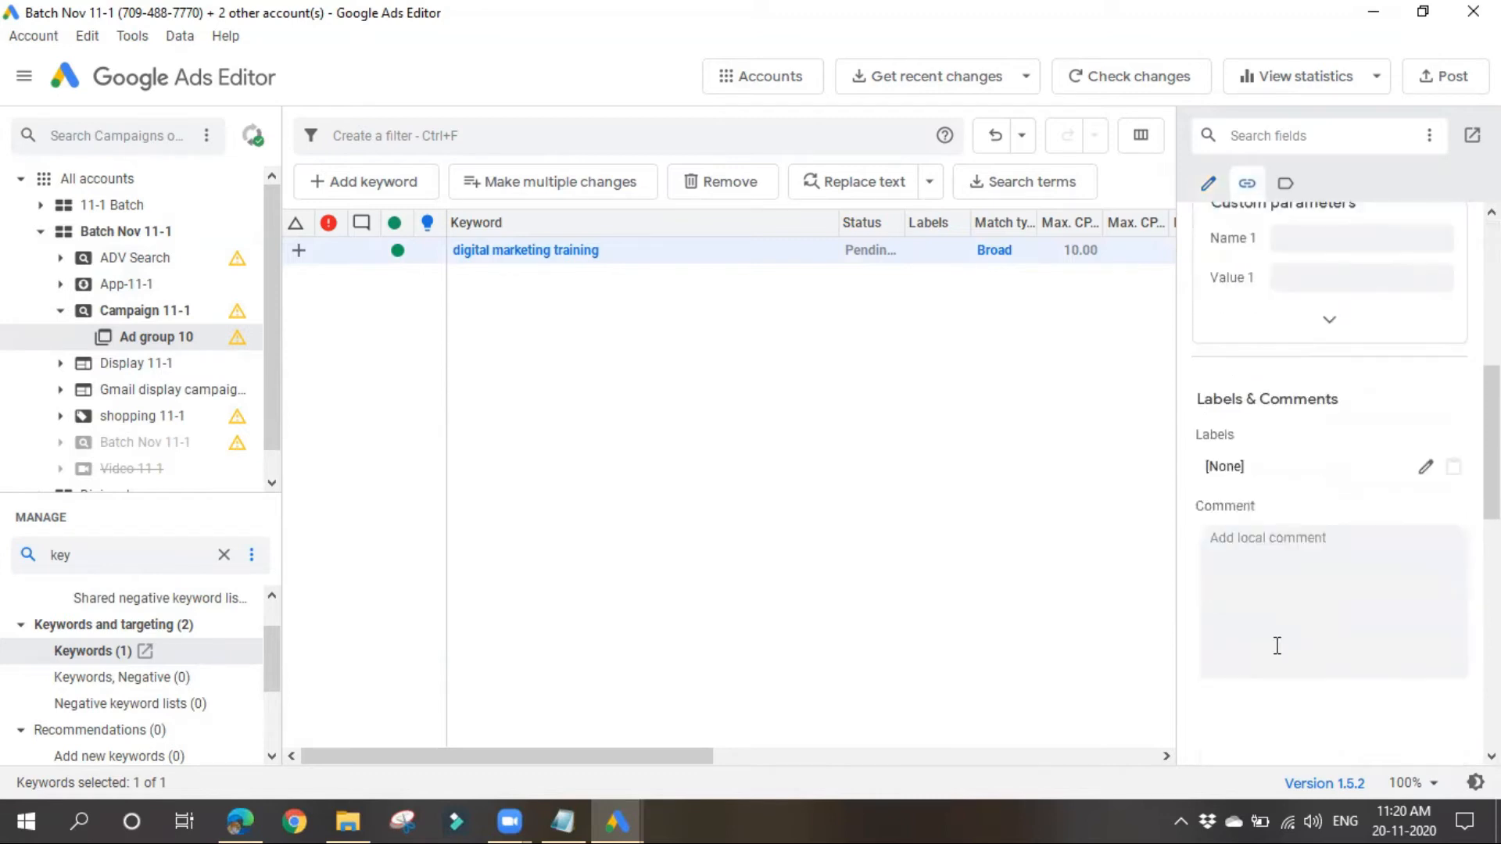
{"action": "scroll", "coordinate": [1277, 646], "scroll_direction": "up", "scroll_amount": 8}
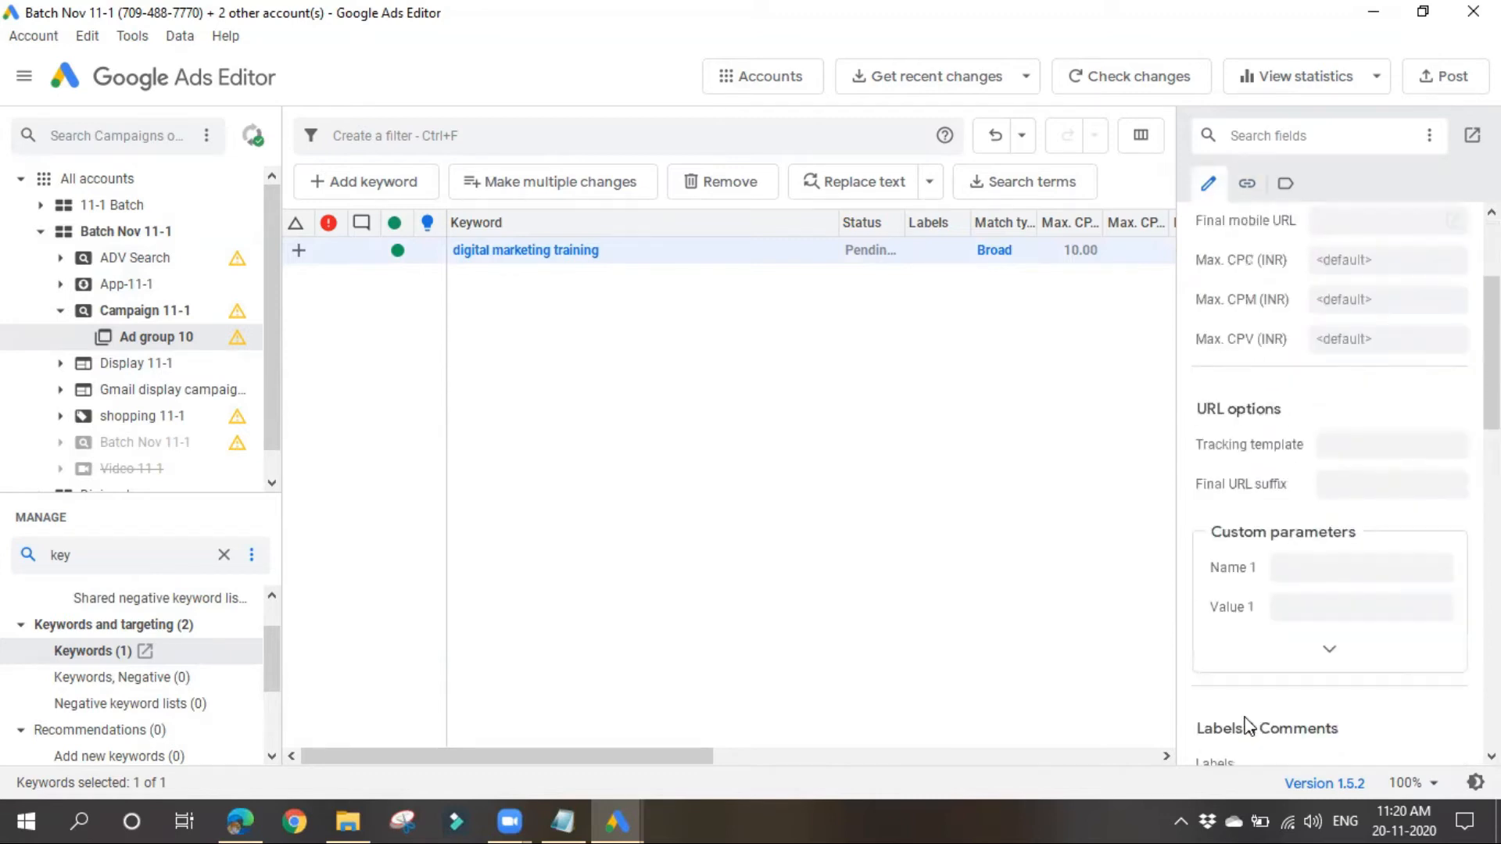
{"action": "left_click", "coordinate": [752, 473]}
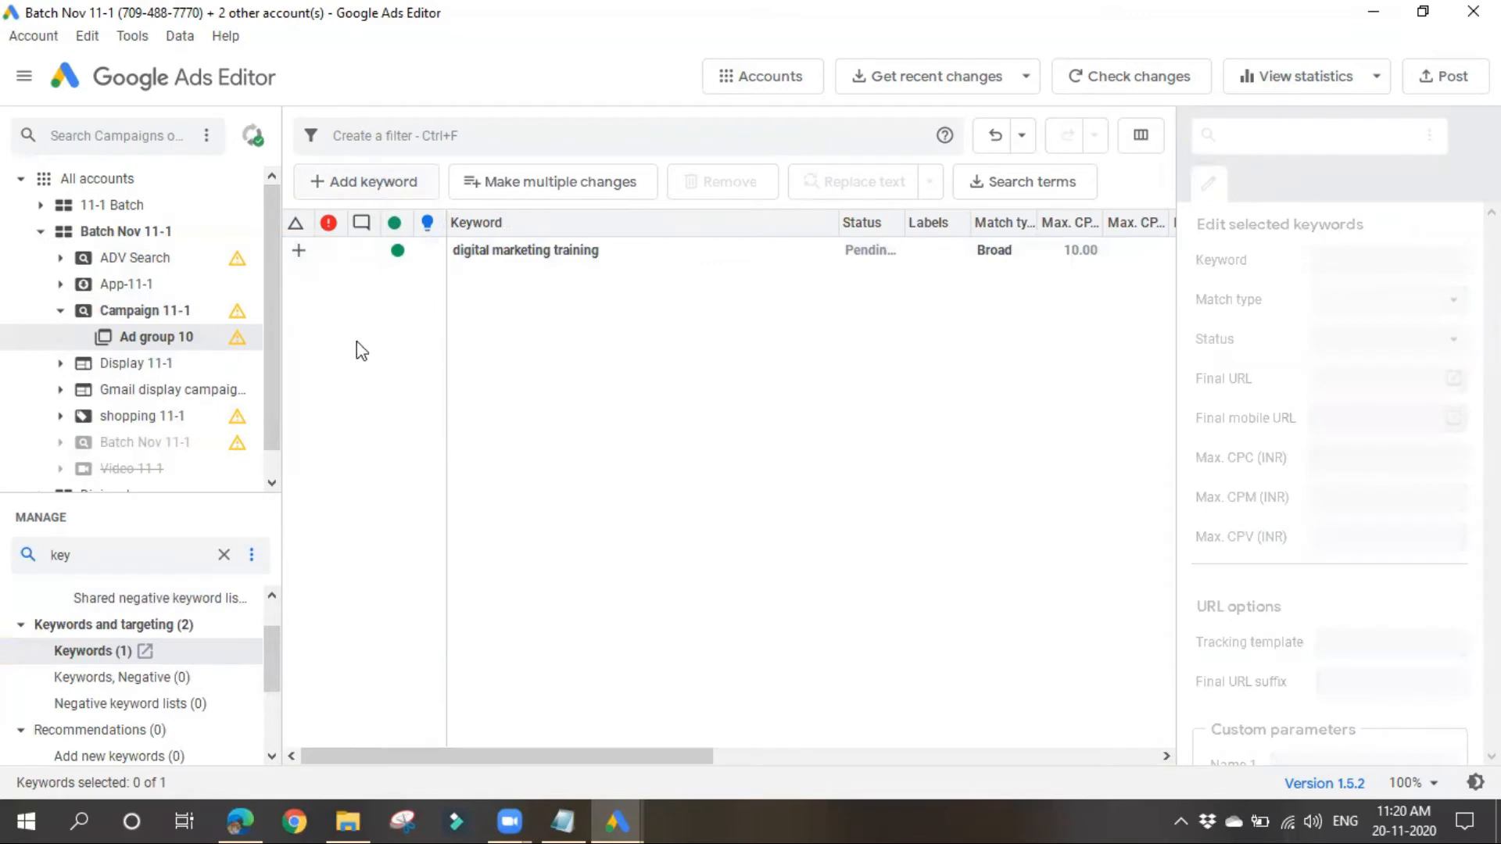
Step: Add a second keyword to Ad group 10 with the text "digital marketing training"
{"action": "key", "text": "ctrl+shift+n"}
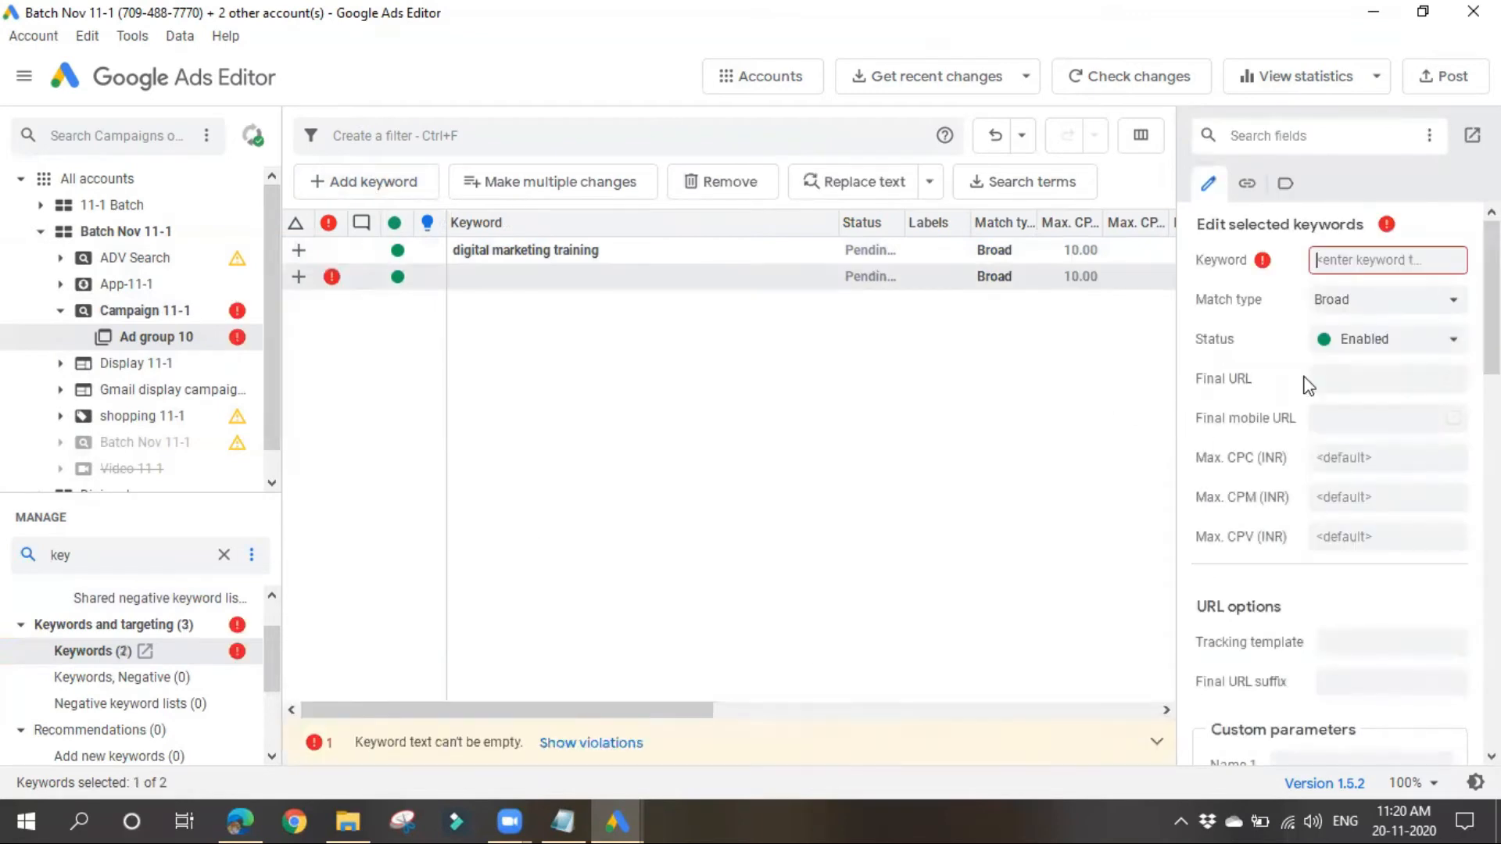
{"action": "left_click", "coordinate": [1369, 256]}
{"action": "type", "text": "digital"}
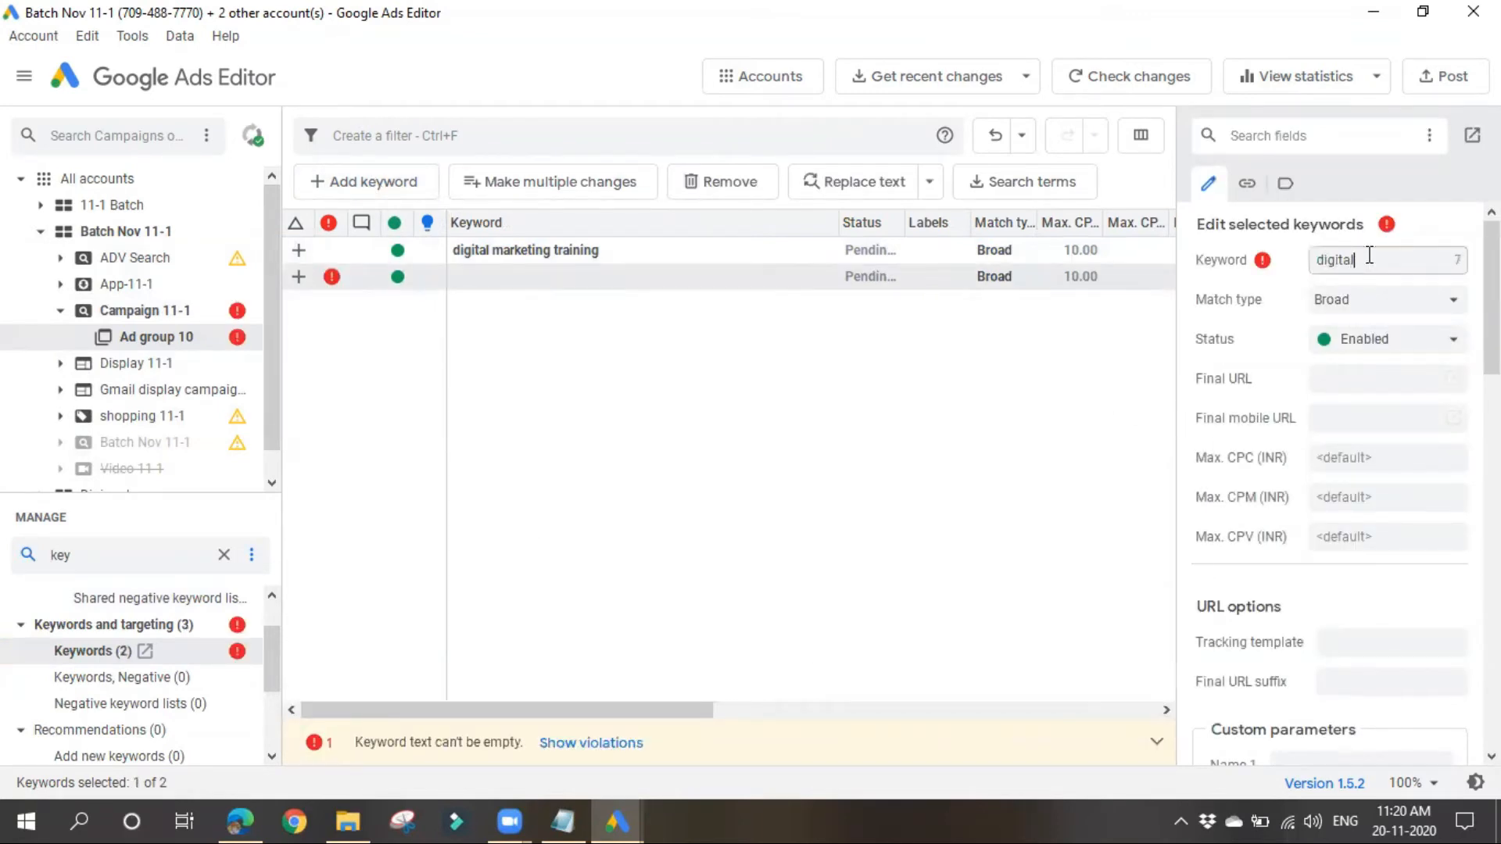
{"action": "type", "text": " marketing training"}
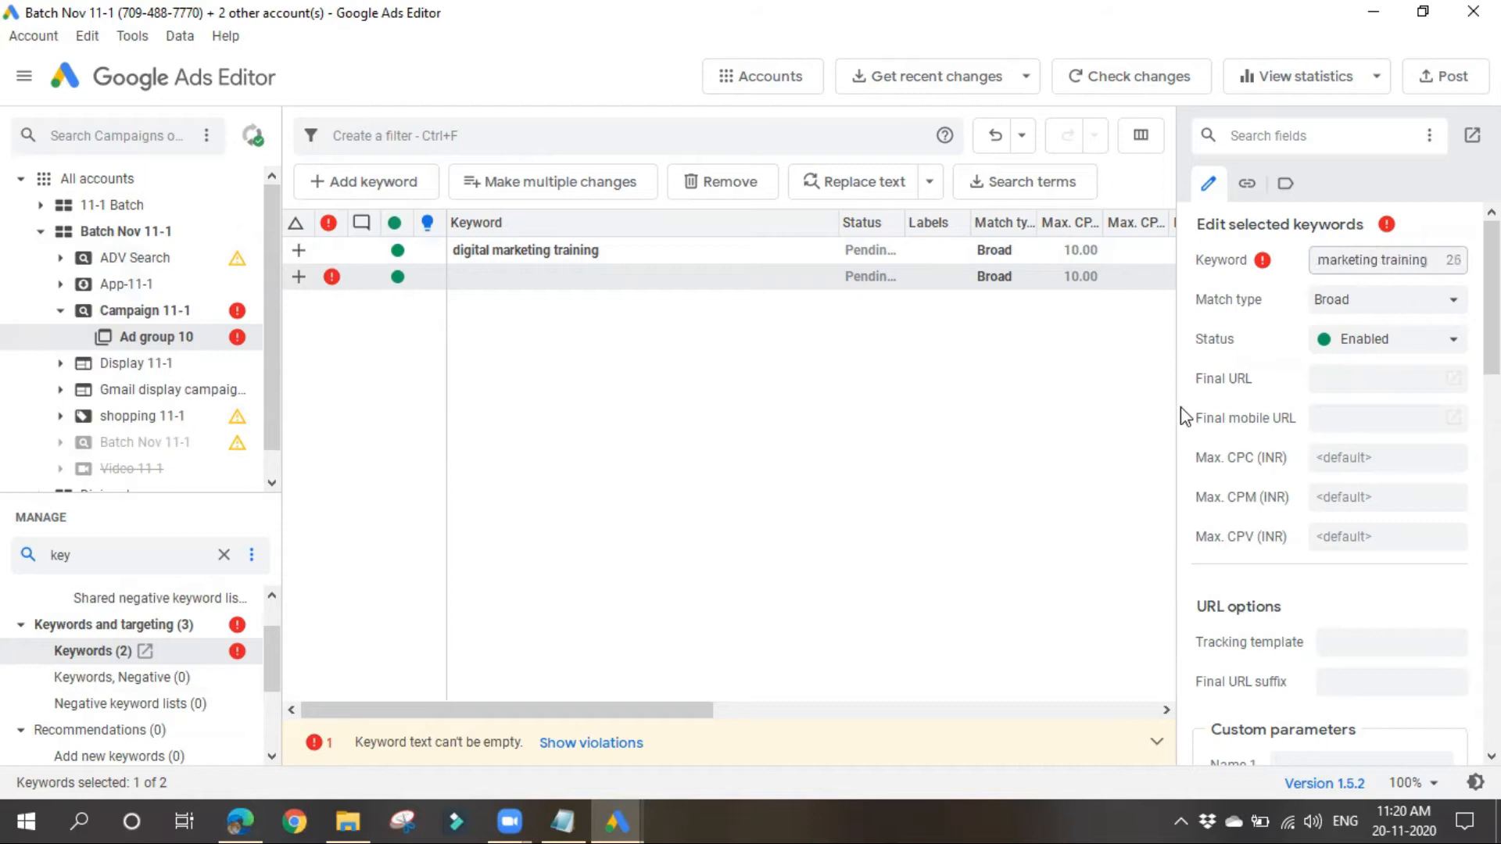
Step: Add the keyword "online digital marketing training" to Ad group 10
{"action": "left_click", "coordinate": [356, 192]}
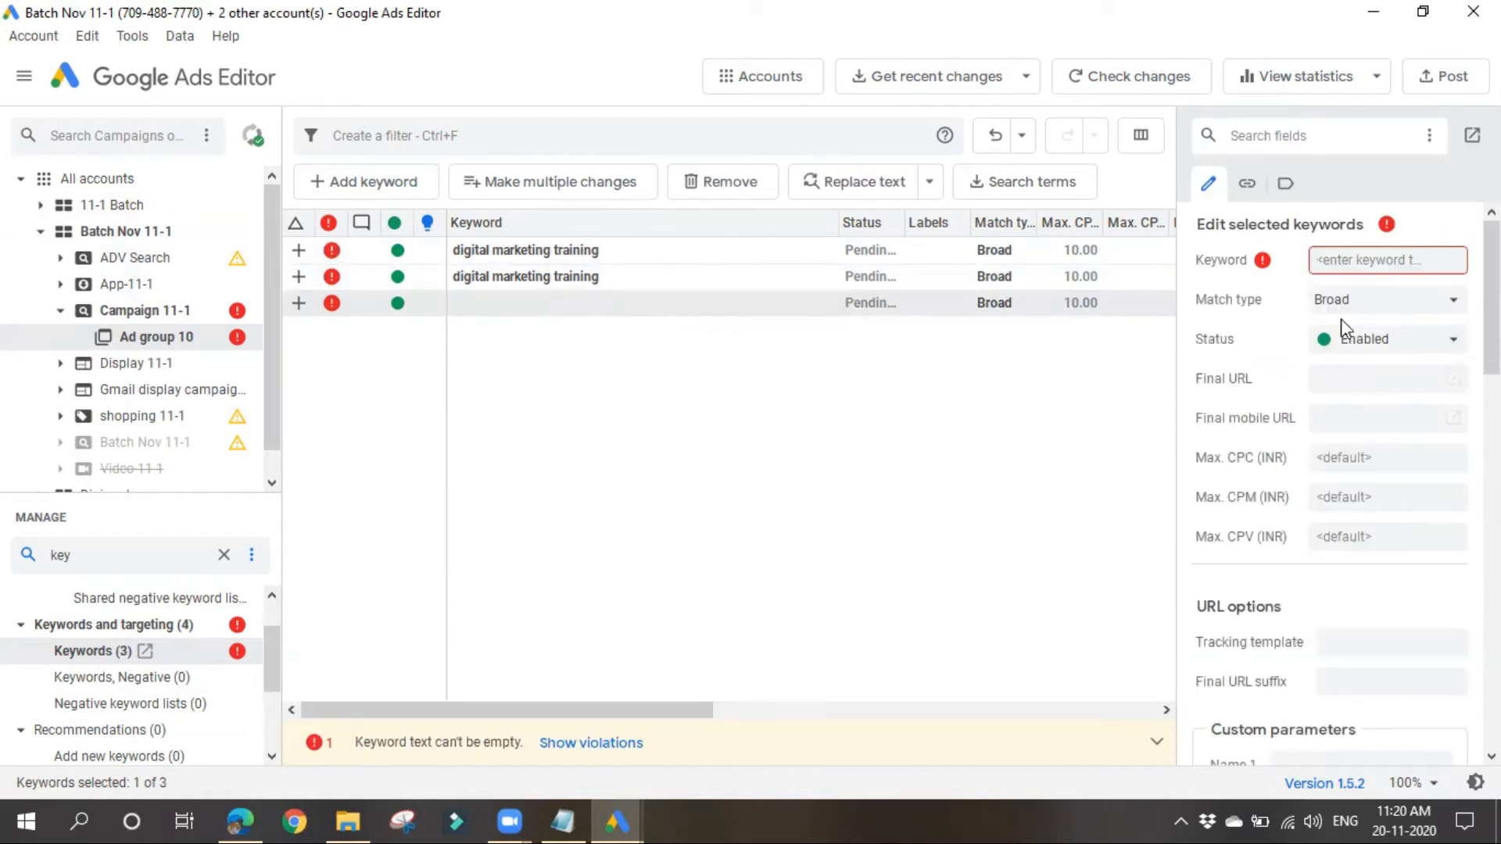
{"action": "left_click", "coordinate": [1405, 268]}
{"action": "type", "text": "onli"}
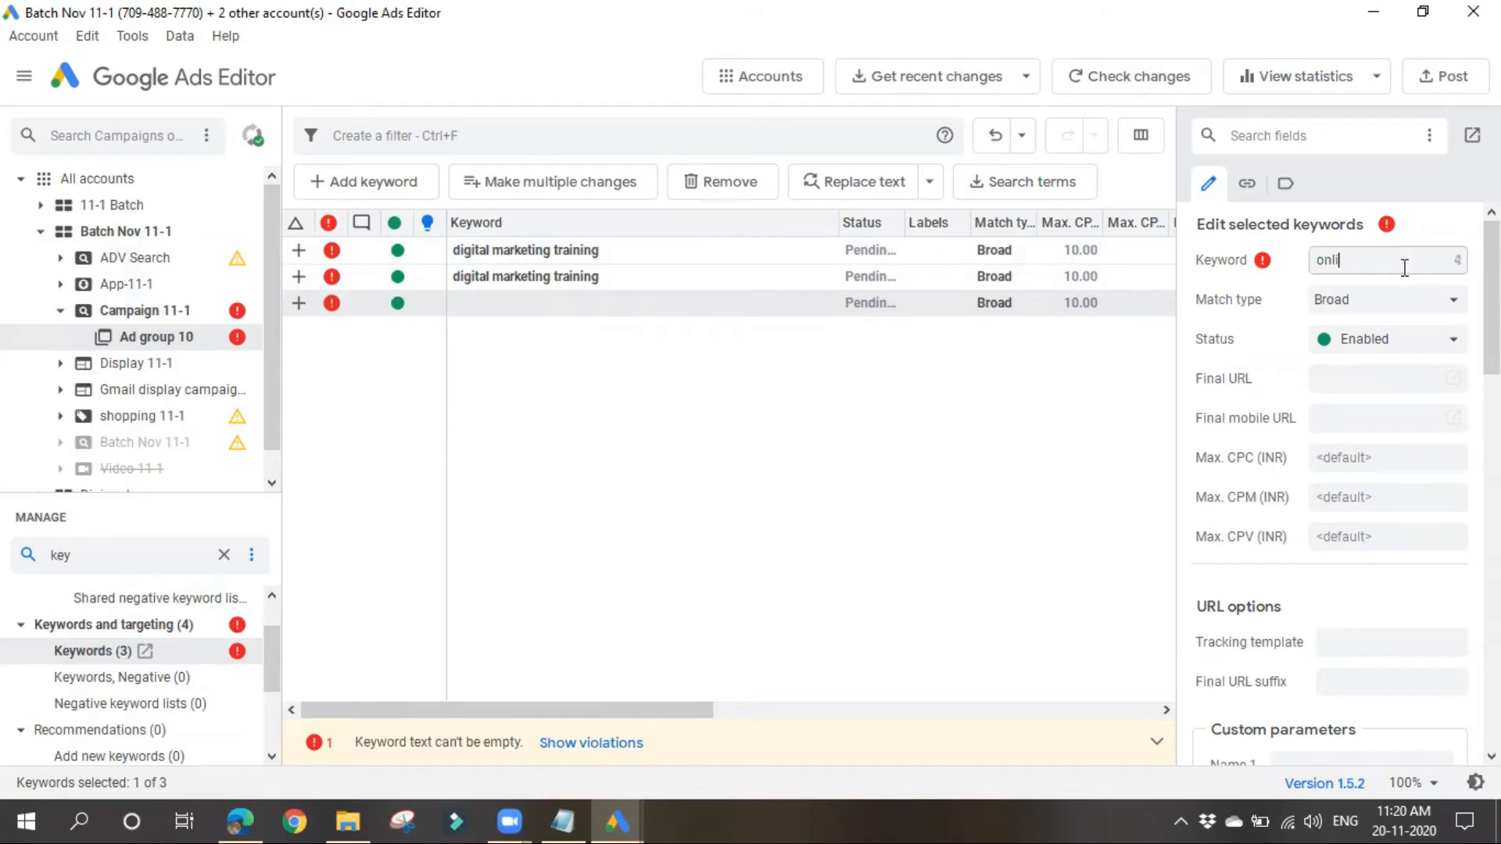
{"action": "type", "text": "ne digital marketing tra"}
{"action": "type", "text": "ining"}
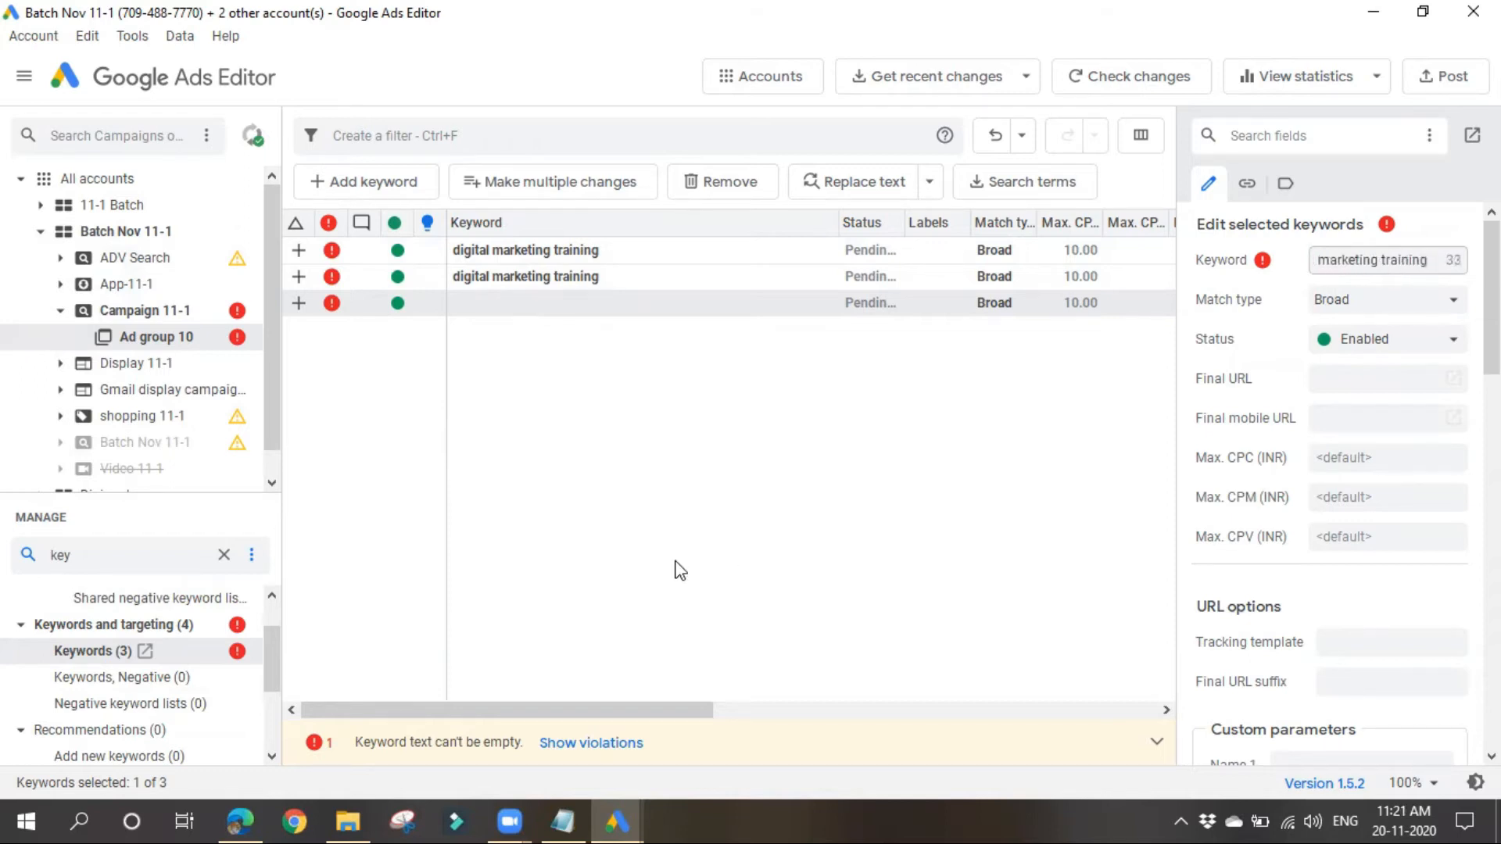
Step: Add the keyword "digital marketing courses online" to Ad group 10
{"action": "left_click", "coordinate": [389, 173]}
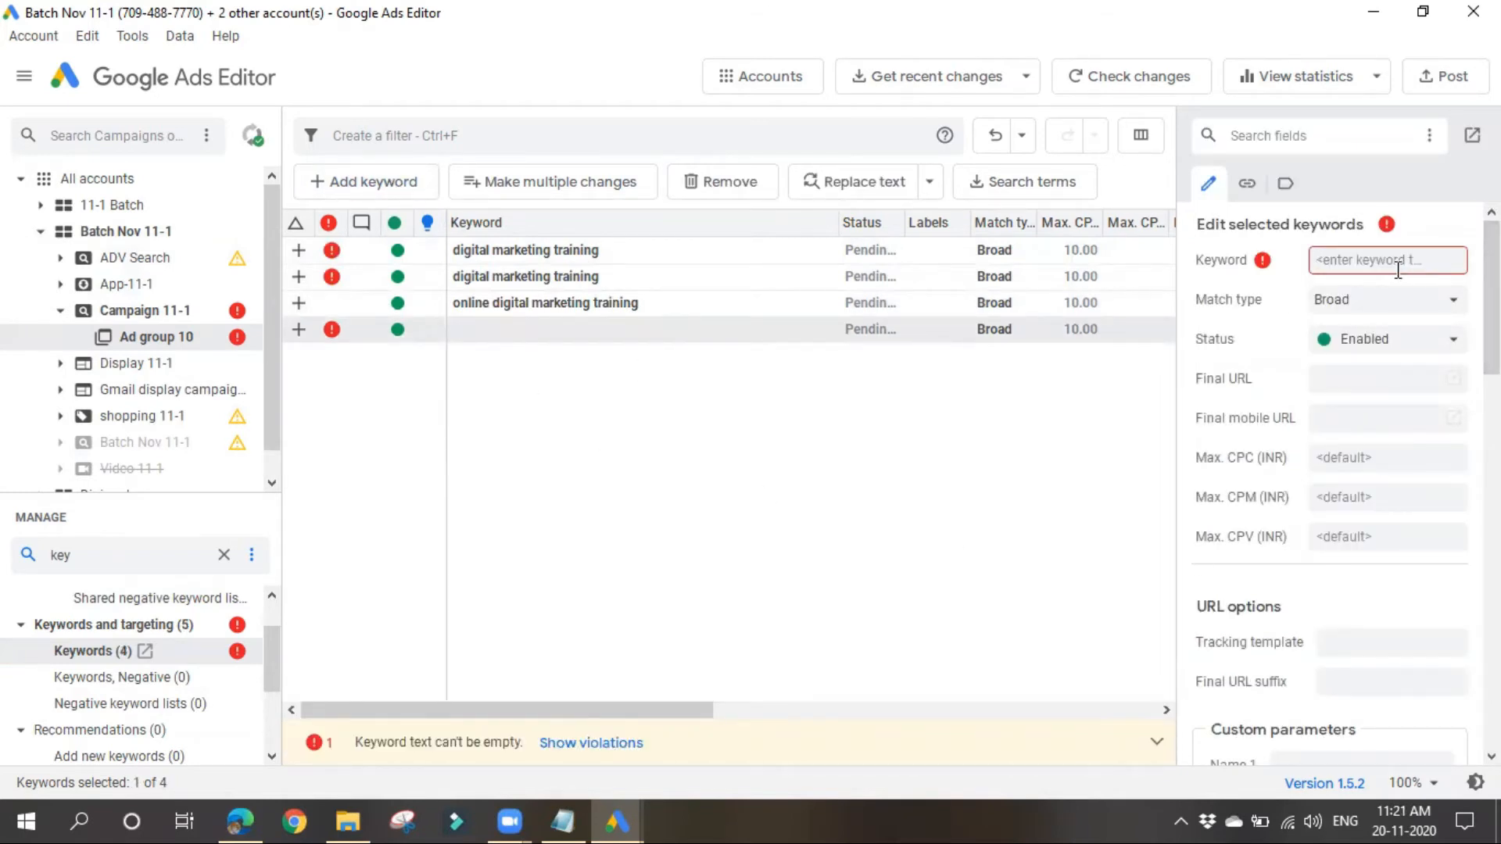
{"action": "type", "text": "digital mar"}
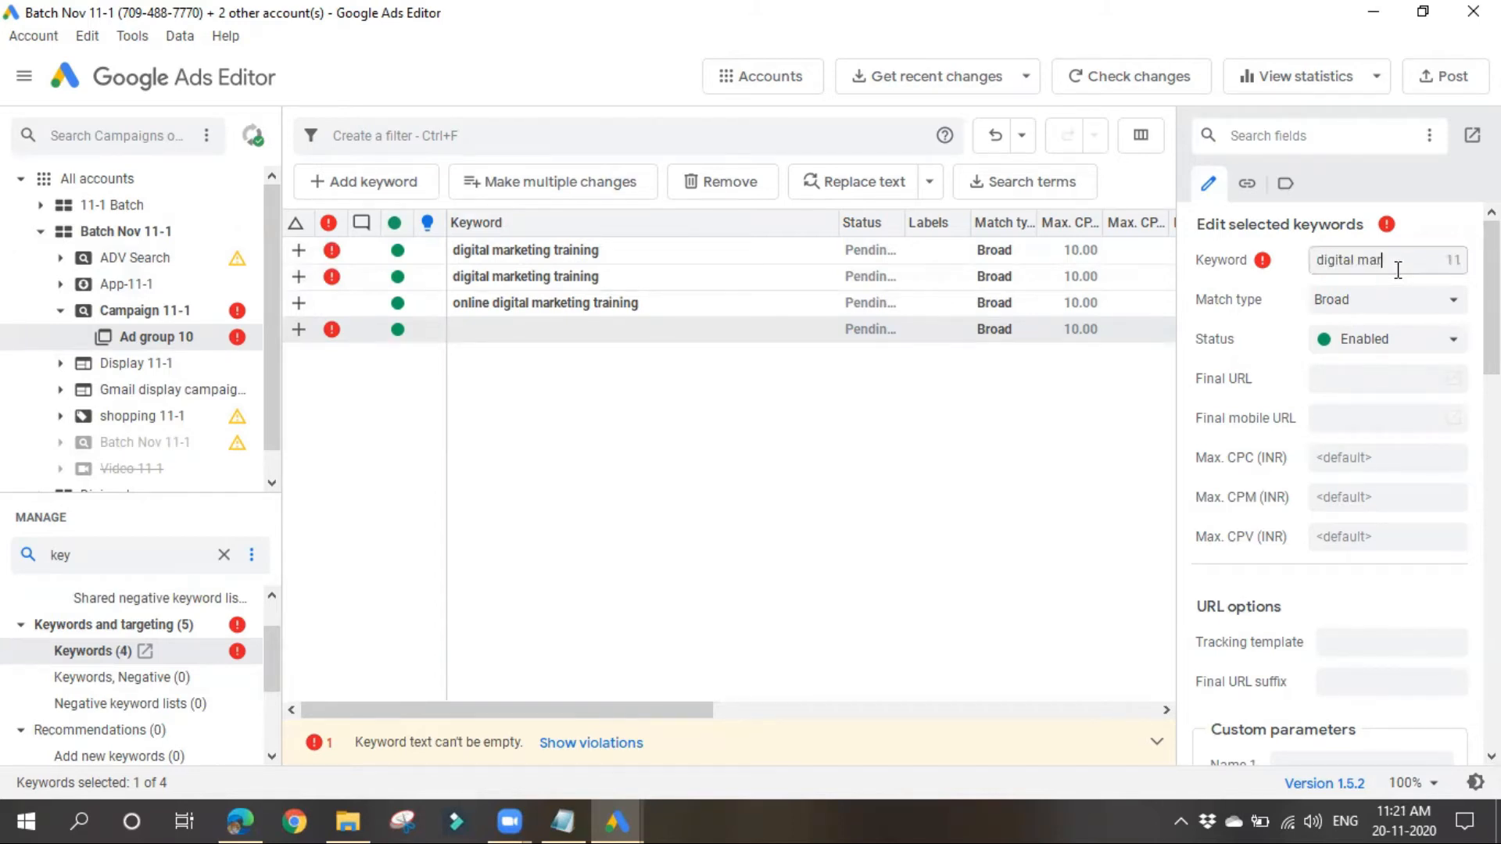
{"action": "type", "text": "keting courses online"}
{"action": "left_click", "coordinate": [921, 483]}
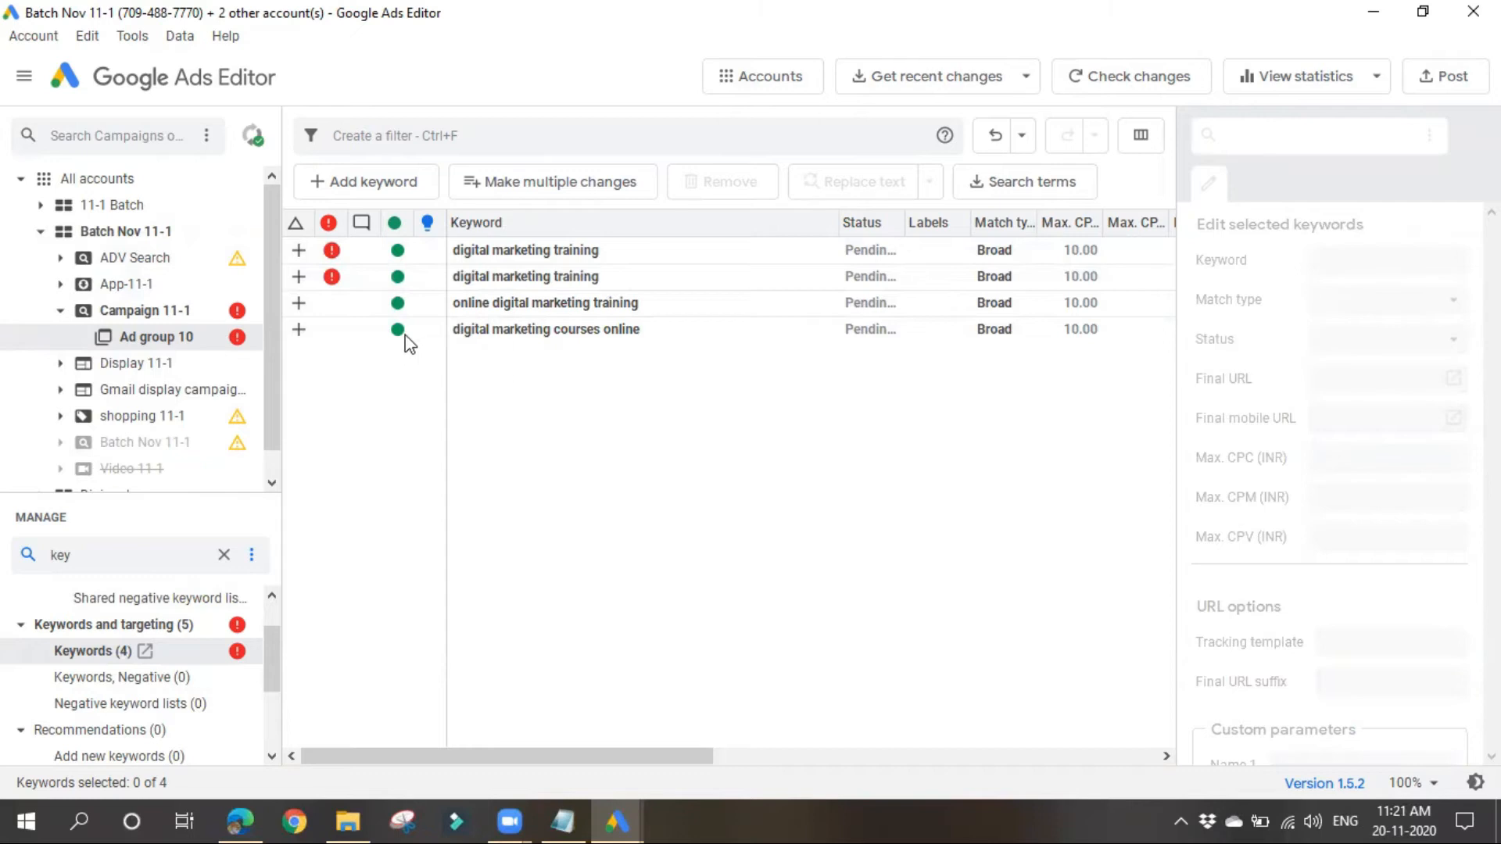
Step: Sort the keywords by recommended status and examine the errors flagged on the two "digital marketing training" keywords
{"action": "left_click", "coordinate": [403, 254]}
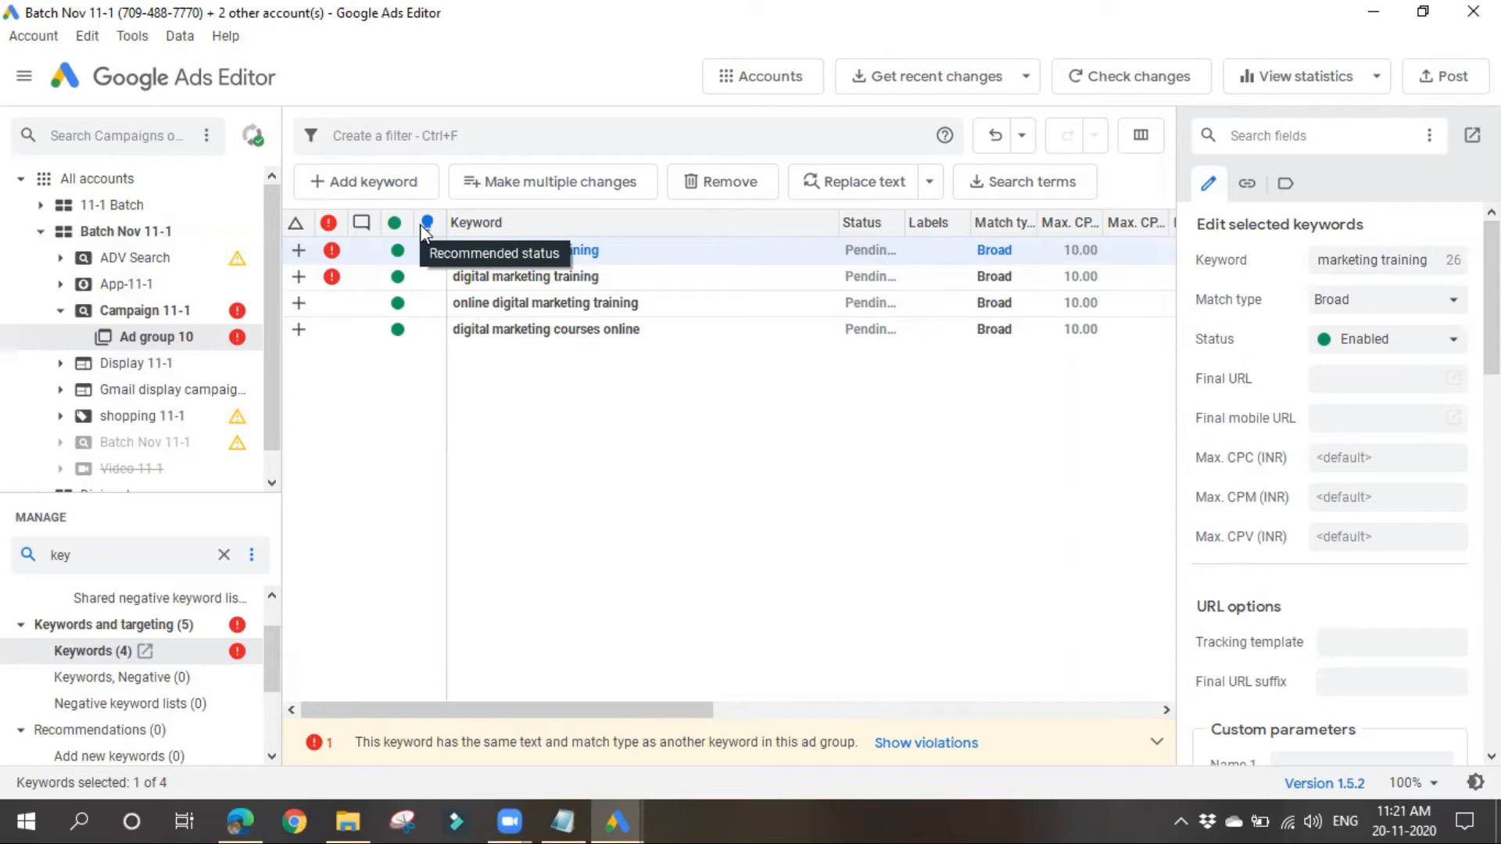
{"action": "left_click", "coordinate": [429, 227]}
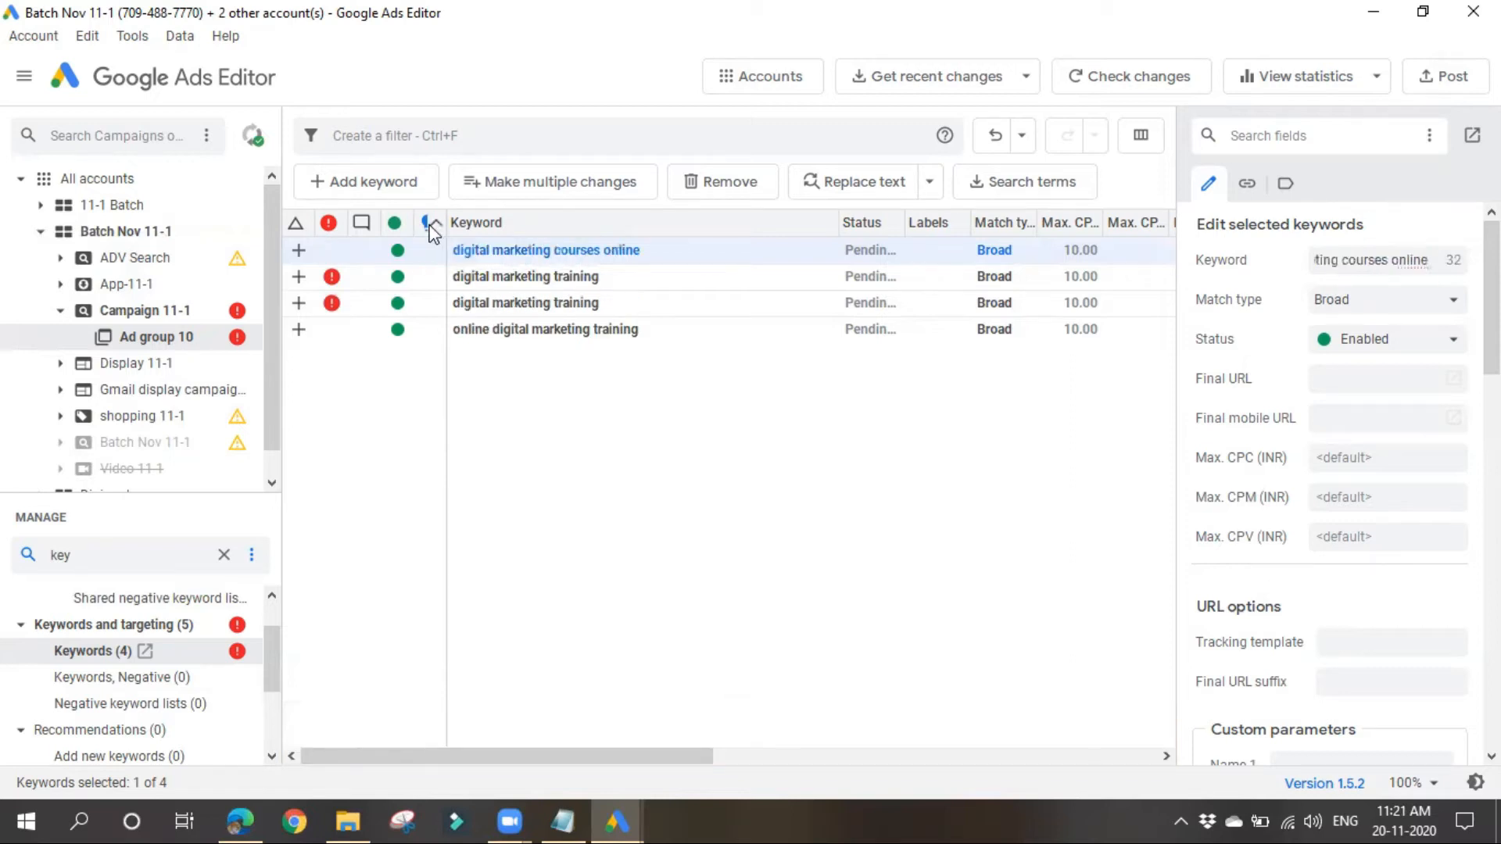
{"action": "left_click", "coordinate": [332, 311]}
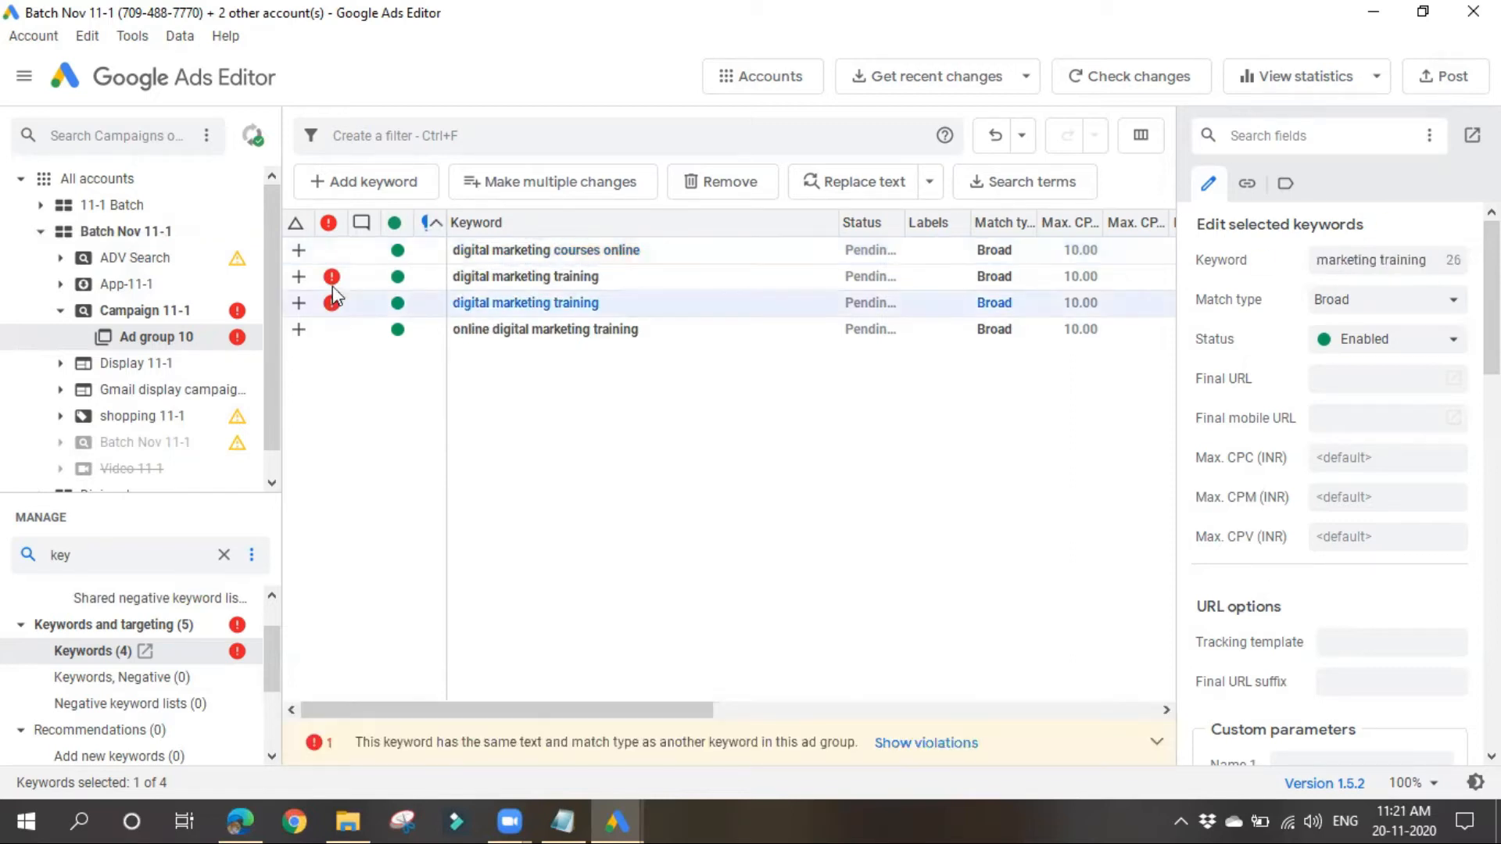
{"action": "mouse_move", "coordinate": [337, 283]}
Step: Select Campaign 11-1 in the account tree and view its negative keyword lists
{"action": "left_click", "coordinate": [203, 305]}
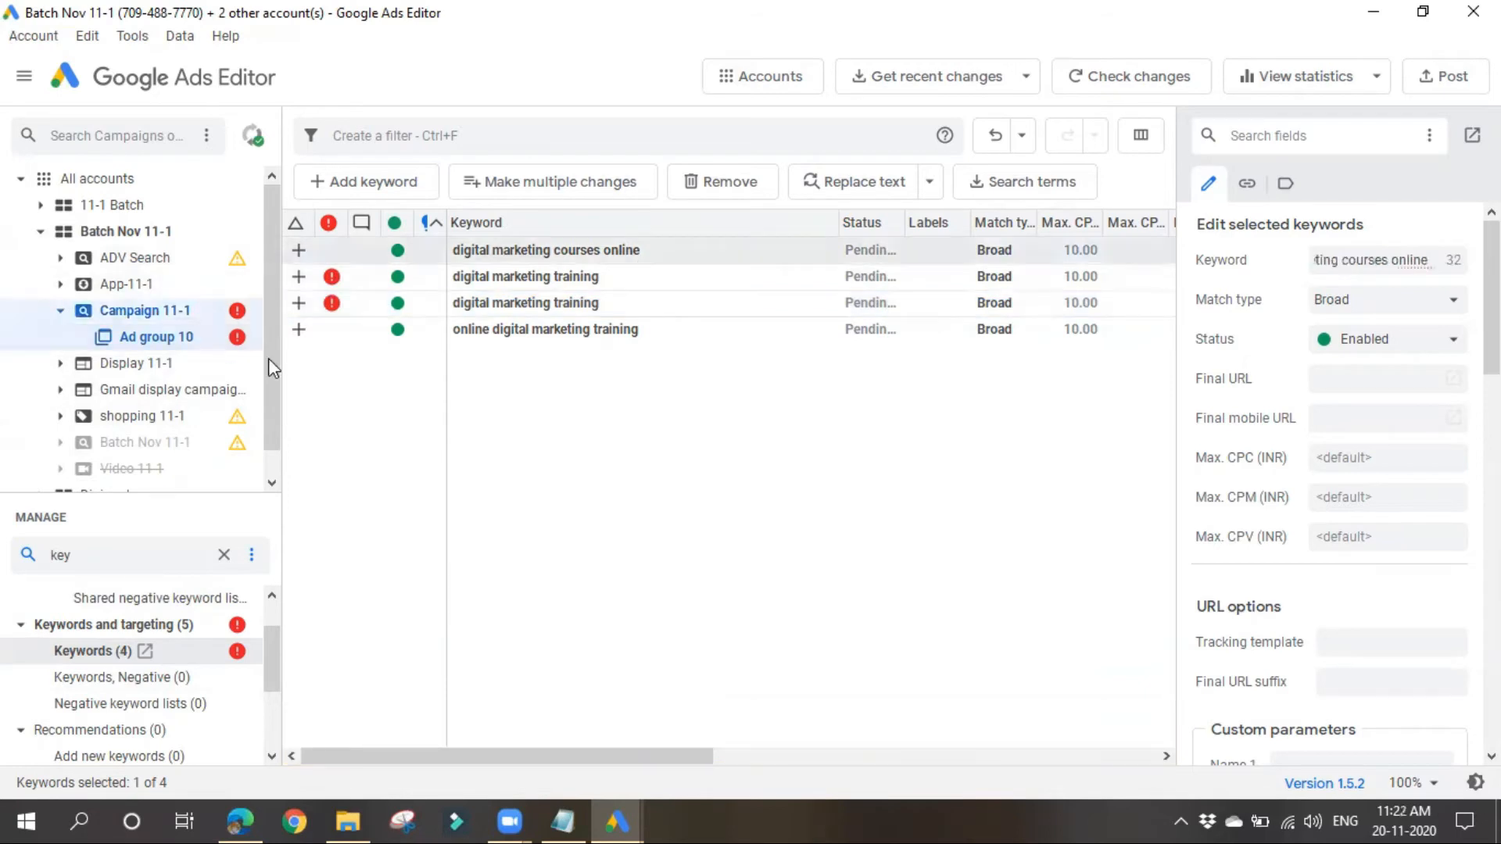
{"action": "left_click", "coordinate": [155, 311]}
{"action": "left_click", "coordinate": [110, 408]}
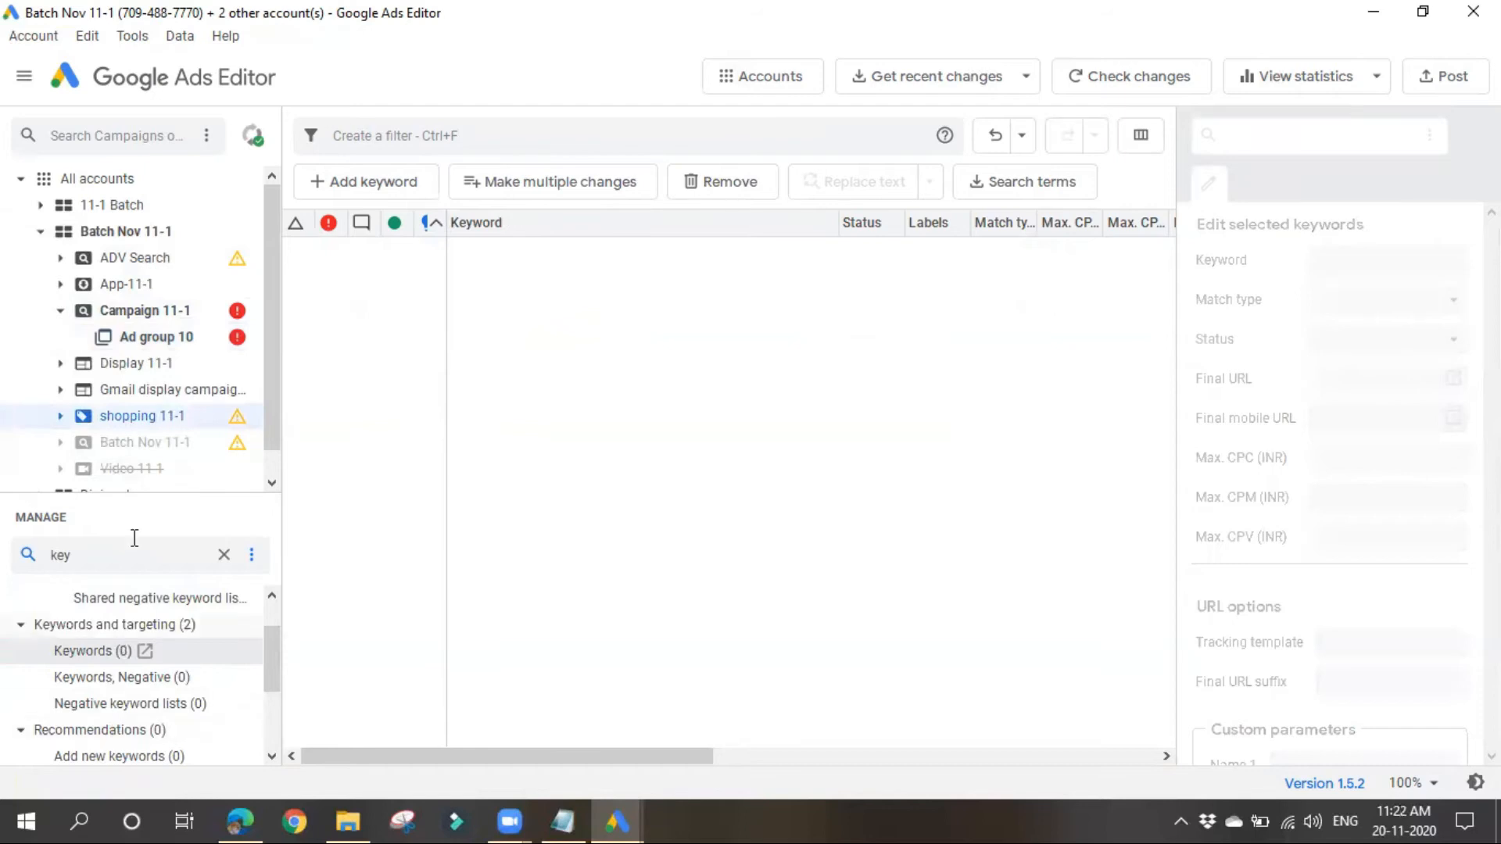
{"action": "left_click", "coordinate": [160, 308]}
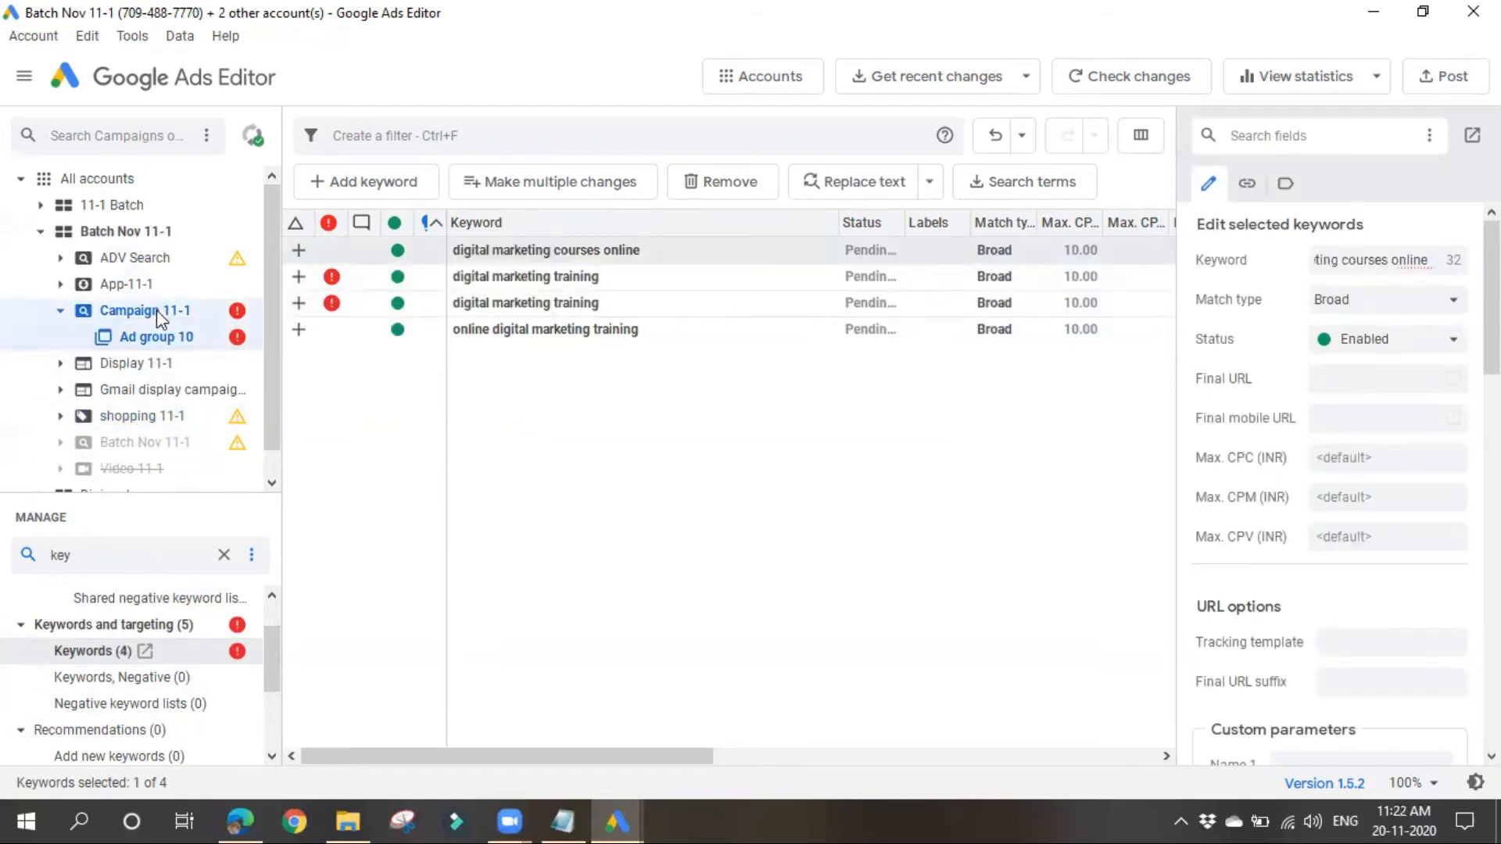
{"action": "left_click", "coordinate": [117, 708]}
{"action": "right_click", "coordinate": [119, 708]}
{"action": "left_click", "coordinate": [450, 663]}
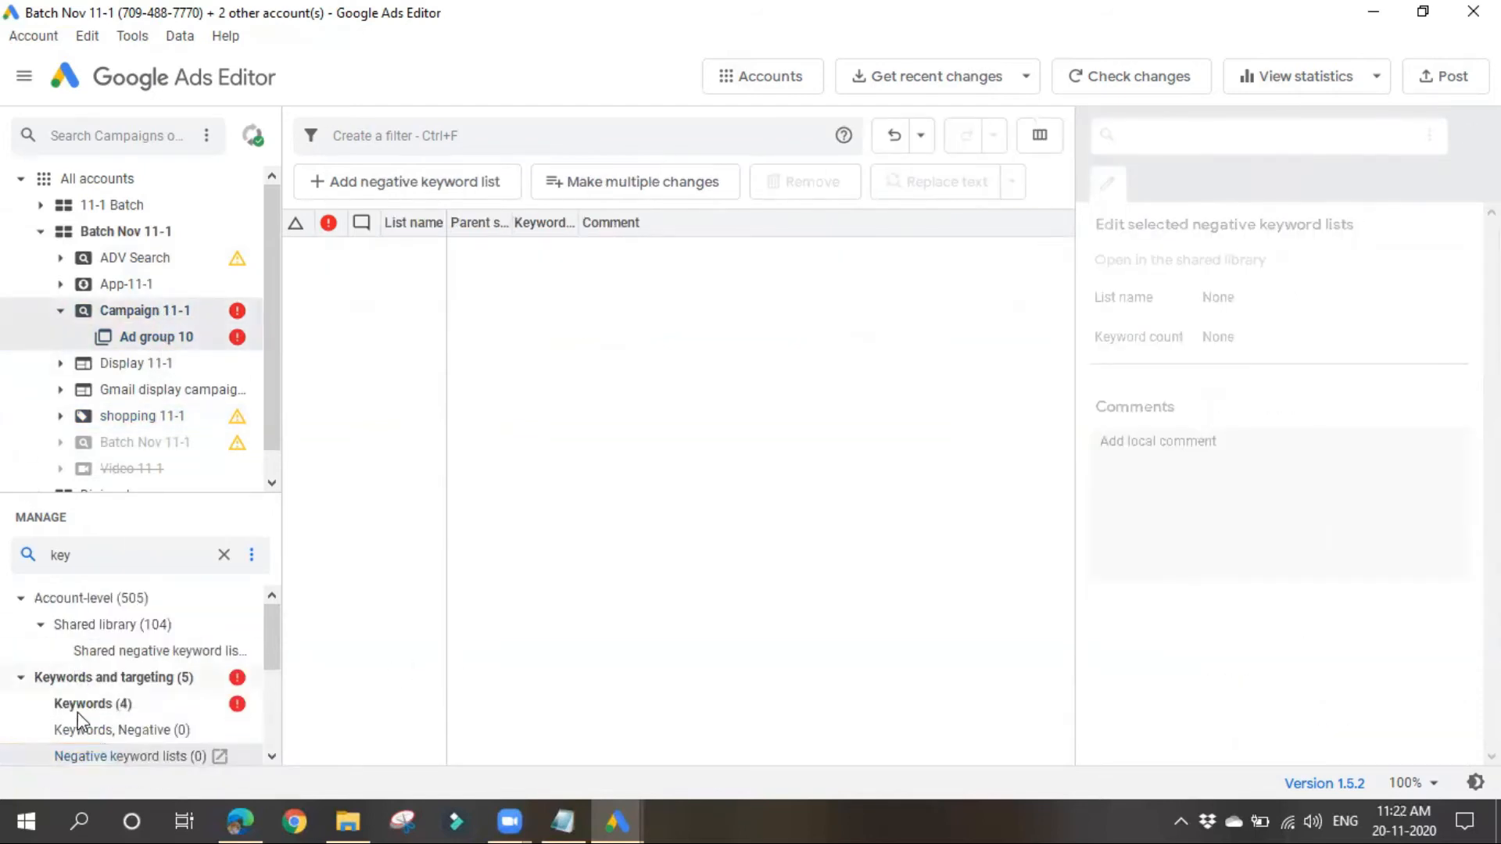
Step: Clear the "key" entity type filter and open the Campaigns list for Campaign 11-1
{"action": "left_click_drag", "start_coordinate": [174, 492], "coordinate": [205, 443]}
{"action": "left_click", "coordinate": [223, 506]}
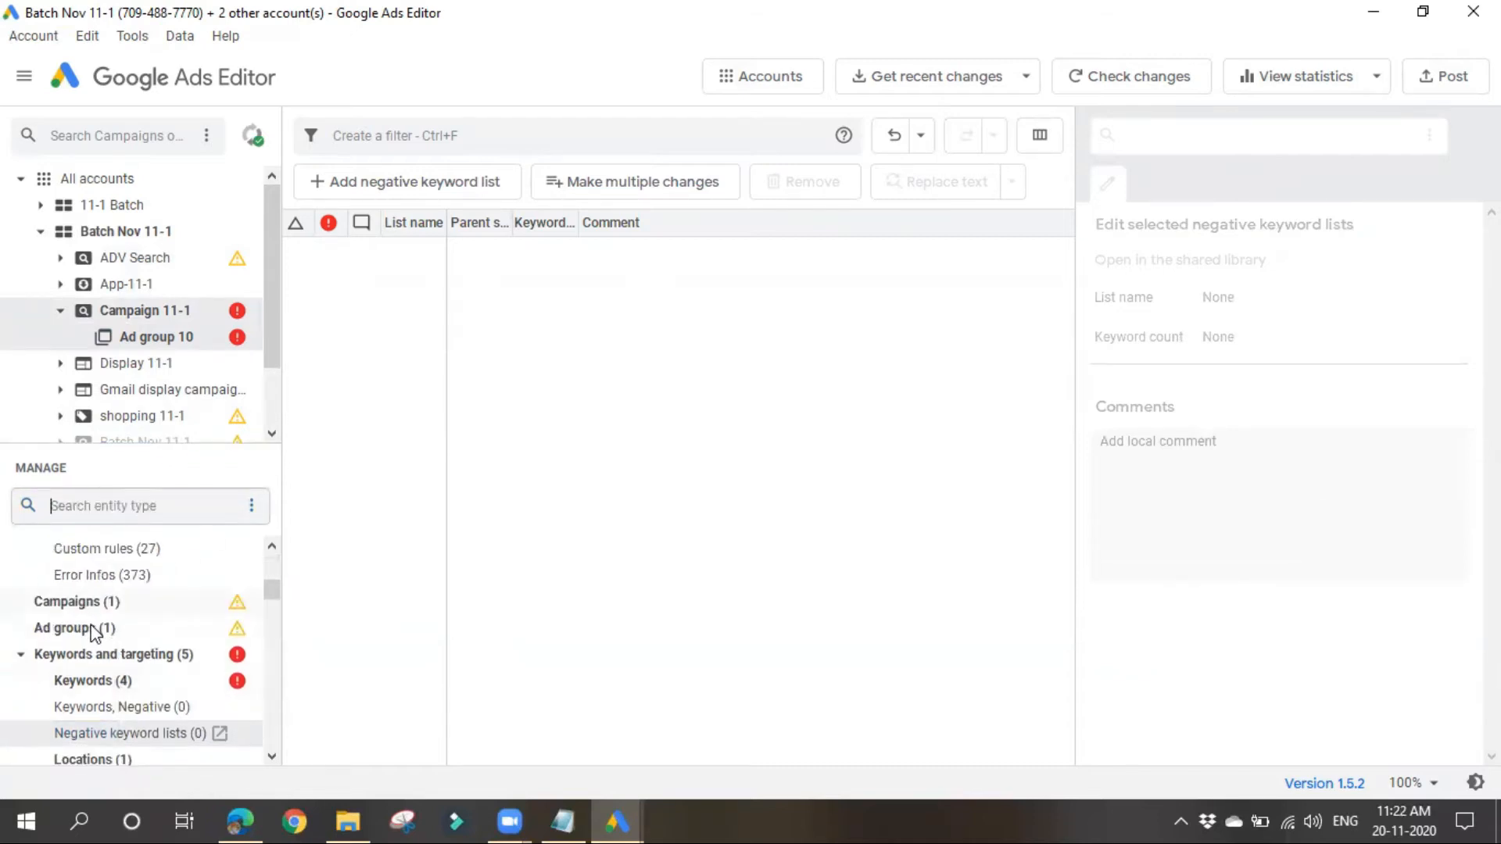
{"action": "left_click", "coordinate": [114, 602]}
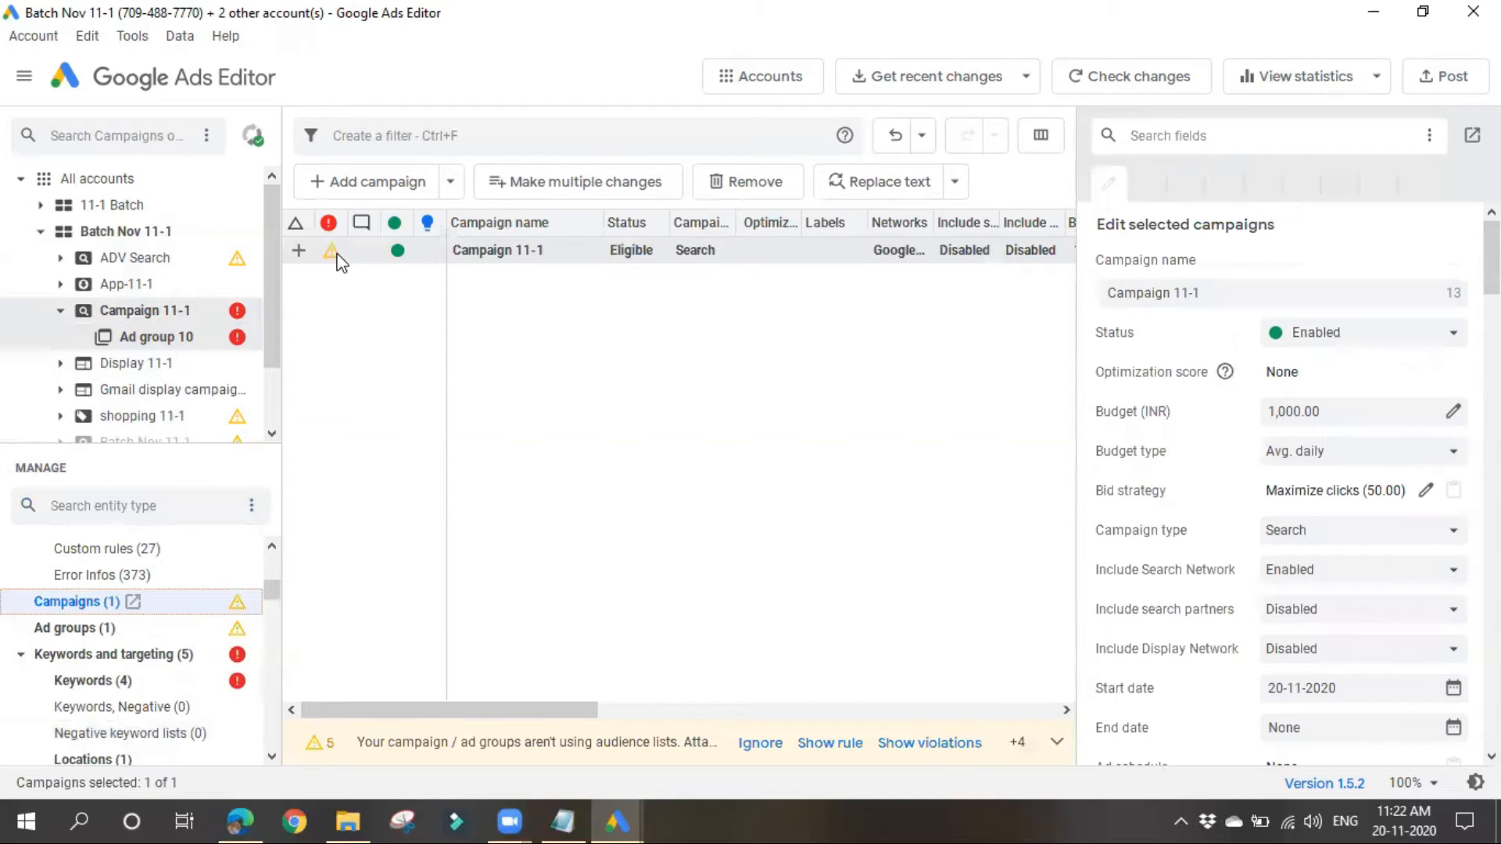
Step: Ignore Campaign 11-1's warnings about sitelink extensions, search partners, audience lists, Display Network expansion and callout extensions
{"action": "mouse_move", "coordinate": [334, 255]}
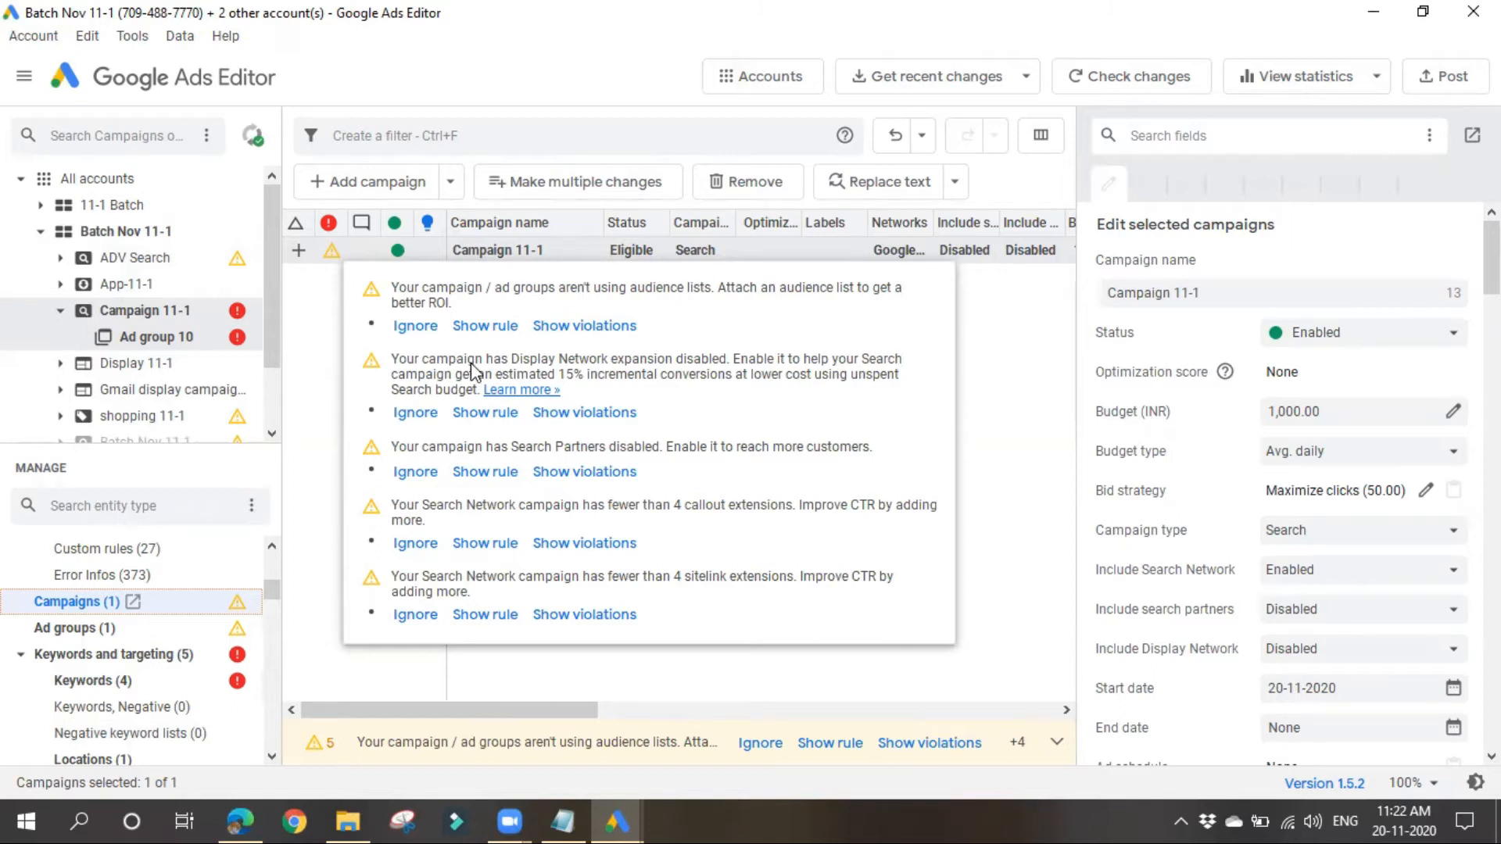
{"action": "left_click", "coordinate": [406, 615]}
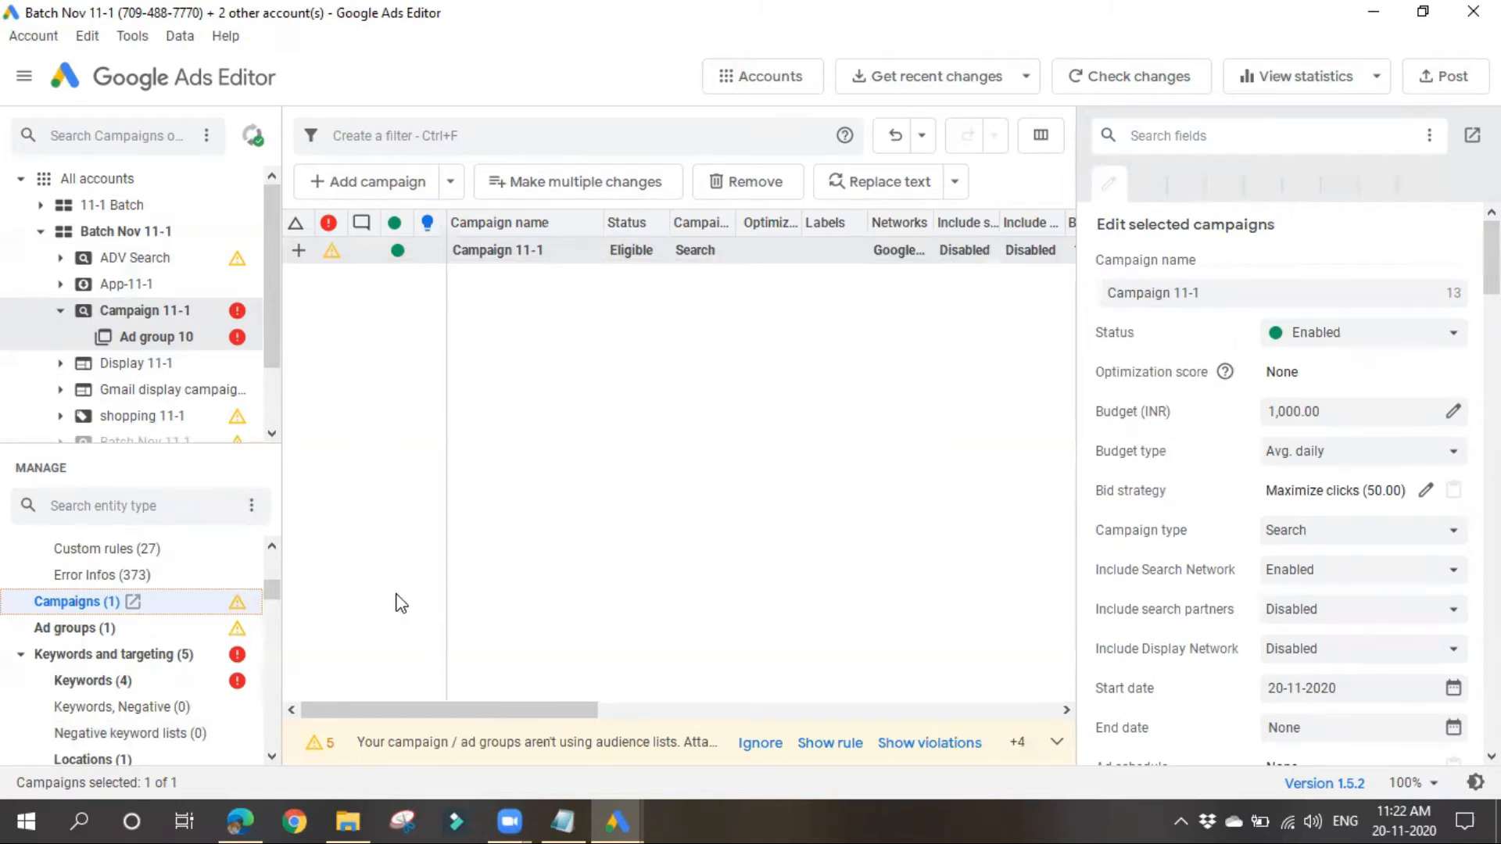
{"action": "left_click", "coordinate": [412, 472]}
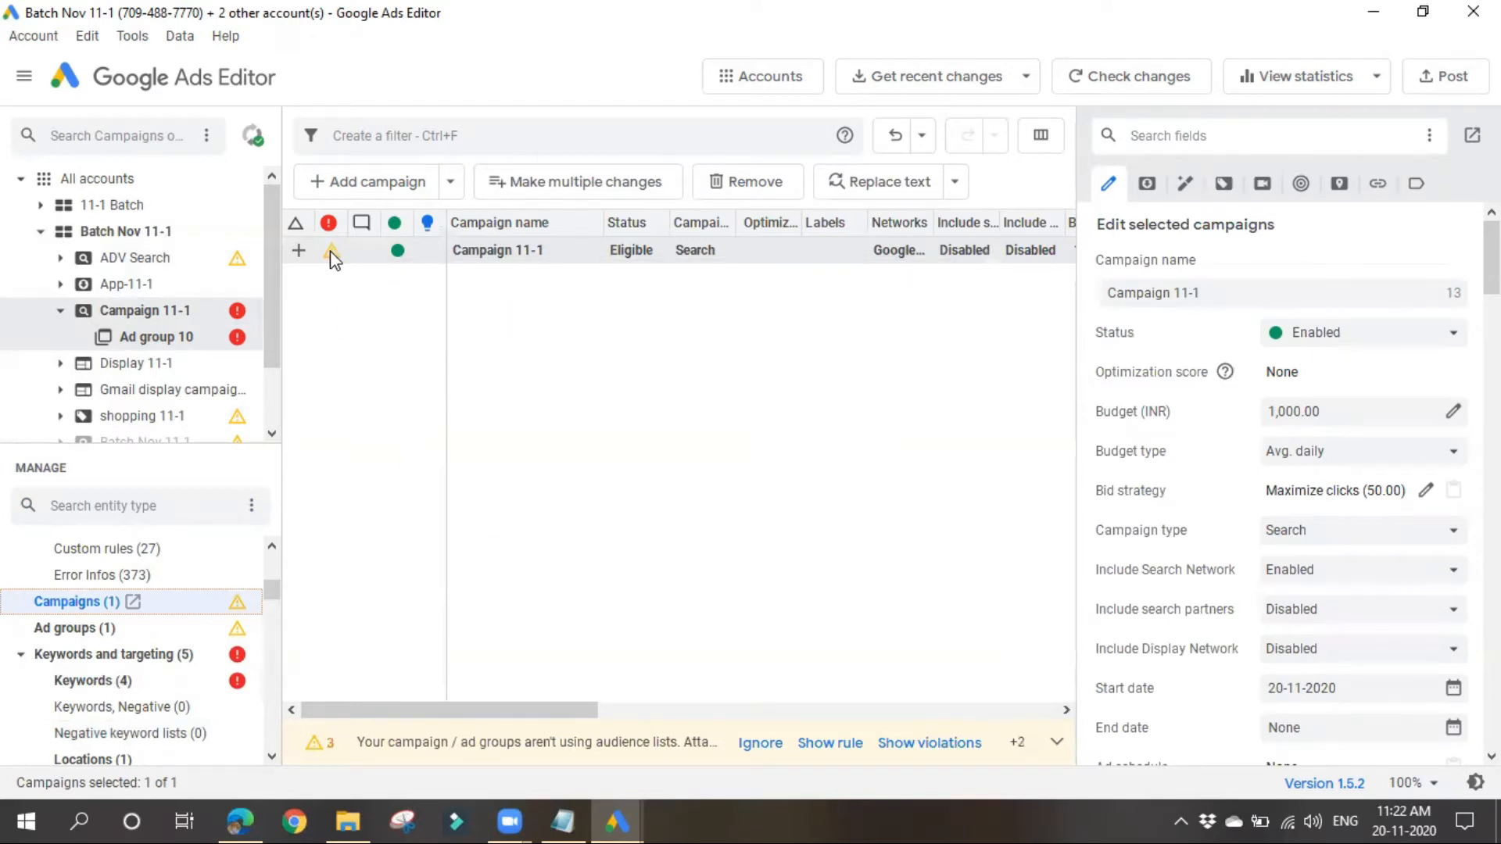
{"action": "mouse_move", "coordinate": [331, 253]}
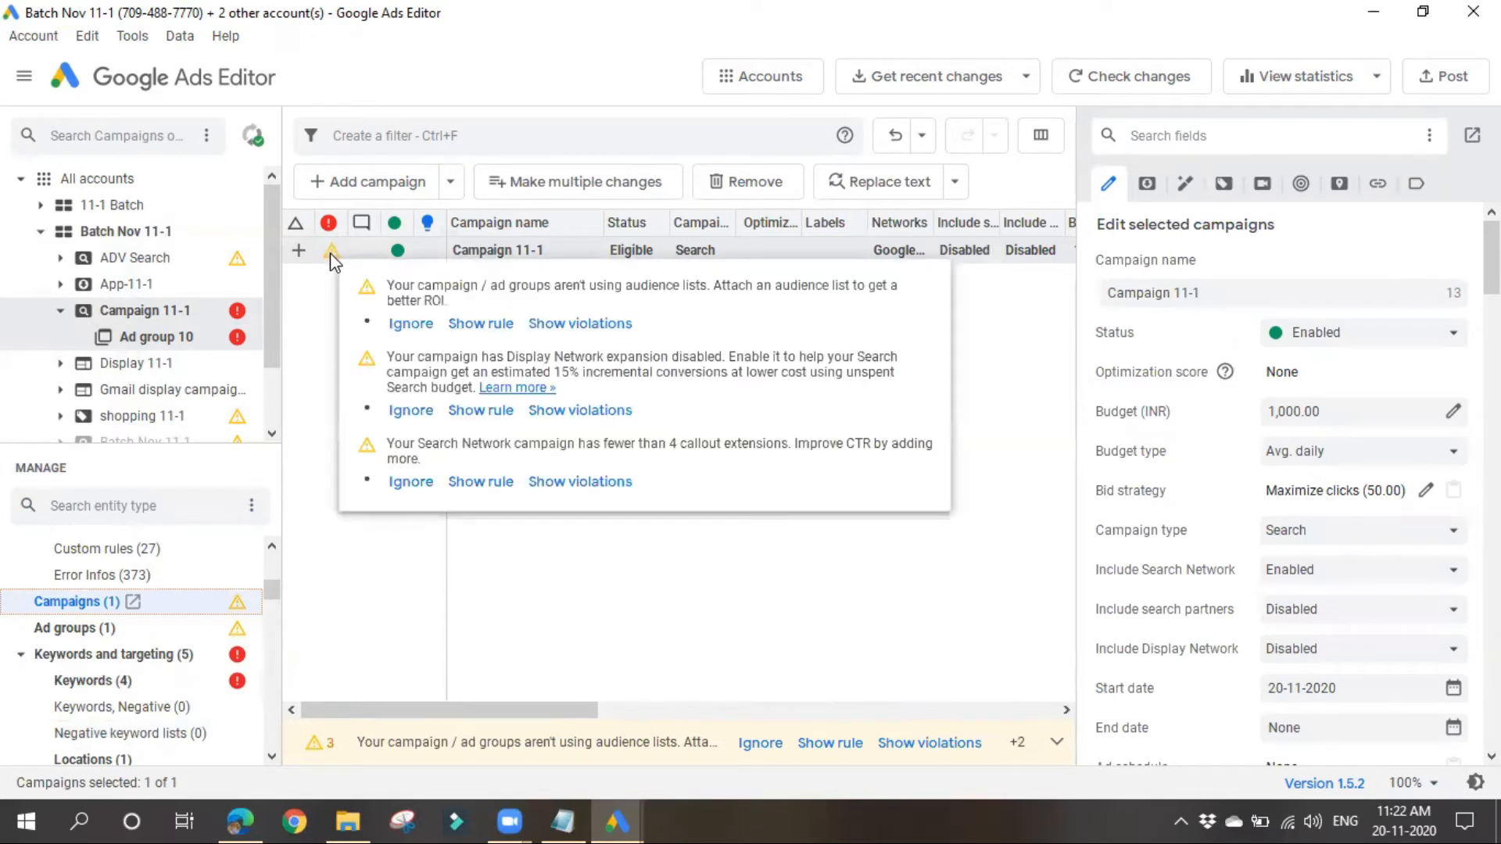
{"action": "left_click", "coordinate": [423, 334]}
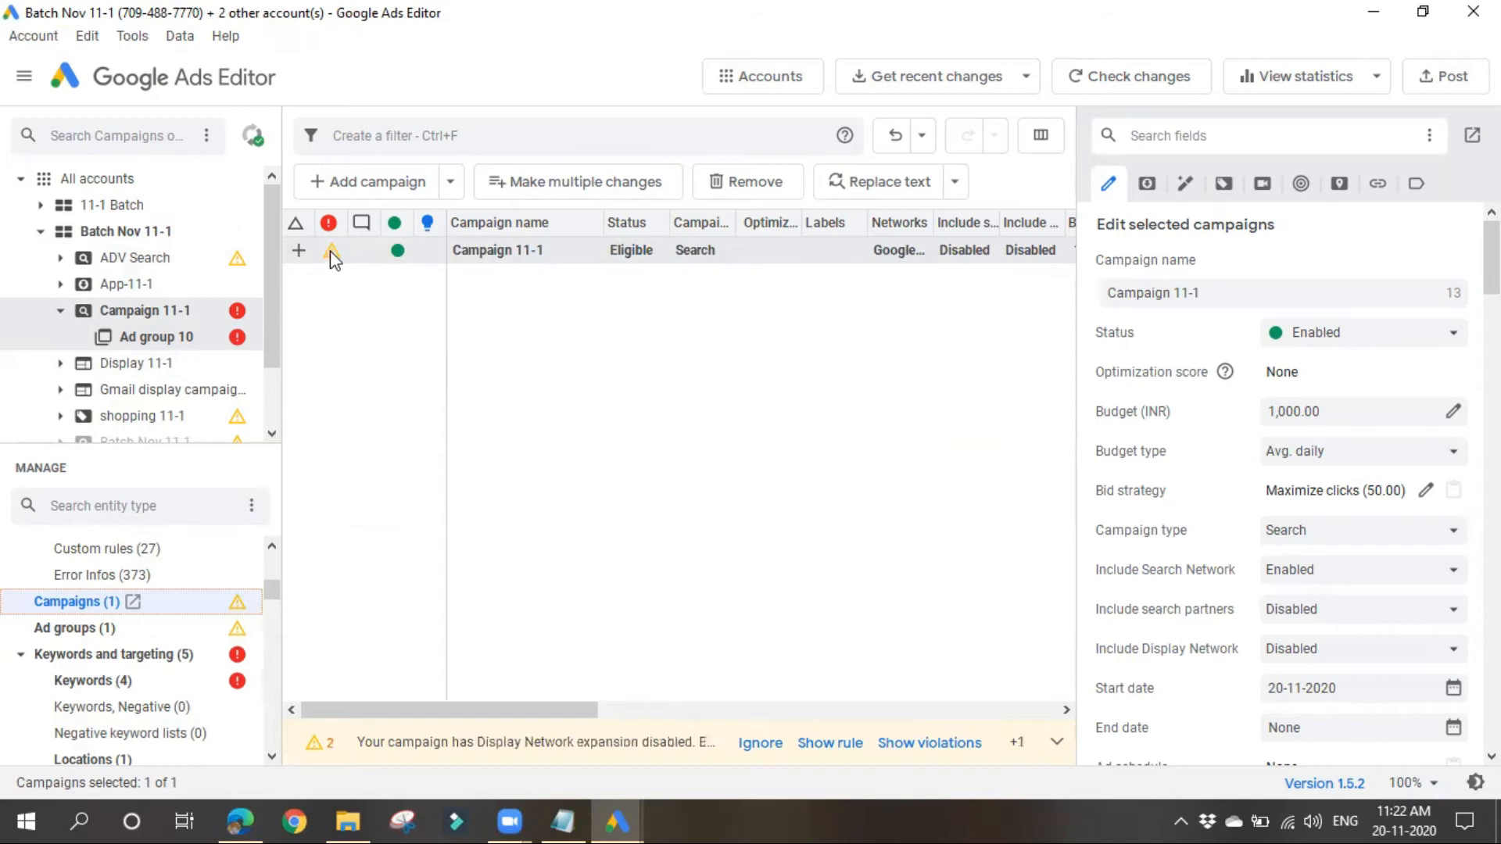
{"action": "mouse_move", "coordinate": [330, 255]}
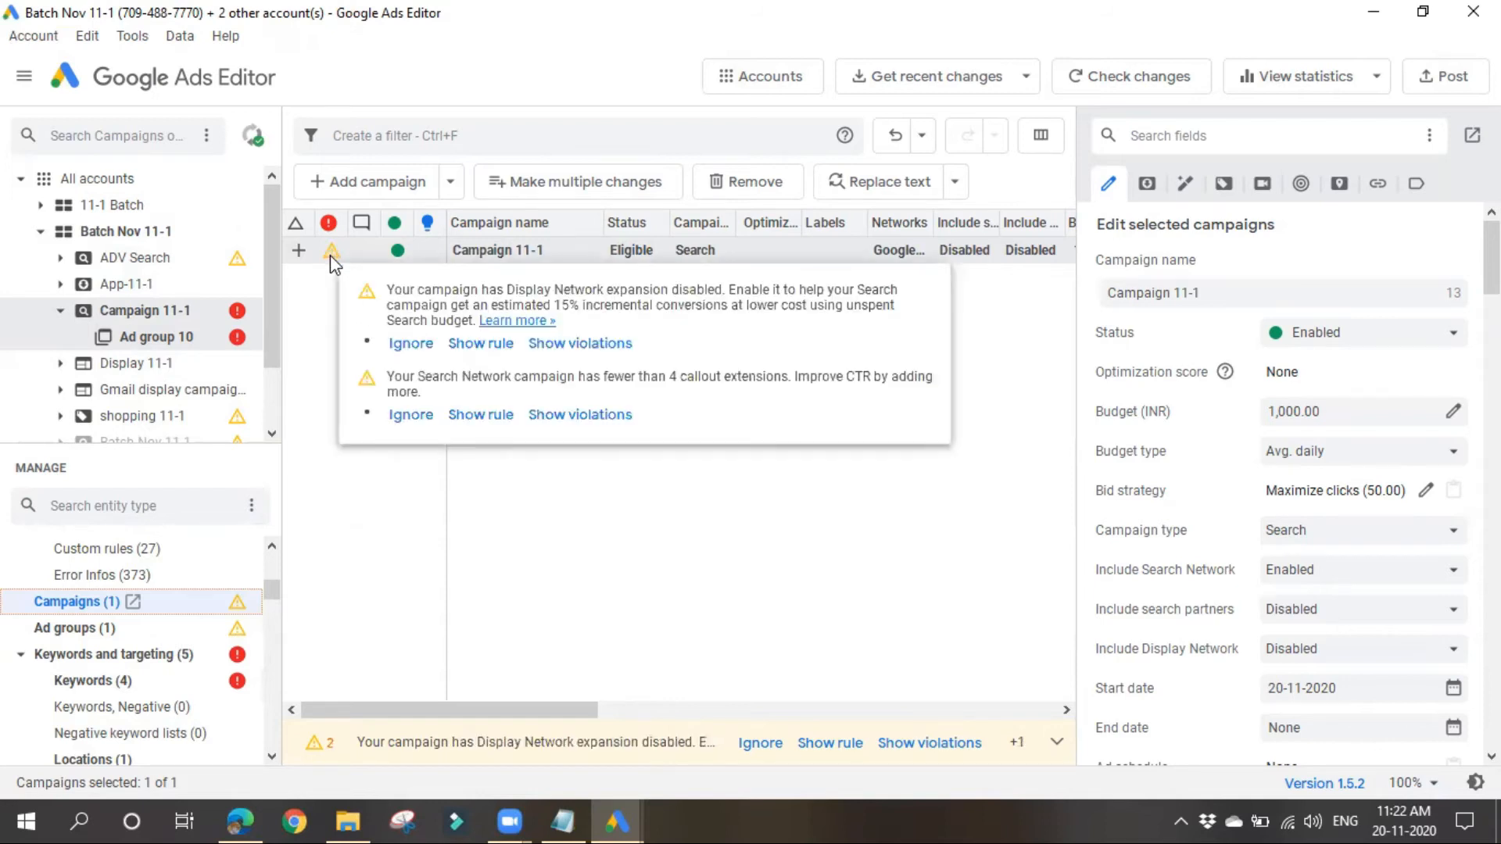
{"action": "left_click", "coordinate": [427, 347]}
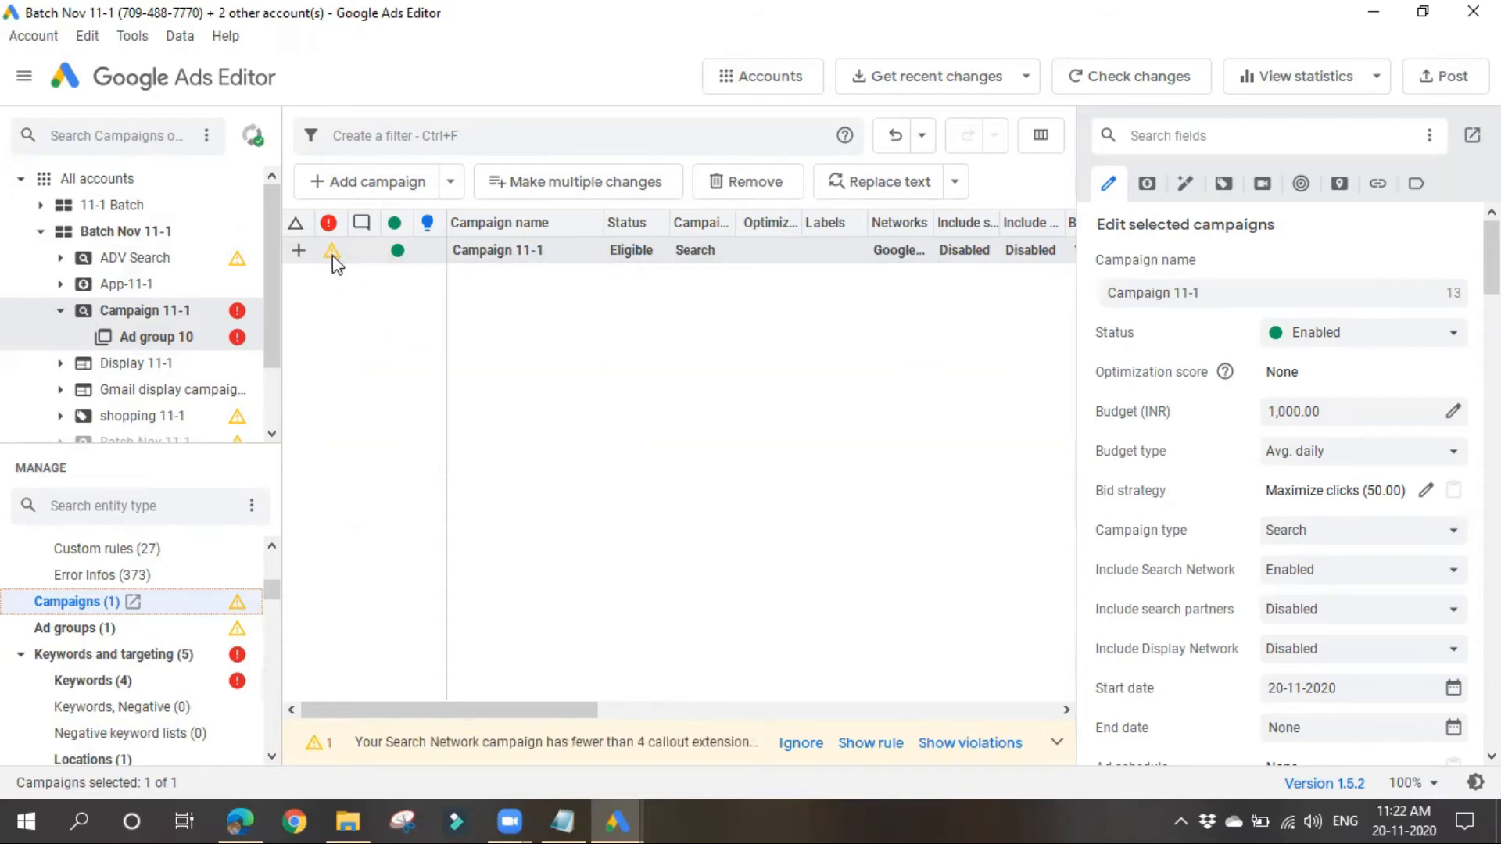
{"action": "mouse_move", "coordinate": [332, 255]}
{"action": "left_click", "coordinate": [412, 328]}
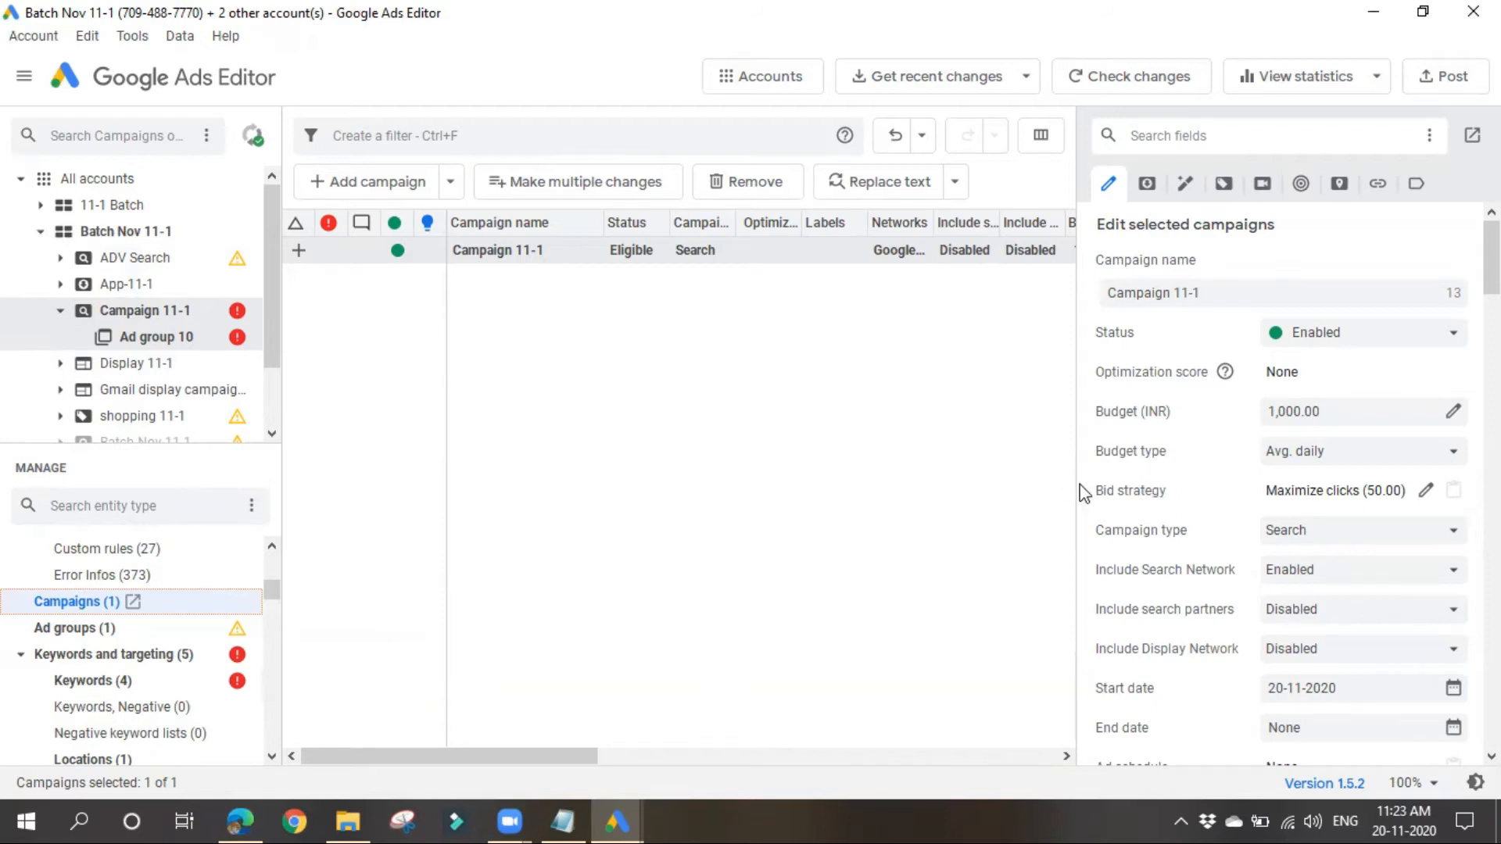
Step: Filter the entity types by "extensions" and find the Ad extensions group
{"action": "left_click_drag", "start_coordinate": [1074, 486], "coordinate": [1150, 490]}
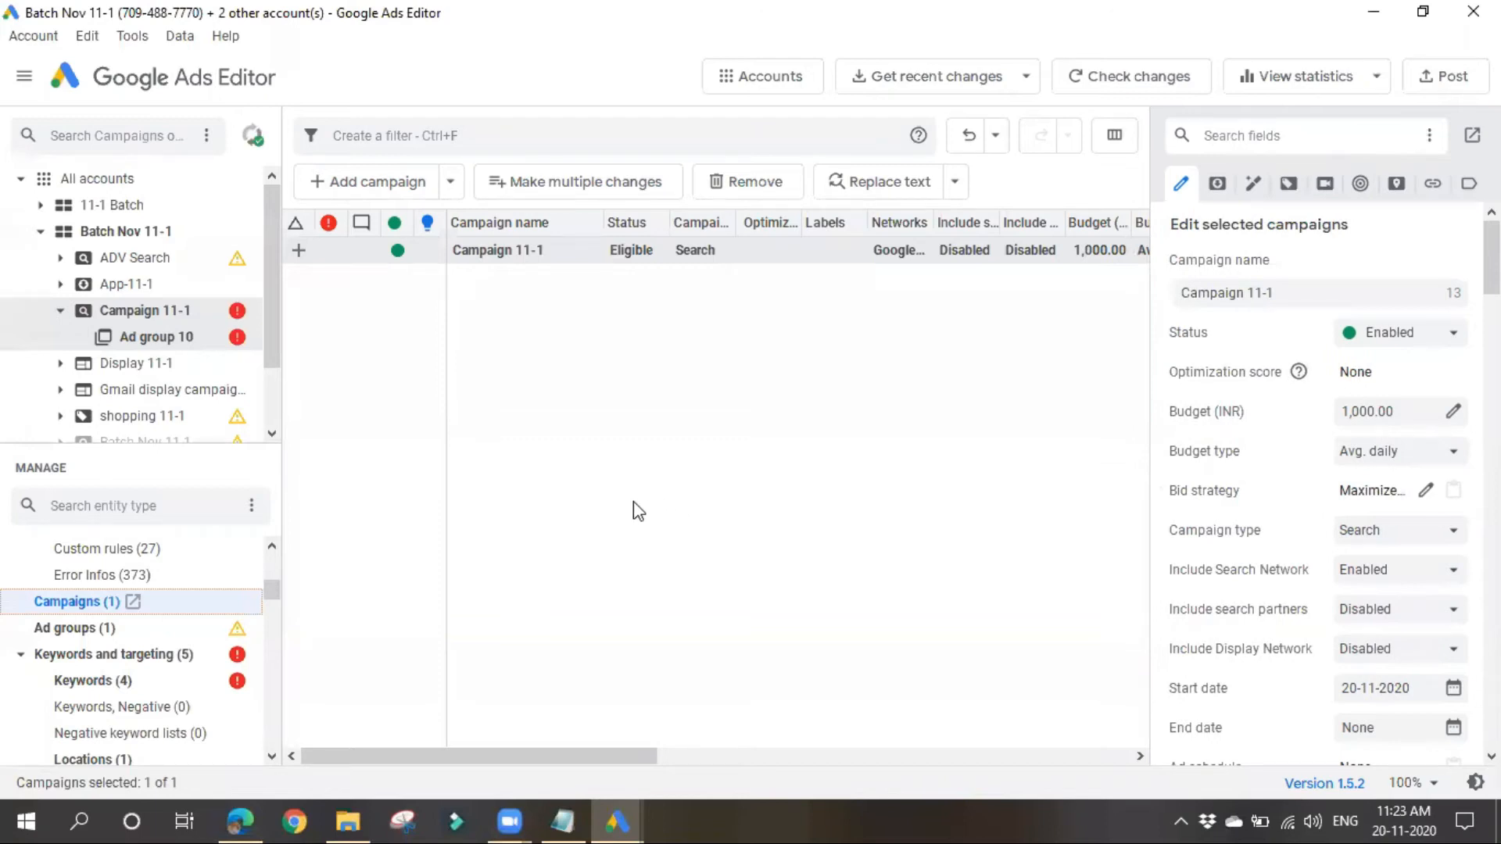
{"action": "scroll", "coordinate": [93, 692], "scroll_direction": "down", "scroll_amount": 2}
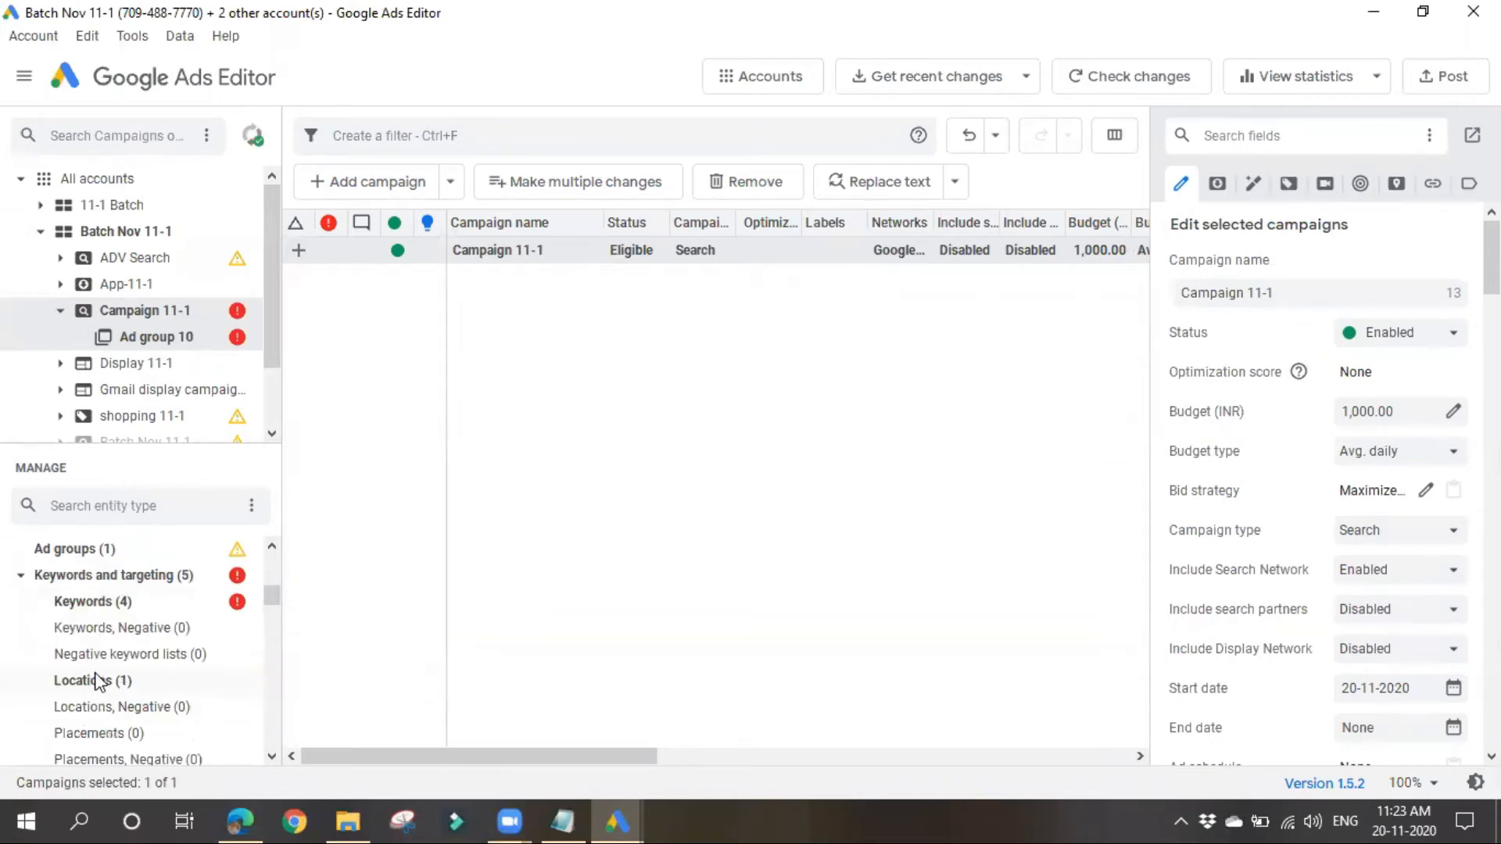
{"action": "scroll", "coordinate": [99, 679], "scroll_direction": "down", "scroll_amount": 3}
{"action": "scroll", "coordinate": [101, 680], "scroll_direction": "up", "scroll_amount": 5}
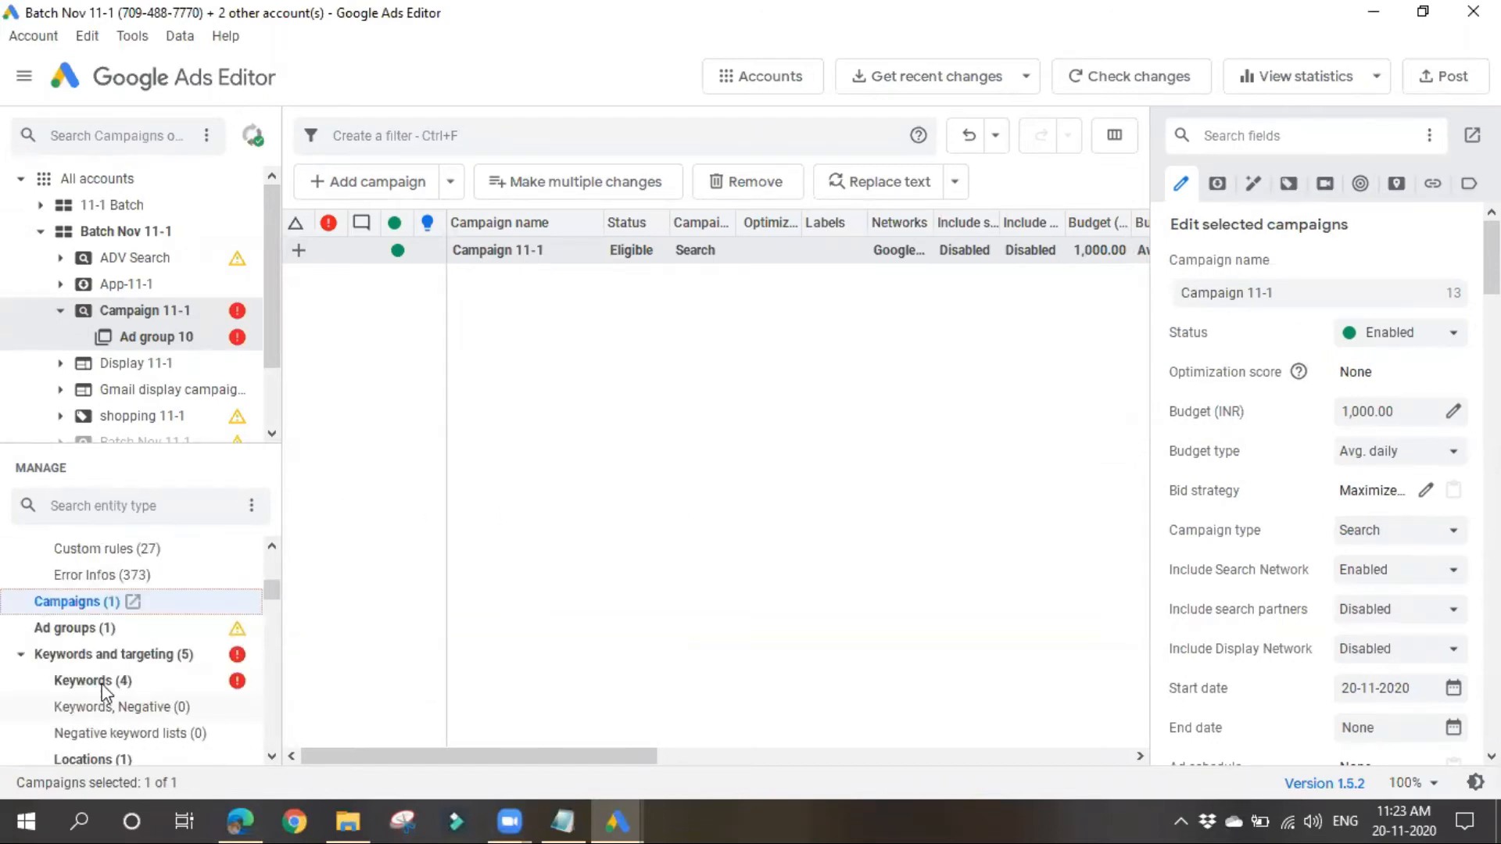
{"action": "left_click", "coordinate": [99, 510]}
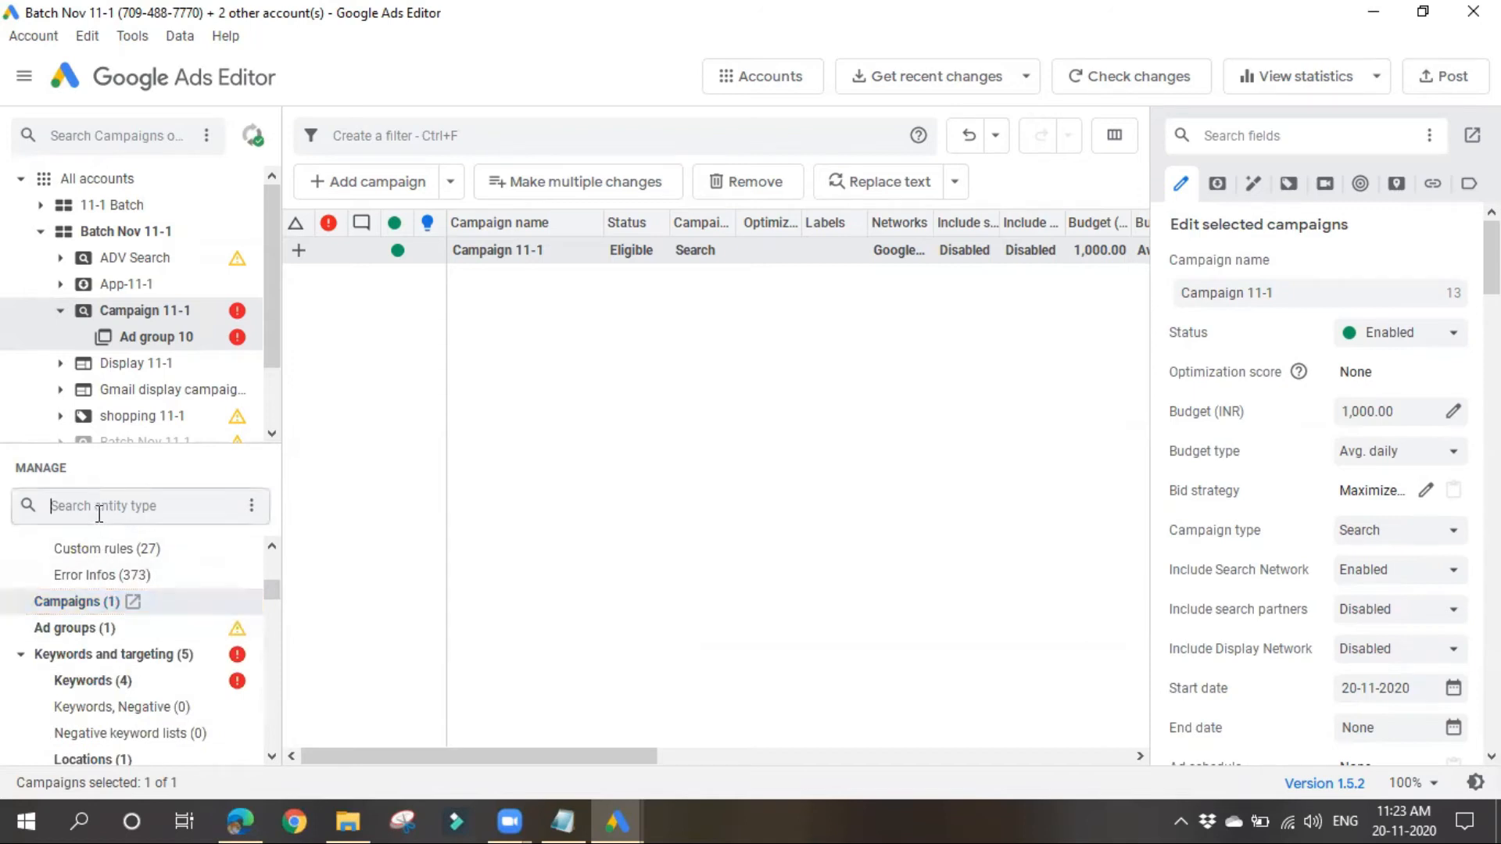
{"action": "key", "text": "Caps_Lock"}
{"action": "key", "text": "Caps_Lock"}
{"action": "type", "text": "ex"}
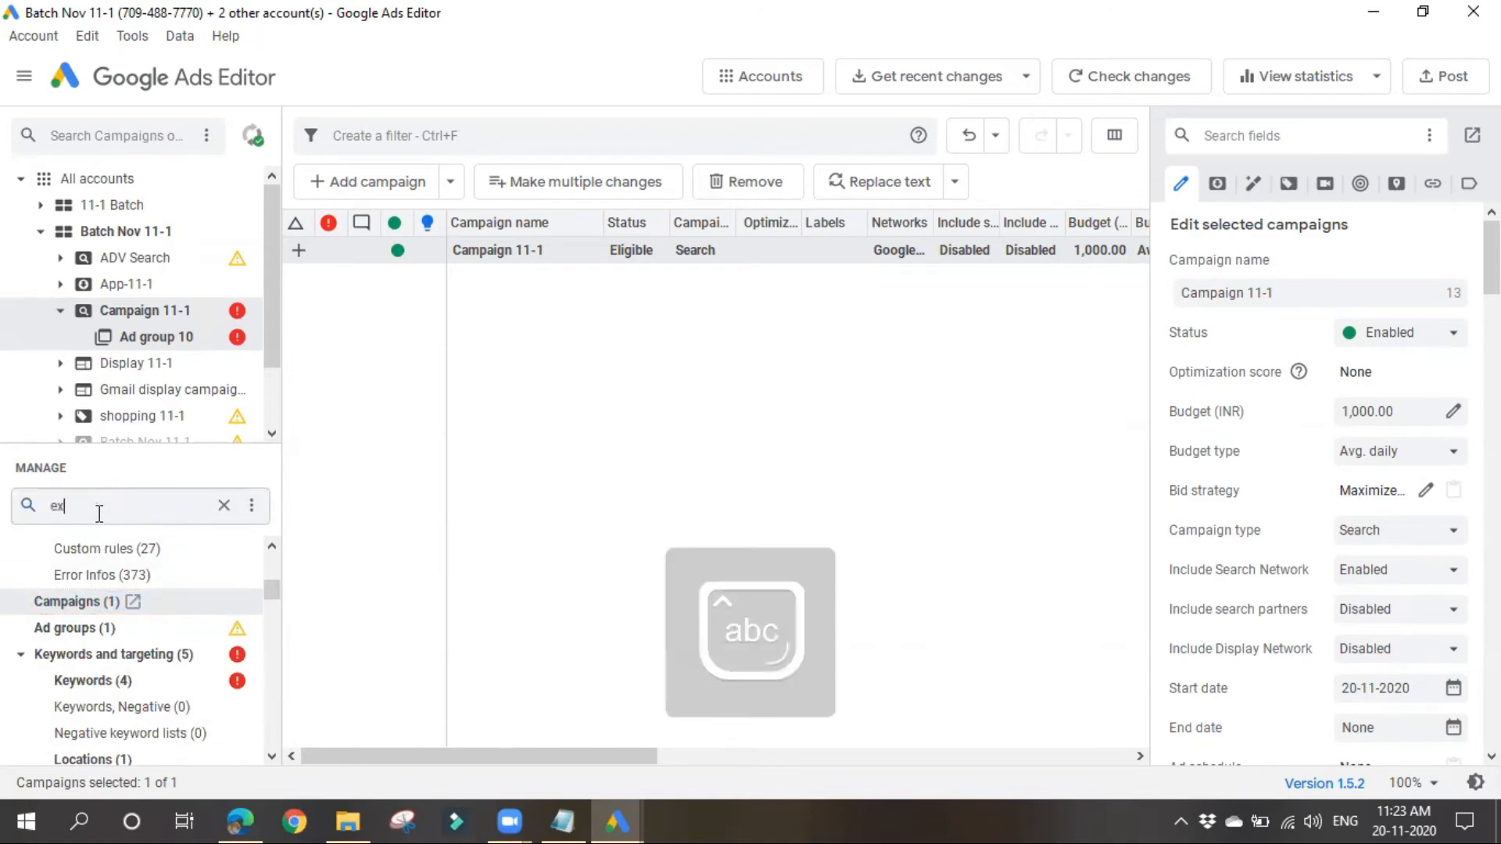
{"action": "type", "text": "tensions"}
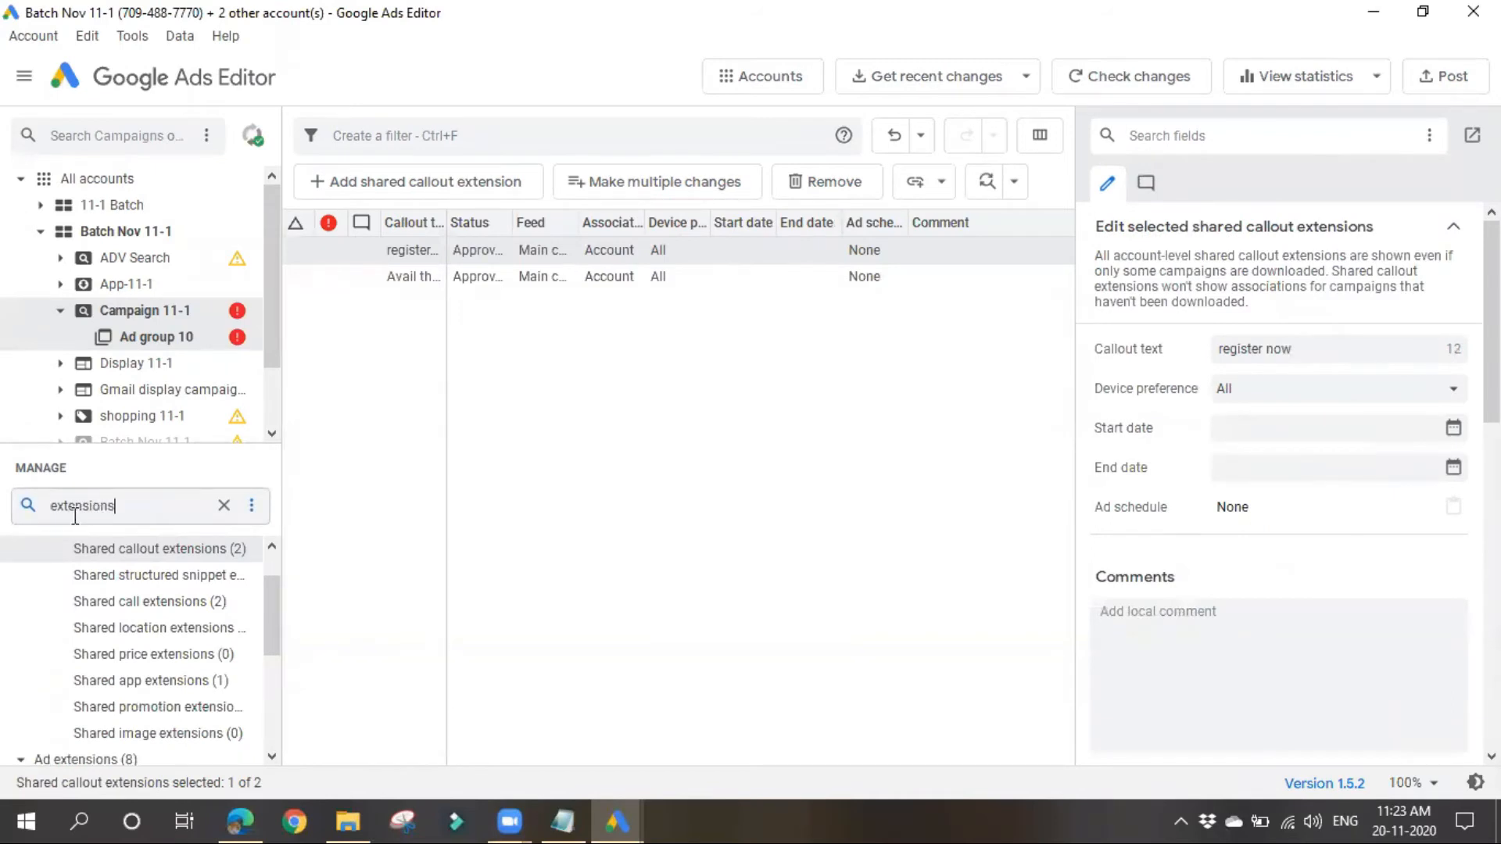
{"action": "scroll", "coordinate": [125, 711], "scroll_direction": "up", "scroll_amount": 1}
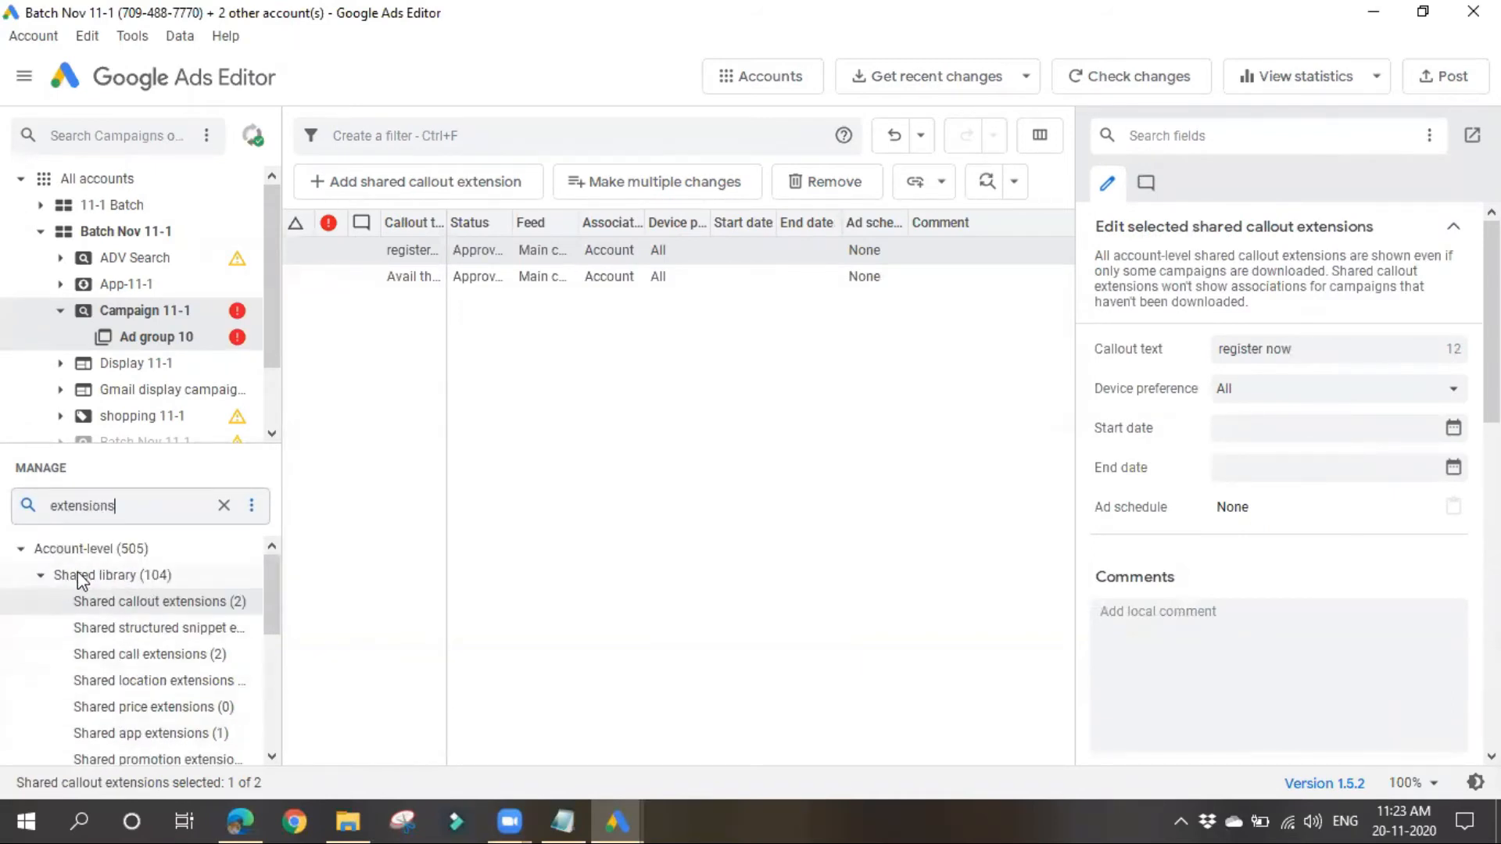
{"action": "scroll", "coordinate": [133, 708], "scroll_direction": "down", "scroll_amount": 3}
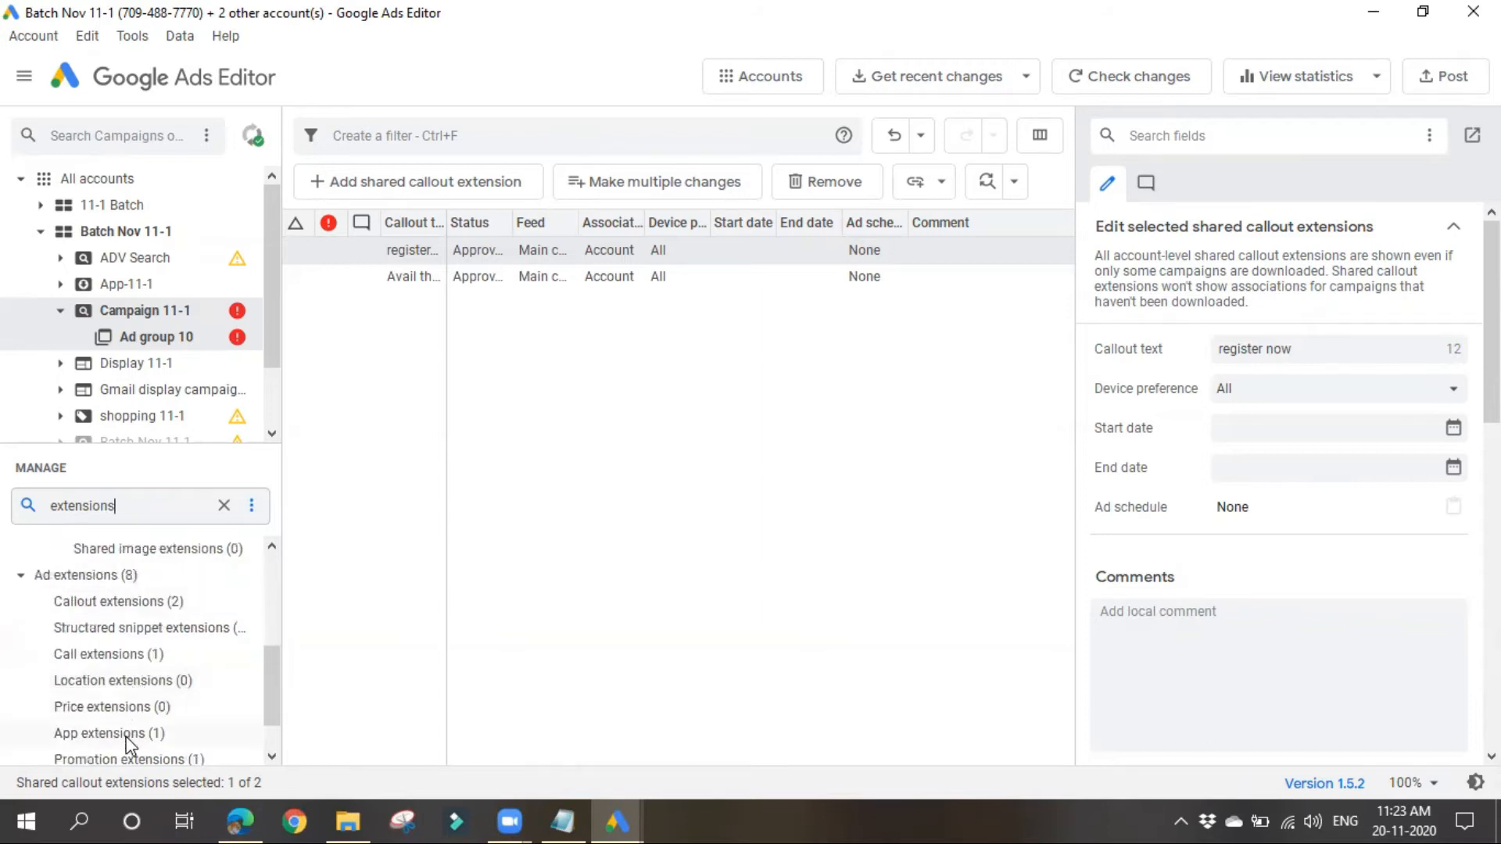
Step: Open the callout extensions under Ad extensions and view them for Campaign 11-1 and the whole Batch Nov 11-1 account
{"action": "left_click", "coordinate": [84, 579]}
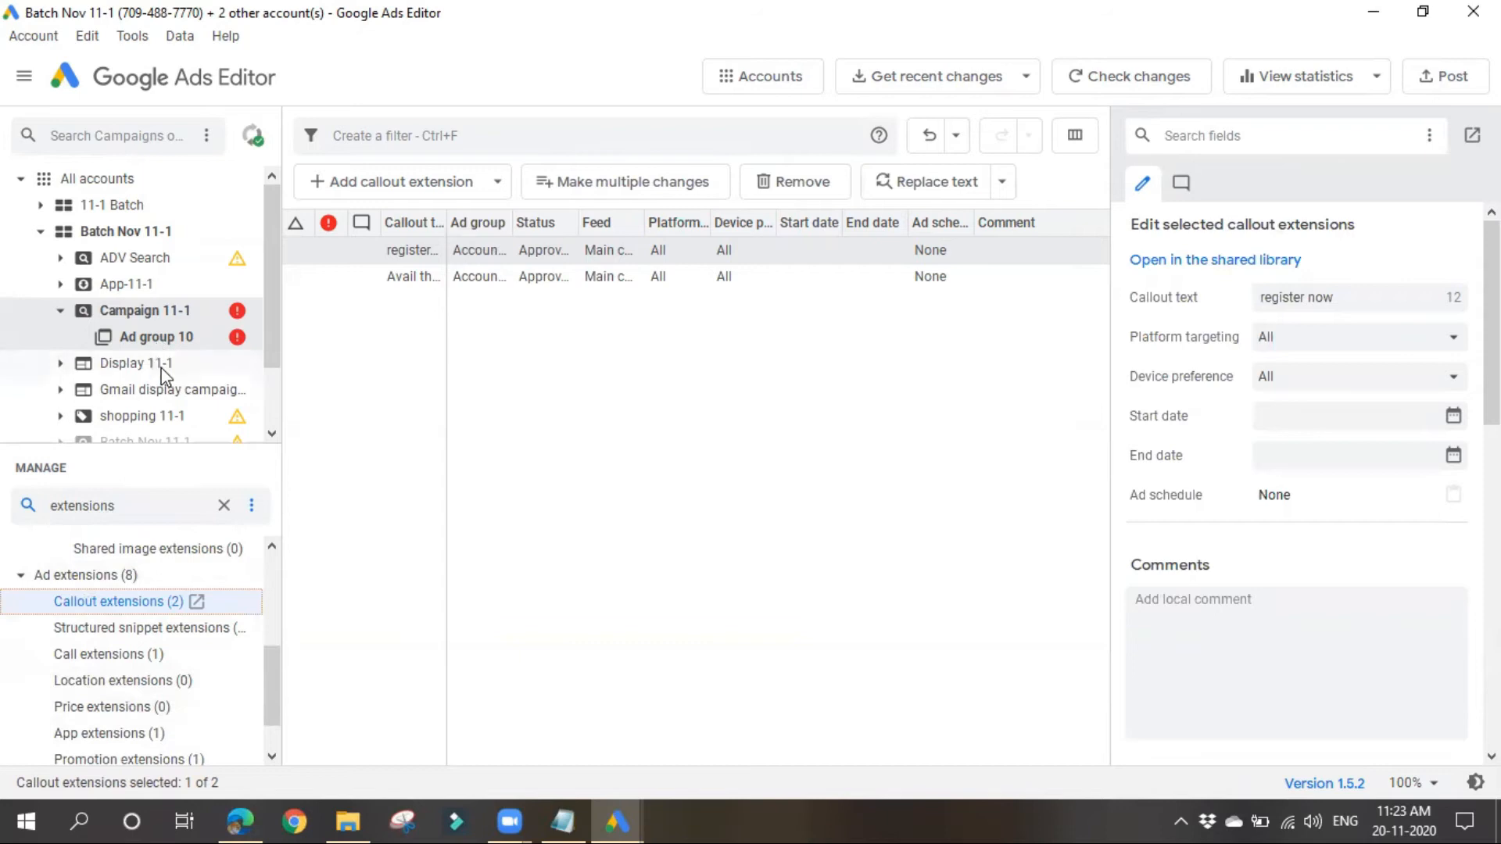
{"action": "left_click", "coordinate": [141, 313]}
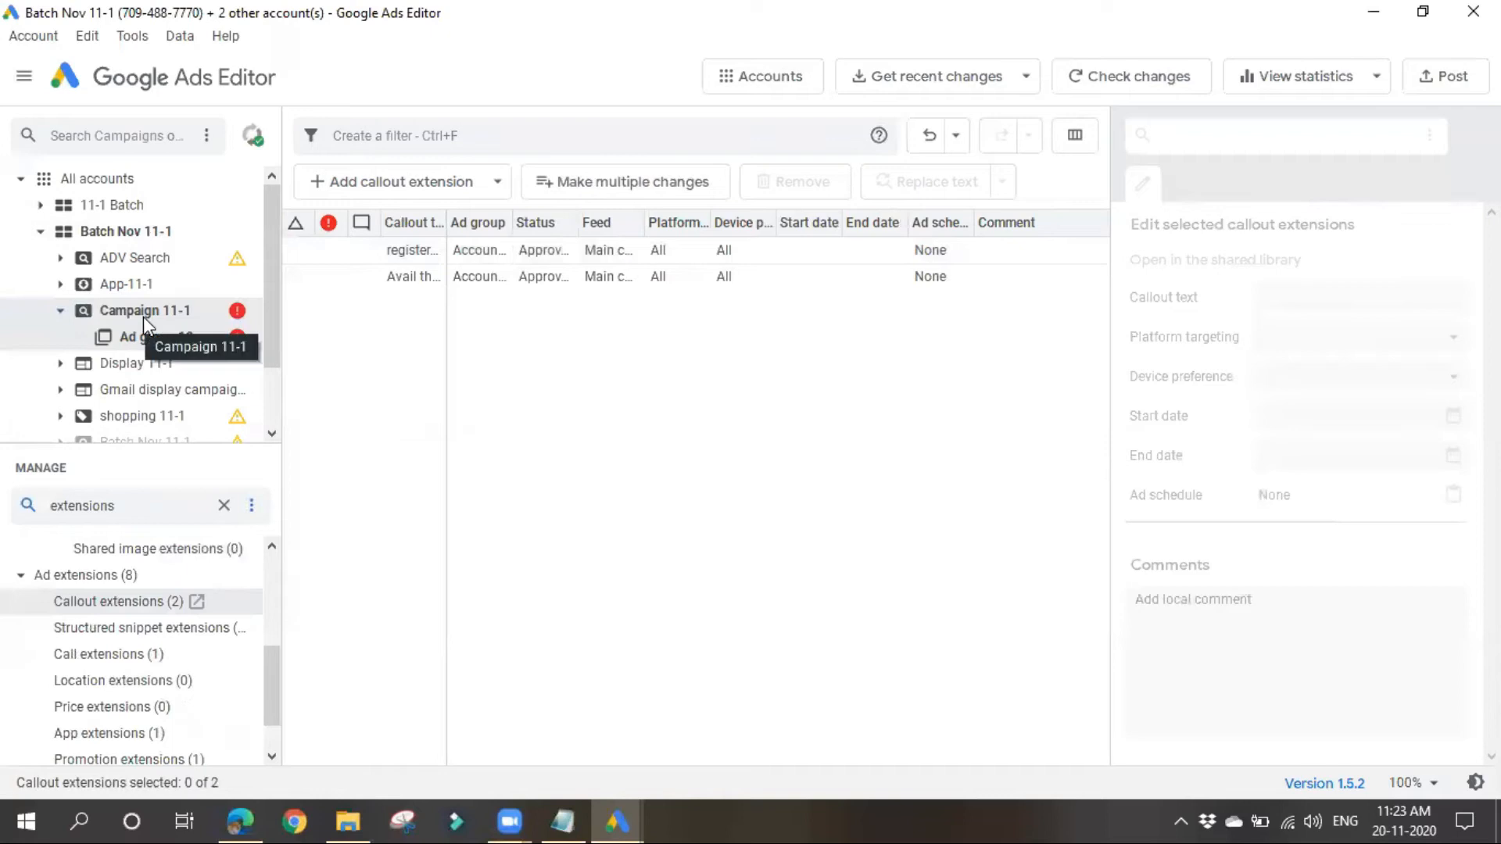
{"action": "left_click", "coordinate": [145, 231]}
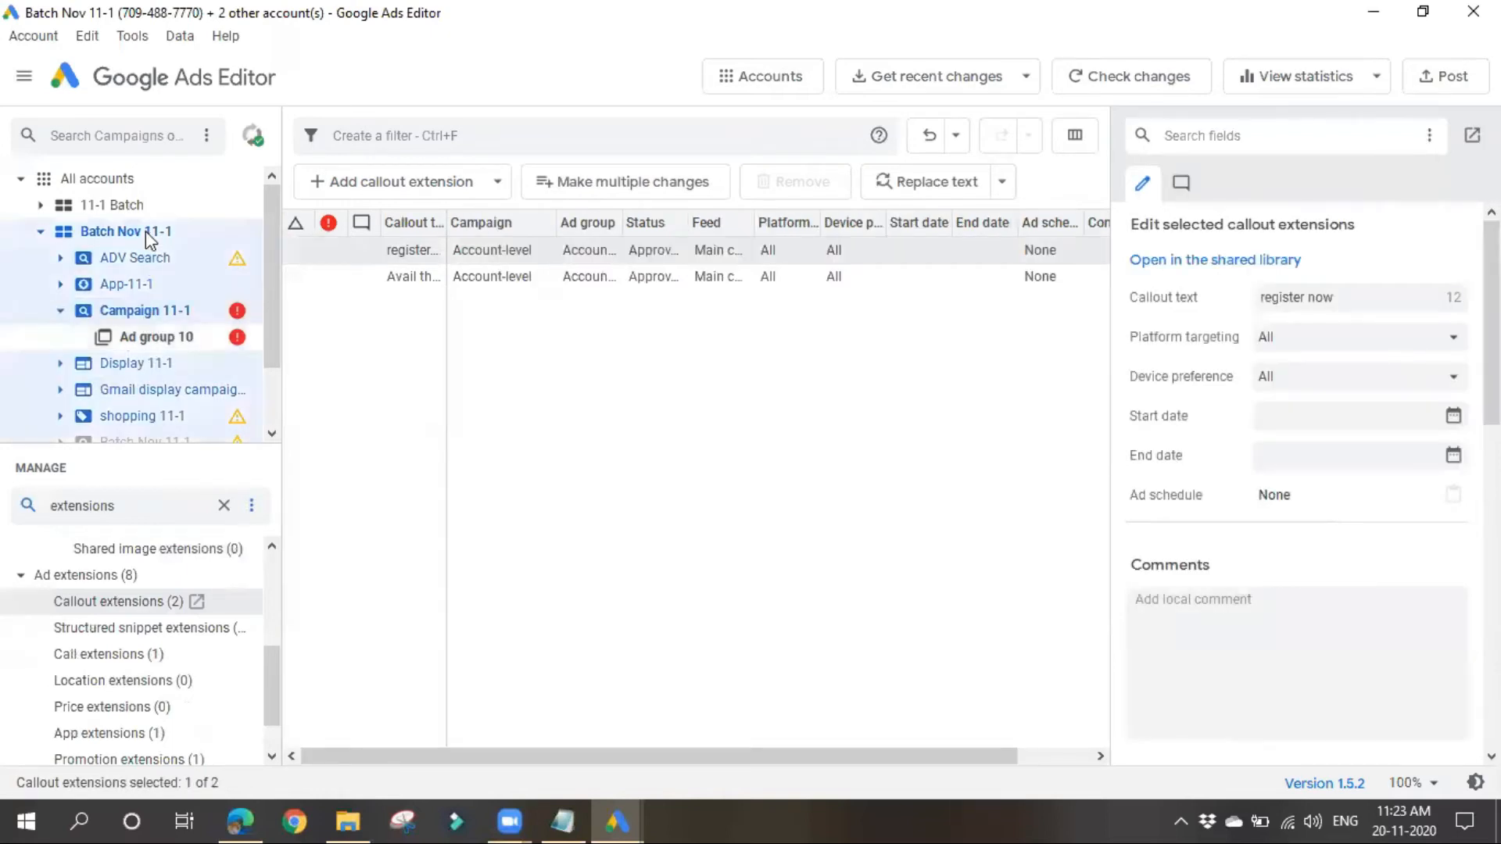
{"action": "left_click", "coordinate": [97, 579]}
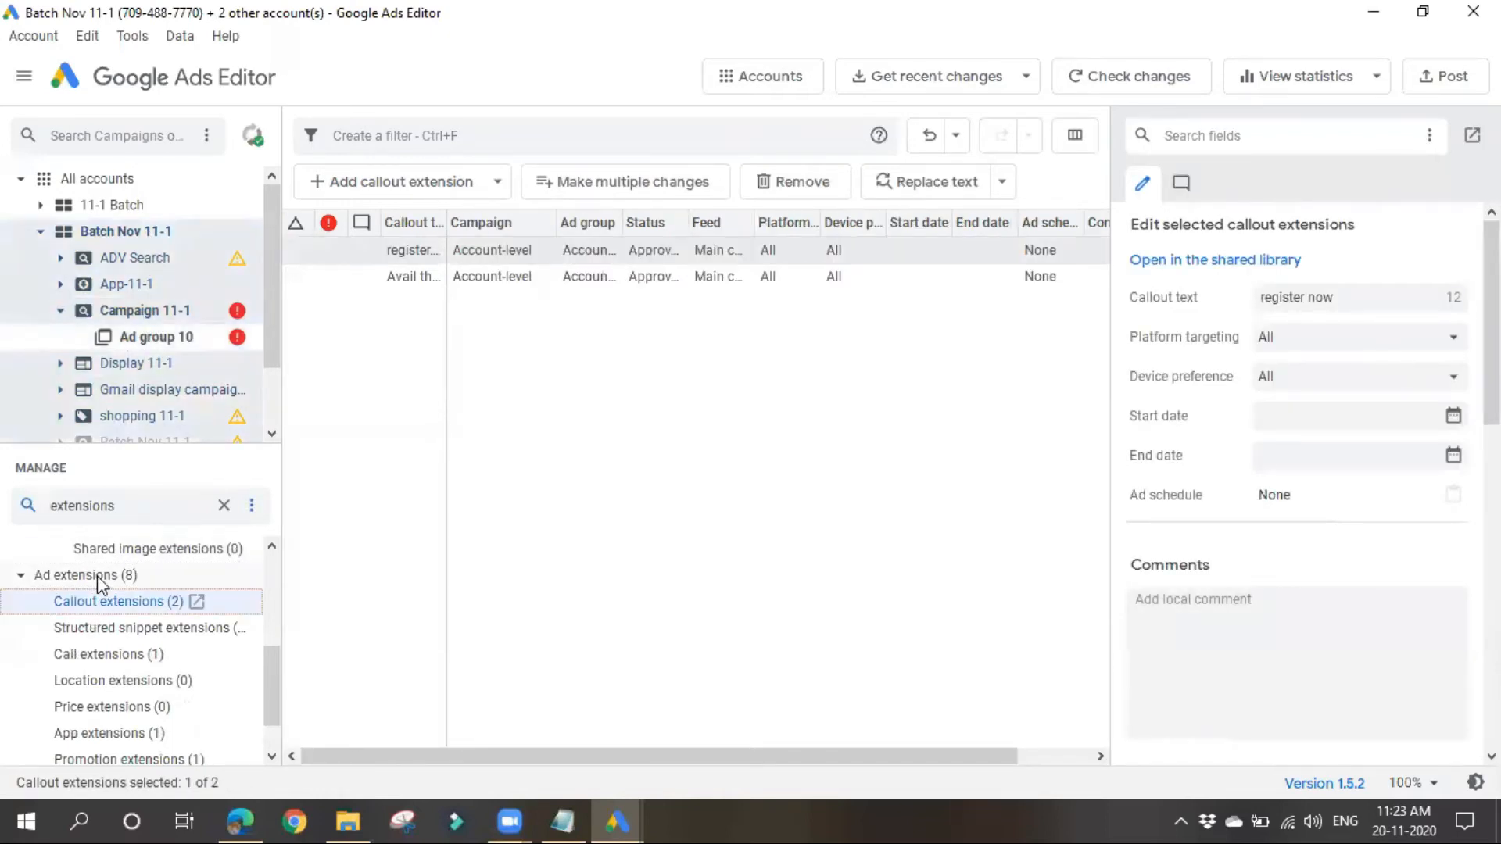
Step: Examine the settings of the account-level callout extensions "register now" and "Avail the offer"
{"action": "left_click", "coordinate": [575, 535]}
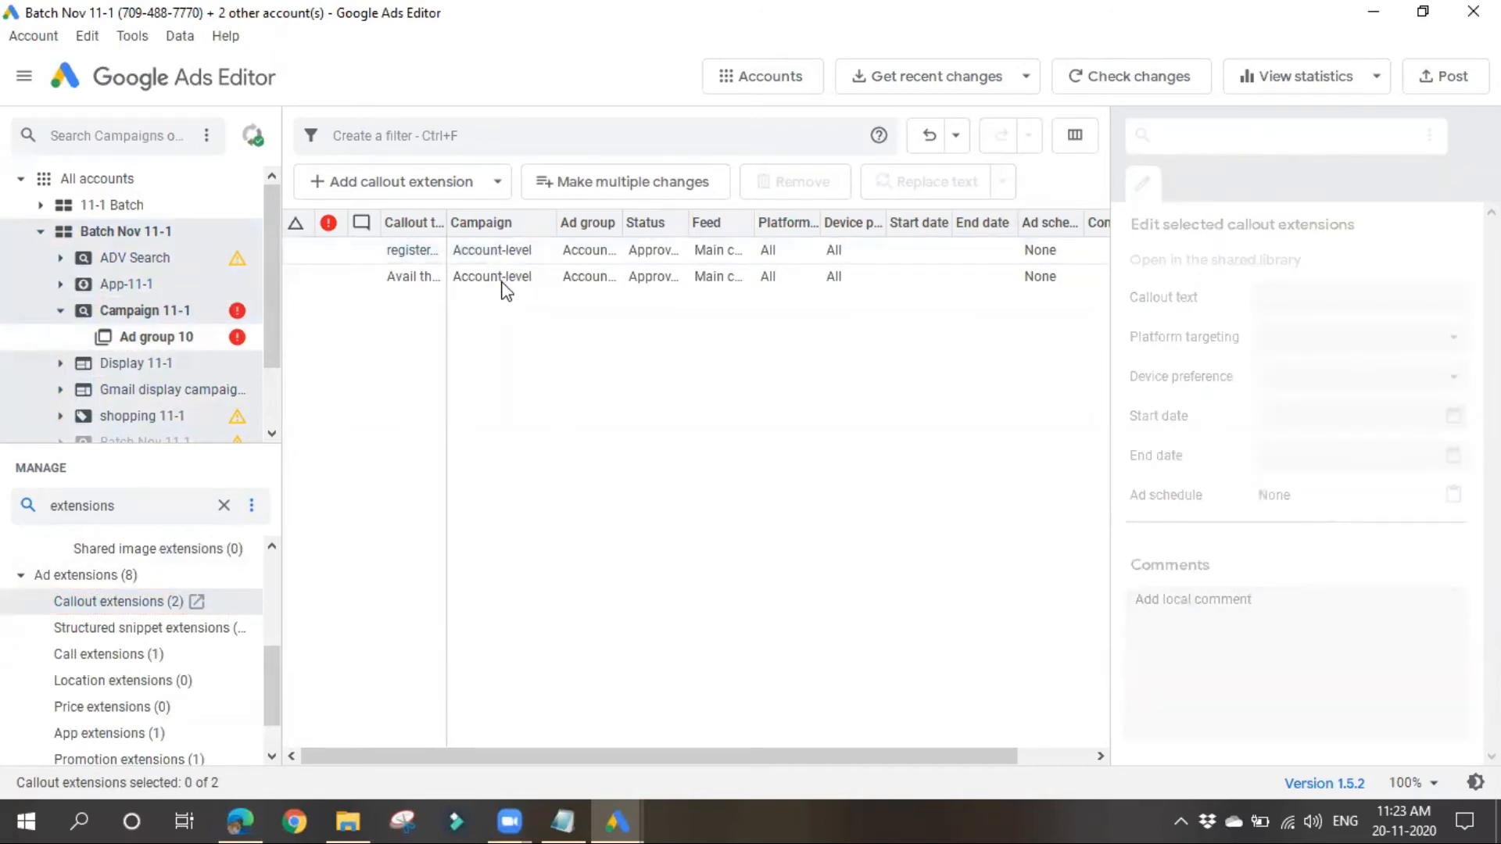
{"action": "left_click", "coordinate": [495, 251]}
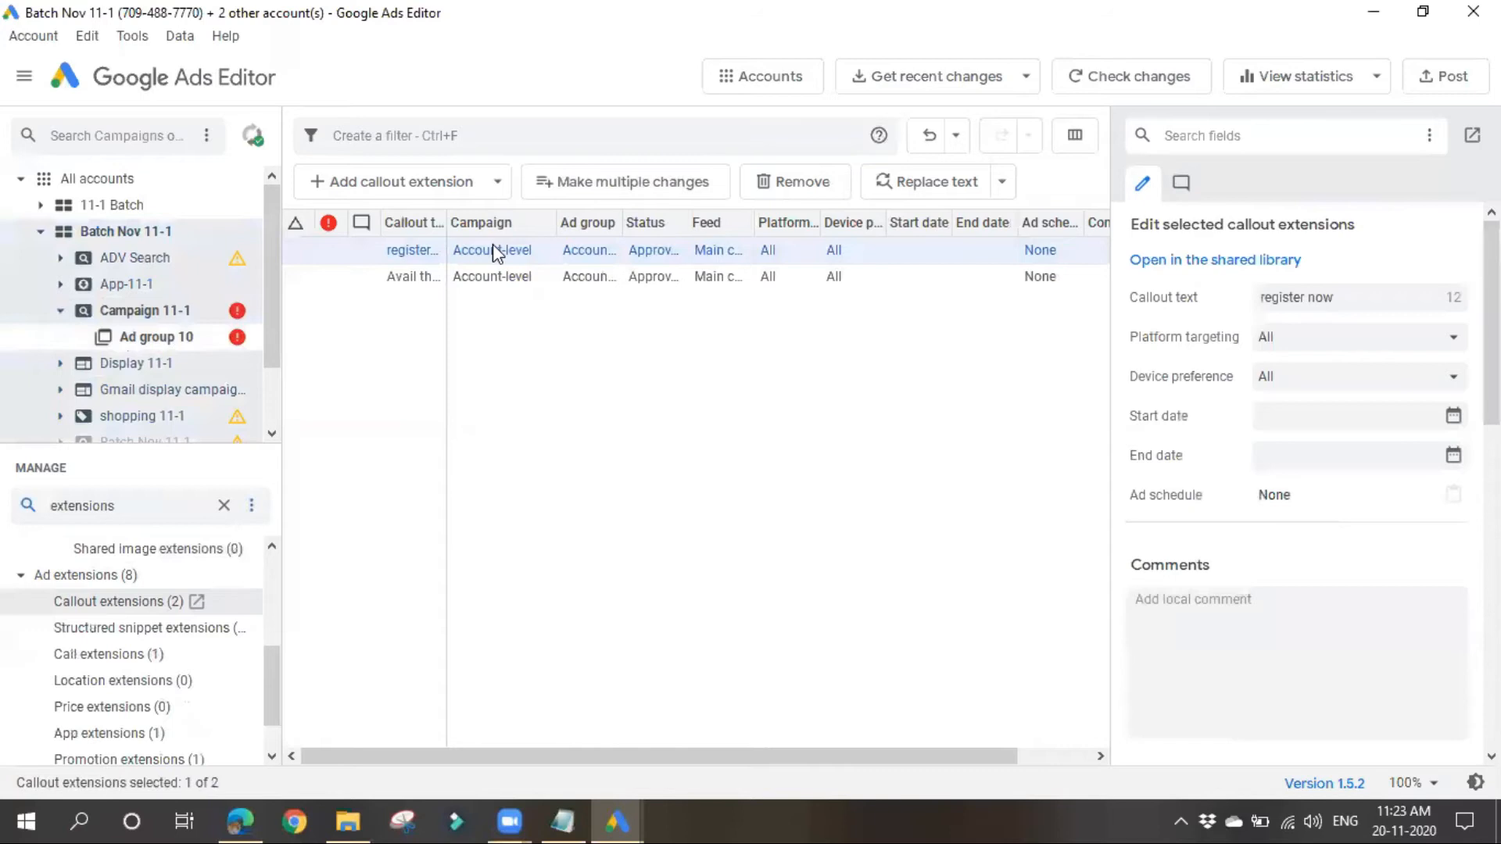
{"action": "left_click", "coordinate": [1352, 297]}
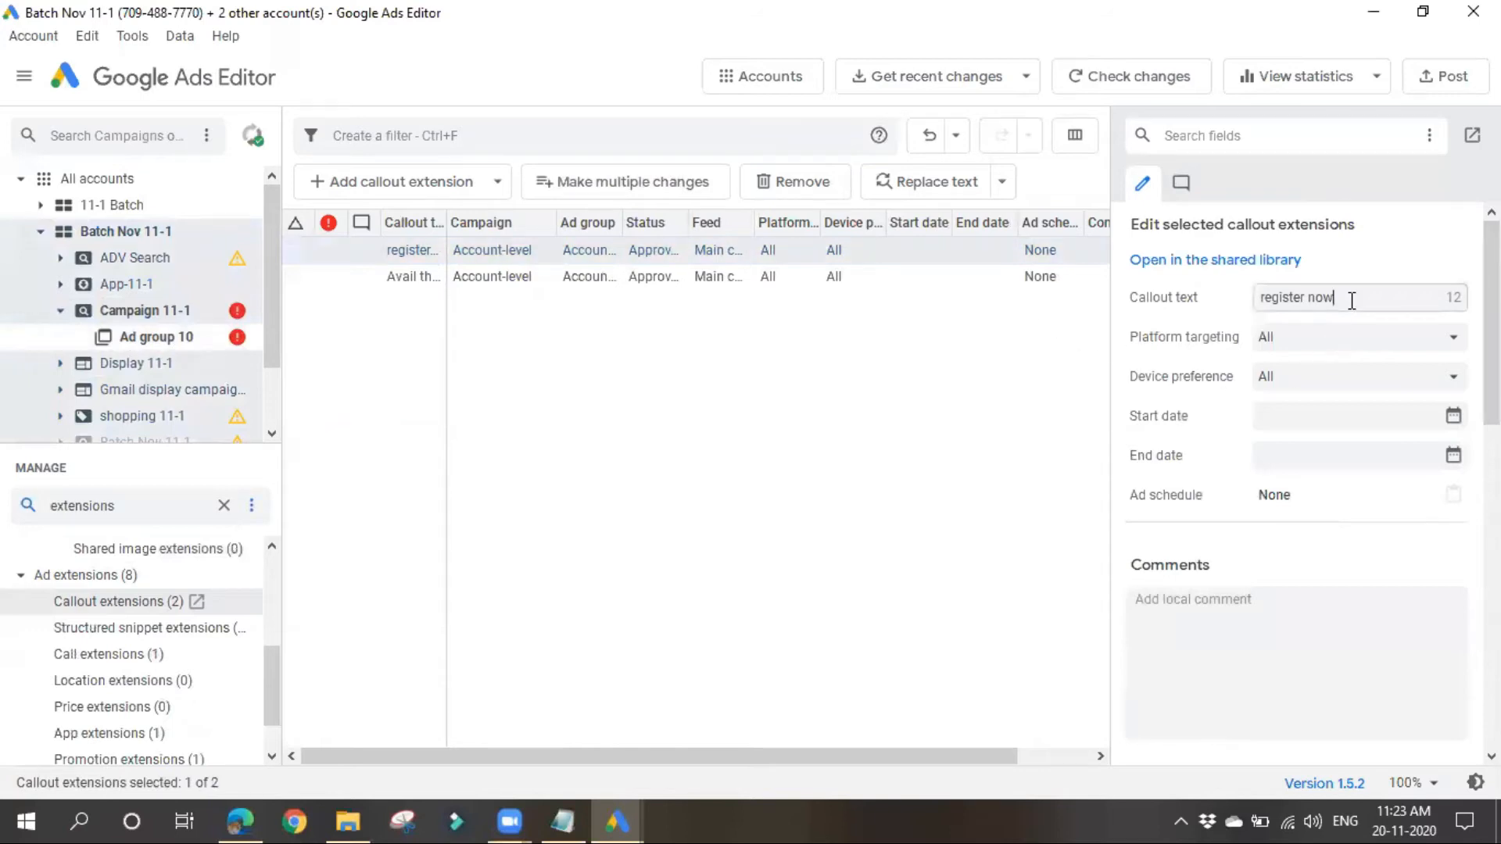
{"action": "left_click", "coordinate": [1333, 348]}
{"action": "left_click", "coordinate": [1059, 427]}
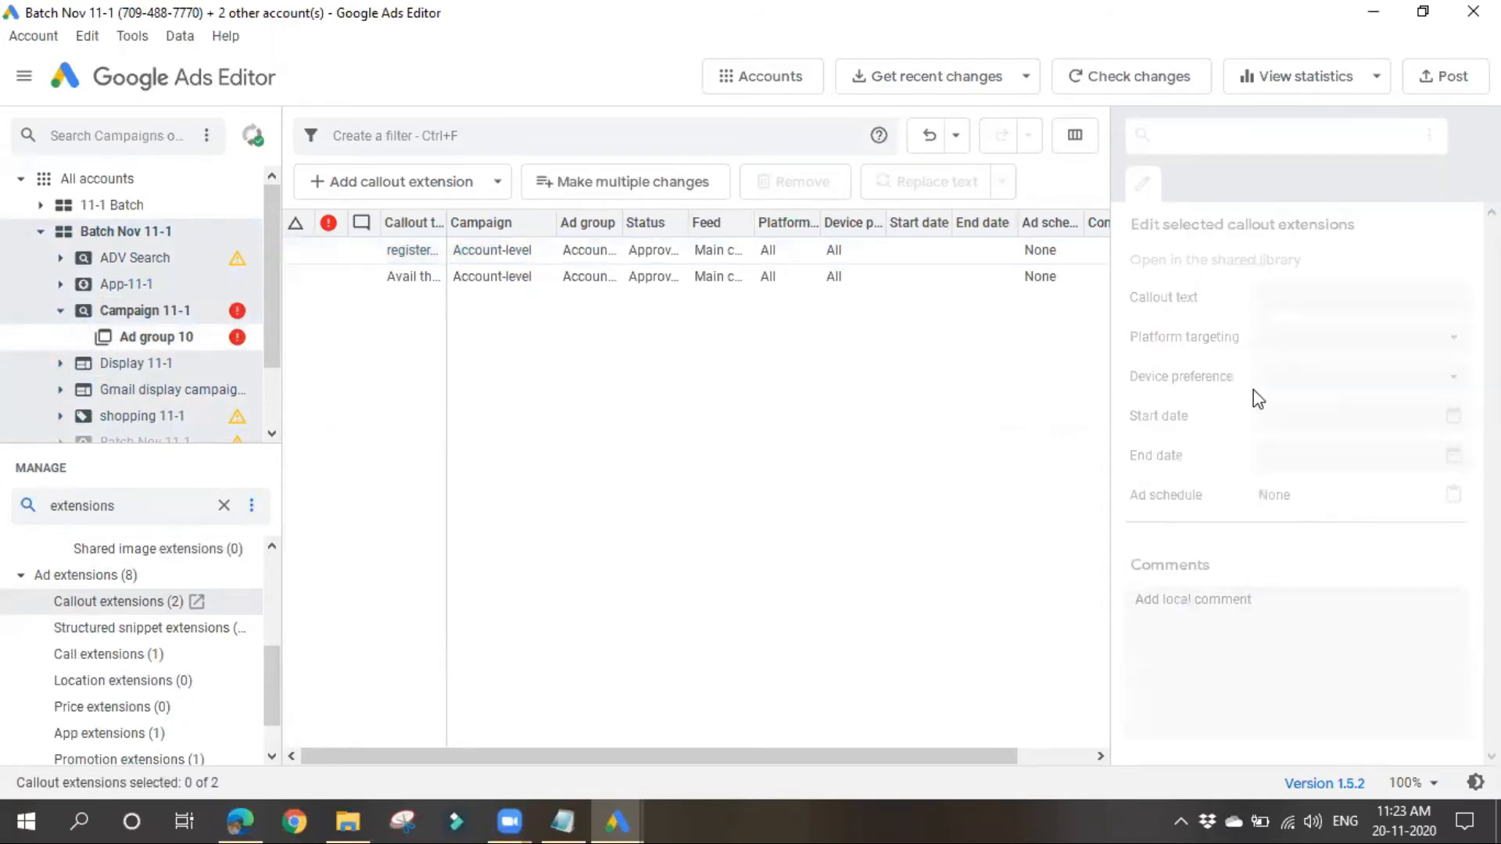
{"action": "left_click", "coordinate": [716, 277]}
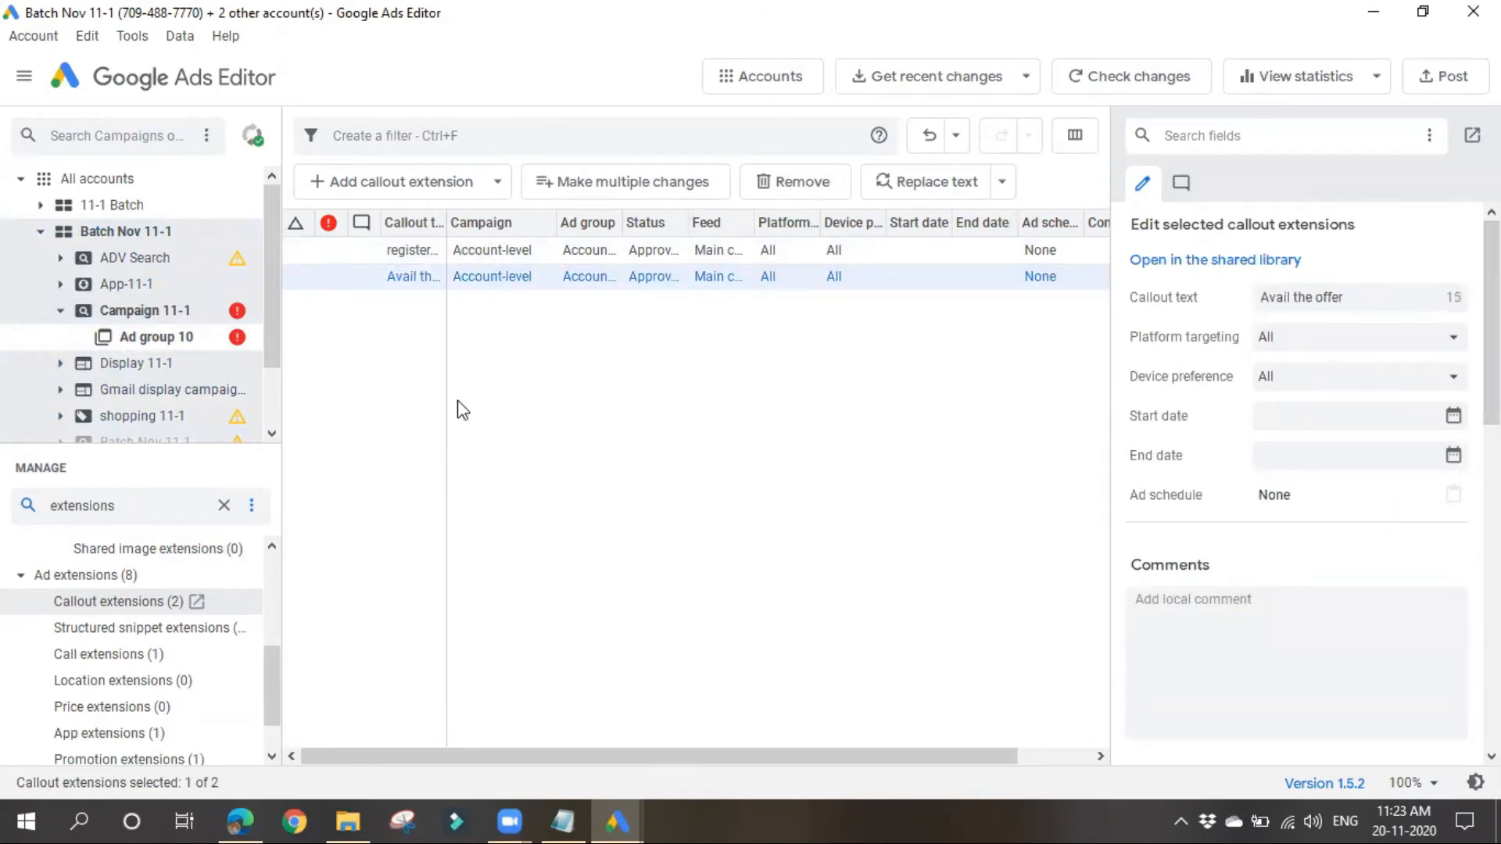
Step: View the account, campaign and ad group levels offered for adding a callout extension, without adding one
{"action": "left_click", "coordinate": [448, 184]}
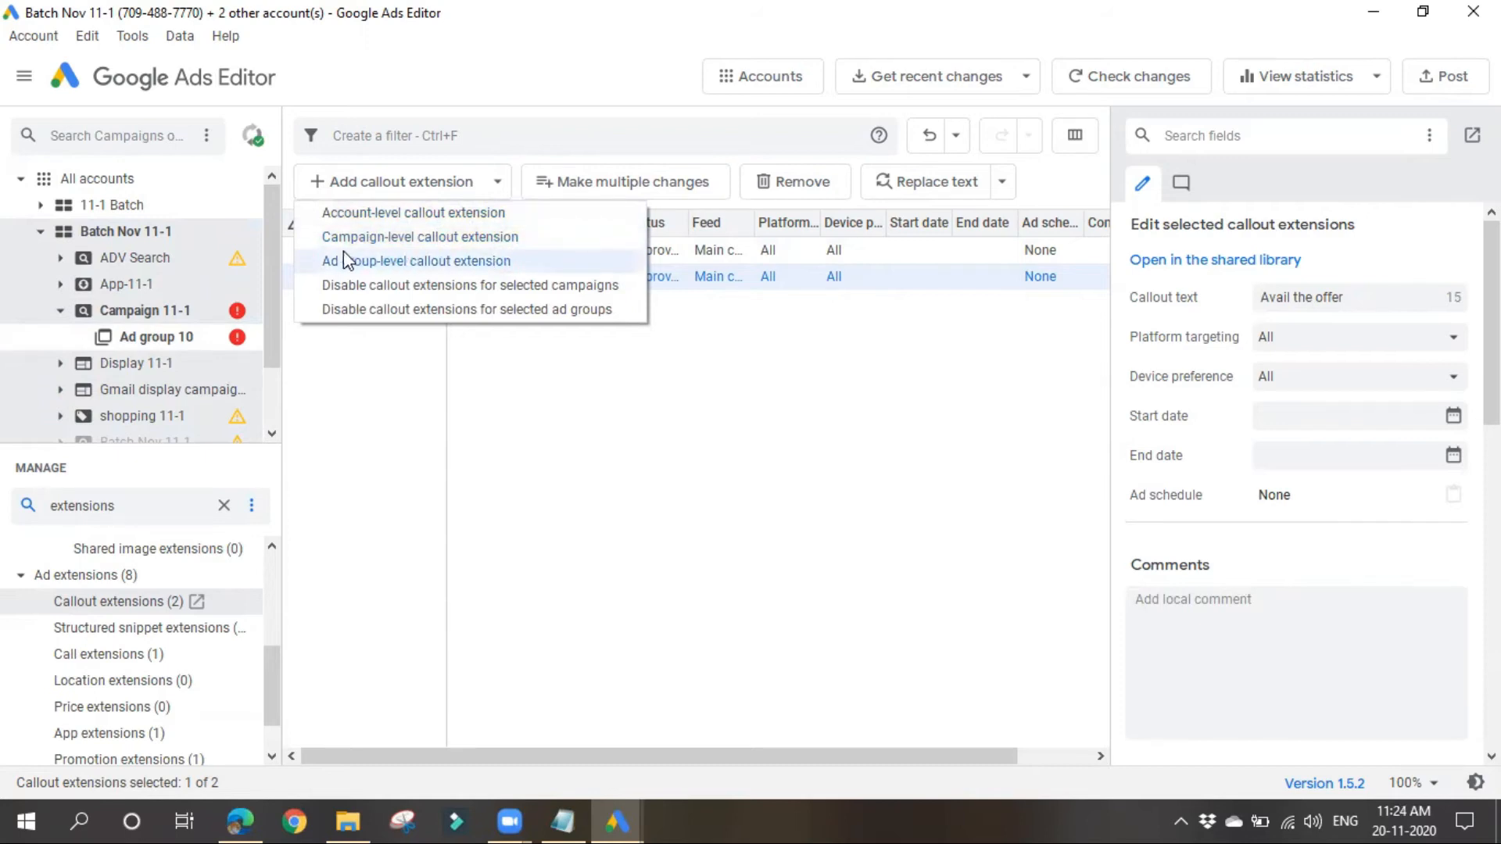
{"action": "left_click", "coordinate": [721, 495]}
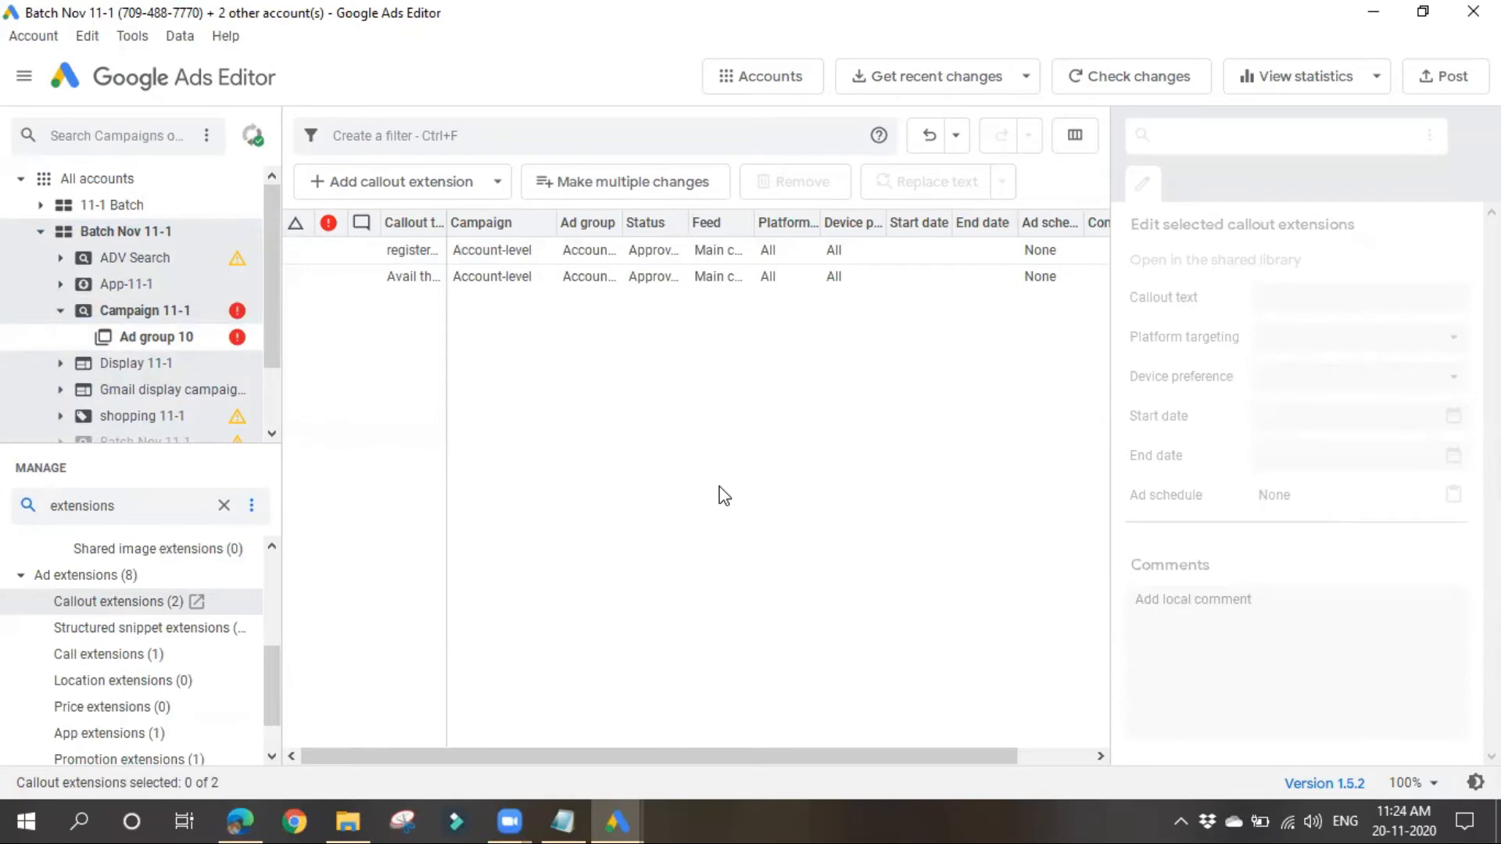
{"action": "left_click", "coordinate": [485, 191]}
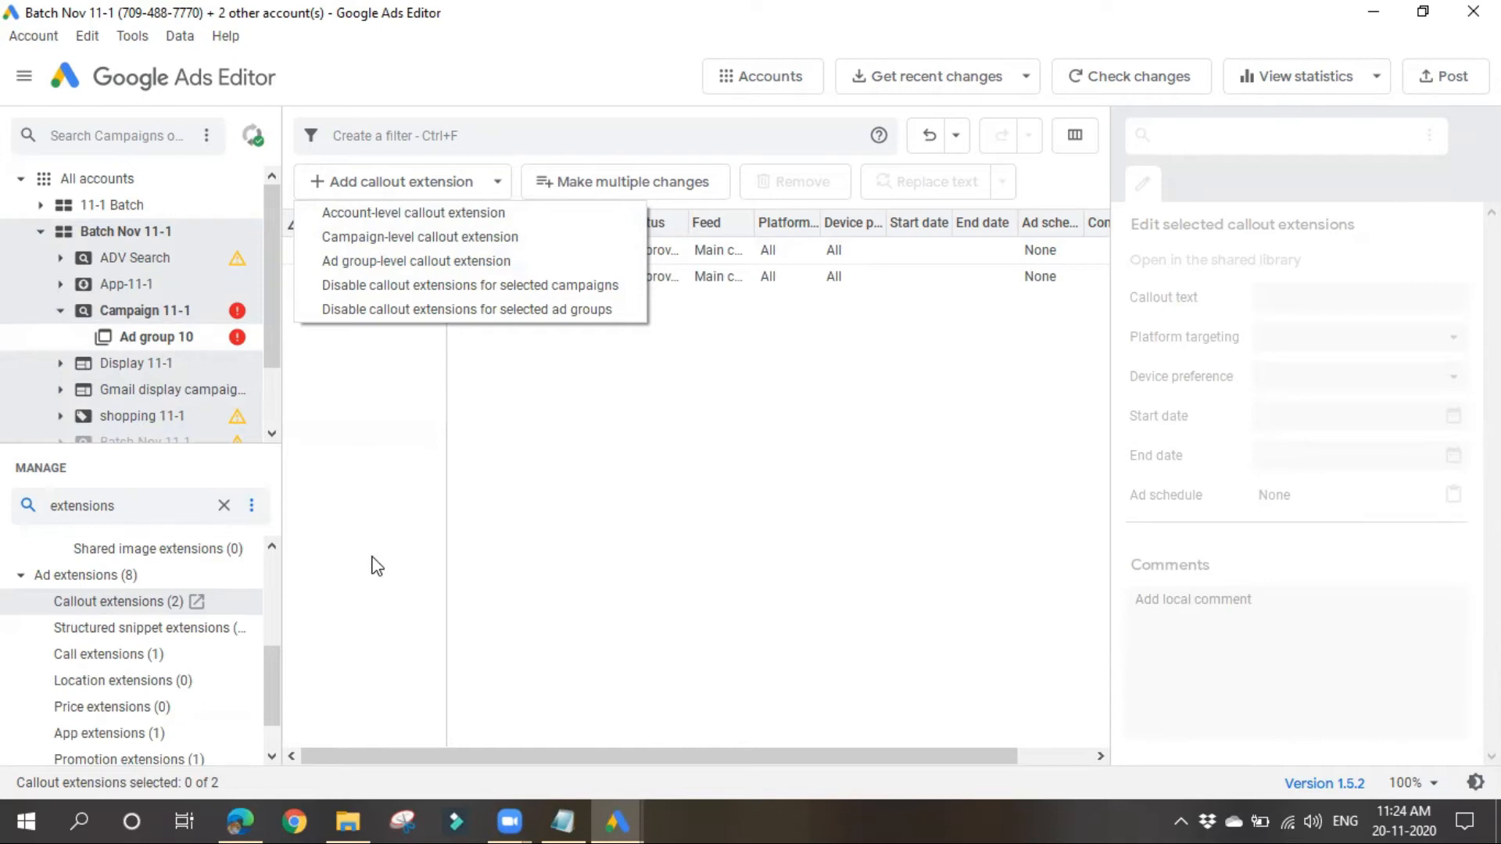
{"action": "left_click", "coordinate": [468, 530]}
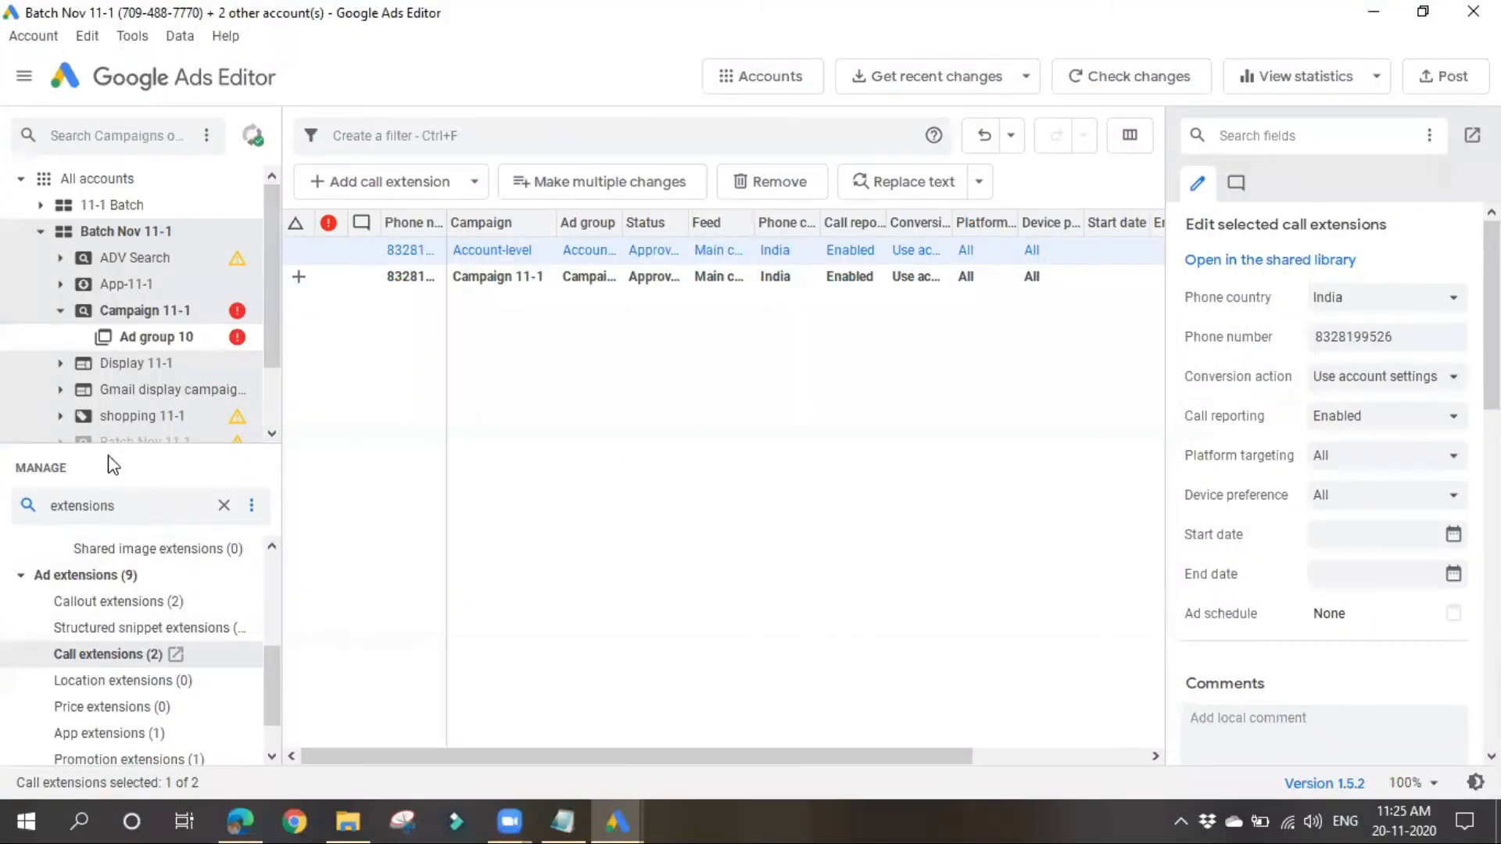
Step: Enlarge the account tree, clear the "extensions" entity type filter and open the Campaigns list for Campaign 11-1
{"action": "left_click_drag", "start_coordinate": [107, 454], "coordinate": [98, 523]}
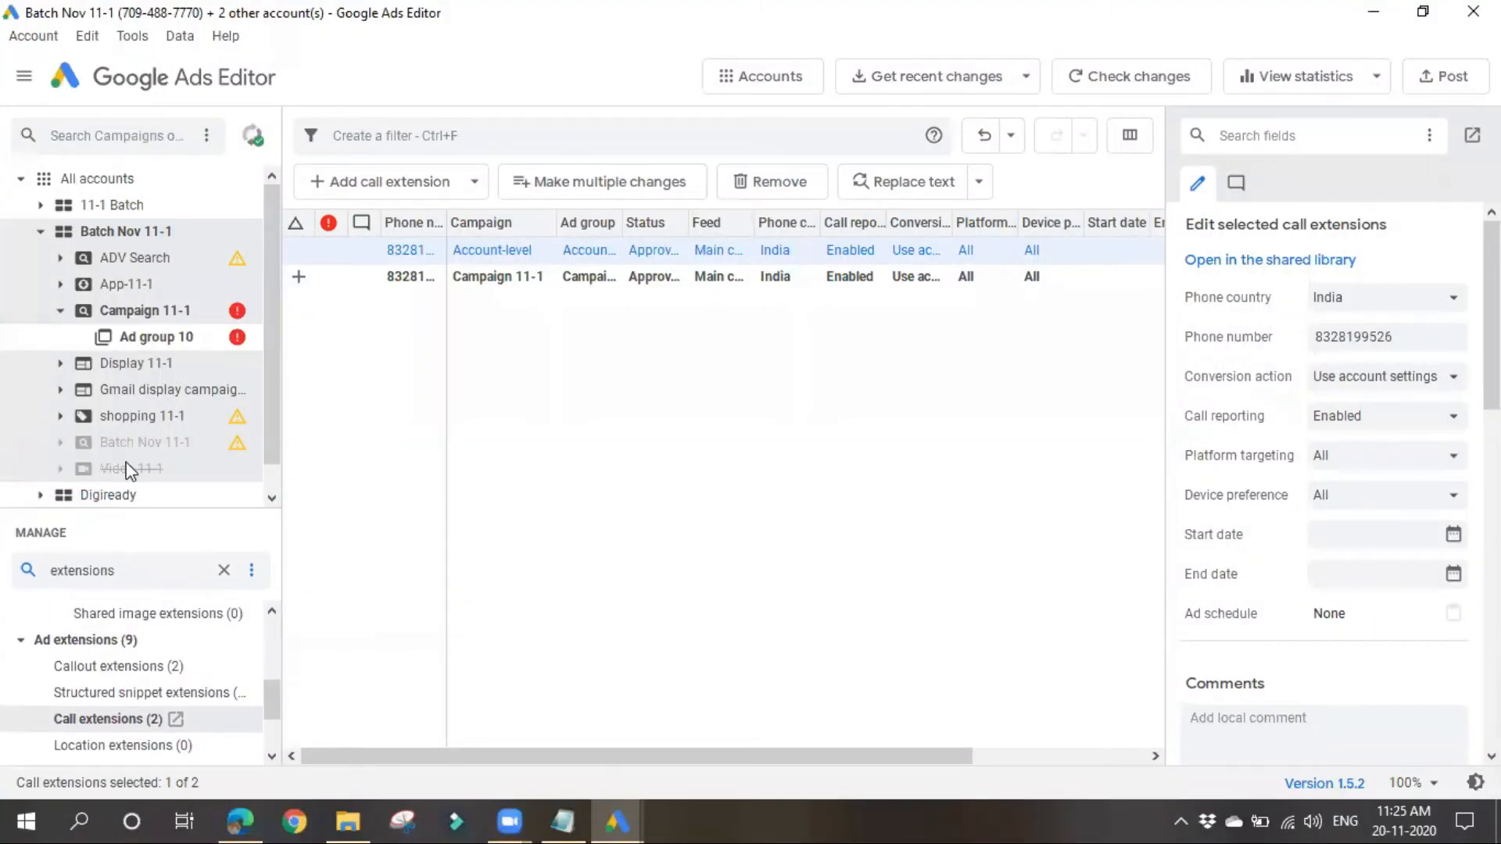
{"action": "left_click", "coordinate": [154, 315]}
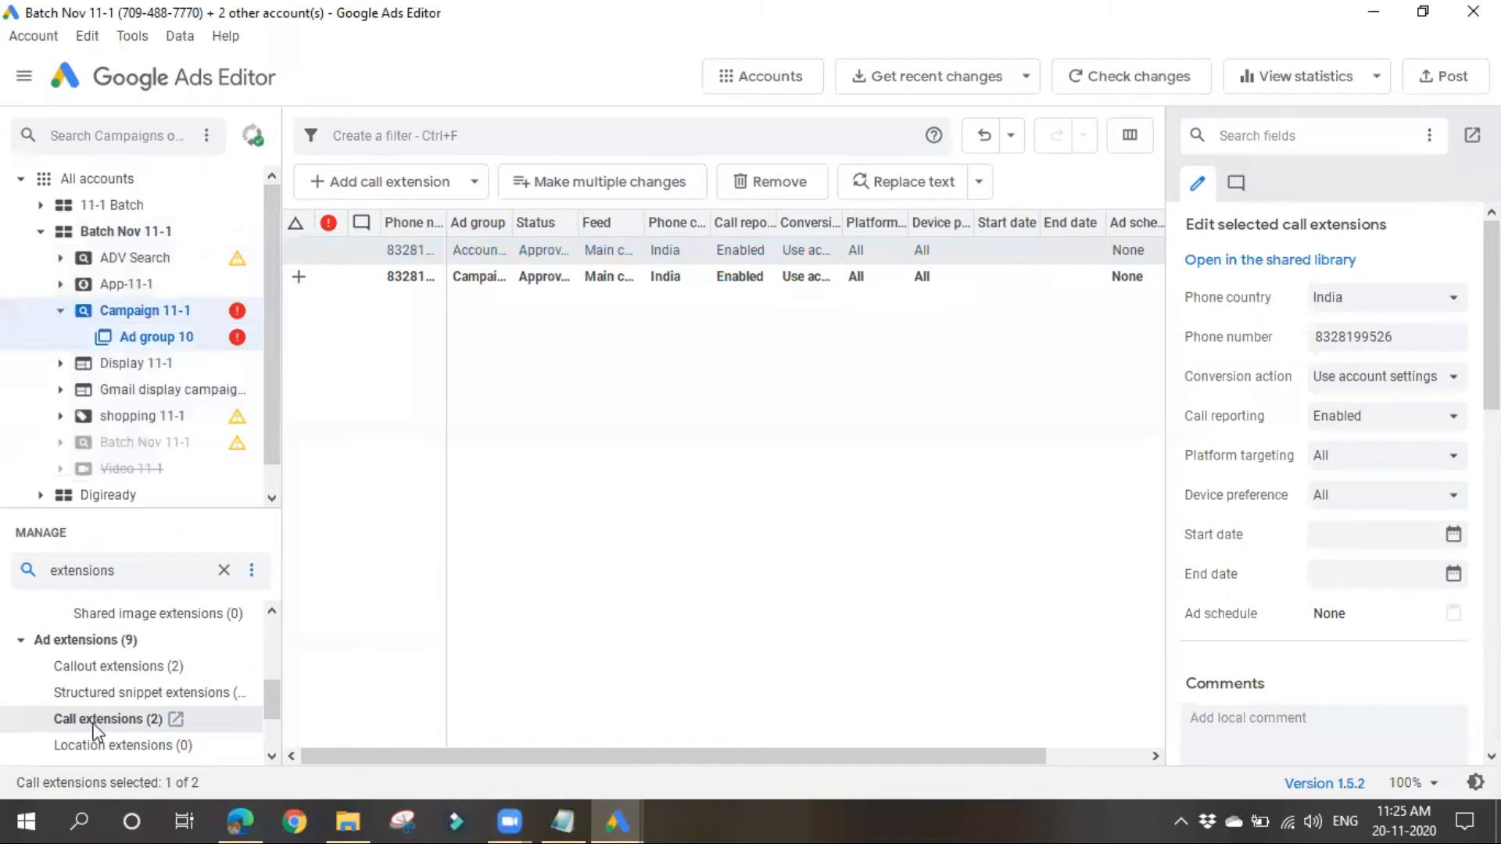
{"action": "left_click", "coordinate": [224, 570]}
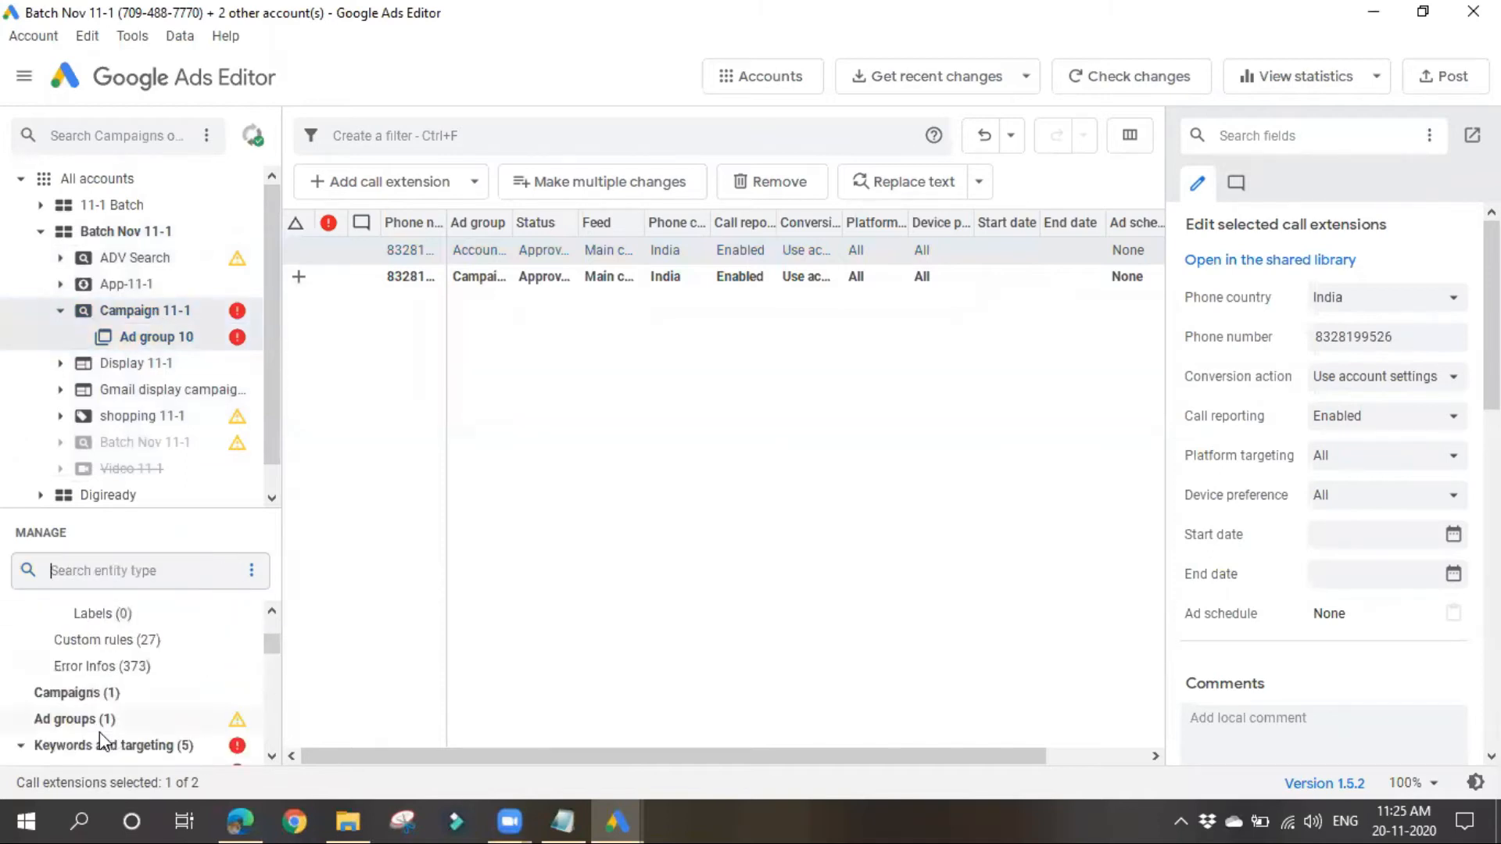
{"action": "scroll", "coordinate": [94, 742], "scroll_direction": "up", "scroll_amount": 1}
{"action": "scroll", "coordinate": [116, 731], "scroll_direction": "down", "scroll_amount": 2}
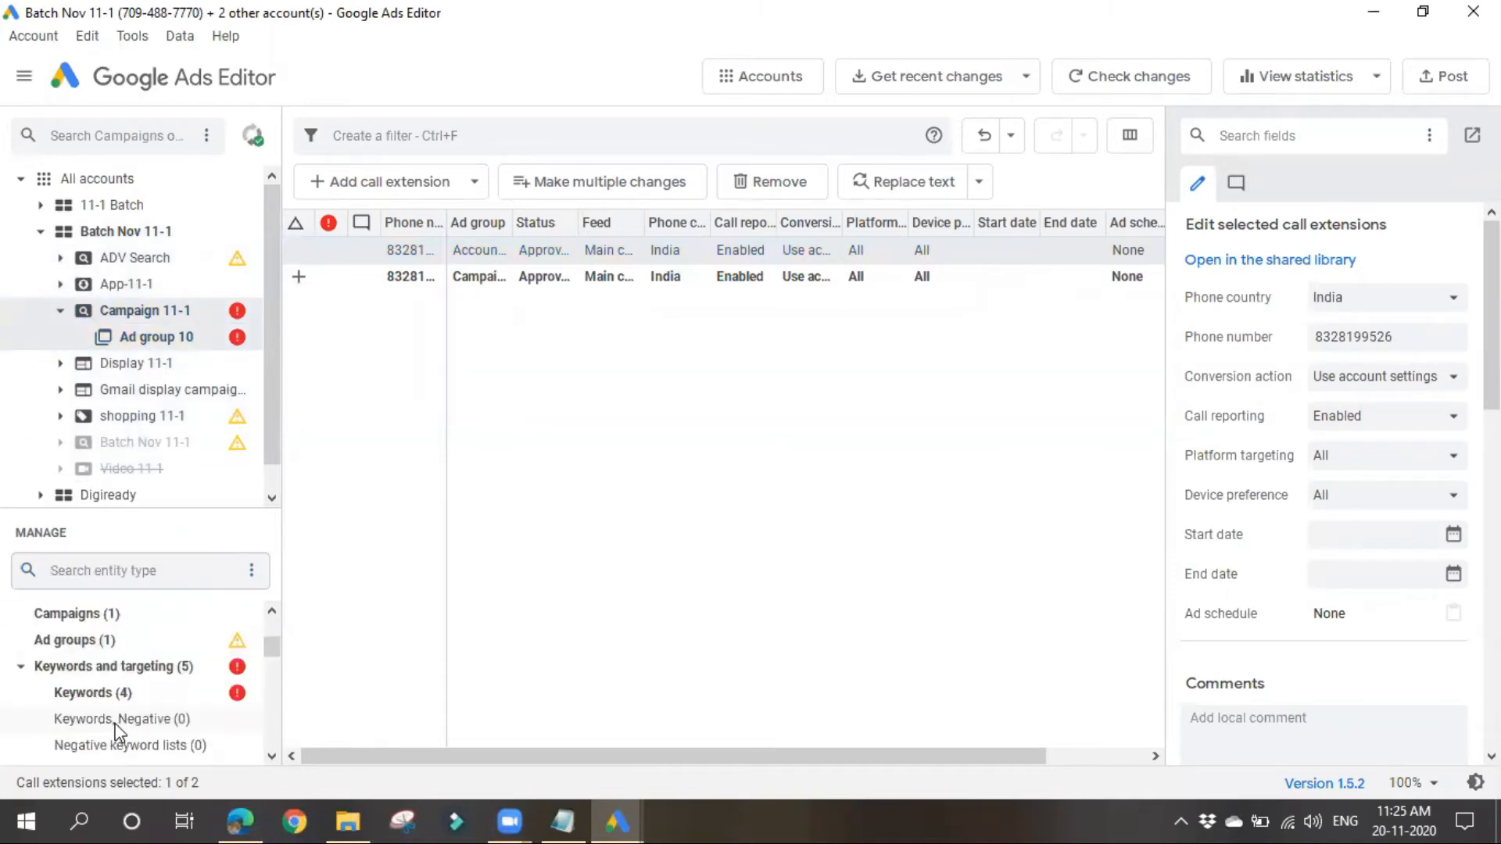
{"action": "left_click", "coordinate": [79, 616]}
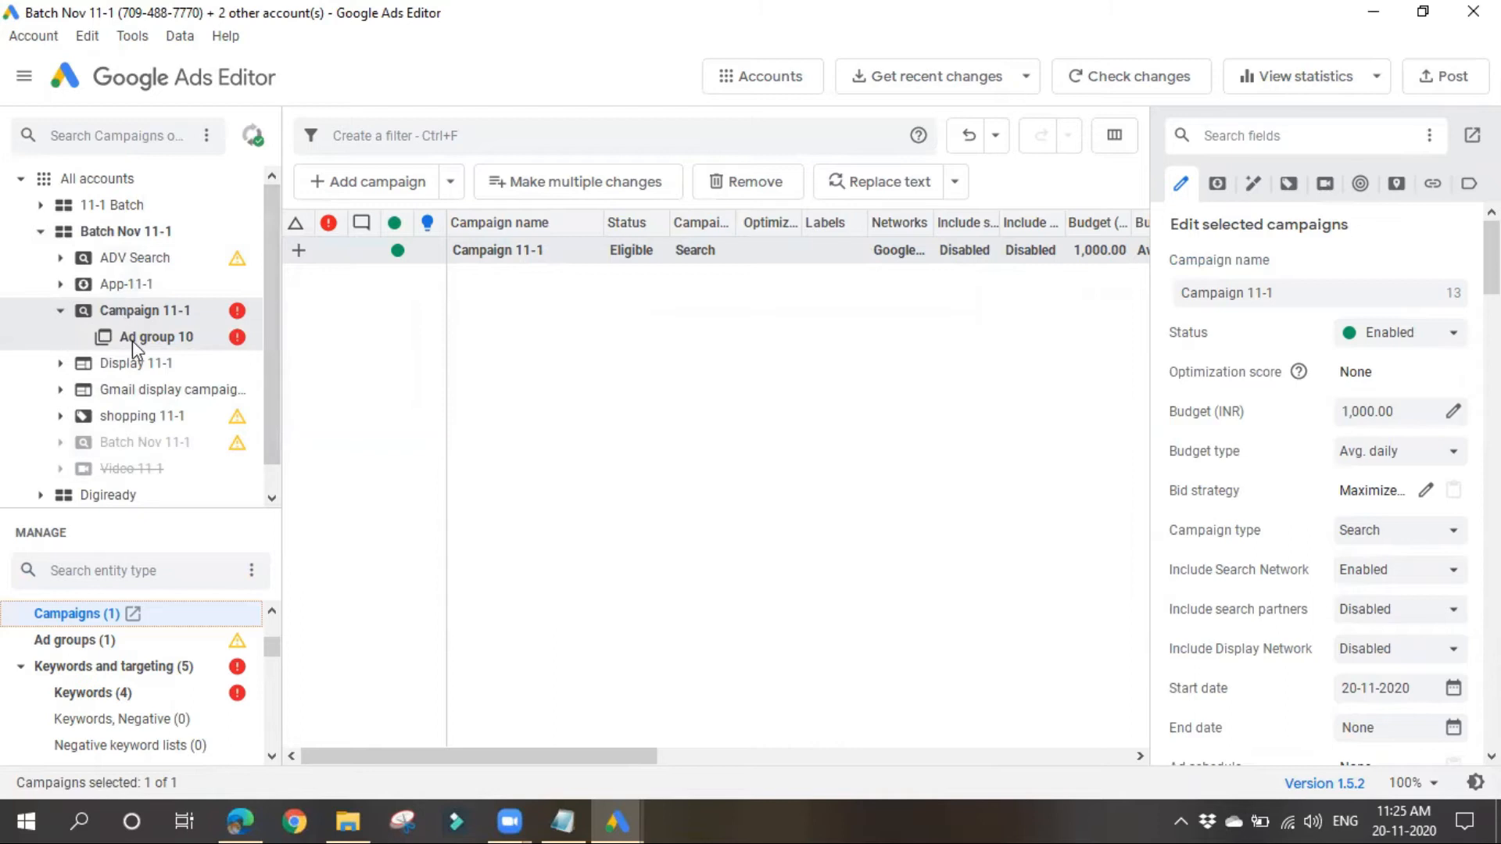
Step: View all campaigns in the Batch Nov 11-1 account and examine the settings of shopping 11-1
{"action": "left_click", "coordinate": [124, 232]}
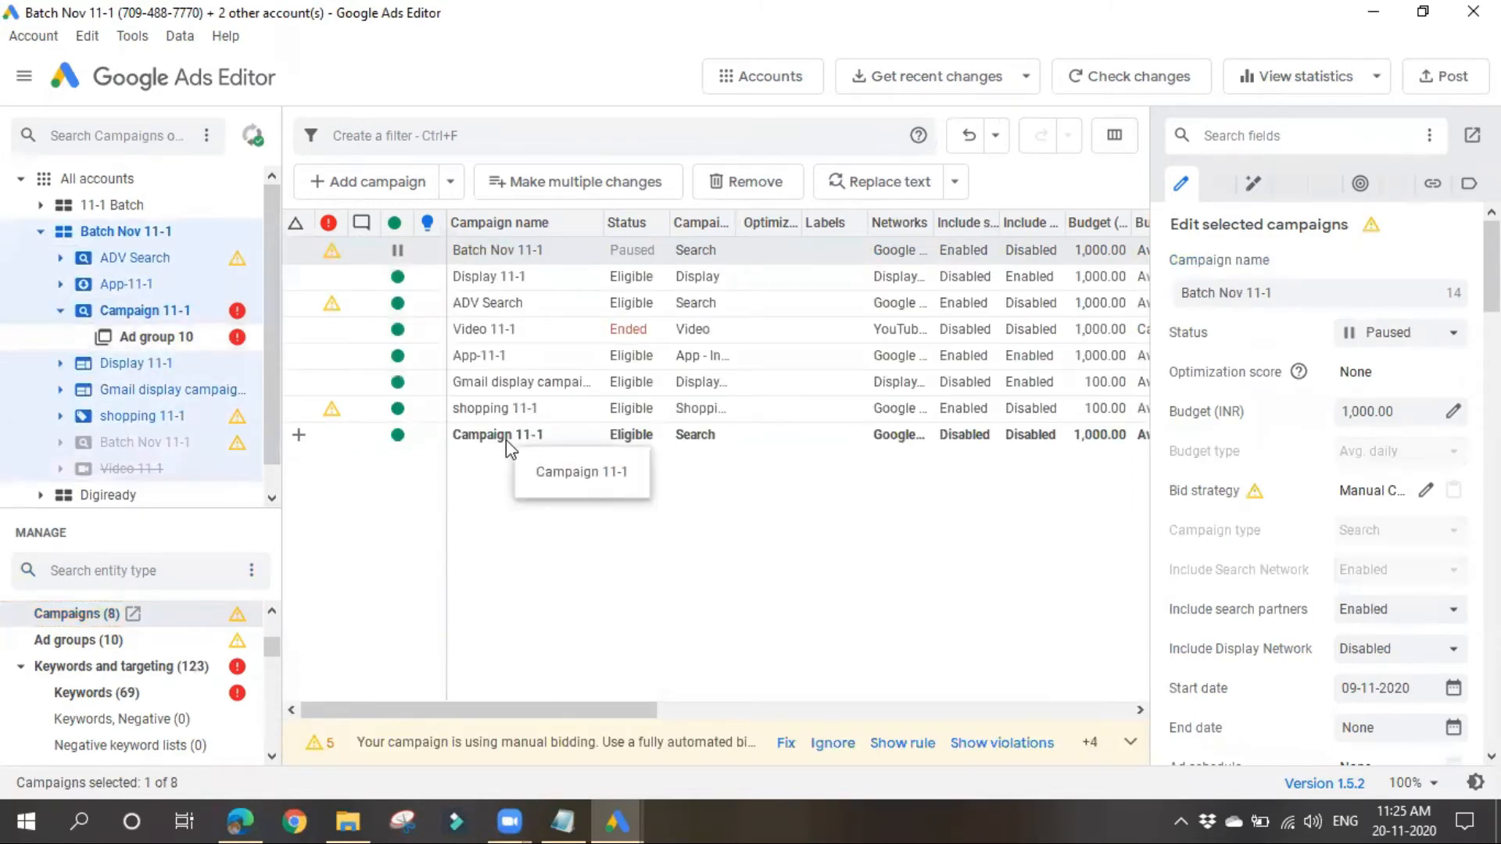
{"action": "left_click", "coordinate": [504, 413]}
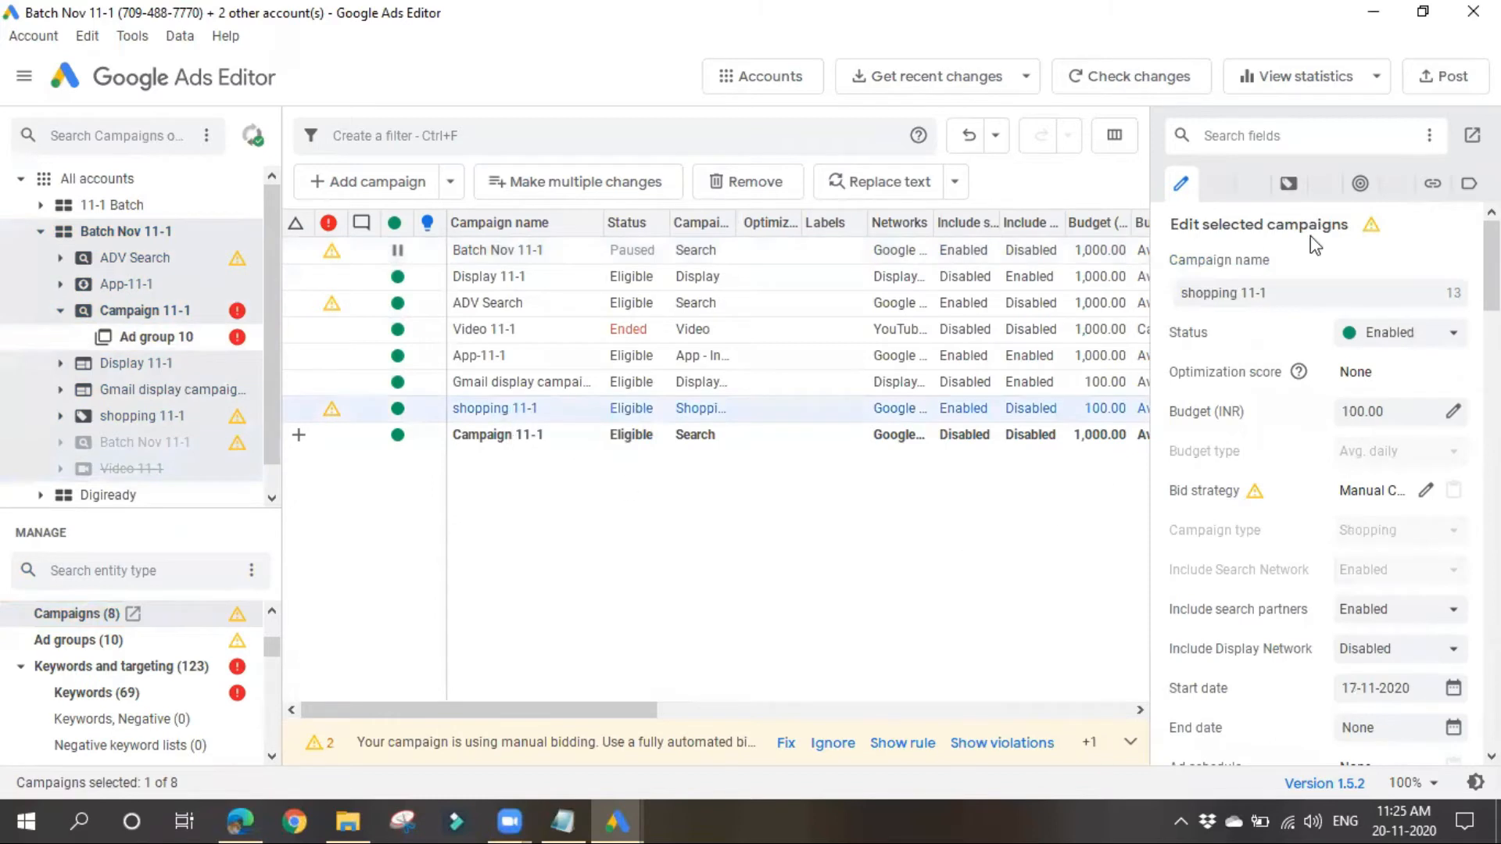
{"action": "scroll", "coordinate": [1355, 657], "scroll_direction": "down", "scroll_amount": 3}
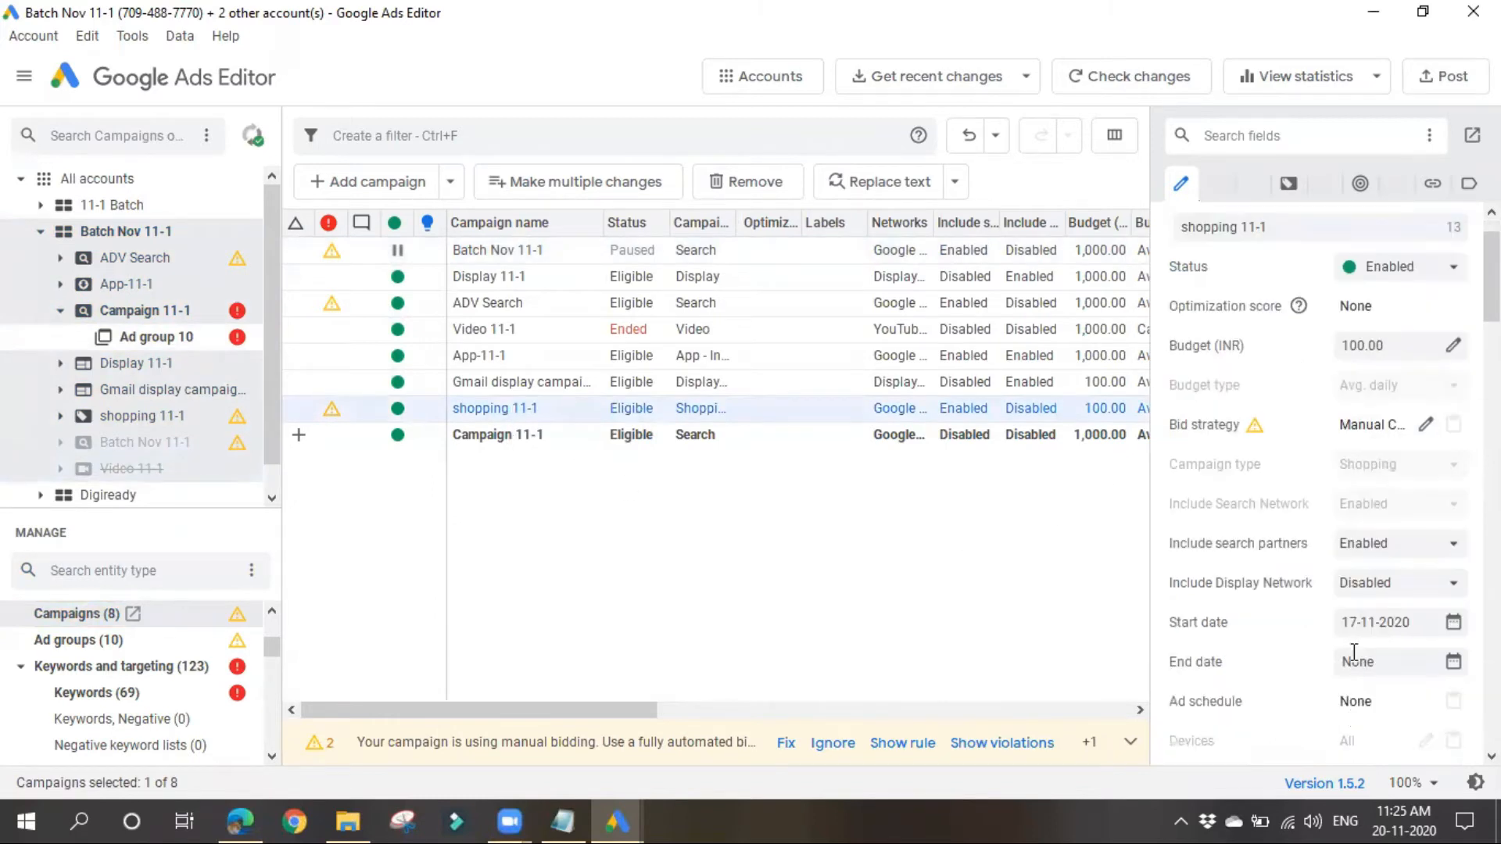
{"action": "left_click", "coordinate": [626, 603]}
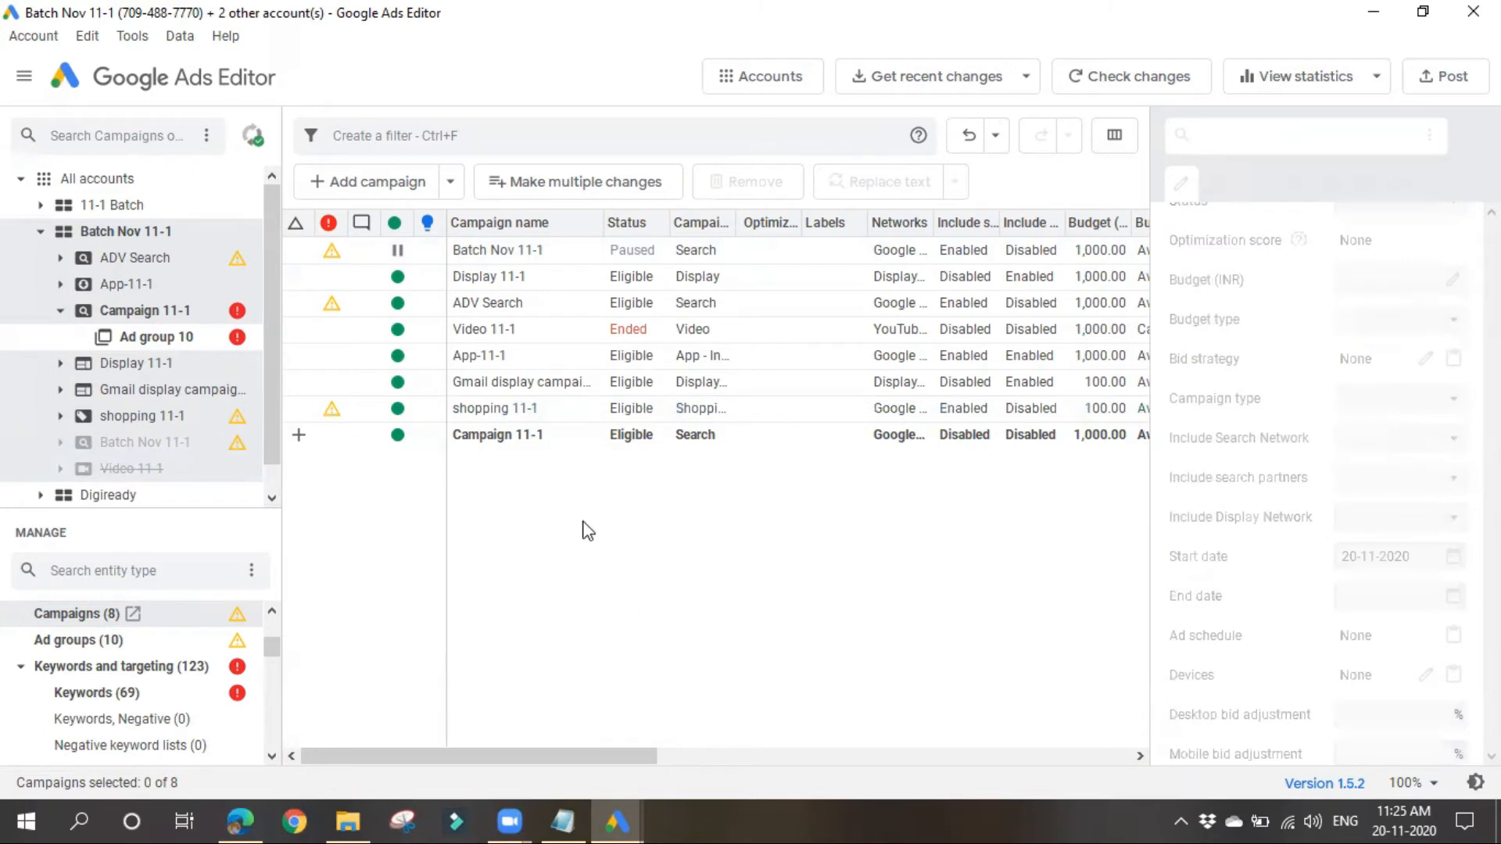
{"action": "left_click", "coordinate": [518, 413]}
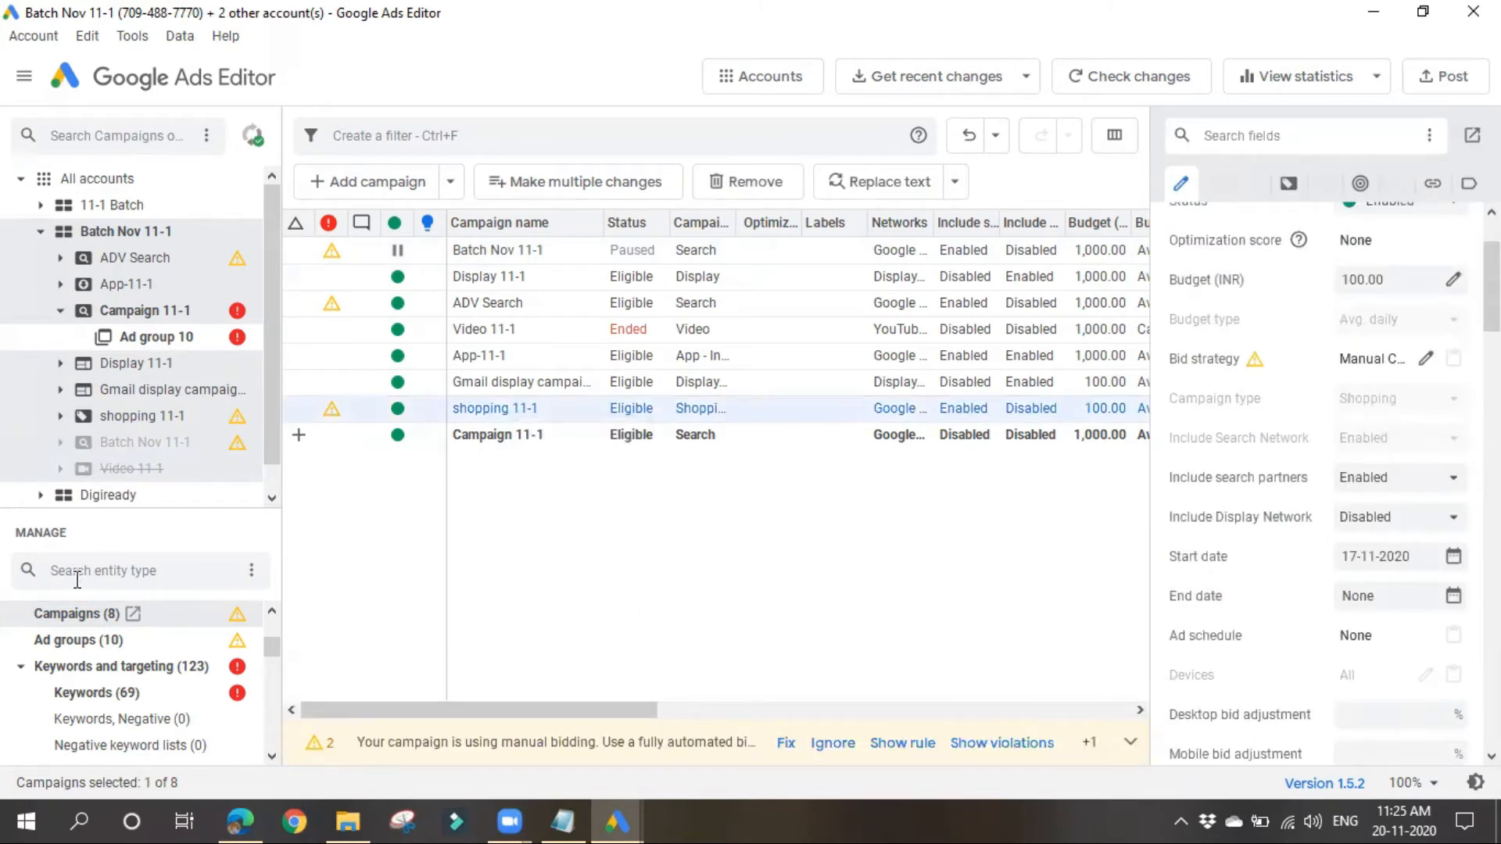
Step: Open the Keywords list of the Batch Nov 11-1 account and look through its keywords, including "adwords classes" and "best google ads course"
{"action": "left_click", "coordinate": [130, 693]}
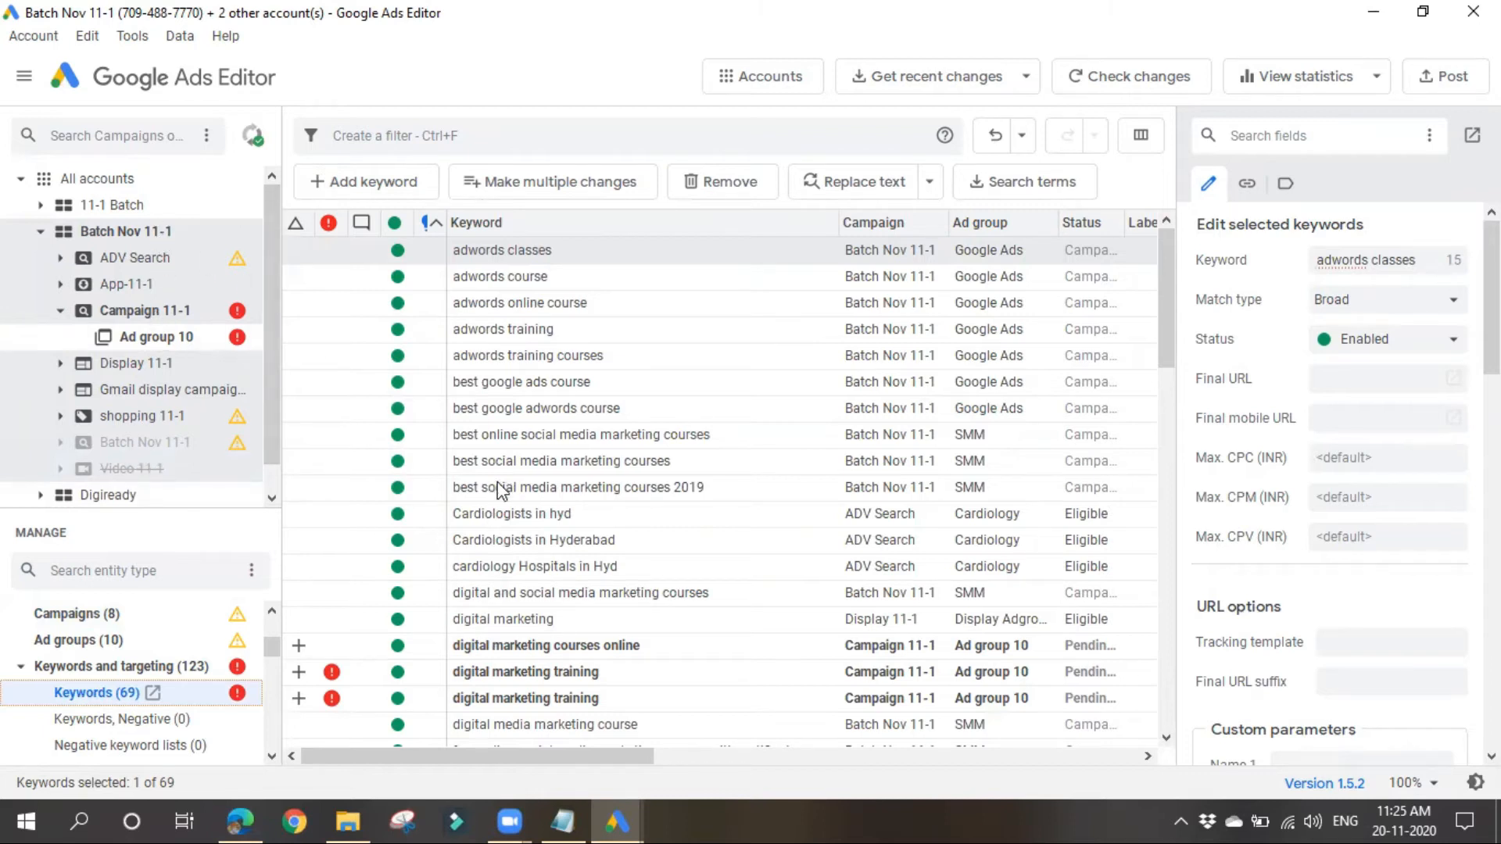
{"action": "scroll", "coordinate": [551, 469], "scroll_direction": "down", "scroll_amount": 3}
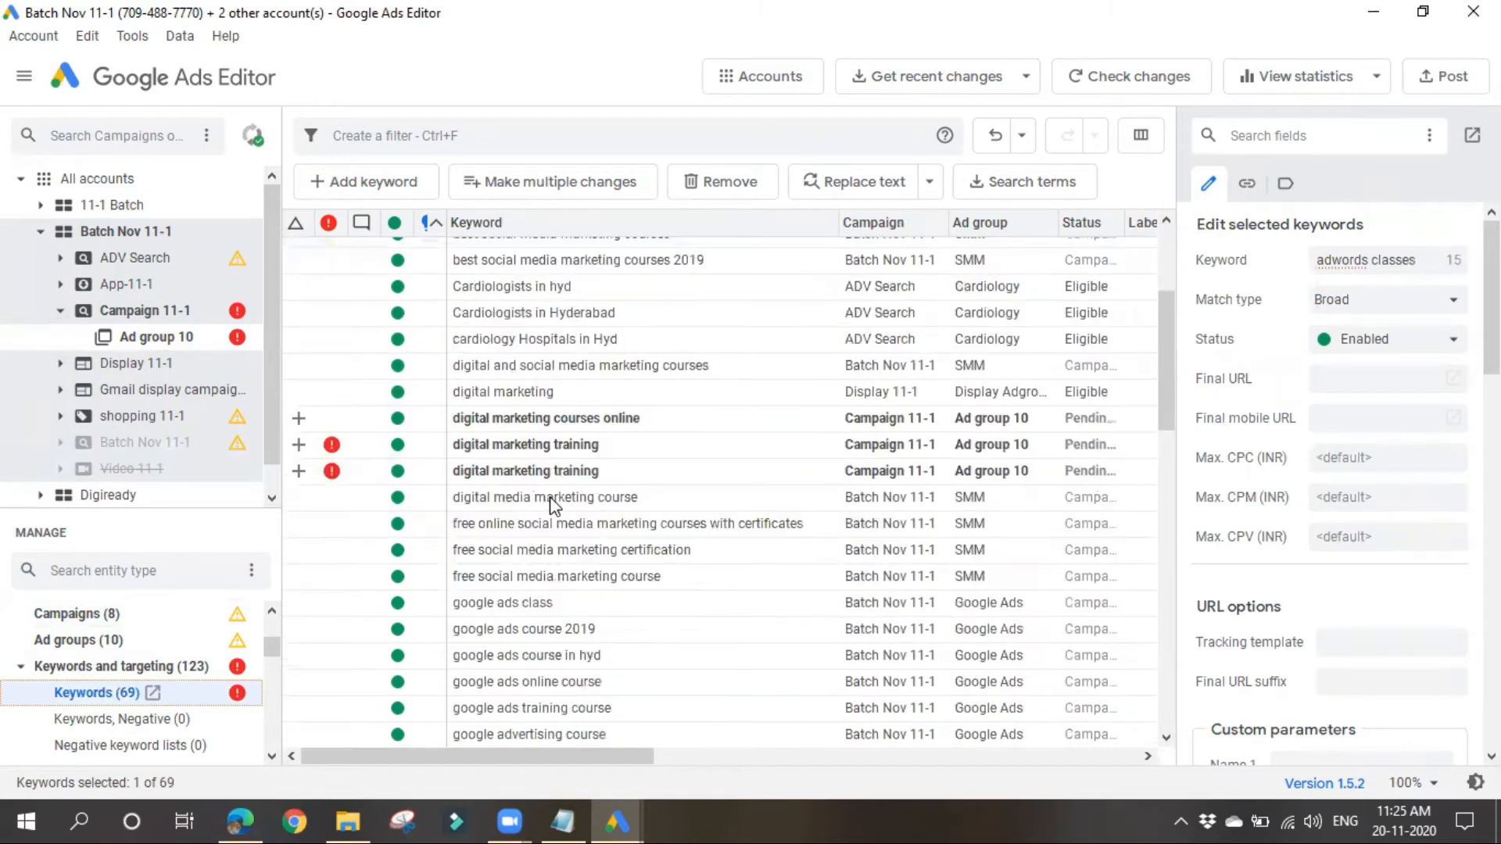
{"action": "scroll", "coordinate": [630, 659], "scroll_direction": "up", "scroll_amount": 3}
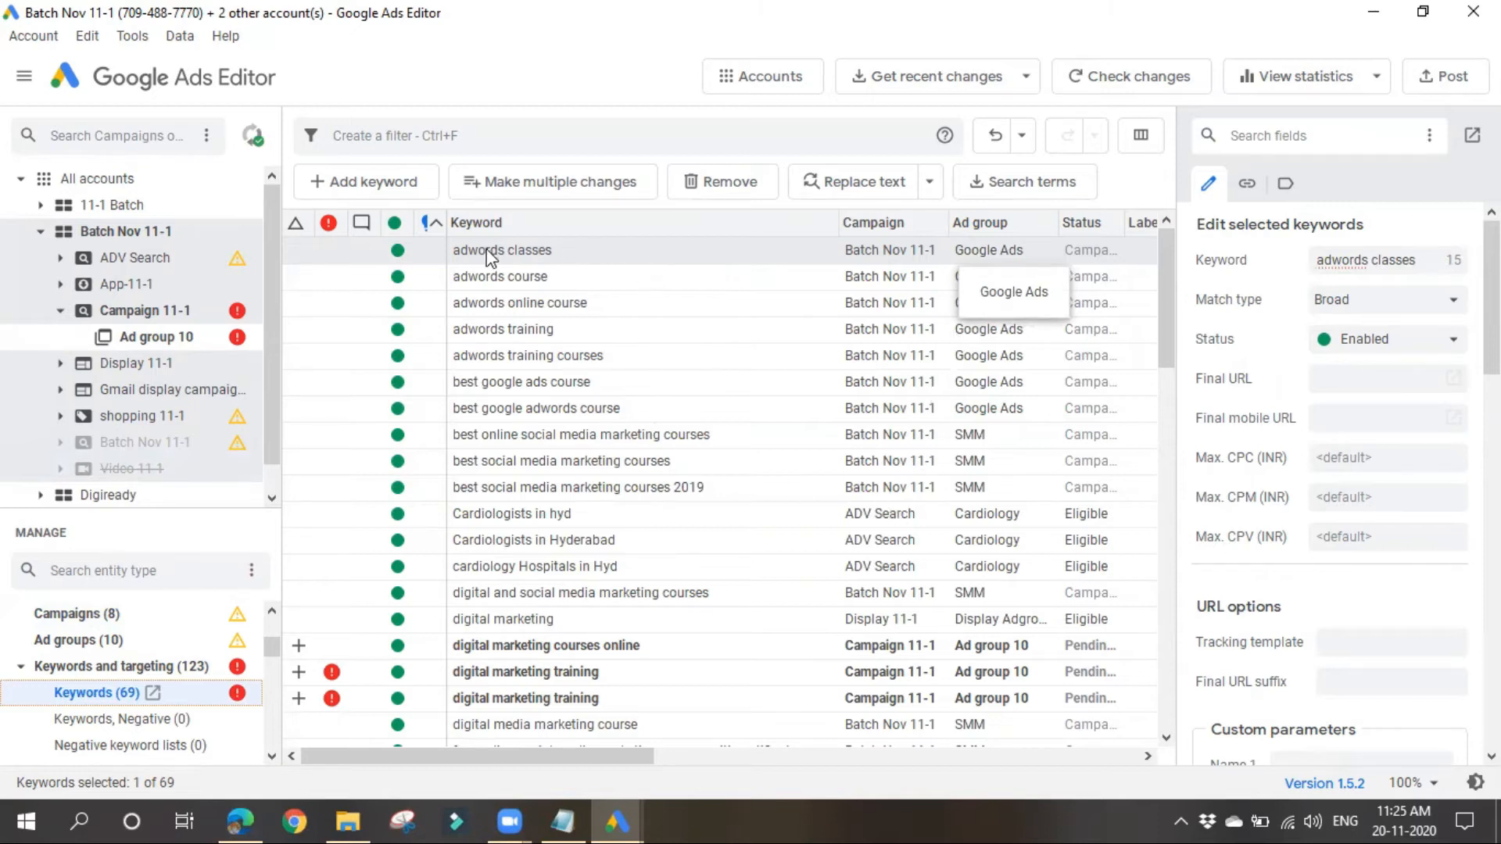
{"action": "double_click", "coordinate": [518, 250]}
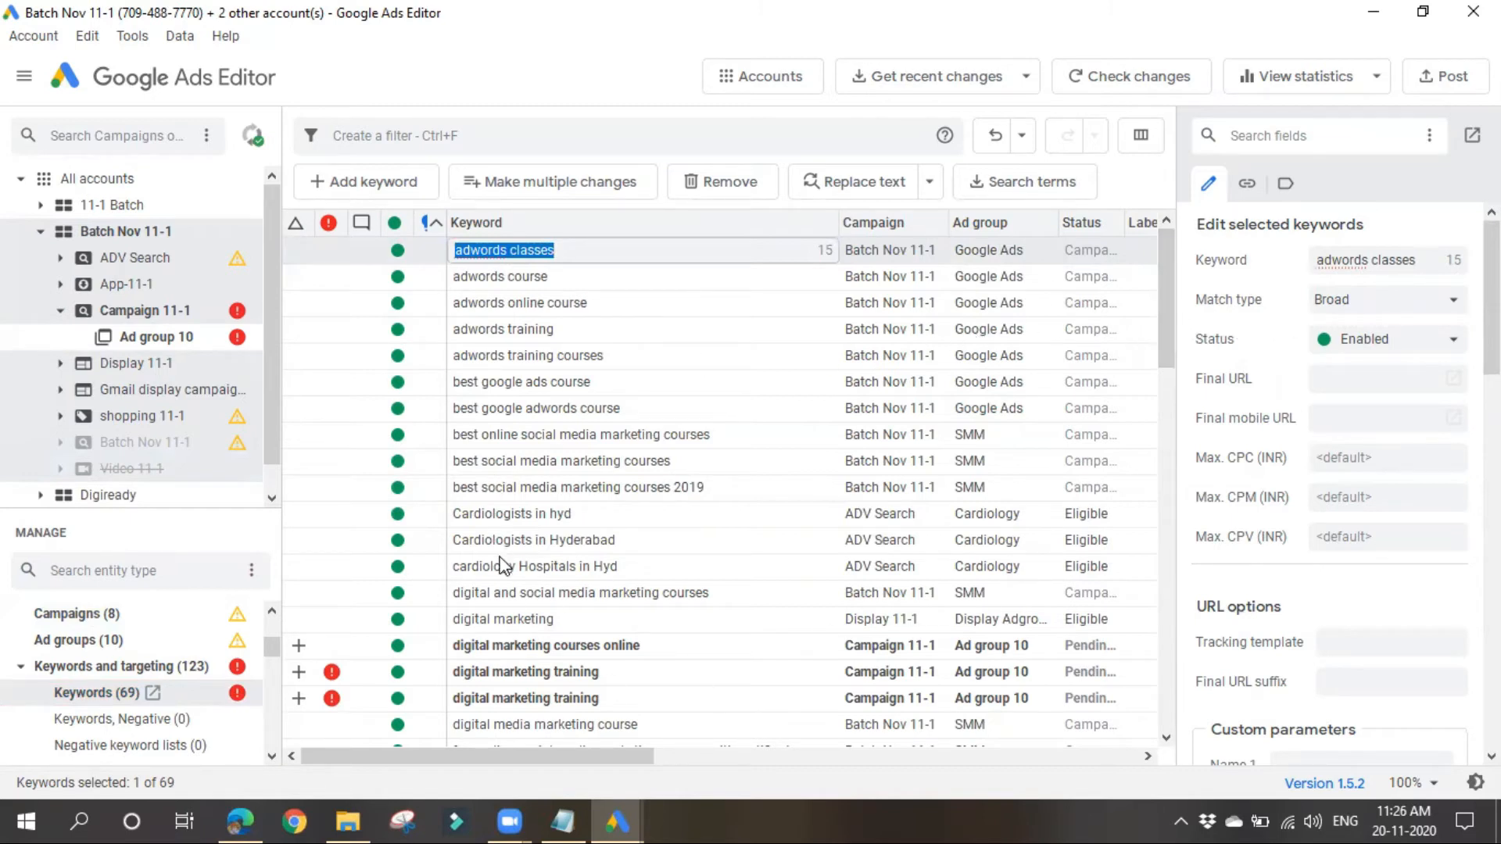
{"action": "left_click", "coordinate": [587, 382]}
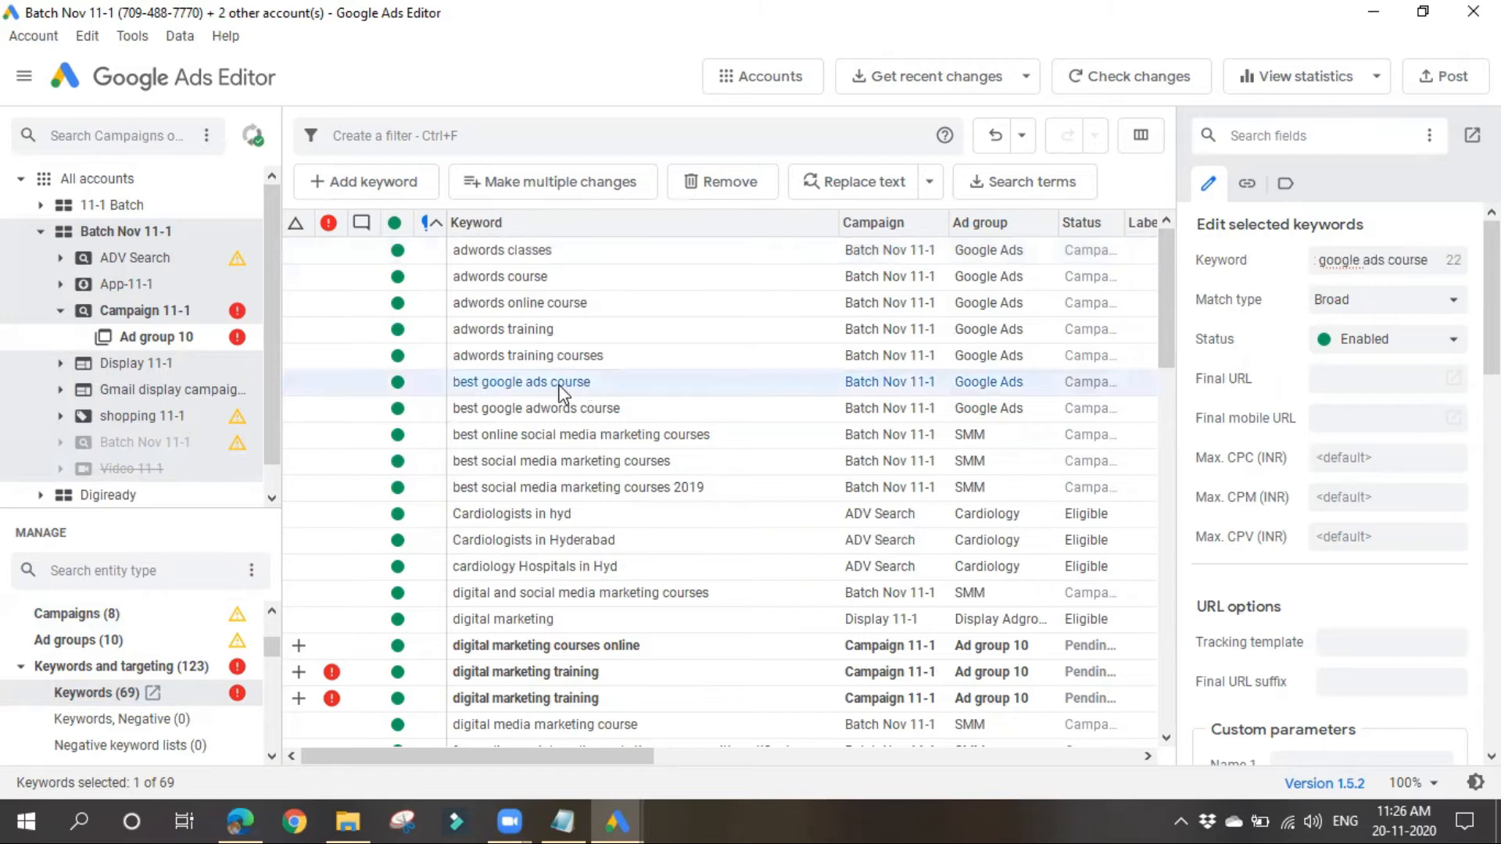
Step: Set "adwords classes", "smm training", both "social marketing" keywords, "social media and marketing courses", "social media marketing classes" and "social media marketing classes online" to Exact match
{"action": "left_click", "coordinate": [508, 257]}
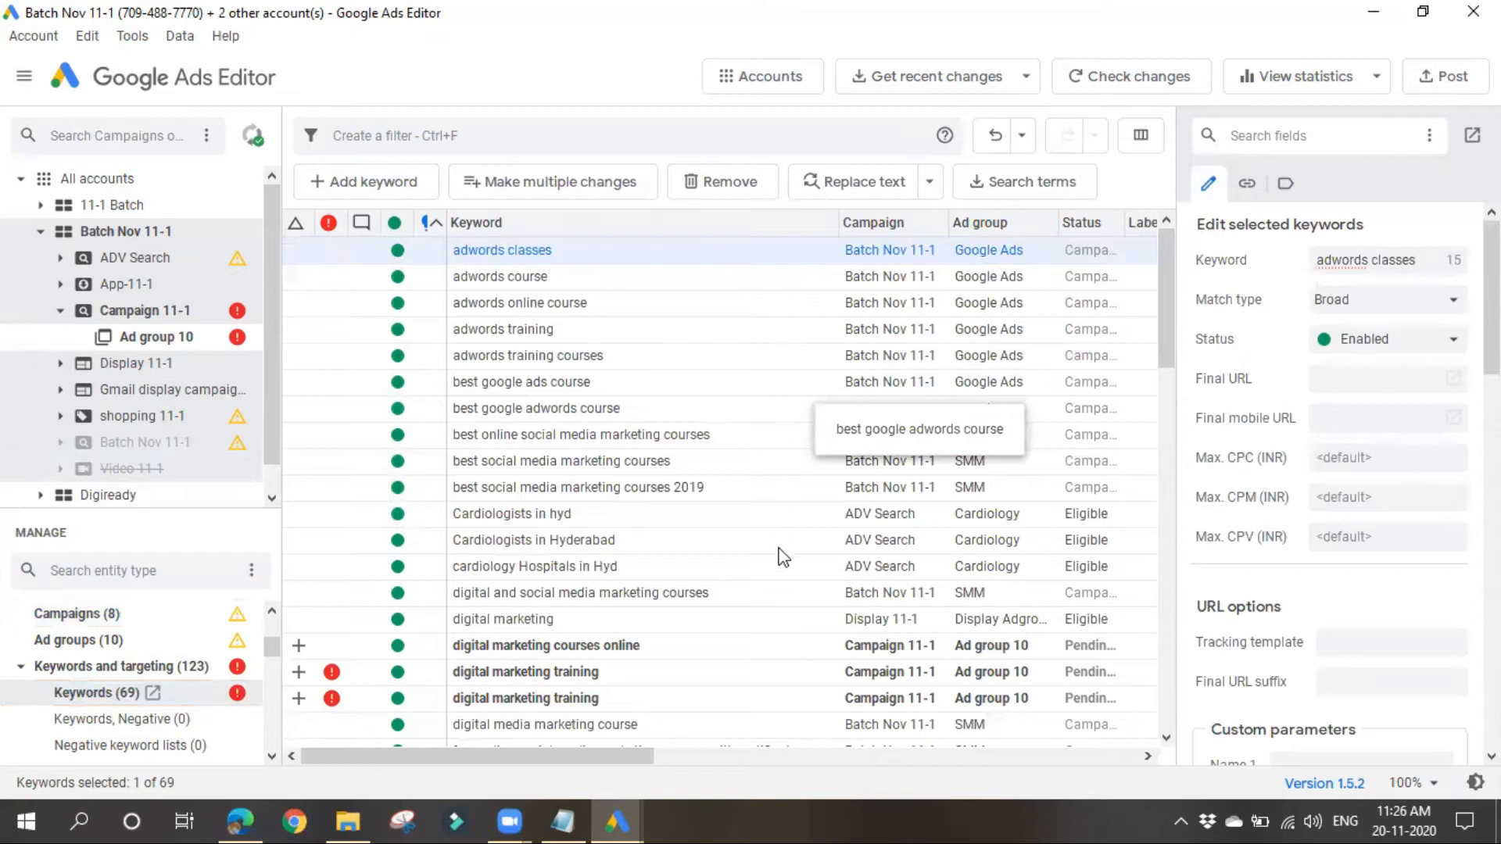
{"action": "scroll", "coordinate": [782, 558], "scroll_direction": "down", "scroll_amount": 4}
{"action": "scroll", "coordinate": [668, 555], "scroll_direction": "down", "scroll_amount": 12}
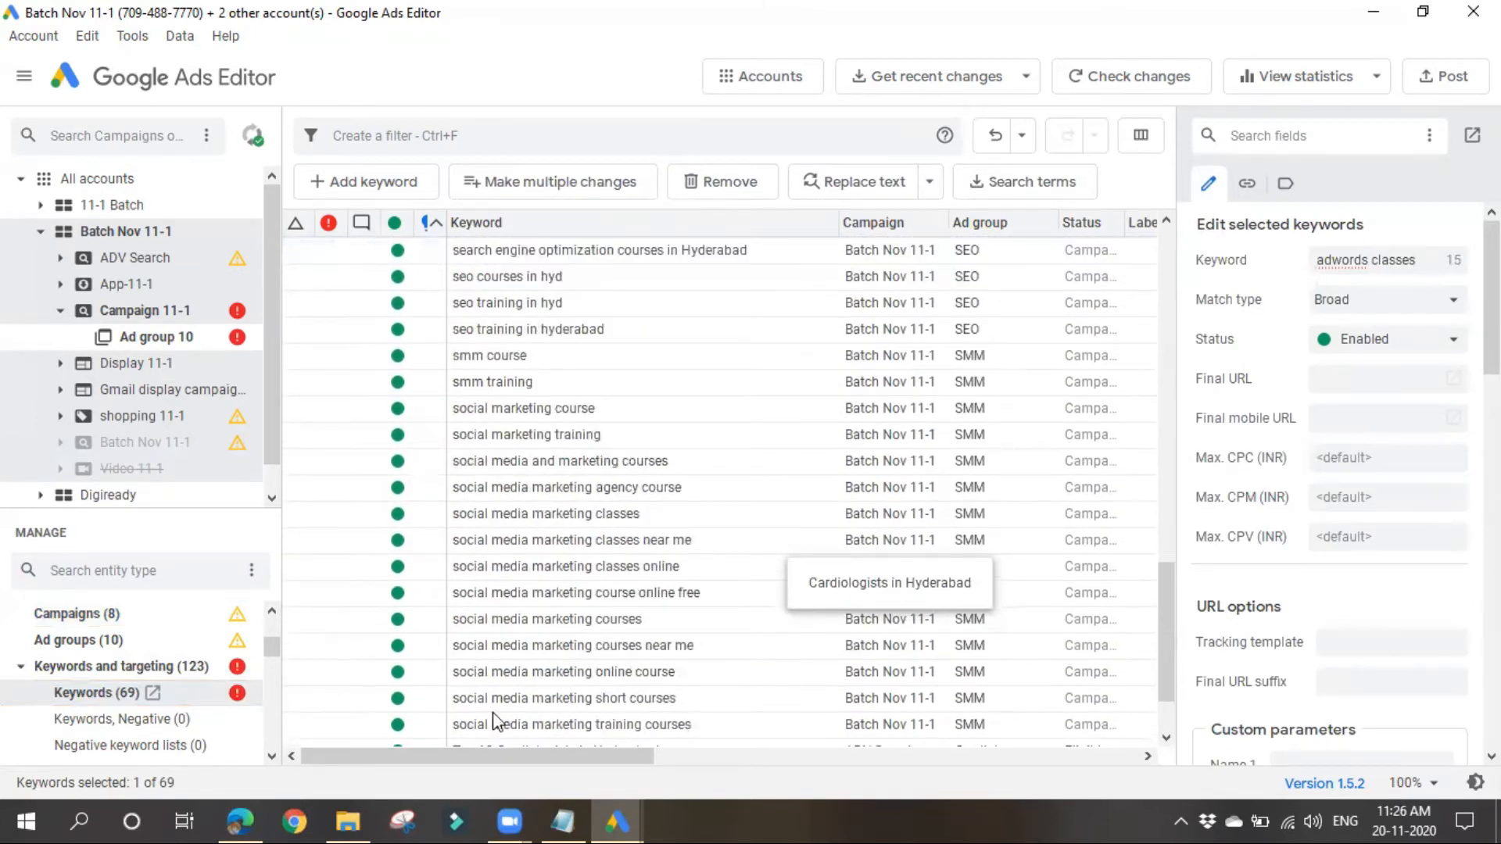
{"action": "scroll", "coordinate": [798, 524], "scroll_direction": "down", "scroll_amount": 3}
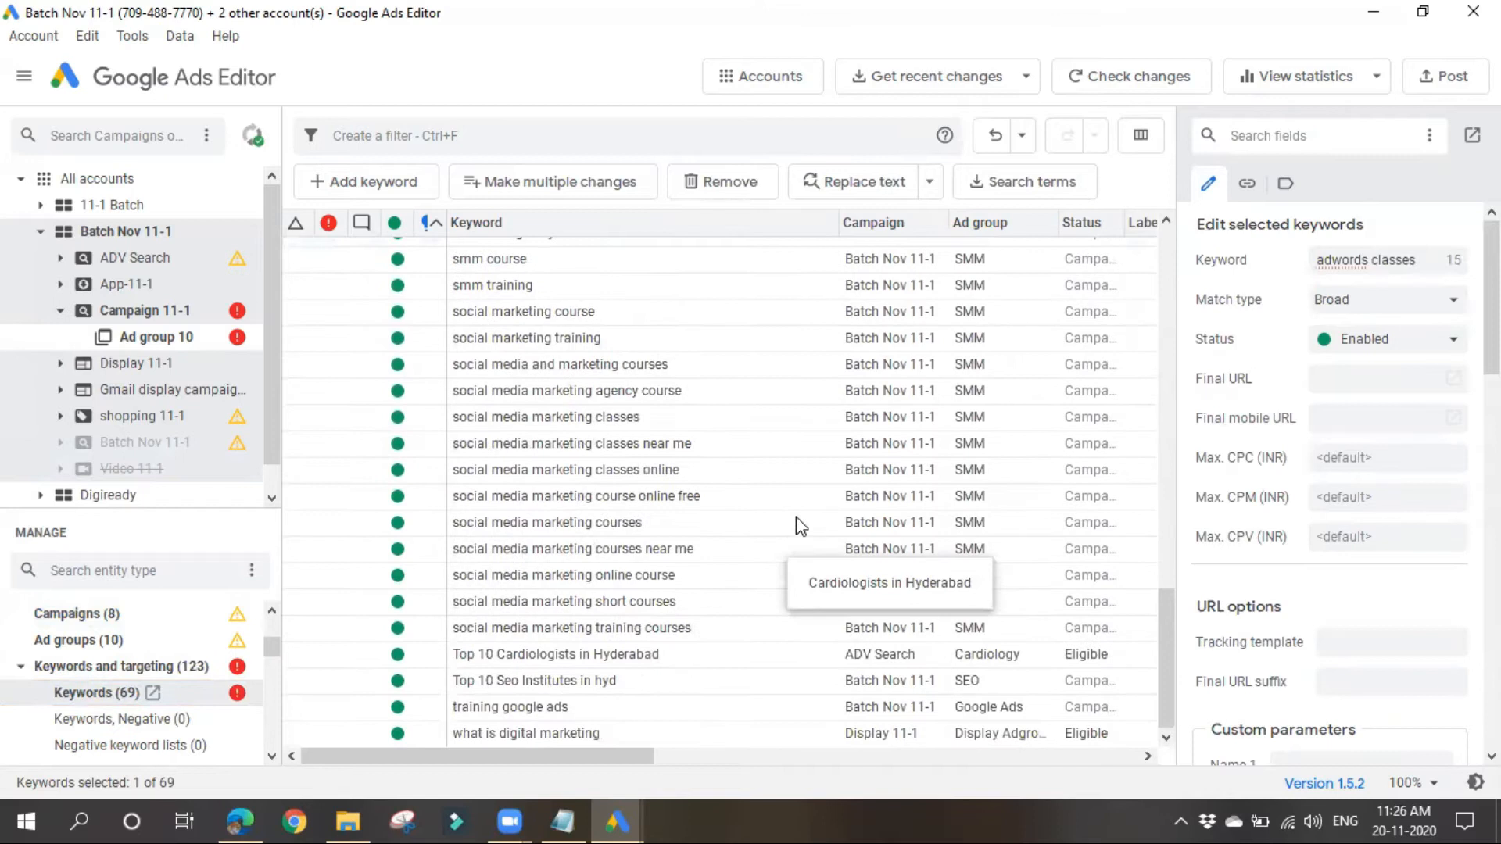
{"action": "left_click", "coordinate": [537, 291], "text": "ctrl"}
{"action": "left_click", "coordinate": [531, 312], "text": "ctrl"}
{"action": "left_click", "coordinate": [528, 342], "text": "ctrl"}
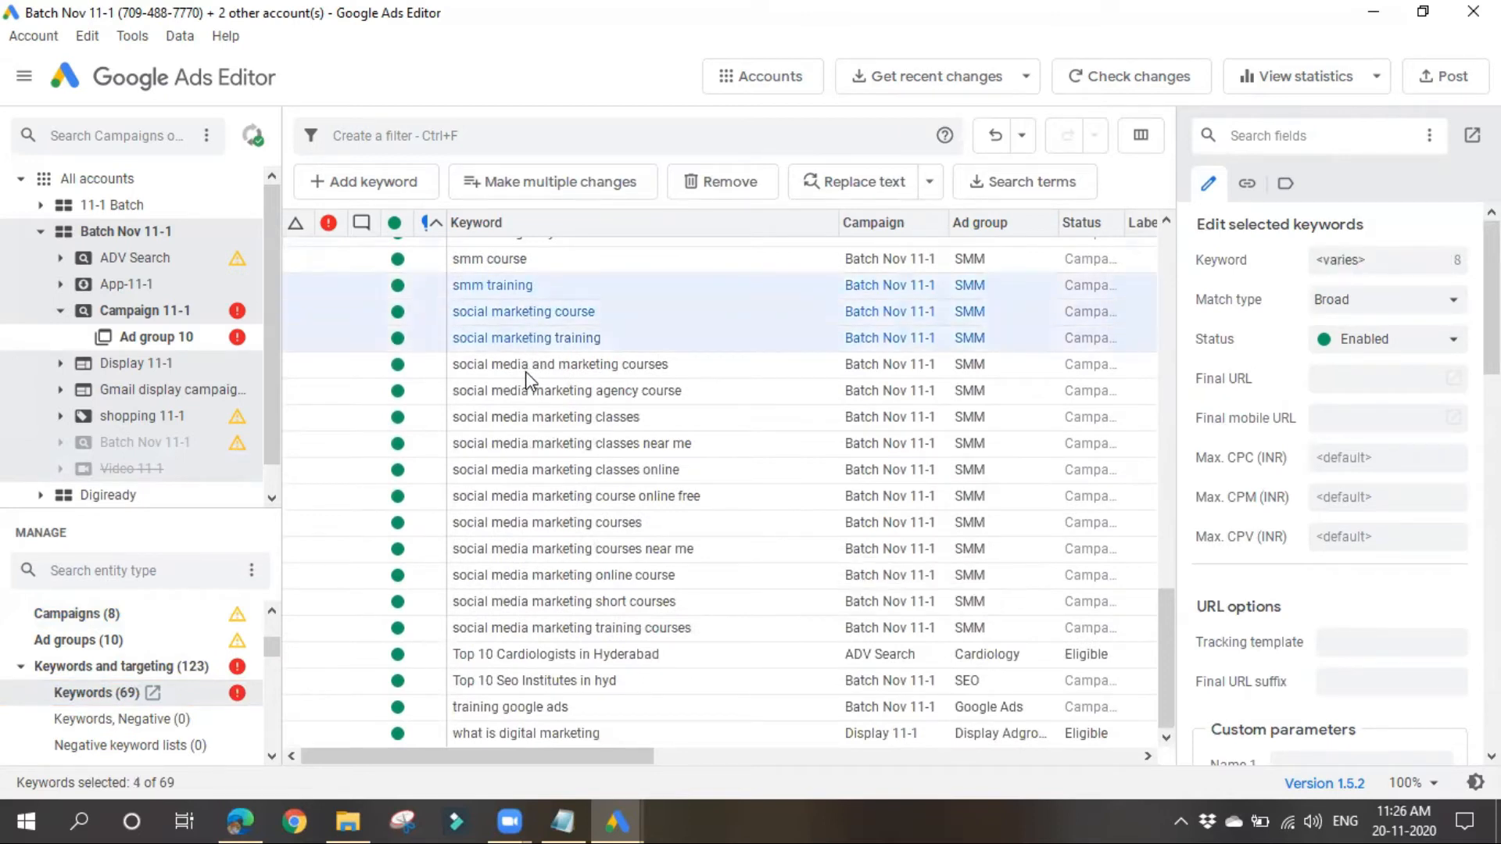
{"action": "left_click", "coordinate": [529, 367], "text": "ctrl"}
{"action": "left_click", "coordinate": [519, 417], "text": "ctrl"}
{"action": "left_click", "coordinate": [519, 469], "text": "ctrl"}
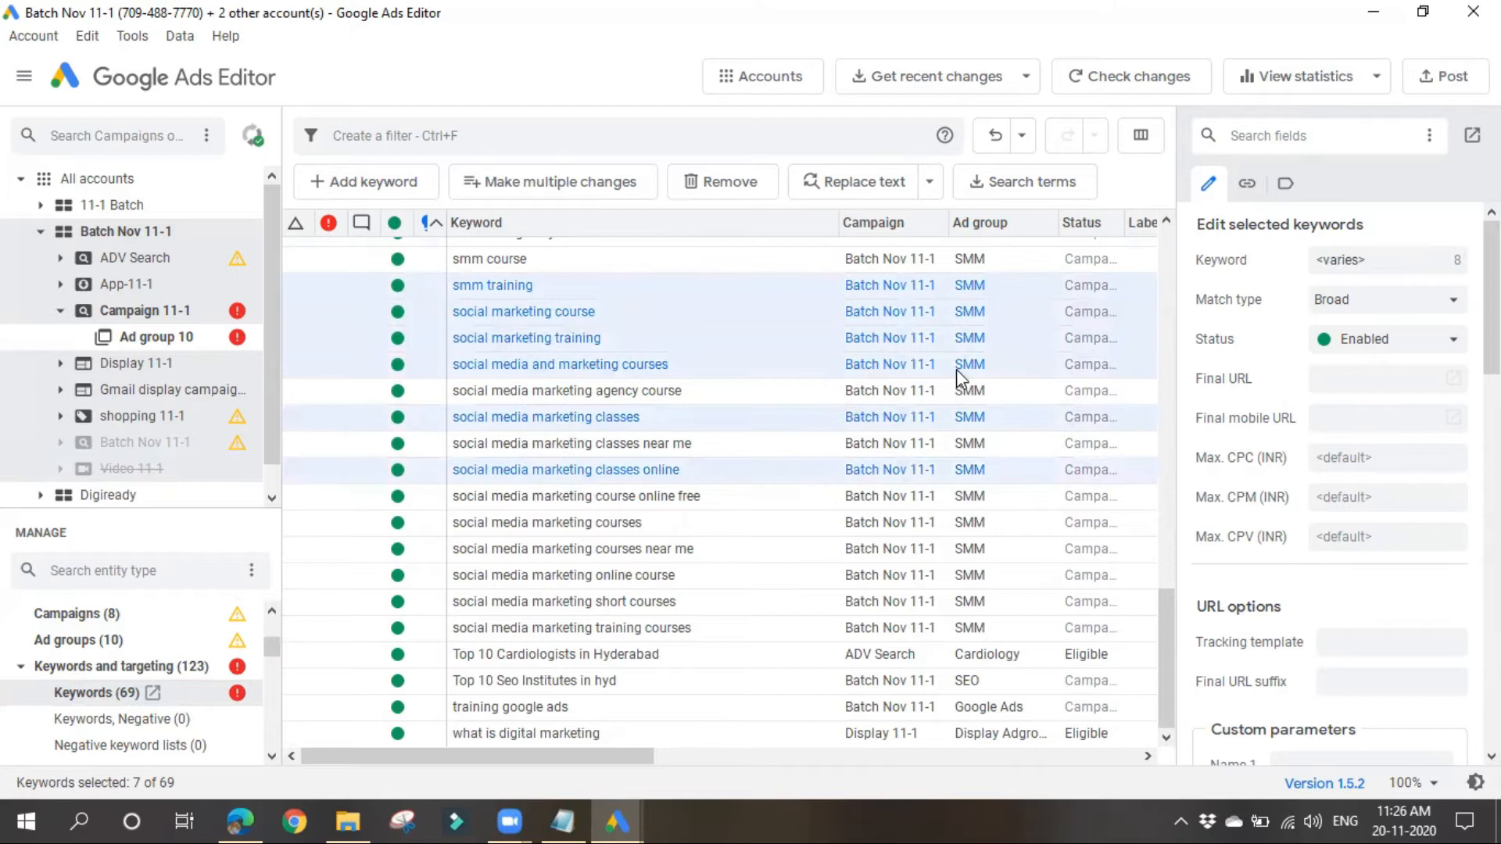
{"action": "left_click", "coordinate": [1417, 300]}
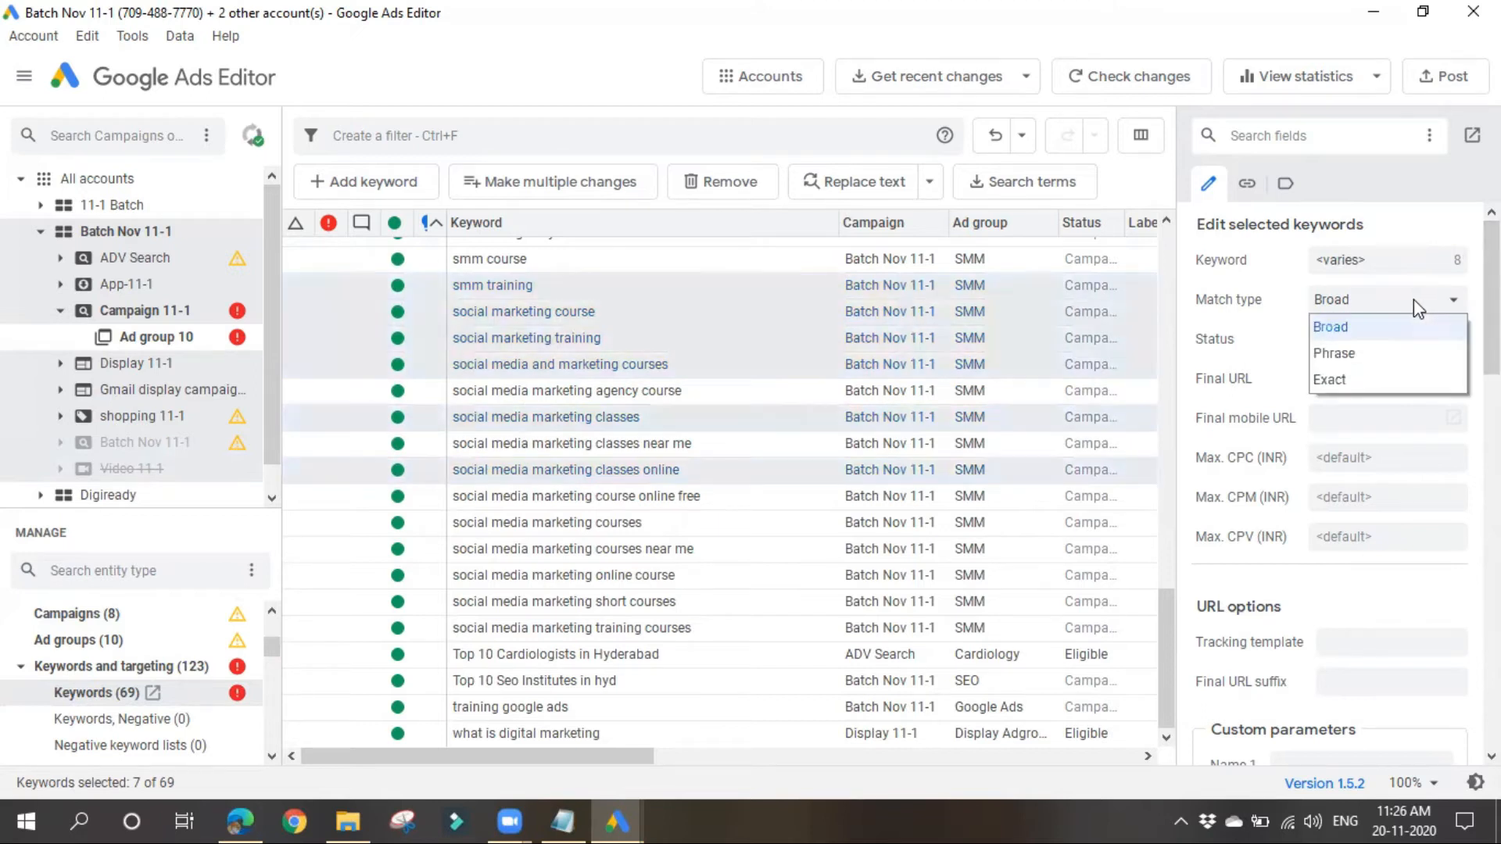
{"action": "left_click", "coordinate": [1359, 378]}
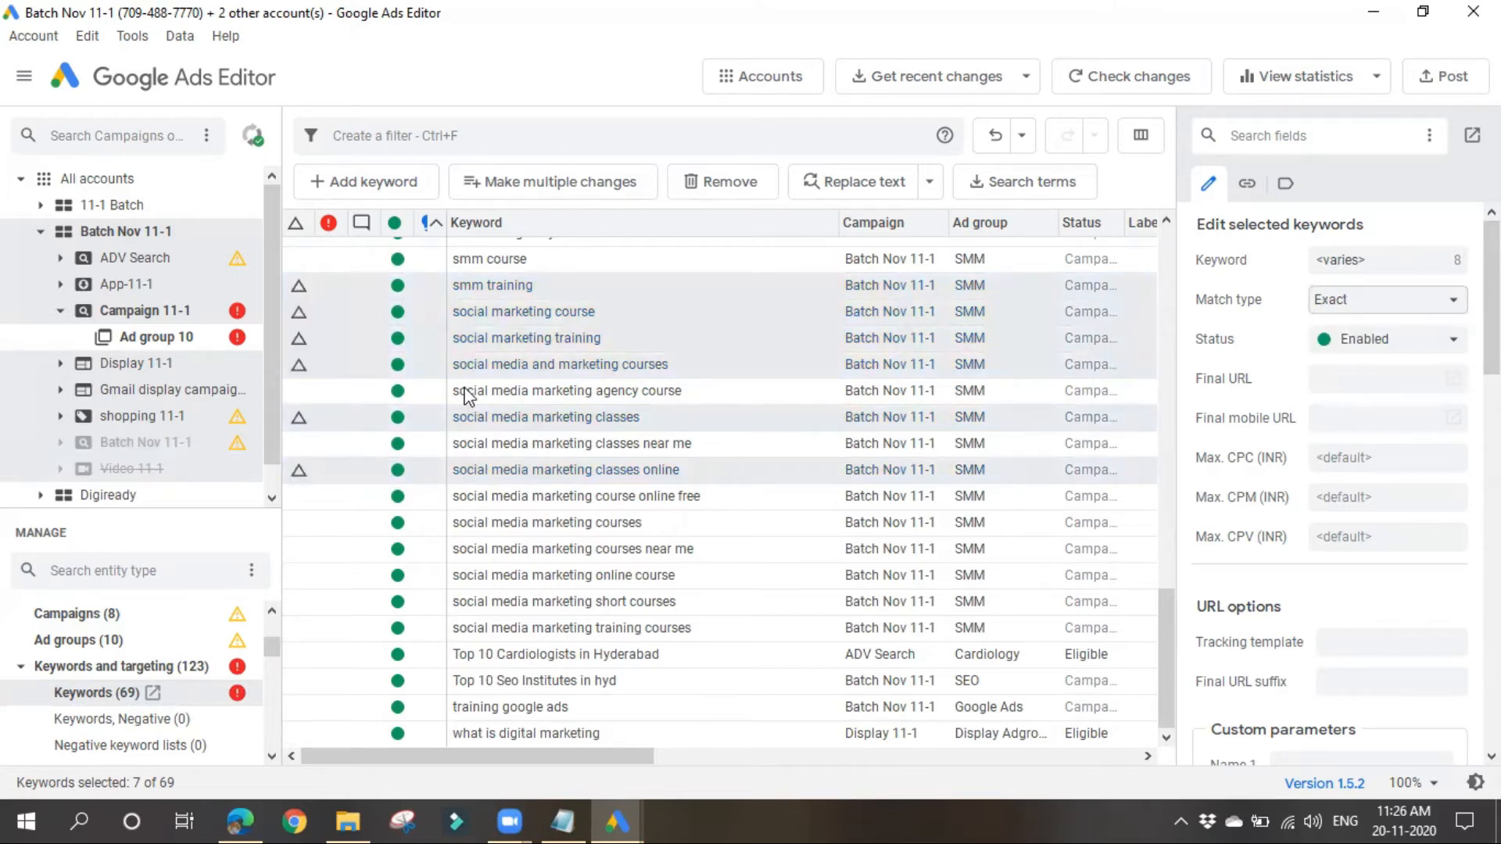
Step: Check the match types of the SMM keywords in the Match type column
{"action": "left_click_drag", "start_coordinate": [563, 757], "coordinate": [697, 757]}
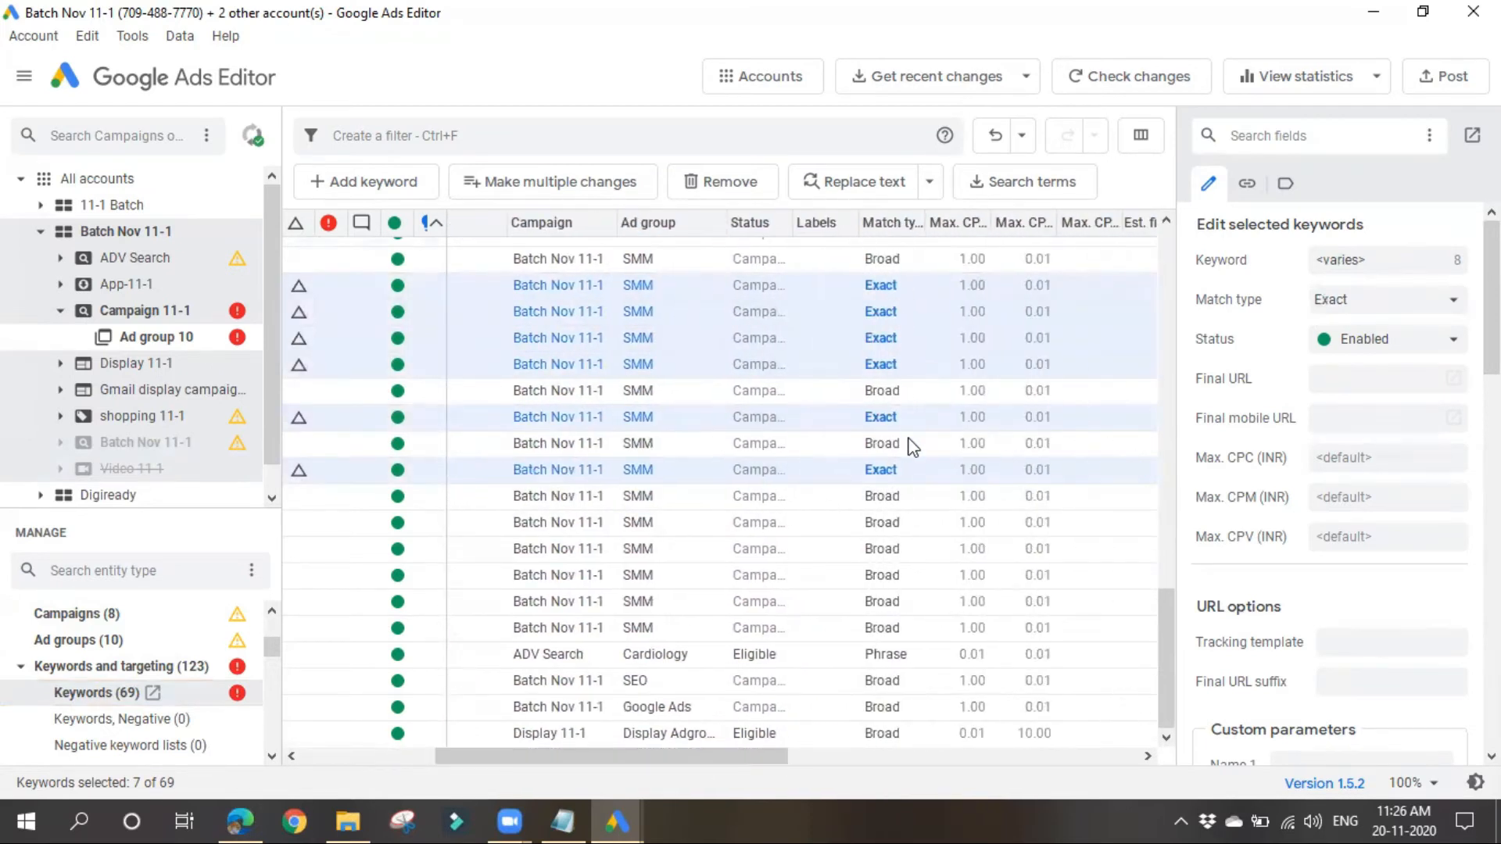
{"action": "left_click", "coordinate": [879, 575]}
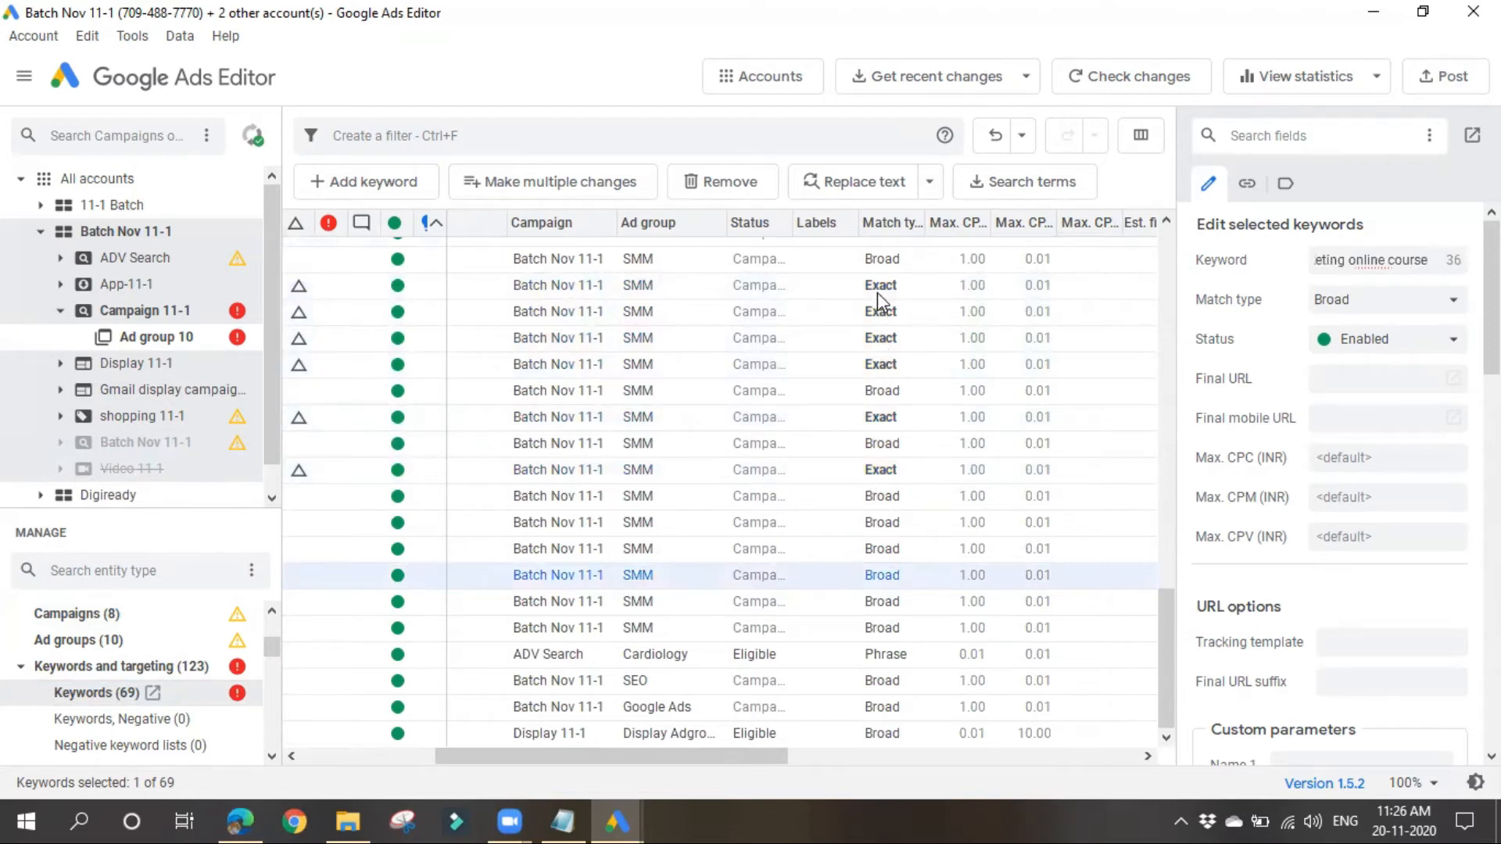
{"action": "left_click_drag", "start_coordinate": [739, 756], "coordinate": [609, 762]}
Step: Select the four keywords from "social media and marketing courses" to "social media marketing classes near me" and change their keyword text to "social"
{"action": "left_click", "coordinate": [554, 373]}
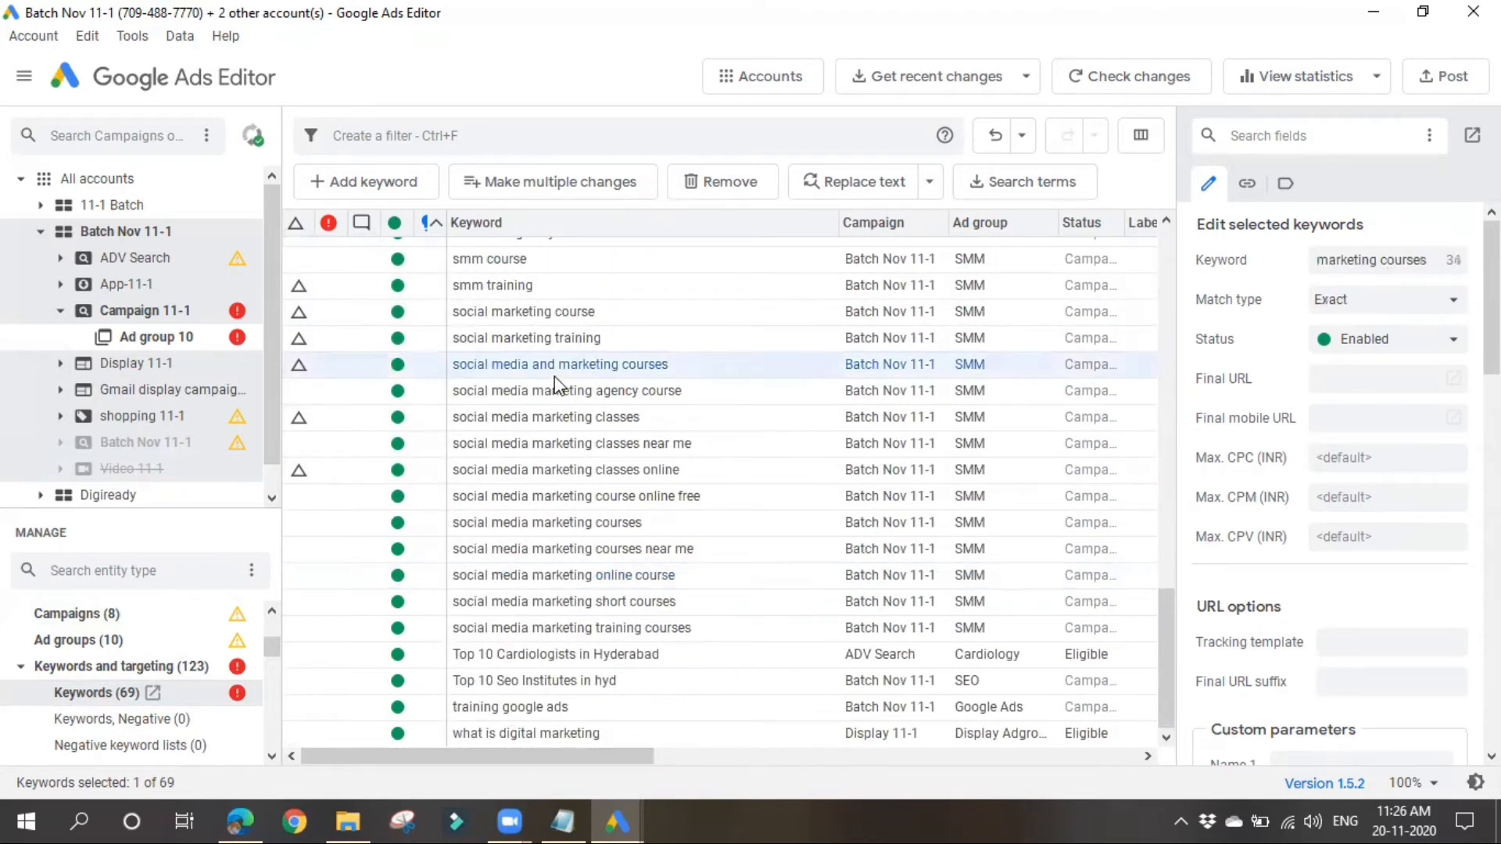
{"action": "left_click", "coordinate": [555, 392], "text": "shift"}
{"action": "left_click", "coordinate": [555, 411], "text": "shift"}
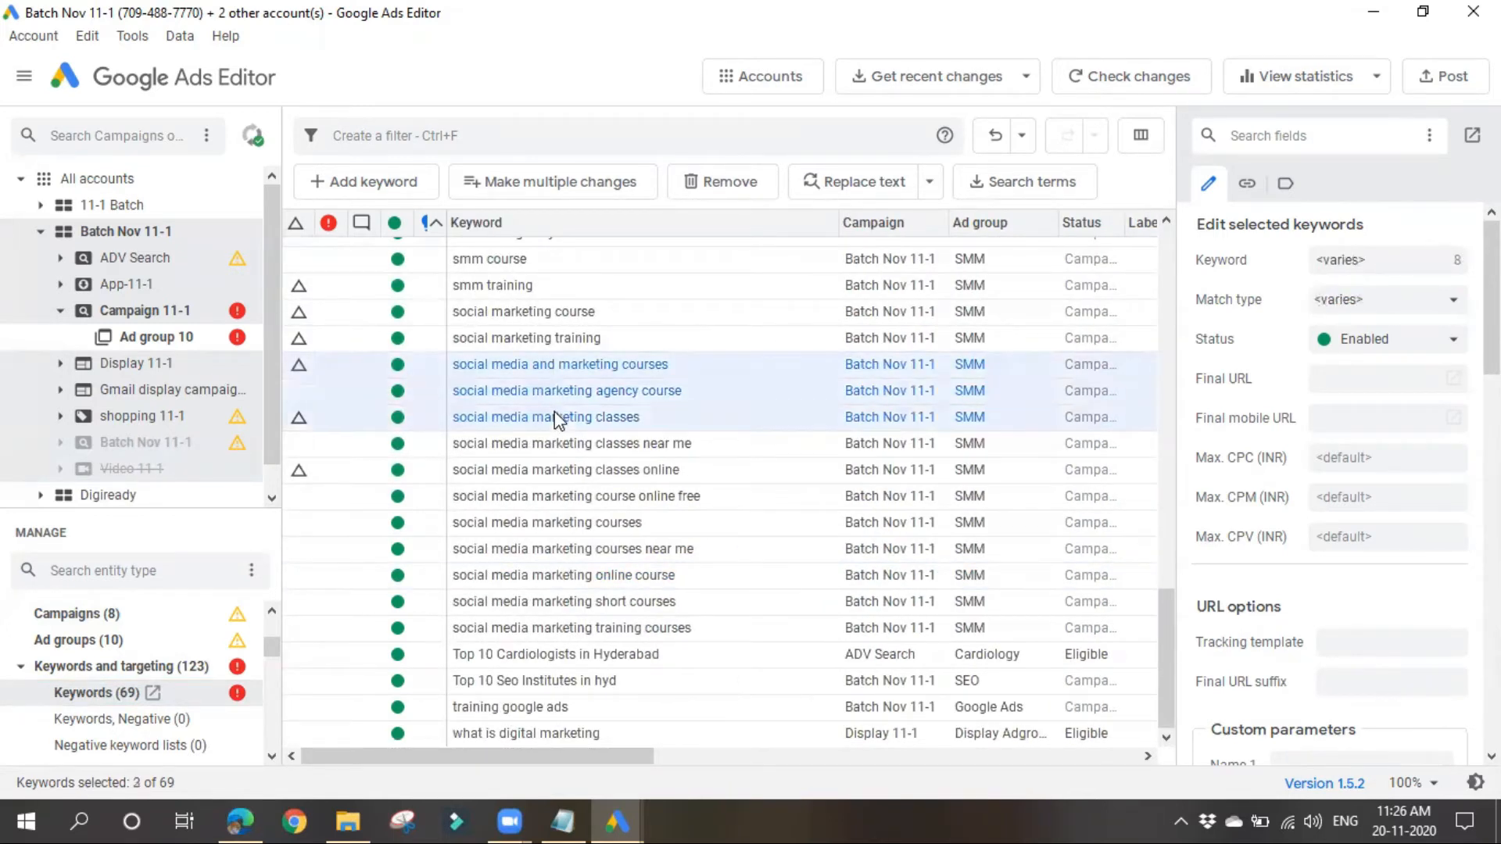
{"action": "left_click", "coordinate": [556, 439], "text": "shift"}
{"action": "left_click", "coordinate": [1398, 261]}
{"action": "left_click", "coordinate": [1426, 307]}
{"action": "left_click", "coordinate": [1427, 306]}
{"action": "left_click", "coordinate": [1390, 260]}
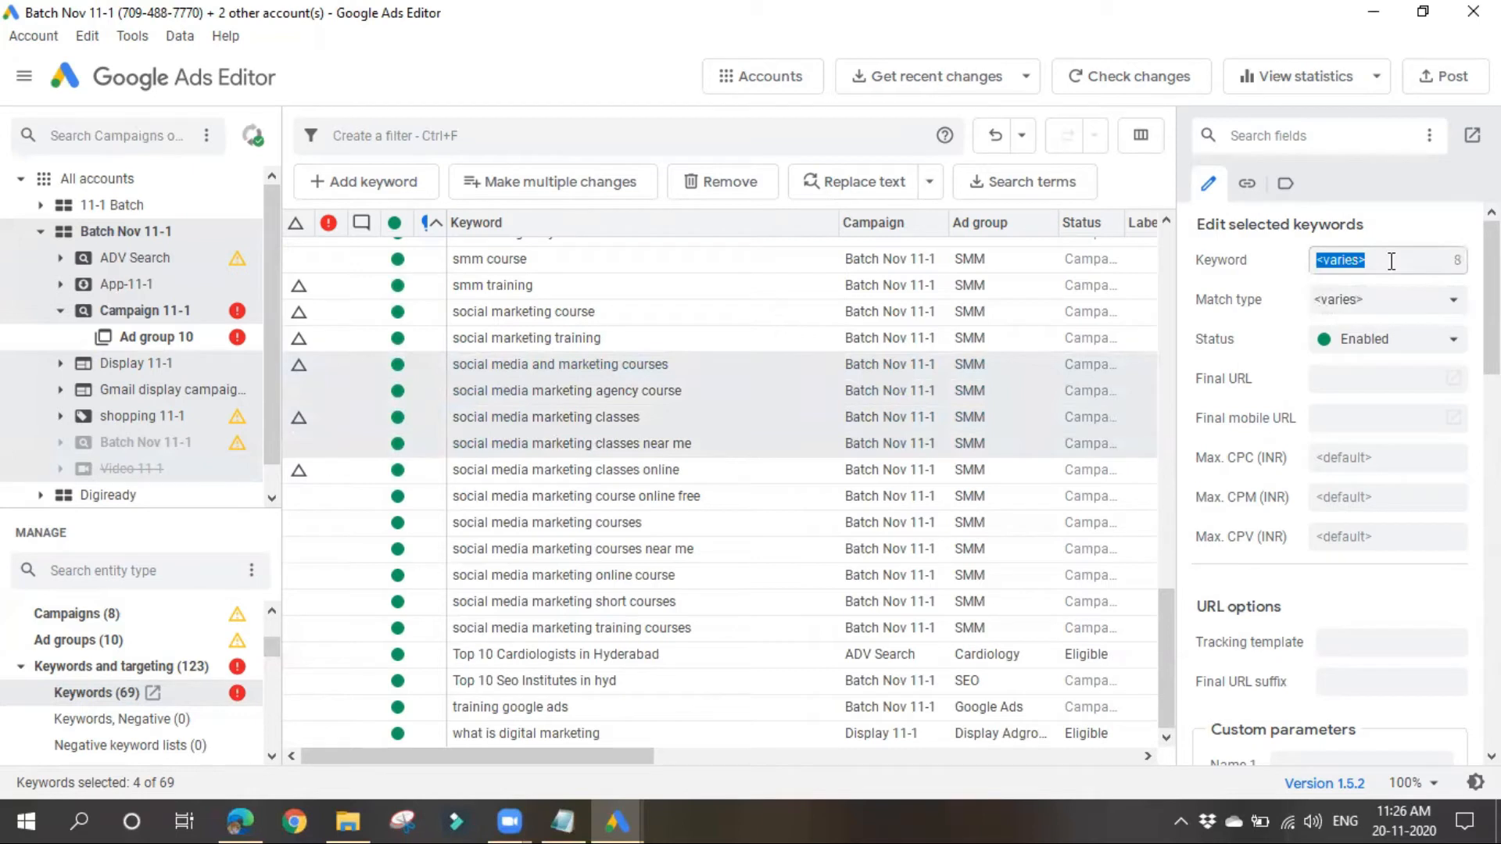
{"action": "type", "text": "social"}
{"action": "key", "text": "Return"}
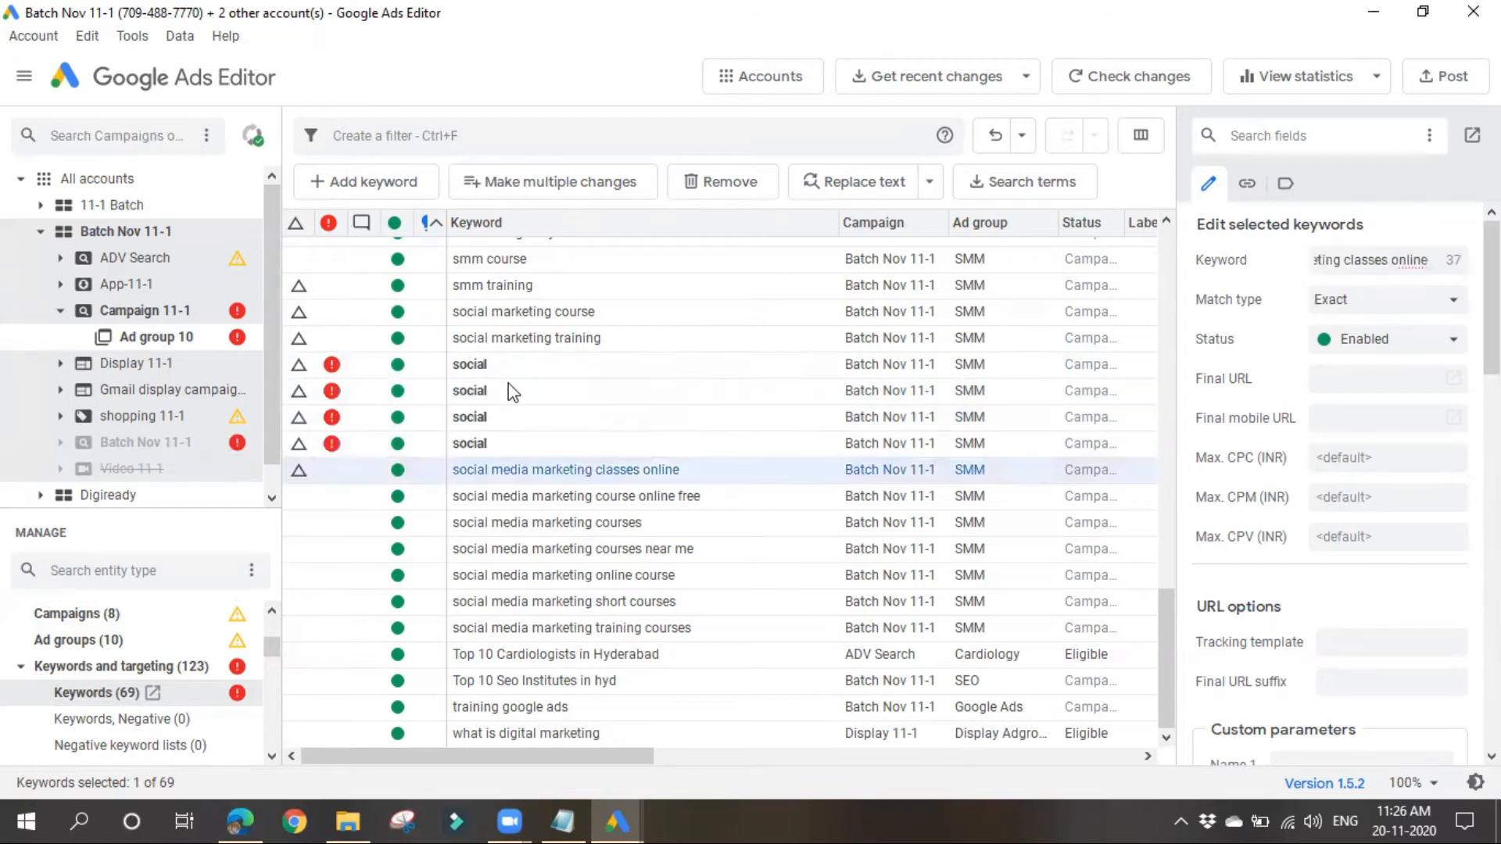
Step: Check the error on the first "social" keyword and undo the bulk keyword text change
{"action": "left_click", "coordinate": [508, 358]}
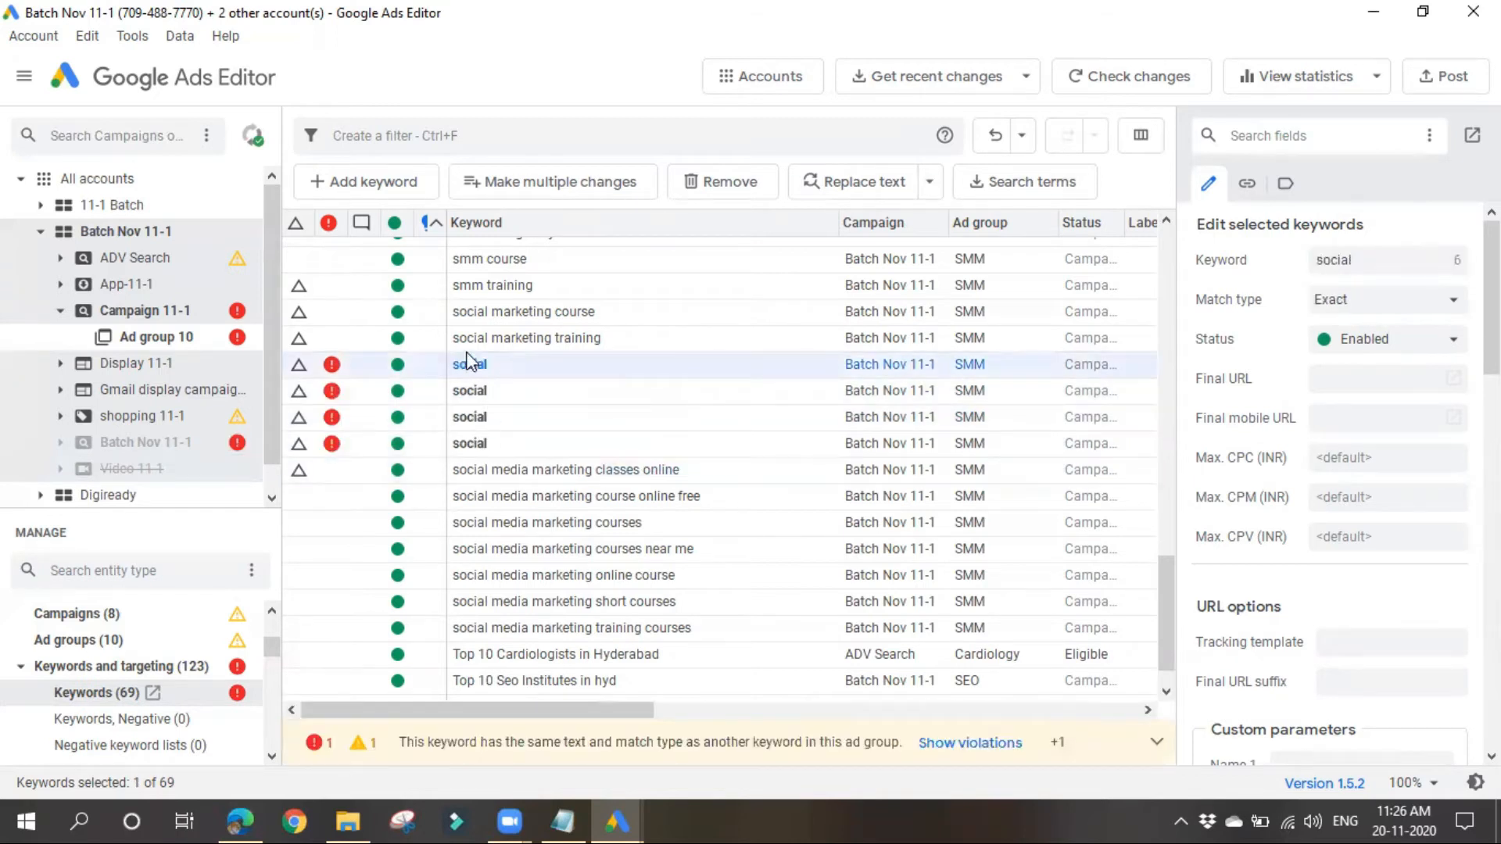
{"action": "mouse_move", "coordinate": [329, 373]}
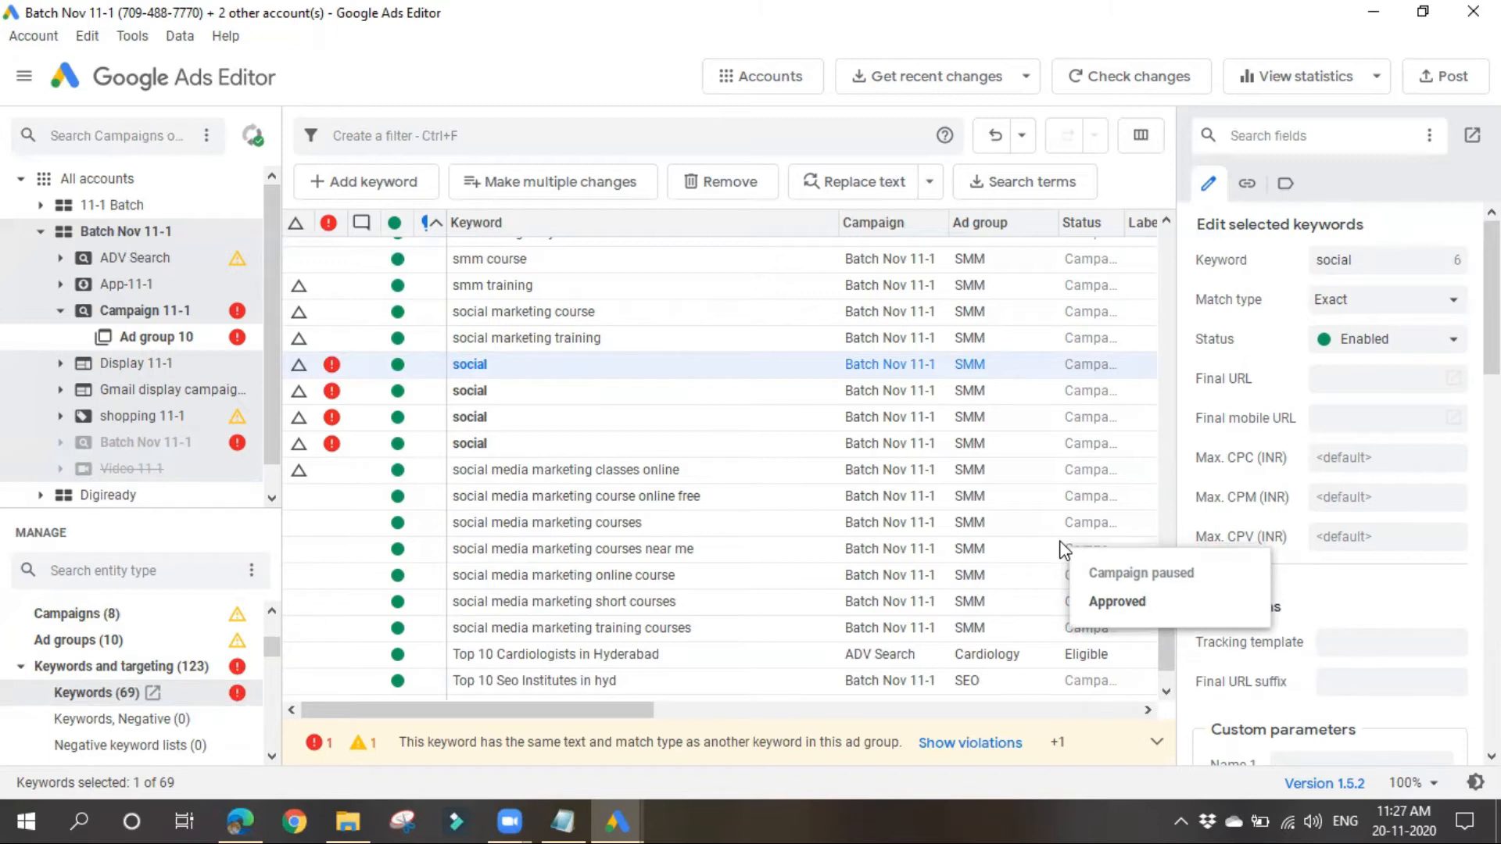
{"action": "key", "text": "ctrl+z"}
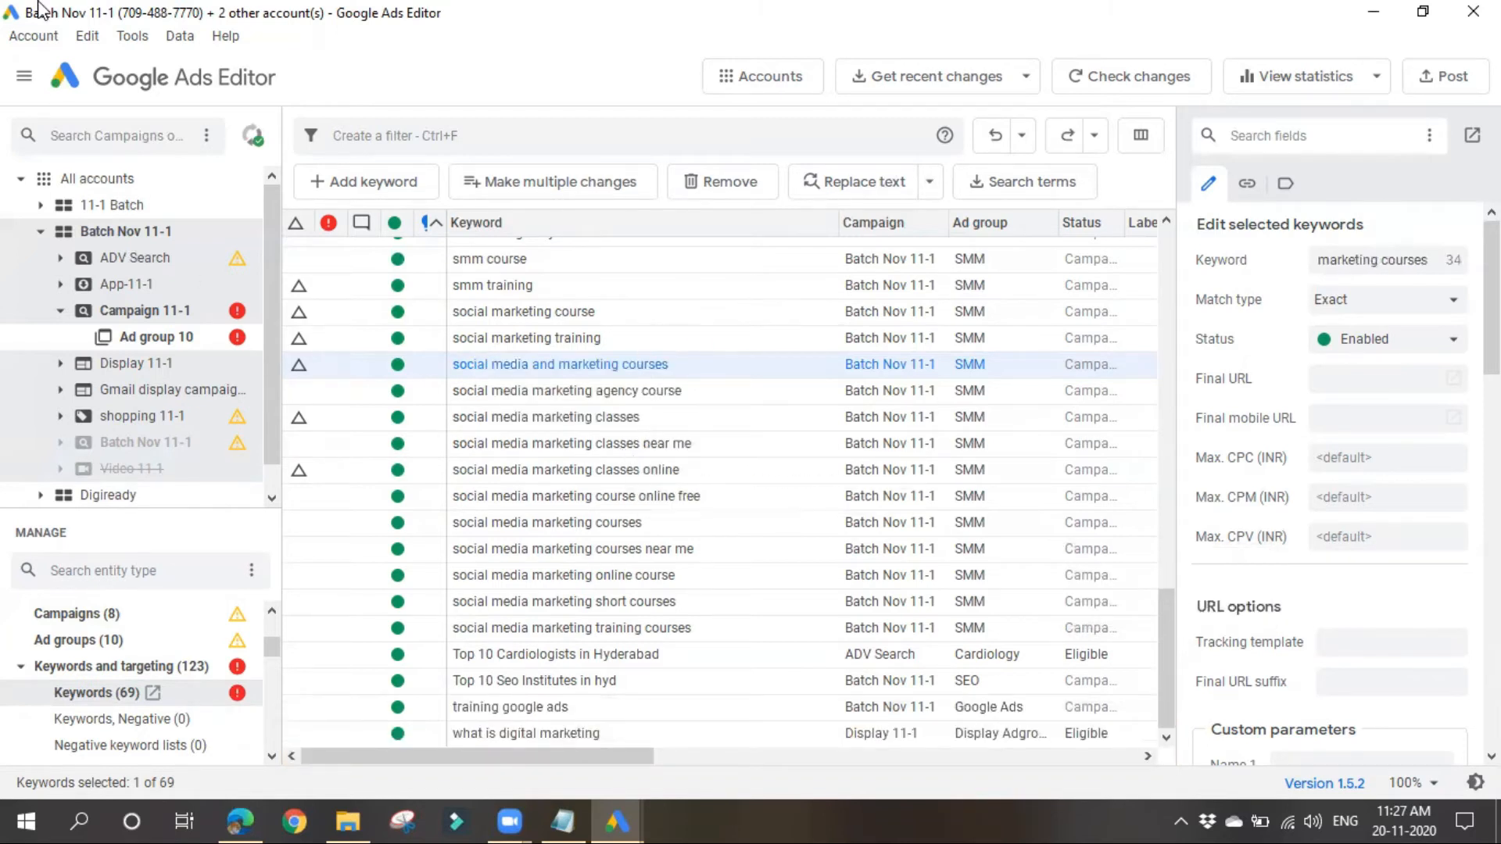
Step: Review the edit commands available for keywords and look through the Keywords list, including the "digital marketing" keywords
{"action": "left_click", "coordinate": [86, 36]}
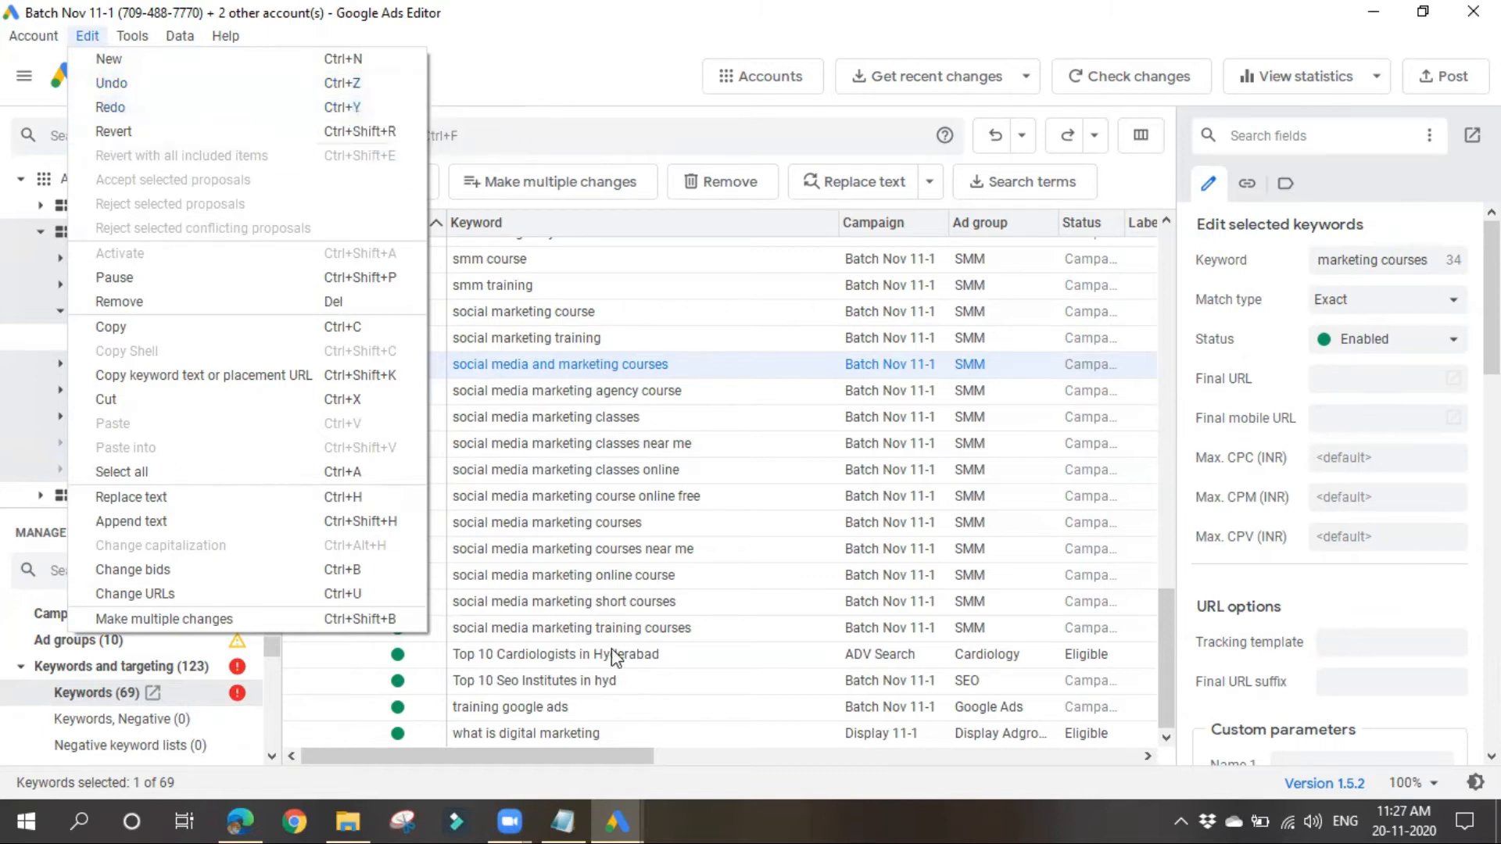
{"action": "left_click", "coordinate": [622, 90]}
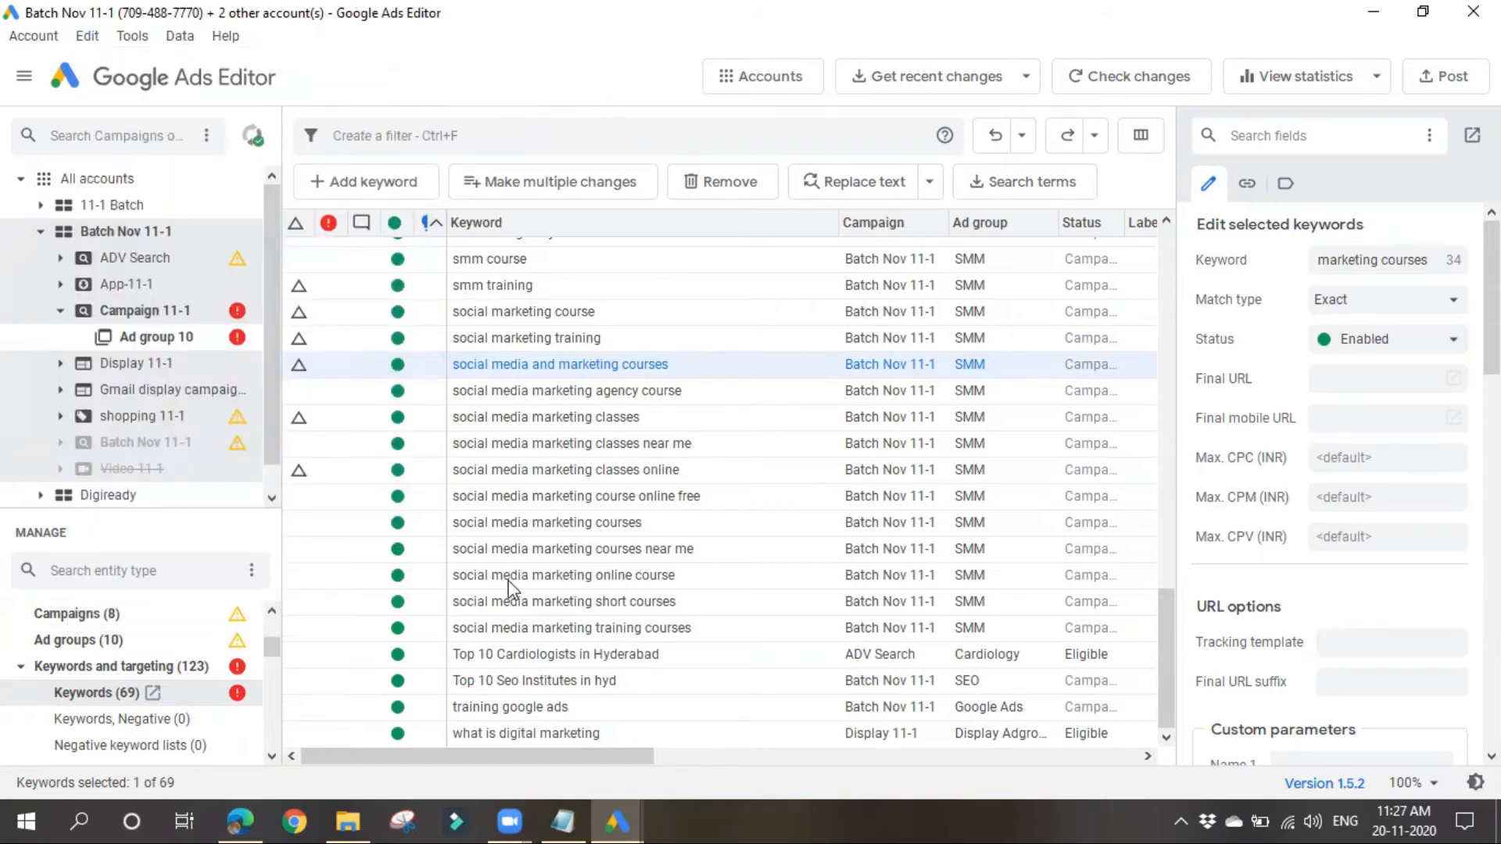
{"action": "scroll", "coordinate": [508, 580], "scroll_direction": "up", "scroll_amount": 2}
{"action": "scroll", "coordinate": [508, 586], "scroll_direction": "up", "scroll_amount": 1}
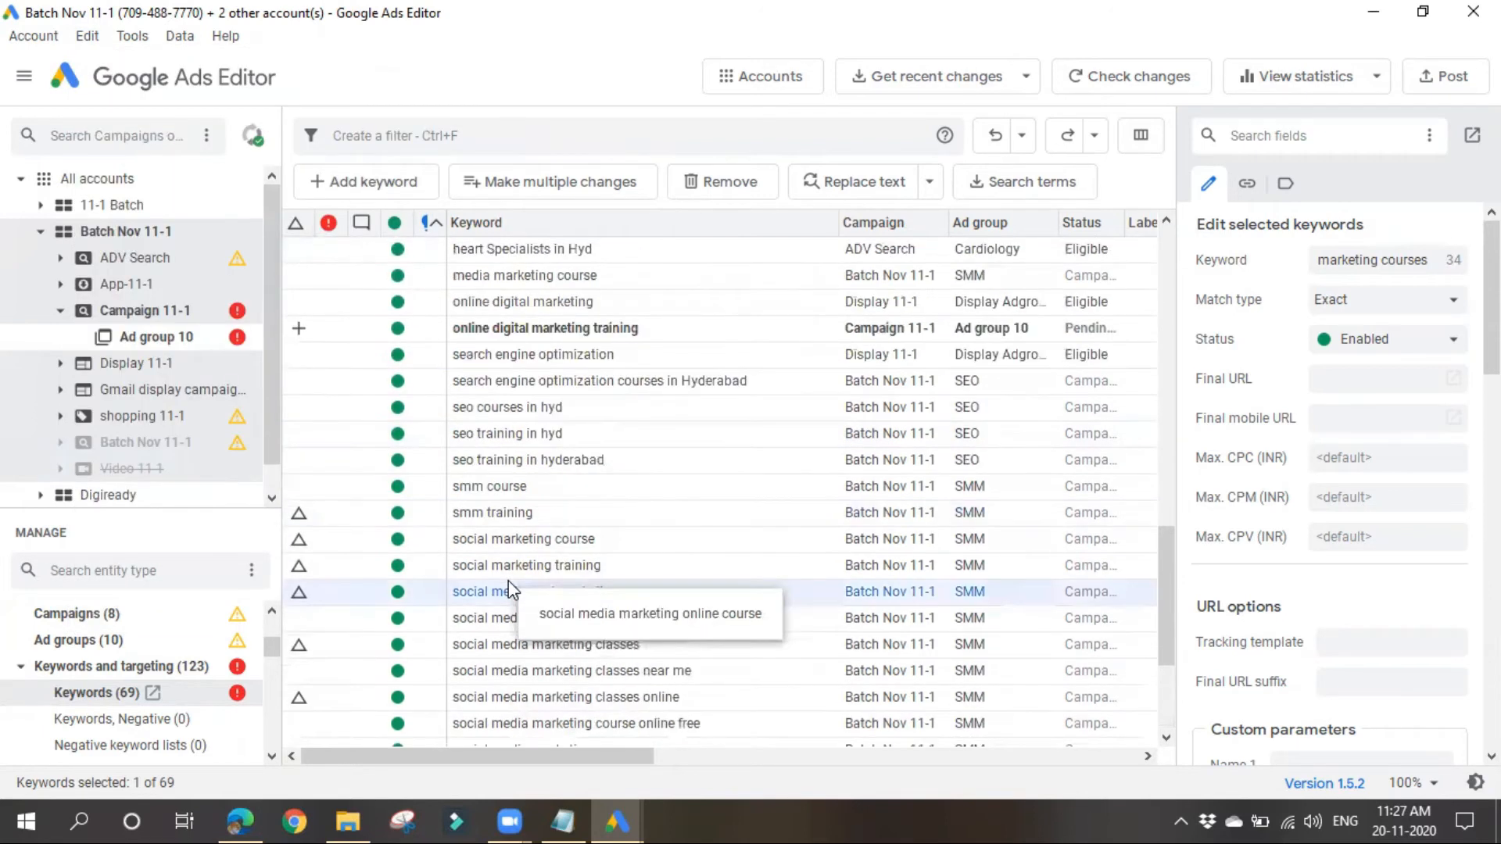
{"action": "scroll", "coordinate": [509, 589], "scroll_direction": "up", "scroll_amount": 10}
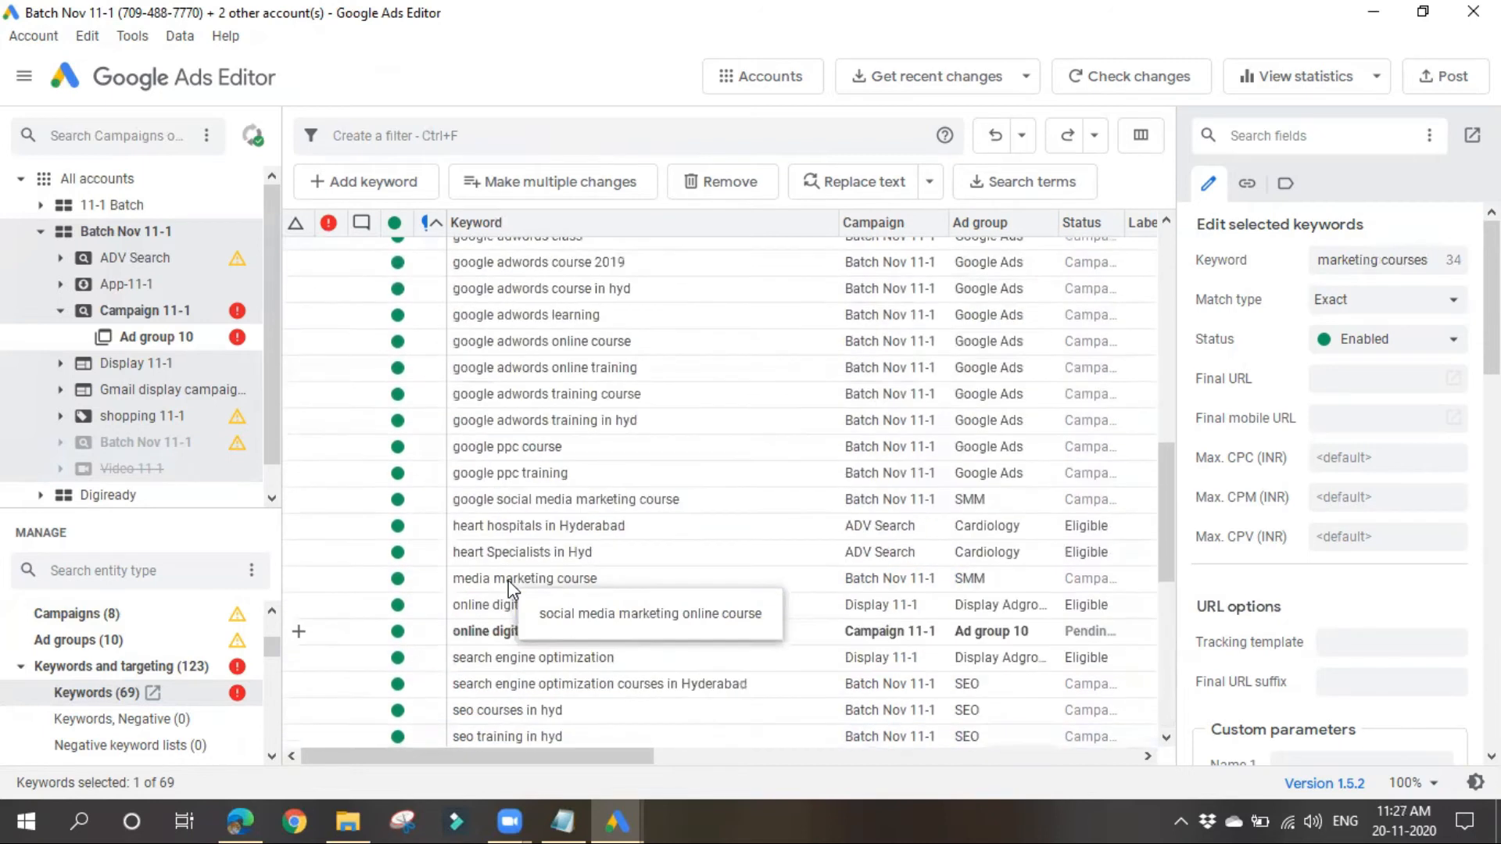
{"action": "scroll", "coordinate": [510, 588], "scroll_direction": "up", "scroll_amount": 2}
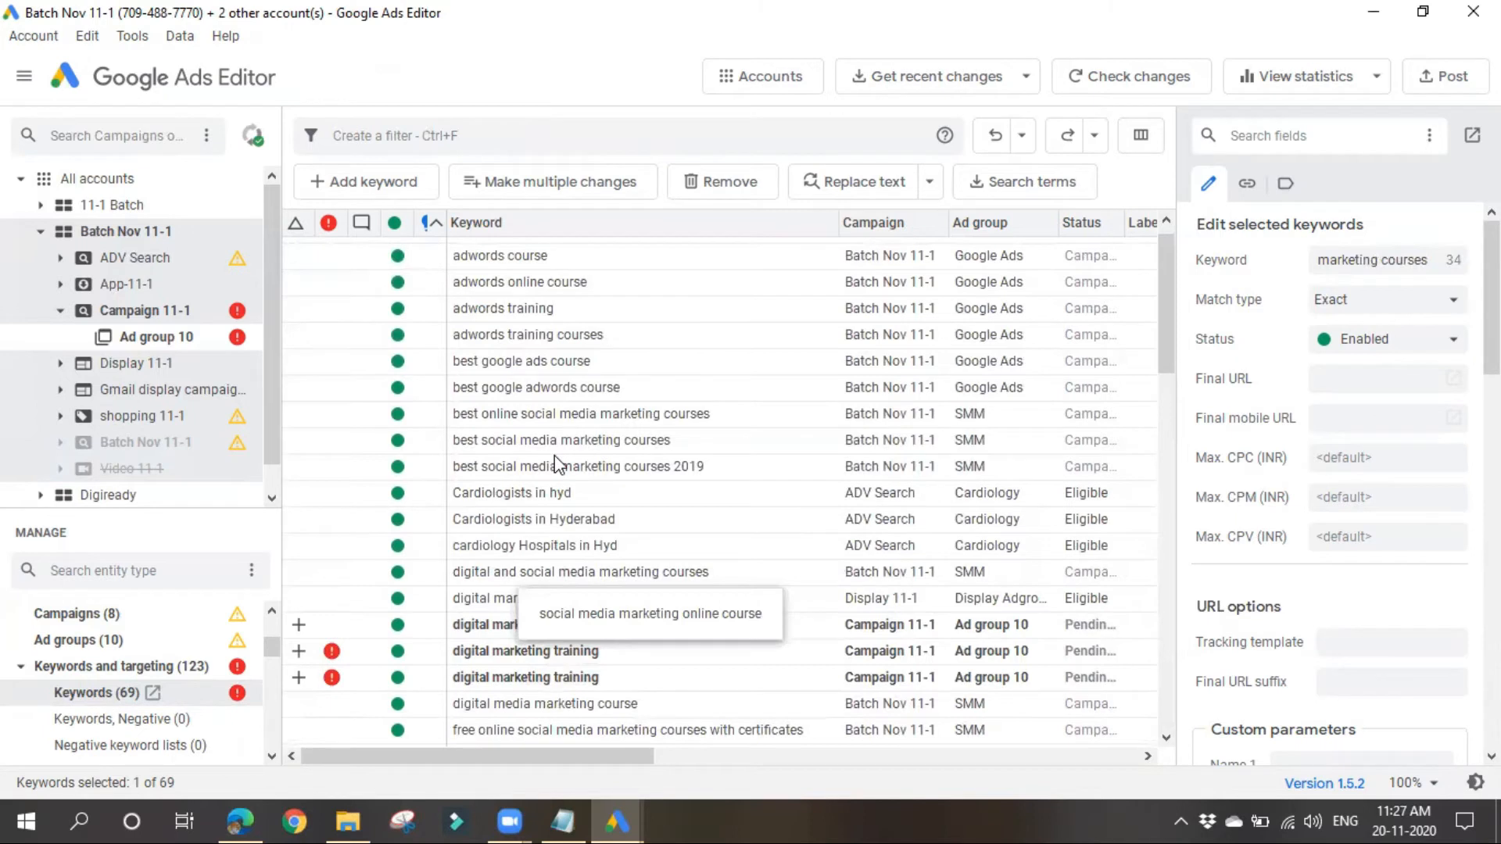
{"action": "scroll", "coordinate": [551, 461], "scroll_direction": "up", "scroll_amount": 1}
{"action": "scroll", "coordinate": [591, 322], "scroll_direction": "down", "scroll_amount": 15}
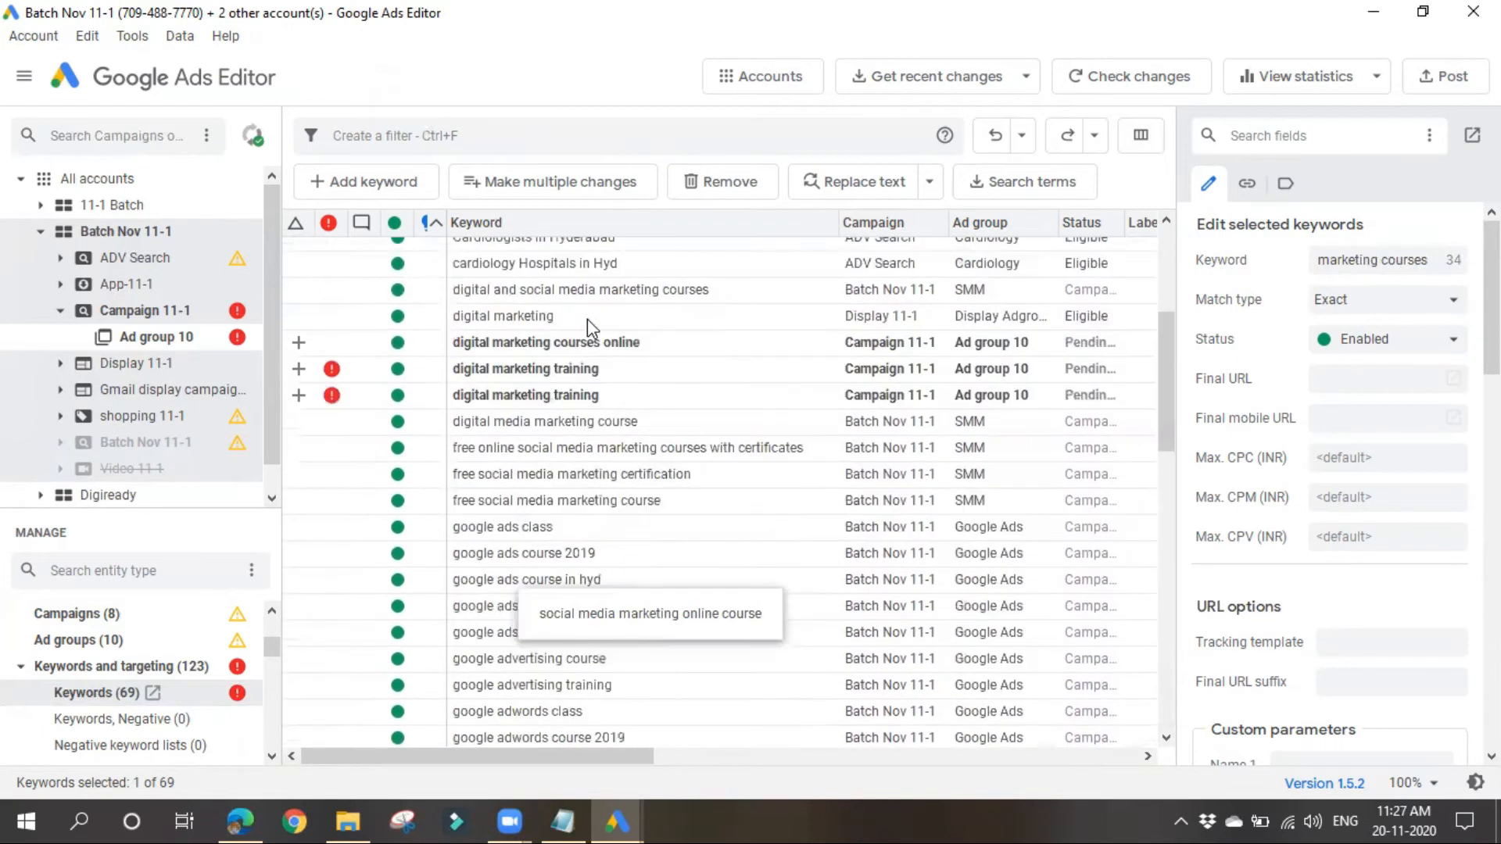
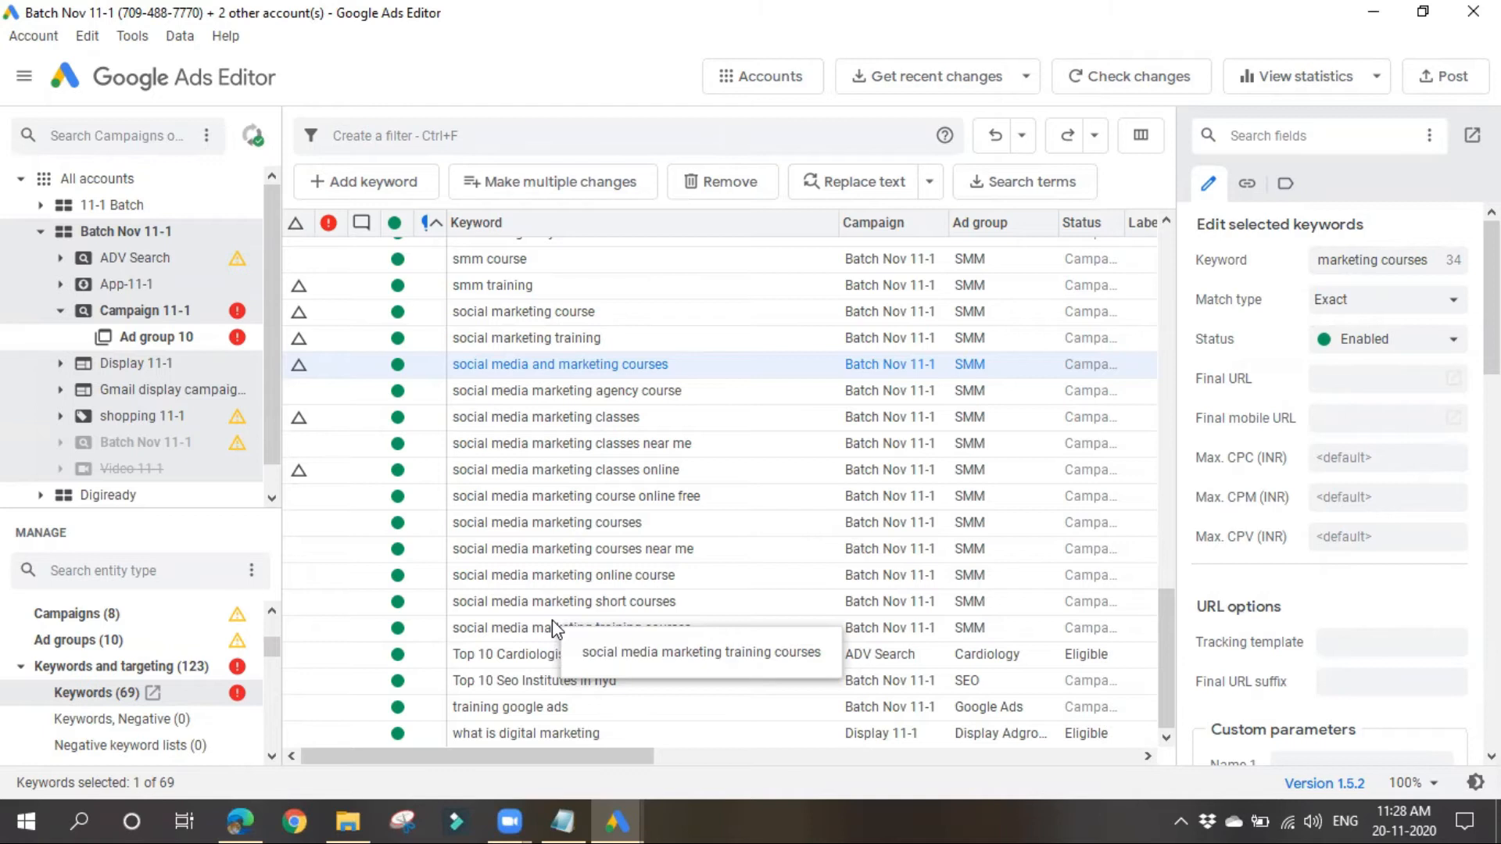
Step: Switch to Google Ads in the browser and look through the Search Keywords list for all campaigns
{"action": "left_click", "coordinate": [256, 819]}
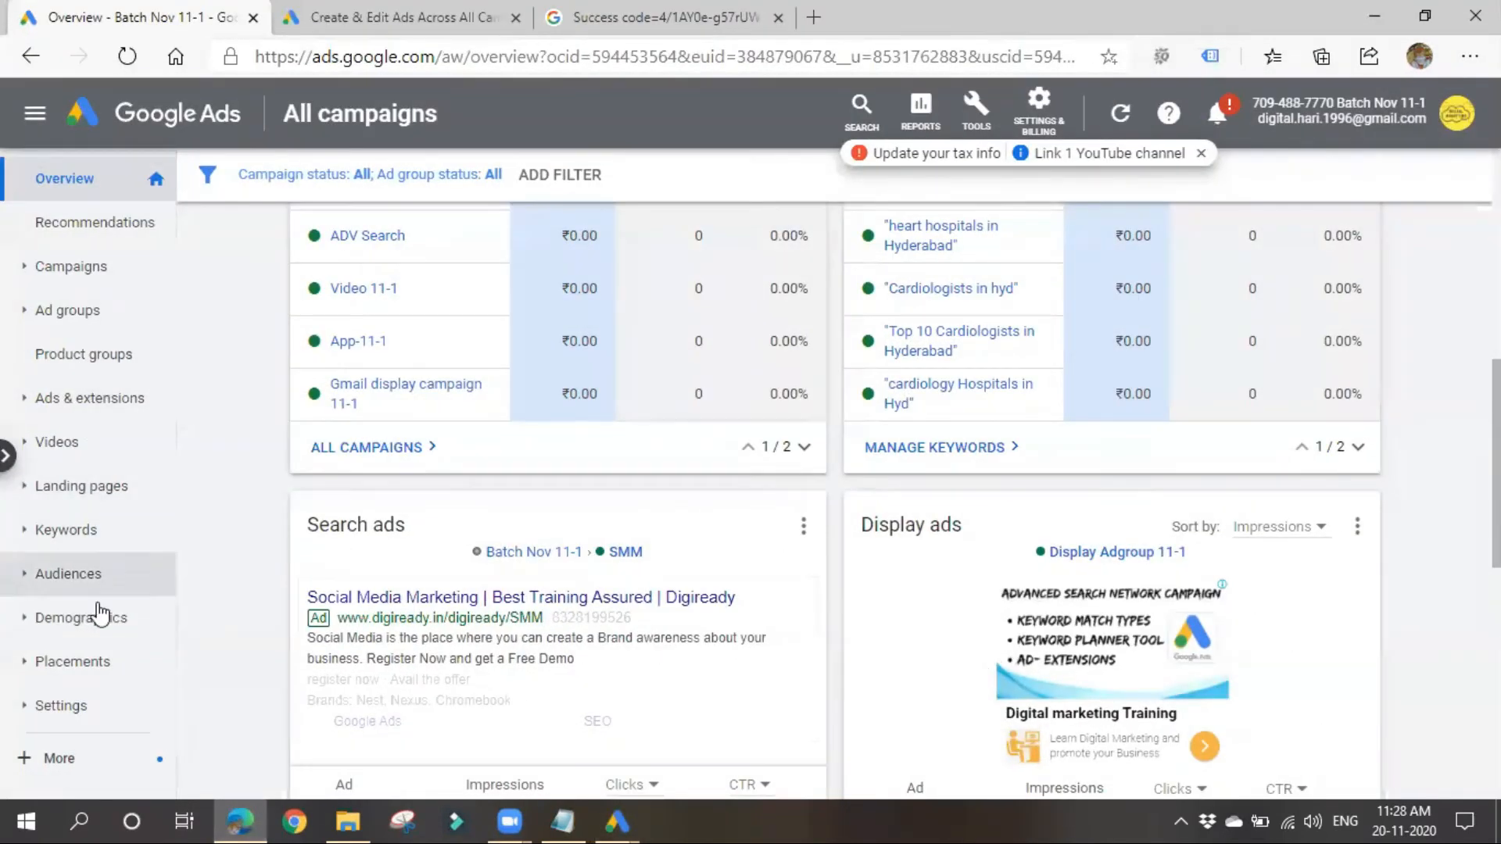
{"action": "left_click", "coordinate": [35, 527]}
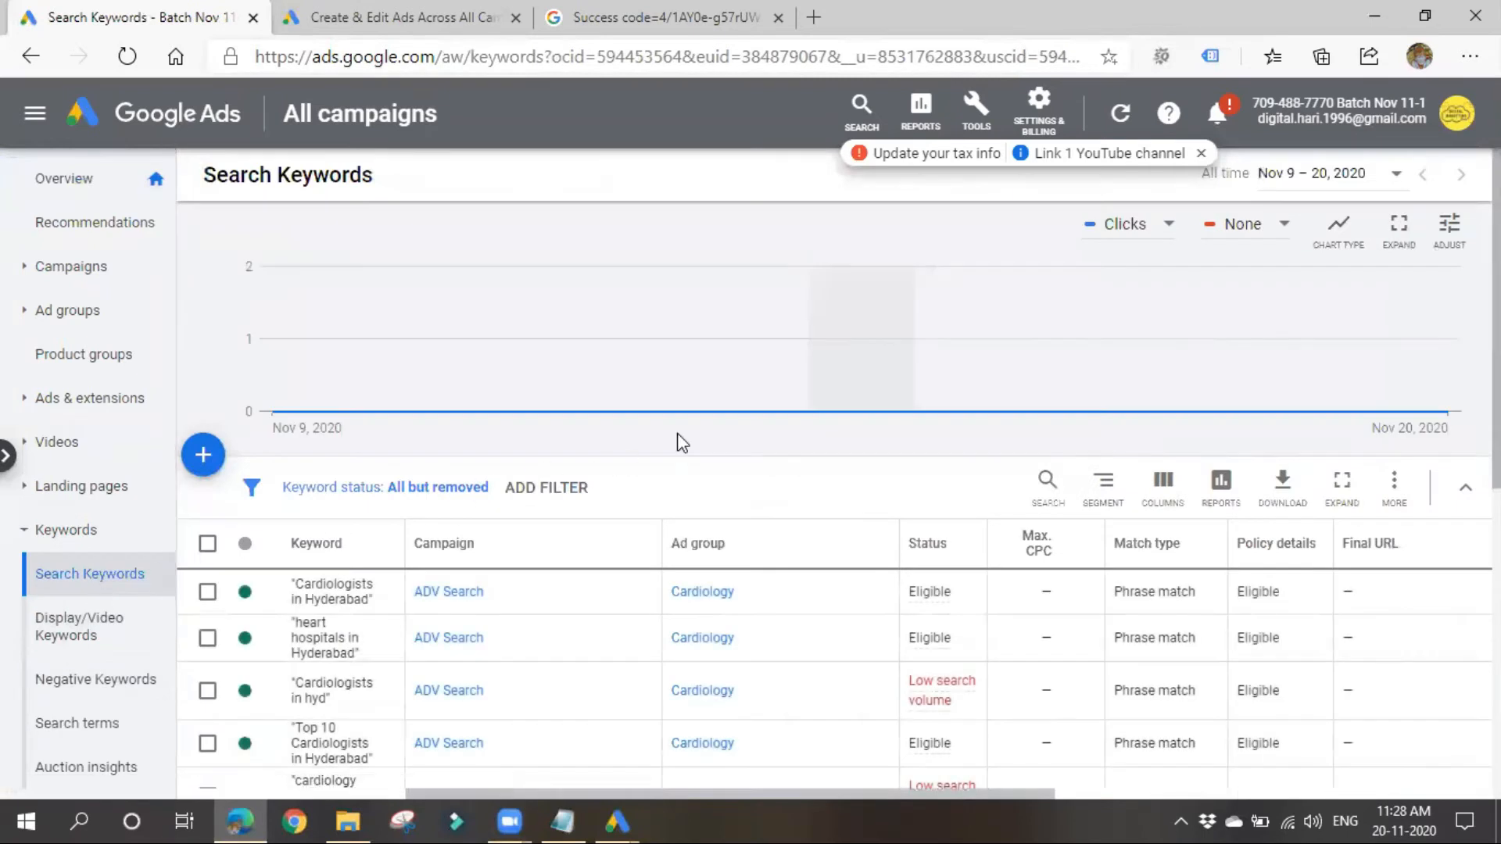
{"action": "scroll", "coordinate": [681, 442], "scroll_direction": "down", "scroll_amount": 8}
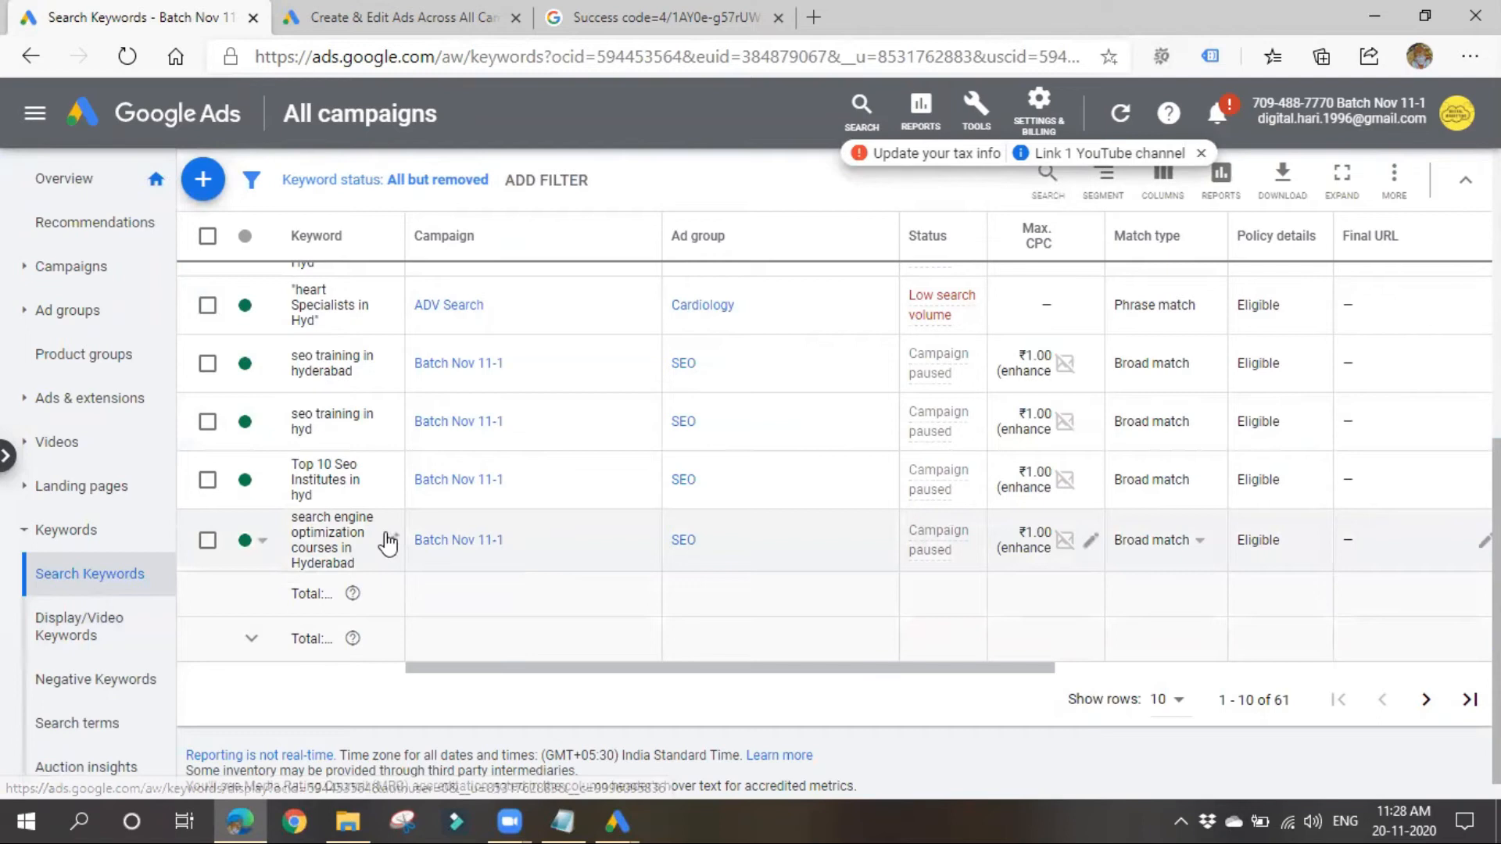
{"action": "scroll", "coordinate": [389, 543], "scroll_direction": "up", "scroll_amount": 5}
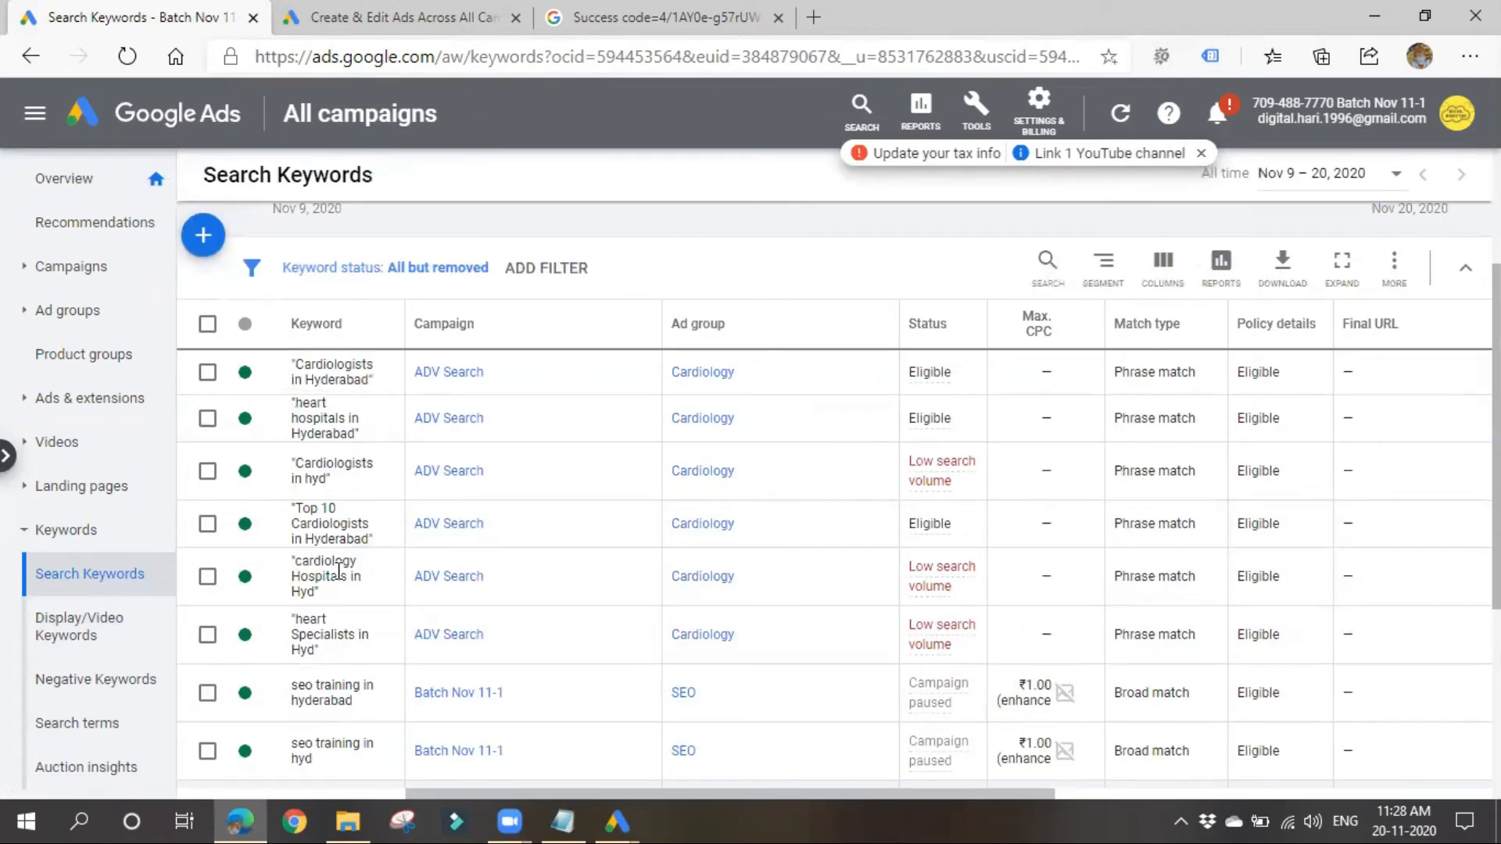
{"action": "scroll", "coordinate": [338, 572], "scroll_direction": "up", "scroll_amount": 2}
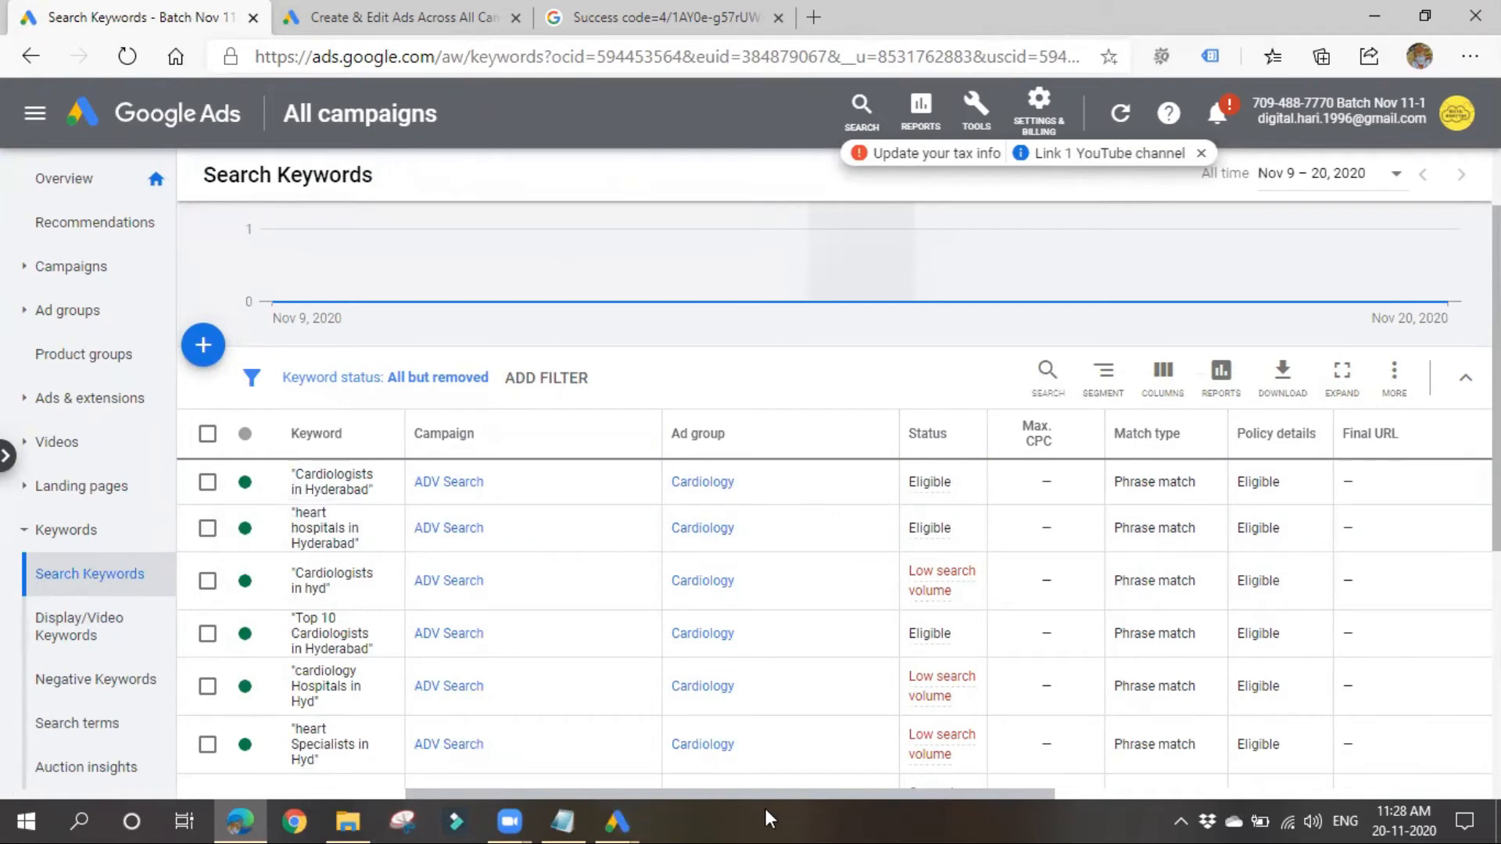
Step: Return to Google Ads Editor and find duplicate keywords in Batch Nov 11-1 with strict word order, the same match type and the same ad group
{"action": "mouse_move", "coordinate": [635, 808]}
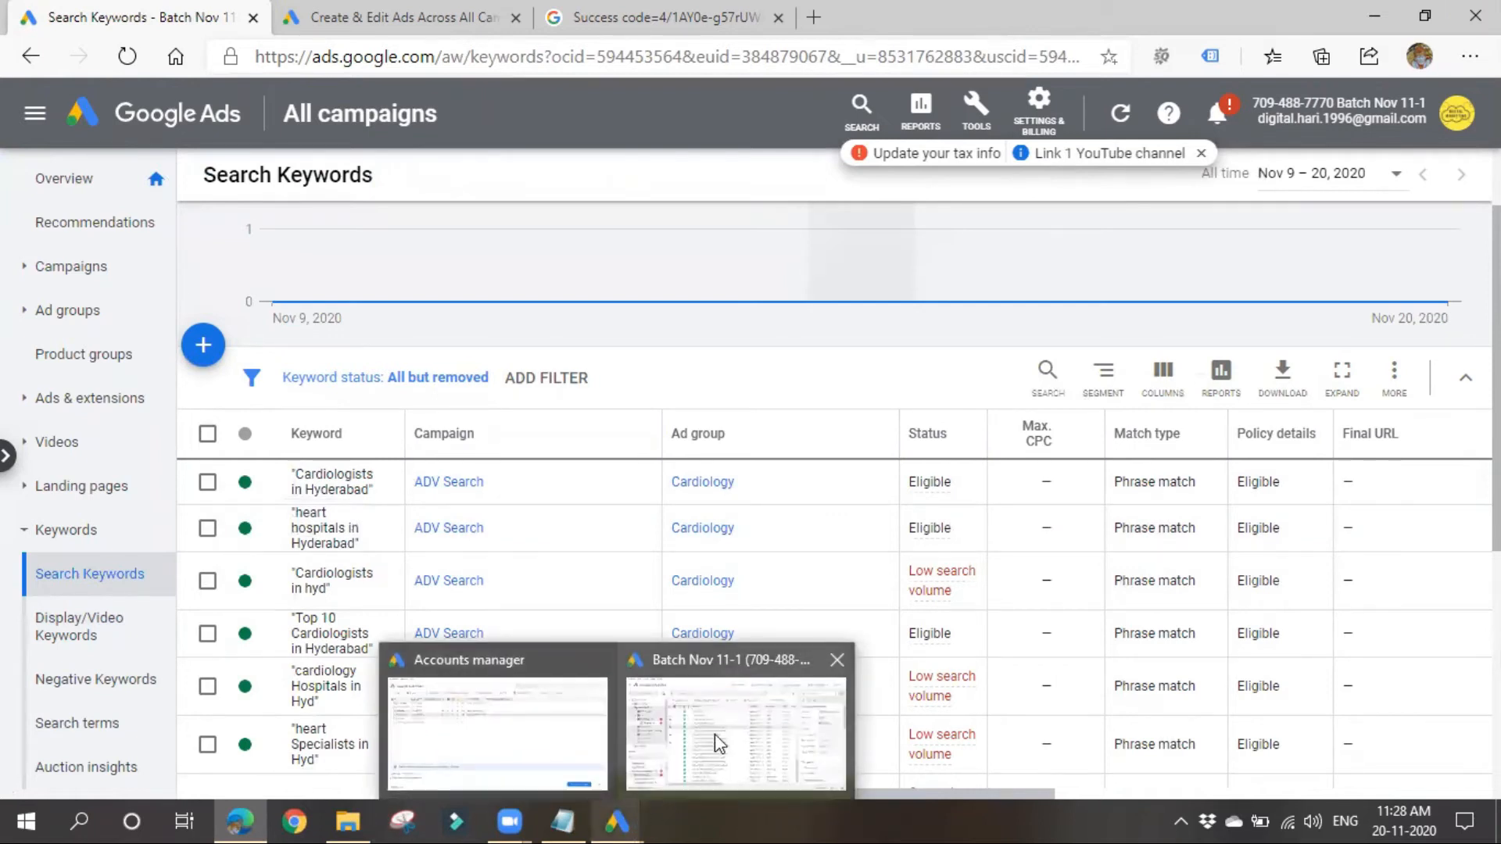
{"action": "left_click", "coordinate": [706, 664]}
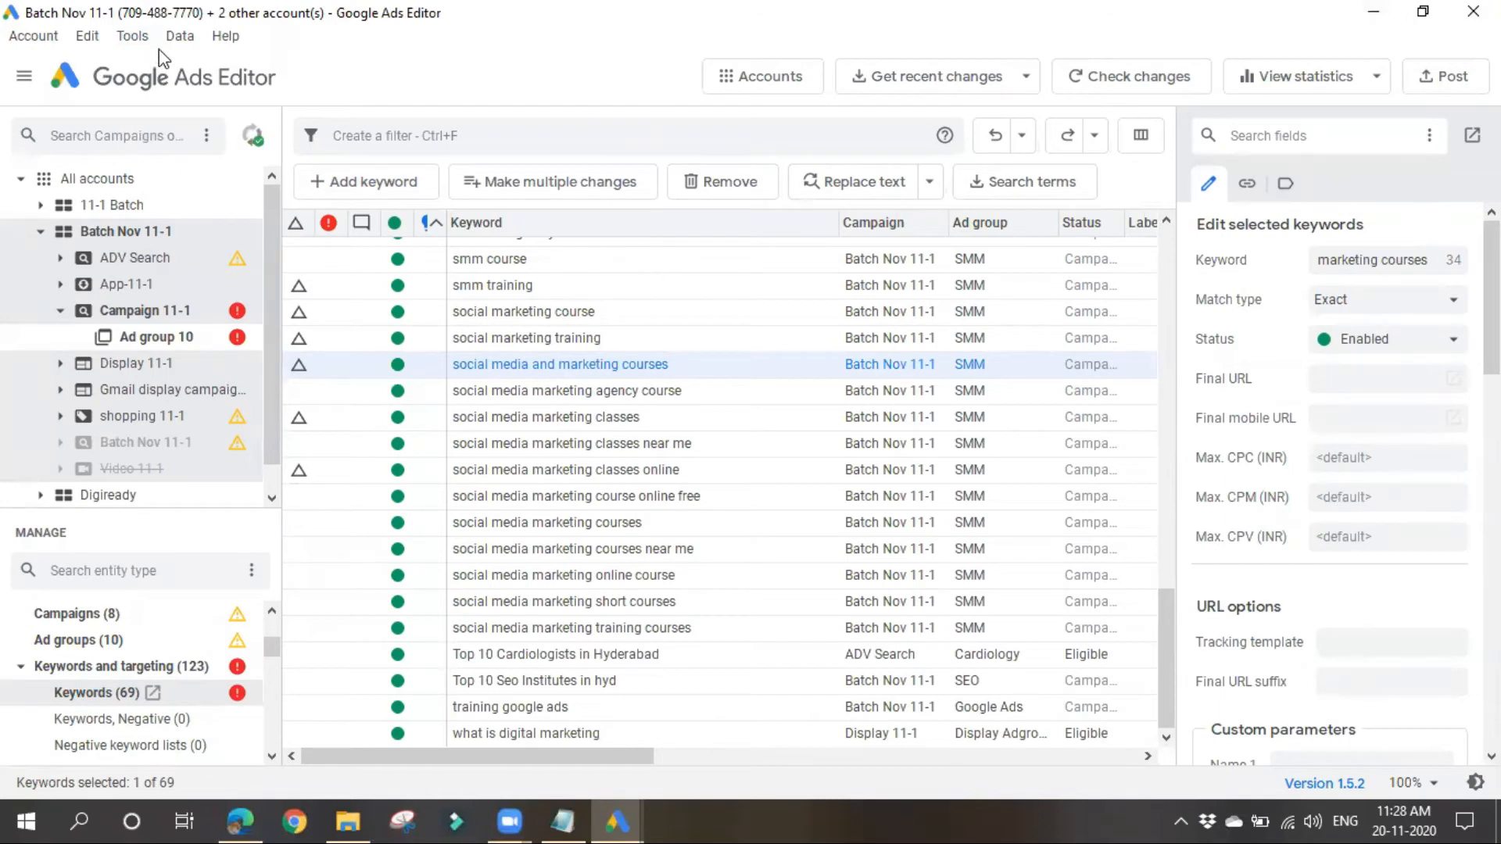
{"action": "left_click", "coordinate": [134, 36]}
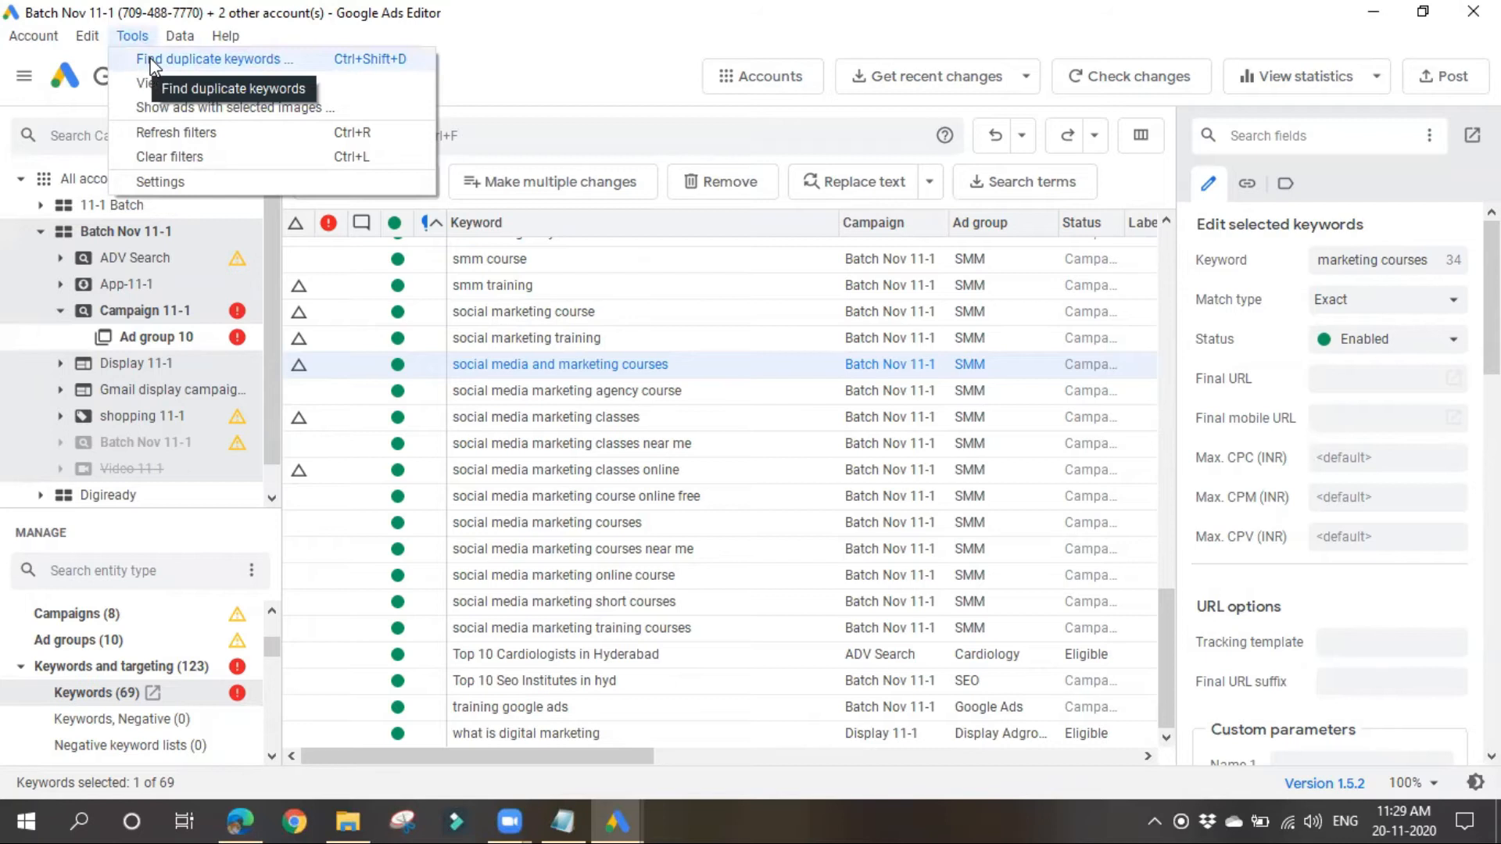
{"action": "left_click", "coordinate": [151, 61]}
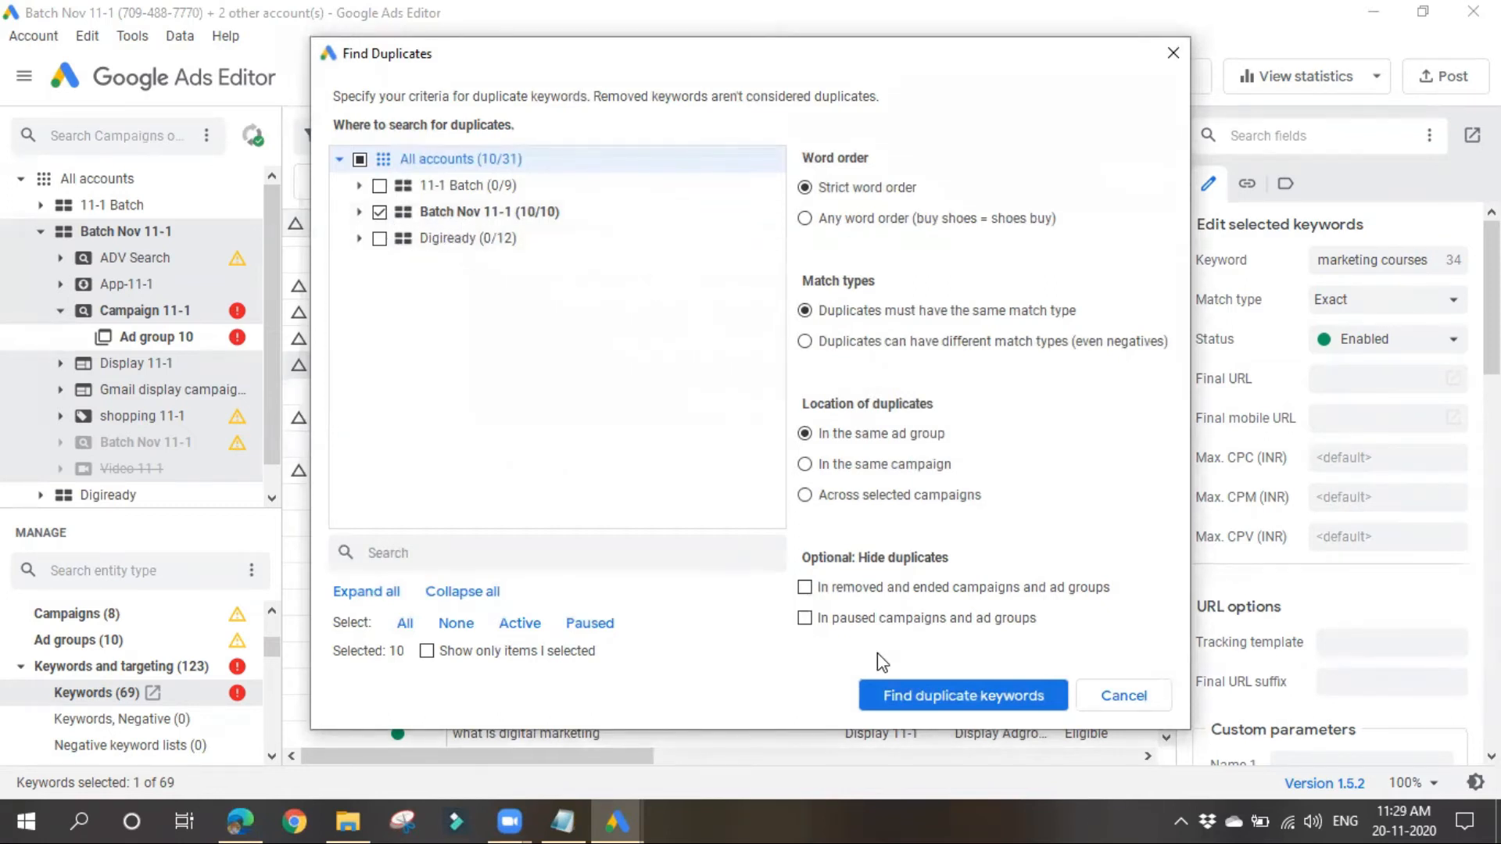
{"action": "left_click", "coordinate": [943, 692]}
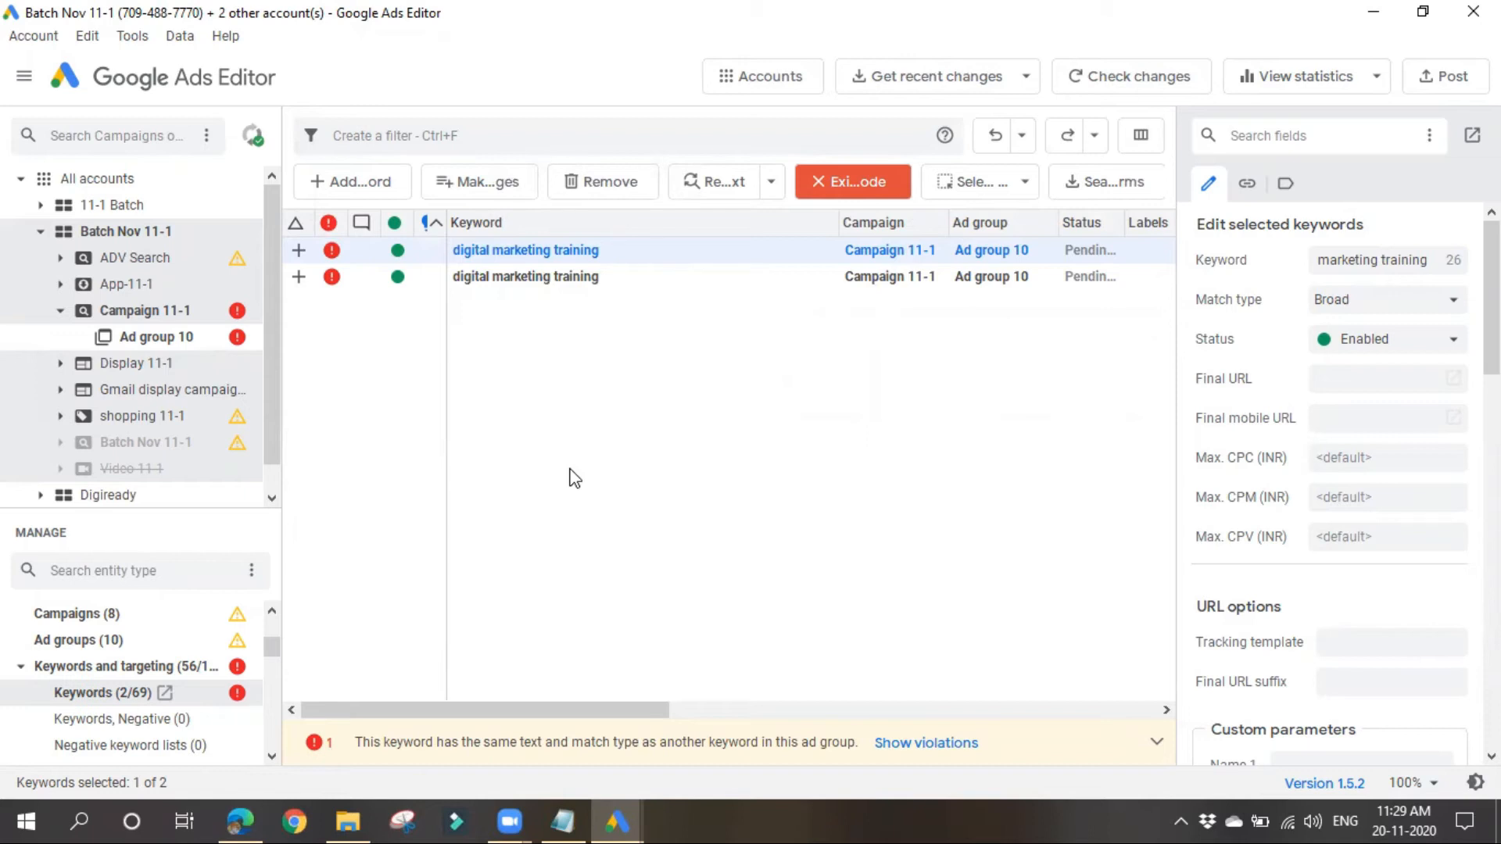
Step: Switch to the Notepad notes and add a line of empty double quotes, followed by the line "digital marketing training in hyd" in double quotes
{"action": "left_click", "coordinate": [563, 820]}
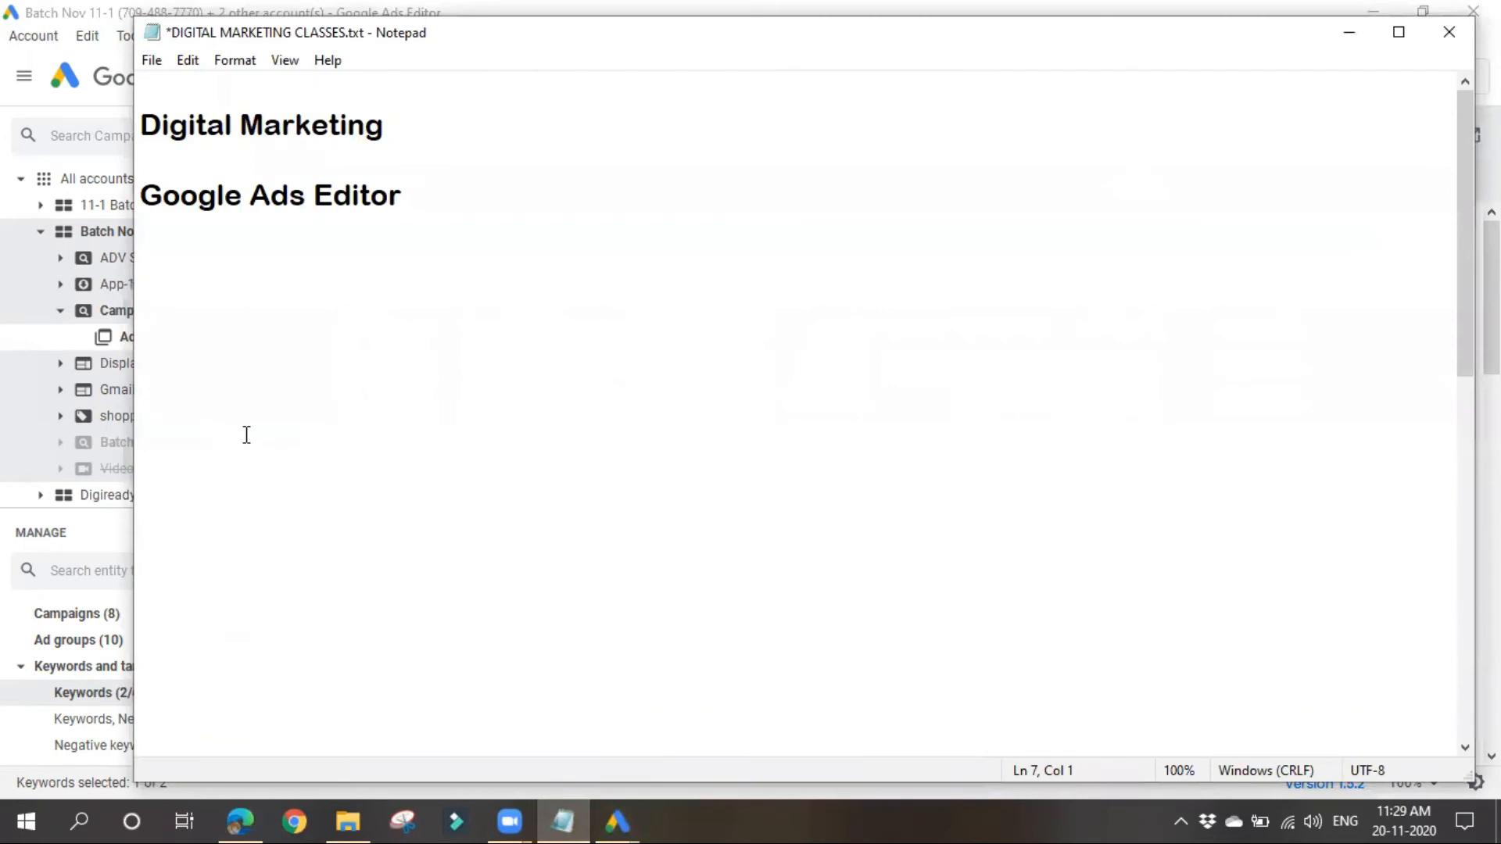
{"action": "type", "text": "\"\""}
{"action": "key", "text": "Return"}
{"action": "type", "text": "dig"}
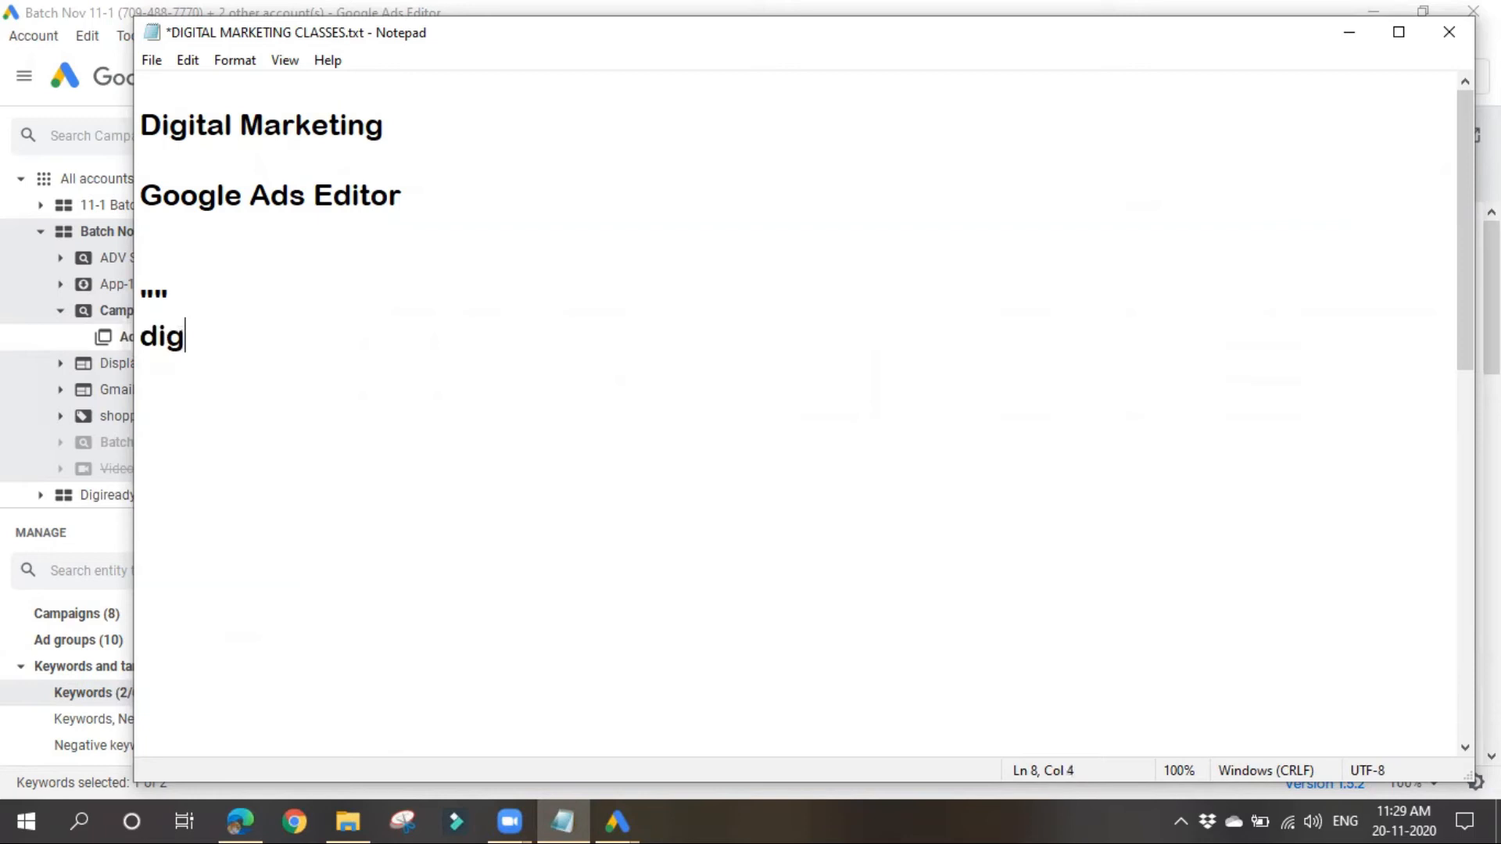
{"action": "type", "text": "ital ma"}
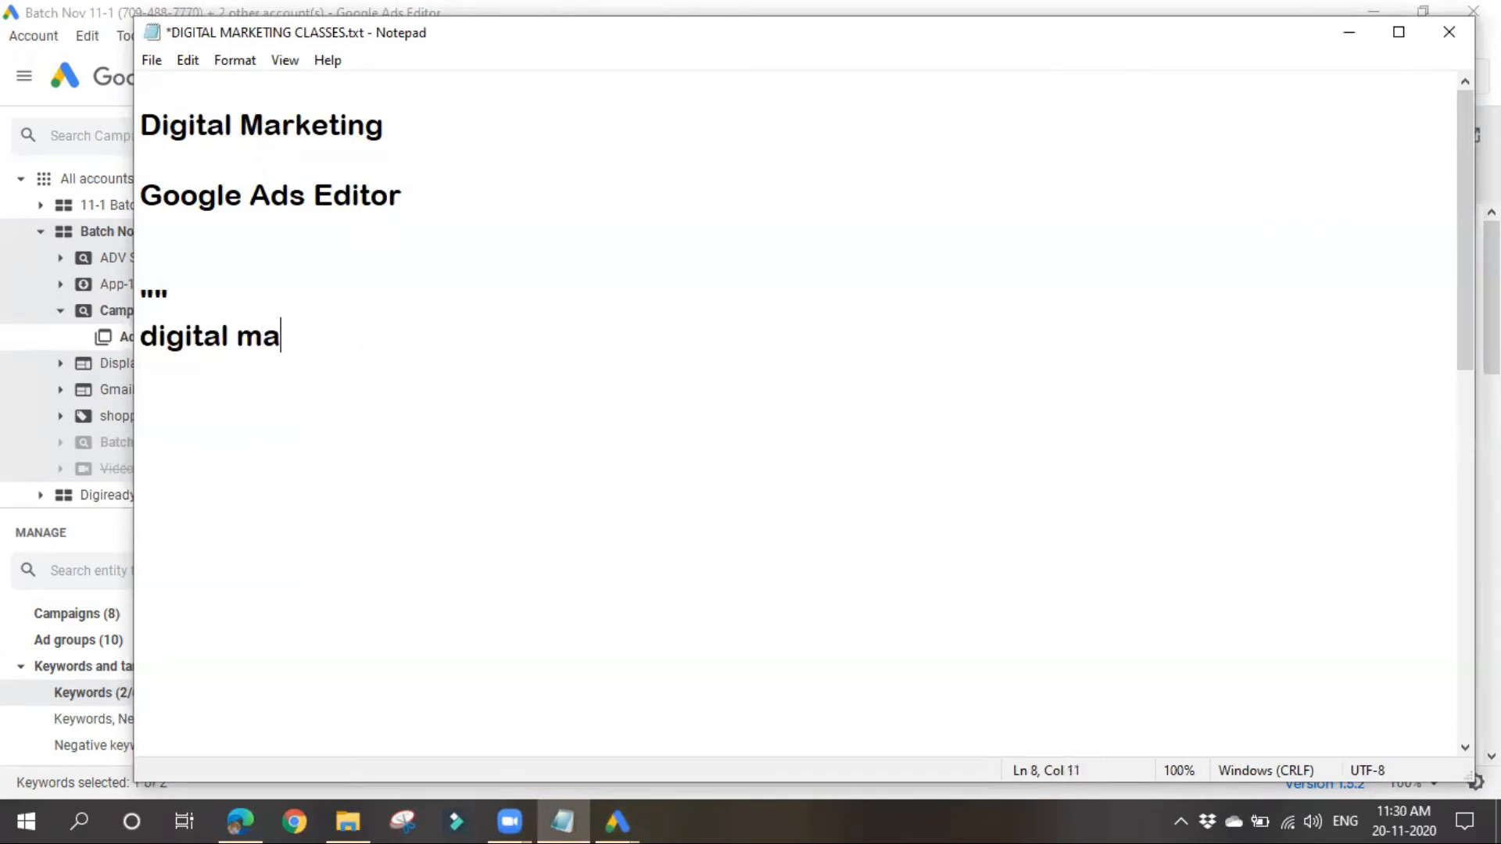
{"action": "type", "text": "rketi"}
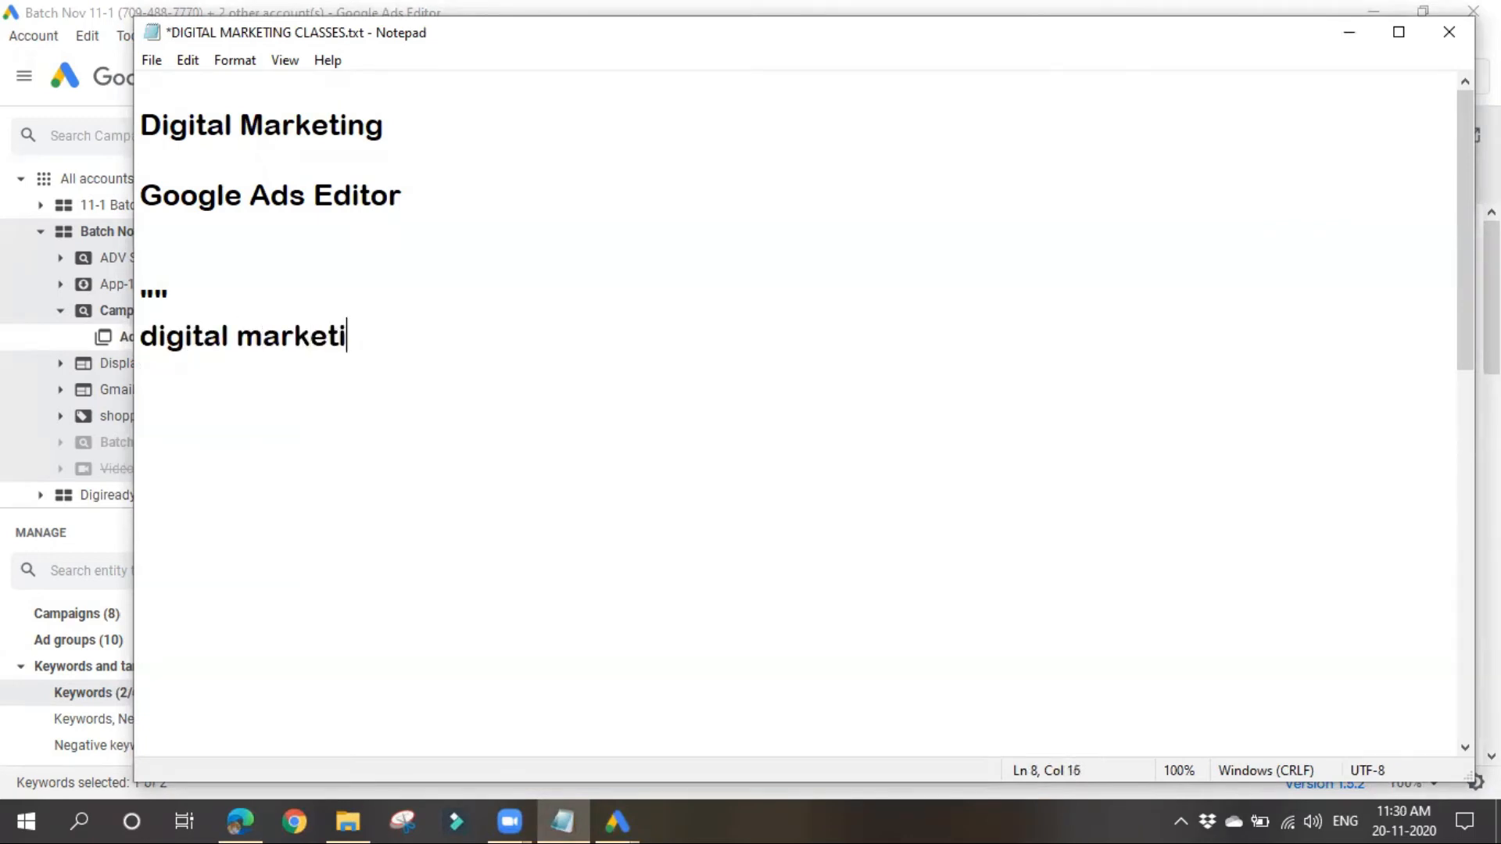
{"action": "type", "text": "ng trainin"}
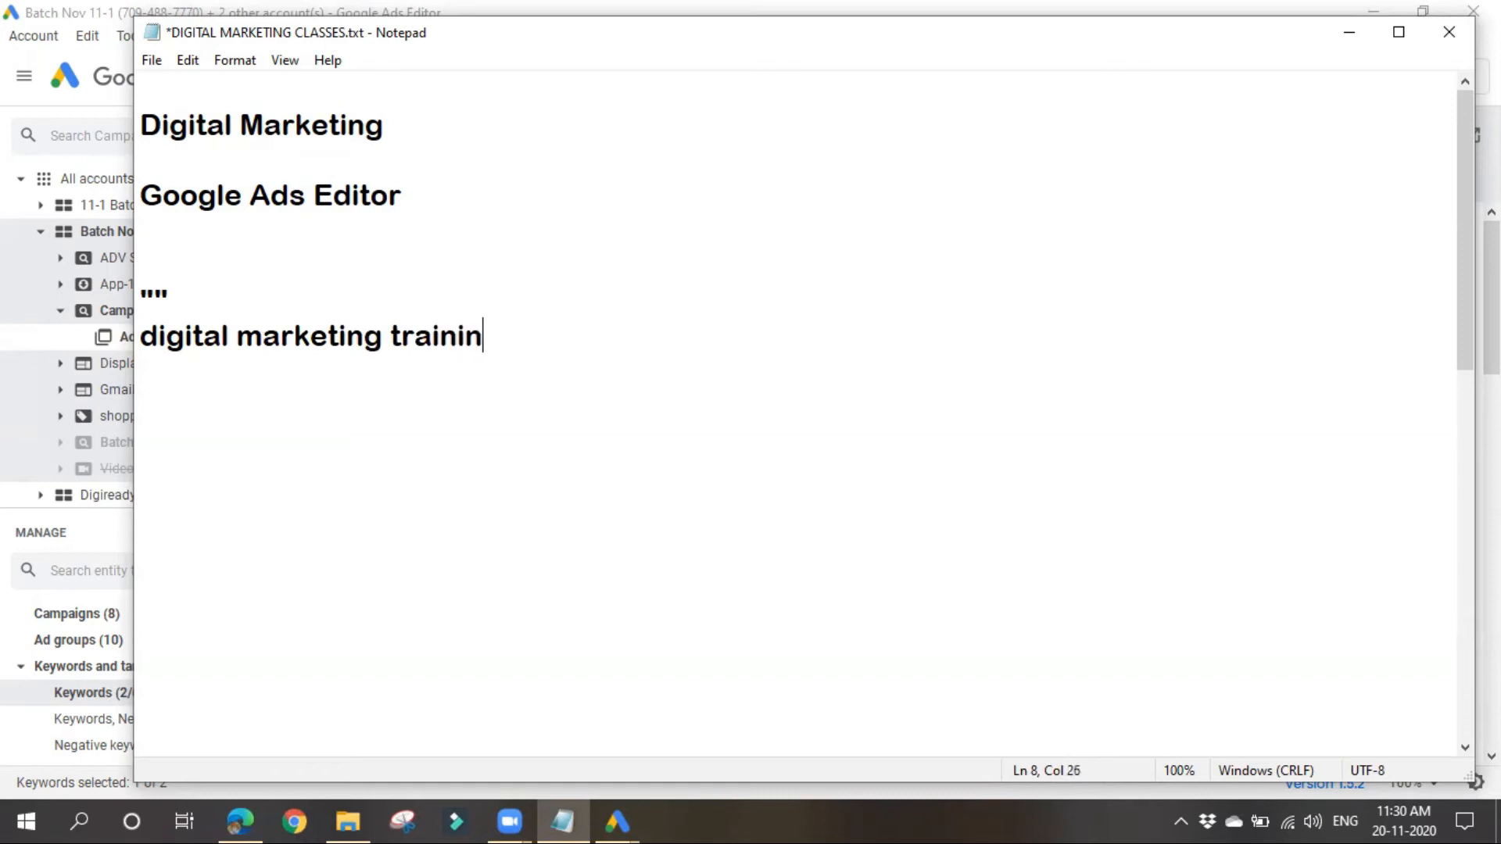
{"action": "type", "text": "g in hy"}
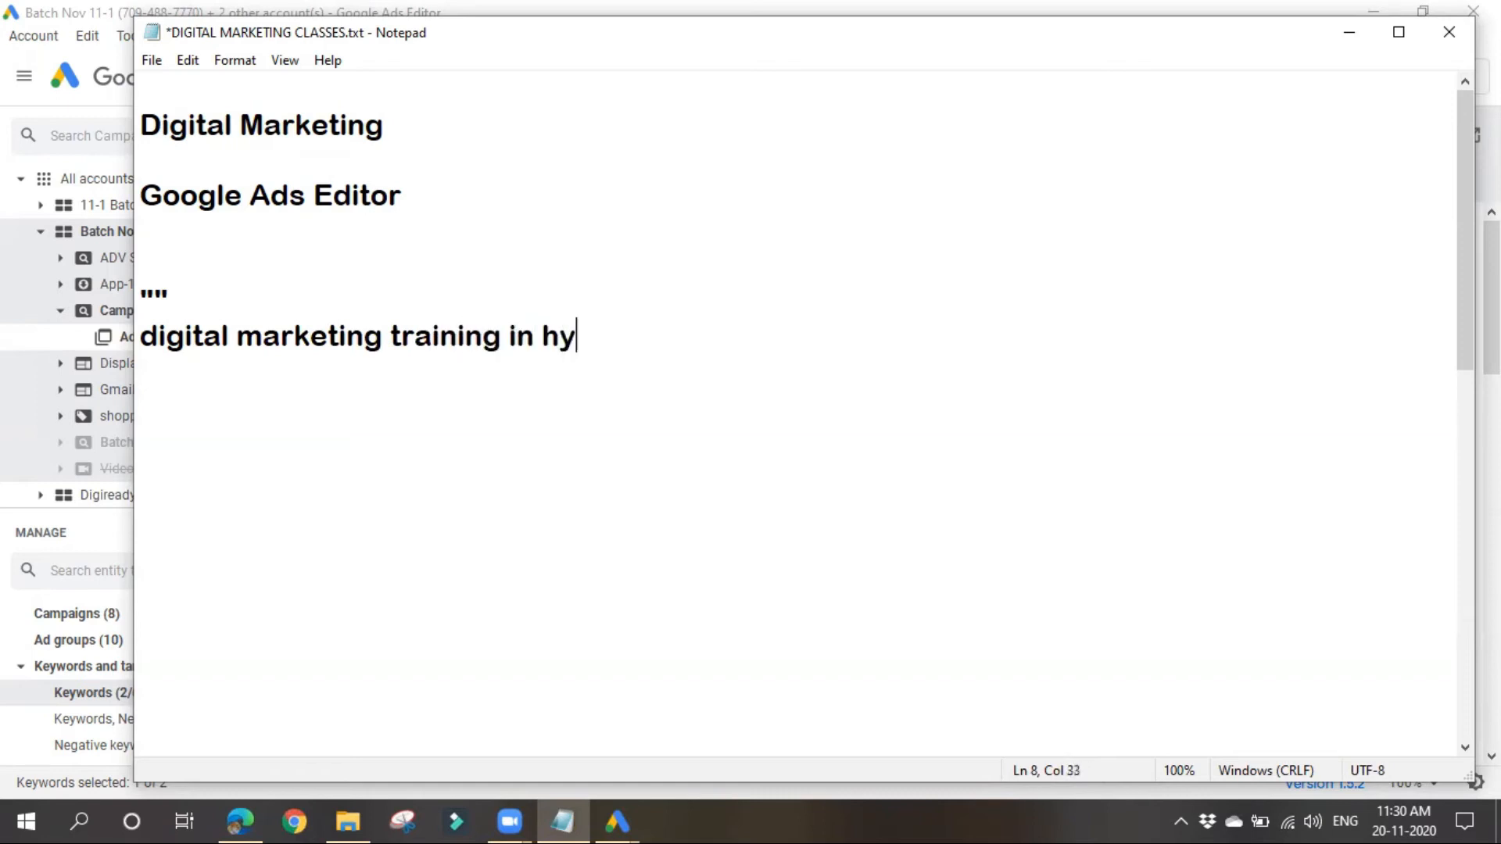
{"action": "type", "text": "d\""}
{"action": "type", "text": "\""}
Step: Add the unquoted line "best digital marketing trainin in hyd" below the quoted keyword
{"action": "left_click", "coordinate": [147, 382]}
{"action": "type", "text": "best "}
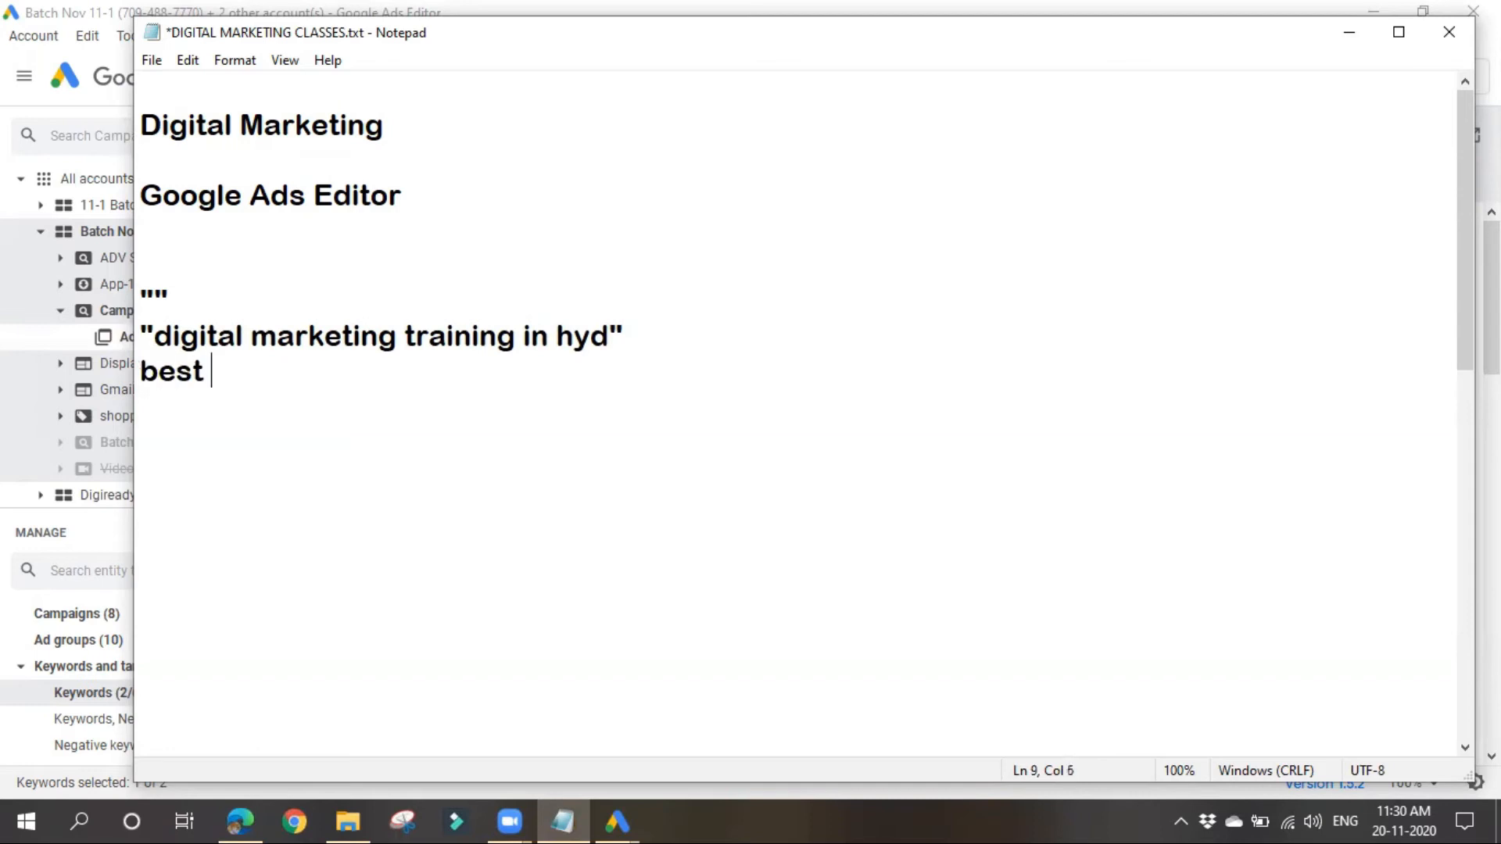
{"action": "type", "text": "digital marketi"}
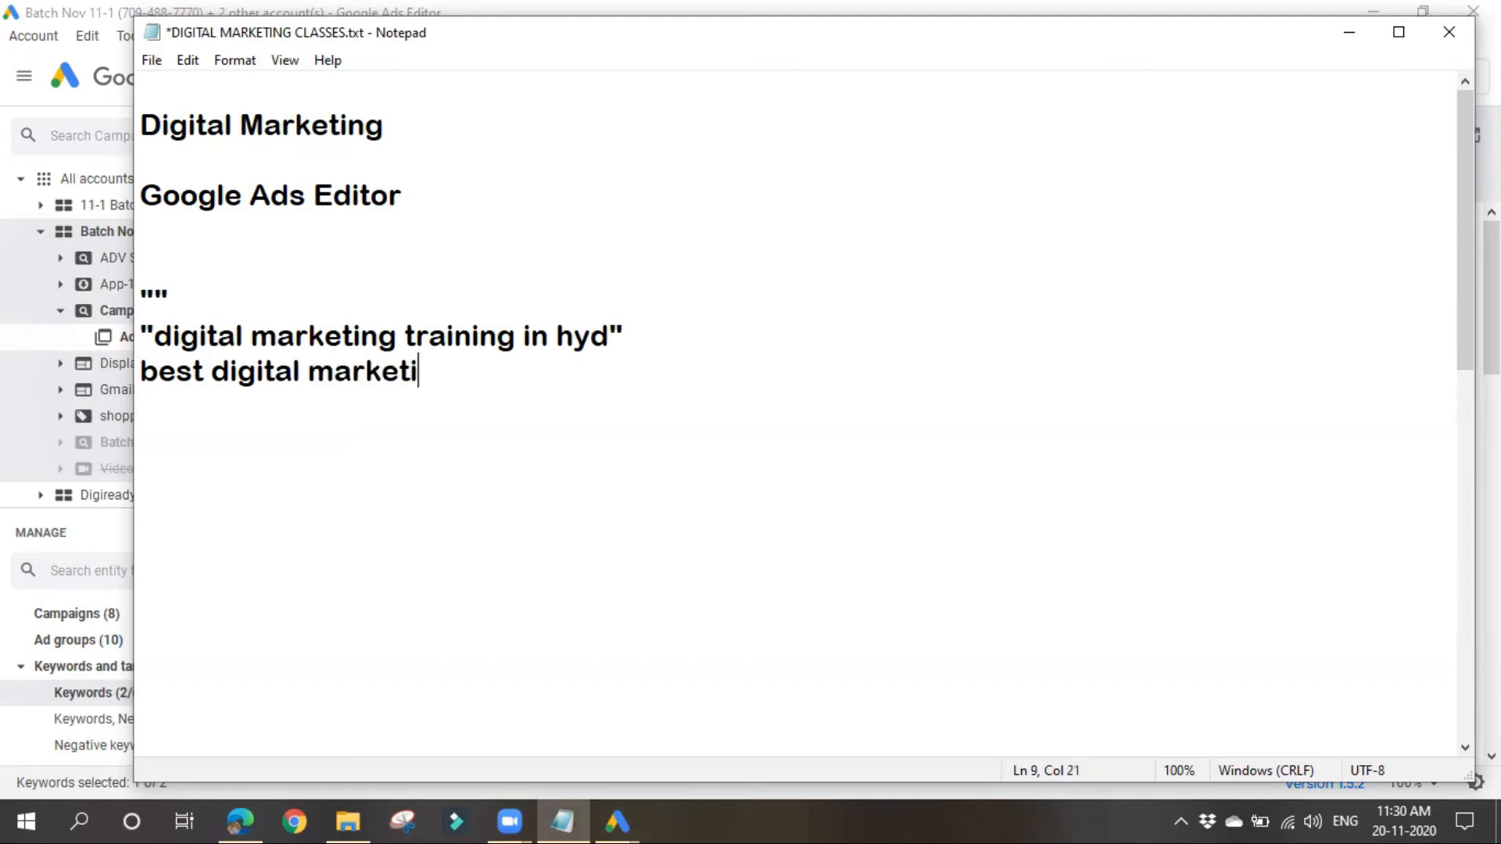
{"action": "type", "text": "ng traini"}
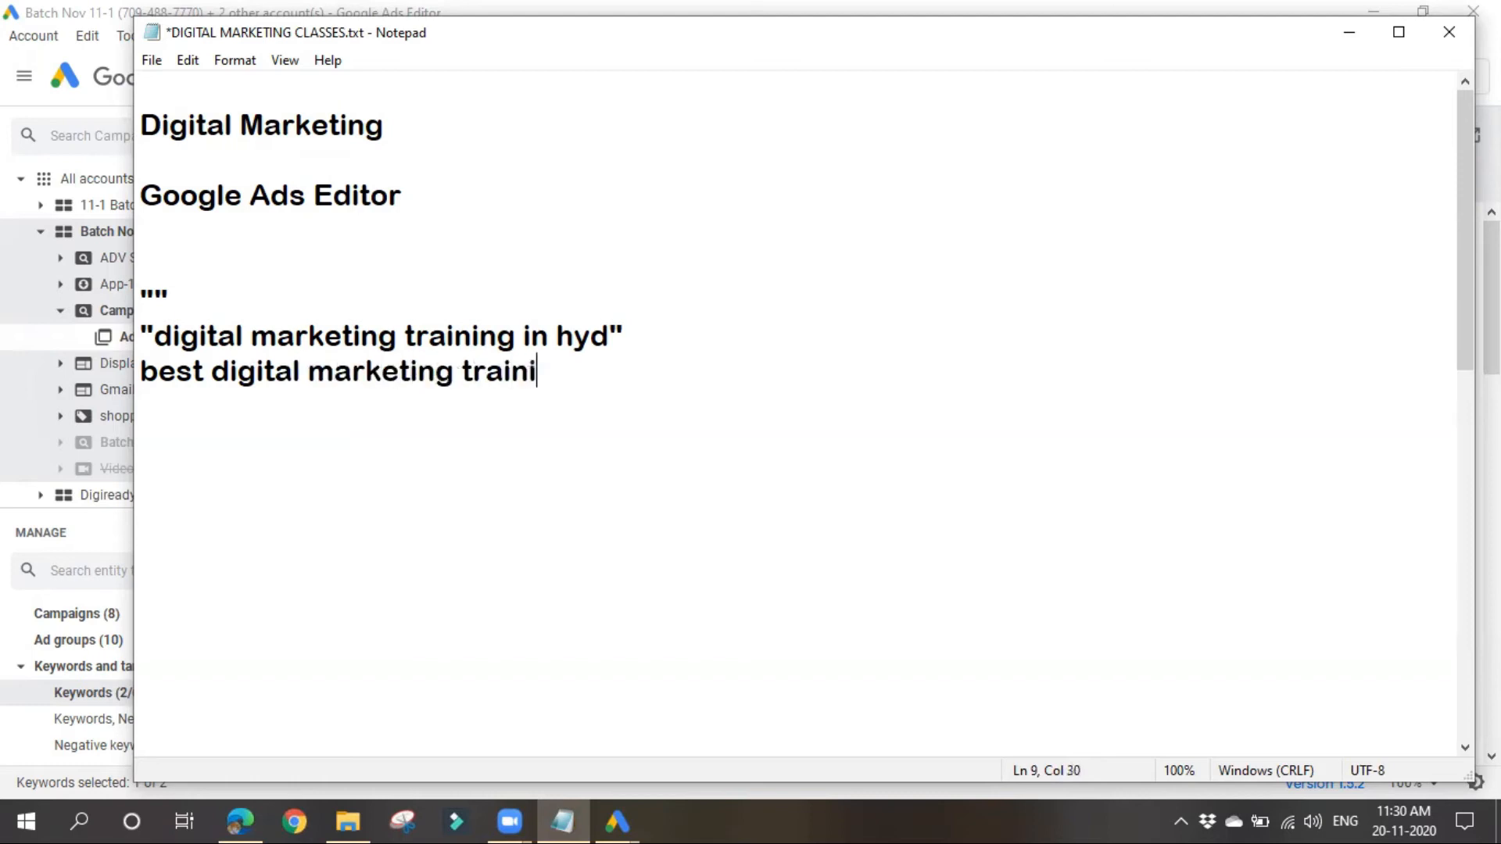
{"action": "type", "text": "n in hyd"}
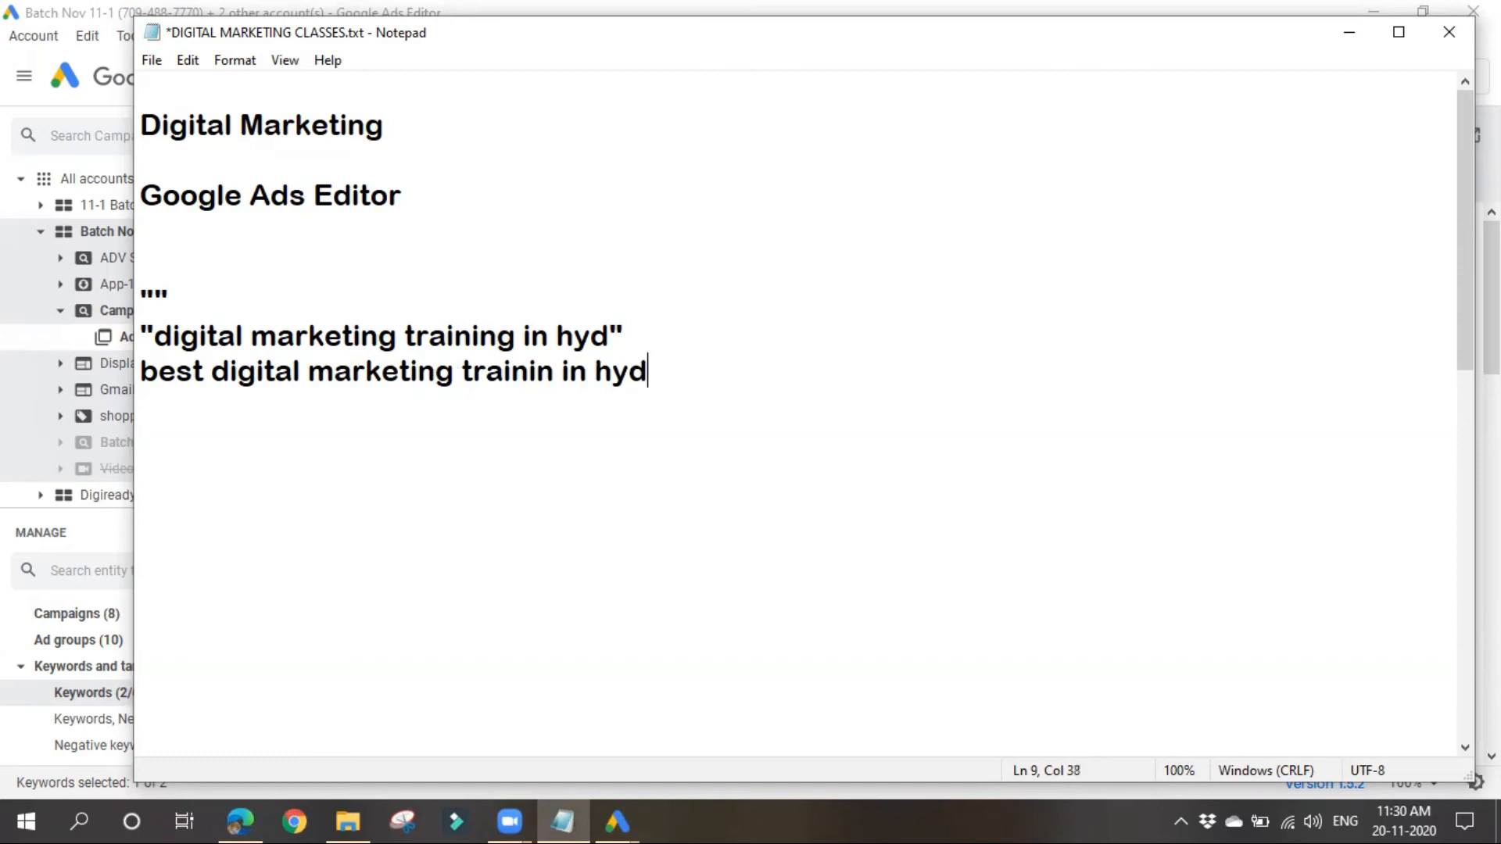
Step: Highlight the two example lines in turn and correct "trainin" to "training" in the unquoted line
{"action": "double_click", "coordinate": [150, 374]}
{"action": "key", "text": "shift+End"}
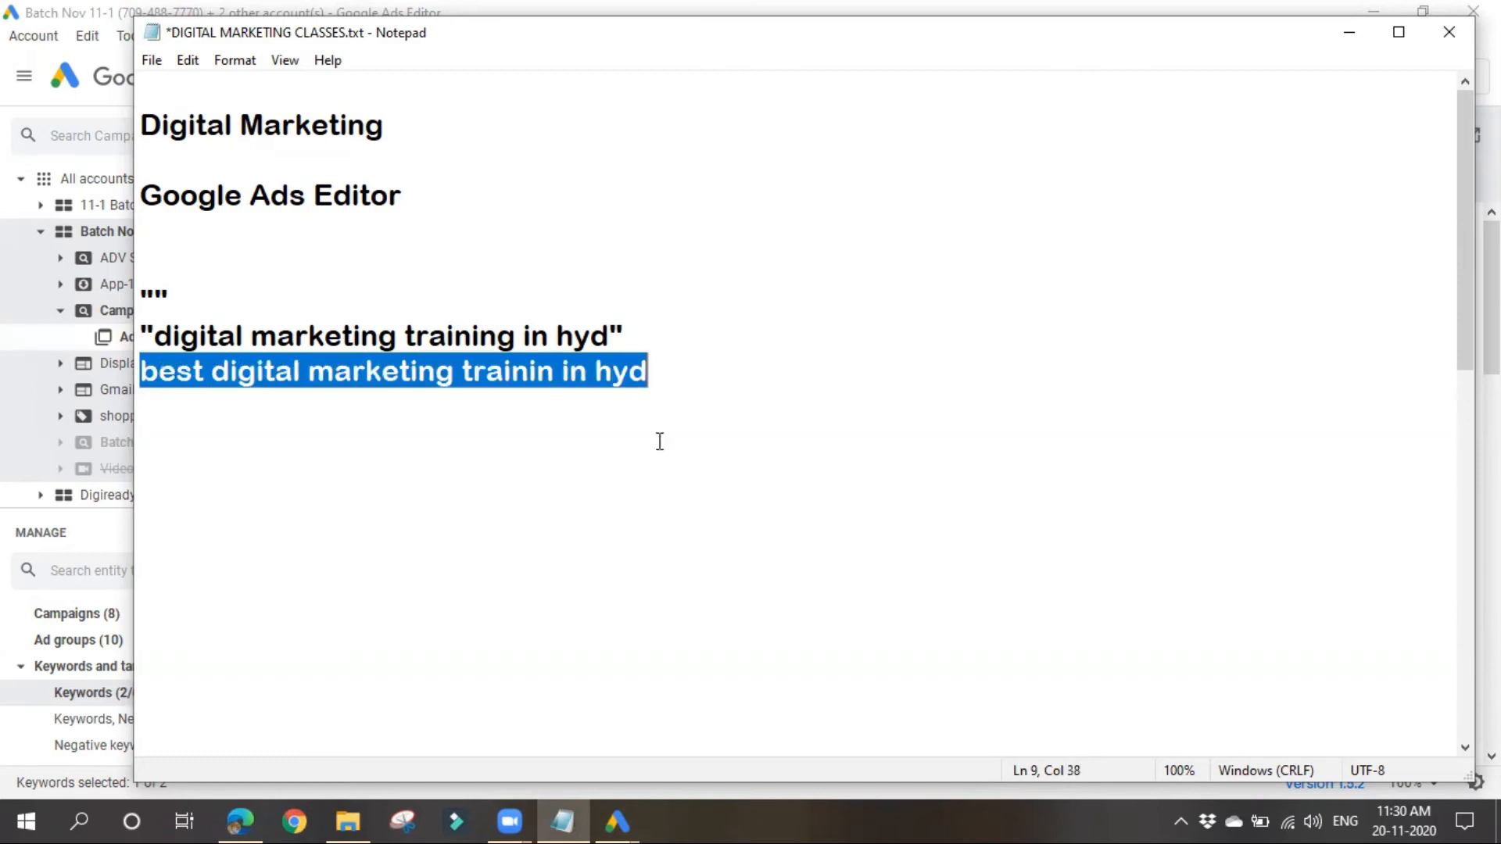
{"action": "key", "text": "ctrl+End"}
{"action": "left_click", "coordinate": [229, 437]}
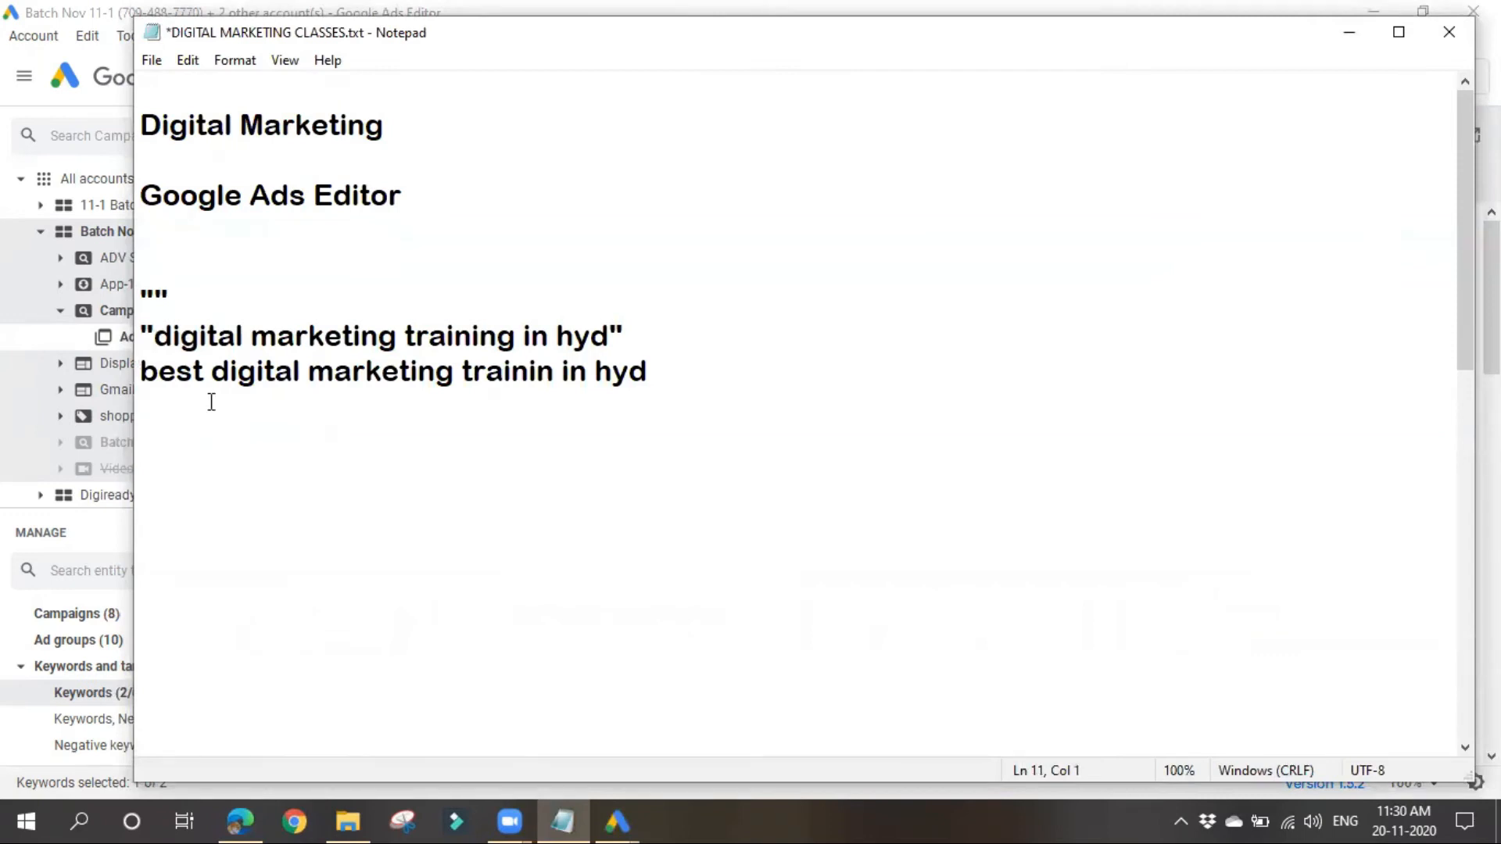
{"action": "left_click_drag", "start_coordinate": [157, 336], "coordinate": [626, 328]}
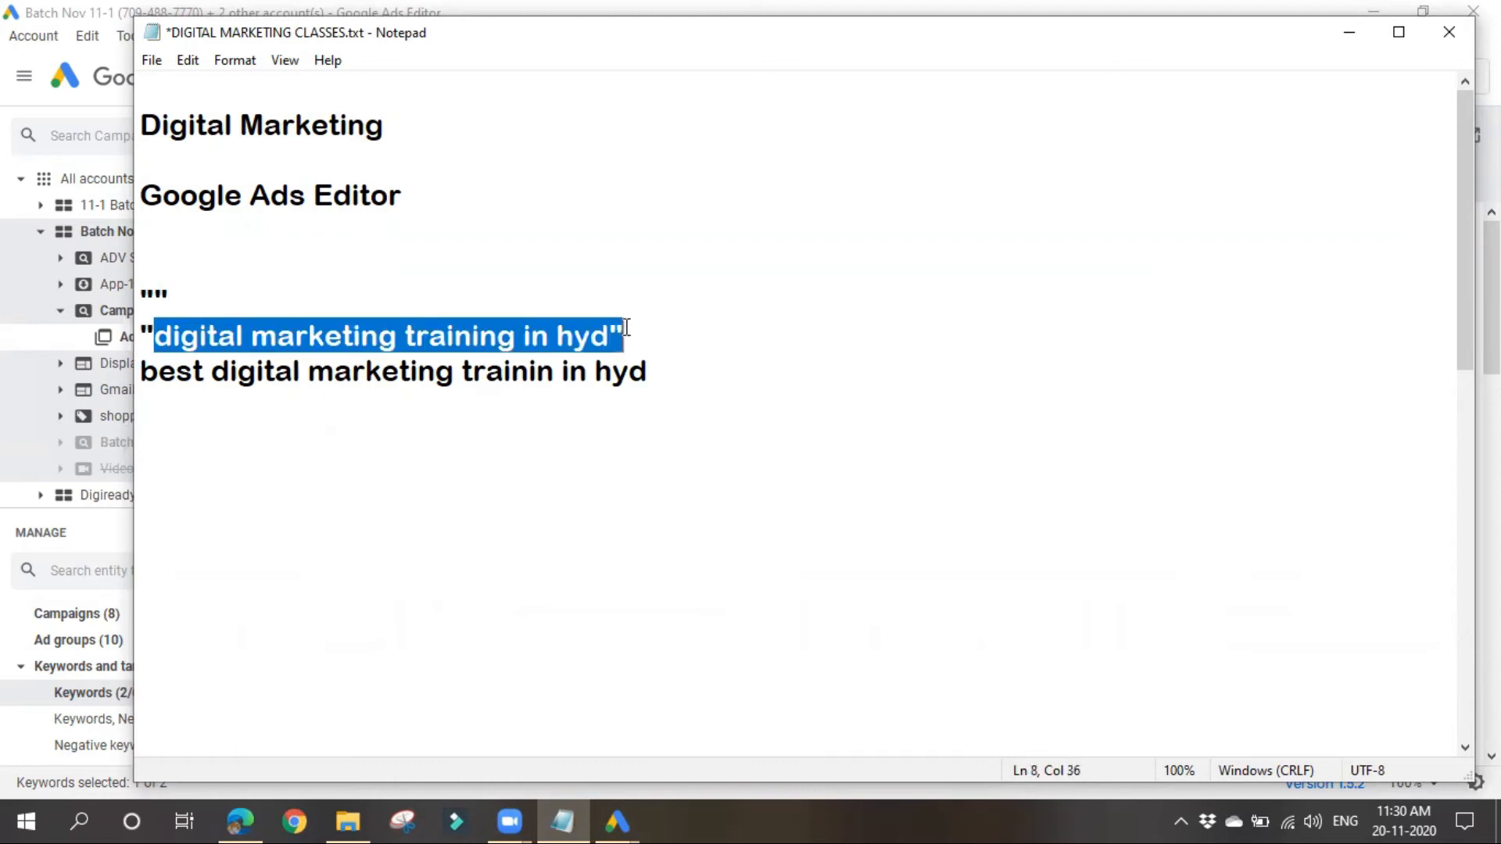
{"action": "left_click", "coordinate": [532, 453]}
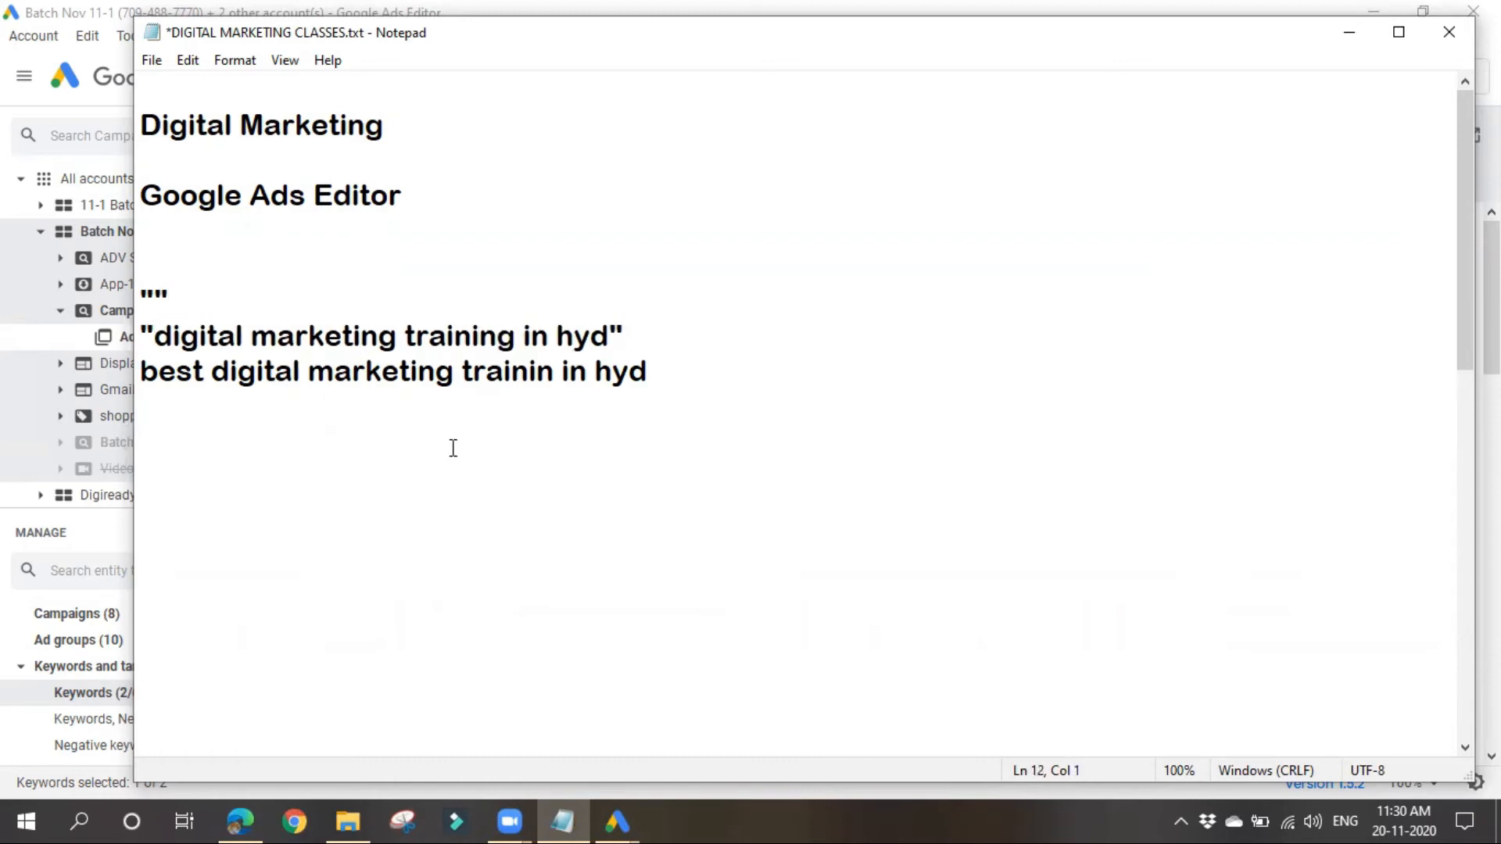
{"action": "left_click_drag", "start_coordinate": [141, 373], "coordinate": [336, 378]}
{"action": "left_click_drag", "start_coordinate": [724, 348], "coordinate": [733, 371]}
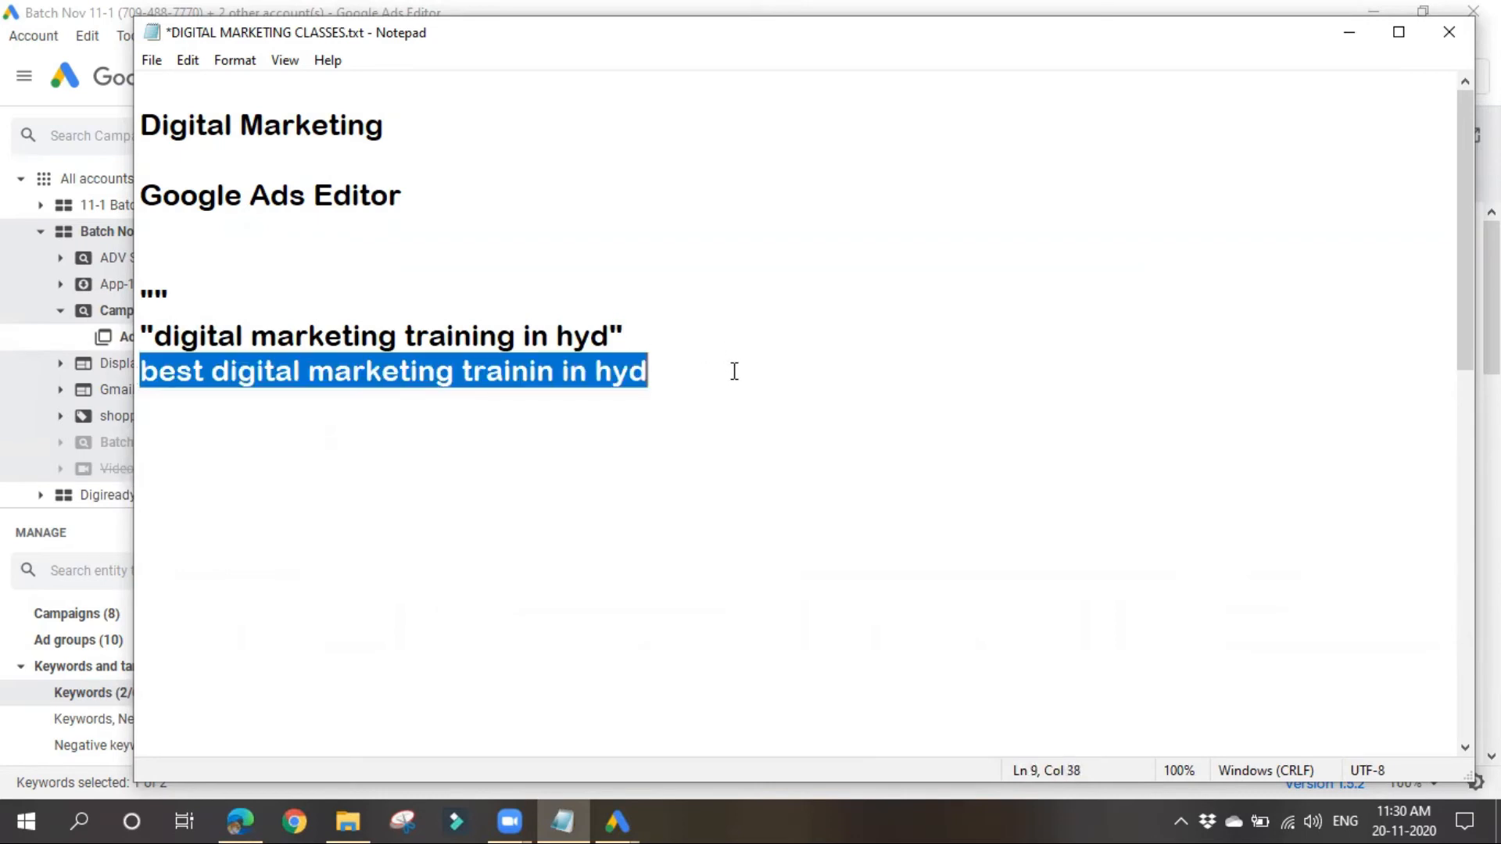
{"action": "left_click", "coordinate": [563, 373]}
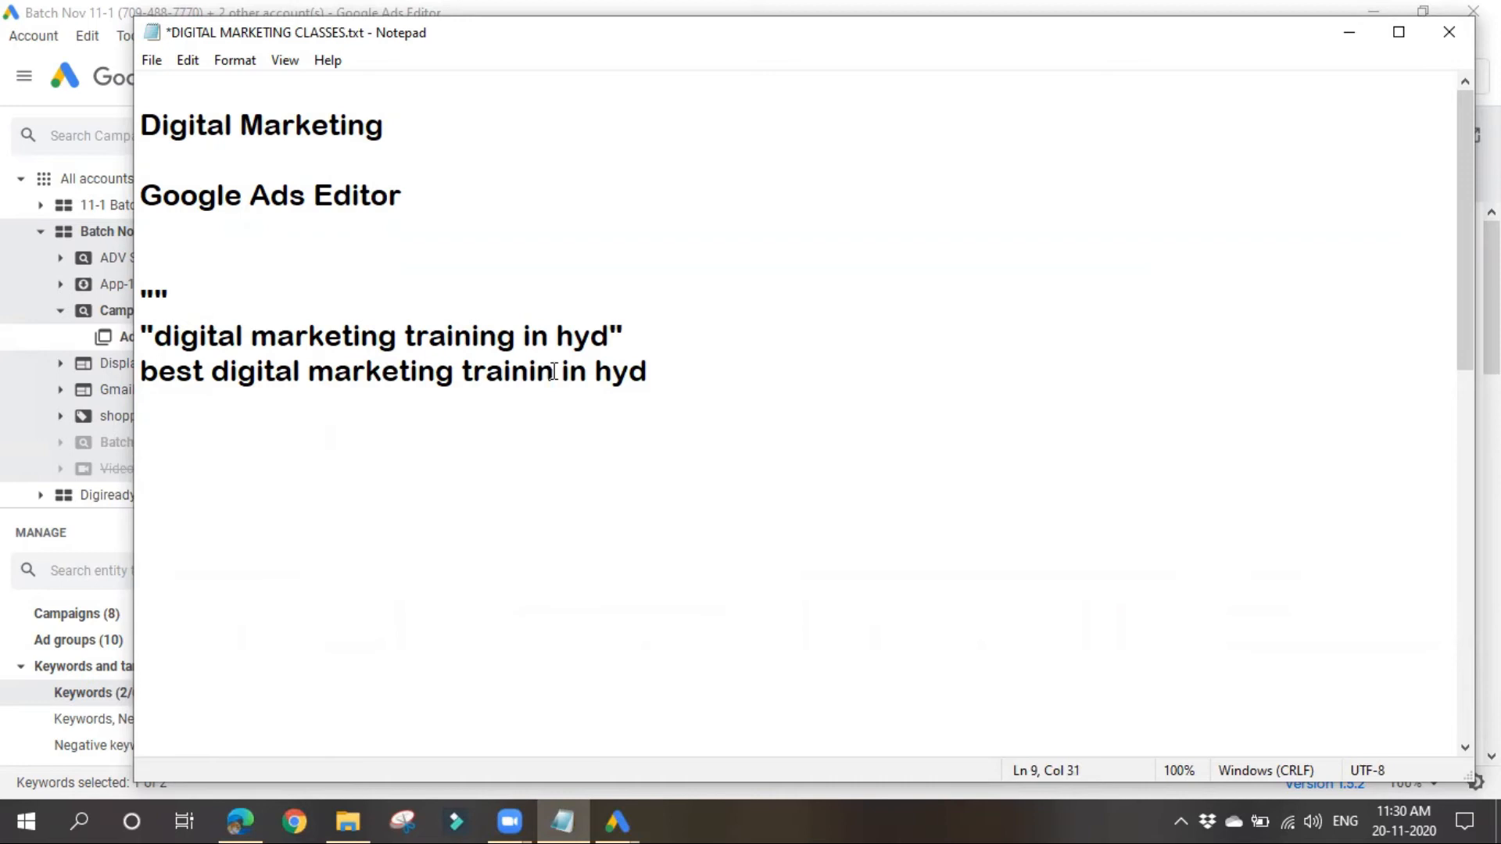
{"action": "type", "text": "g"}
Step: Compare the quoted keyword with the unquoted line by highlighting the keyword, the extra word "best" and the quotation marks
{"action": "left_click_drag", "start_coordinate": [145, 327], "coordinate": [816, 323]}
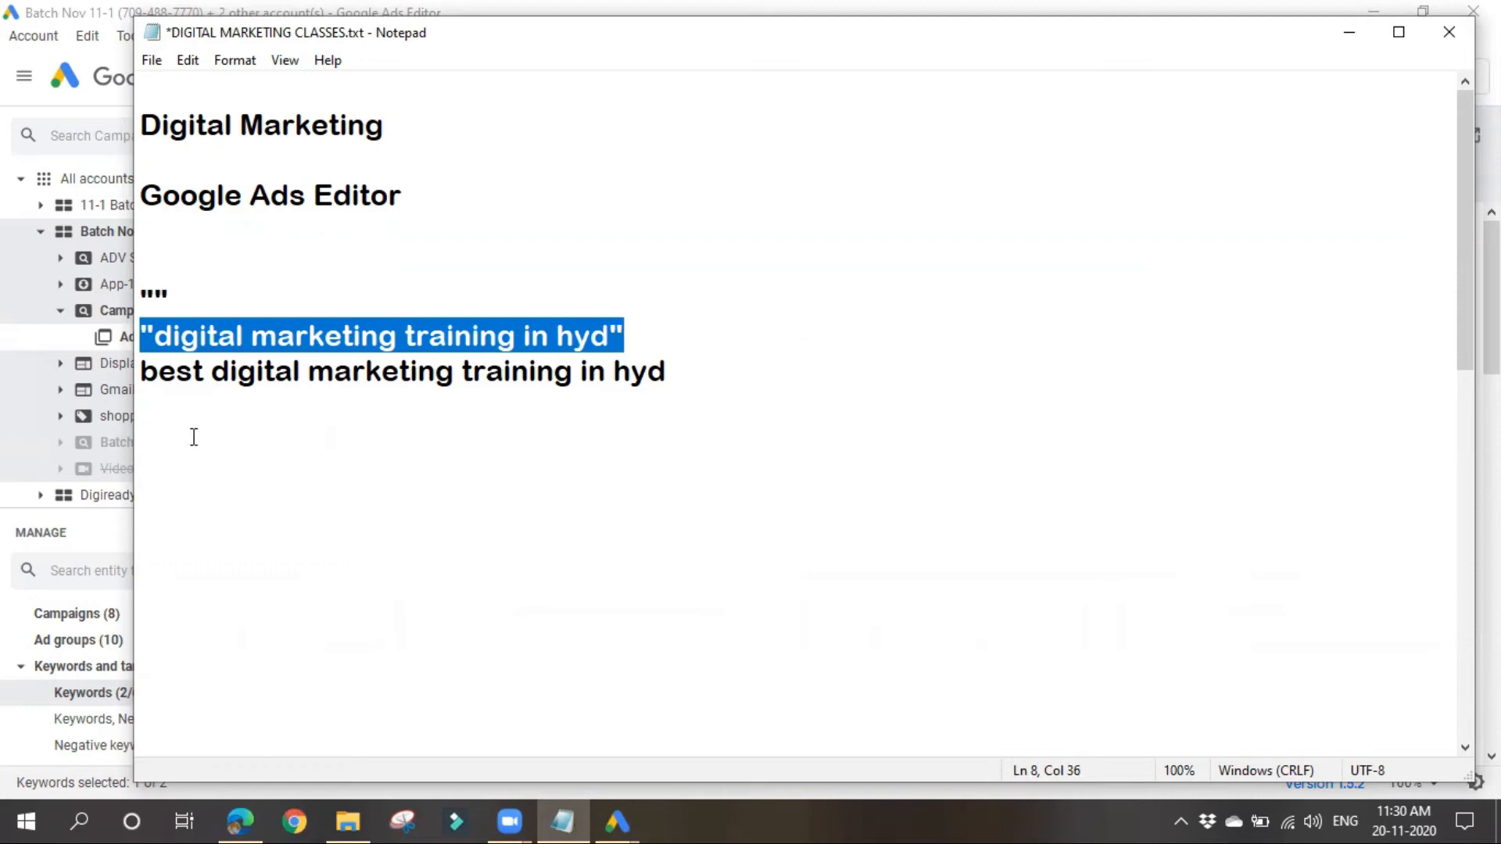
{"action": "left_click_drag", "start_coordinate": [211, 374], "coordinate": [140, 375]}
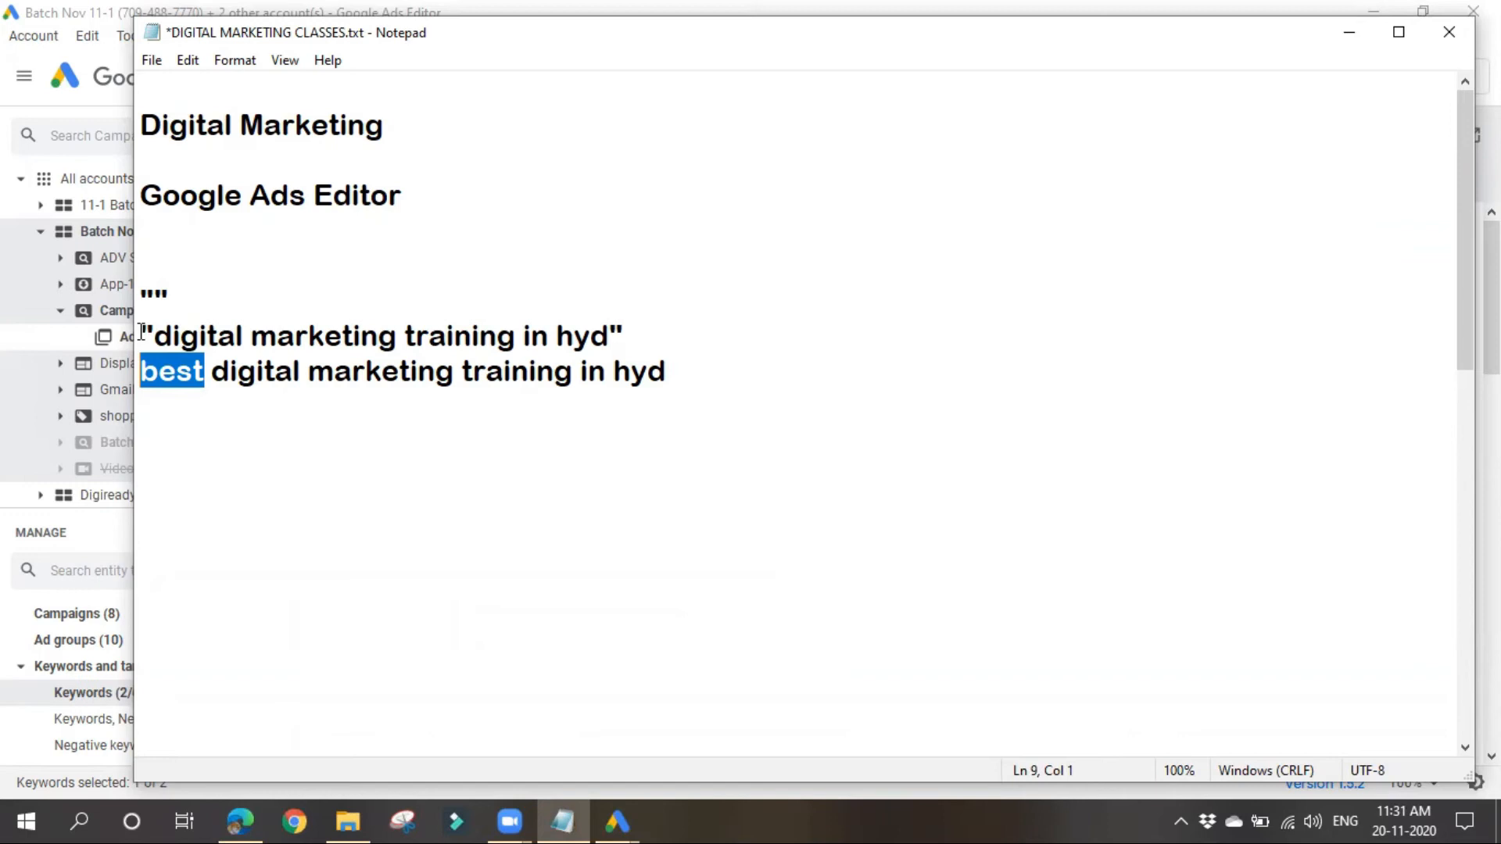
{"action": "left_click", "coordinate": [182, 462]}
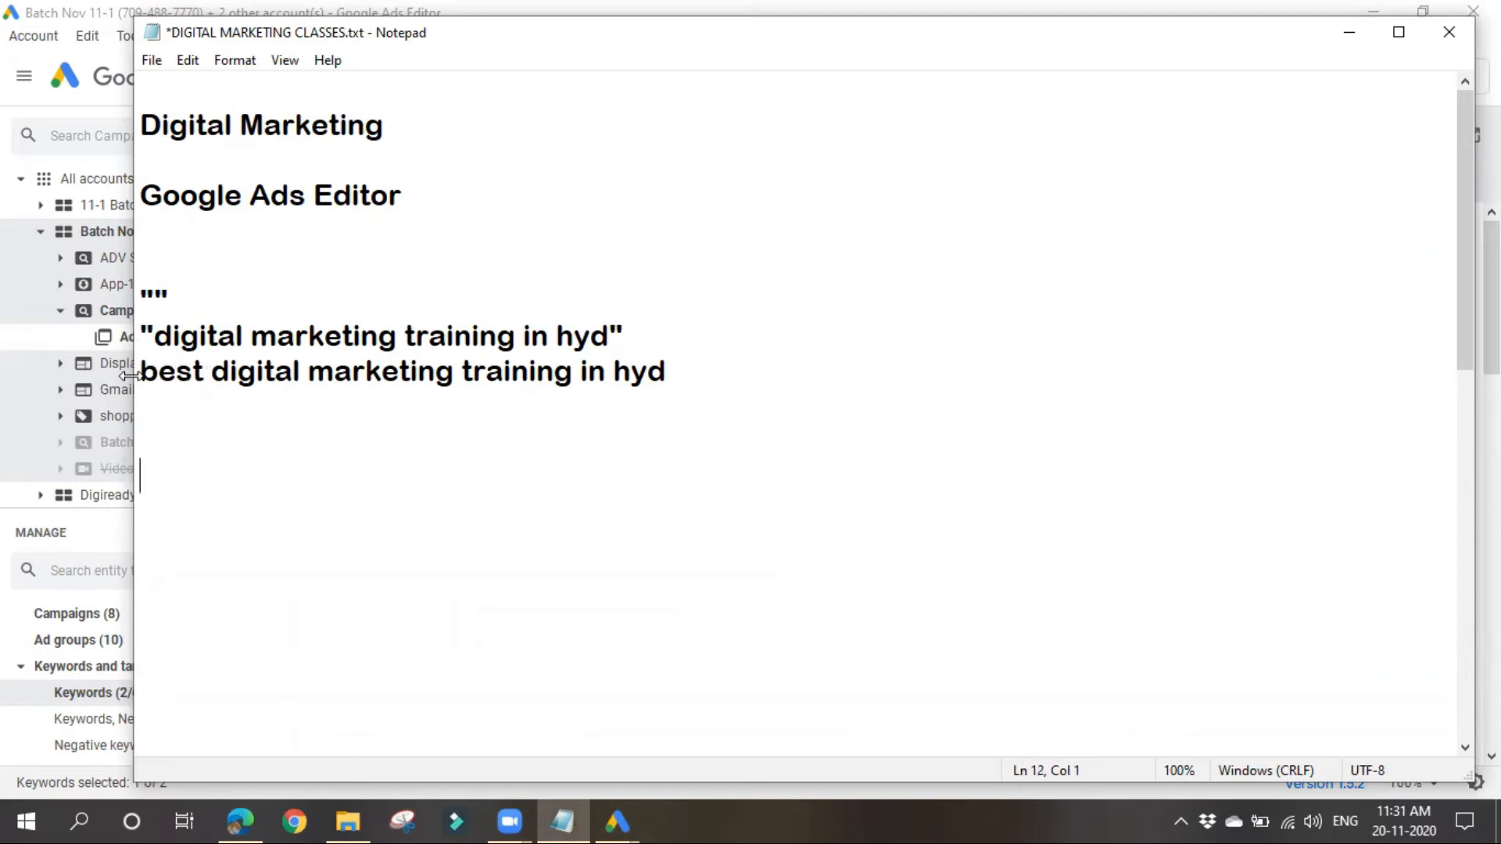
{"action": "left_click_drag", "start_coordinate": [145, 333], "coordinate": [716, 308]}
{"action": "left_click", "coordinate": [755, 380]}
{"action": "left_click_drag", "start_coordinate": [139, 295], "coordinate": [172, 297]}
{"action": "left_click_drag", "start_coordinate": [610, 328], "coordinate": [647, 328]}
Step: Return to Google Ads Editor, remove the first duplicate "digital marketing training" keyword from Ad group 10 and exit duplicates mode
{"action": "left_click", "coordinate": [1346, 31]}
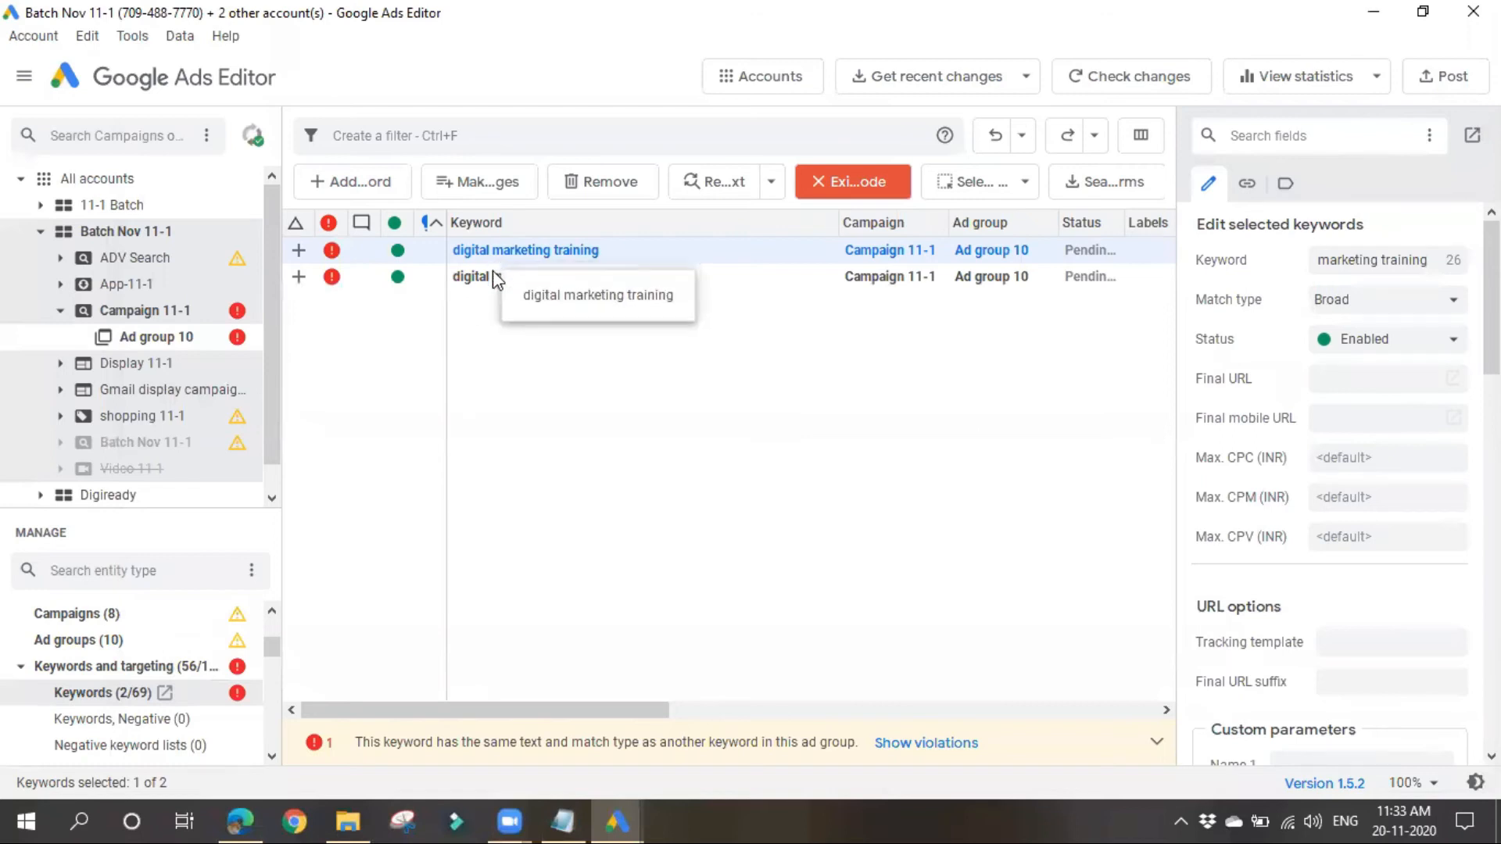
{"action": "left_click", "coordinate": [613, 188]}
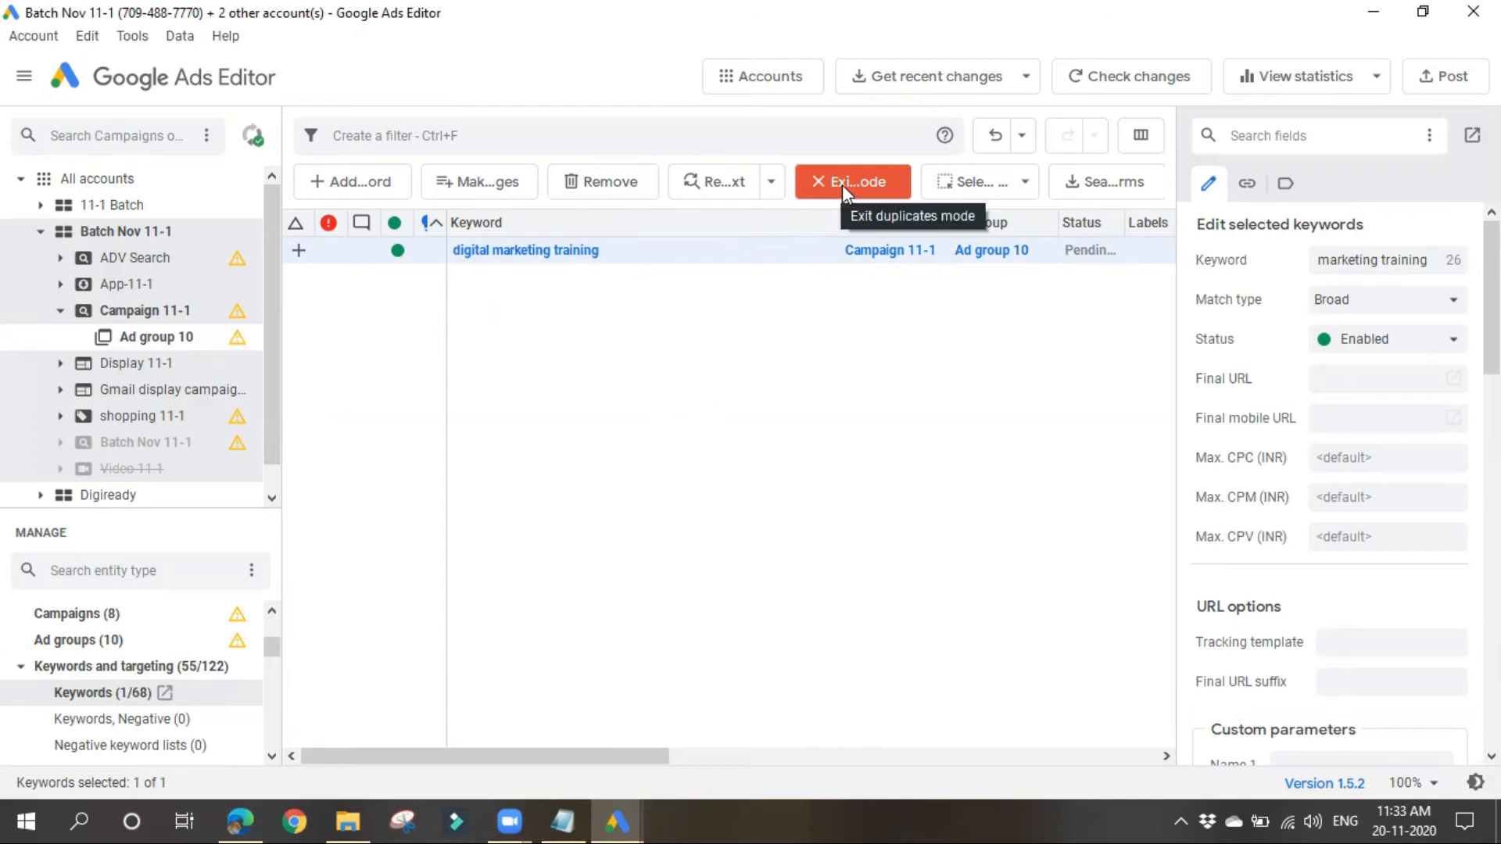
{"action": "left_click", "coordinate": [865, 178]}
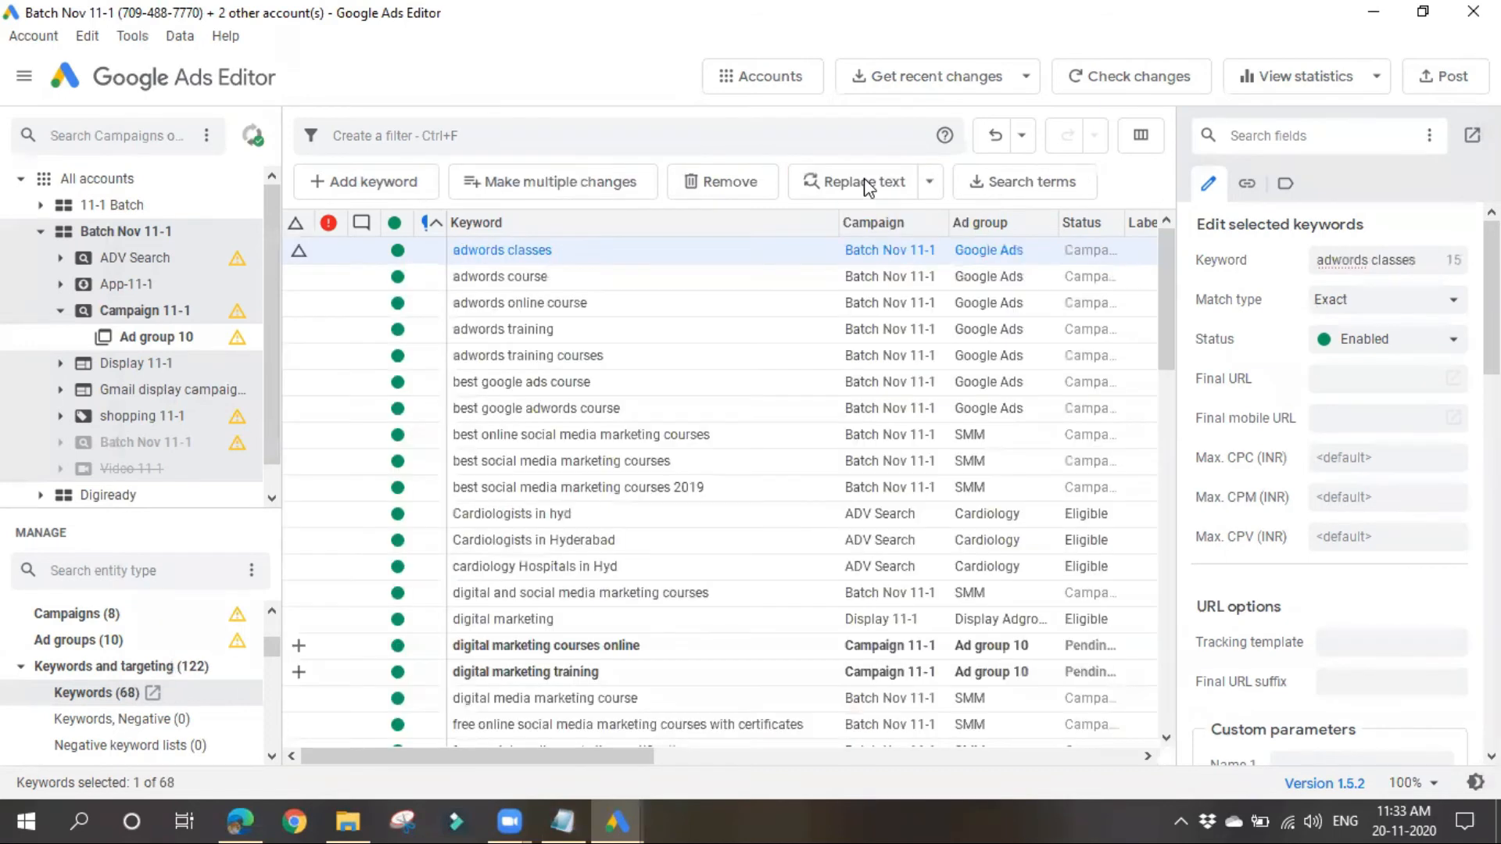
{"action": "scroll", "coordinate": [546, 500], "scroll_direction": "down", "scroll_amount": 1}
{"action": "scroll", "coordinate": [544, 500], "scroll_direction": "down", "scroll_amount": 2}
{"action": "scroll", "coordinate": [621, 634], "scroll_direction": "up", "scroll_amount": 3}
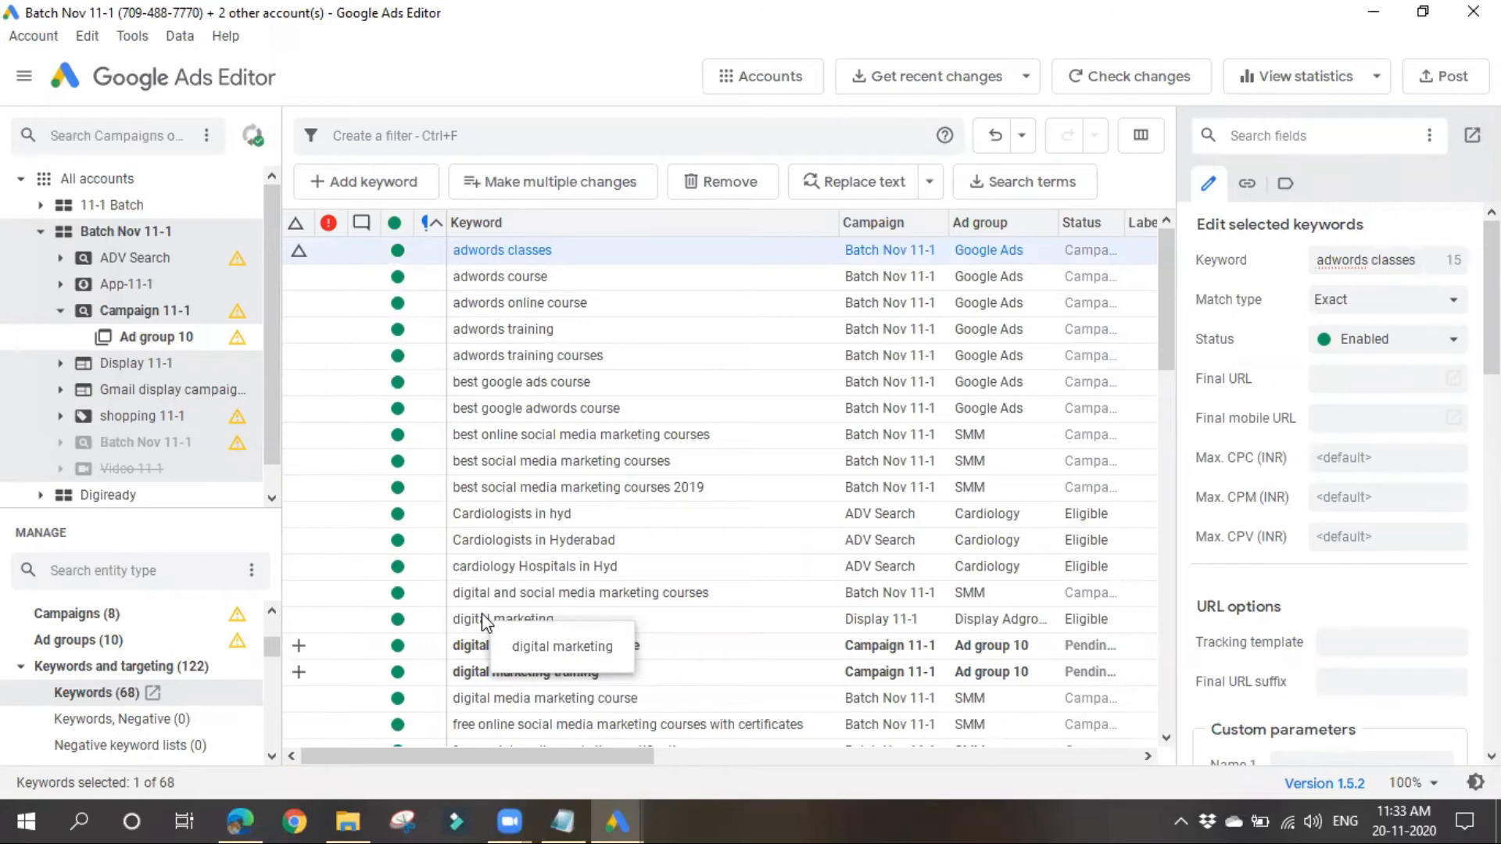
{"action": "left_click", "coordinate": [85, 35]}
{"action": "mouse_move", "coordinate": [132, 36]}
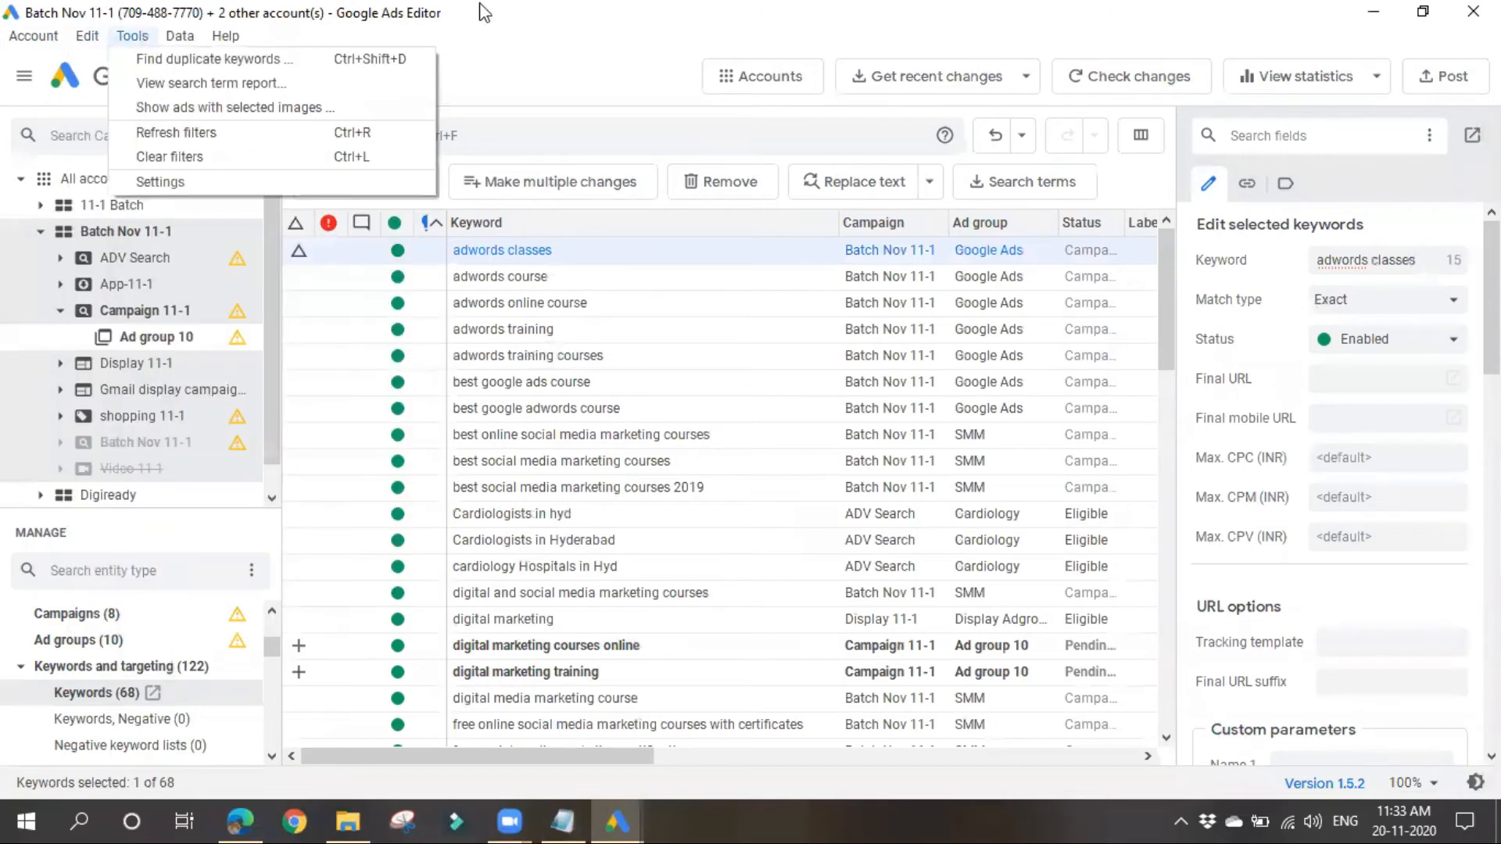
{"action": "left_click", "coordinate": [532, 70]}
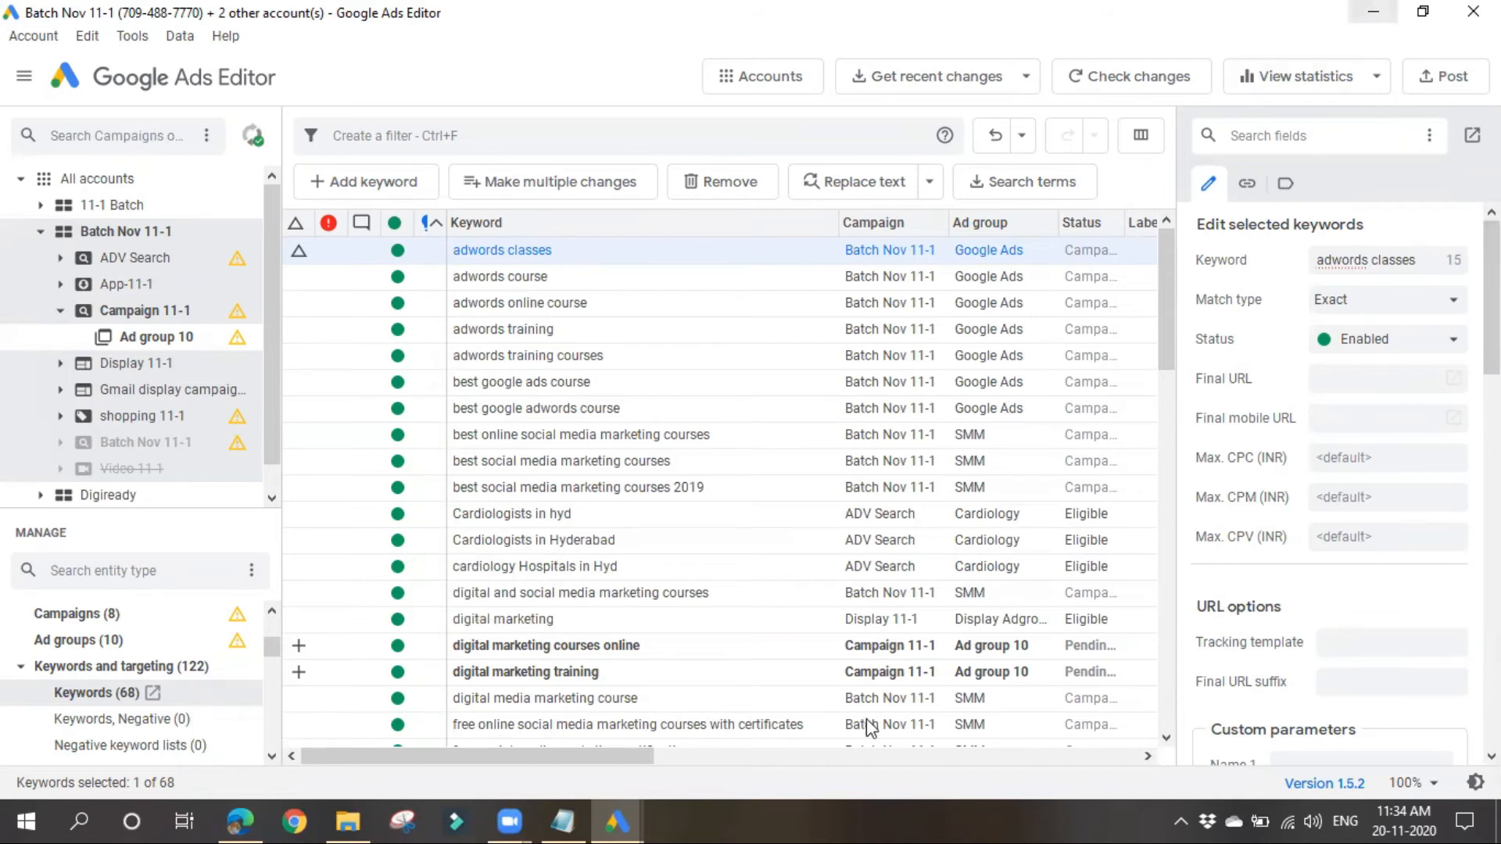
Step: Switch to the Notepad notes and delete the quotation marks and both example keyword lines below the Google Ads Editor heading
{"action": "key", "text": "alt+Tab"}
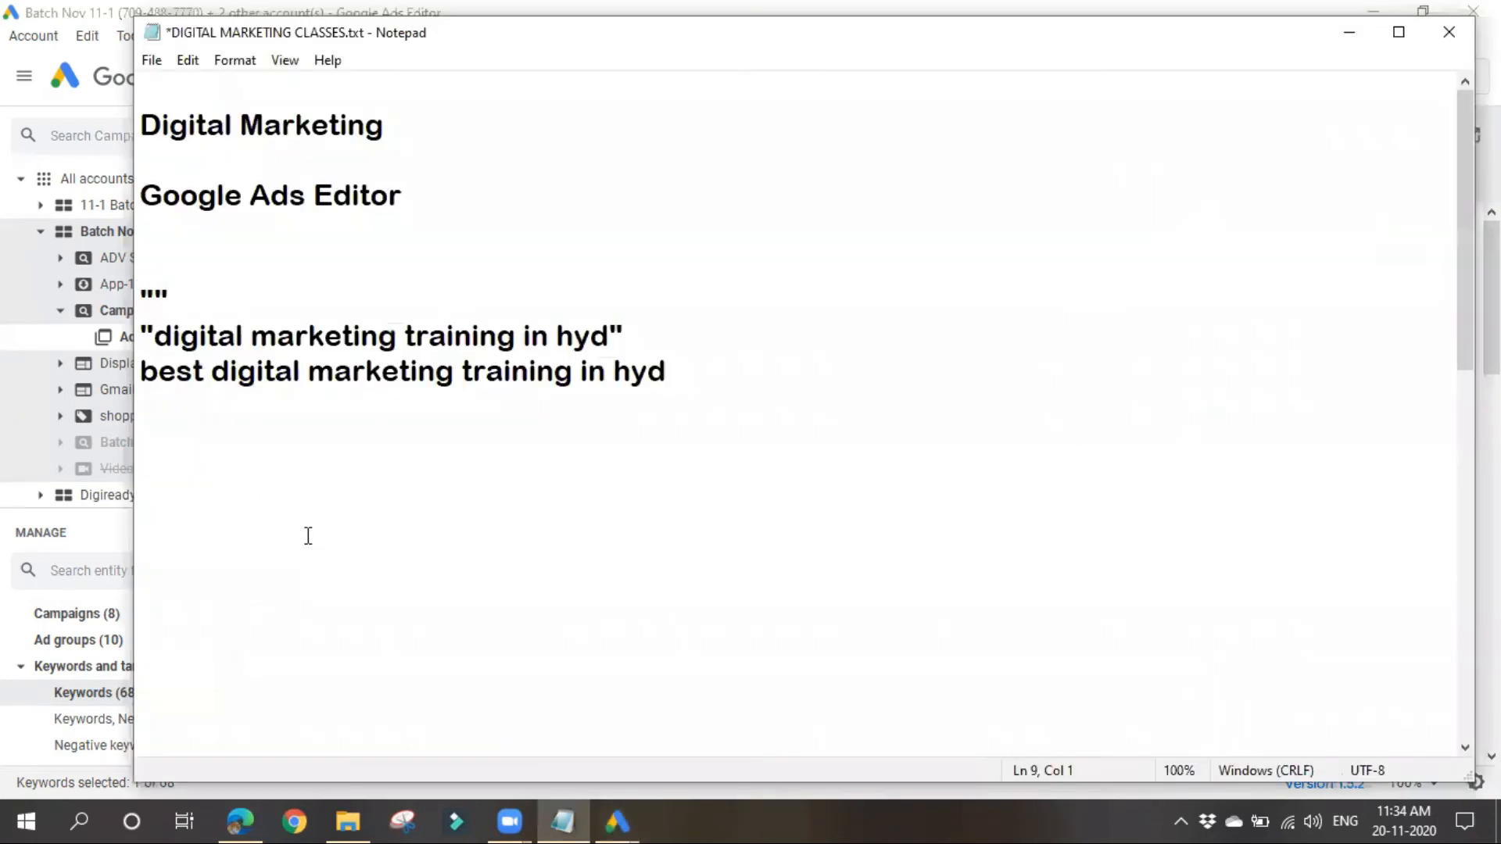
{"action": "left_click_drag", "start_coordinate": [141, 293], "coordinate": [946, 393]}
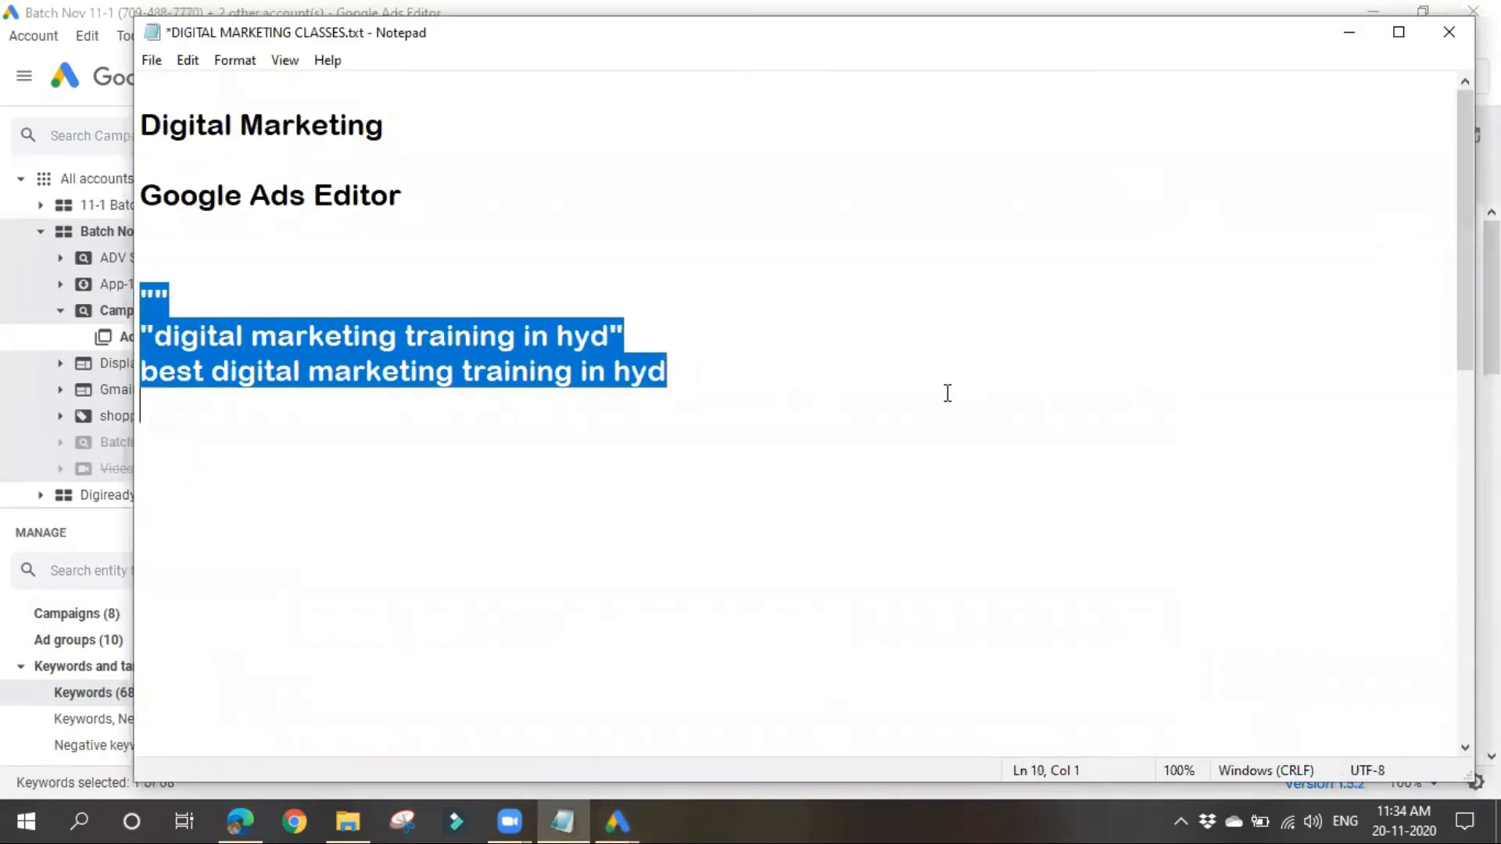
{"action": "key", "text": "Delete"}
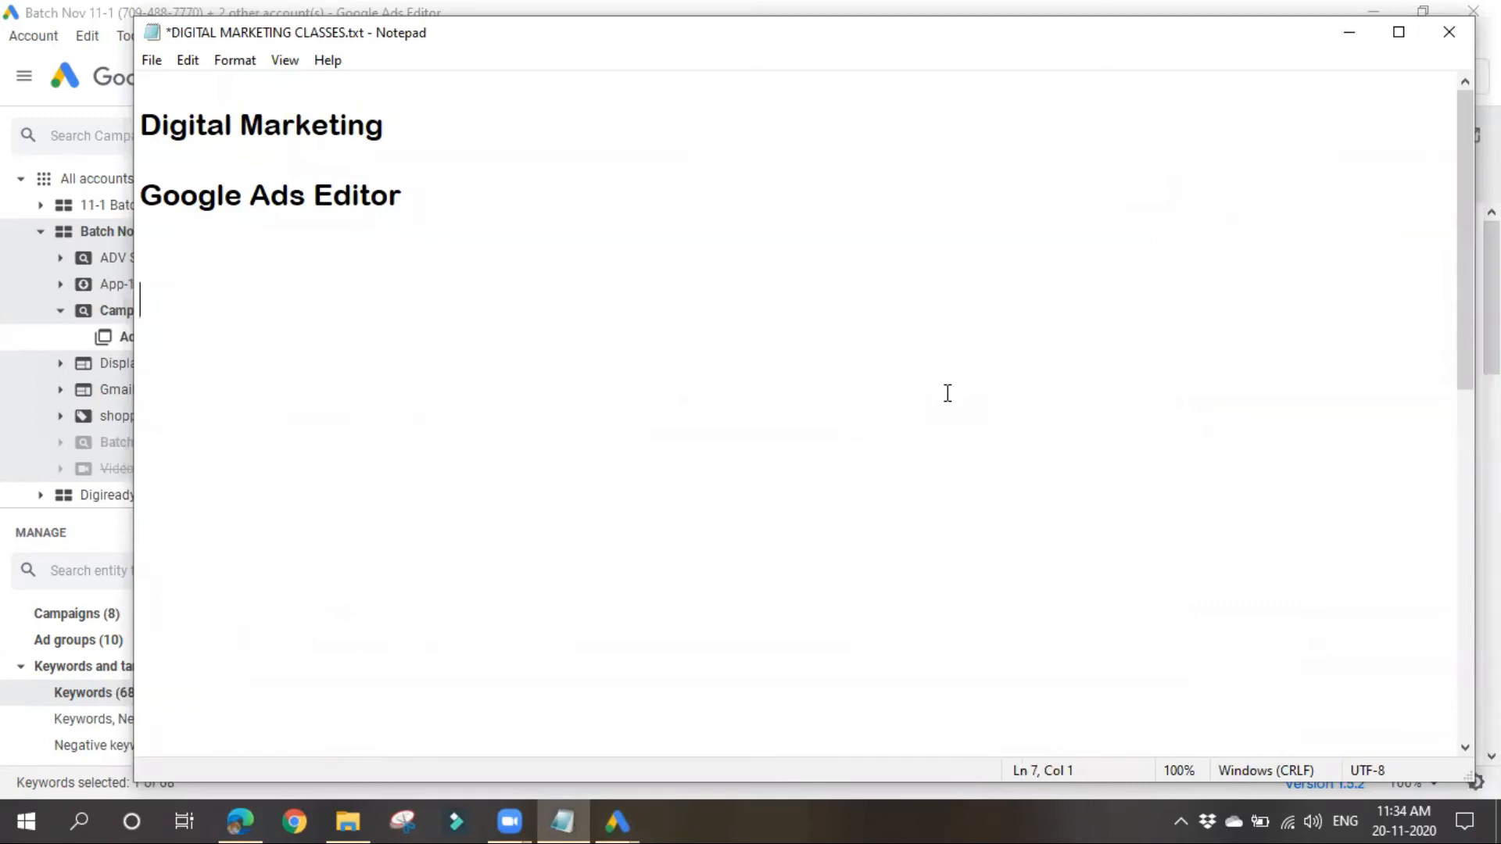
Step: Add the heading "accounts" with the entries "a" and "b" on separate lines below it
{"action": "type", "text": "accounts"}
{"action": "key", "text": "Return"}
{"action": "key", "text": "Return"}
{"action": "type", "text": "a"}
{"action": "key", "text": "Return"}
{"action": "key", "text": "Return"}
{"action": "key", "text": "Return"}
{"action": "type", "text": "b"}
Step: Extend the account a line with "-- camp a" and the account b line with "--"
{"action": "left_click", "coordinate": [286, 379]}
{"action": "type", "text": "-- "}
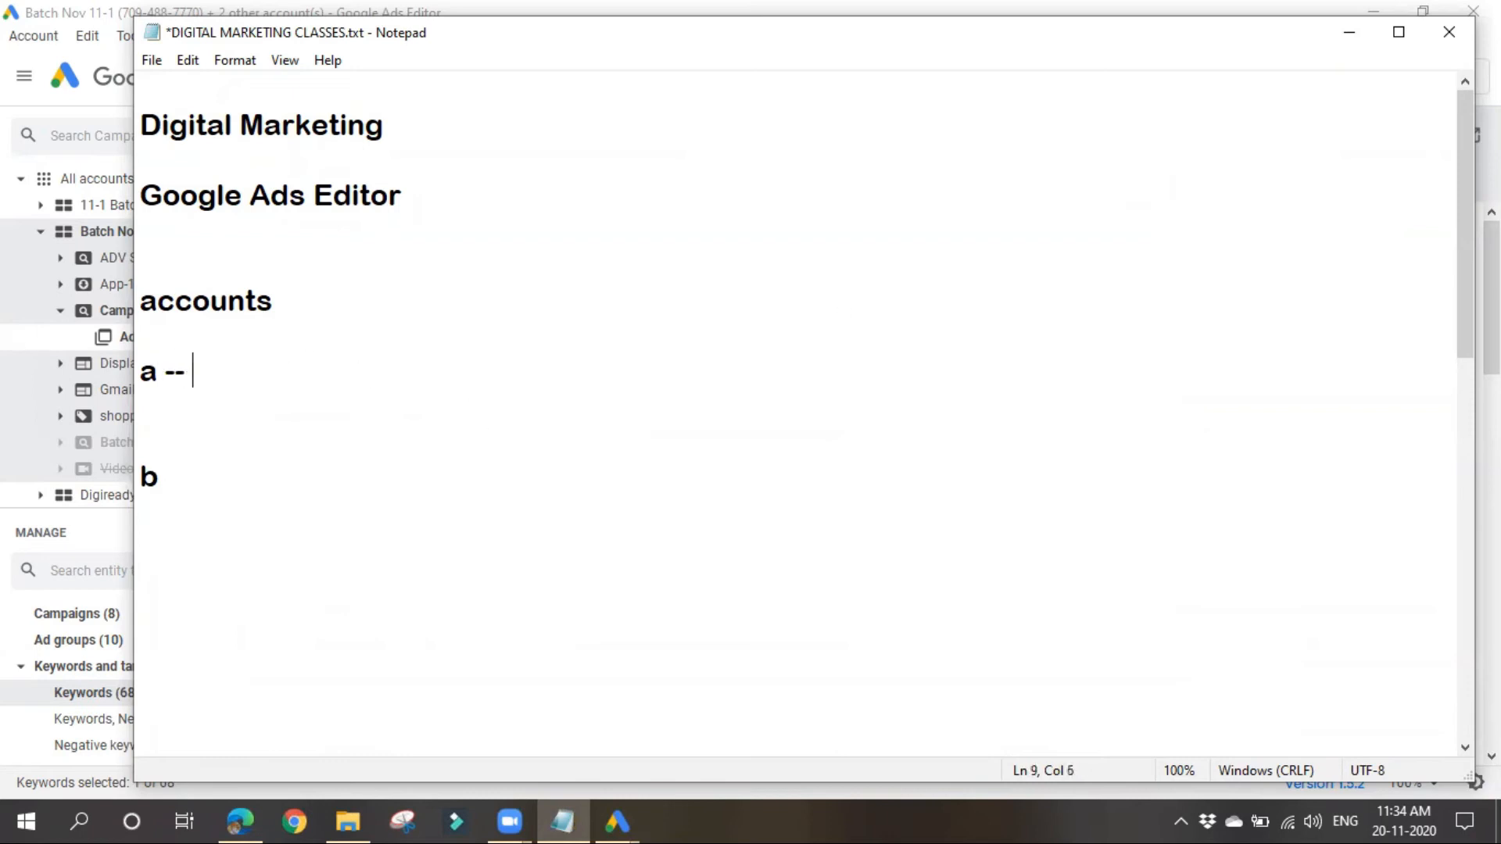
{"action": "type", "text": "camp a"}
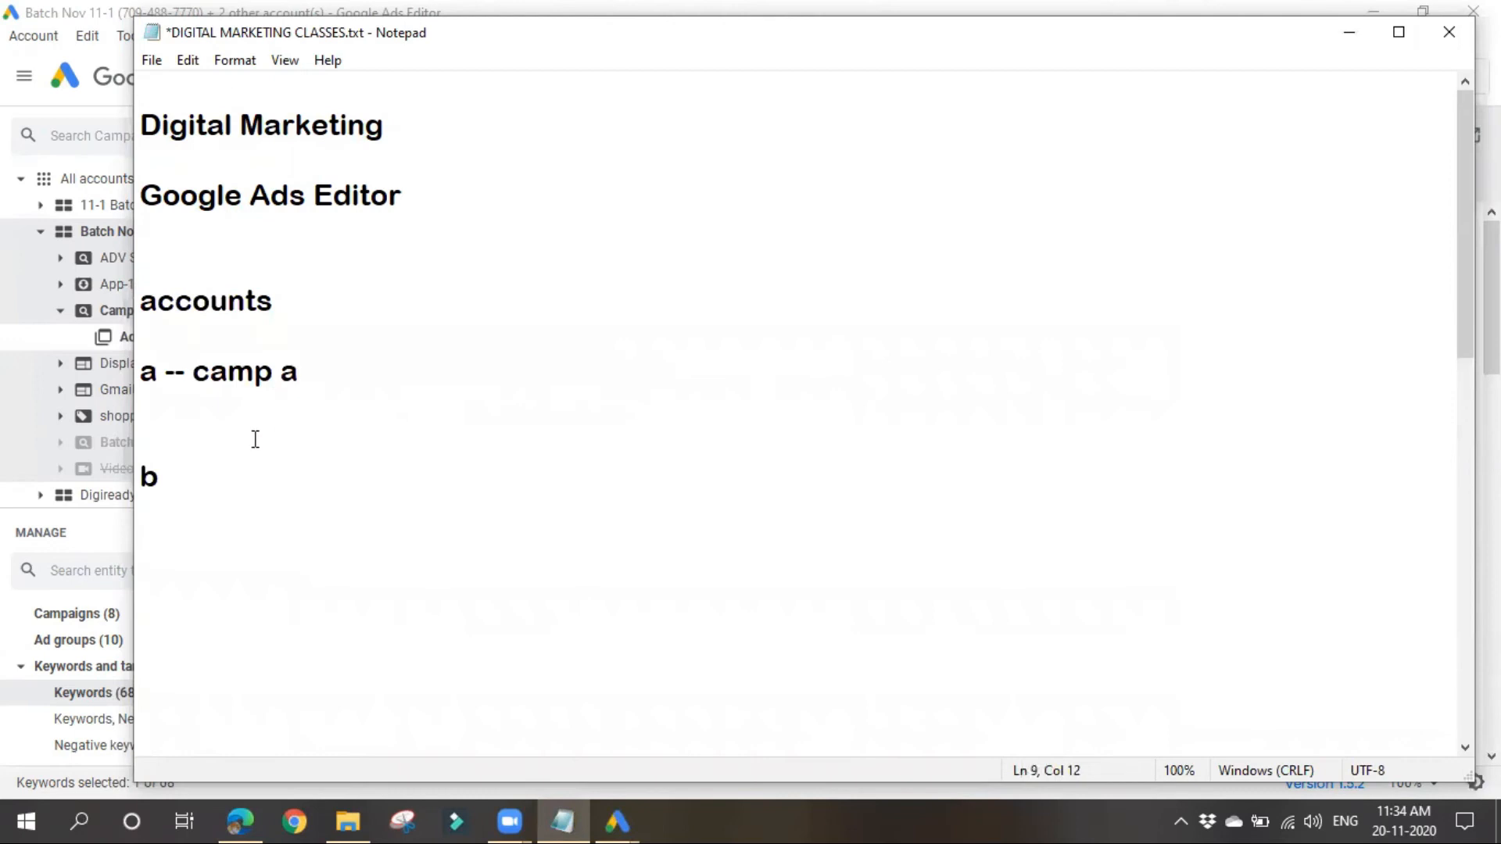
{"action": "left_click", "coordinate": [229, 474]}
{"action": "type", "text": "--"}
Step: Highlight "camp a" in the account a line, and switch to the Google Ads Search Keywords page in the browser
{"action": "left_click", "coordinate": [193, 369]}
{"action": "left_click_drag", "start_coordinate": [193, 369], "coordinate": [385, 378]}
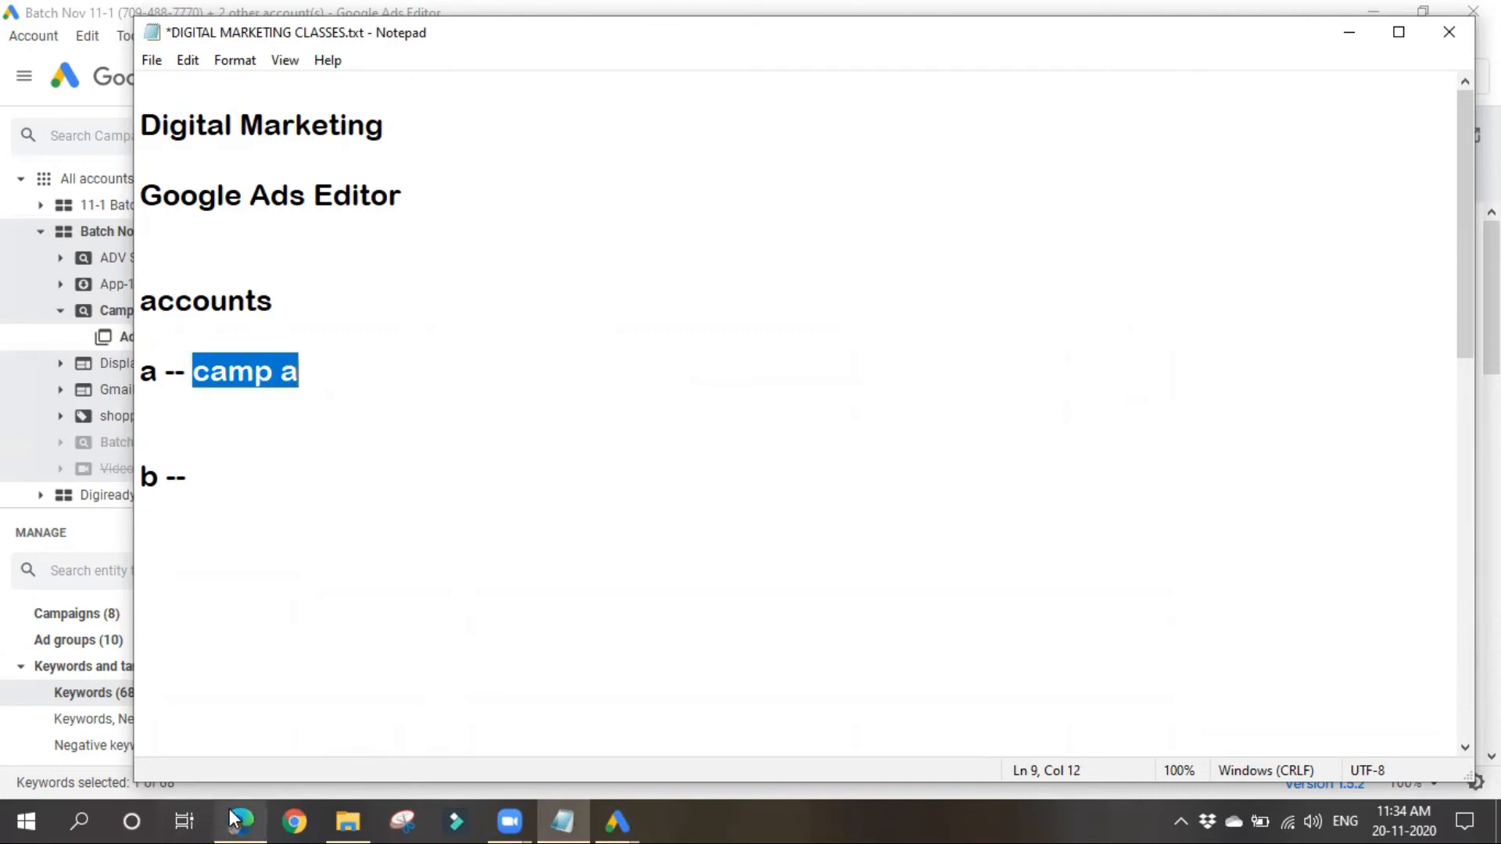
{"action": "mouse_move", "coordinate": [244, 791]}
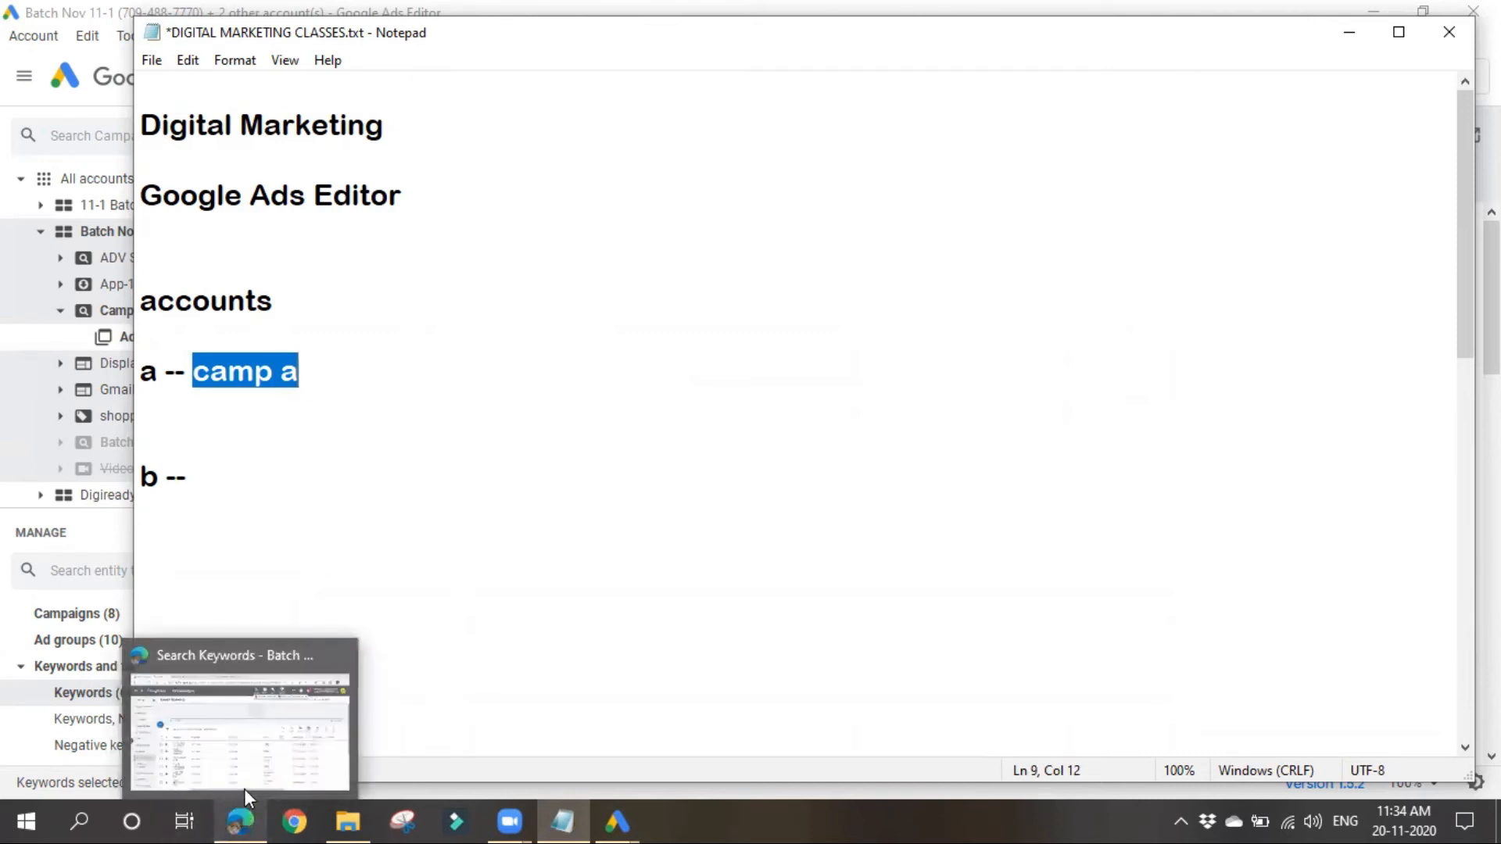
{"action": "left_click", "coordinate": [194, 370]}
{"action": "left_click_drag", "start_coordinate": [194, 370], "coordinate": [312, 372]}
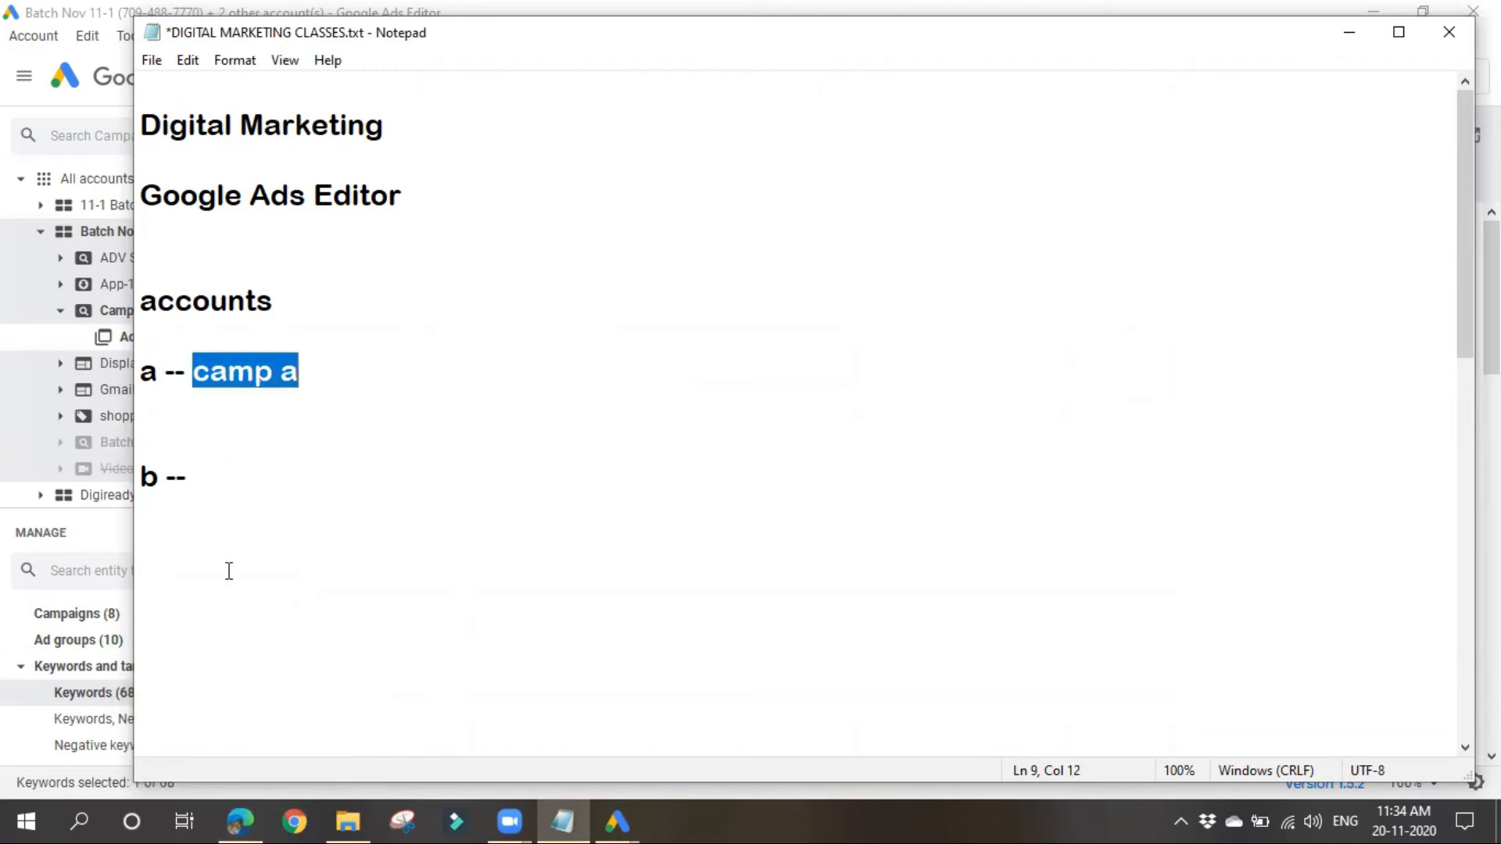
{"action": "left_click", "coordinate": [221, 810]}
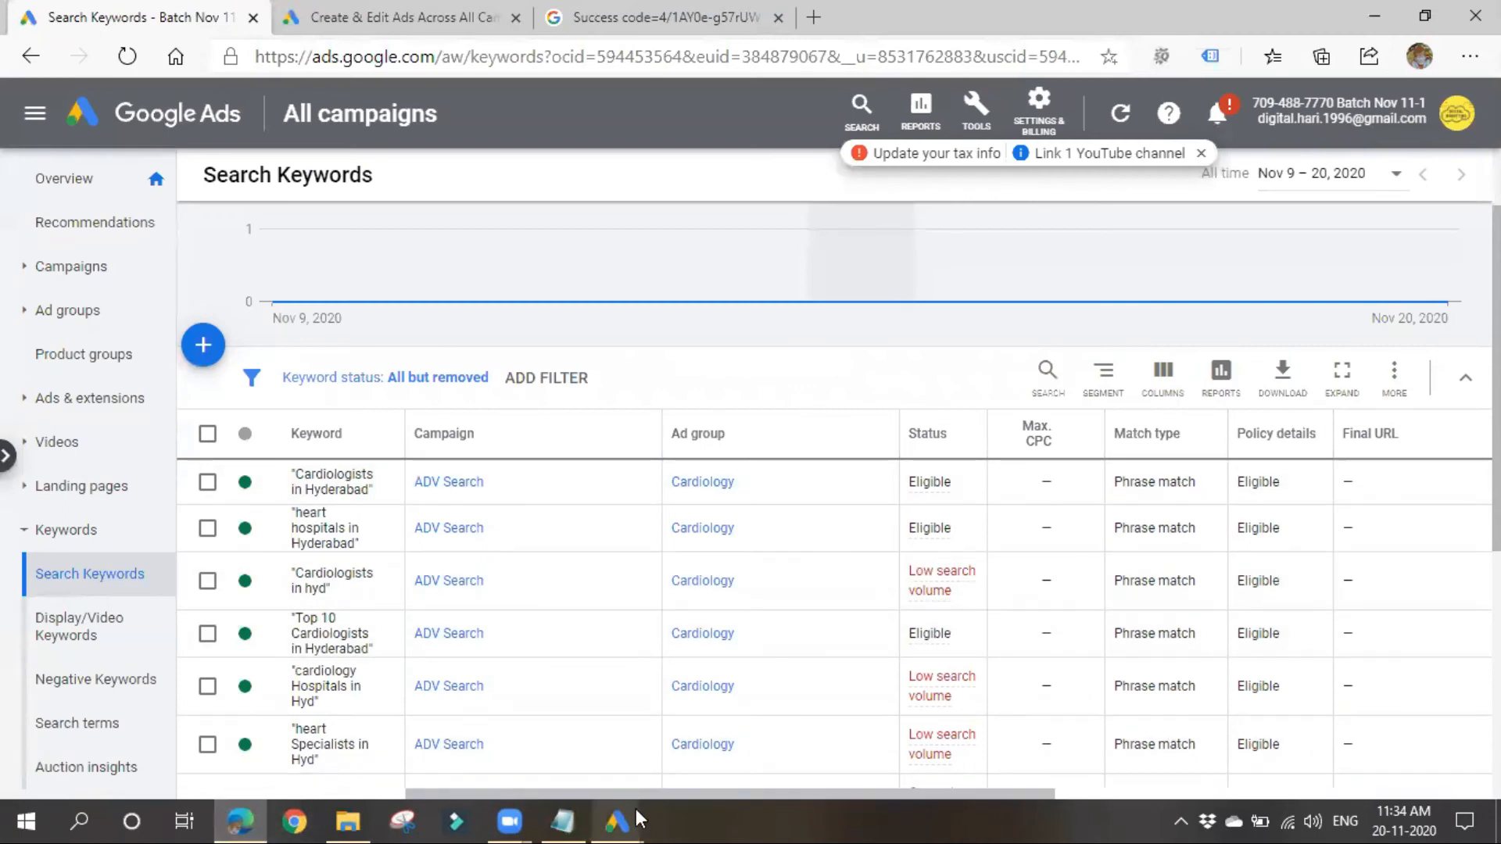
Step: Switch to Google Ads Editor and collapse the account tree so that only the account names are listed
{"action": "mouse_move", "coordinate": [636, 808]}
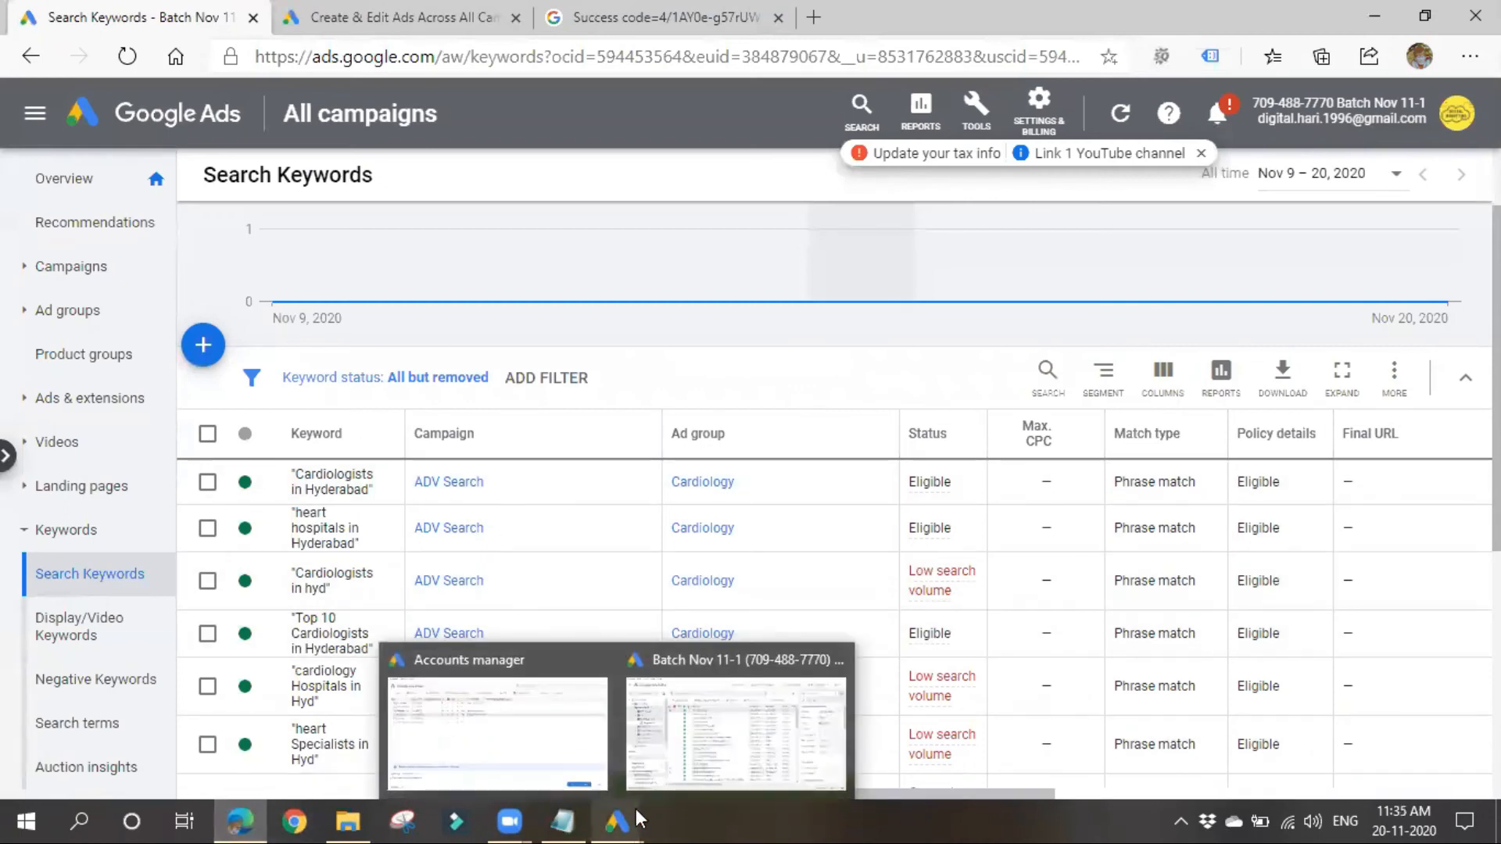
{"action": "left_click", "coordinate": [728, 744]}
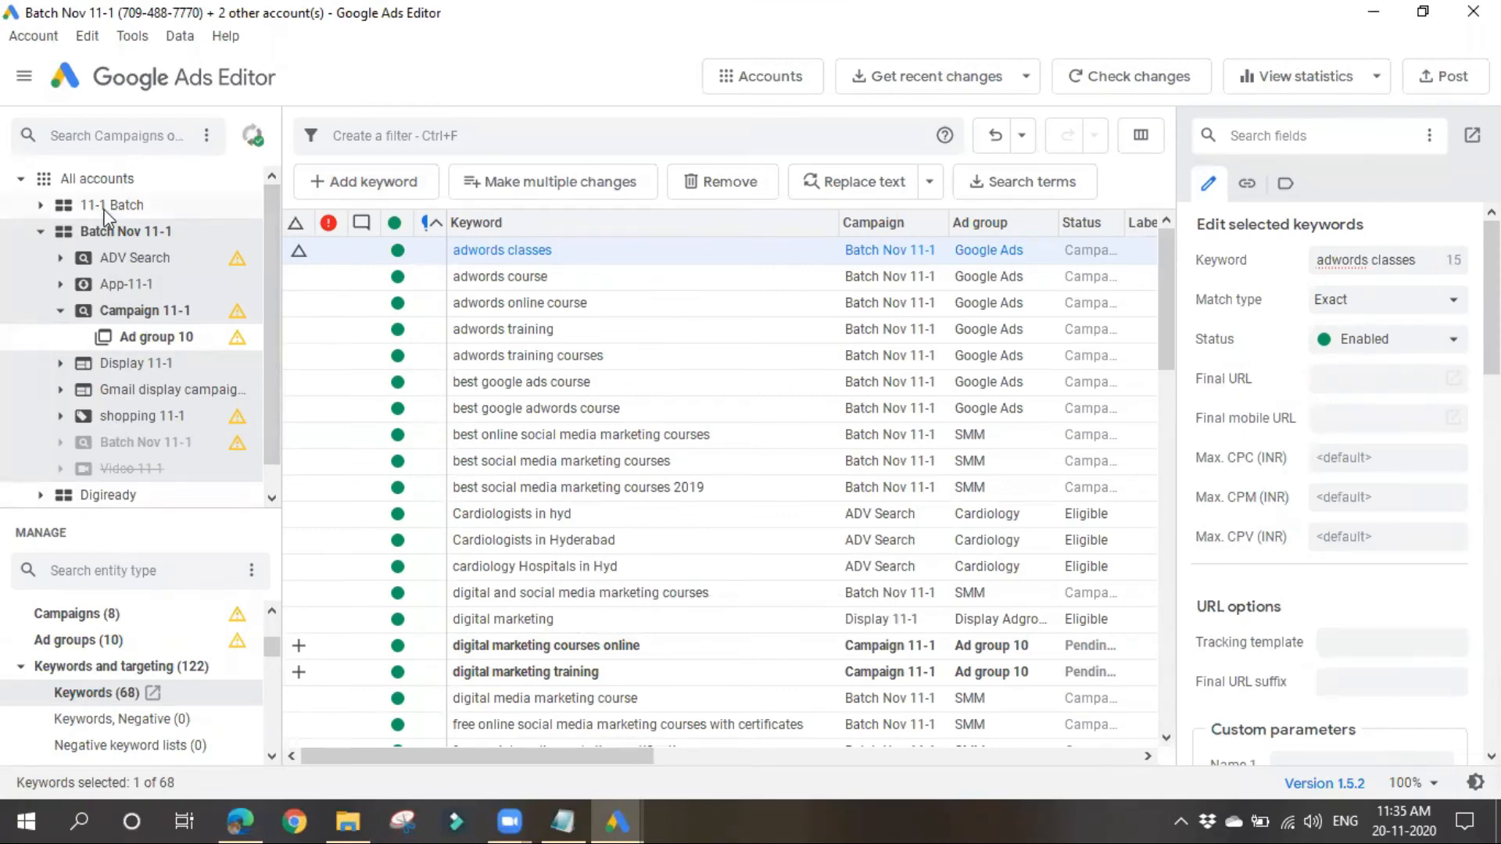
{"action": "left_click", "coordinate": [22, 178]}
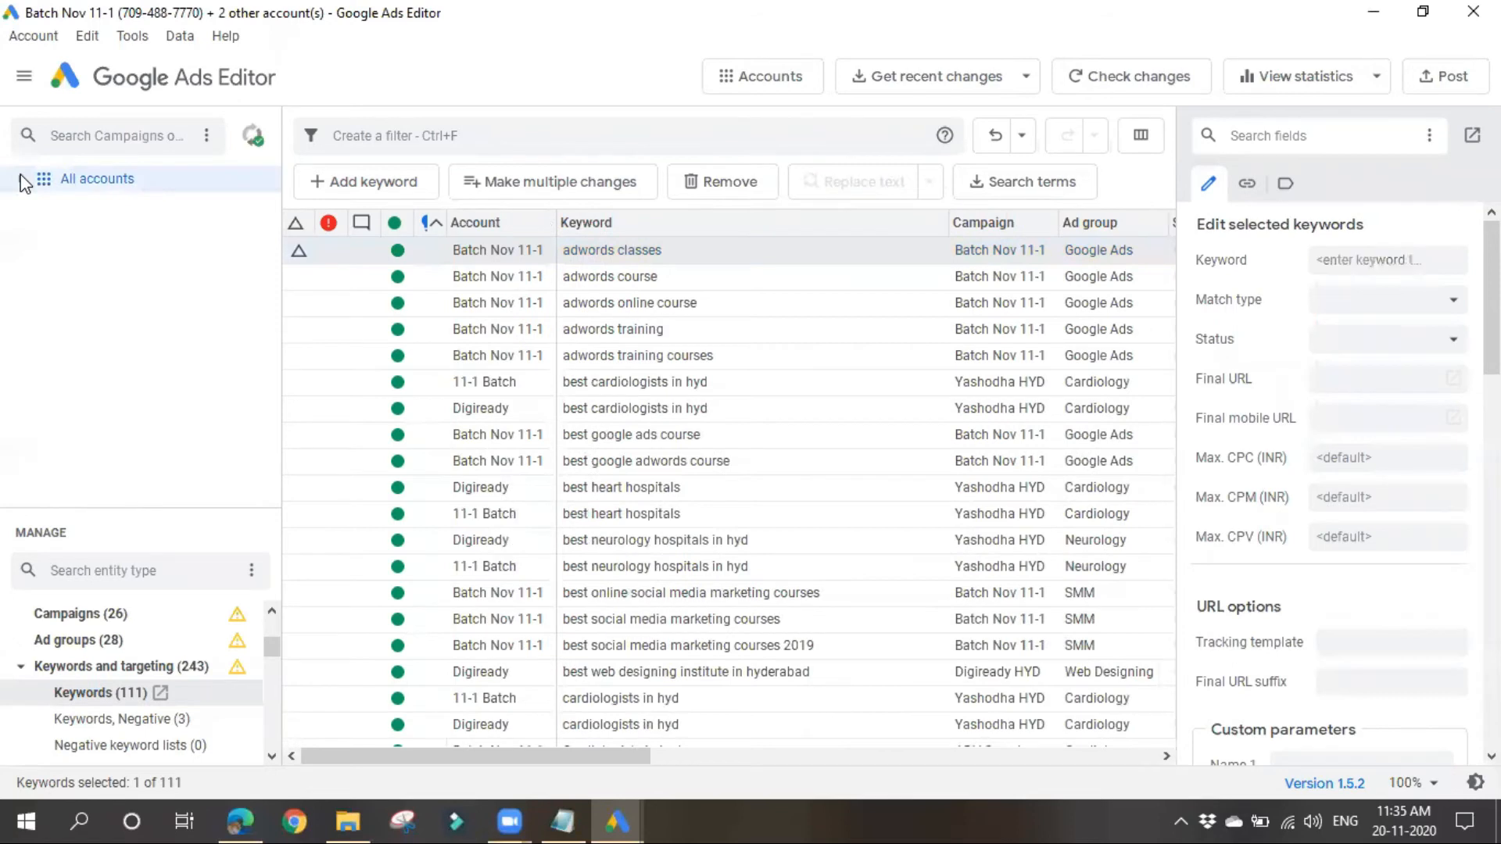
{"action": "left_click", "coordinate": [22, 180]}
{"action": "left_click", "coordinate": [40, 232]}
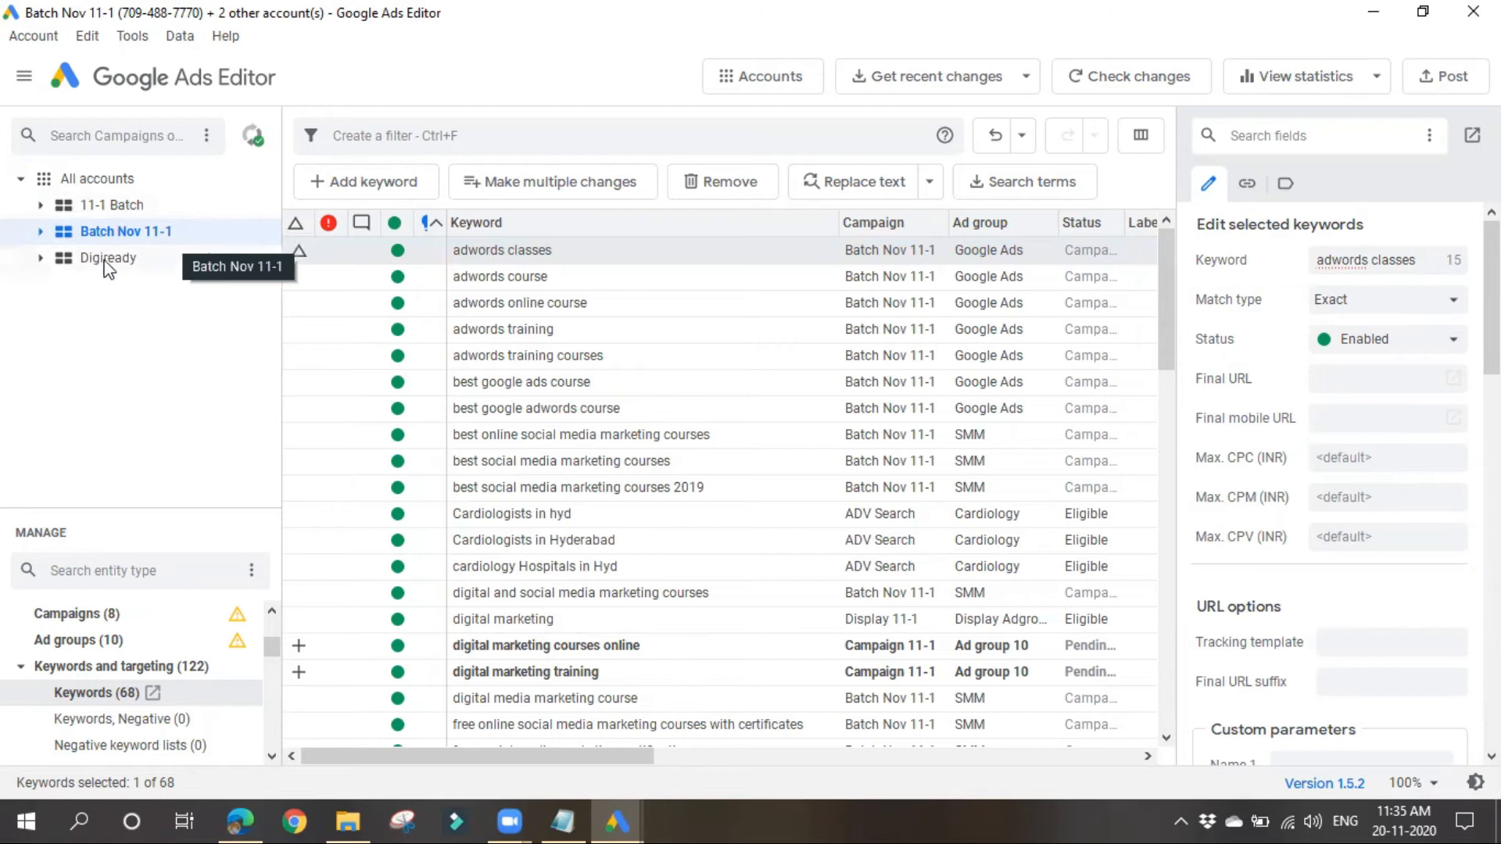
Step: Expand the Digiready account, look through its campaigns and collapse it again
{"action": "left_click", "coordinate": [36, 261]}
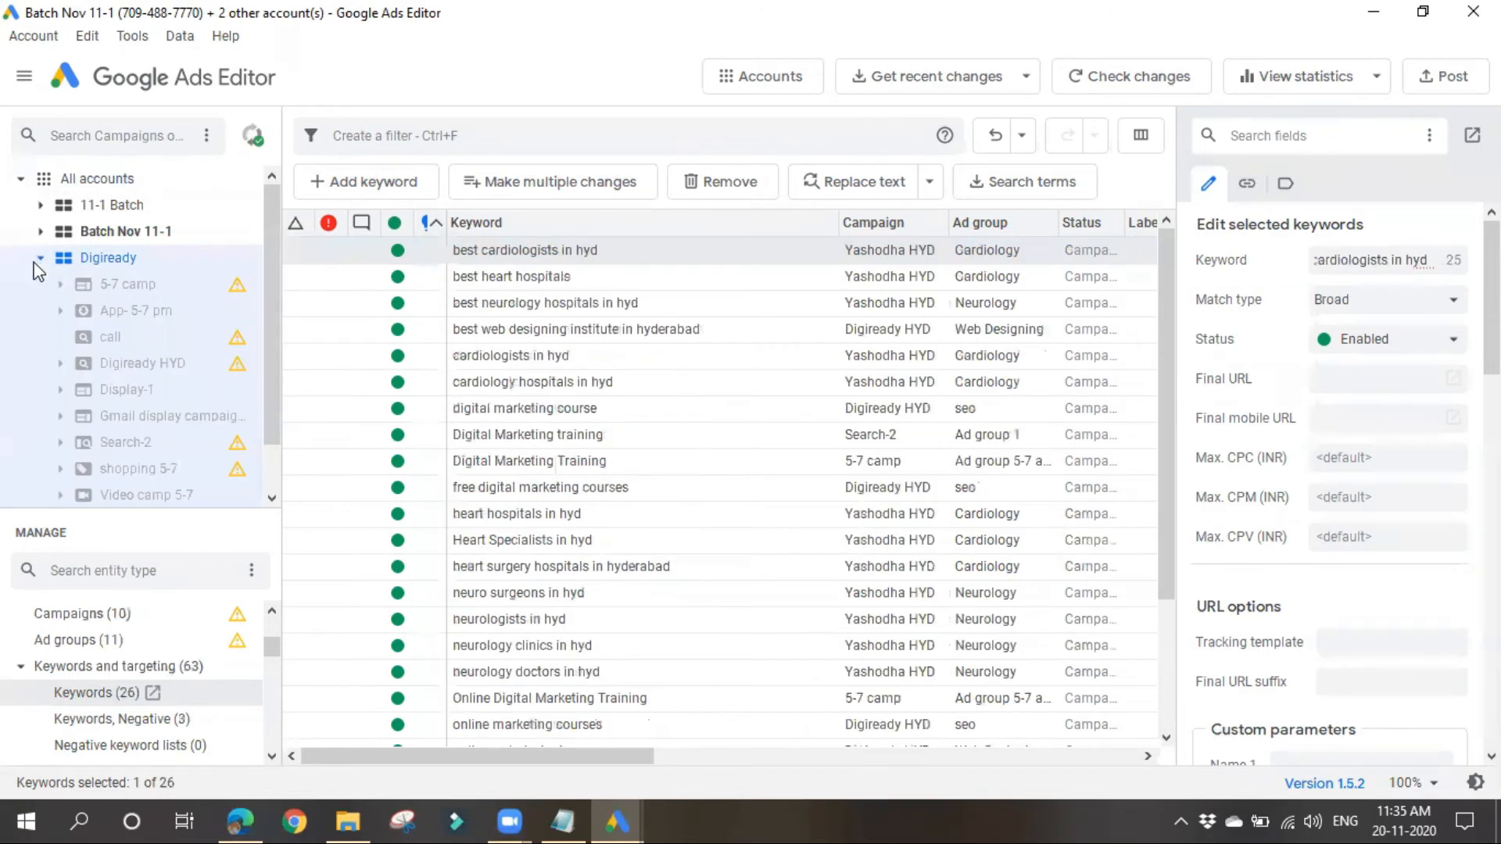
{"action": "scroll", "coordinate": [141, 391], "scroll_direction": "down", "scroll_amount": 1}
{"action": "left_click", "coordinate": [125, 442]}
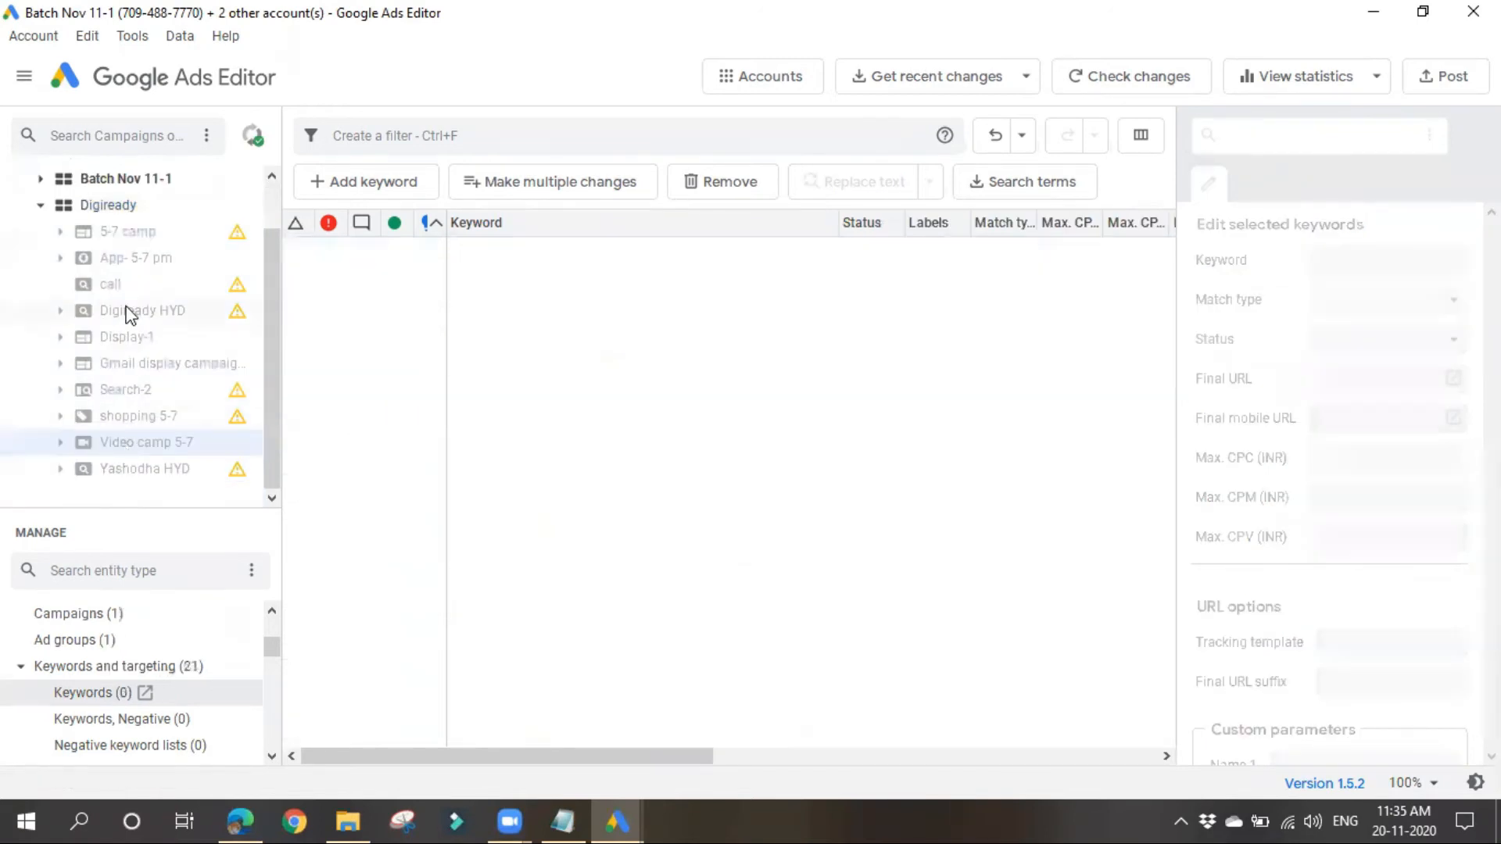
{"action": "left_click", "coordinate": [127, 265]}
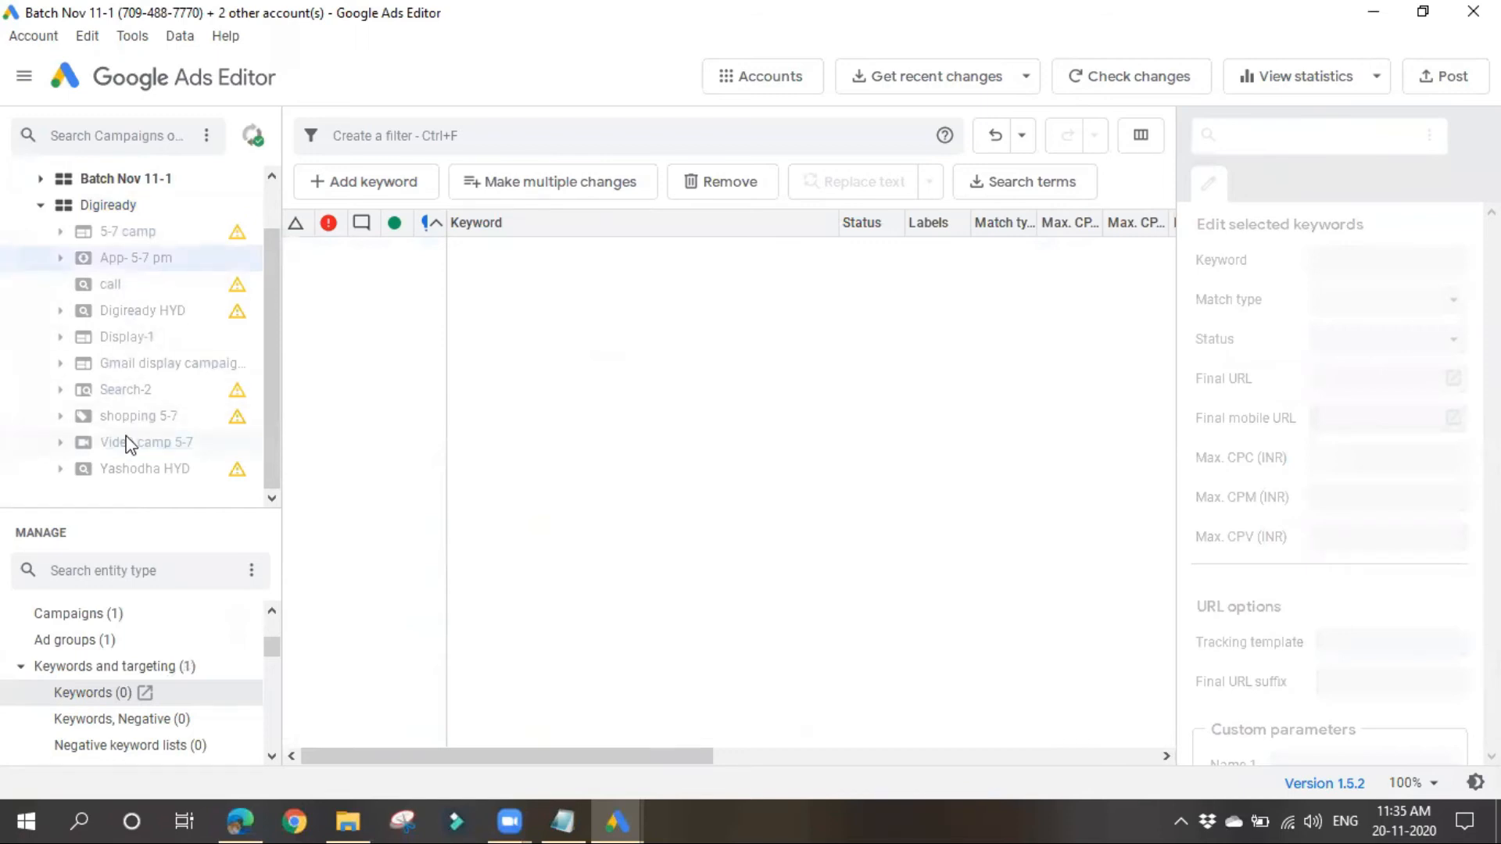
{"action": "scroll", "coordinate": [108, 405], "scroll_direction": "up", "scroll_amount": 1}
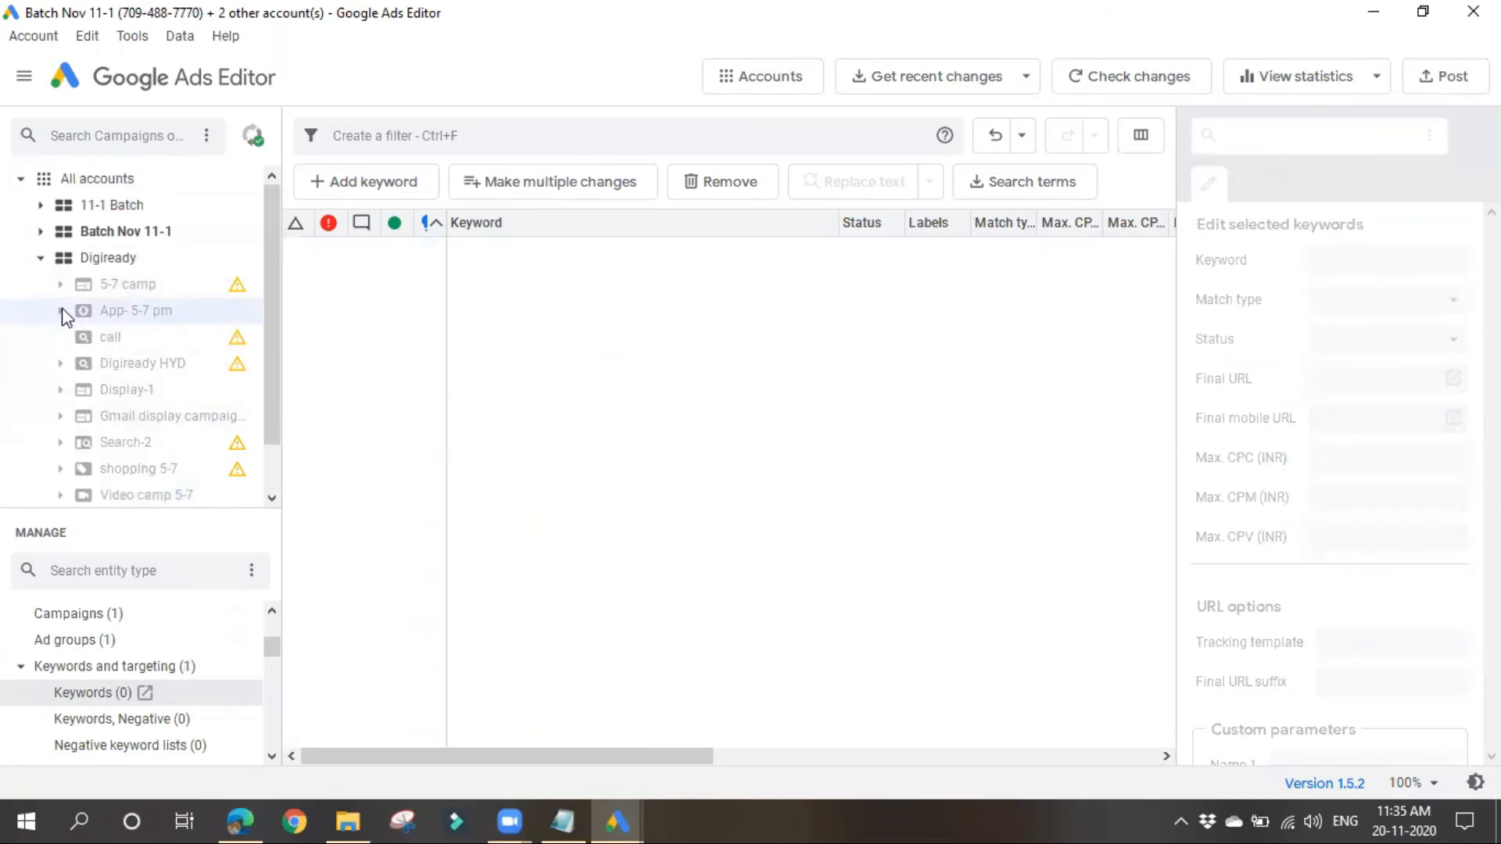
{"action": "left_click", "coordinate": [41, 259]}
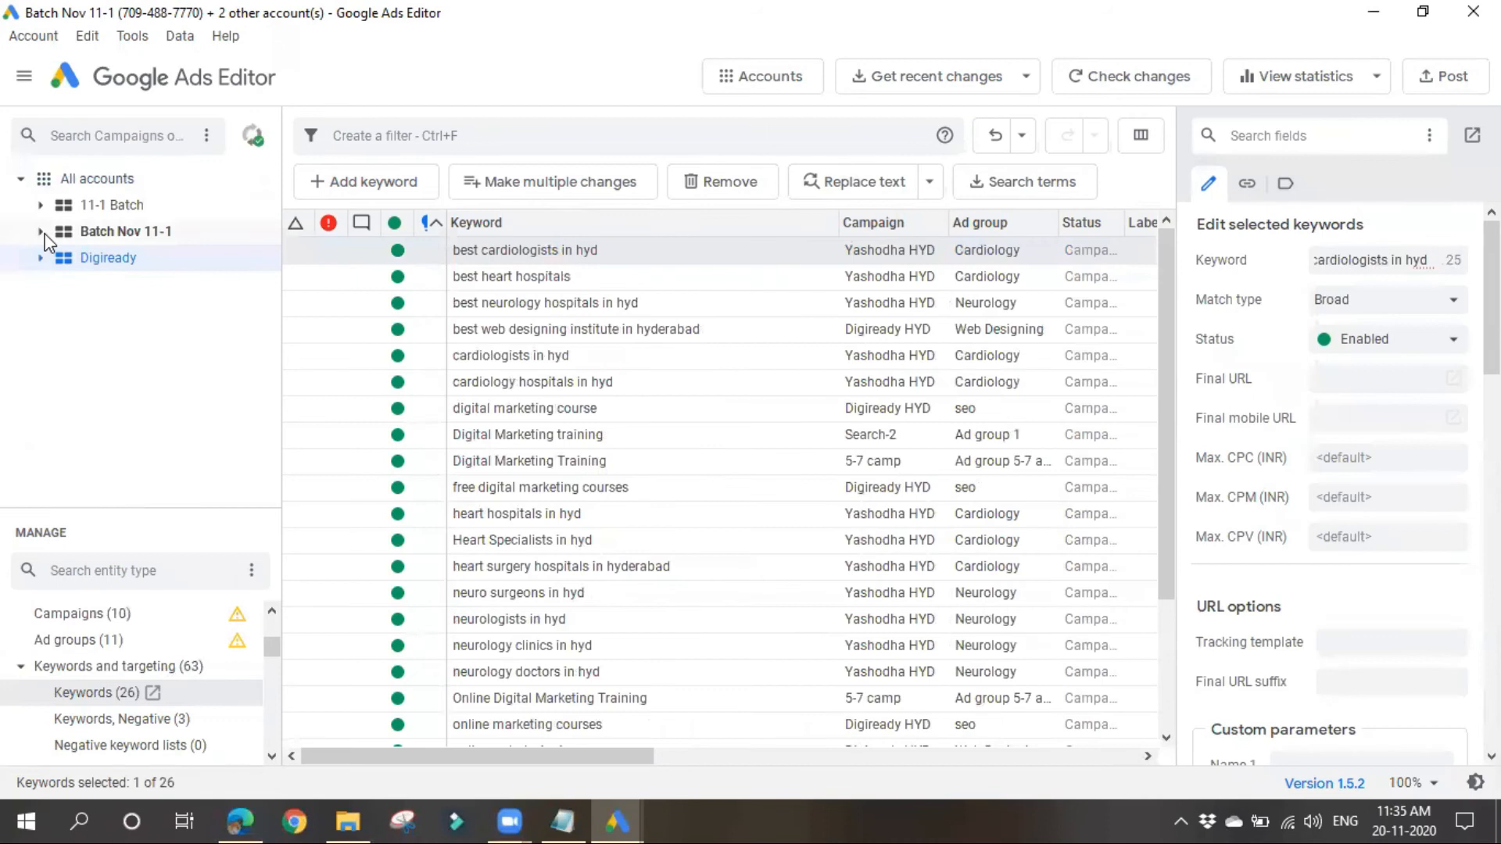
Step: Expand the Batch Nov 11-1 and 11-1 Batch accounts and compare their campaigns
{"action": "left_click", "coordinate": [41, 233]}
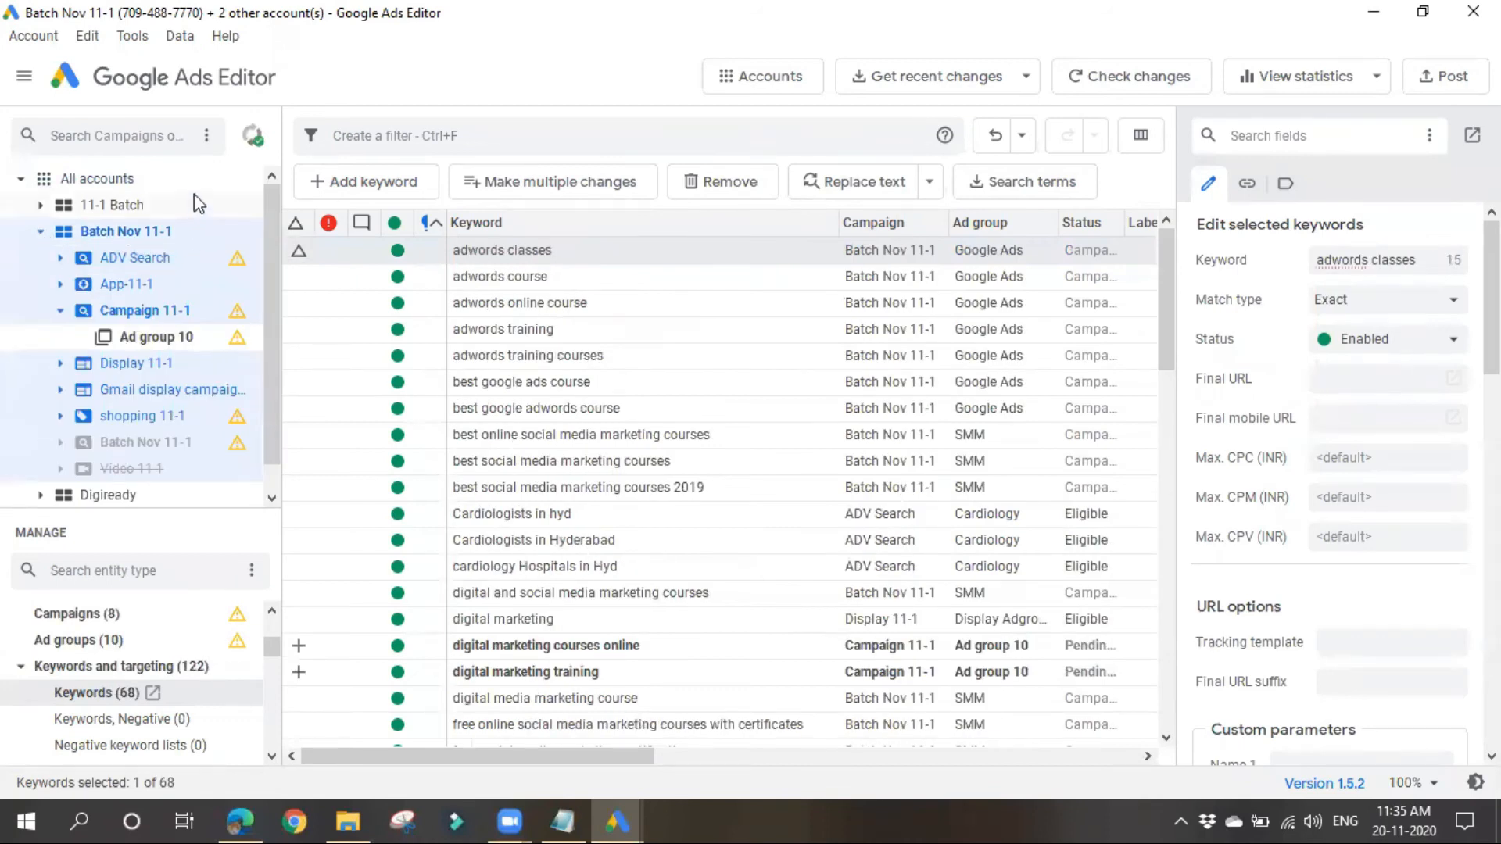
{"action": "left_click", "coordinate": [42, 208]}
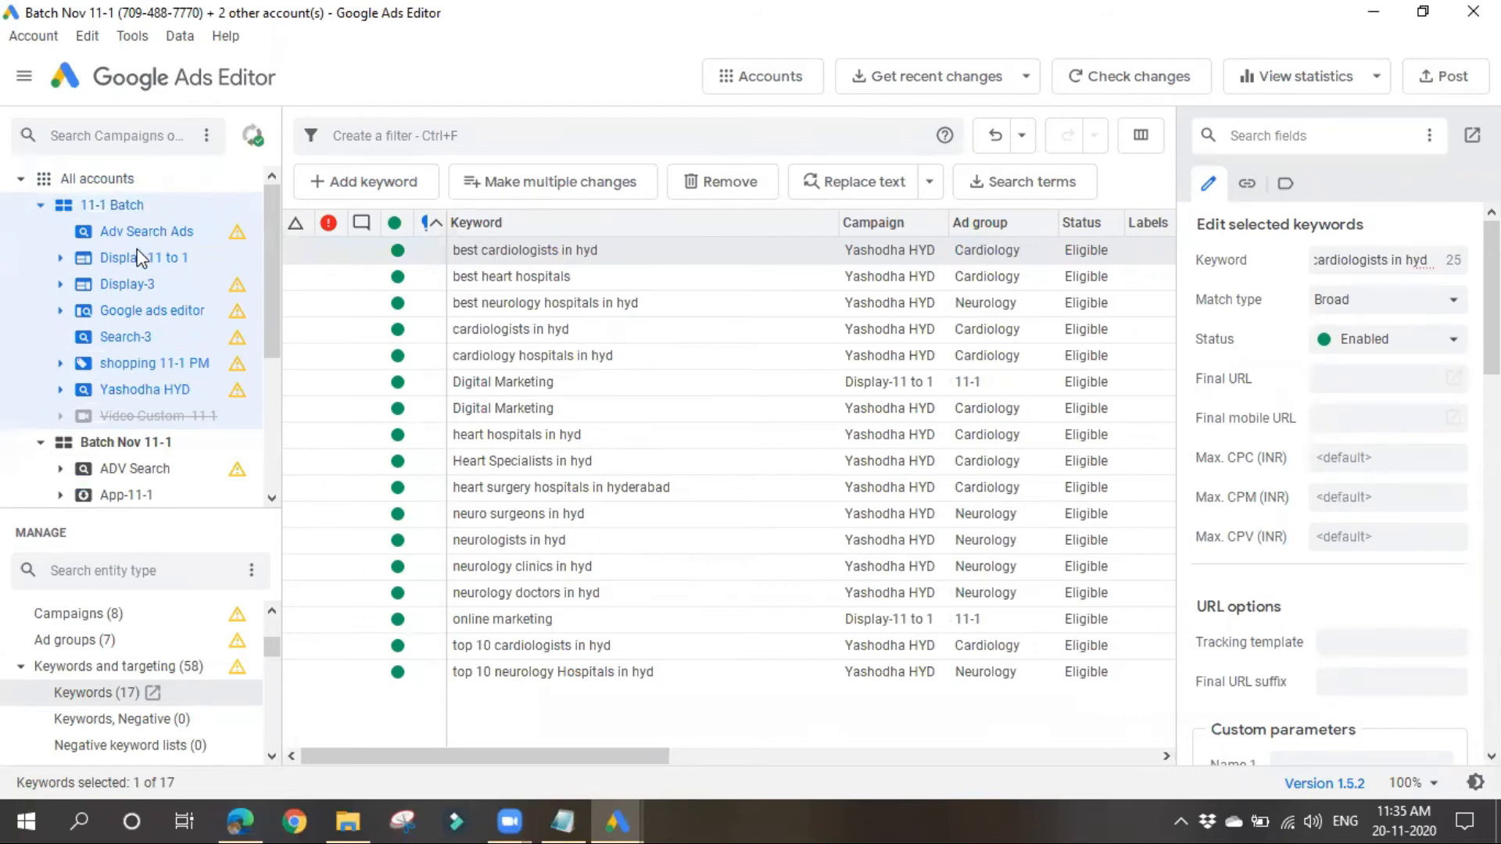
{"action": "scroll", "coordinate": [184, 469], "scroll_direction": "down", "scroll_amount": 2}
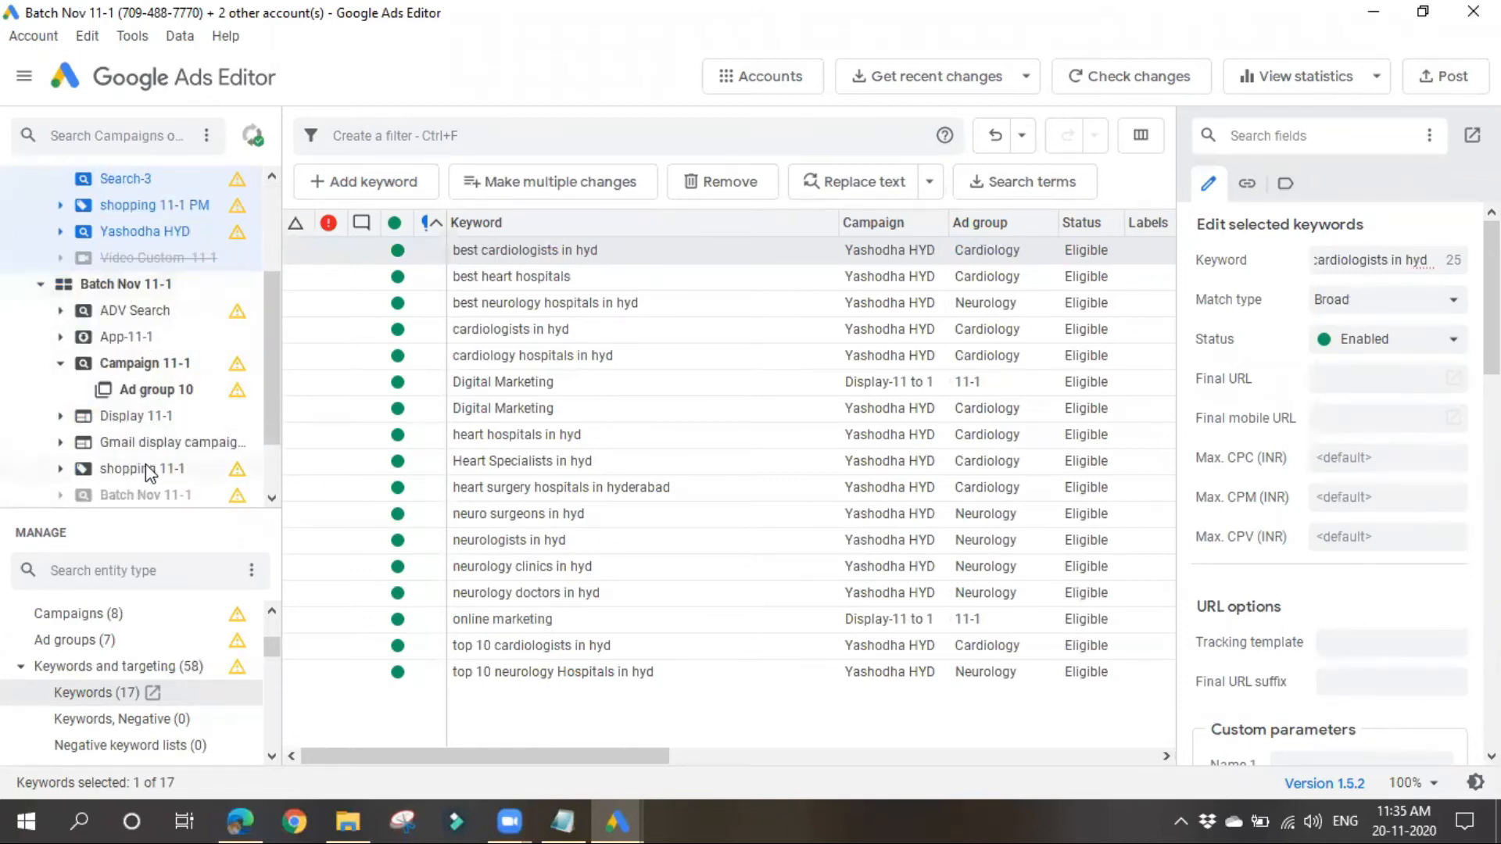
{"action": "scroll", "coordinate": [151, 469], "scroll_direction": "up", "scroll_amount": 1}
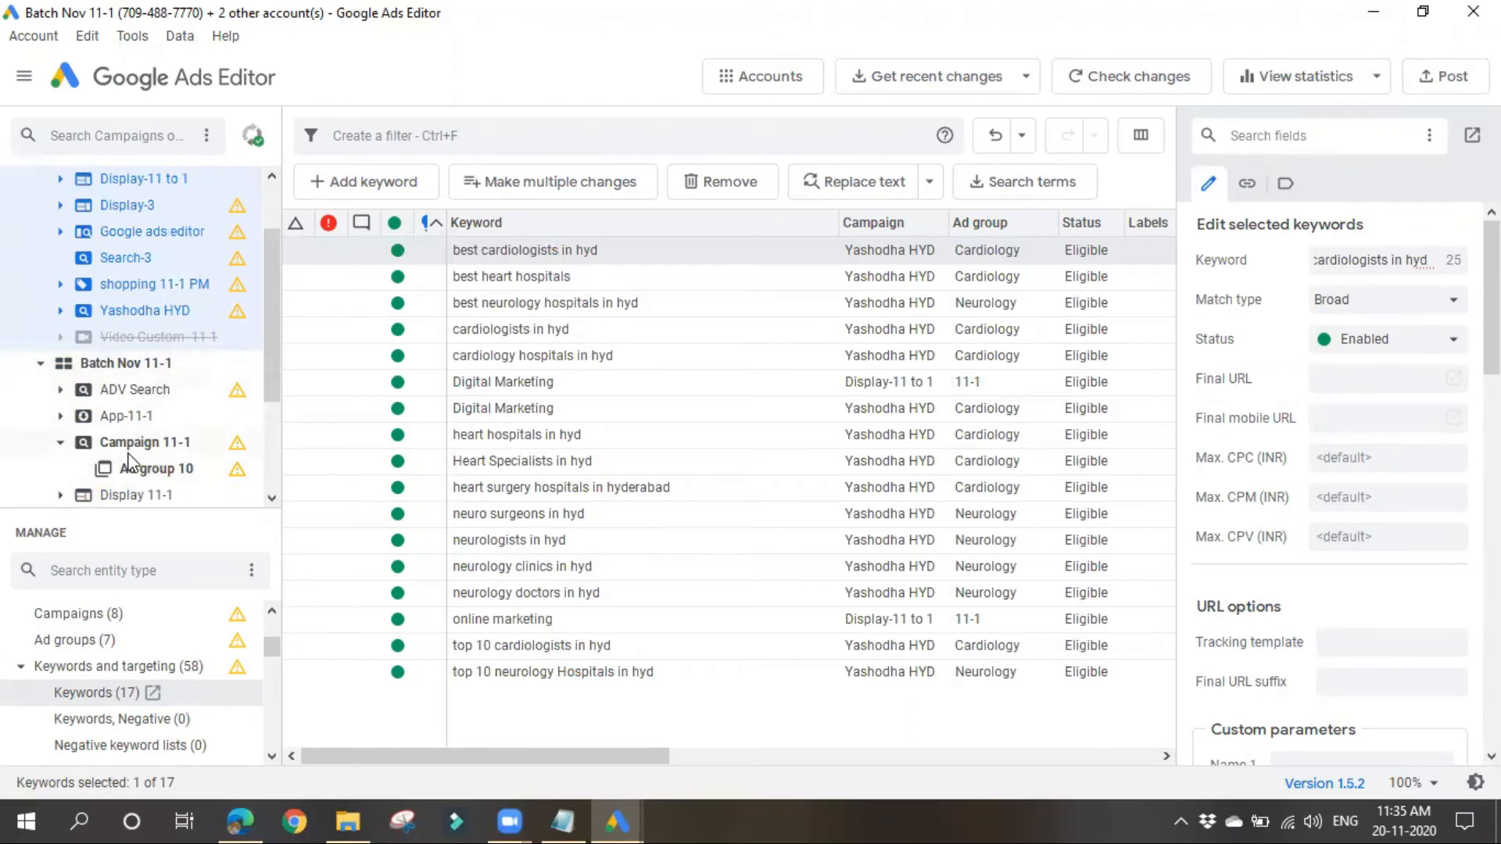
{"action": "scroll", "coordinate": [129, 461], "scroll_direction": "up", "scroll_amount": 1}
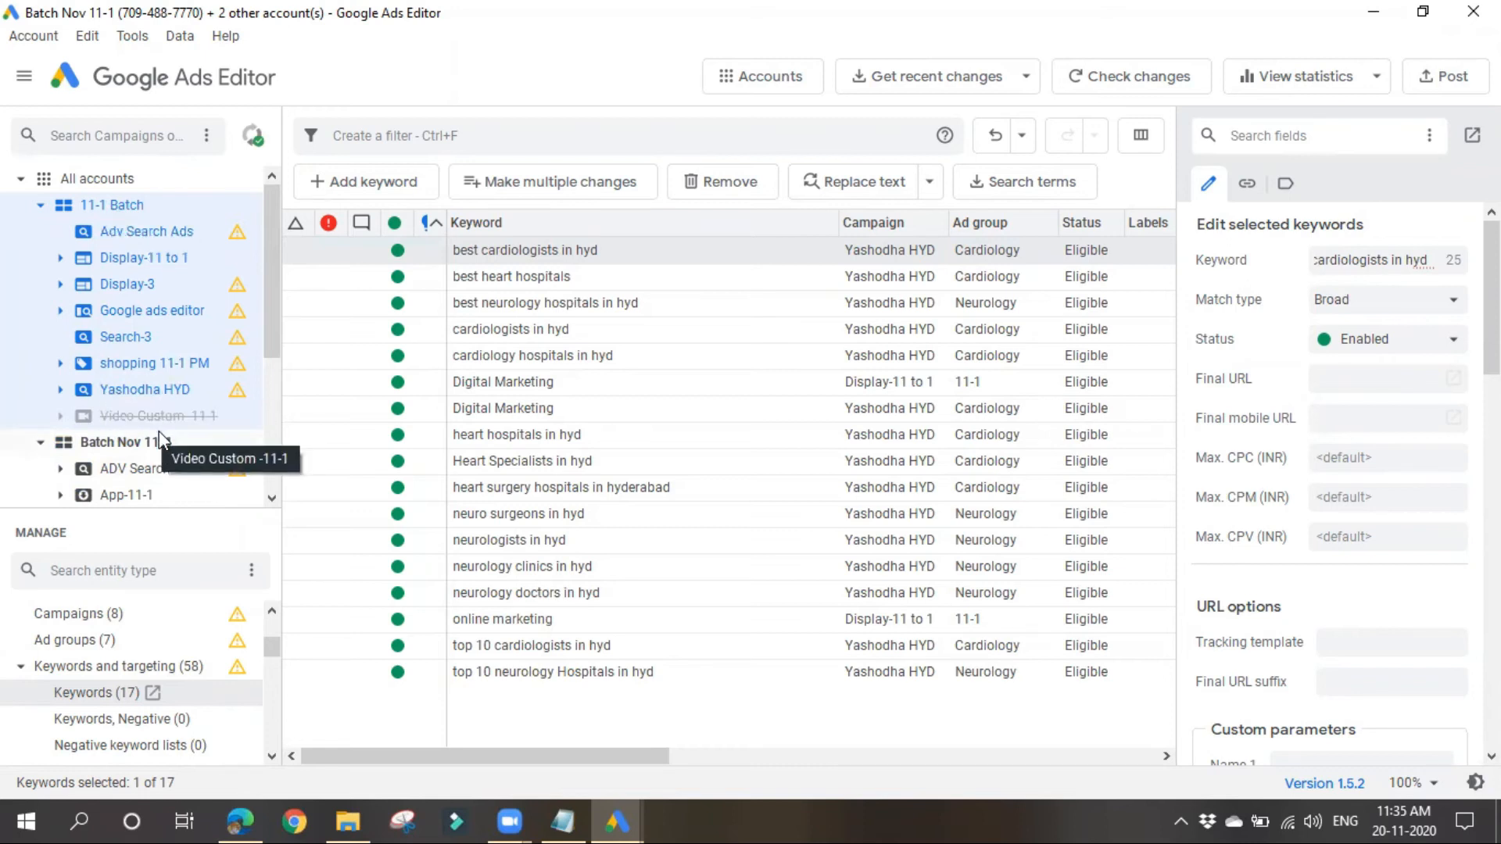
{"action": "scroll", "coordinate": [156, 433], "scroll_direction": "down", "scroll_amount": 2}
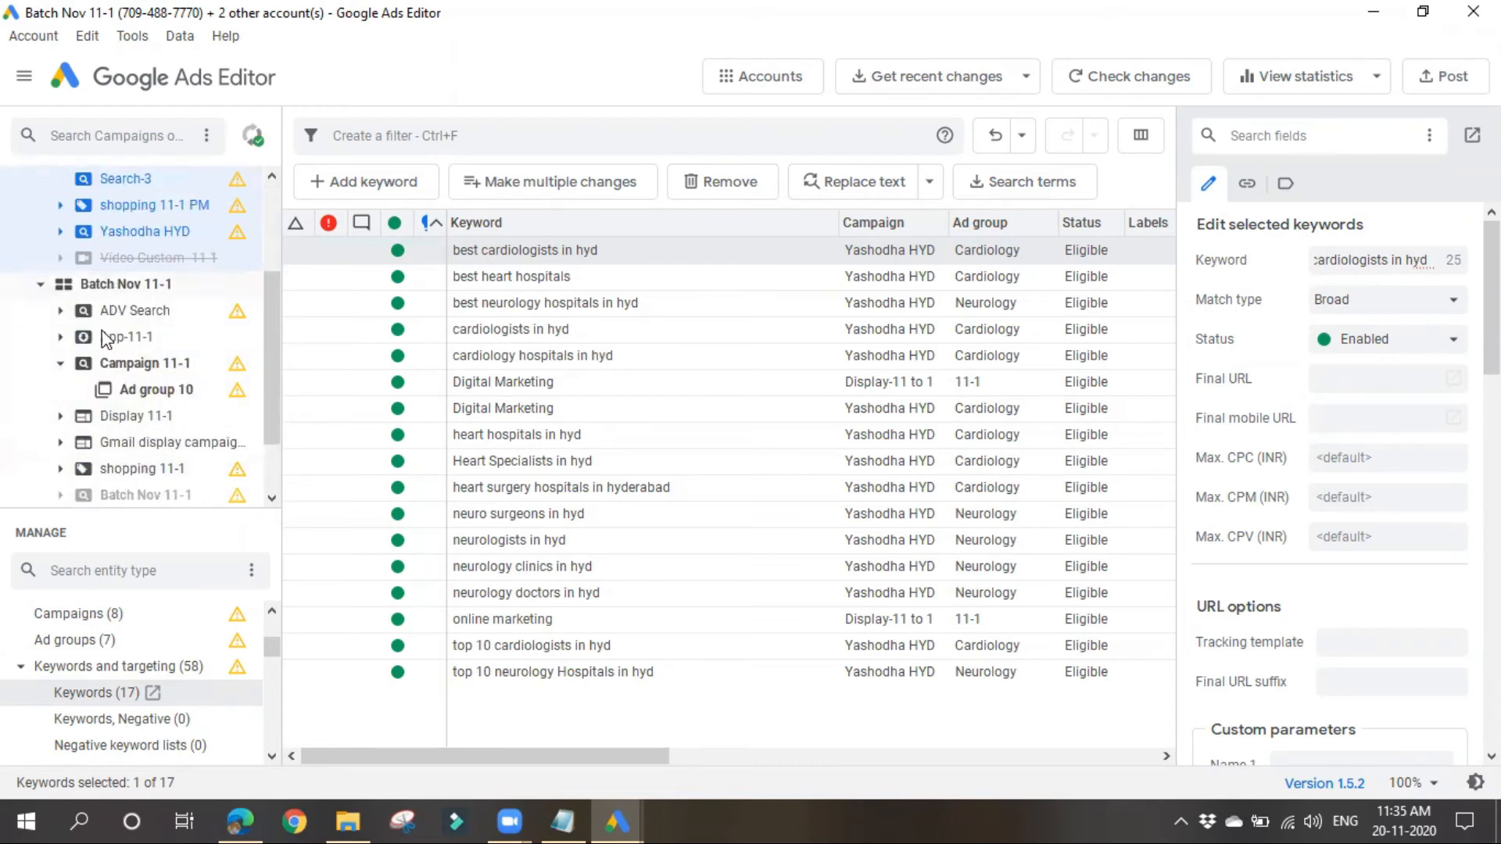
Step: List the campaigns of Batch Nov 11-1 and copy the Yashodha HYD campaign from 11-1 Batch into that account
{"action": "mouse_move", "coordinate": [166, 232]}
{"action": "left_mouse_down"}
{"action": "mouse_move", "coordinate": [290, 269]}
{"action": "mouse_move", "coordinate": [151, 295]}
{"action": "mouse_move", "coordinate": [154, 237]}
{"action": "mouse_move", "coordinate": [167, 305]}
{"action": "mouse_move", "coordinate": [156, 232]}
{"action": "left_mouse_up"}
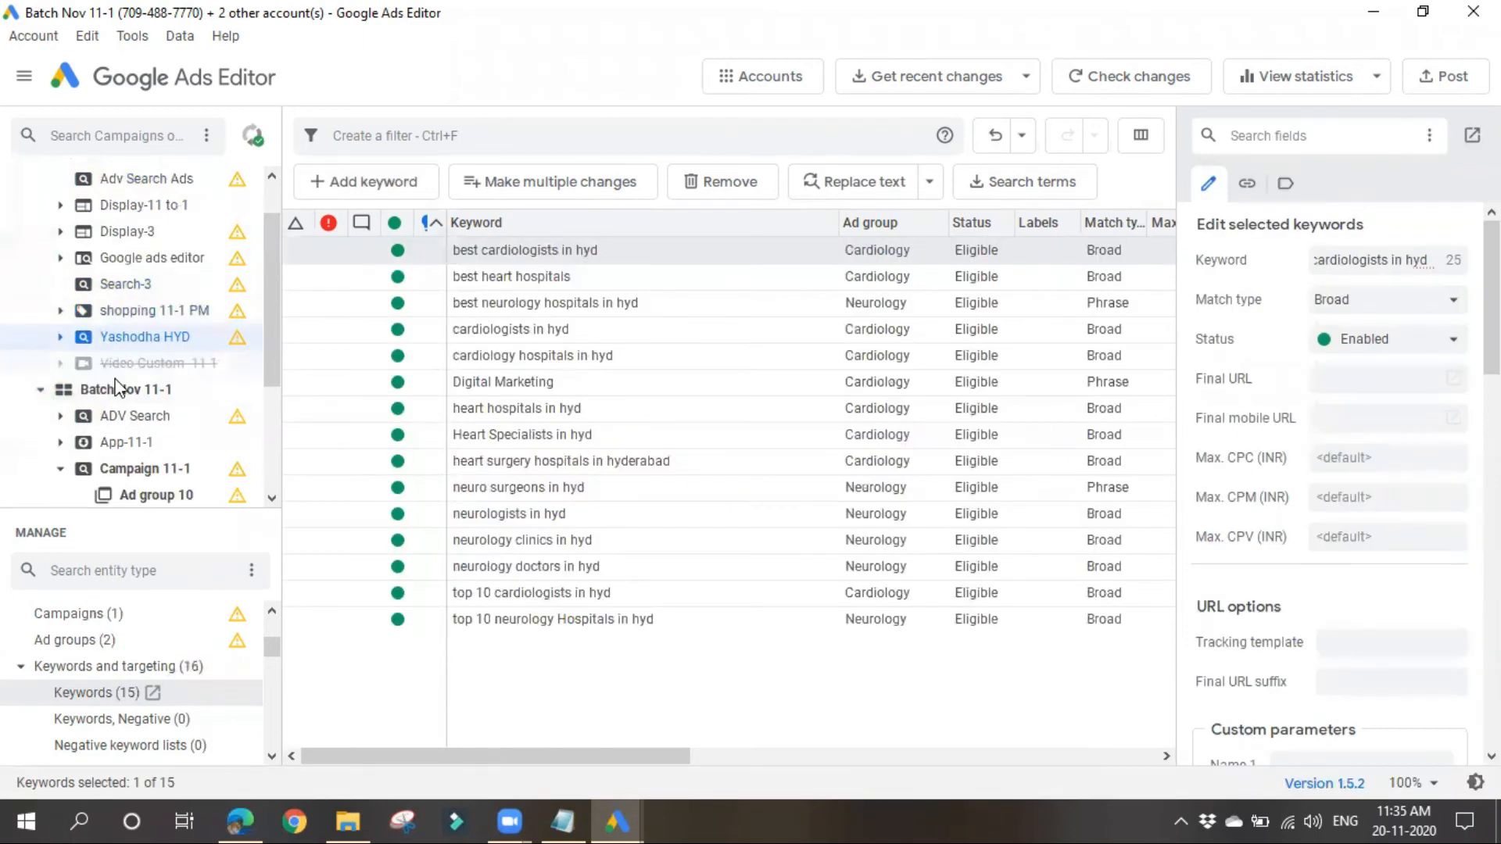
{"action": "left_click", "coordinate": [116, 389]}
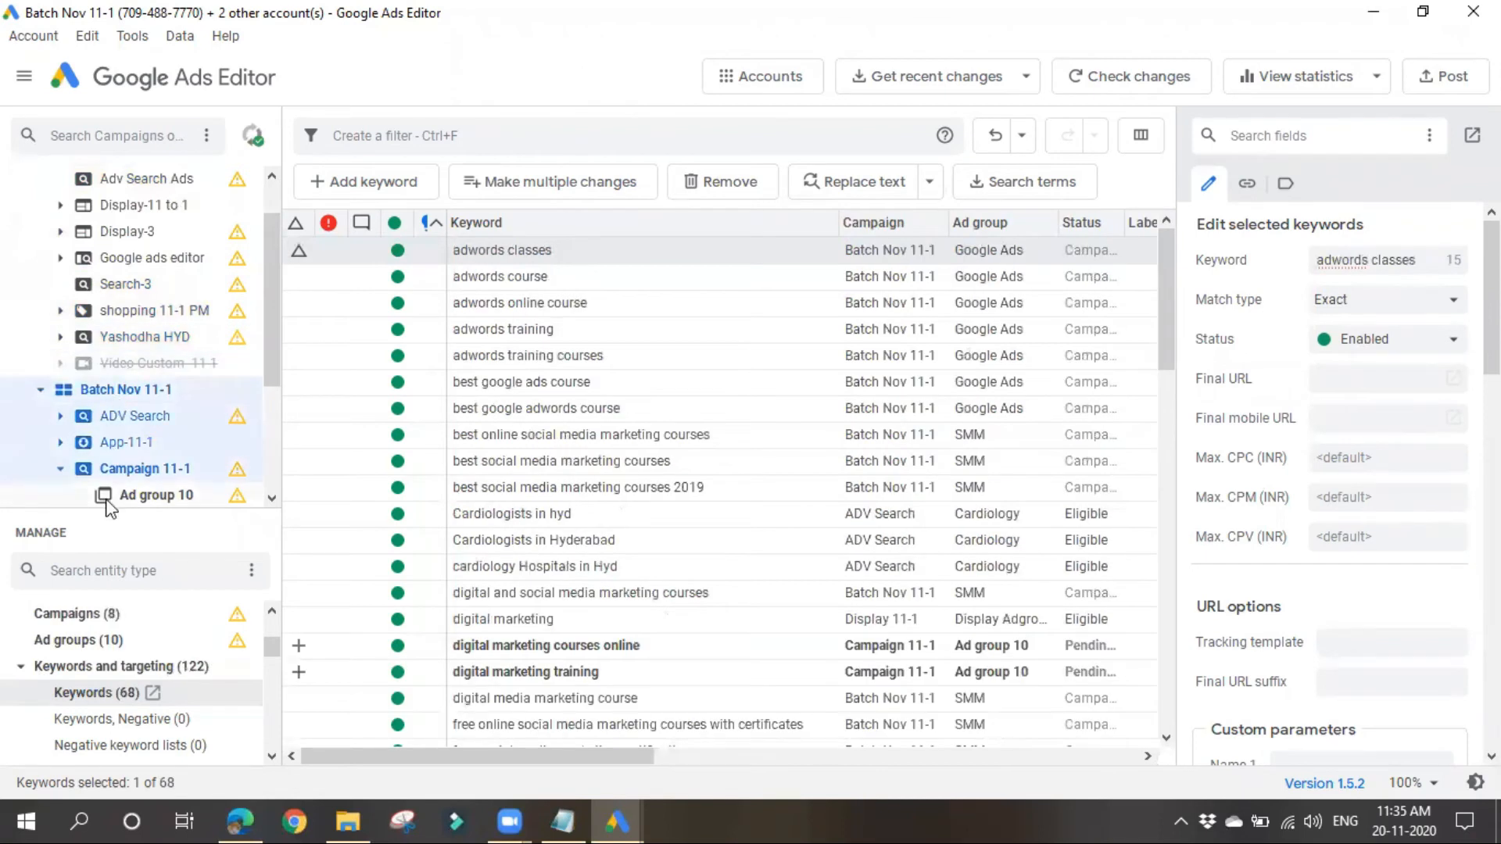
{"action": "left_click", "coordinate": [70, 618]}
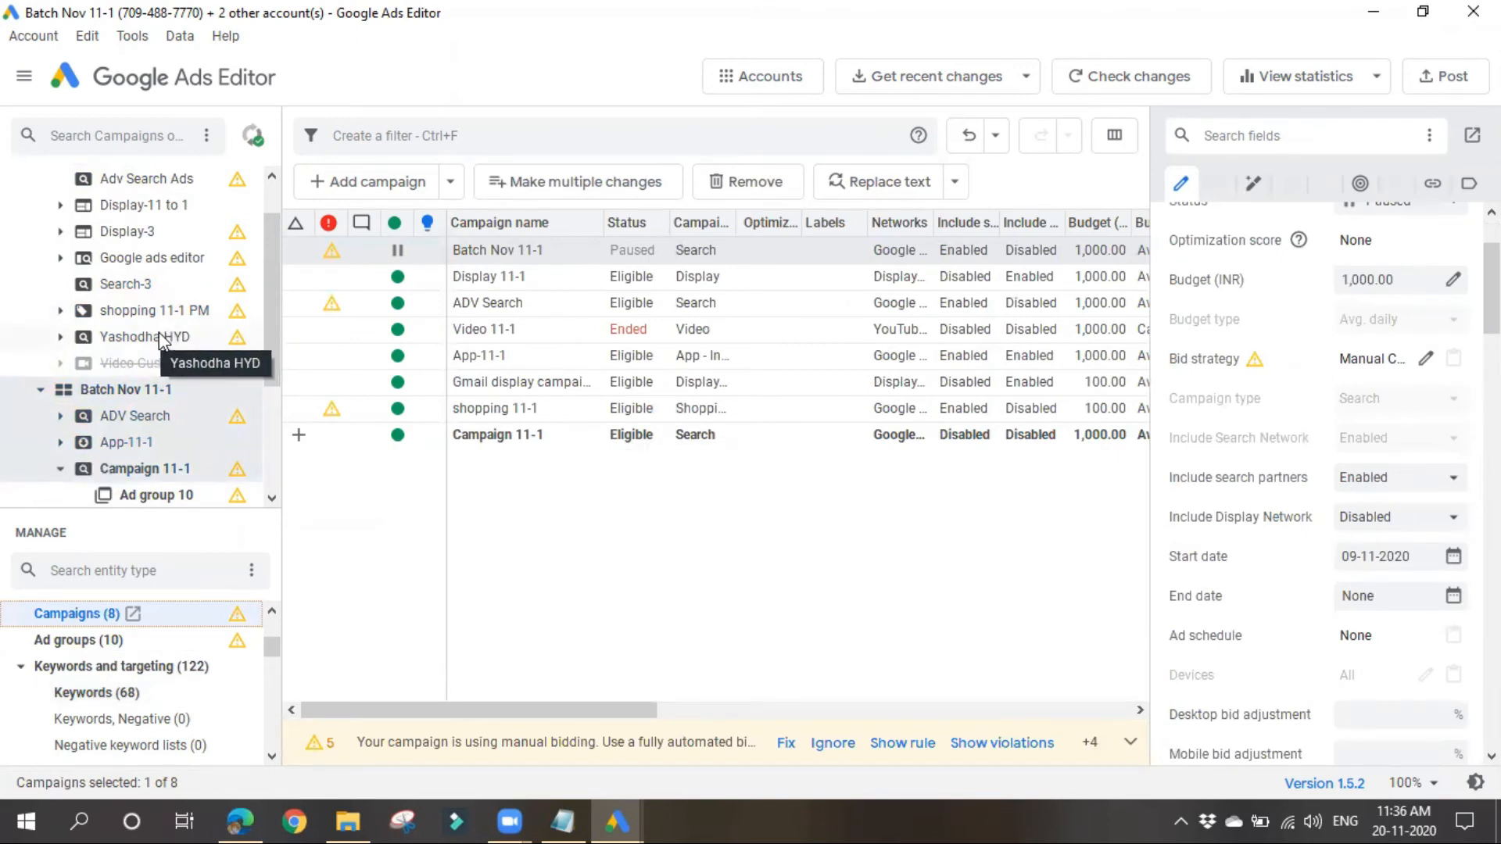
{"action": "scroll", "coordinate": [158, 344], "scroll_direction": "up", "scroll_amount": 1}
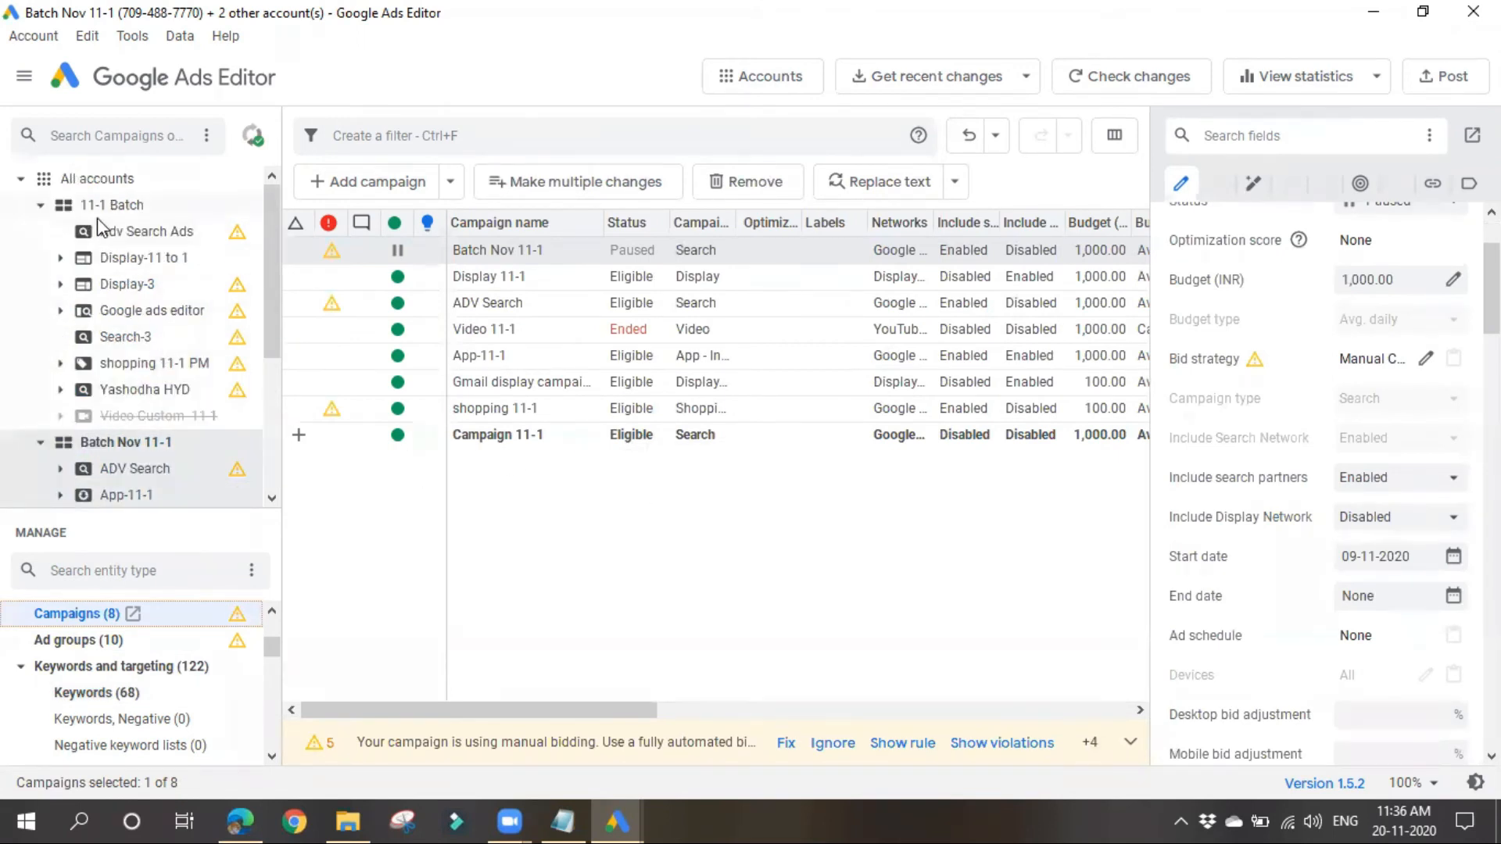
{"action": "left_click_drag", "start_coordinate": [167, 394], "coordinate": [173, 458]}
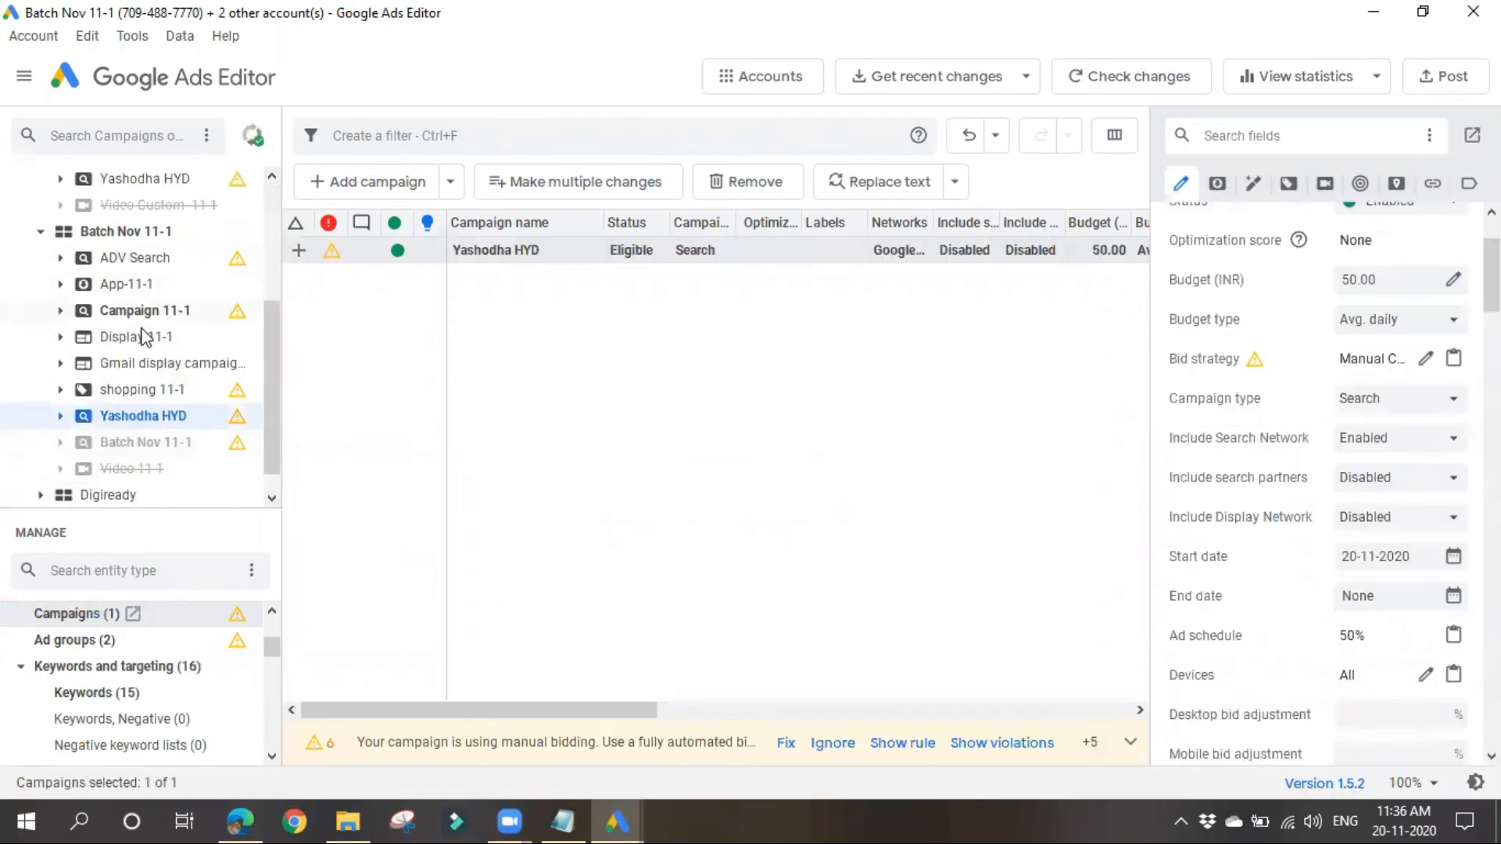
Step: Compare the original Yashodha HYD campaign in 11-1 Batch and its available actions with the copy in Batch Nov 11-1
{"action": "scroll", "coordinate": [170, 453], "scroll_direction": "up", "scroll_amount": 1}
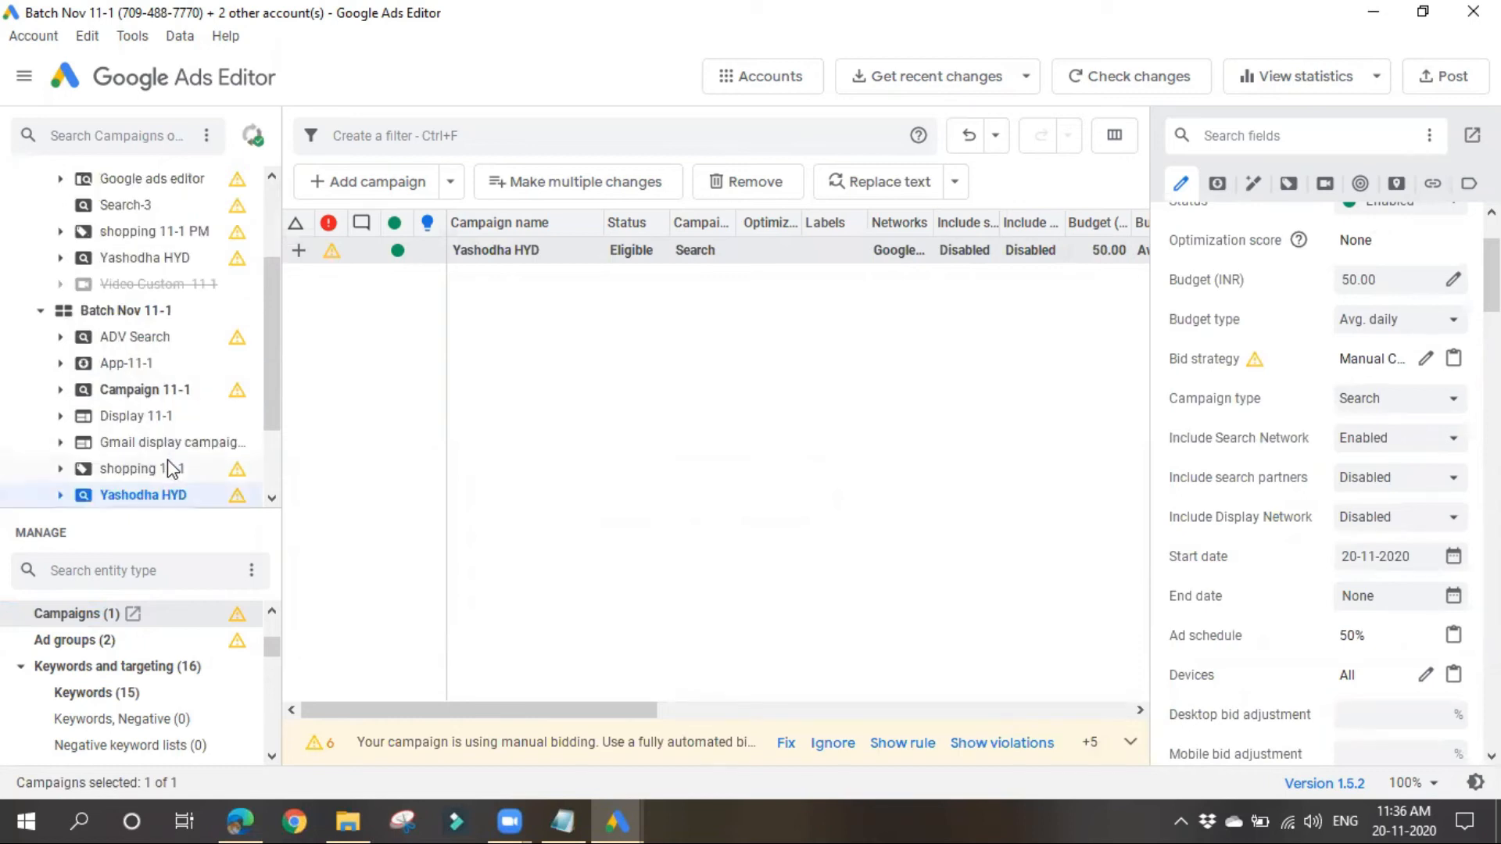
{"action": "scroll", "coordinate": [170, 469], "scroll_direction": "up", "scroll_amount": 2}
{"action": "scroll", "coordinate": [145, 344], "scroll_direction": "down", "scroll_amount": 3}
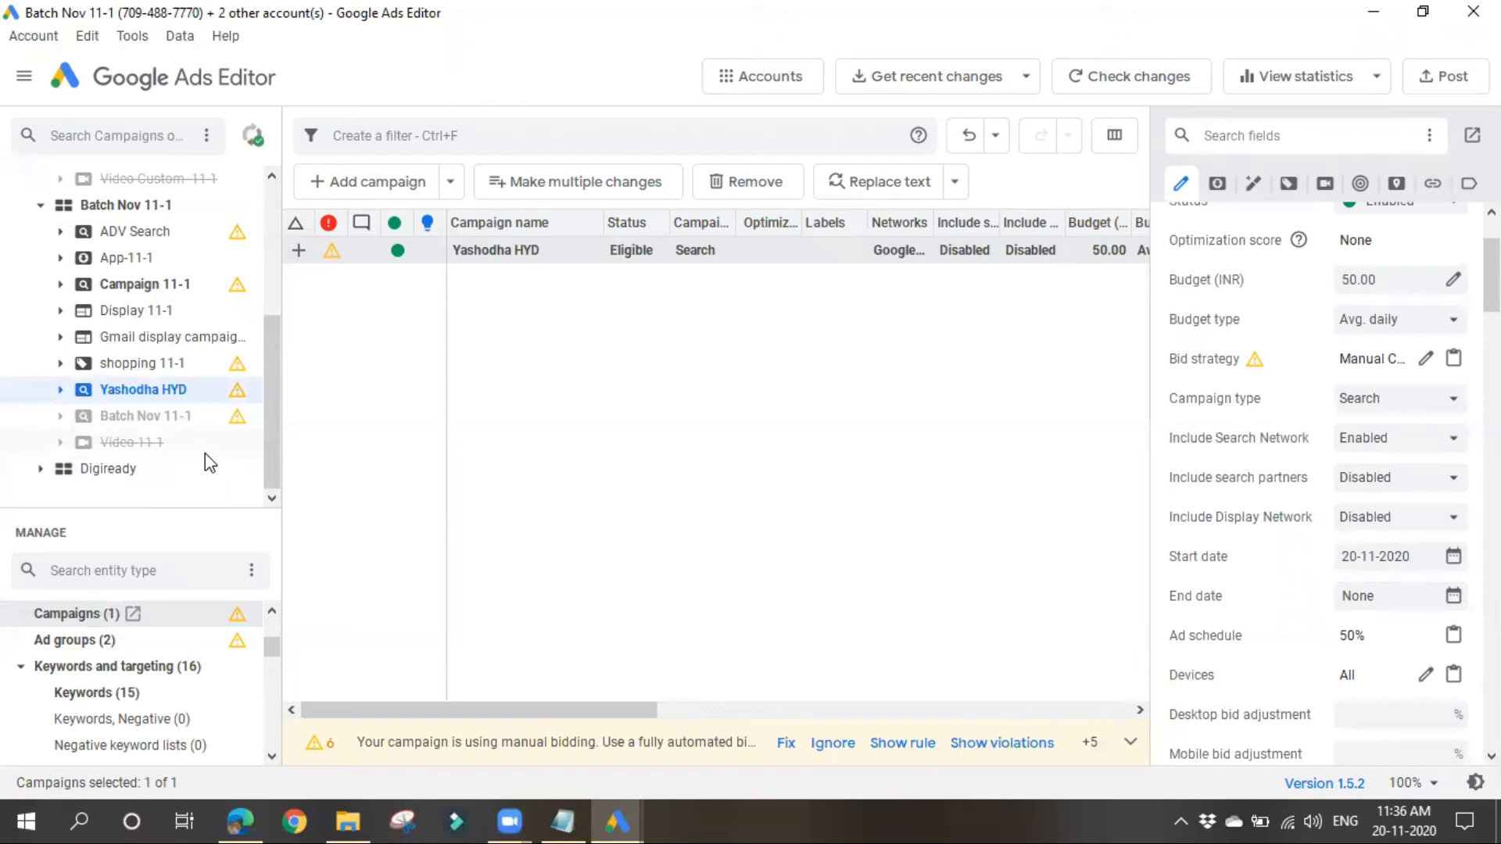
{"action": "scroll", "coordinate": [164, 391], "scroll_direction": "up", "scroll_amount": 1}
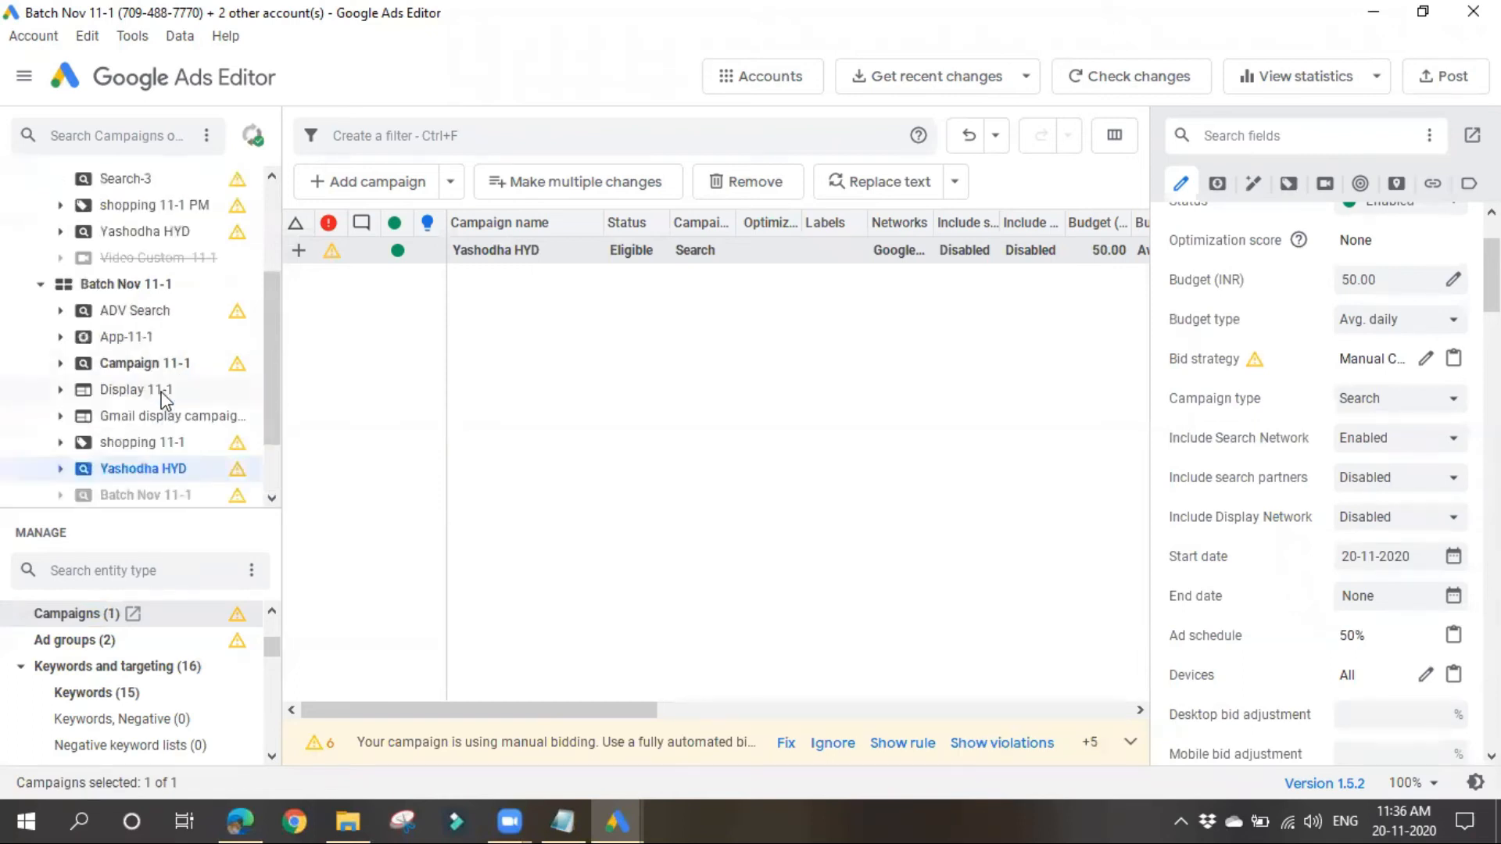
{"action": "right_click", "coordinate": [154, 235]}
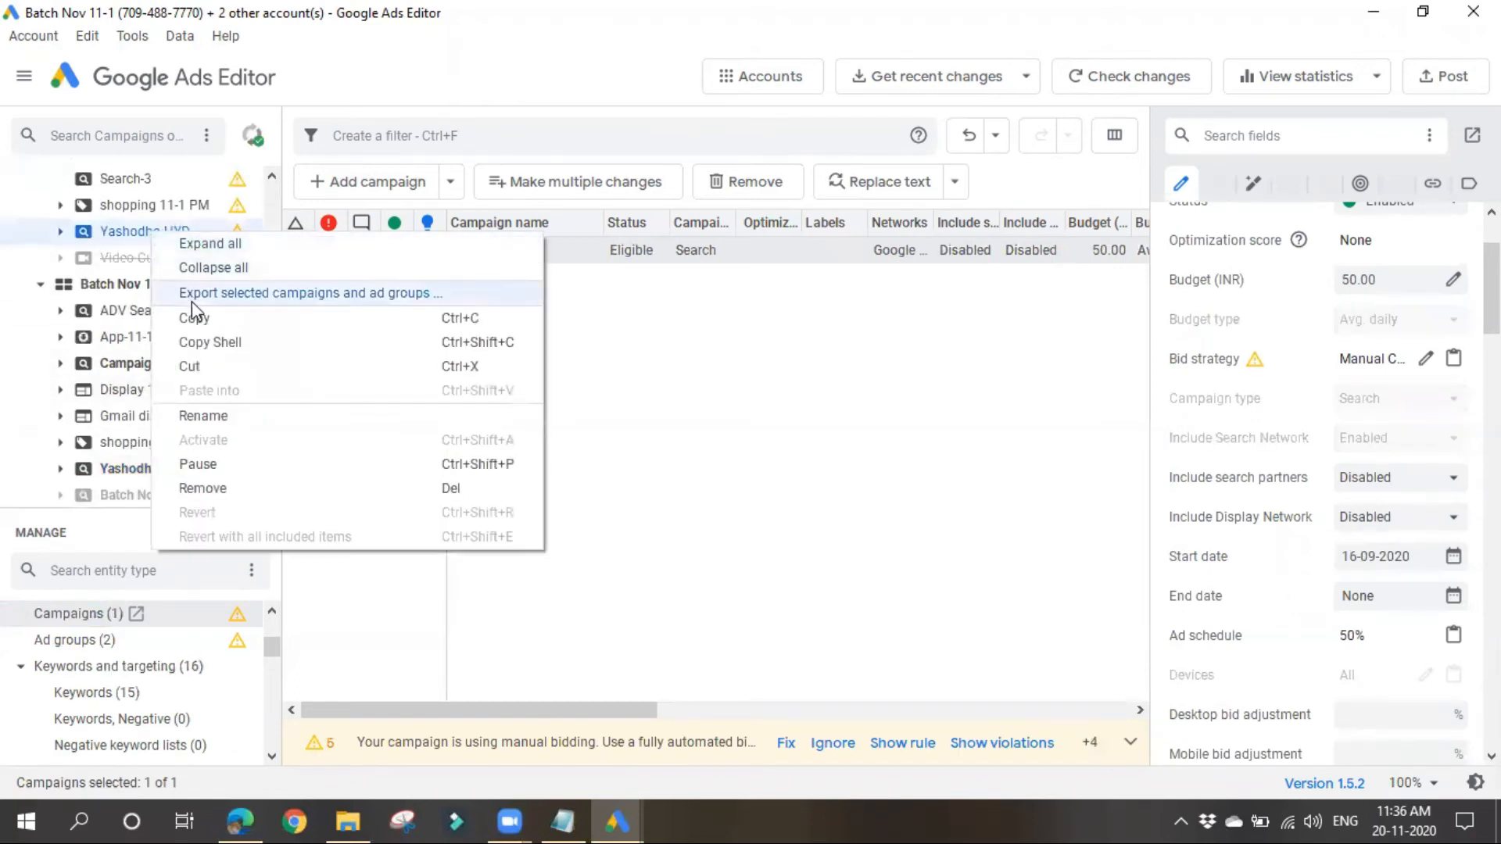
{"action": "left_click", "coordinate": [813, 607]}
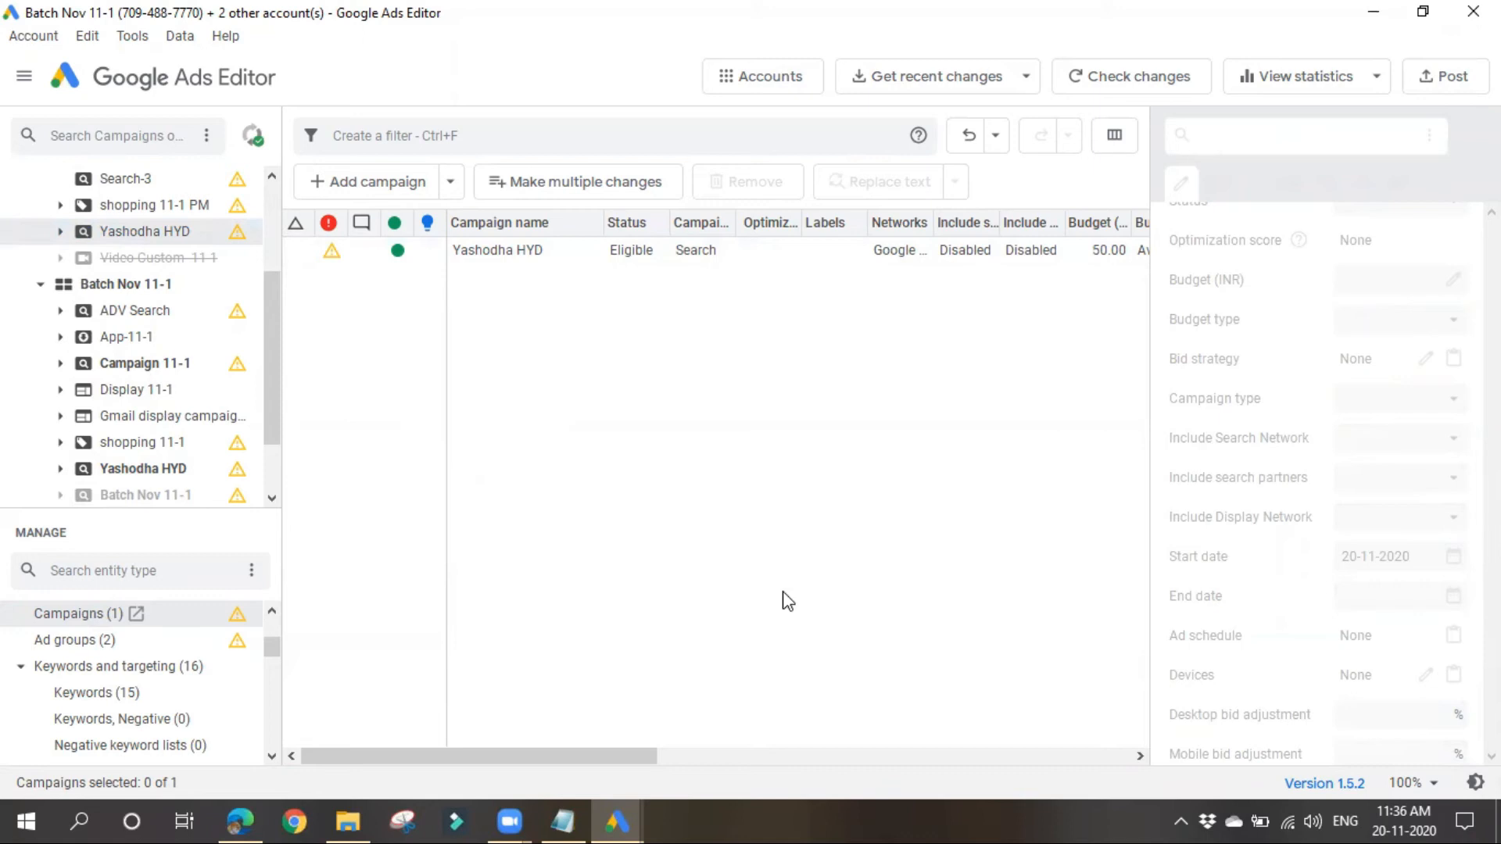
{"action": "left_click", "coordinate": [162, 469]}
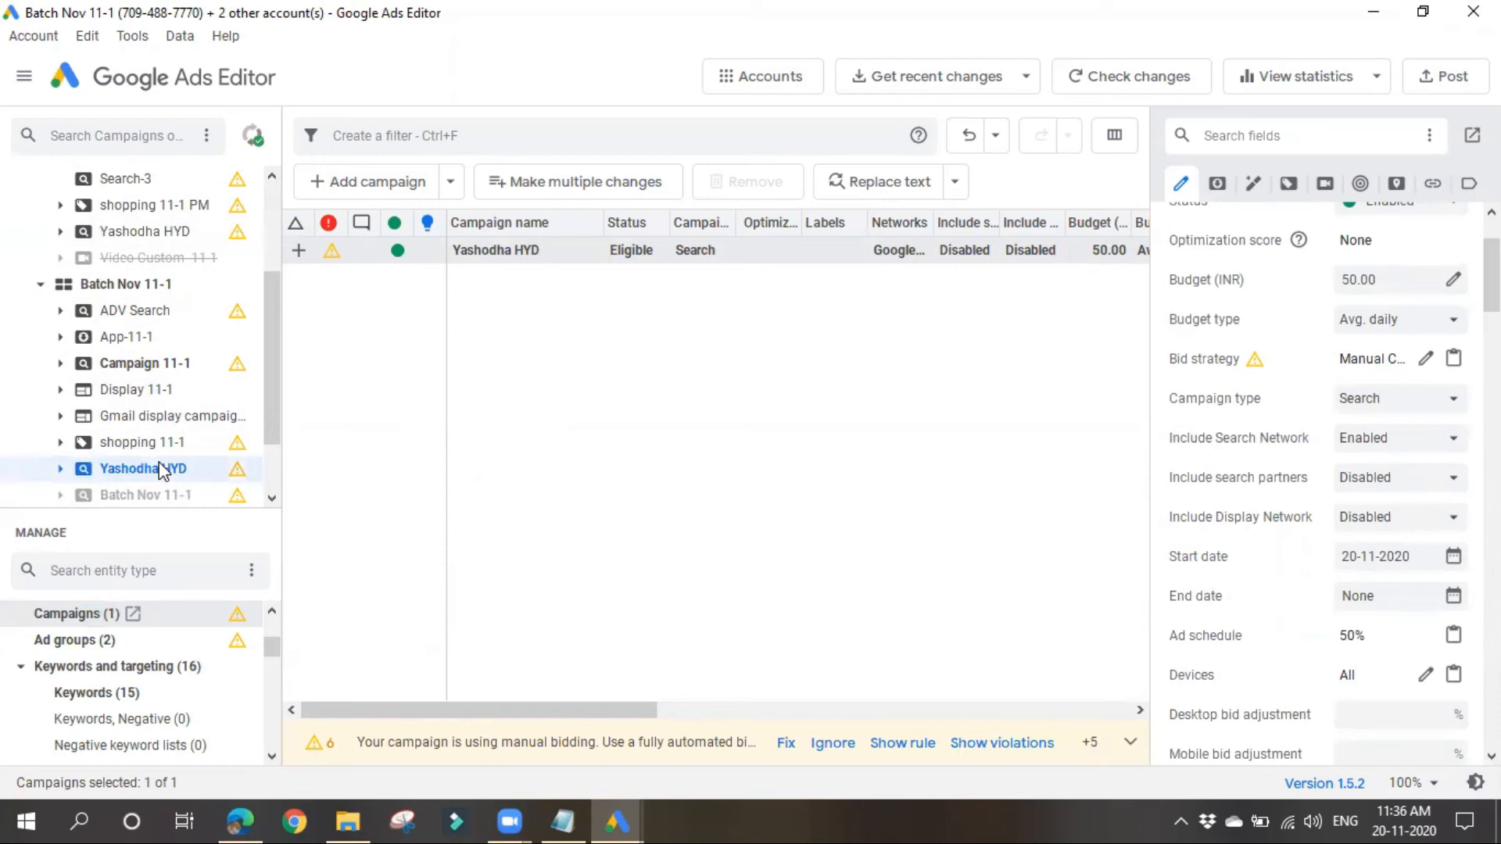
Step: Open the Neurology ad group in the copied Yashodha HYD campaign of Batch Nov 11-1 and review its keywords
{"action": "left_click", "coordinate": [555, 251]}
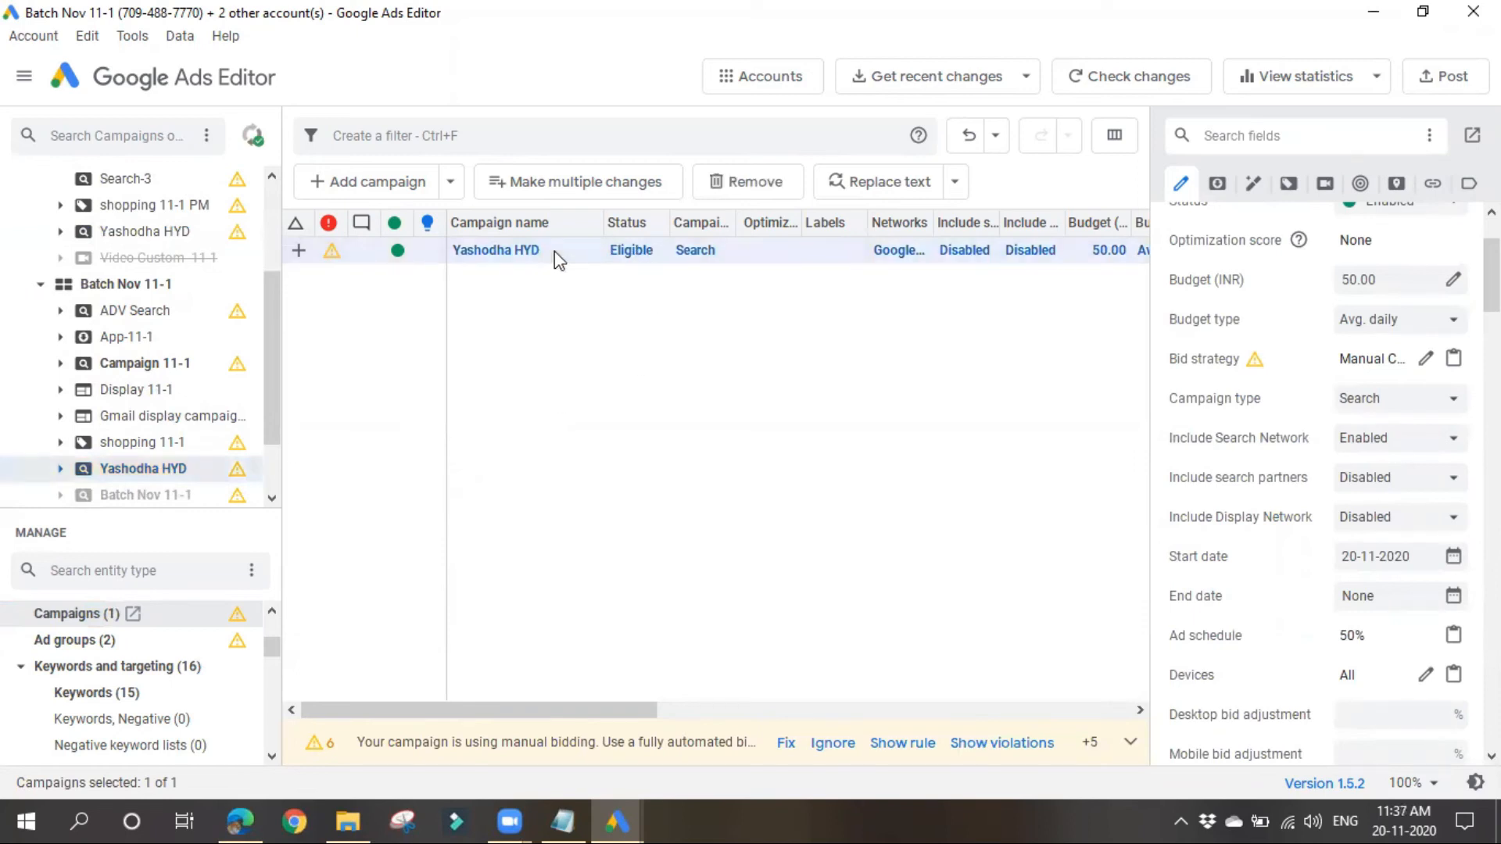
{"action": "double_click", "coordinate": [519, 250]}
{"action": "left_click", "coordinate": [519, 249]}
{"action": "left_click", "coordinate": [526, 381]}
{"action": "double_click", "coordinate": [490, 281]}
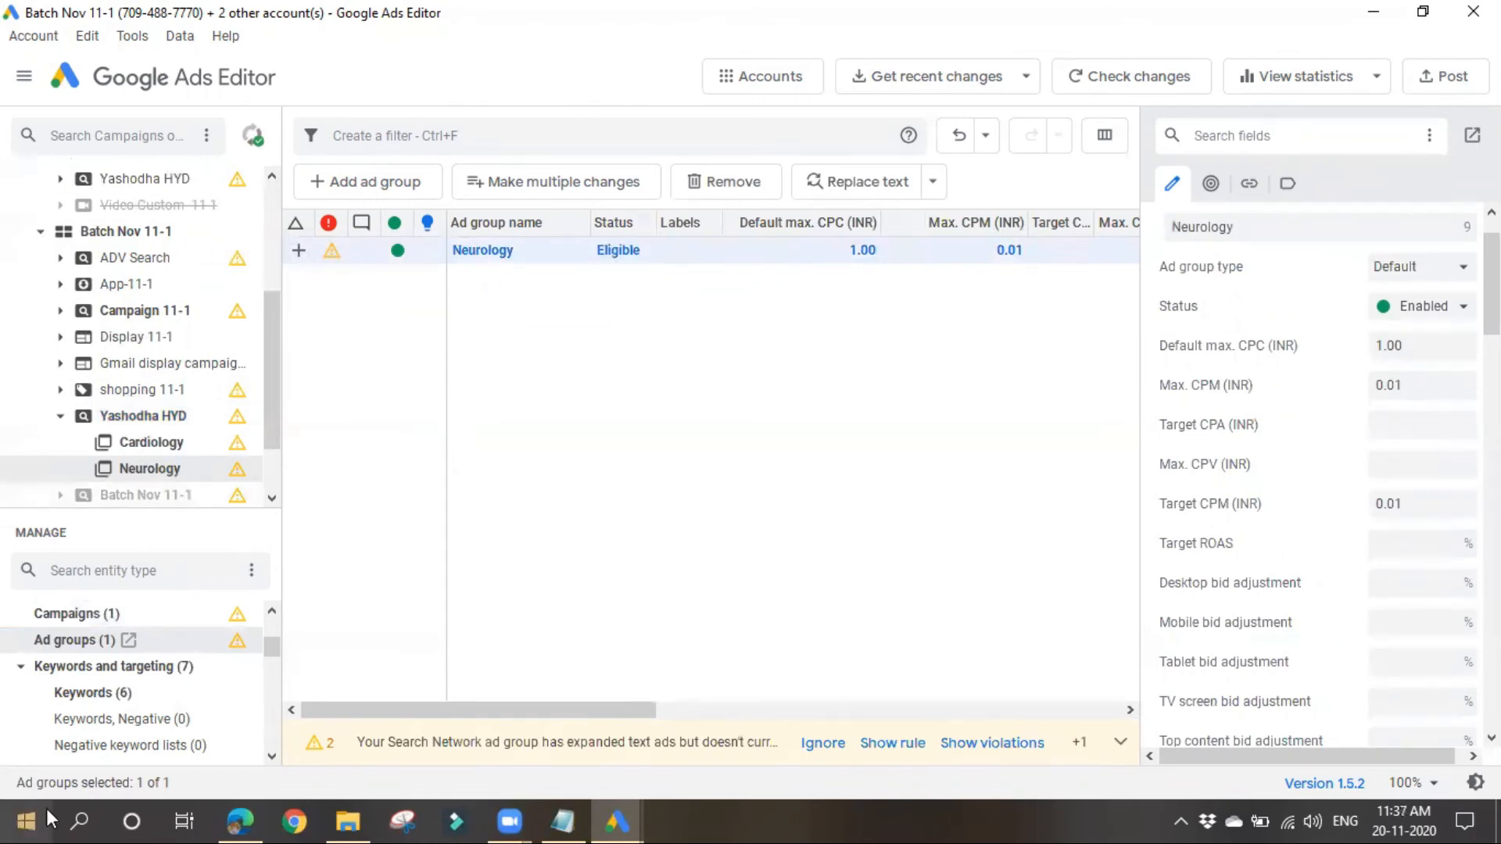
{"action": "scroll", "coordinate": [139, 668], "scroll_direction": "down", "scroll_amount": 1}
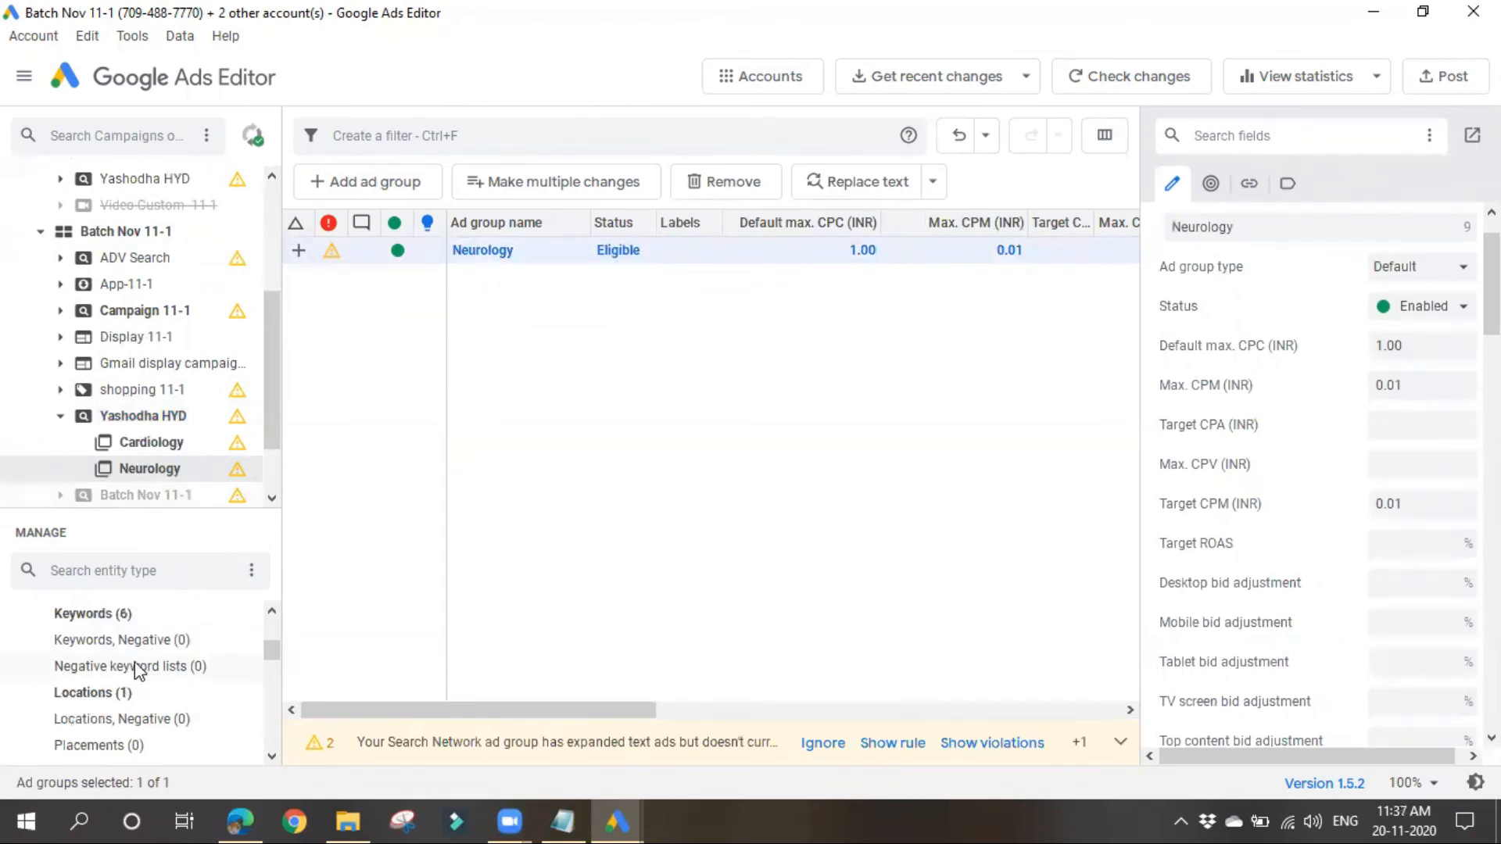
{"action": "left_click", "coordinate": [110, 618]}
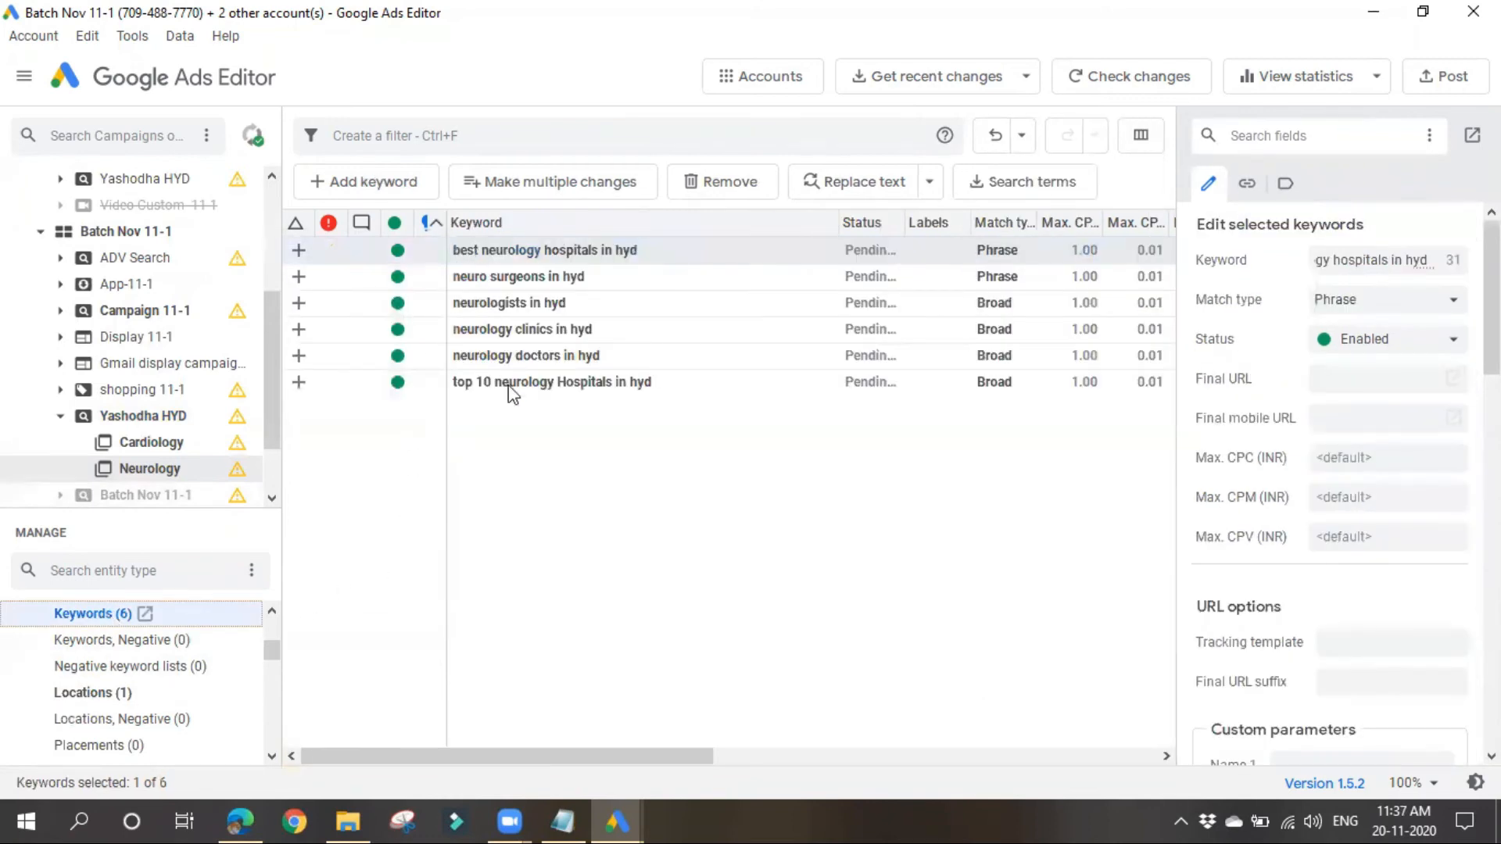
{"action": "left_click", "coordinate": [518, 524]}
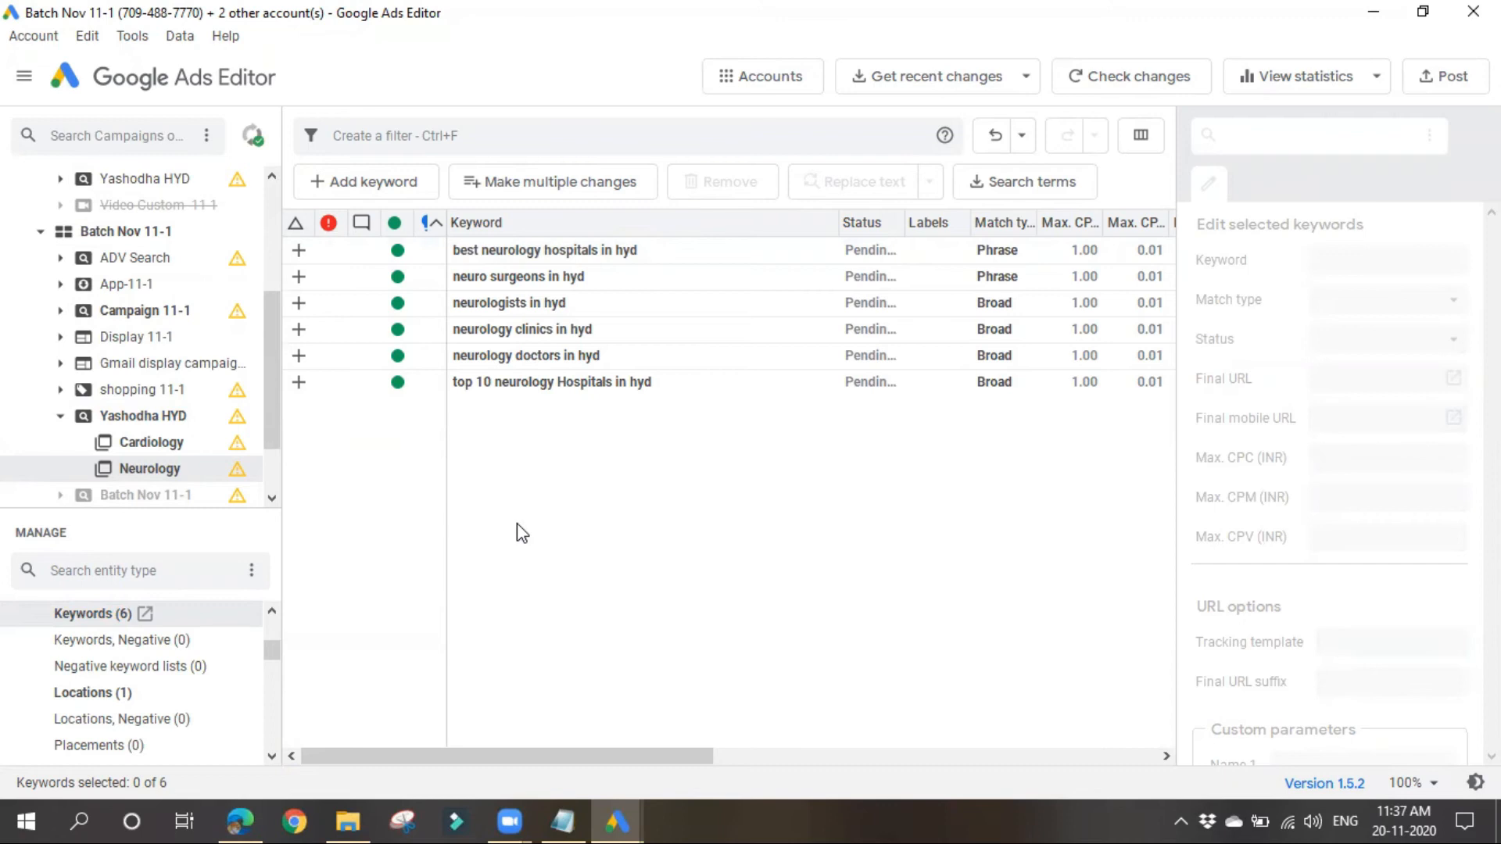
Step: Copy the Cardiology ad group from Yashodha HYD in the 11-1 Batch account into Campaign 11-1 of Batch Nov 11-1
{"action": "scroll", "coordinate": [127, 359], "scroll_direction": "up", "scroll_amount": 2}
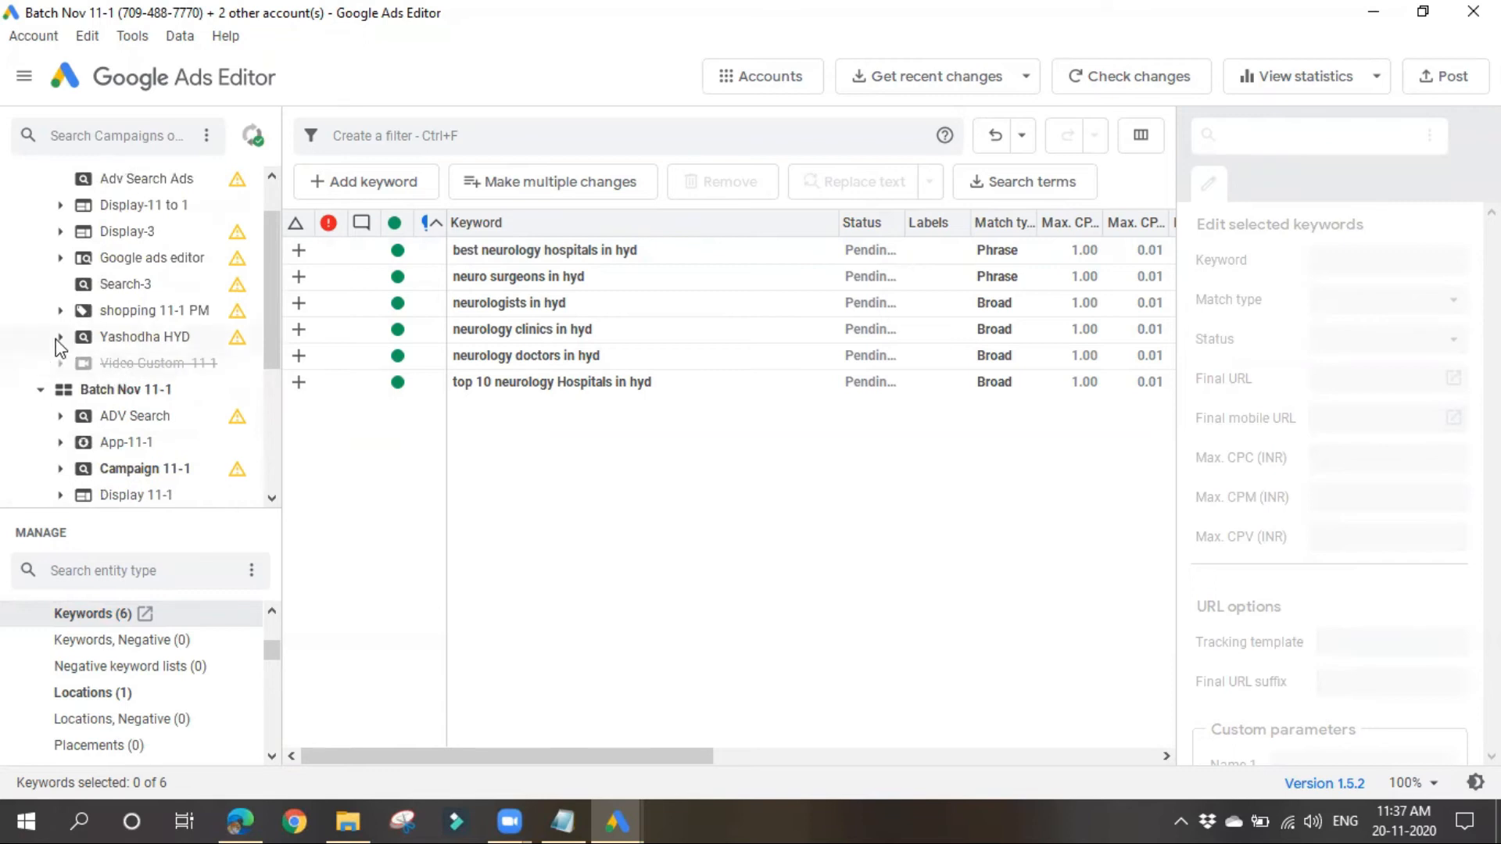
{"action": "left_click", "coordinate": [60, 340]}
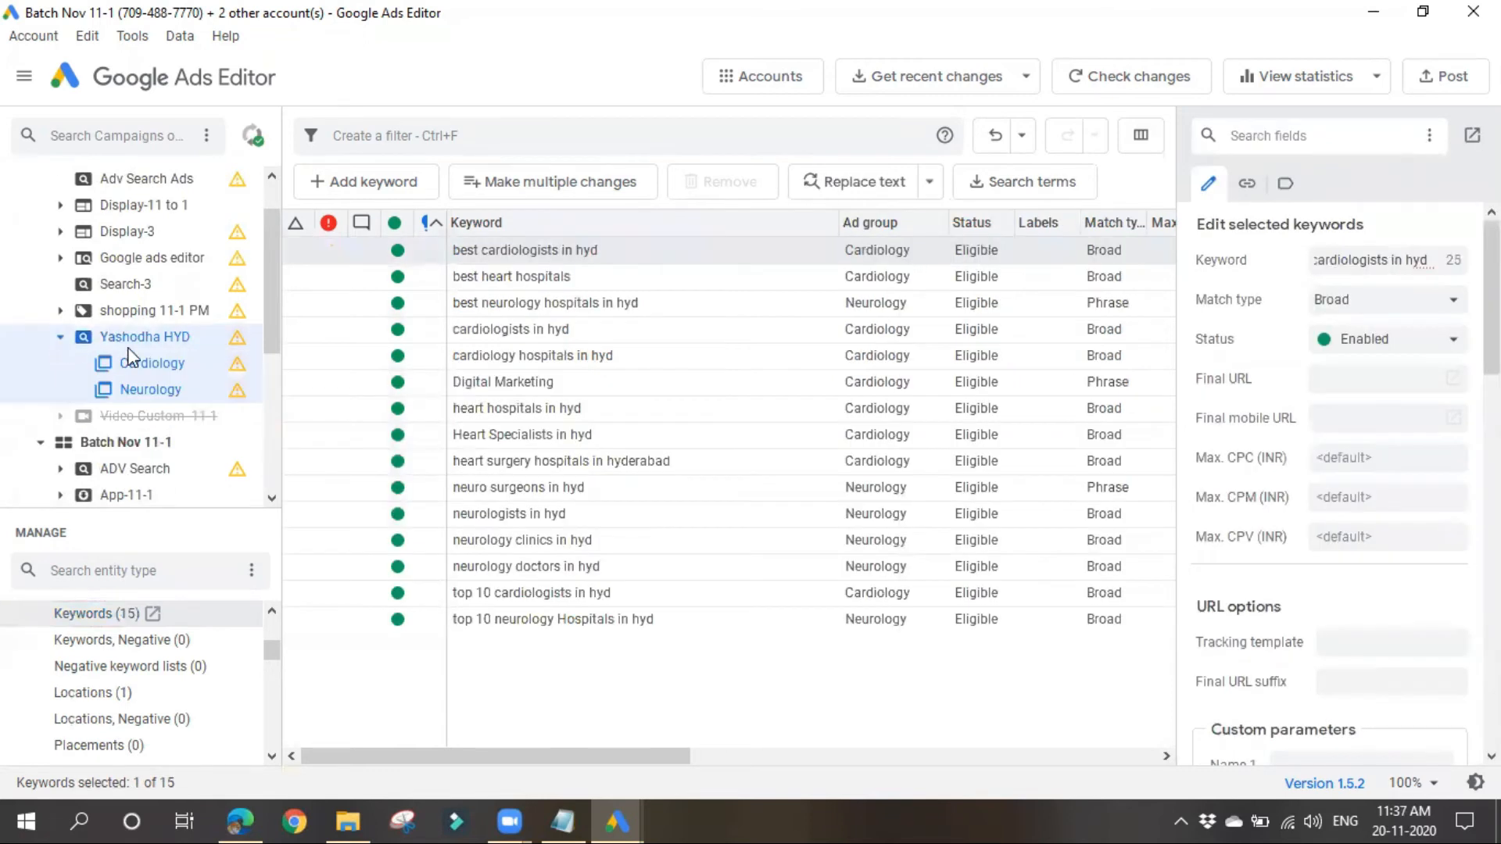
{"action": "scroll", "coordinate": [134, 359], "scroll_direction": "down", "scroll_amount": 1}
{"action": "left_click_drag", "start_coordinate": [145, 291], "coordinate": [123, 432]}
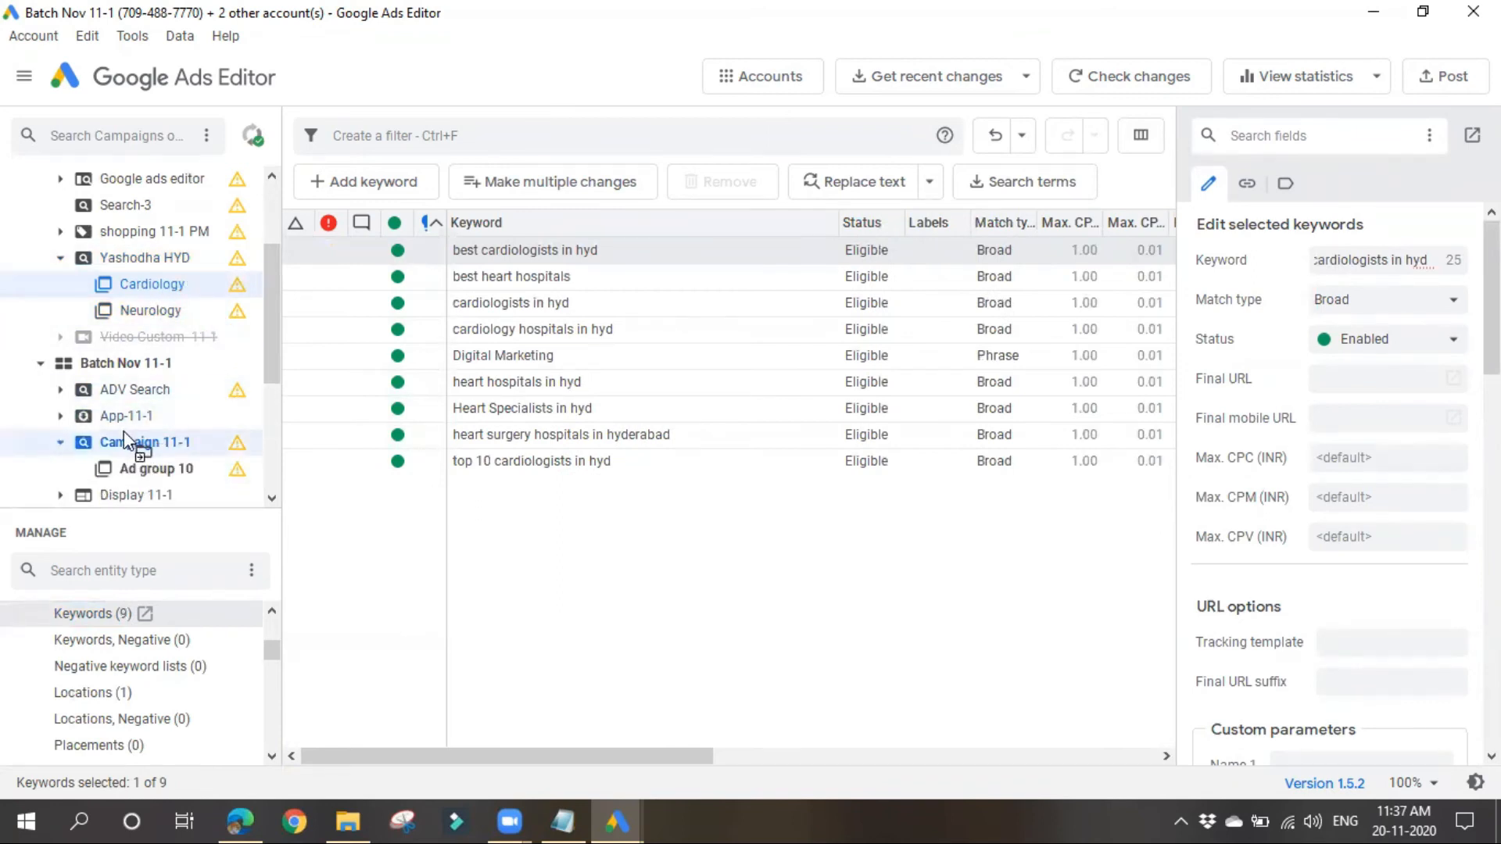
{"action": "left_click_drag", "start_coordinate": [123, 430], "coordinate": [124, 430]}
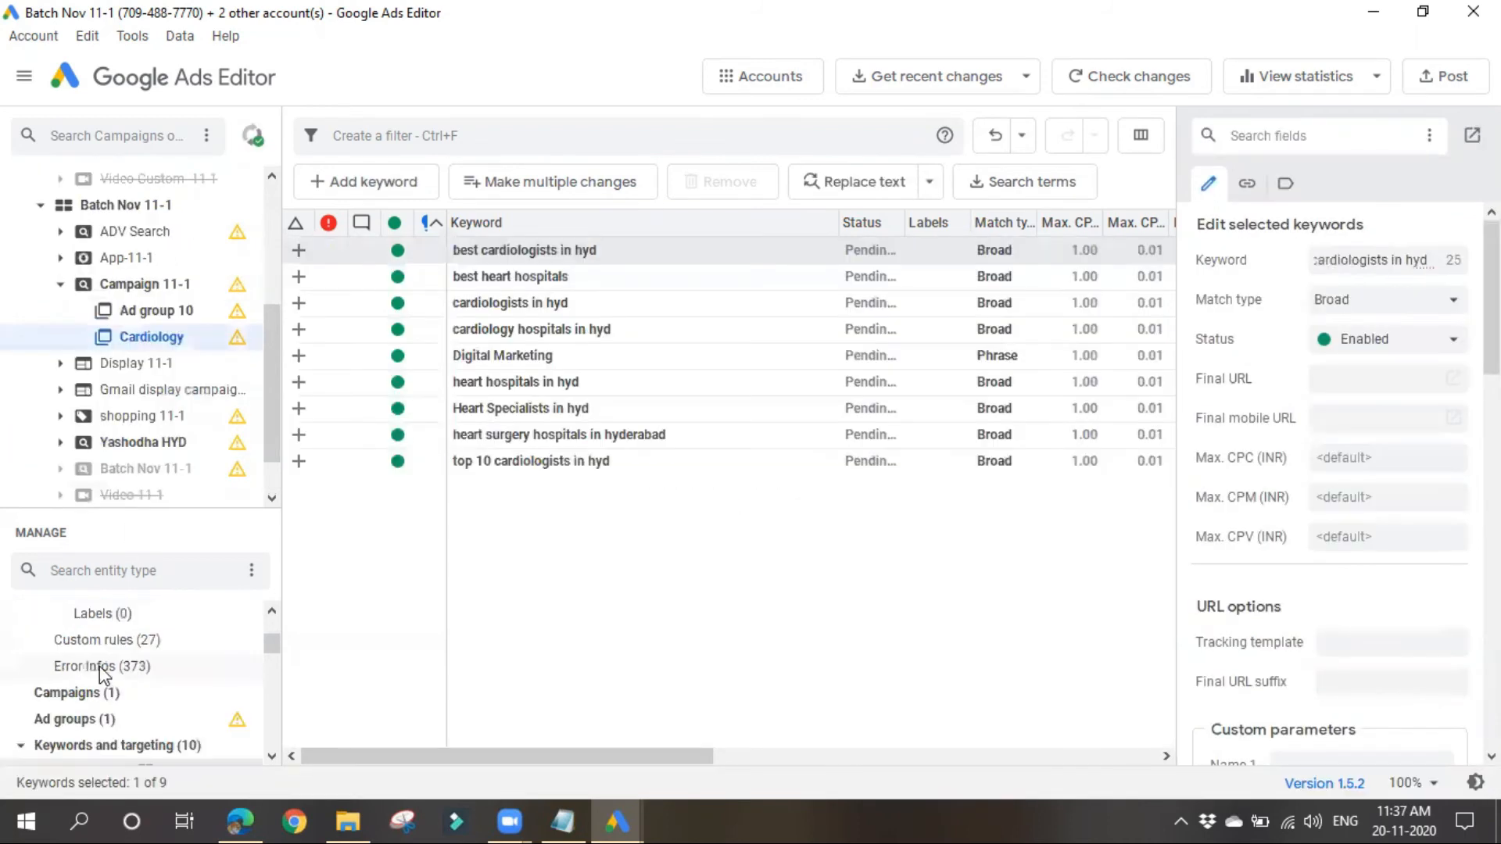
Step: List the ad groups of Campaign 11-1 to check the copied Cardiology group
{"action": "left_click", "coordinate": [88, 720]}
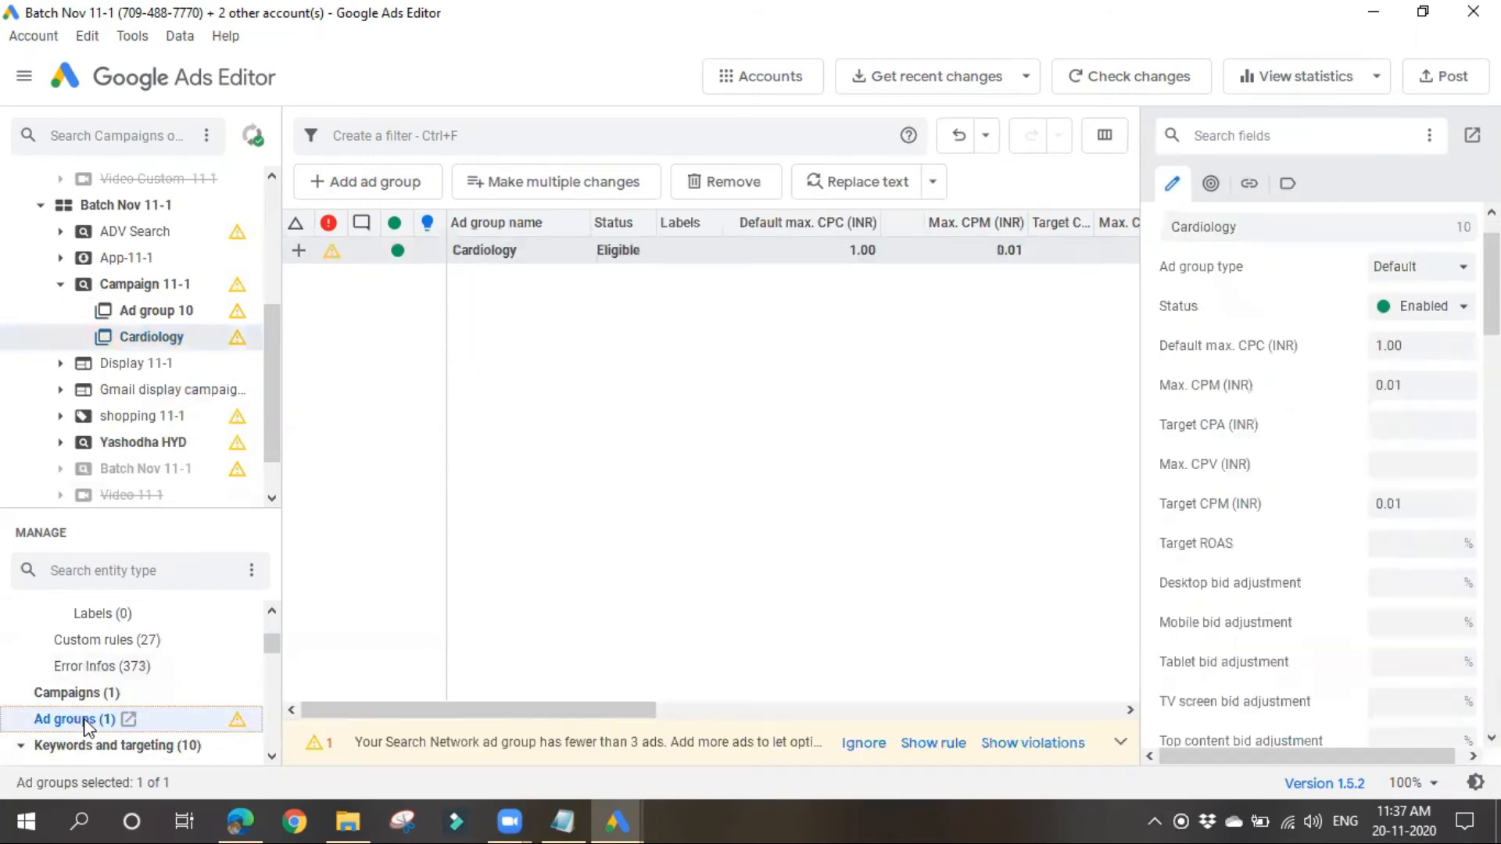
{"action": "left_click", "coordinate": [152, 287]}
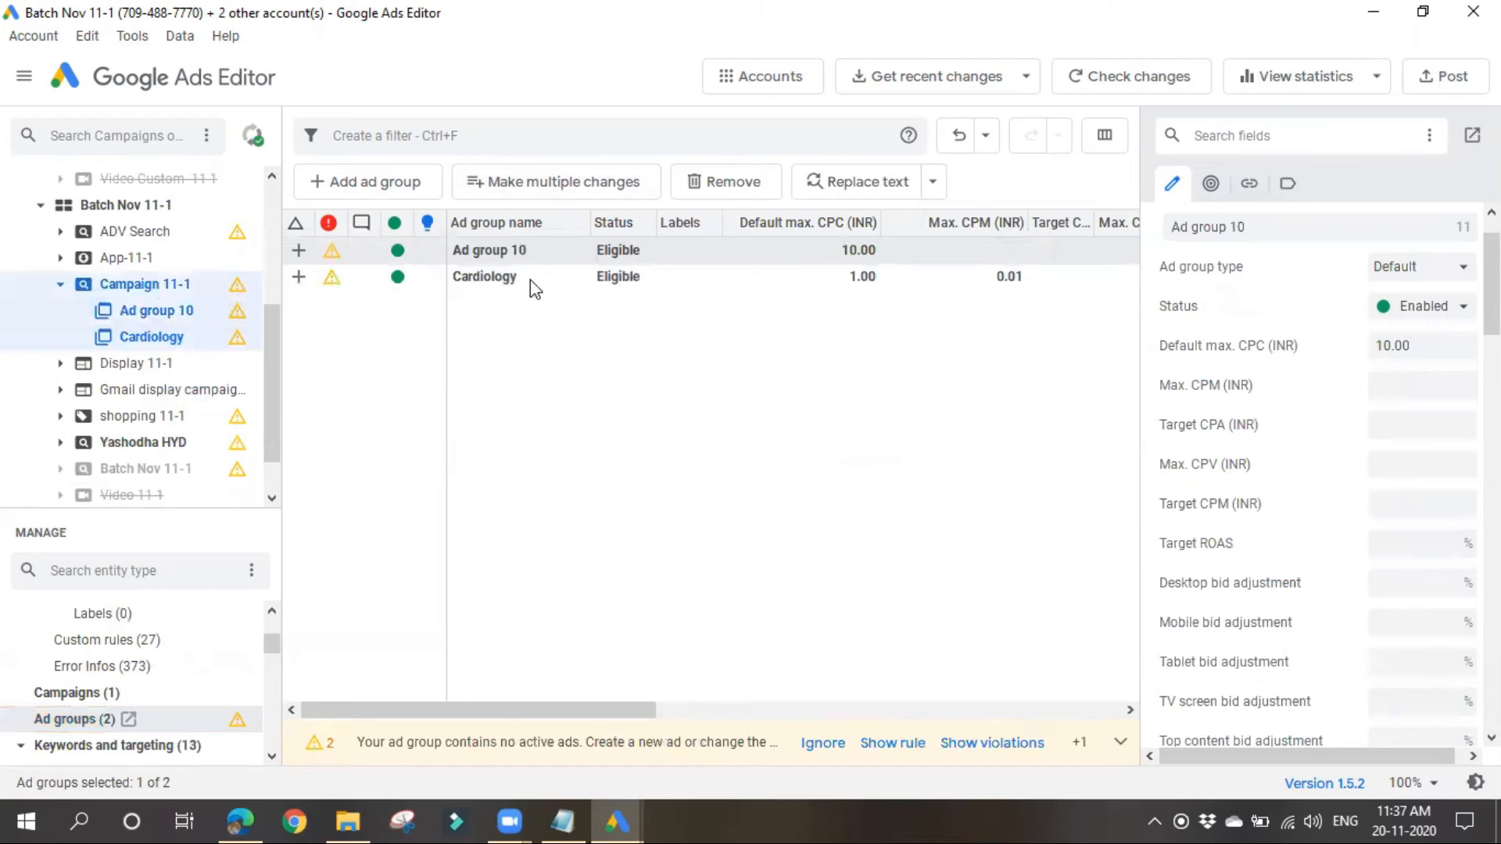
{"action": "left_click", "coordinate": [612, 413]}
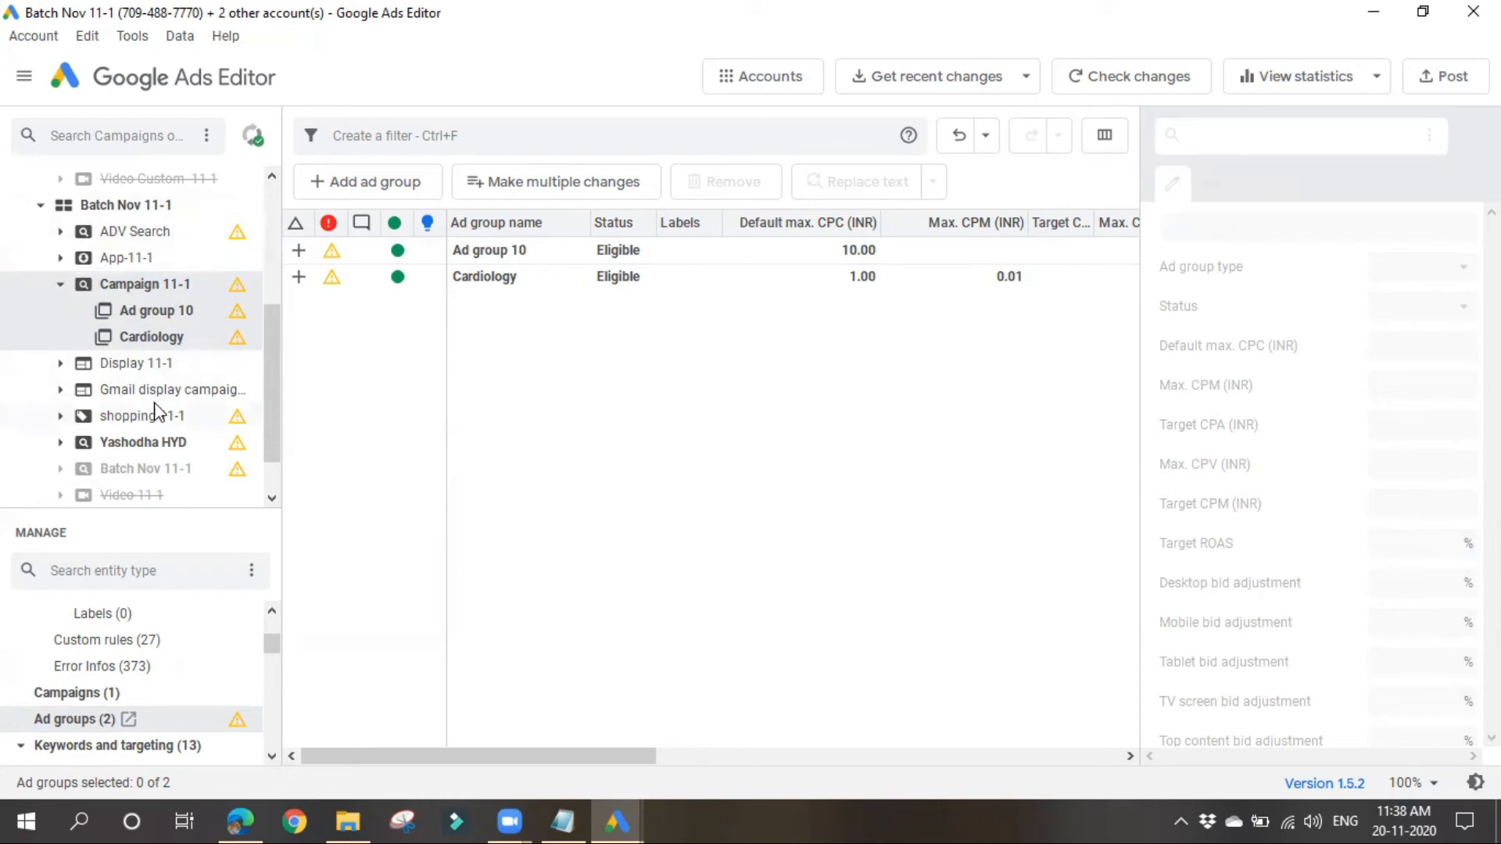
Step: Switch to Google Ads in the browser and check which account is active and which campaigns it contains
{"action": "left_click", "coordinate": [257, 820]}
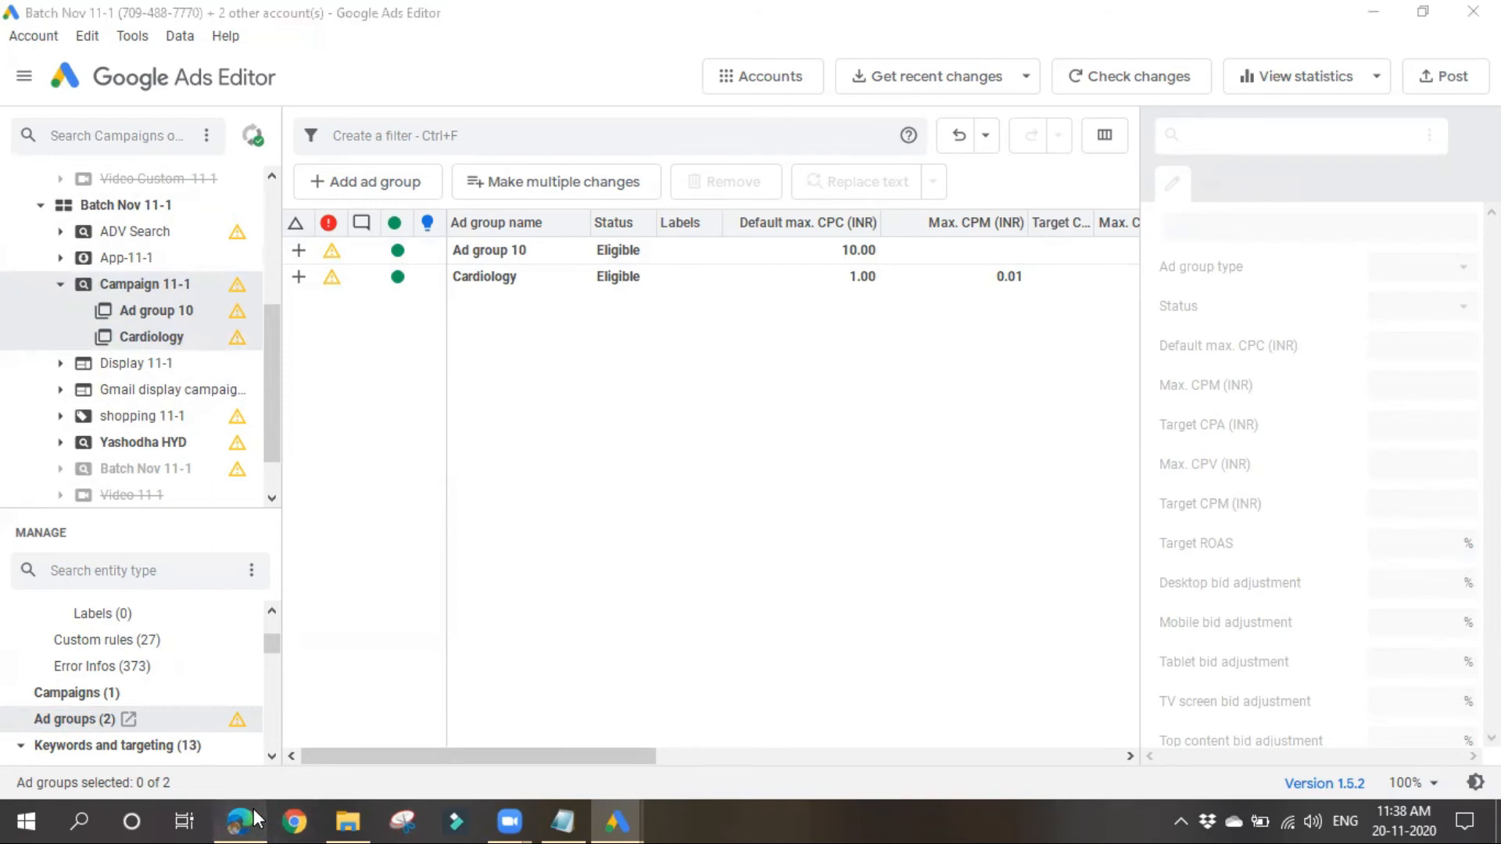
{"action": "left_click", "coordinate": [82, 274]}
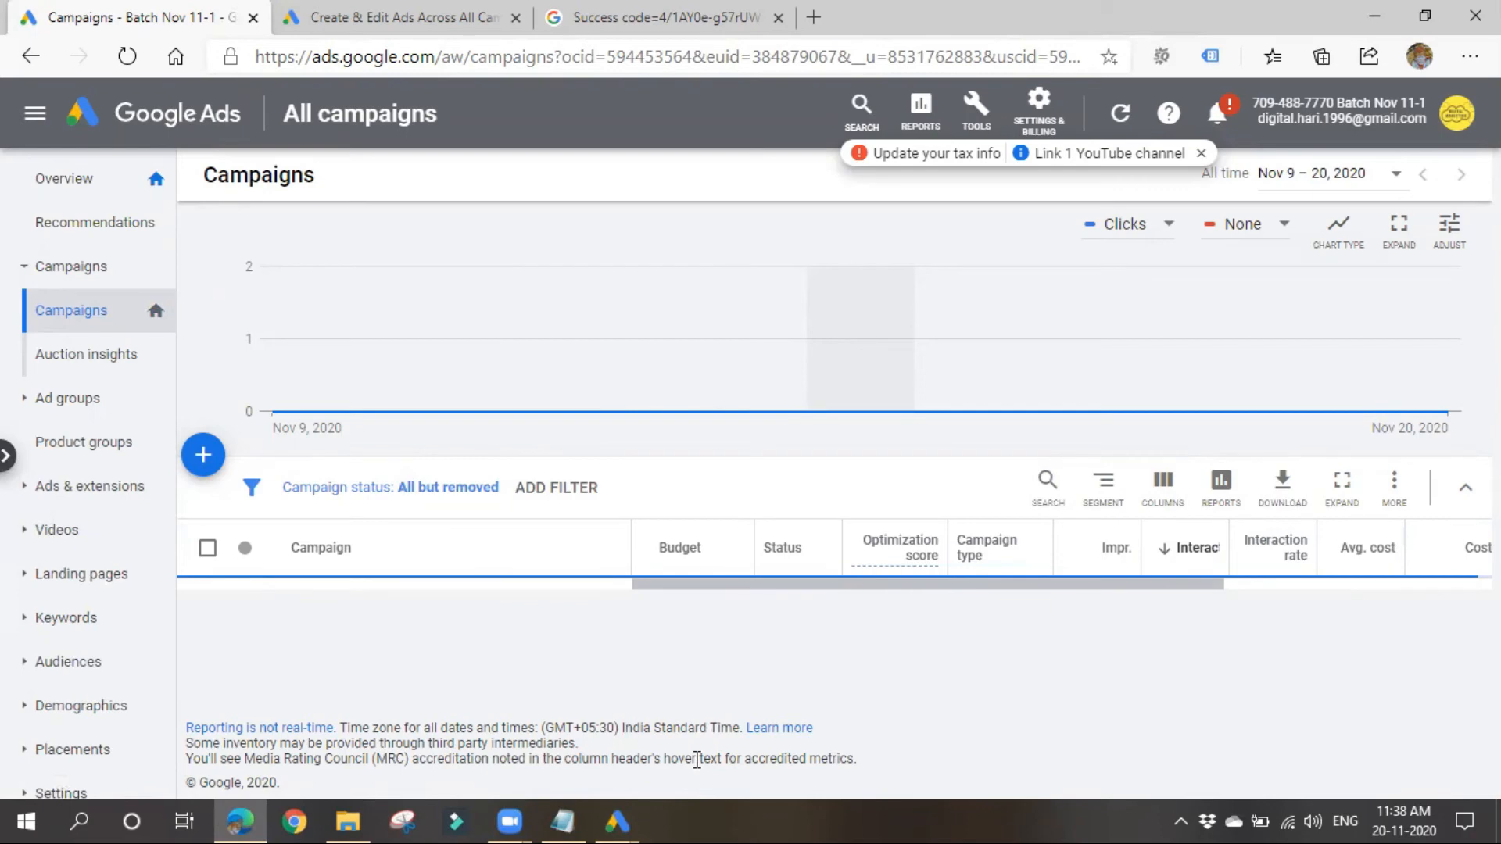
{"action": "scroll", "coordinate": [1257, 654], "scroll_direction": "down", "scroll_amount": 3}
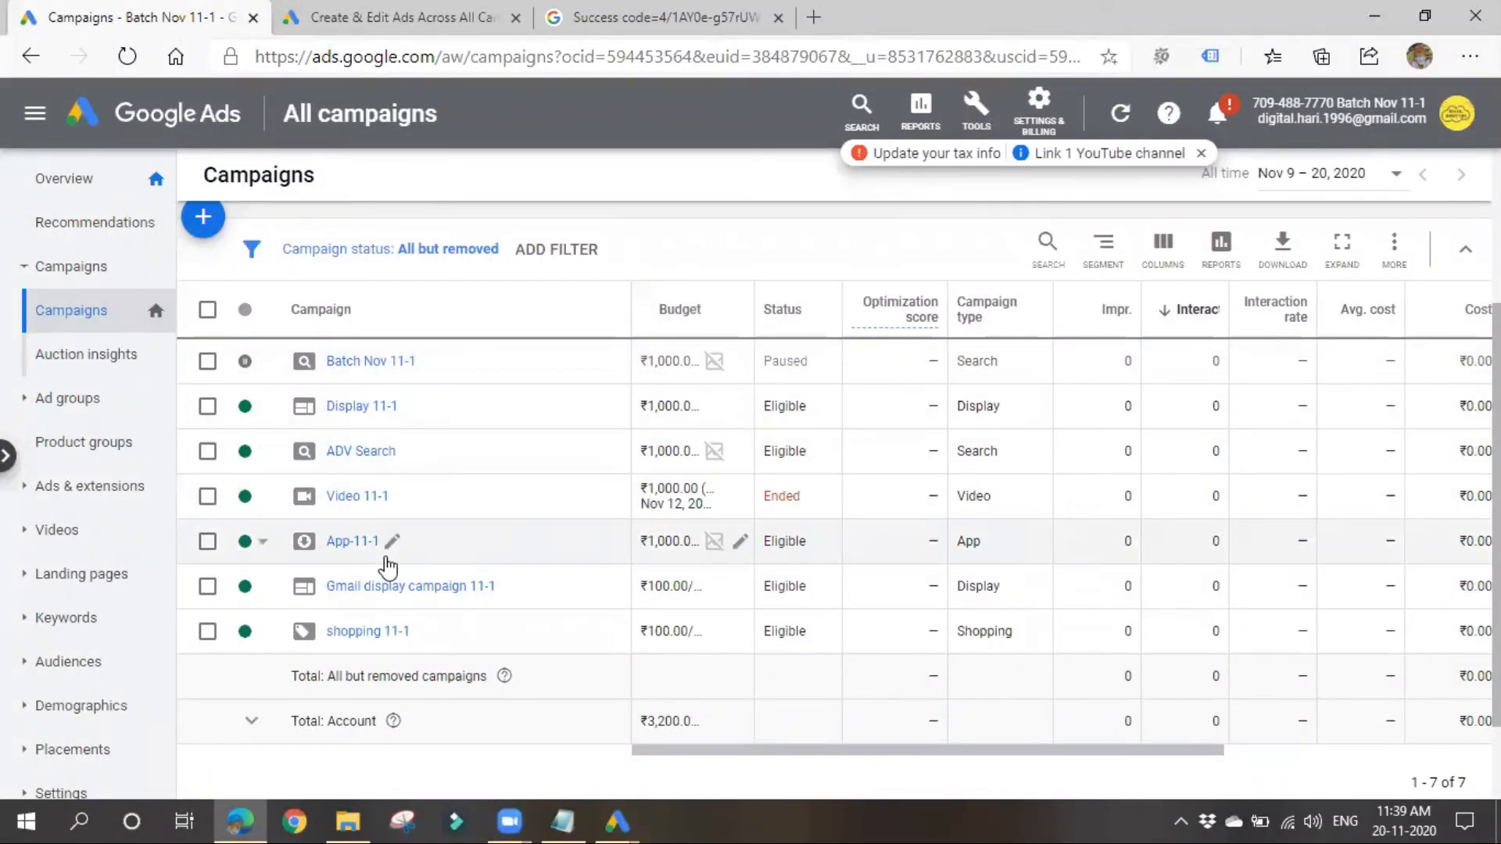
{"action": "scroll", "coordinate": [381, 677], "scroll_direction": "up", "scroll_amount": 3}
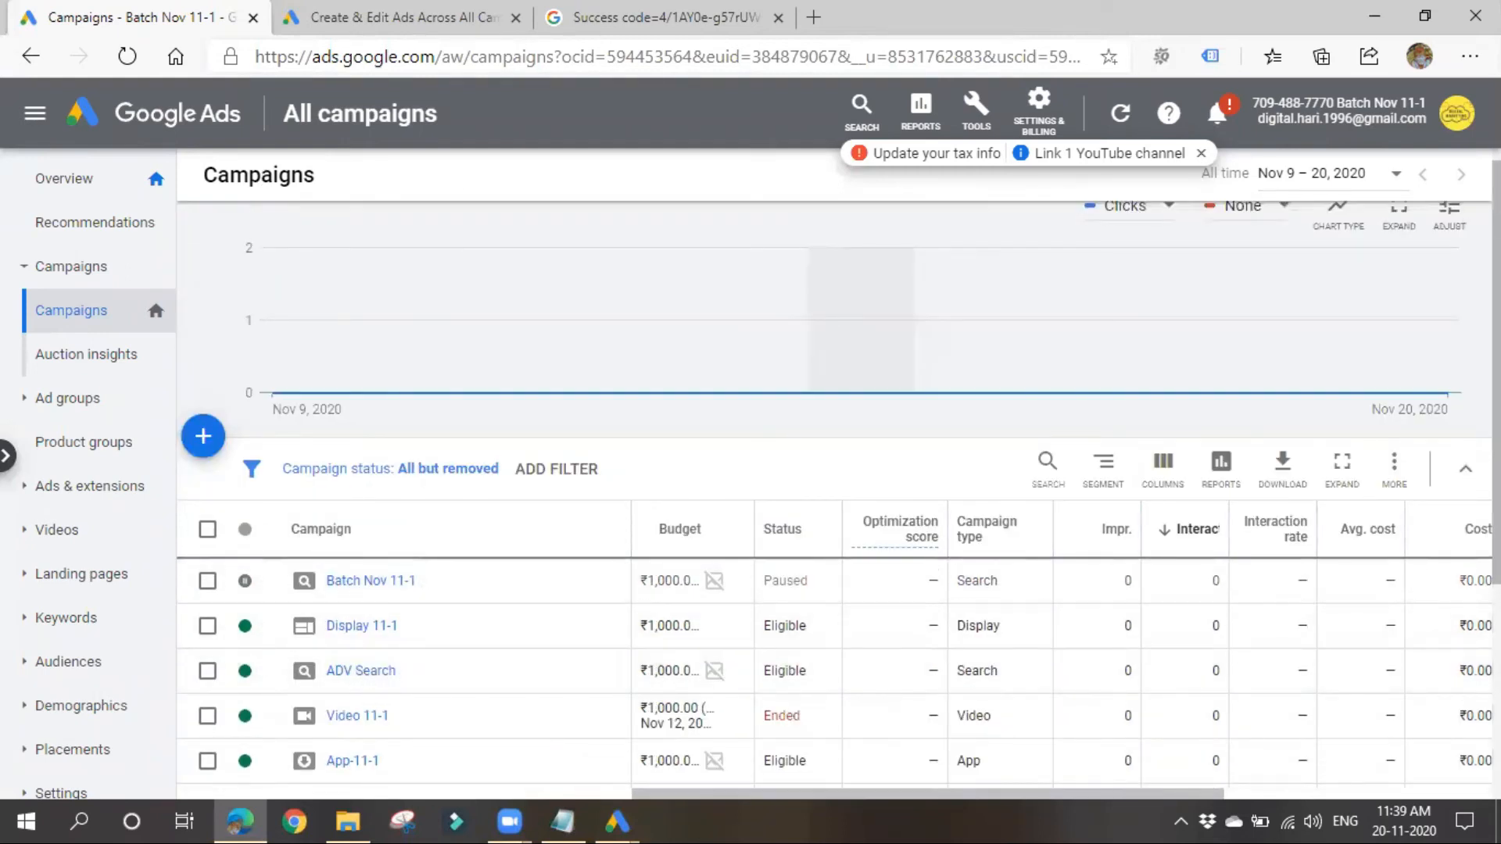
{"action": "left_click", "coordinate": [1459, 119]}
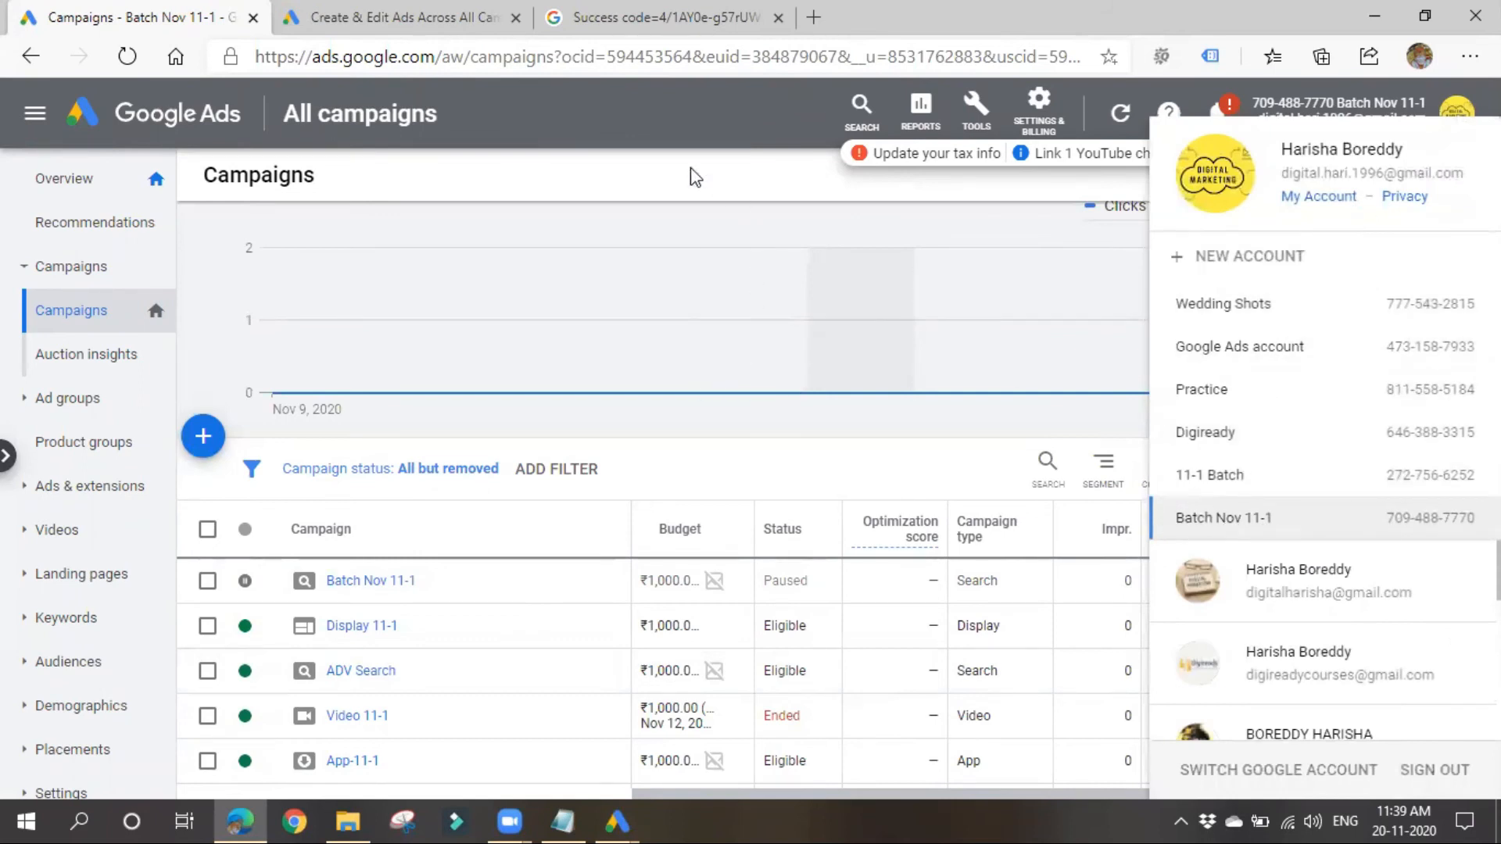
{"action": "left_click", "coordinate": [618, 123]}
{"action": "scroll", "coordinate": [456, 229], "scroll_direction": "down", "scroll_amount": 3}
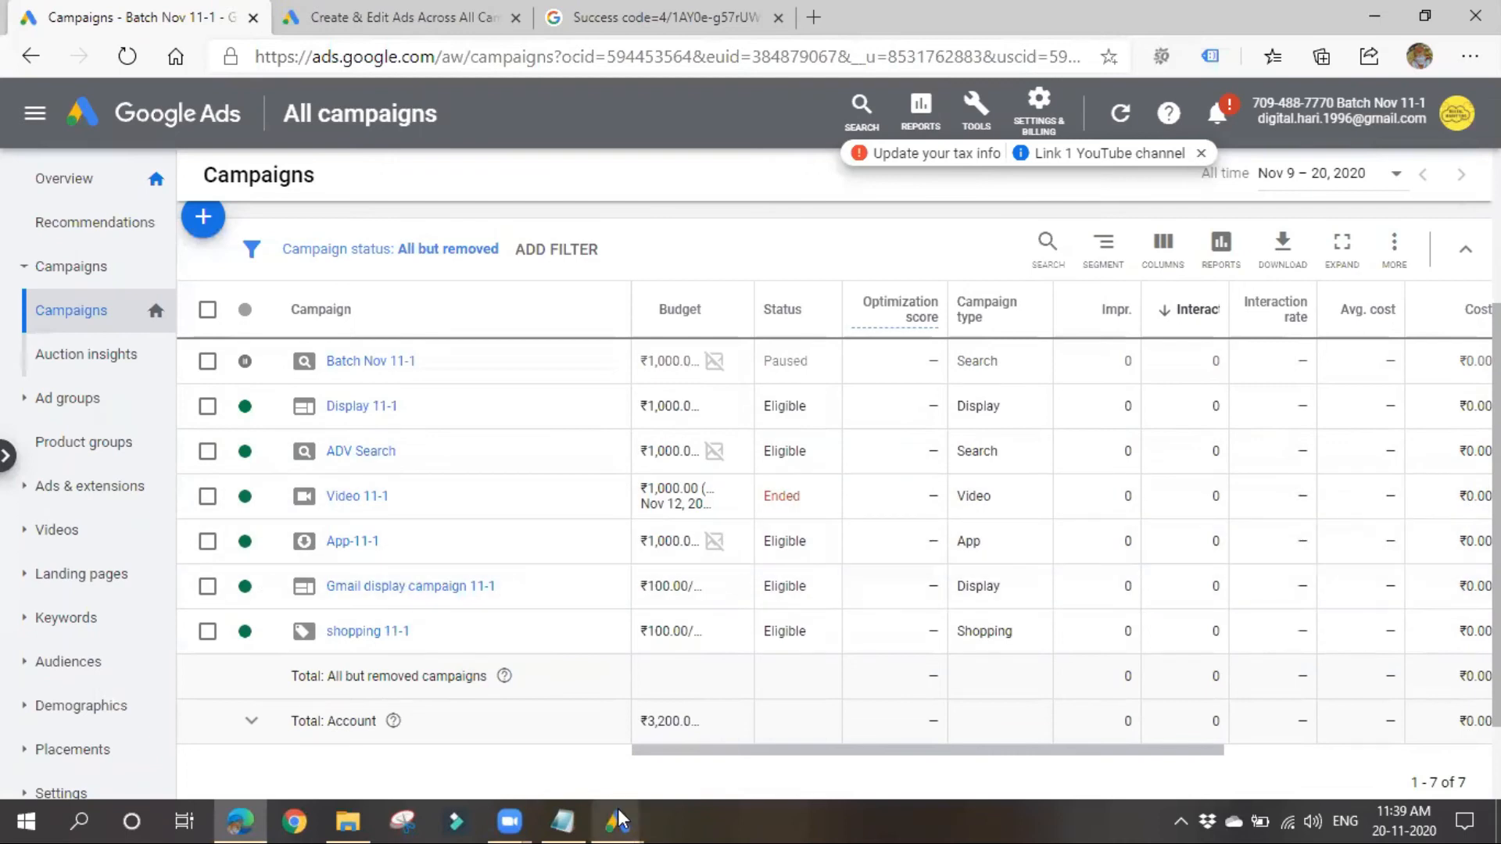
Step: Switch back to Google Ads Editor, post the changes in the selected campaigns of Batch Nov 11-1 and view the job status
{"action": "mouse_move", "coordinate": [617, 821]}
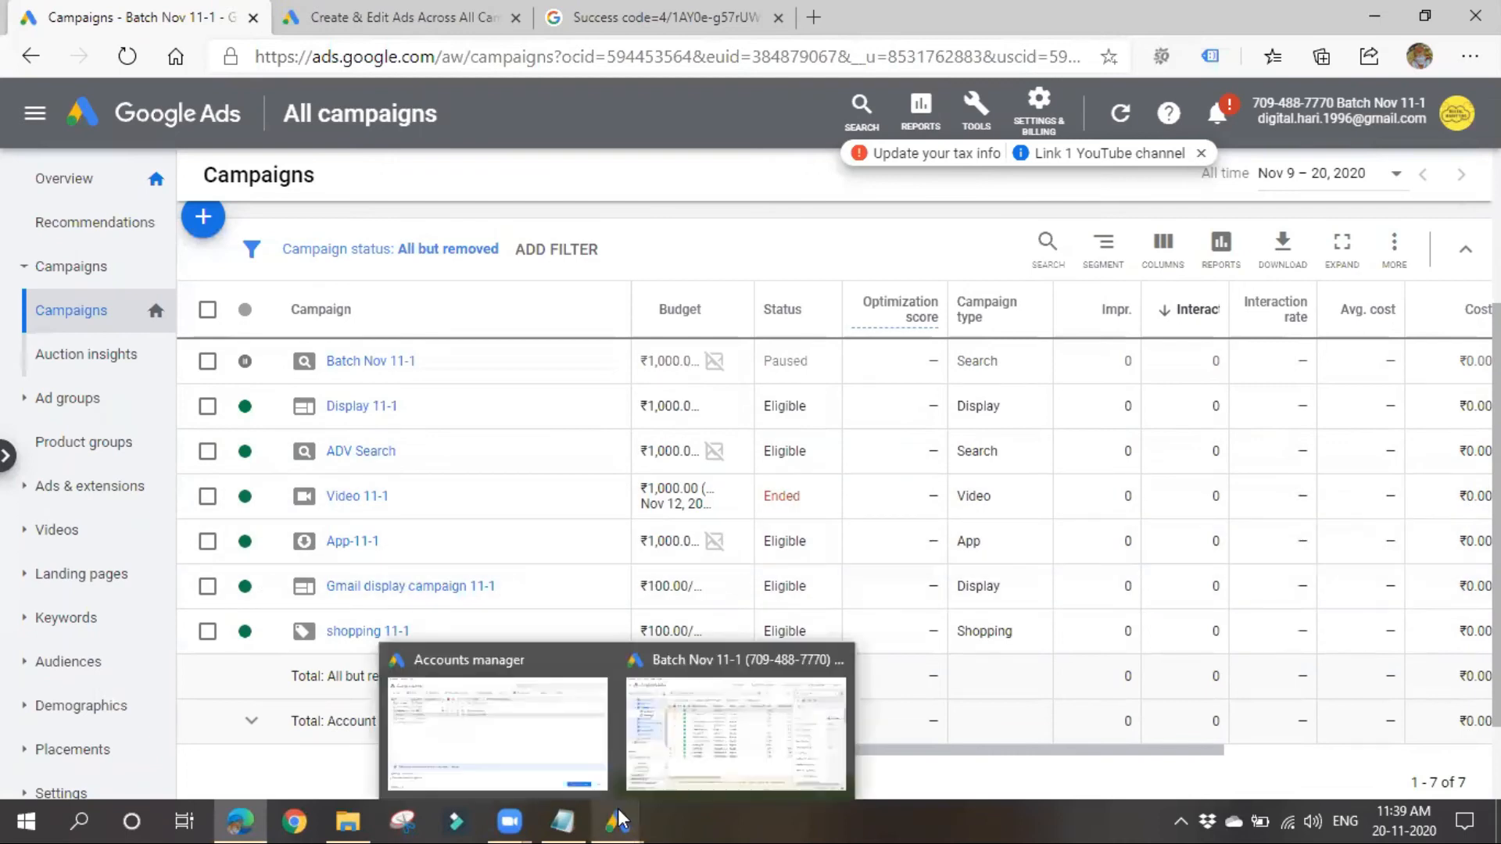
{"action": "left_click", "coordinate": [692, 739]}
{"action": "scroll", "coordinate": [158, 391], "scroll_direction": "up", "scroll_amount": 1}
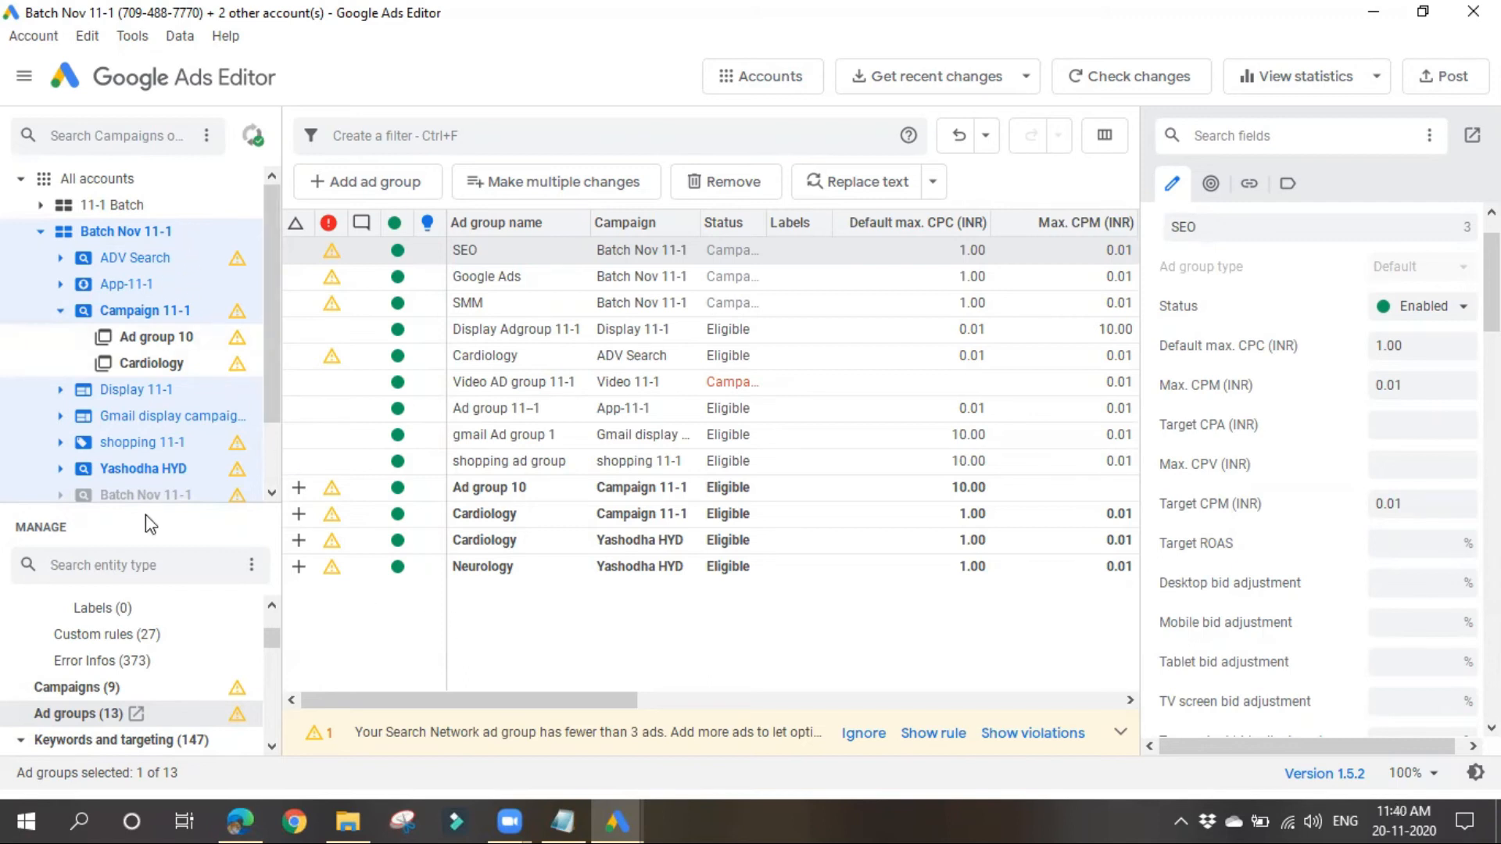
{"action": "left_click", "coordinate": [1428, 88]}
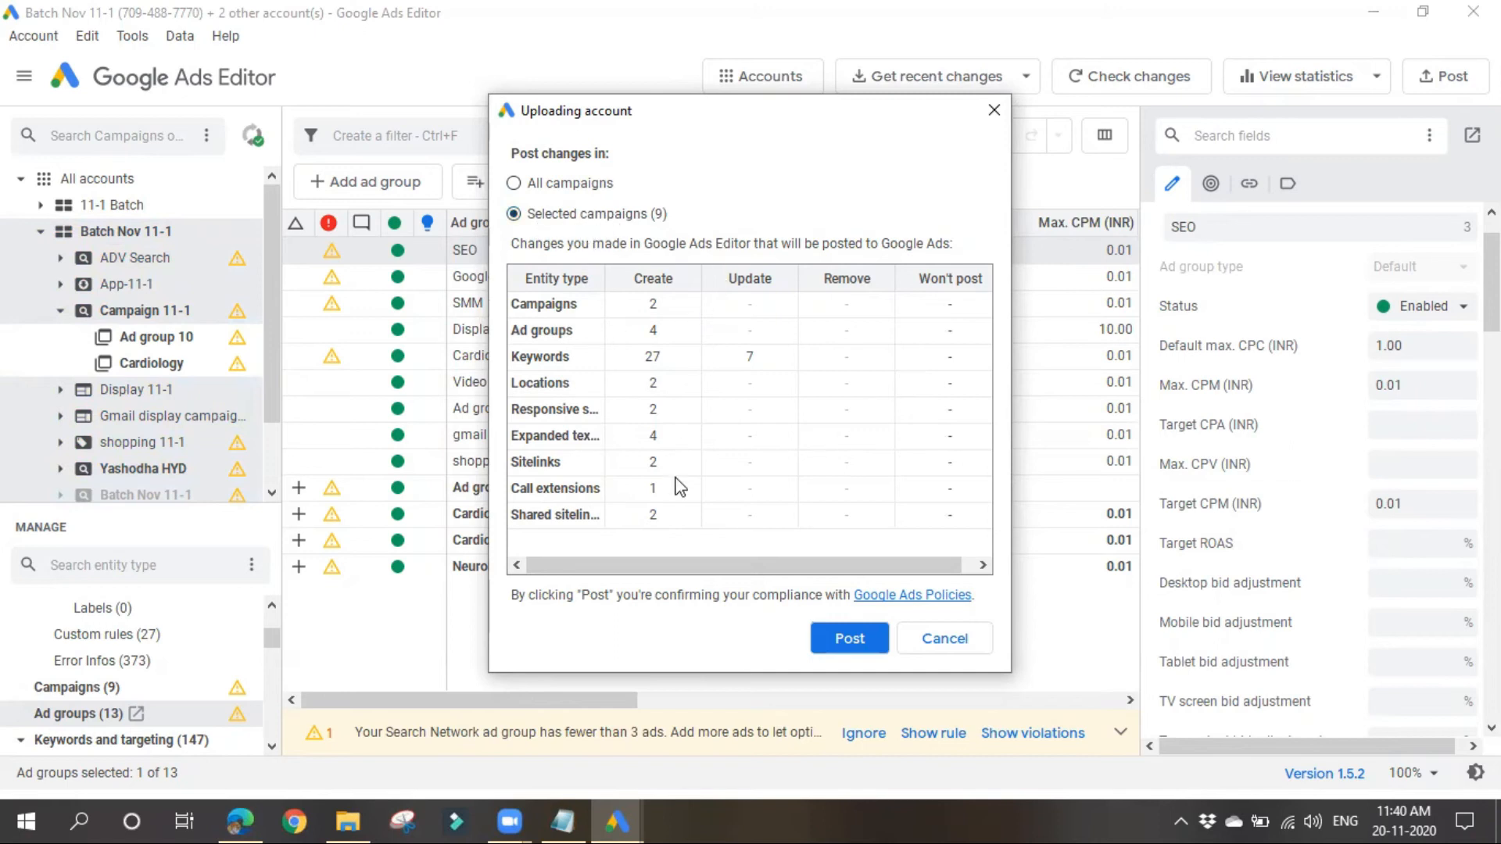
{"action": "left_click", "coordinate": [850, 639]}
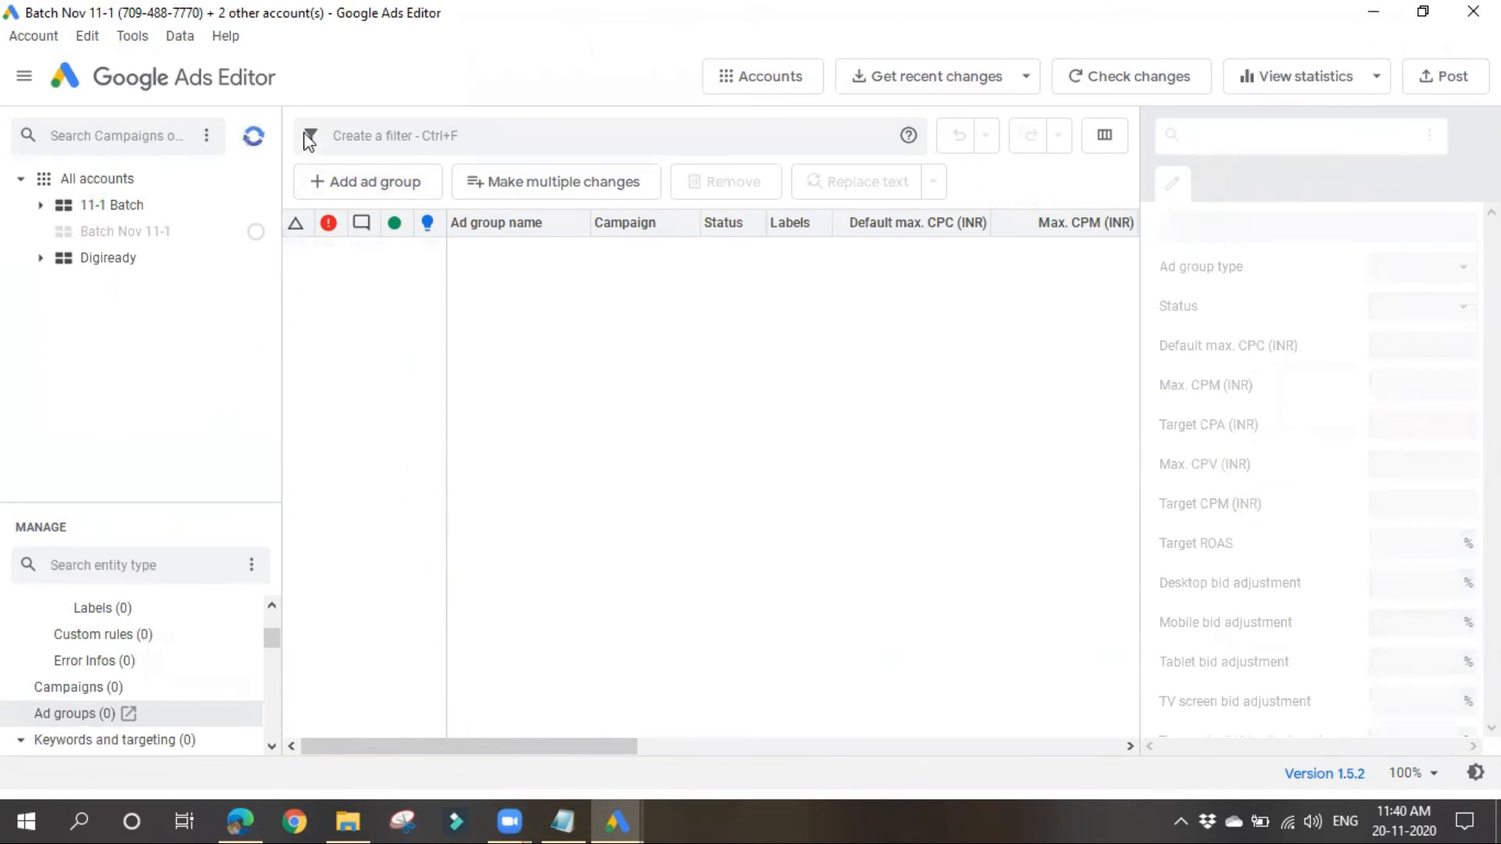
{"action": "left_click", "coordinate": [255, 142]}
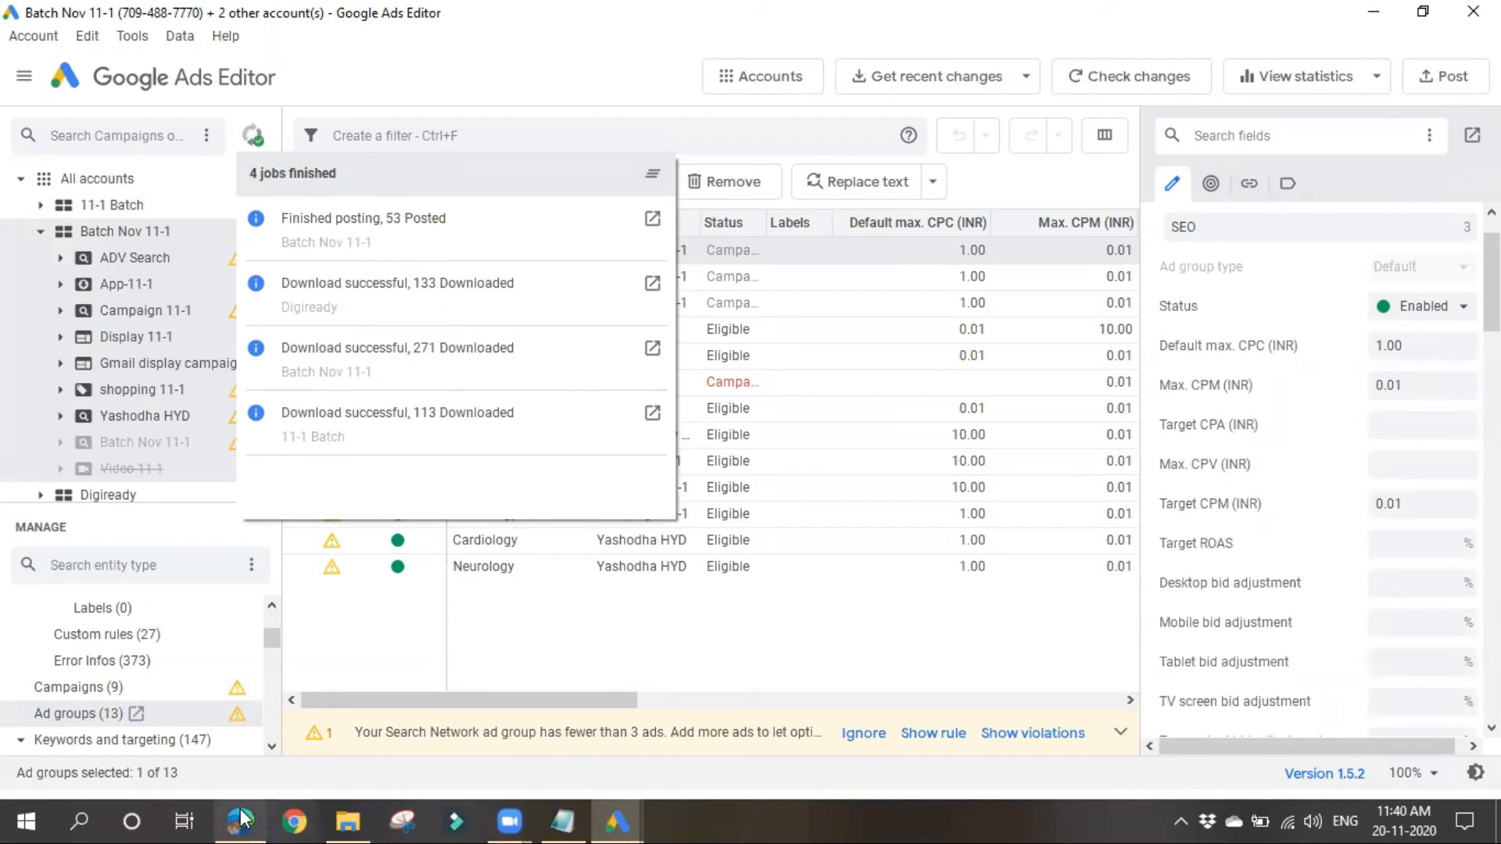
Step: Switch to Google Ads in the browser and reload the campaign list to look for the posted campaigns
{"action": "mouse_move", "coordinate": [241, 818]}
{"action": "left_click", "coordinate": [248, 762]}
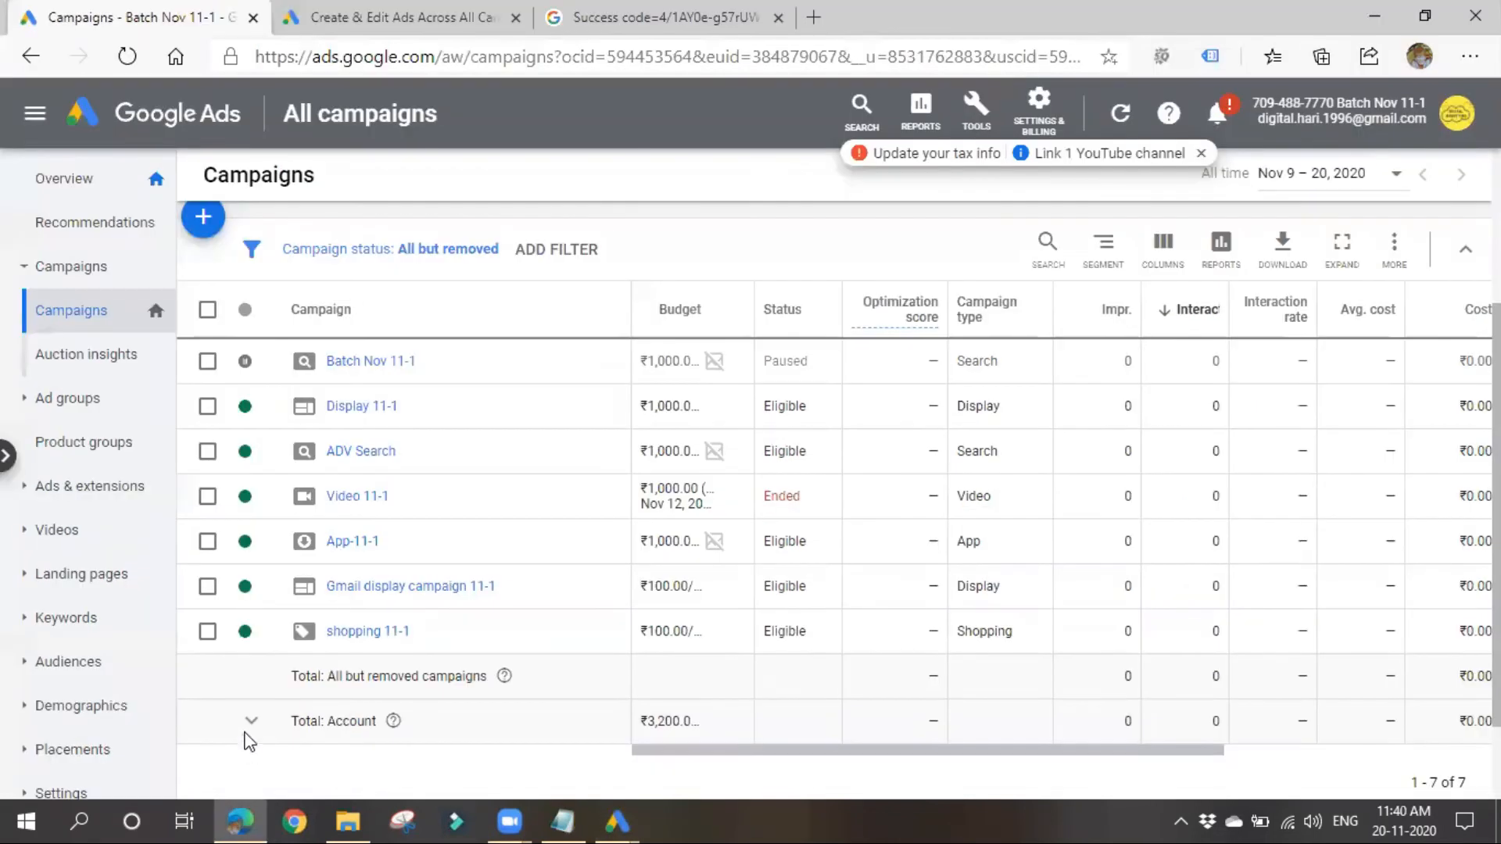
{"action": "left_click", "coordinate": [138, 59]}
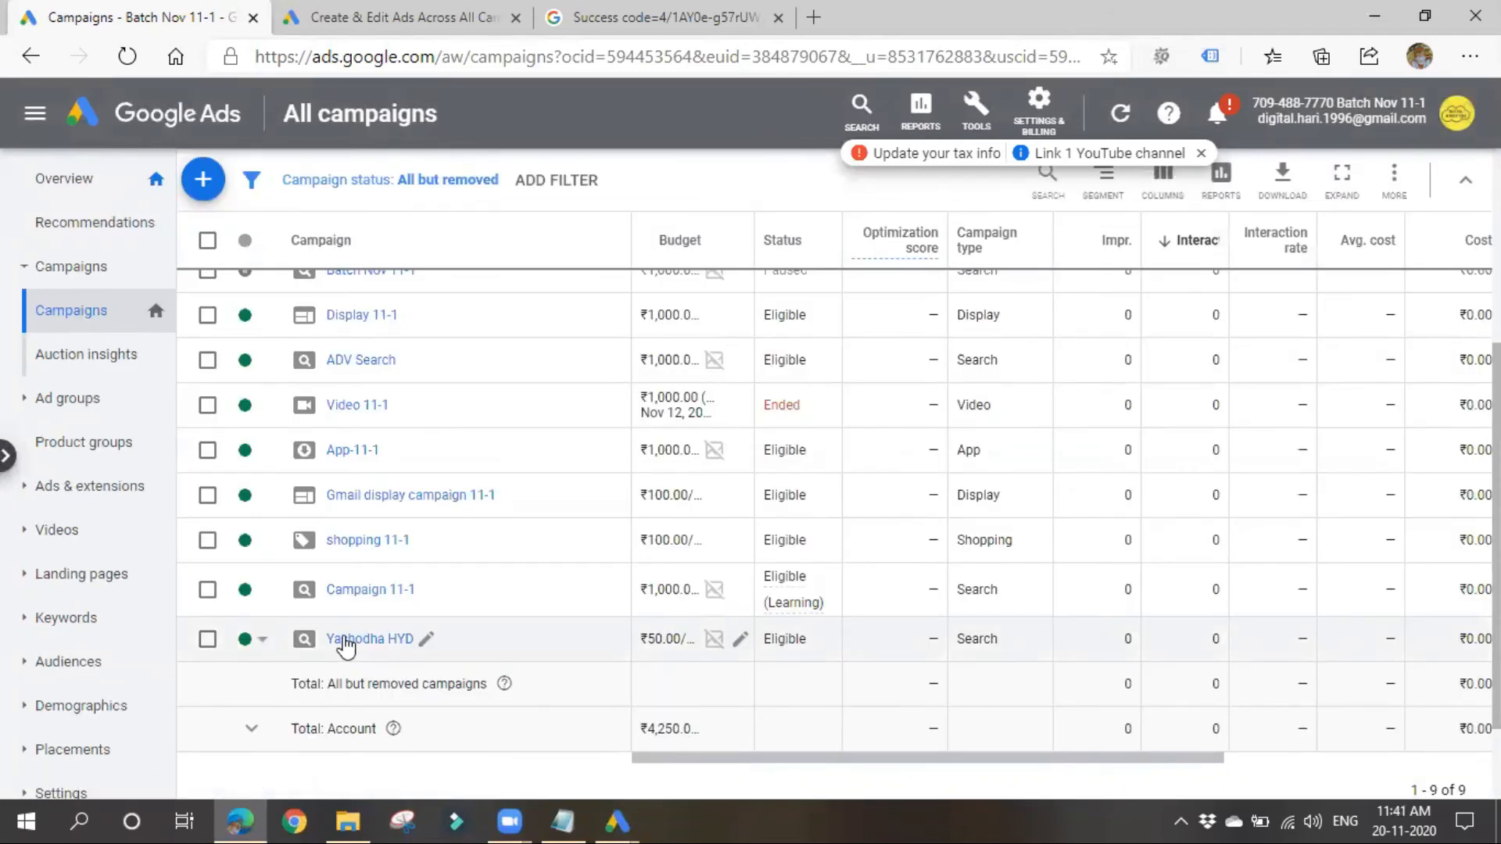
Step: Open the posted Yashodha HYD campaign and review the search keywords of its Neurology ad group
{"action": "left_click", "coordinate": [346, 641]}
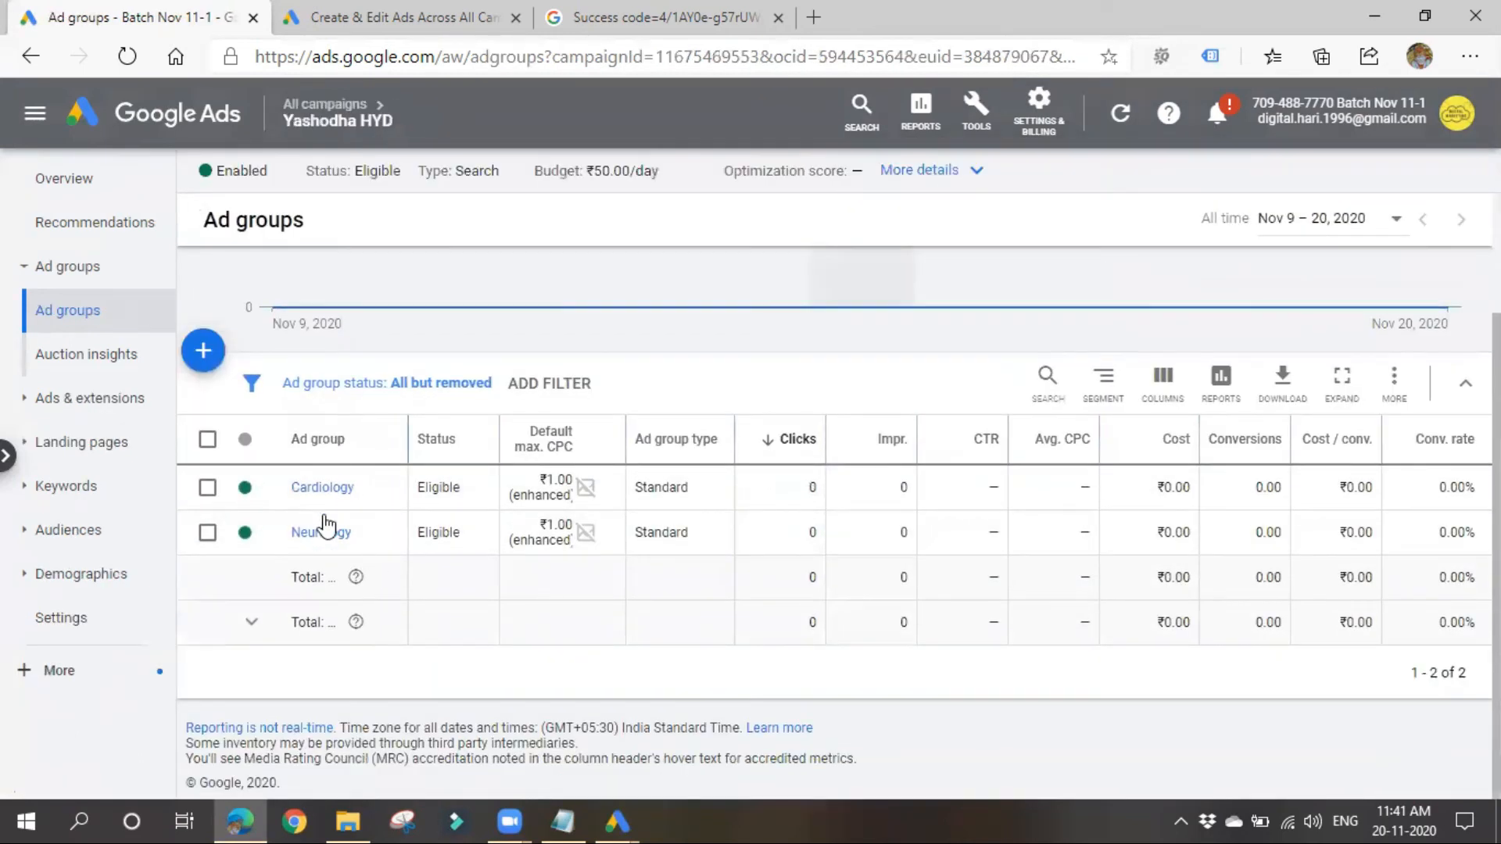
{"action": "left_click", "coordinate": [321, 532]}
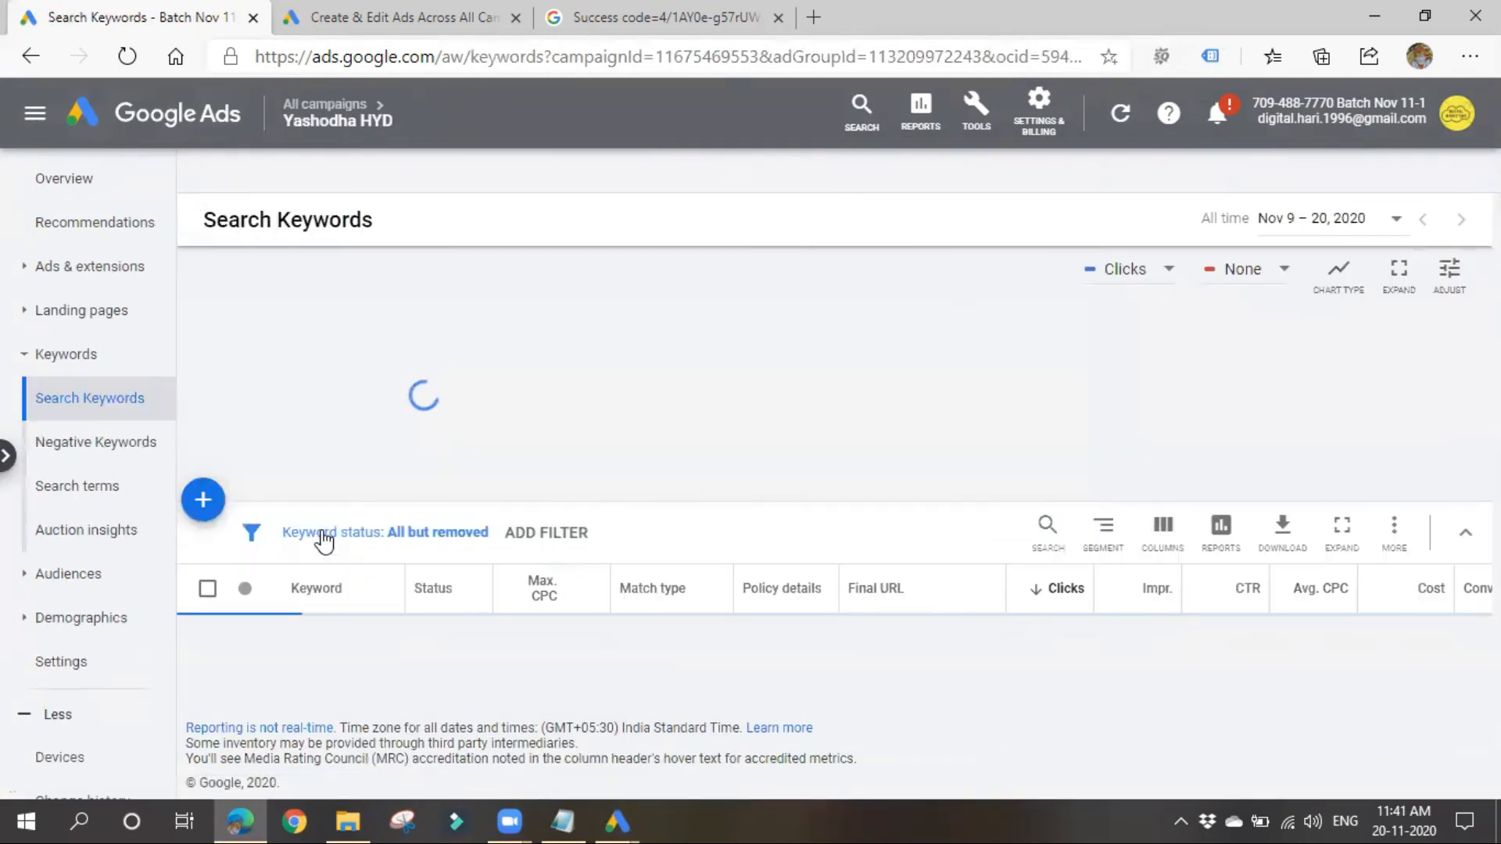
{"action": "scroll", "coordinate": [326, 551], "scroll_direction": "down", "scroll_amount": 5}
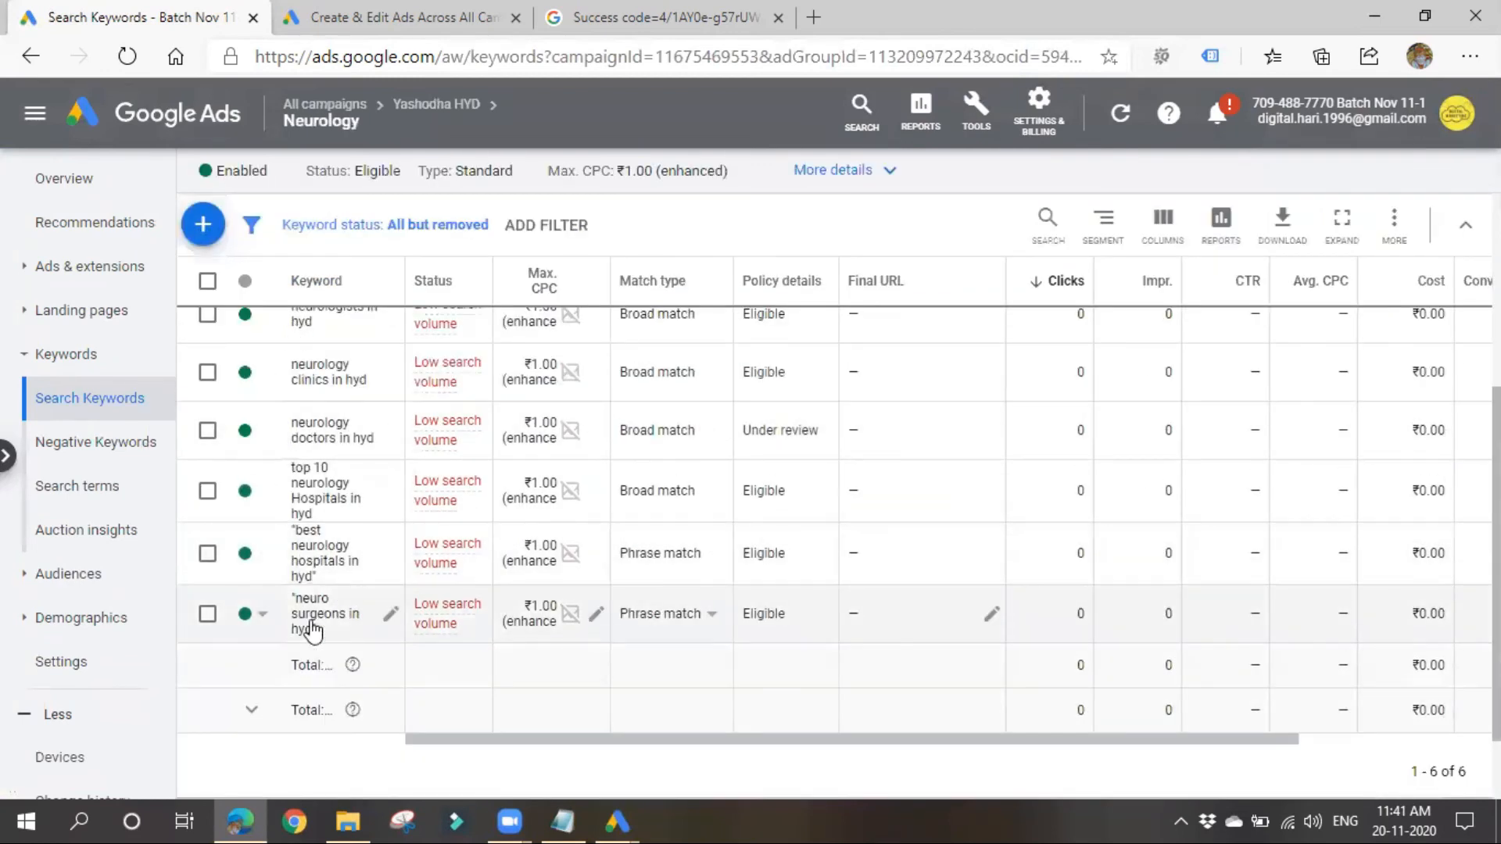
{"action": "scroll", "coordinate": [311, 625], "scroll_direction": "up", "scroll_amount": 5}
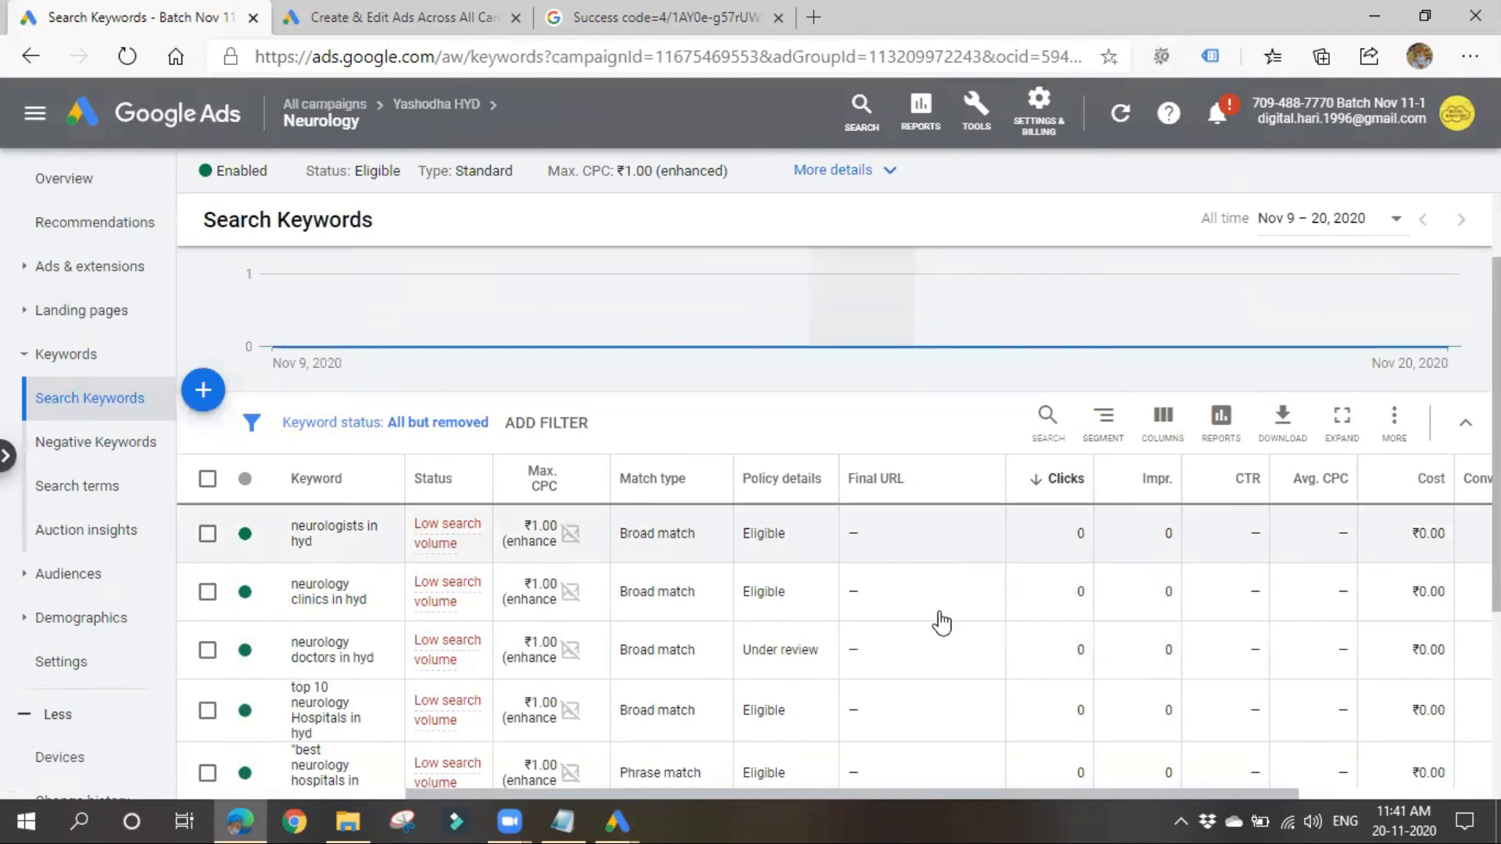
{"action": "scroll", "coordinate": [941, 617], "scroll_direction": "down", "scroll_amount": 4}
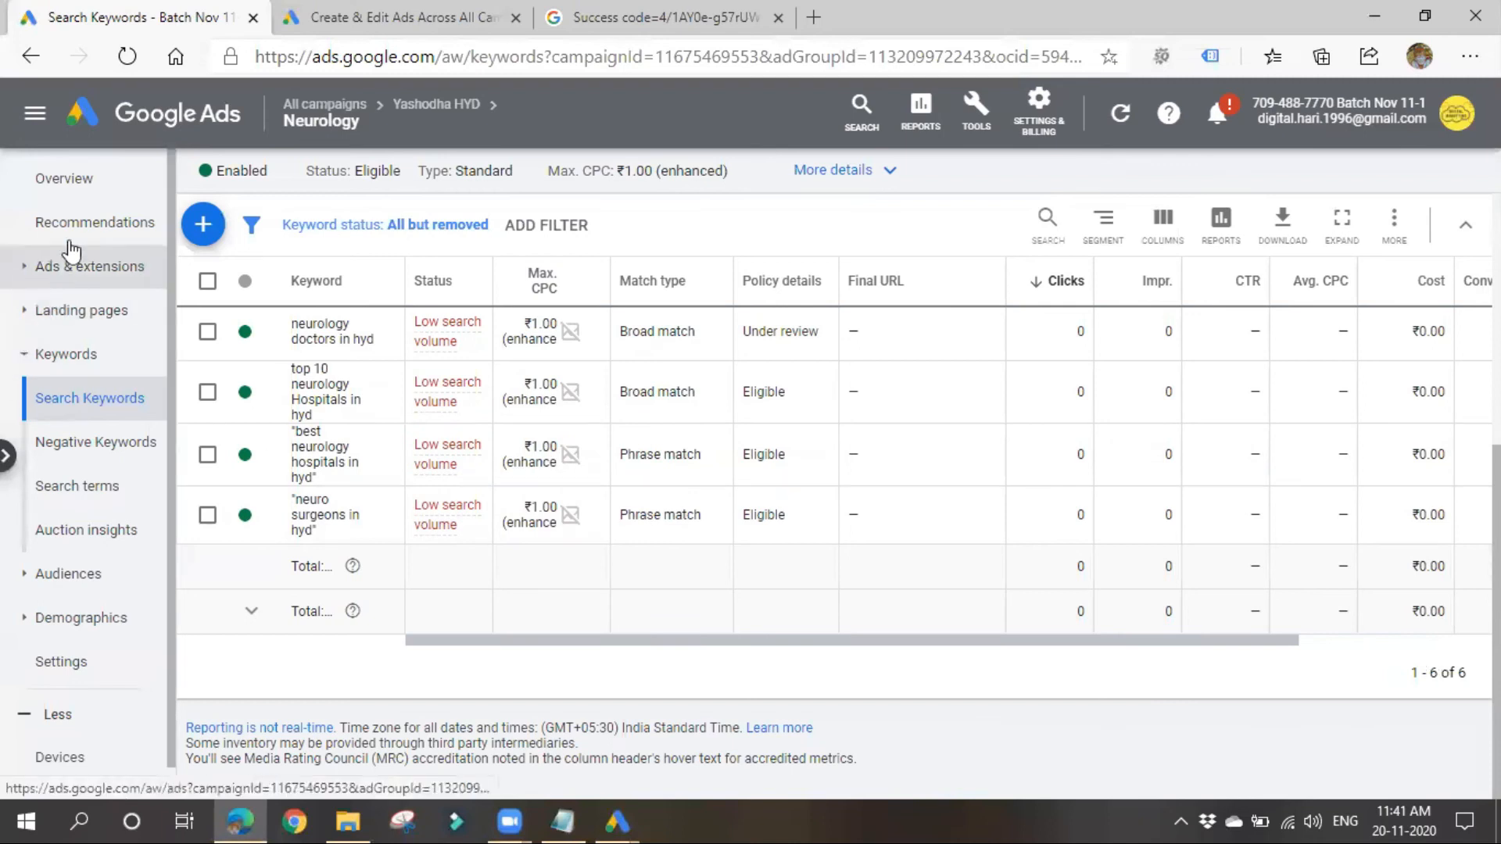
Step: Return to the list of all campaigns and check its last entries and the campaign count
{"action": "left_click", "coordinate": [229, 133]}
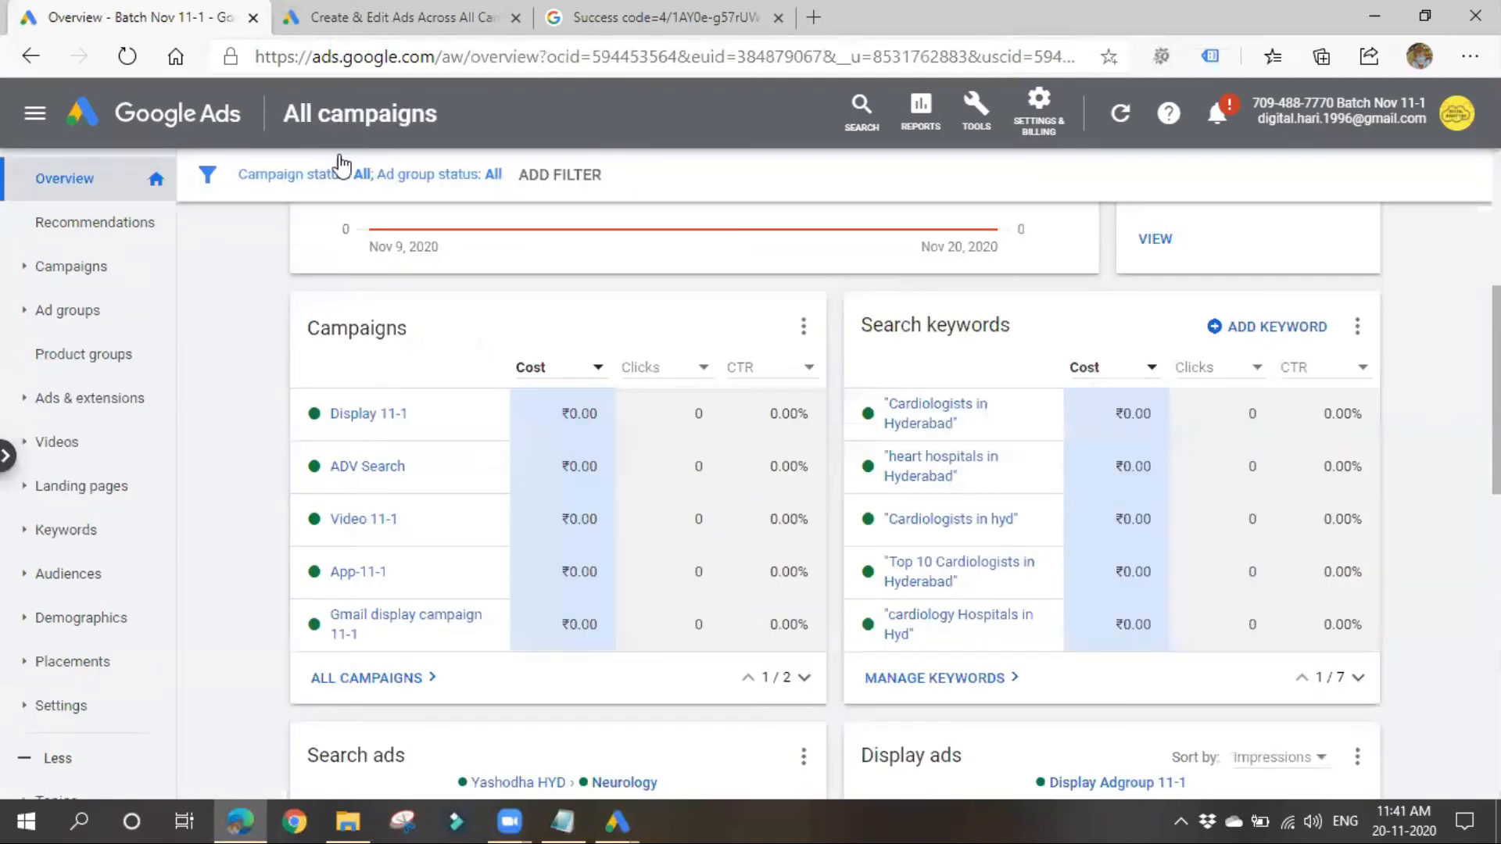
{"action": "left_click", "coordinate": [354, 122]}
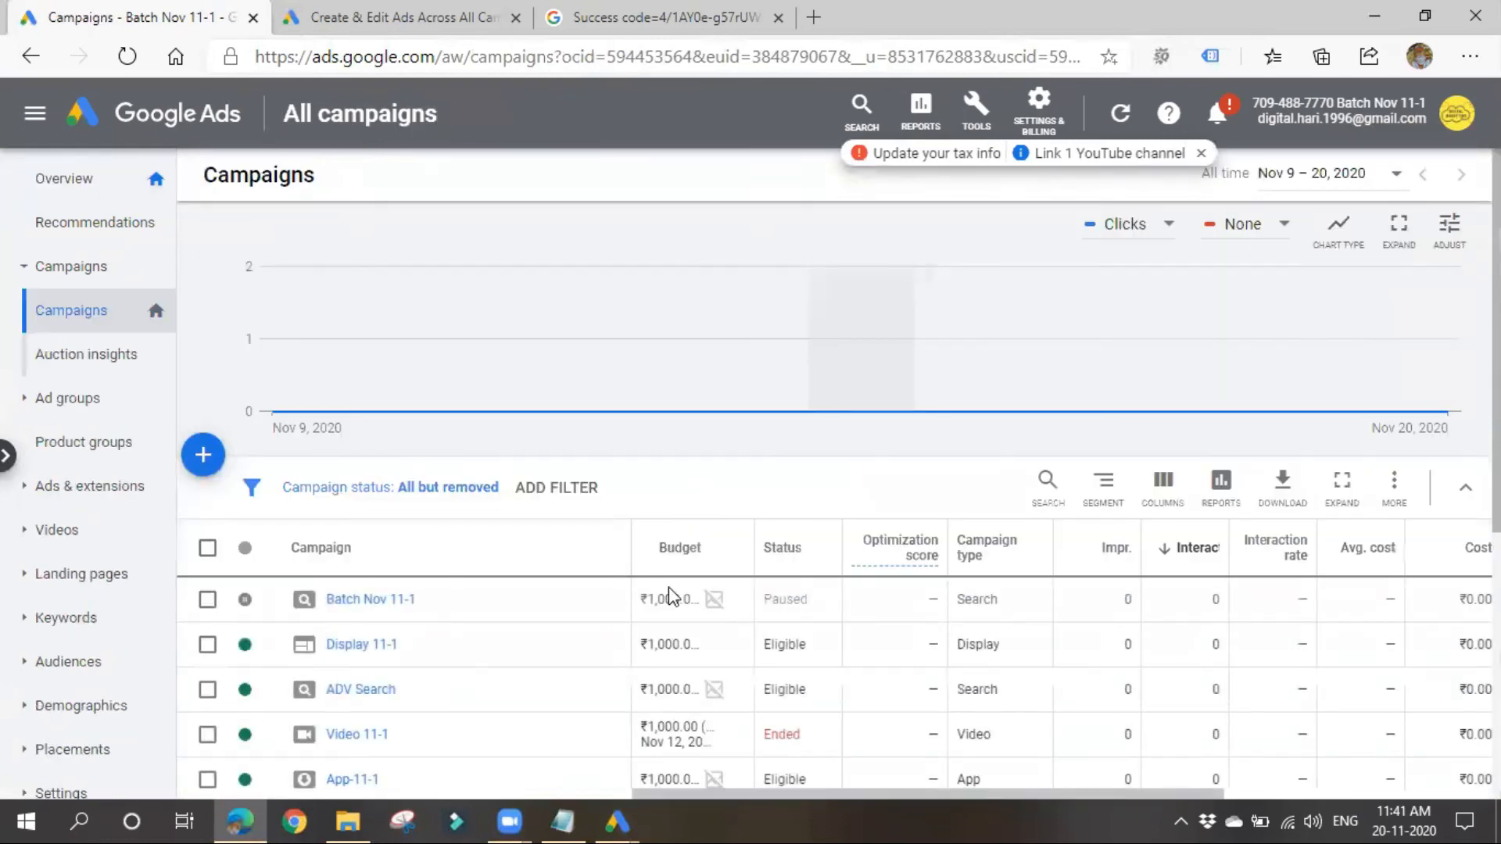
{"action": "scroll", "coordinate": [670, 589], "scroll_direction": "down", "scroll_amount": 5}
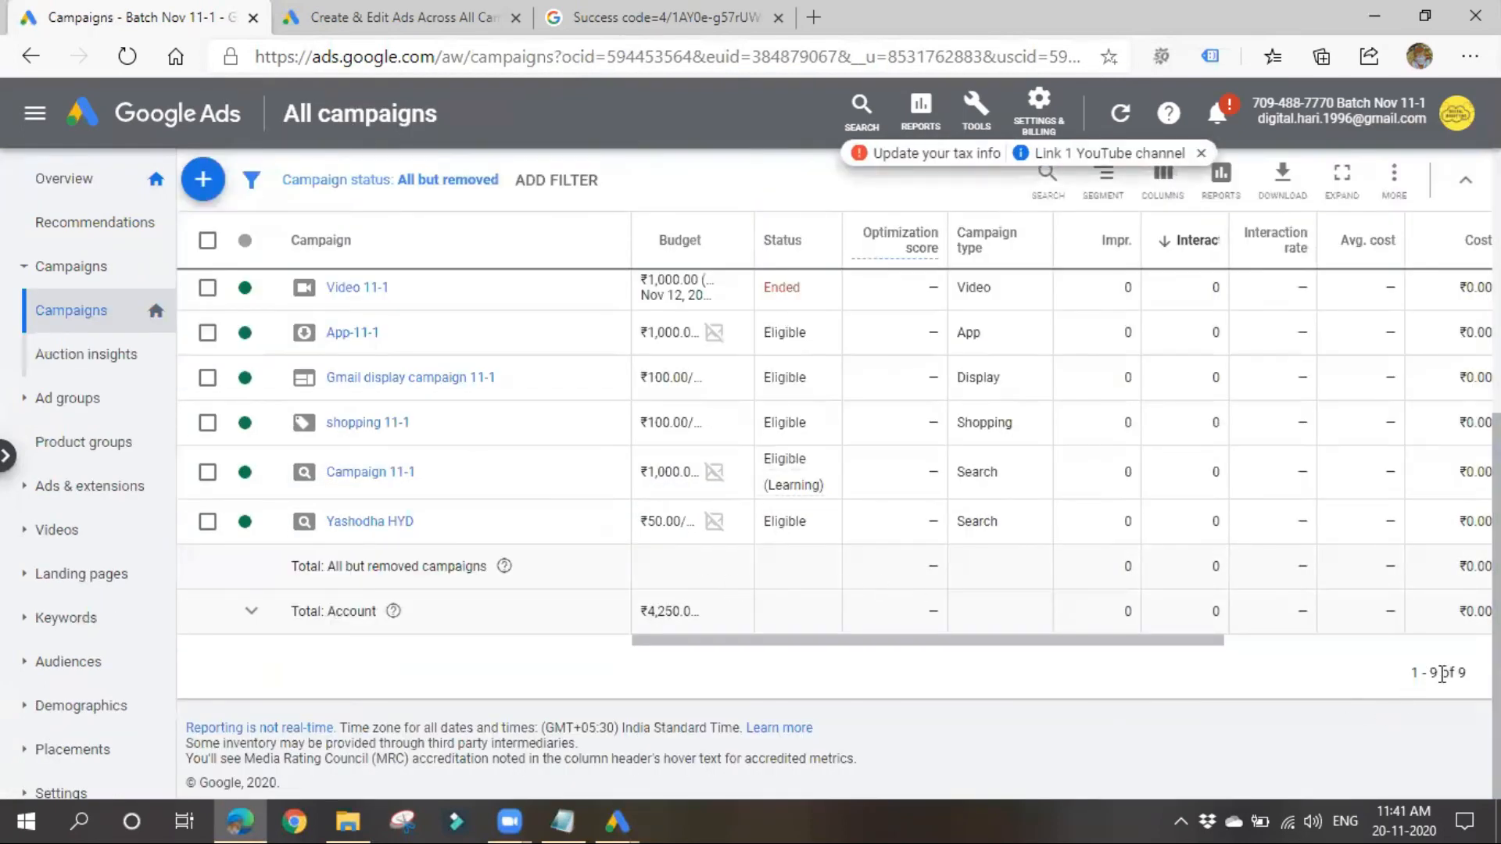
{"action": "left_click_drag", "start_coordinate": [1454, 673], "coordinate": [1399, 677]}
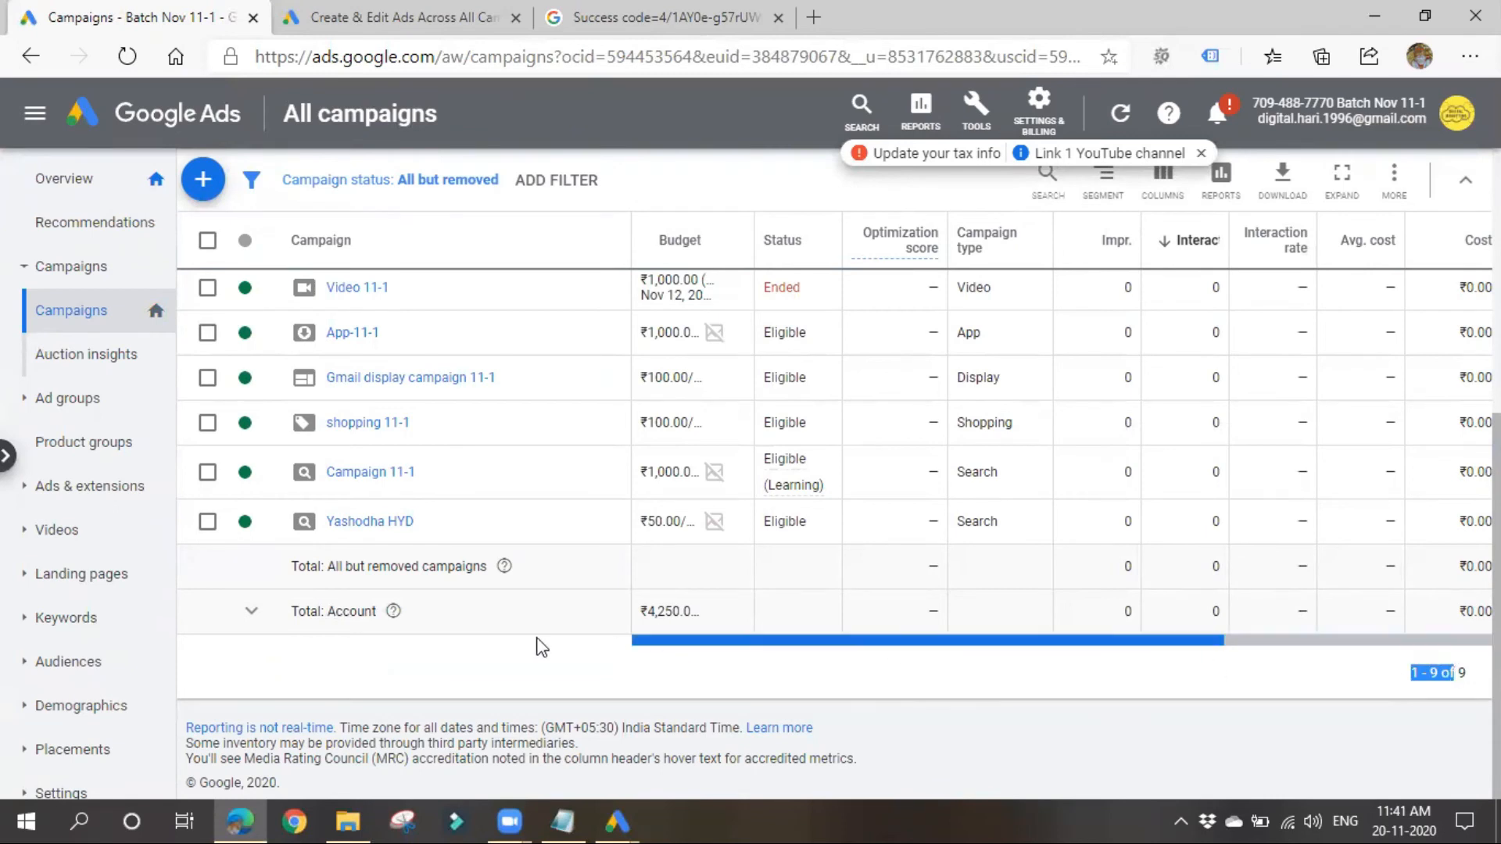
{"action": "left_click_drag", "start_coordinate": [1203, 640], "coordinate": [754, 655]}
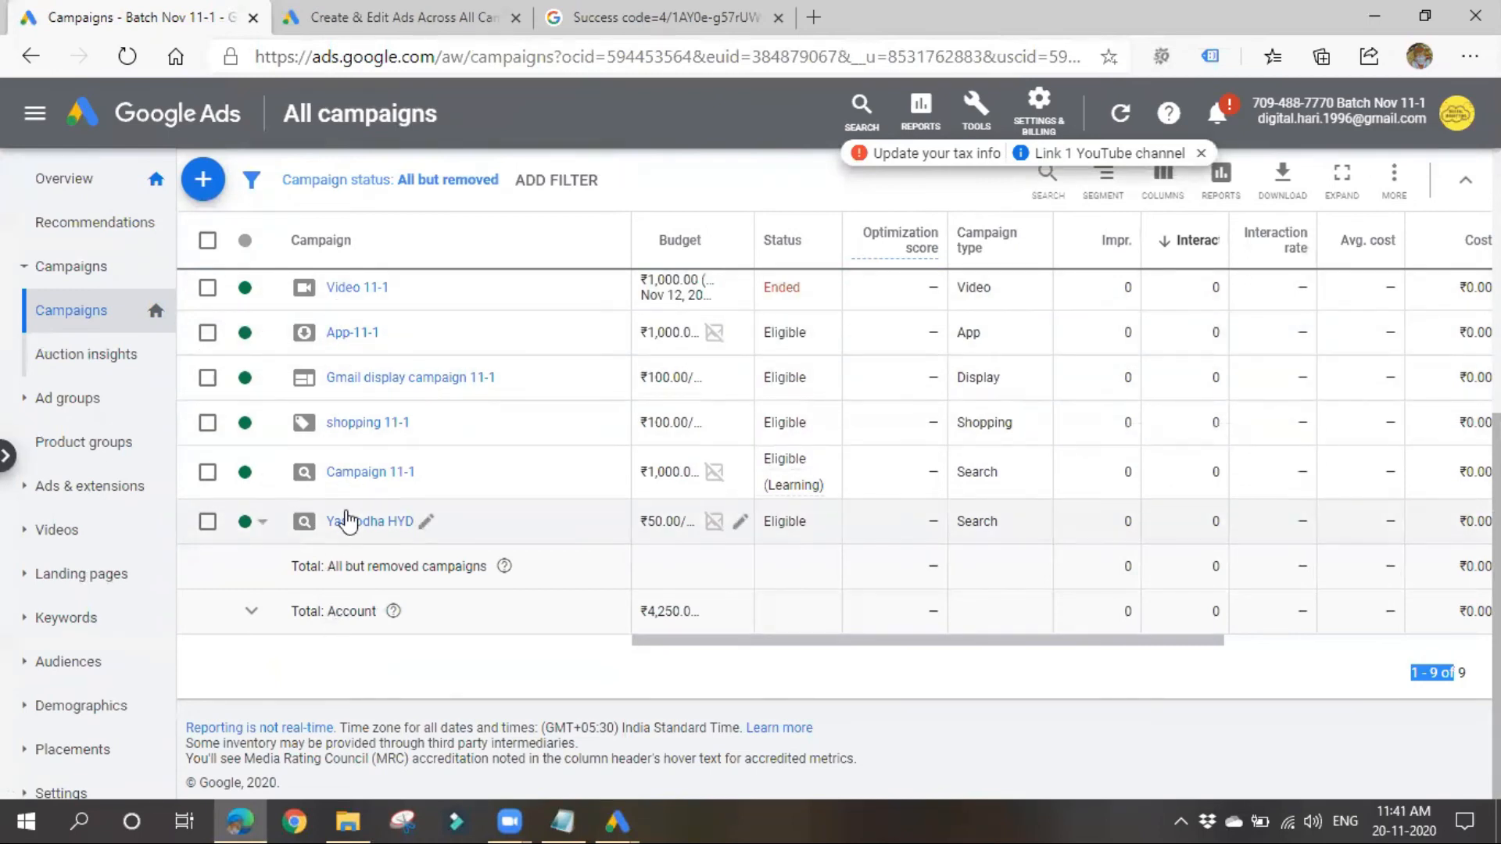
Step: Switch between Google Ads Editor and the online campaign list in the browser to compare them, ending in Google Ads Editor
{"action": "left_click", "coordinate": [1374, 16]}
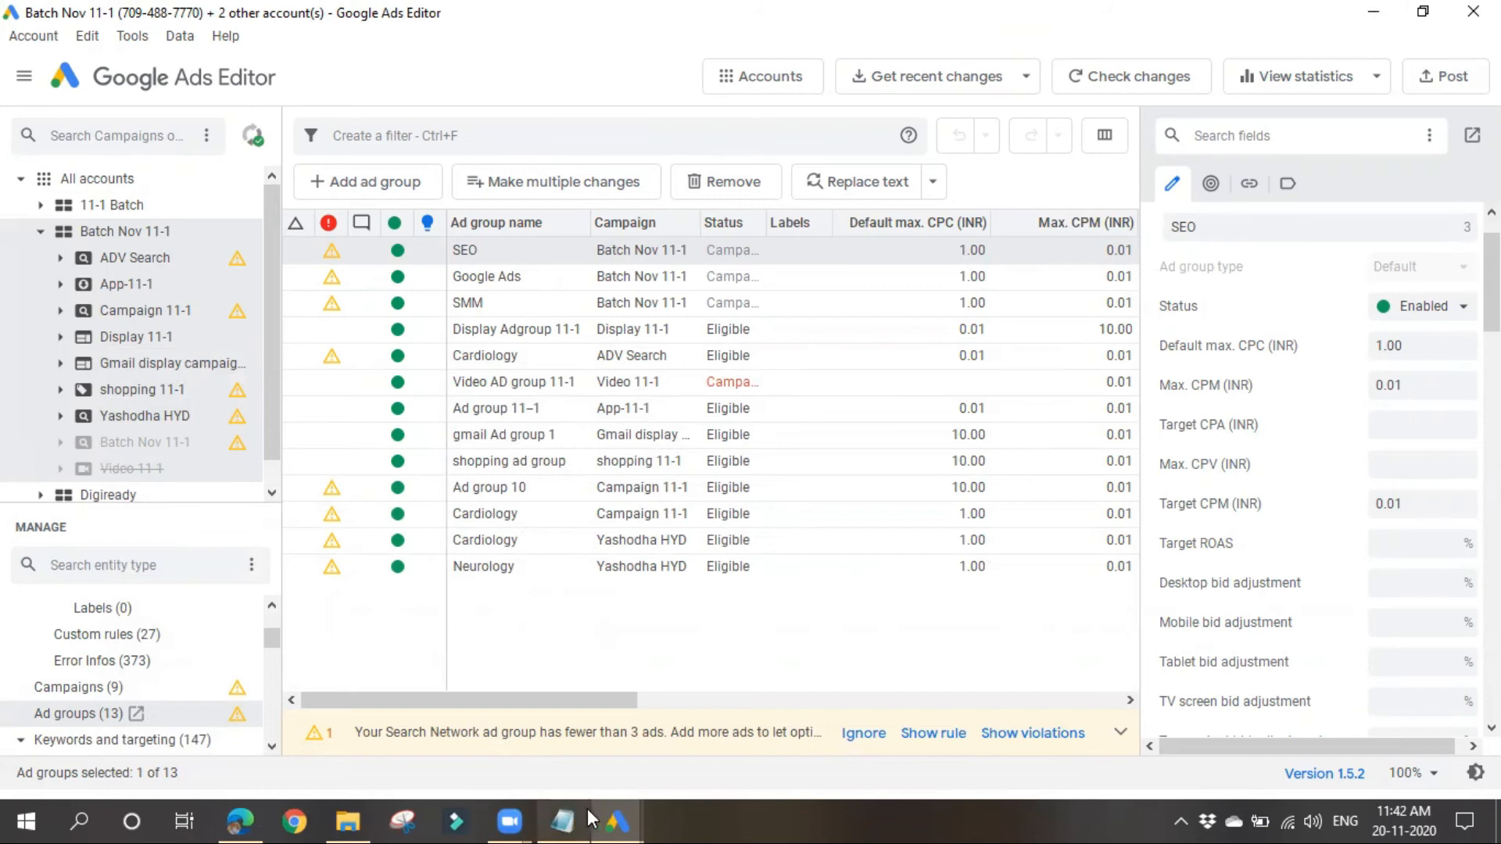
{"action": "mouse_move", "coordinate": [605, 813]}
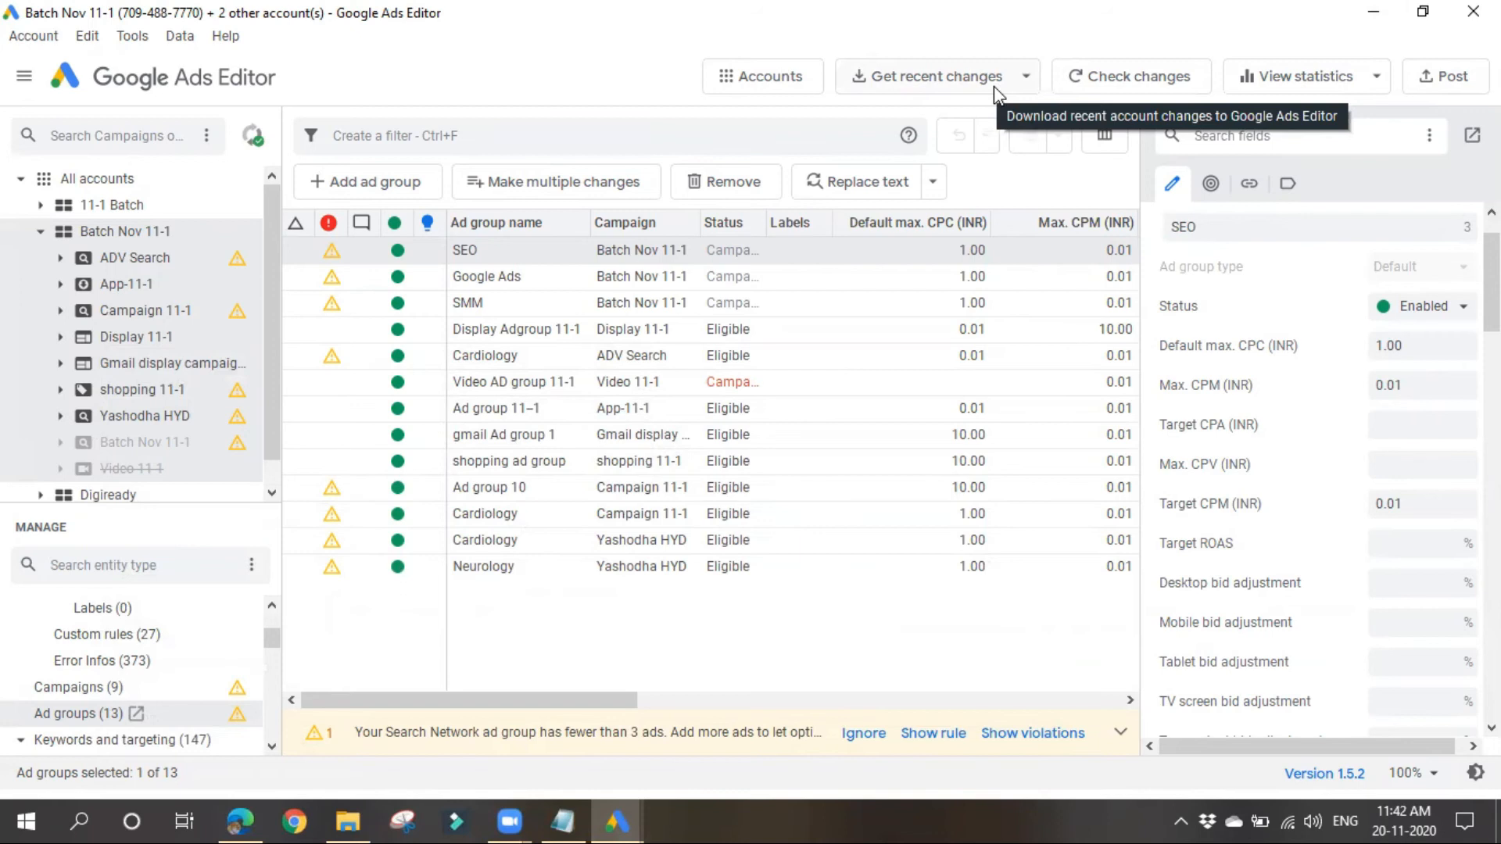
{"action": "mouse_move", "coordinate": [239, 819]}
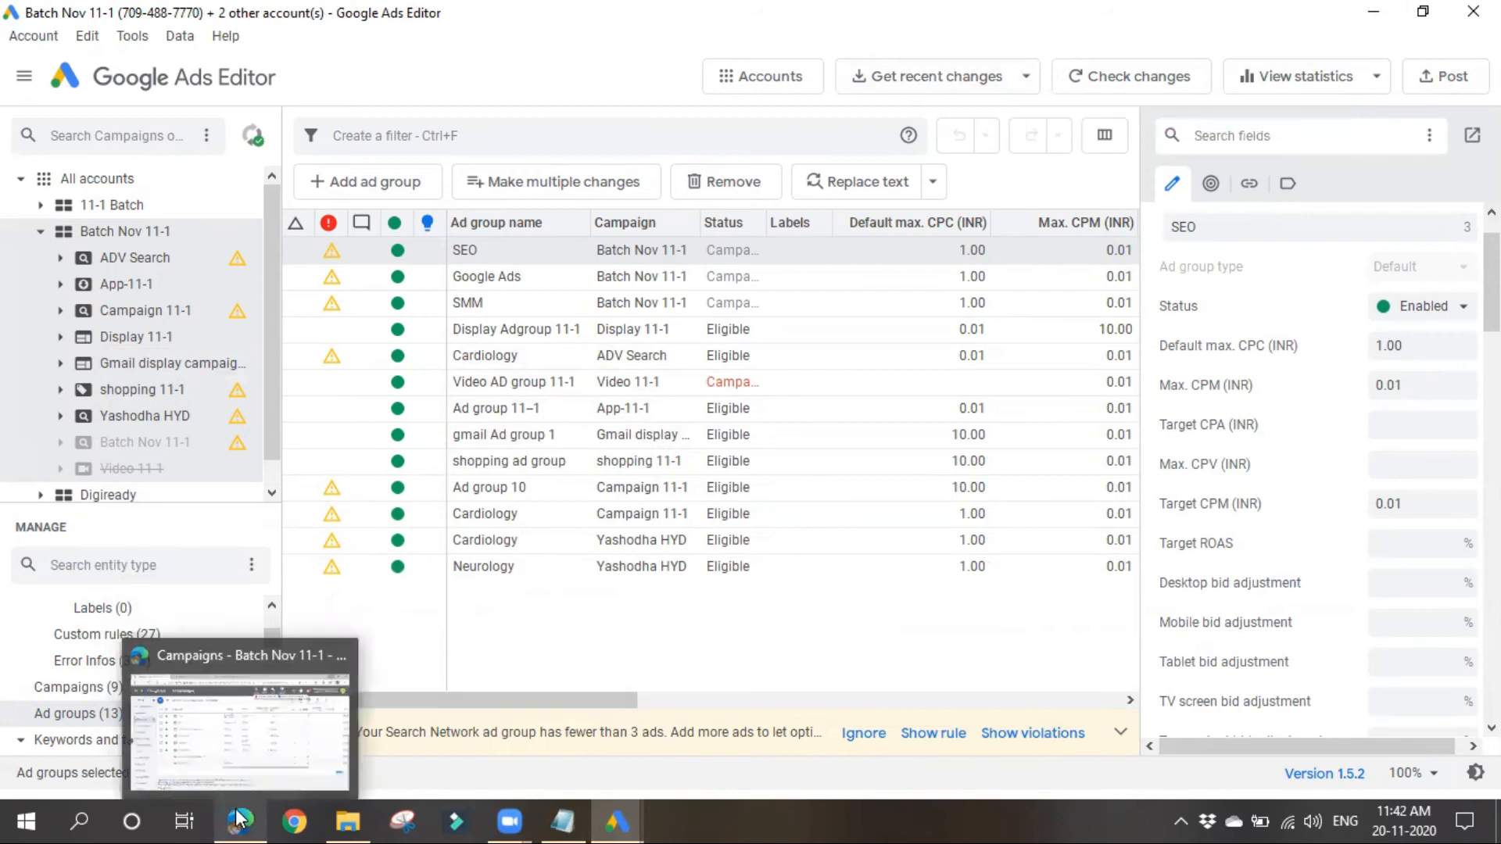
{"action": "left_click", "coordinate": [269, 662]}
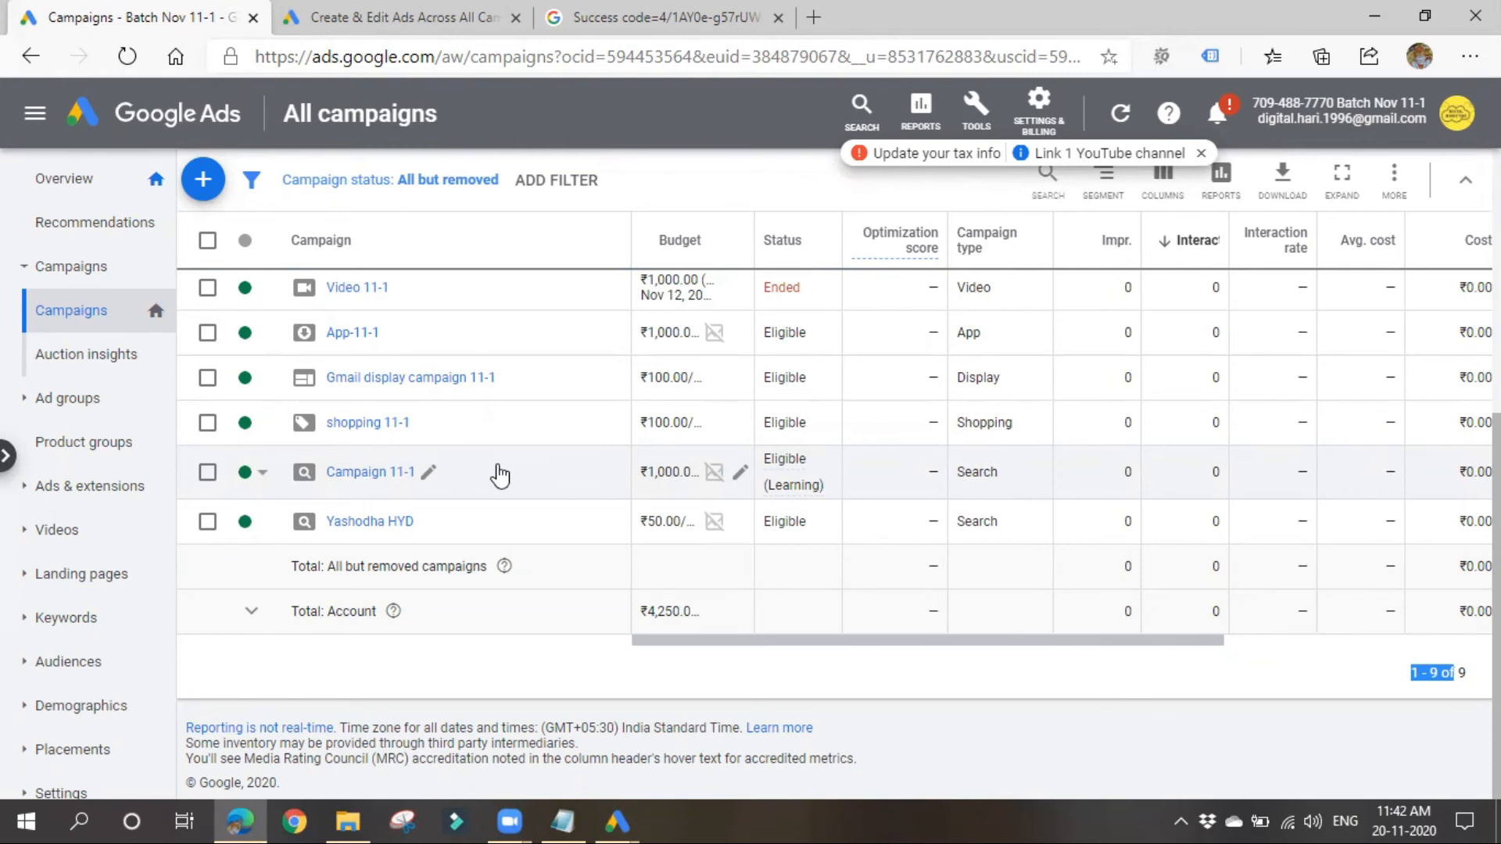
{"action": "mouse_move", "coordinate": [229, 819]}
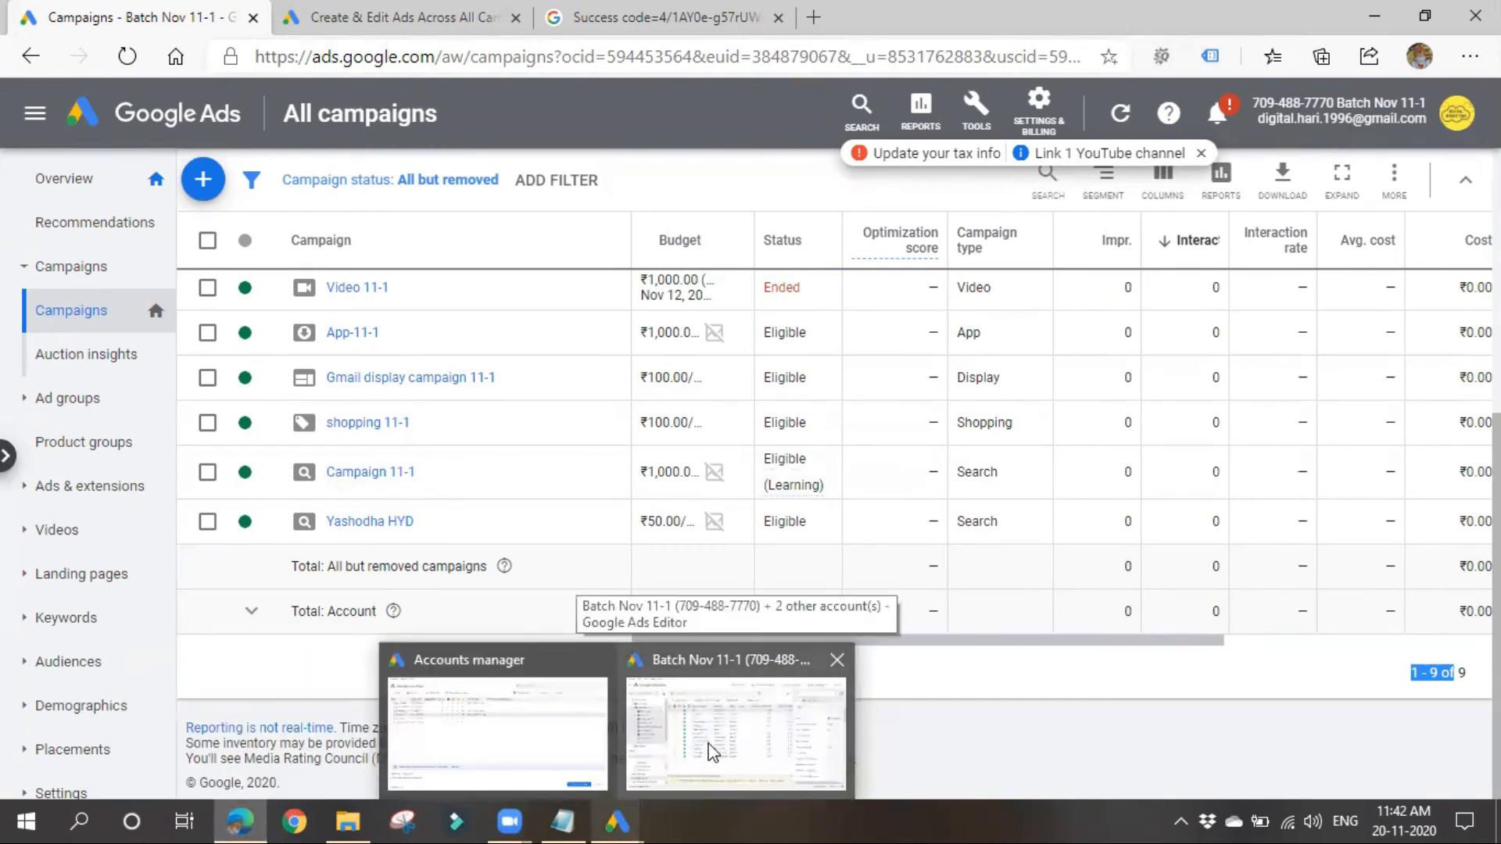
{"action": "left_click", "coordinate": [713, 752]}
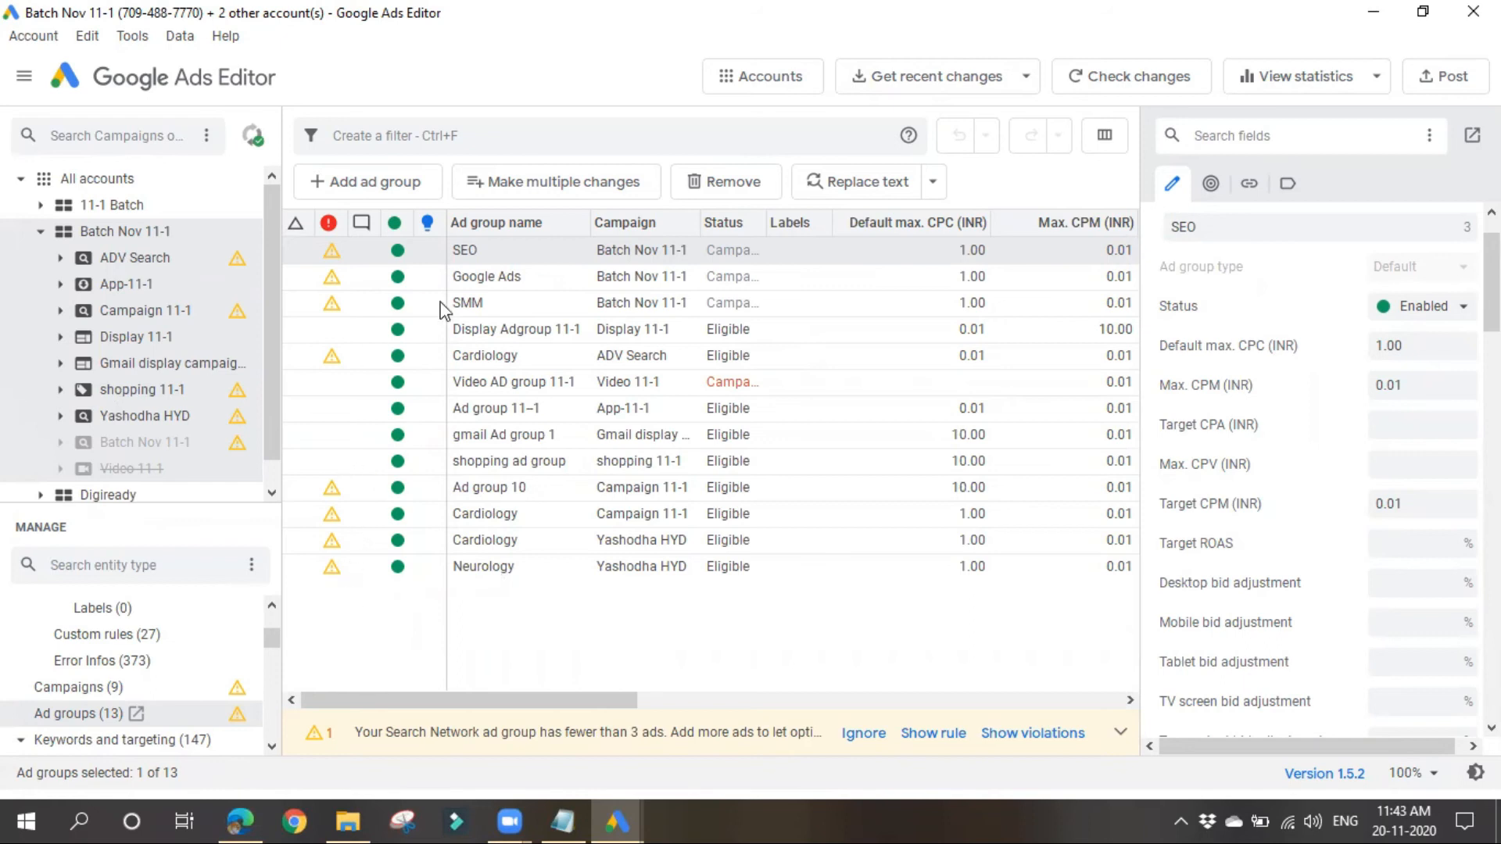
{"action": "left_click", "coordinate": [30, 39]}
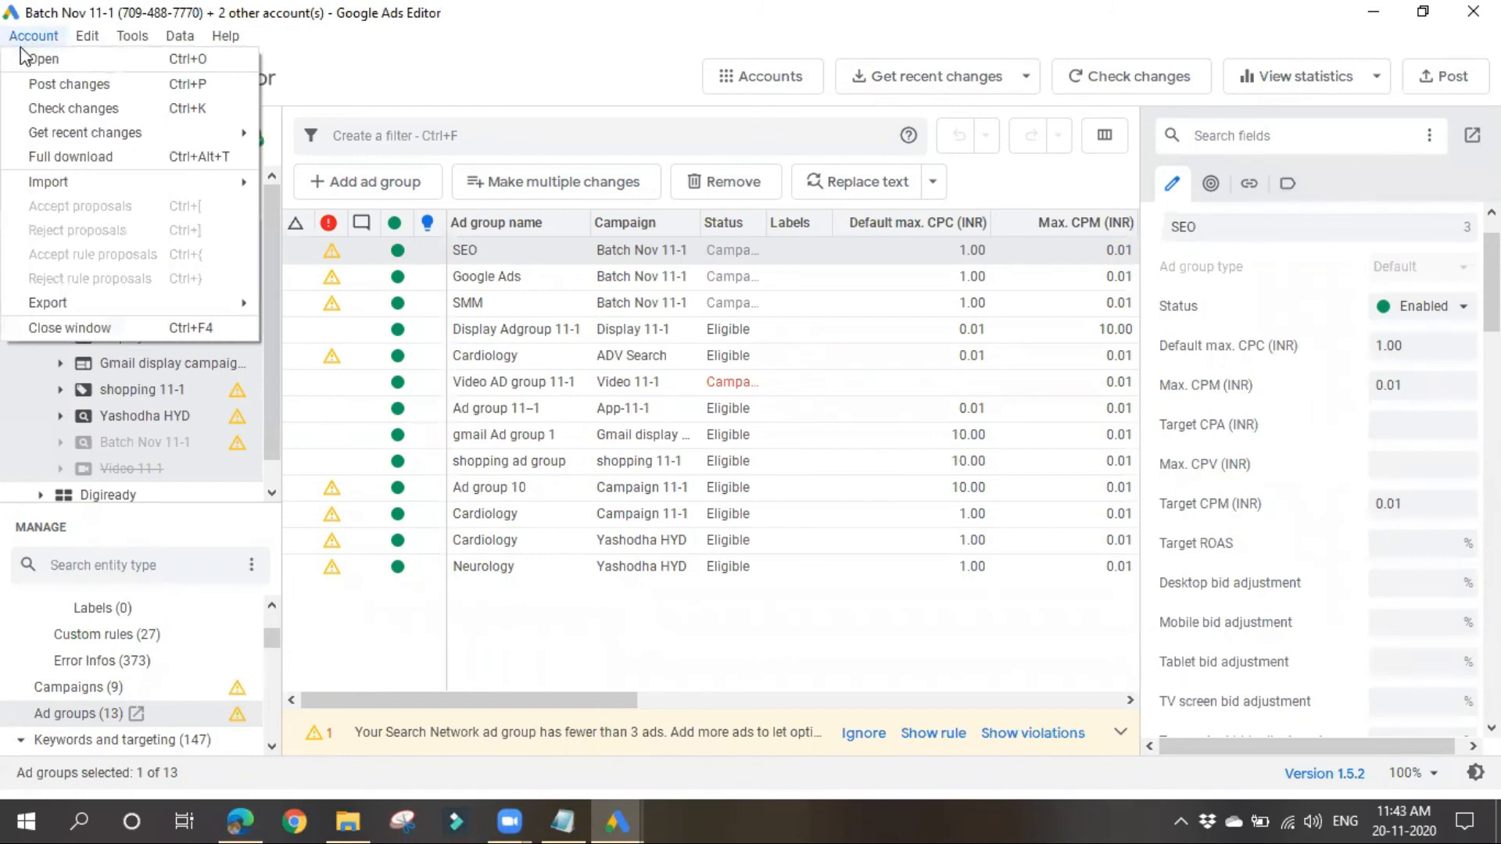
{"action": "mouse_move", "coordinate": [97, 184]}
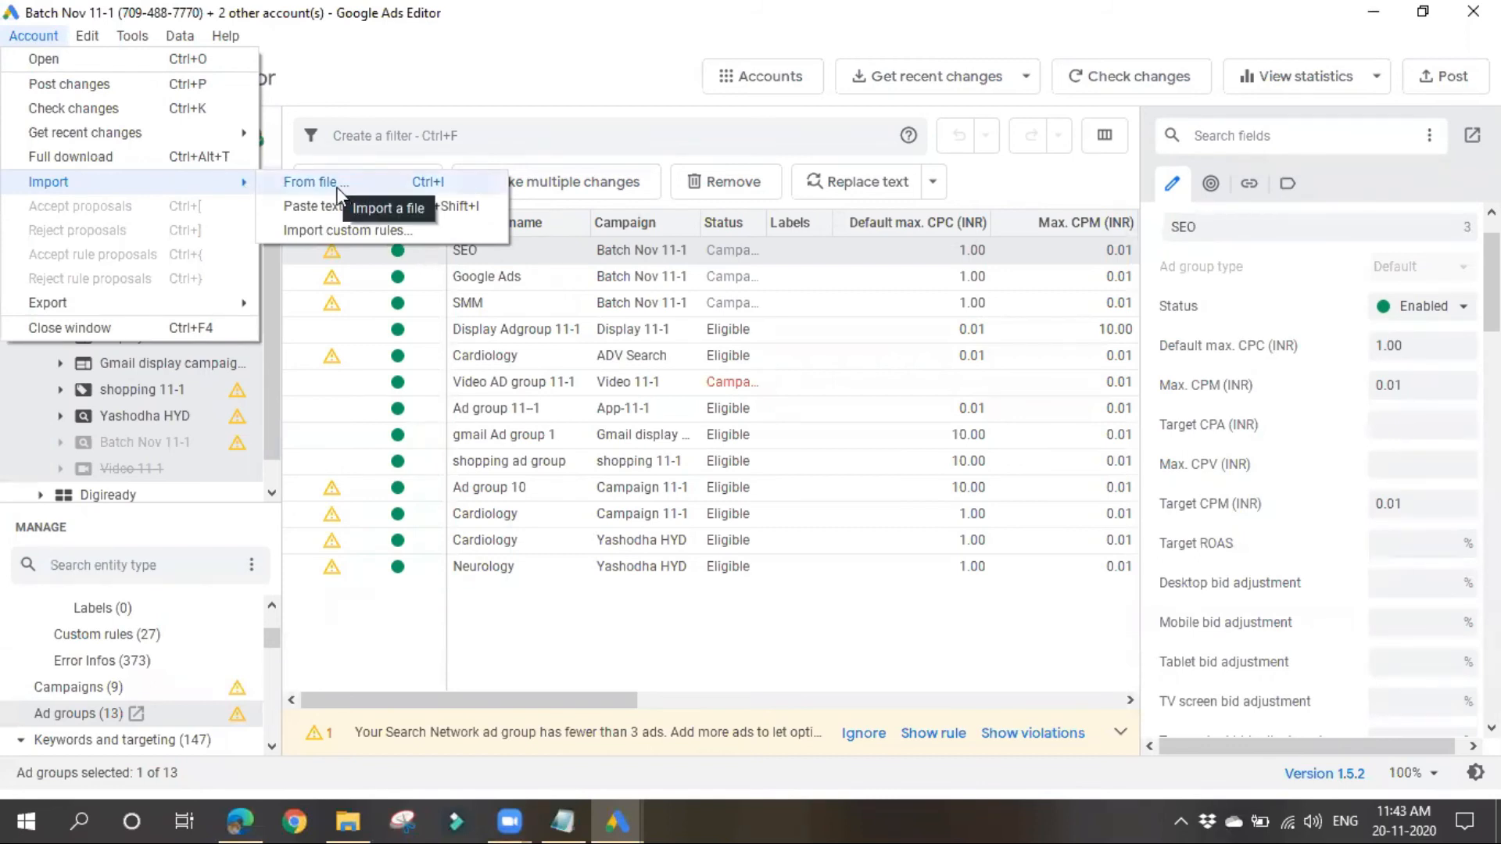
{"action": "mouse_move", "coordinate": [201, 315]}
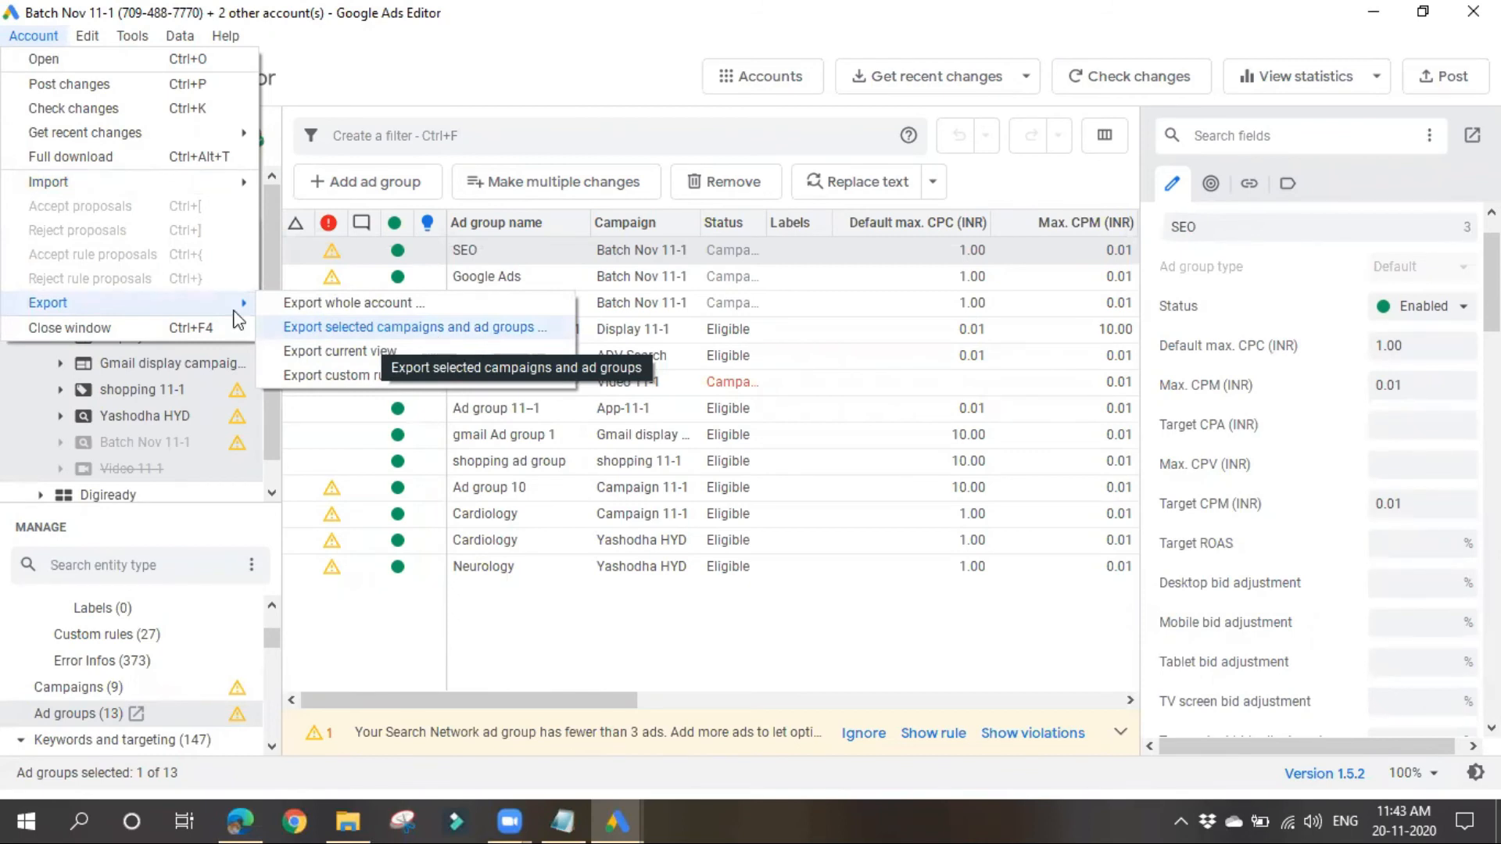
{"action": "mouse_move", "coordinate": [217, 187]}
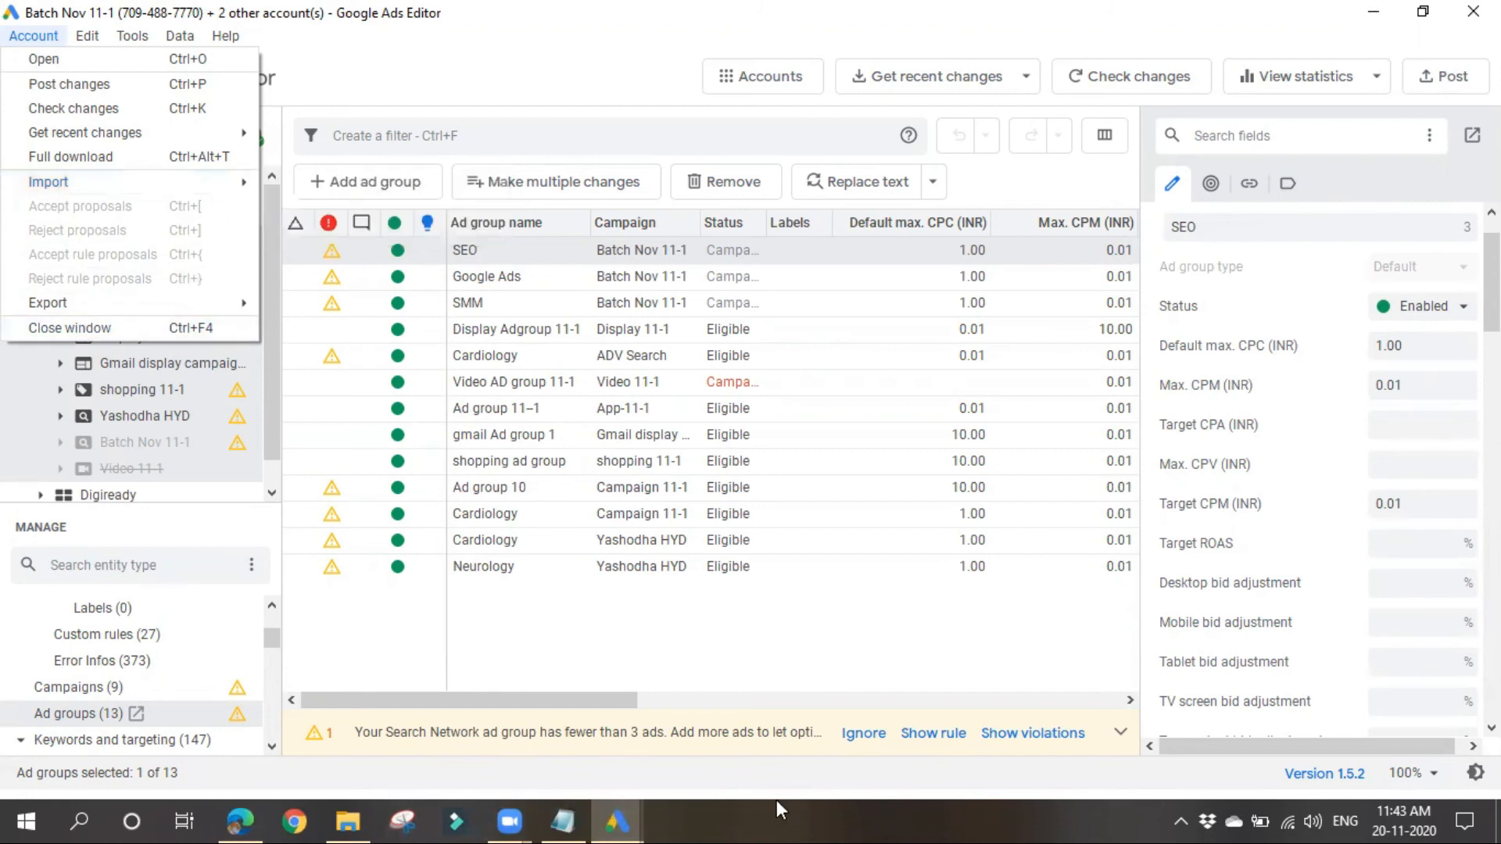
{"action": "left_click", "coordinate": [1222, 475]}
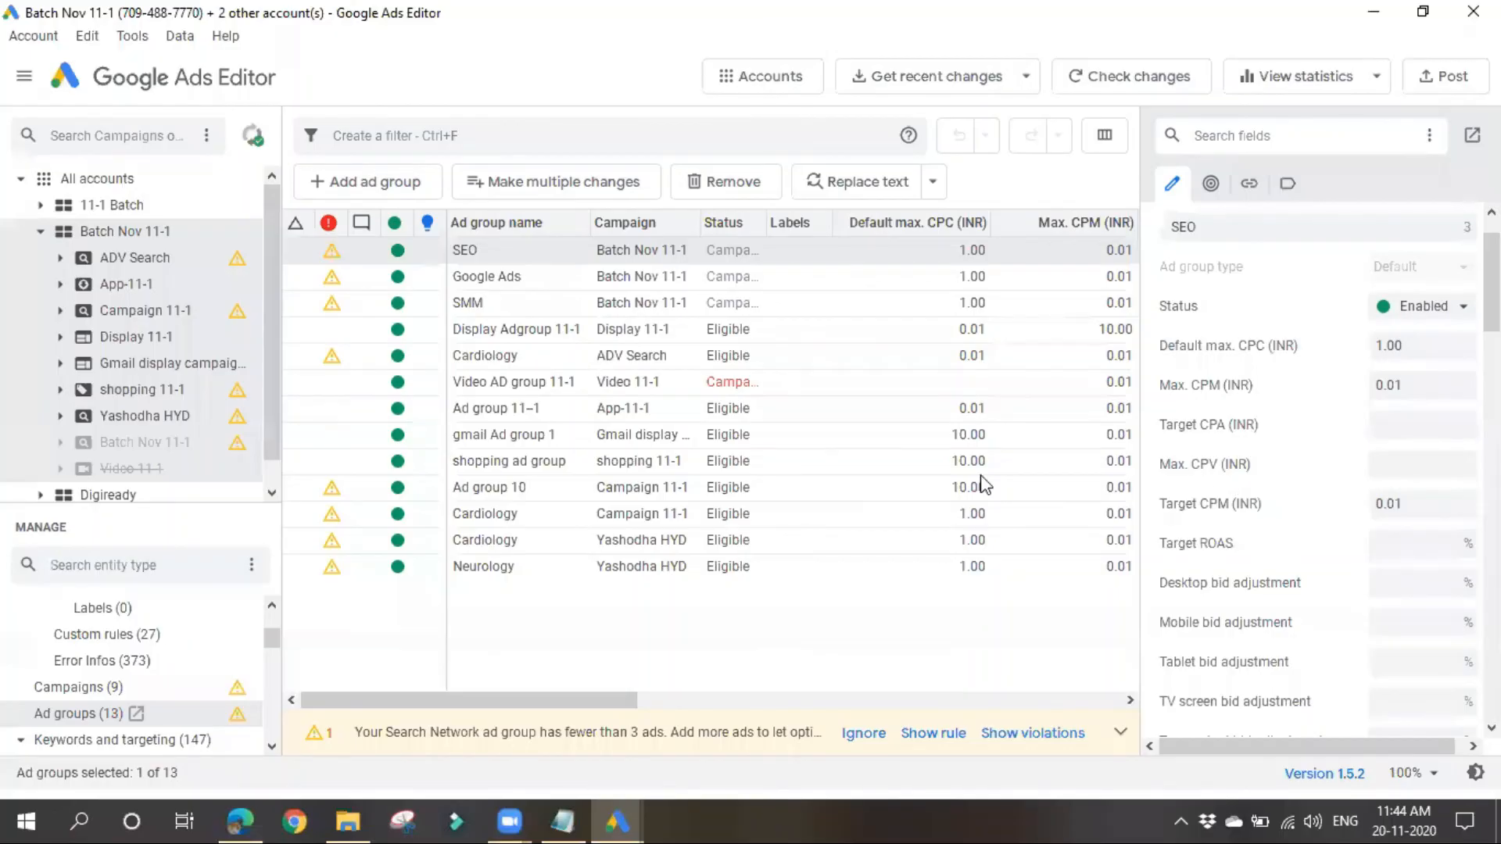
Step: Examine the columns available for sorting the ad group list, and leave the sort settings without applying anything
{"action": "left_click", "coordinate": [179, 36]}
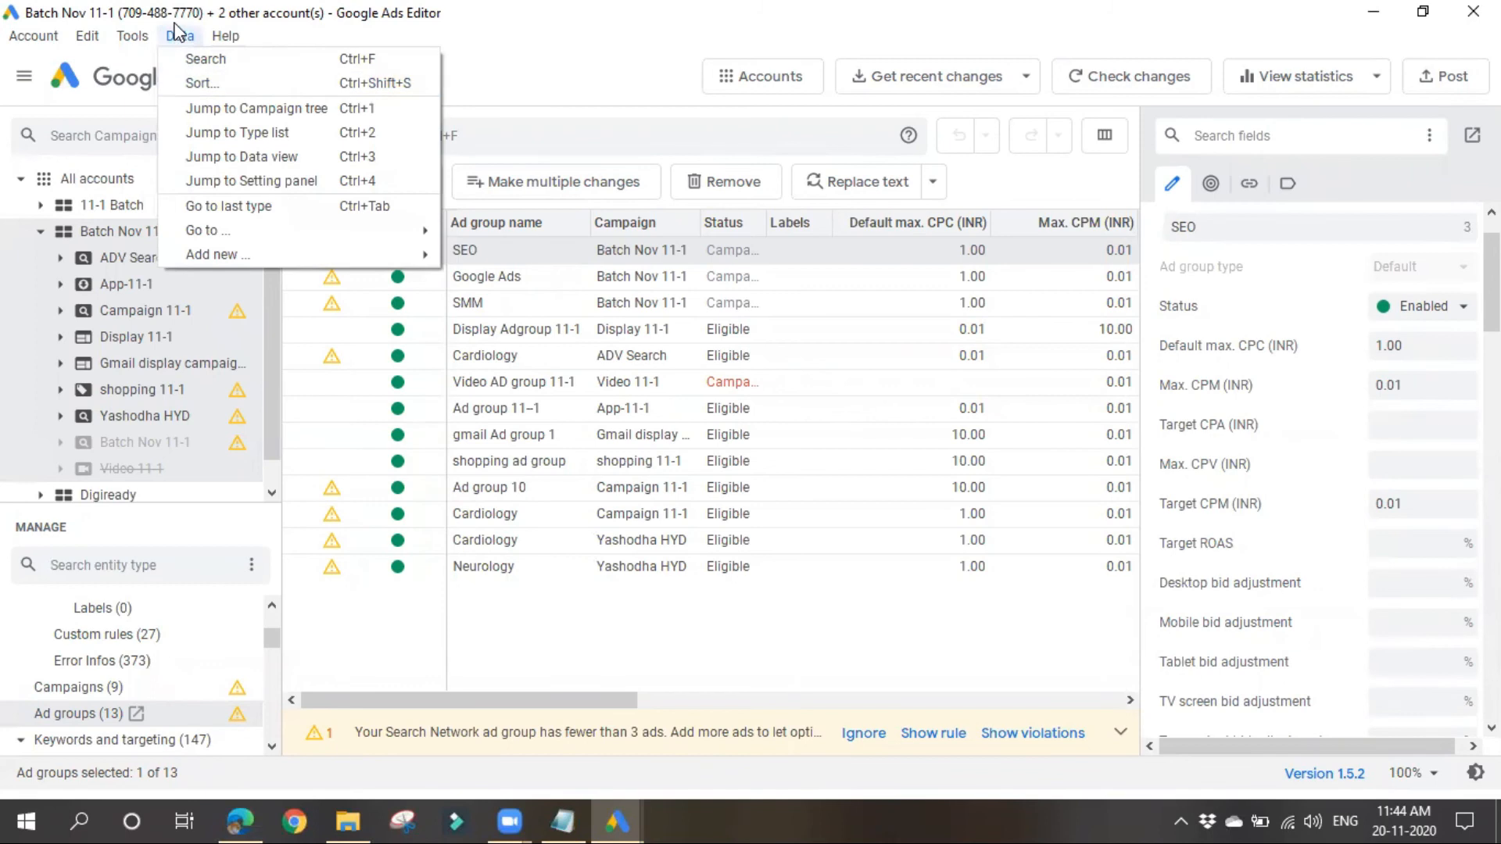
{"action": "left_click", "coordinate": [192, 83]}
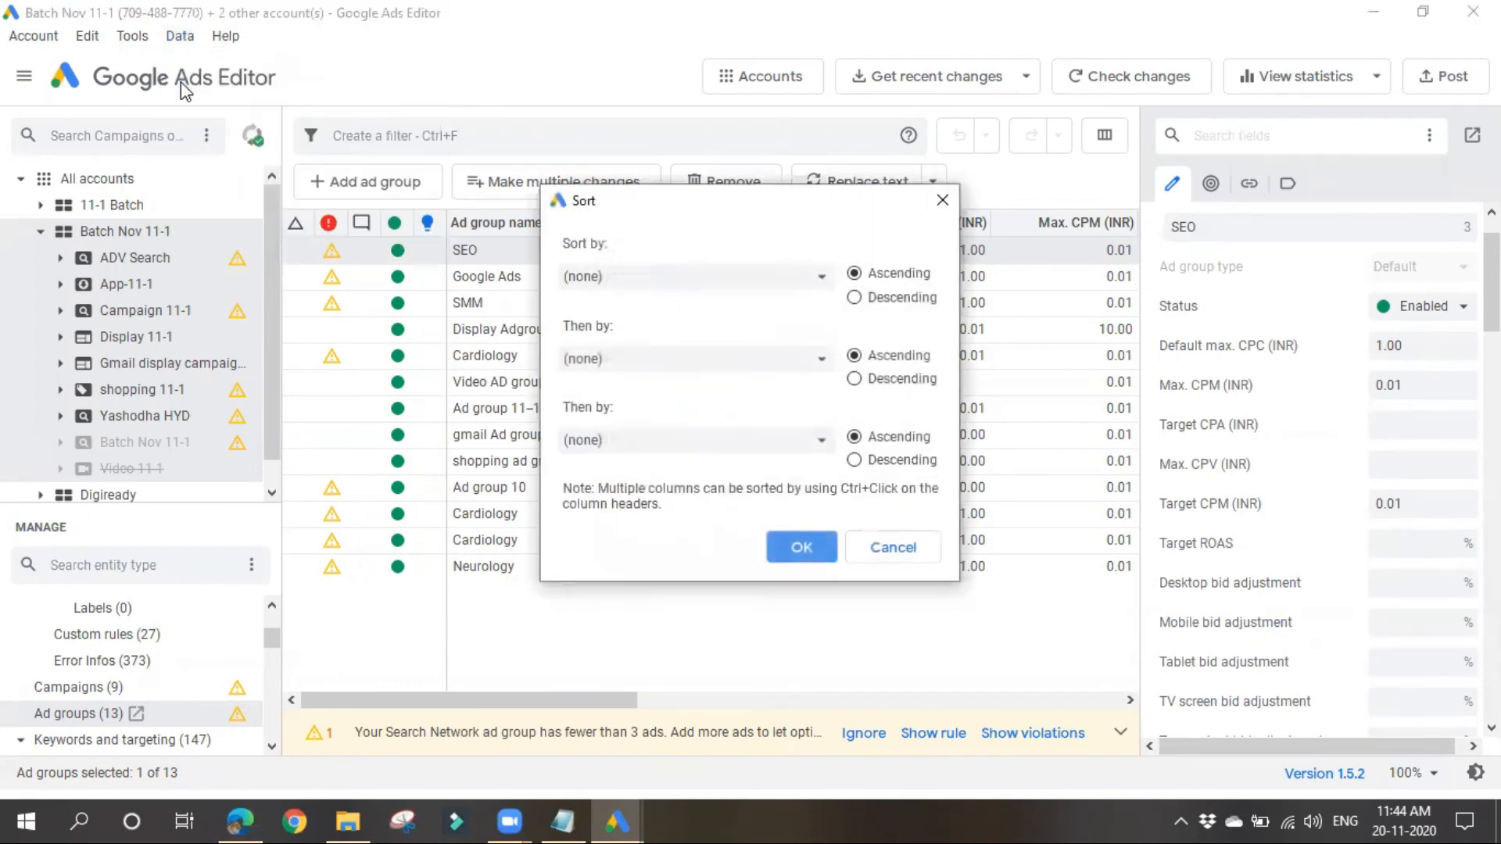
{"action": "left_click", "coordinate": [821, 279]}
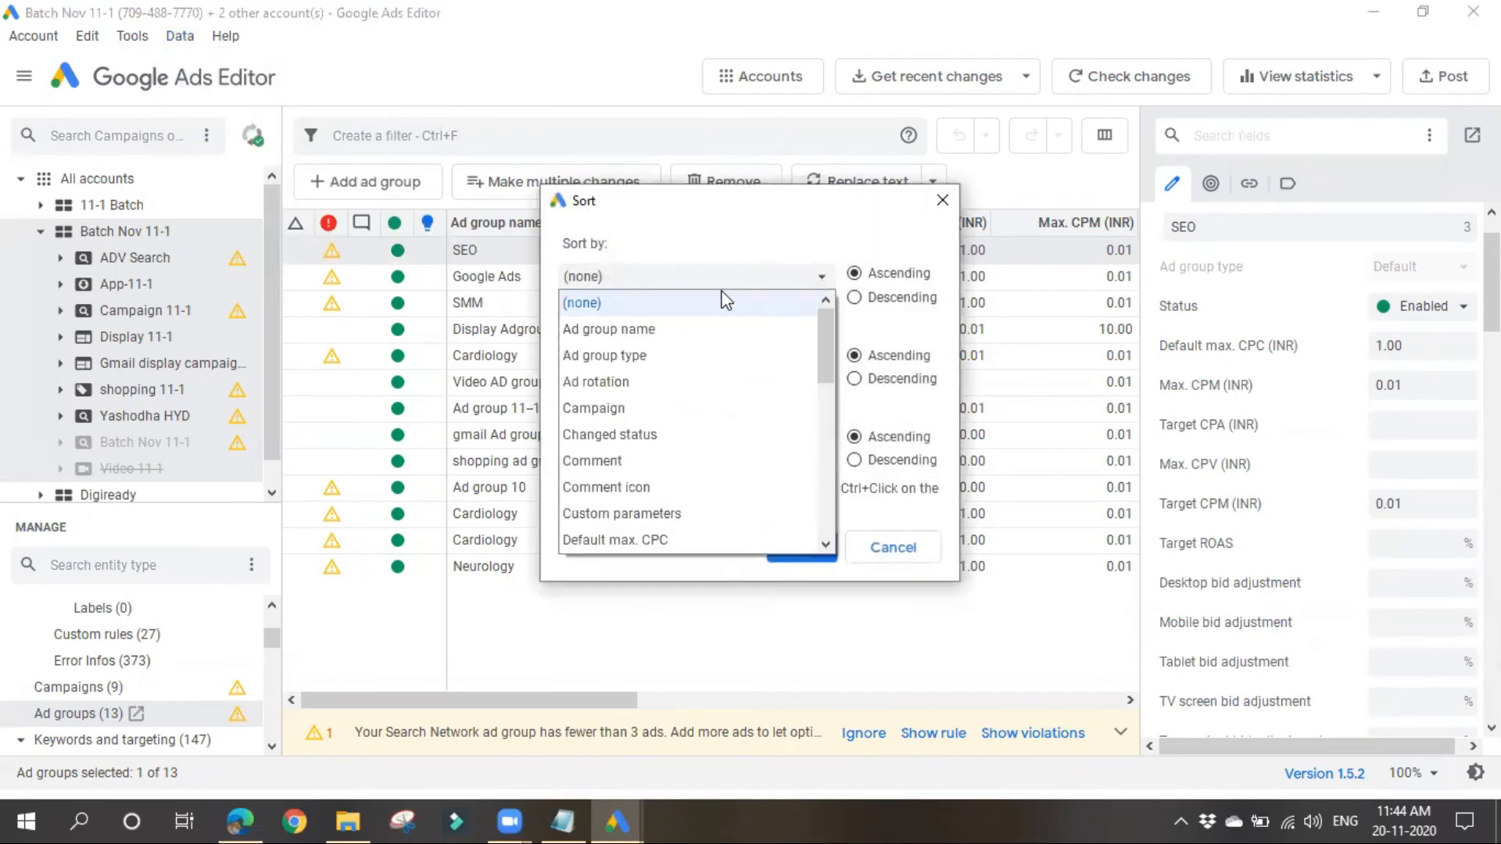
{"action": "left_click", "coordinate": [666, 275]}
{"action": "left_click", "coordinate": [655, 358]}
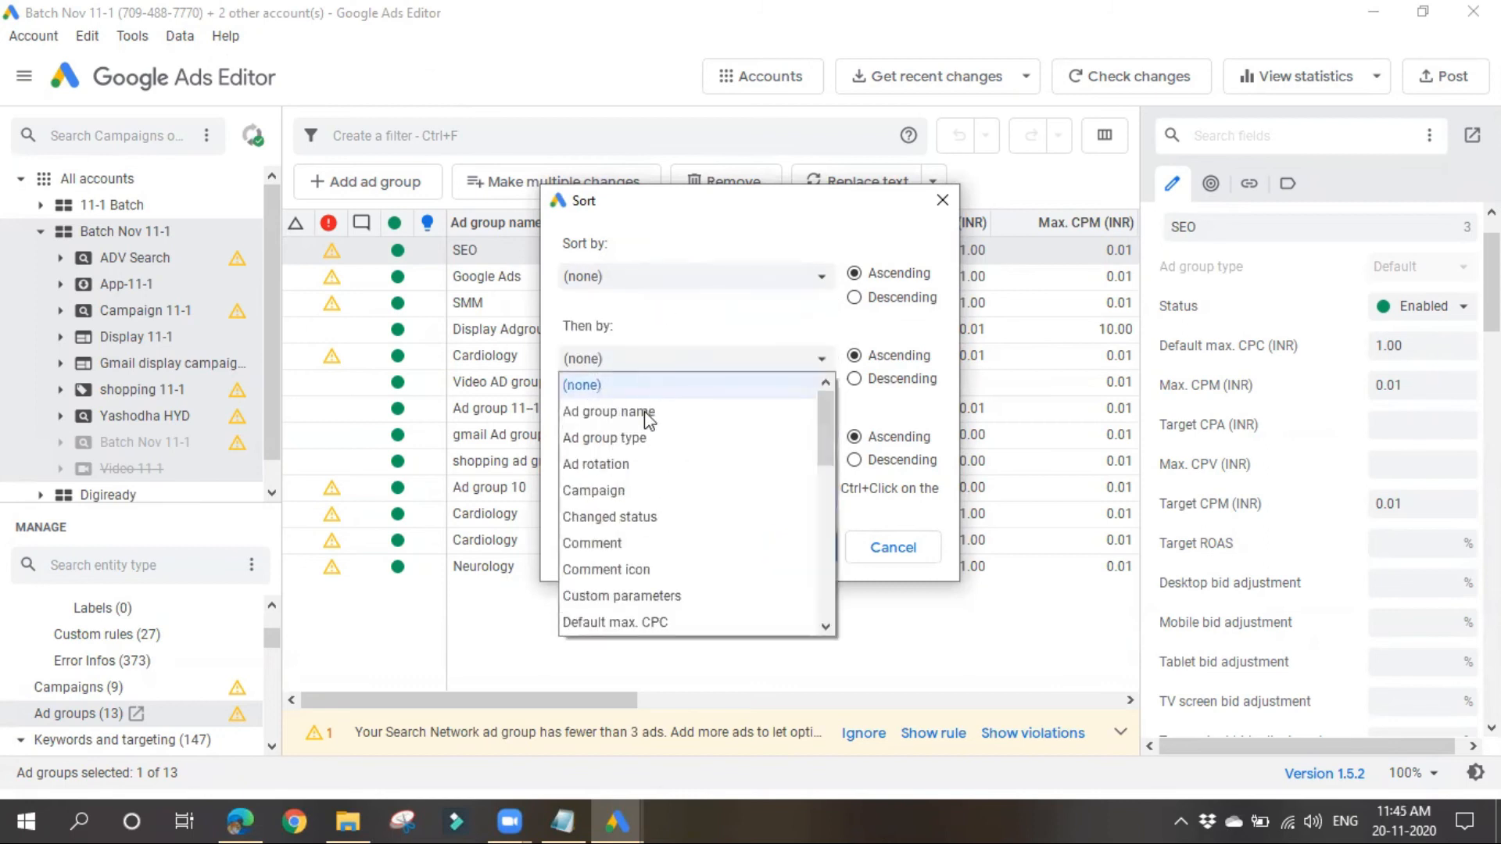
{"action": "left_click", "coordinate": [684, 331]}
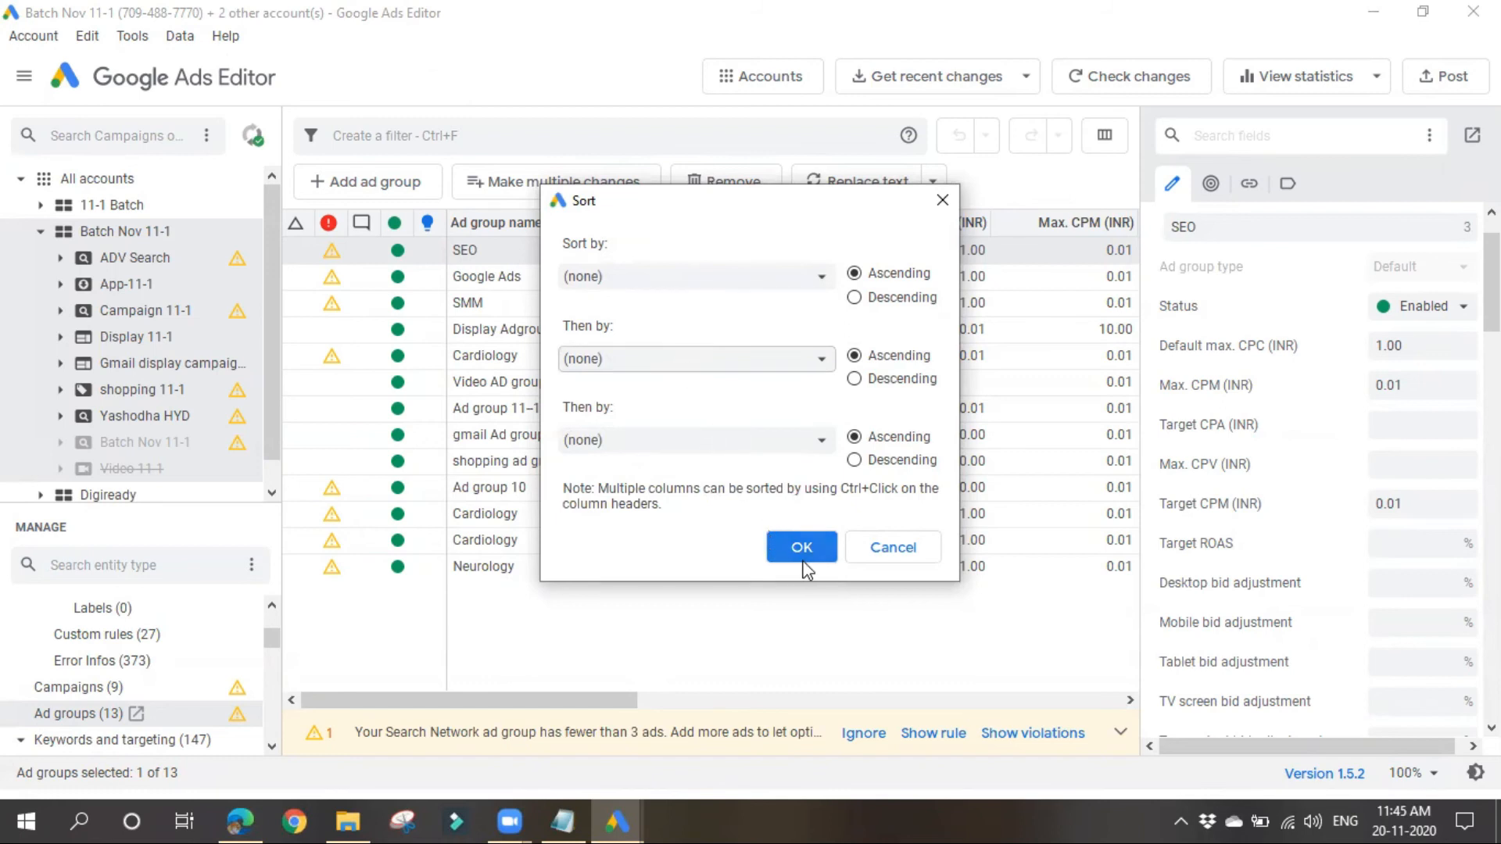
{"action": "left_click", "coordinate": [869, 549]}
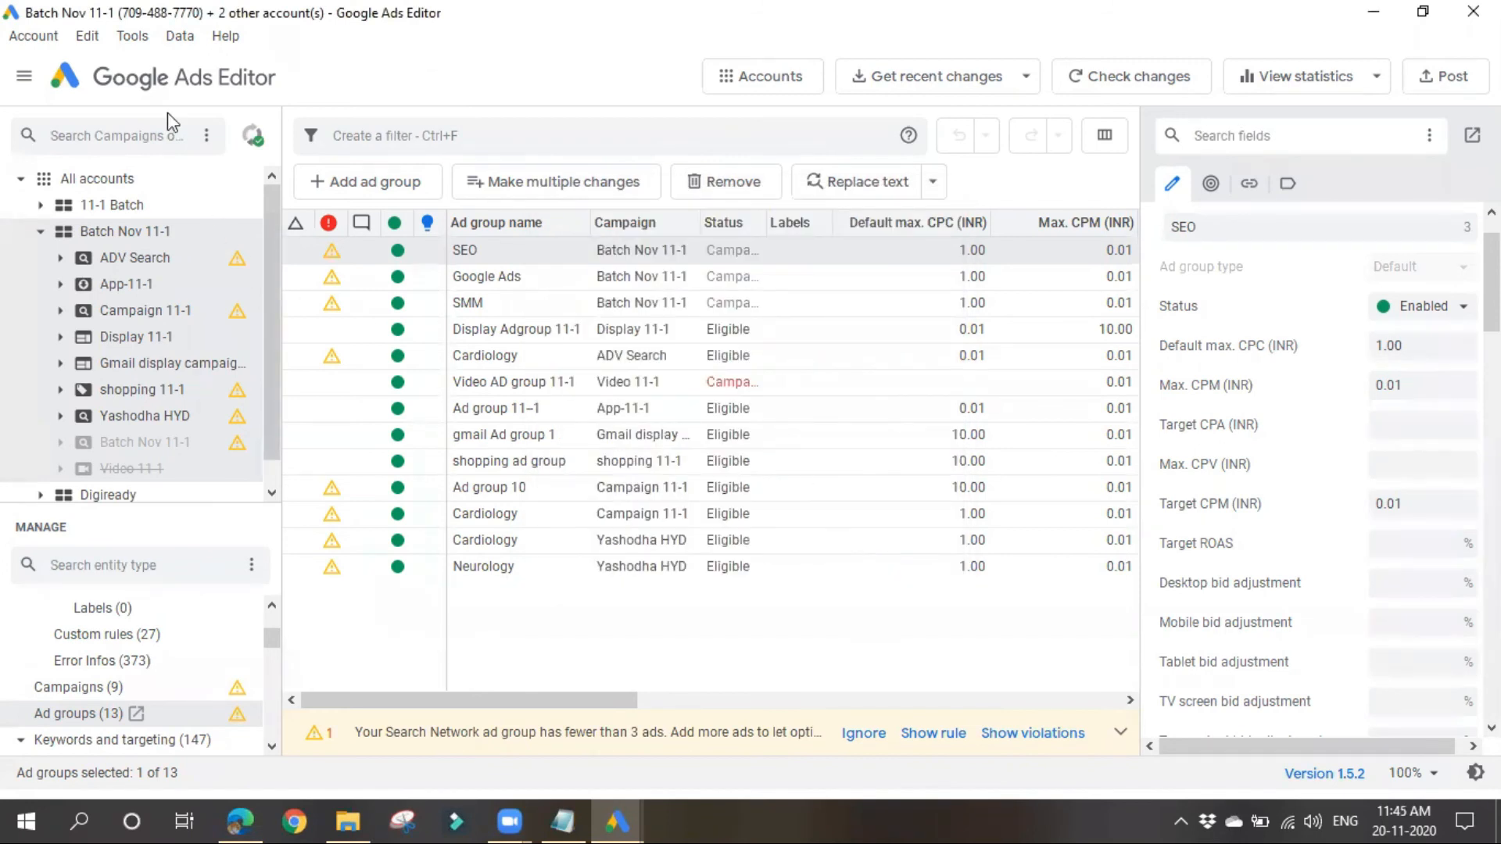
{"action": "left_click", "coordinate": [179, 35]}
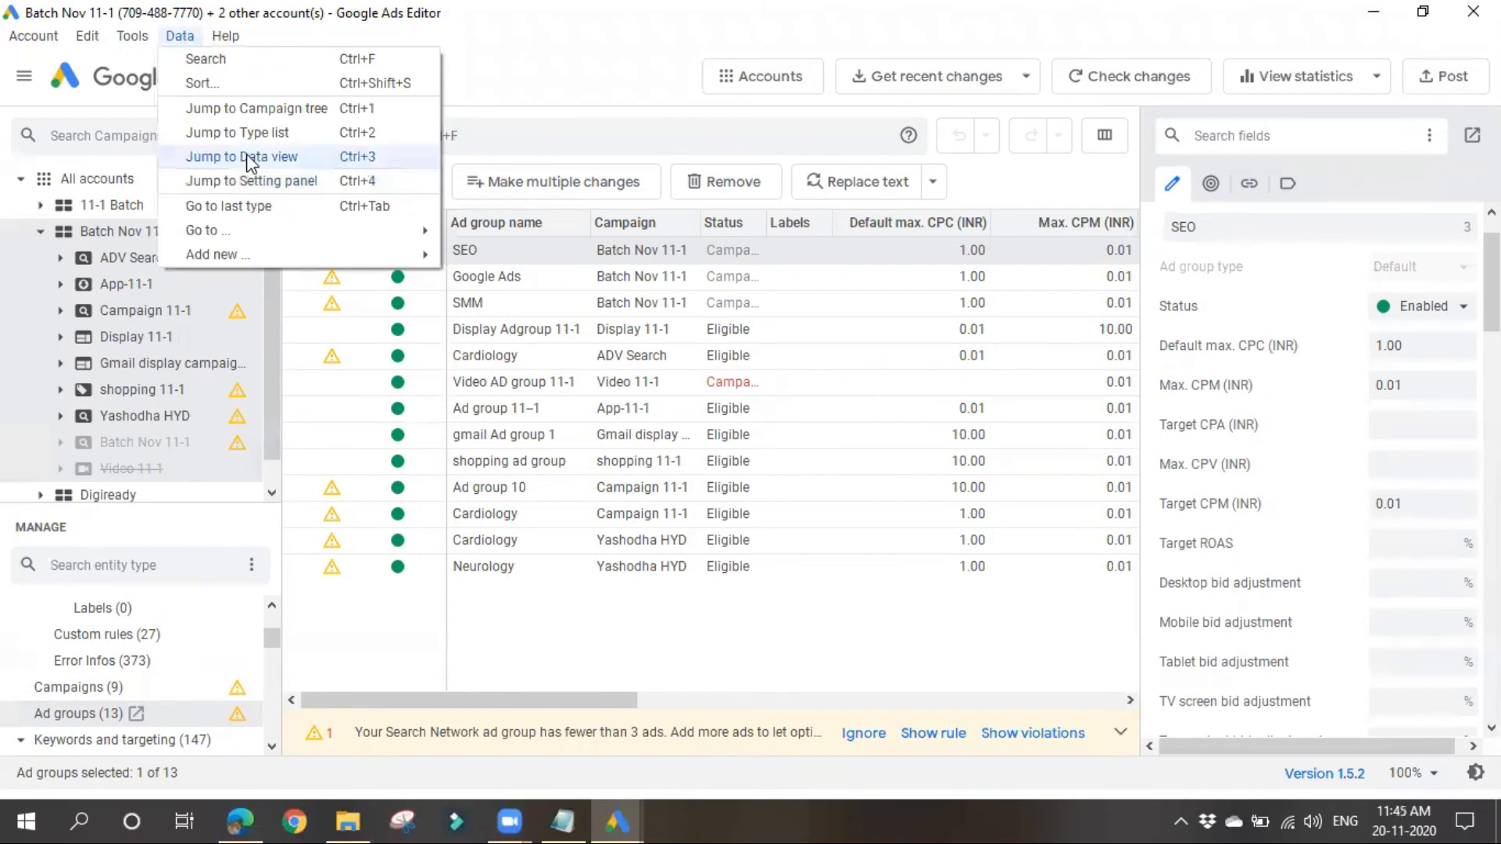
{"action": "mouse_move", "coordinate": [249, 232]}
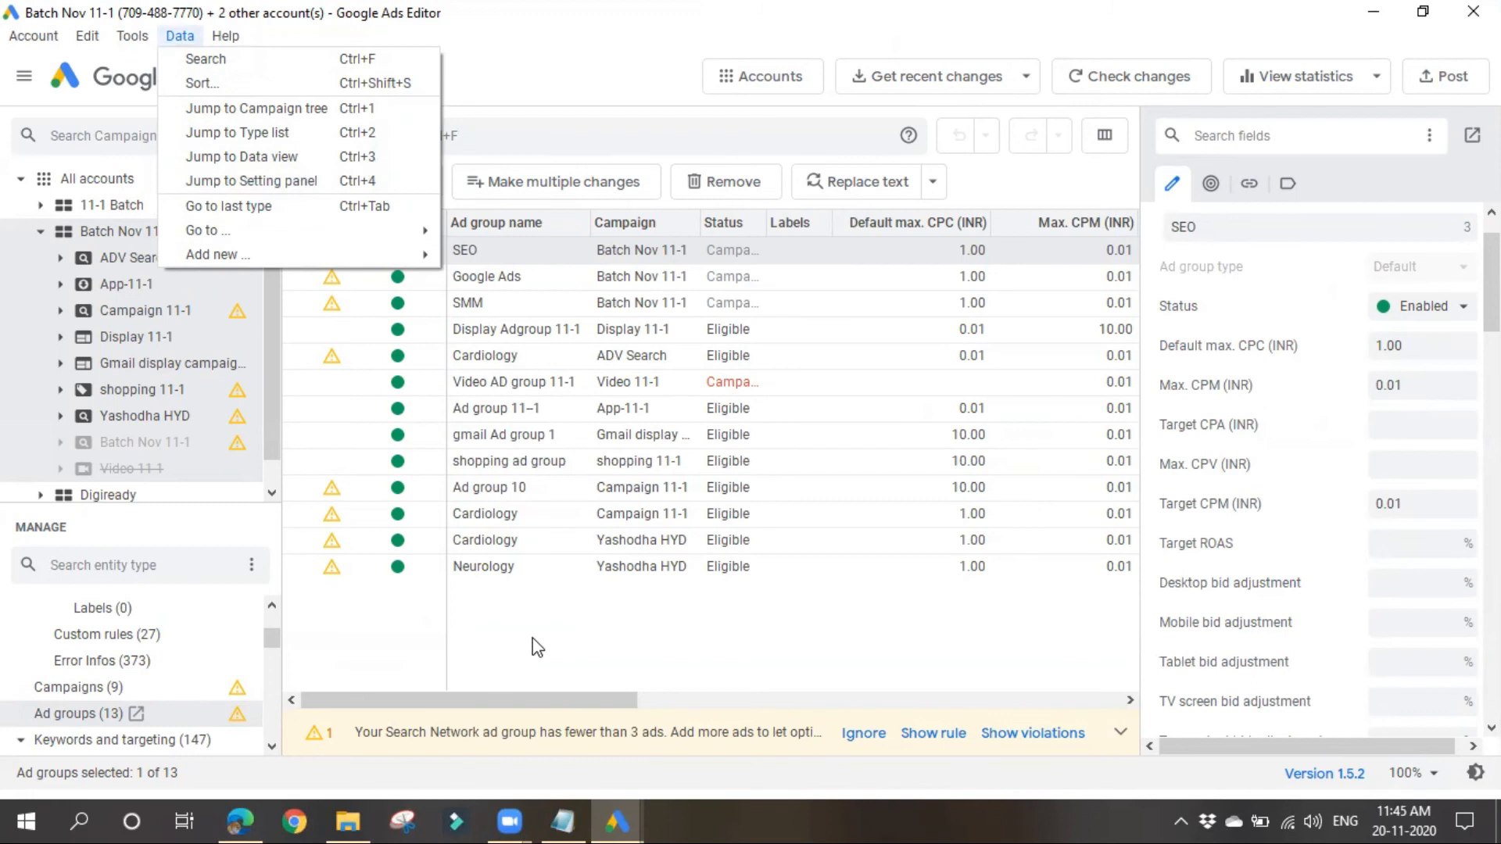
{"action": "left_click", "coordinate": [1204, 547]}
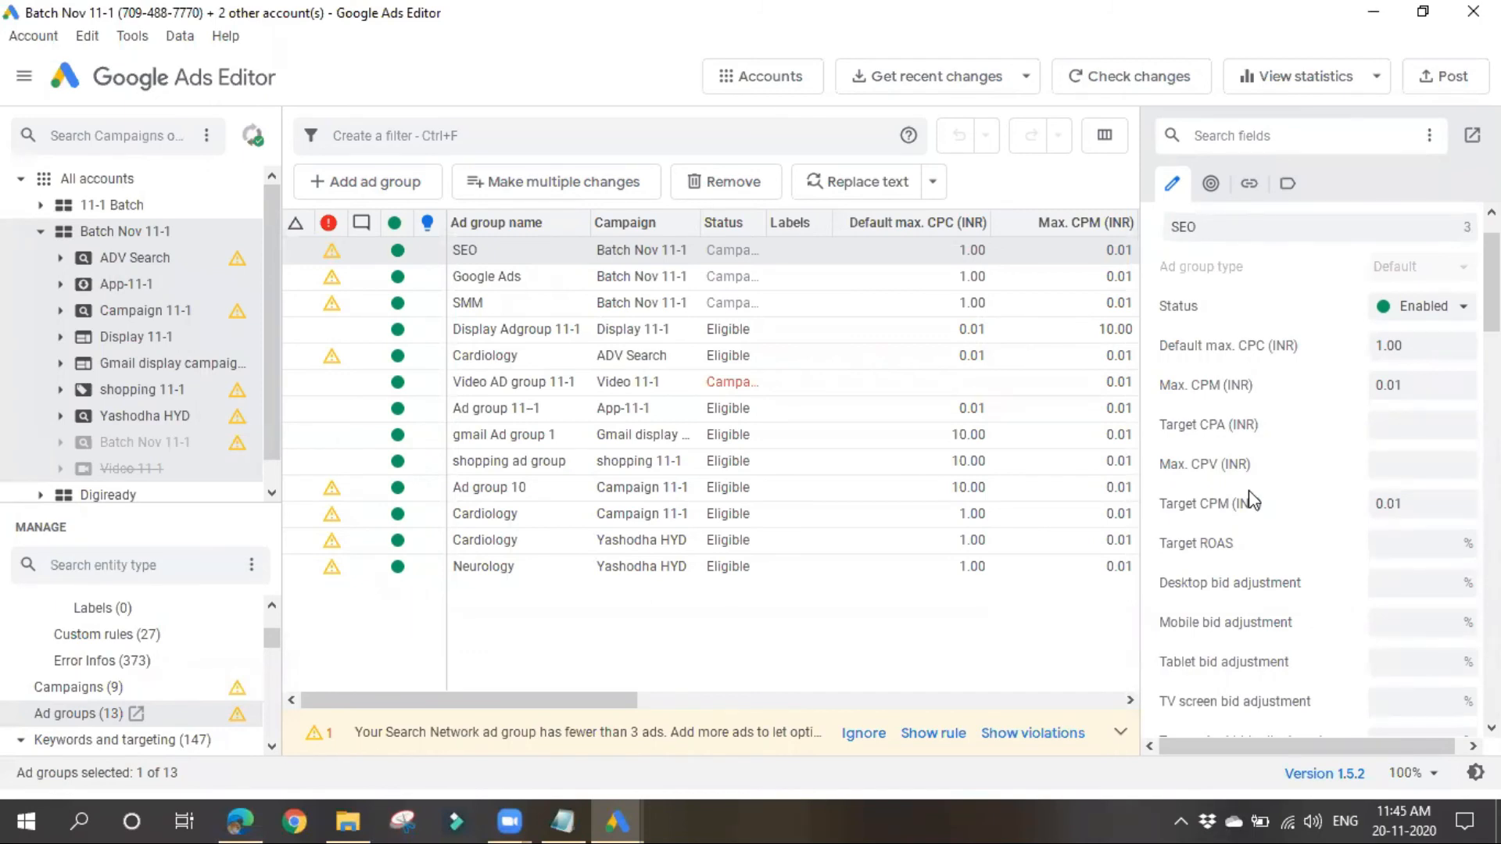
Step: Examine the statistics download options for Batch Nov 11-1, including the performance metrics, preset date ranges and custom dates, and close them
{"action": "left_click", "coordinate": [1352, 82]}
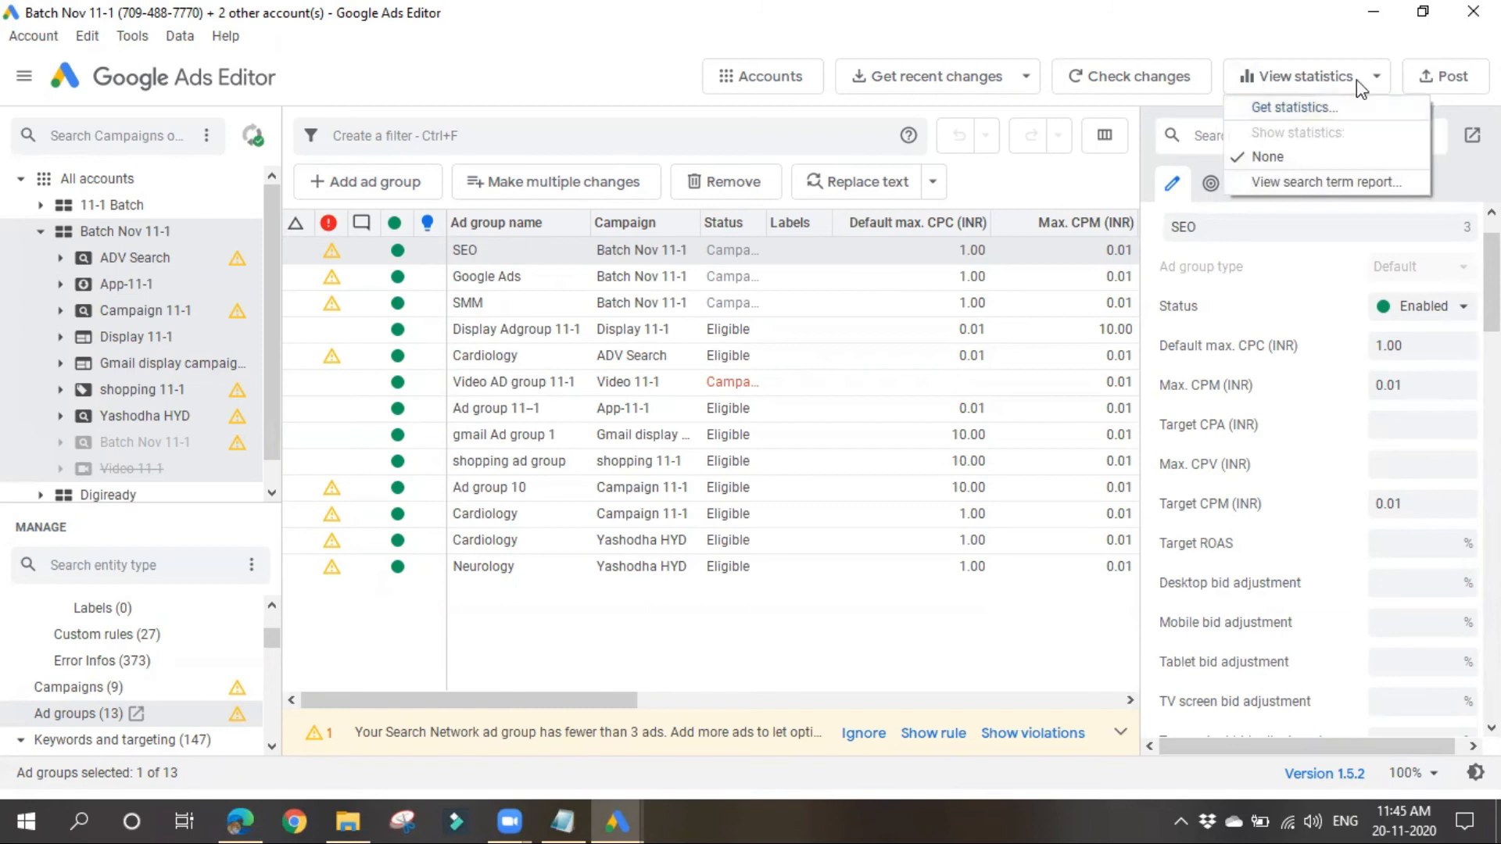
{"action": "left_click", "coordinate": [1303, 113]}
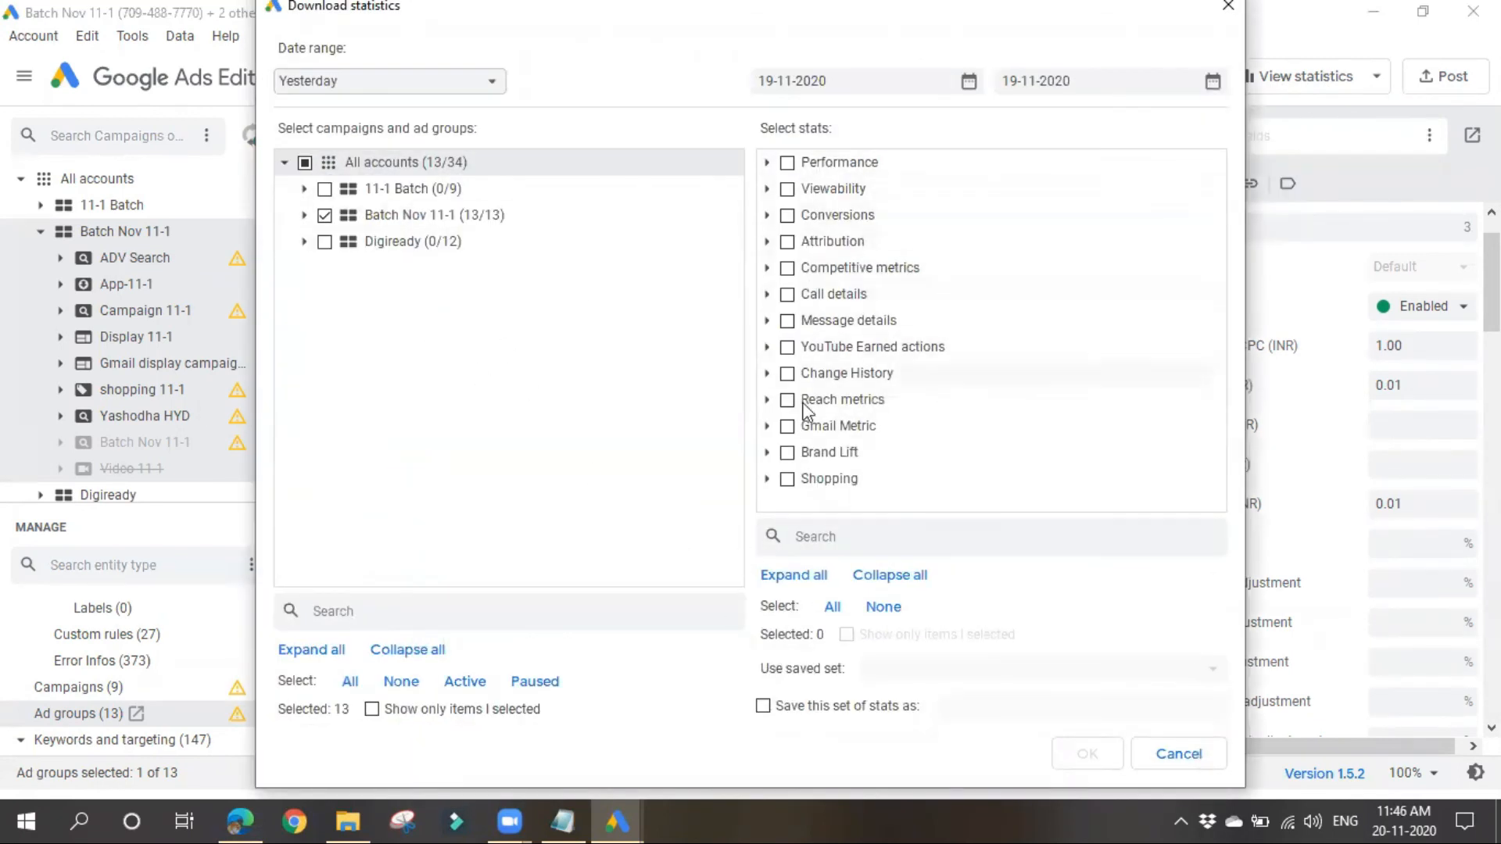
{"action": "left_click", "coordinate": [767, 162]}
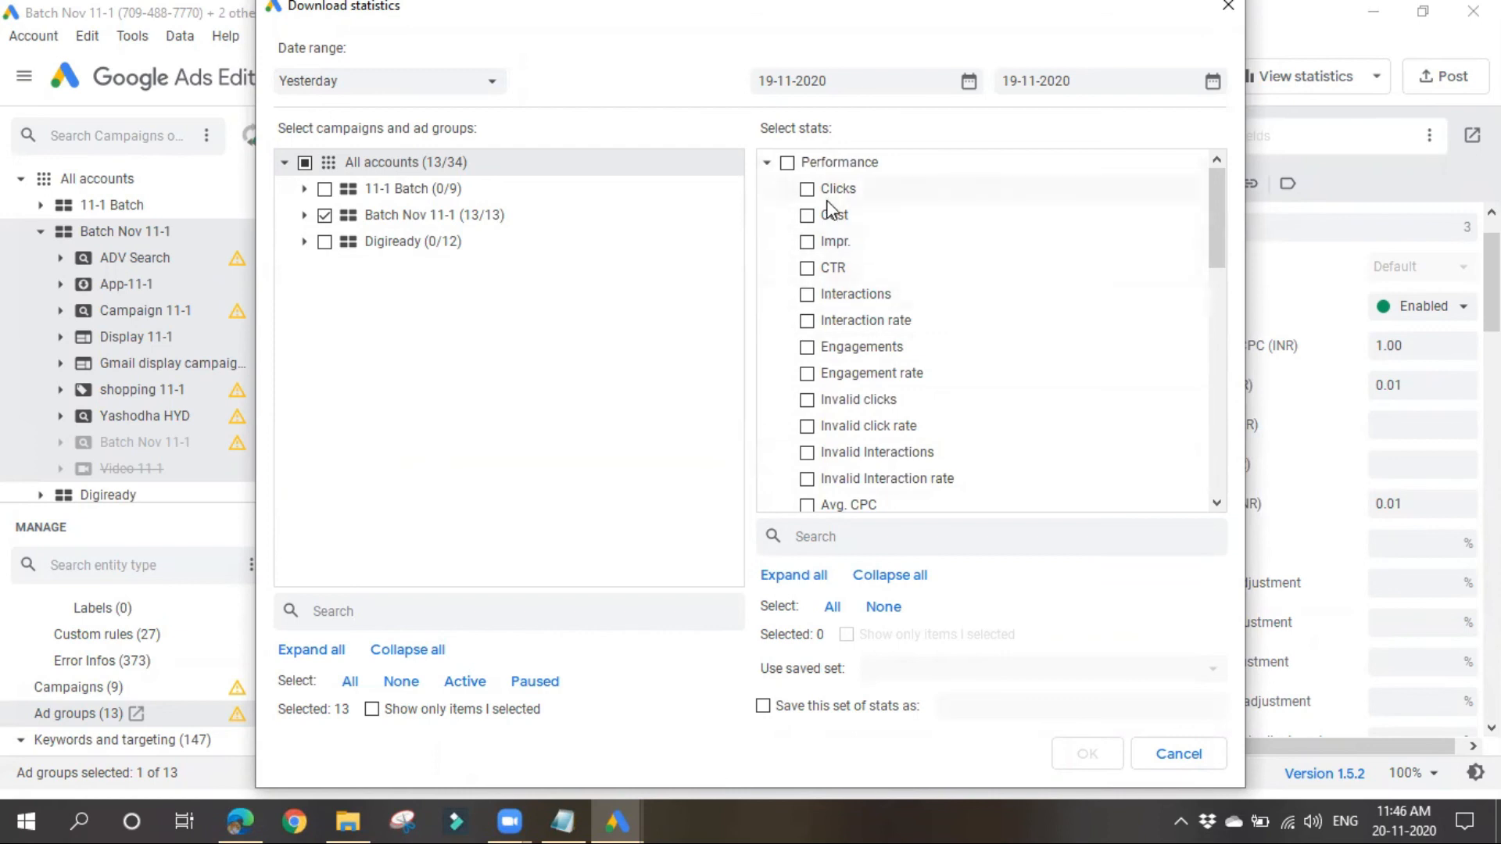
{"action": "left_click", "coordinate": [767, 162]}
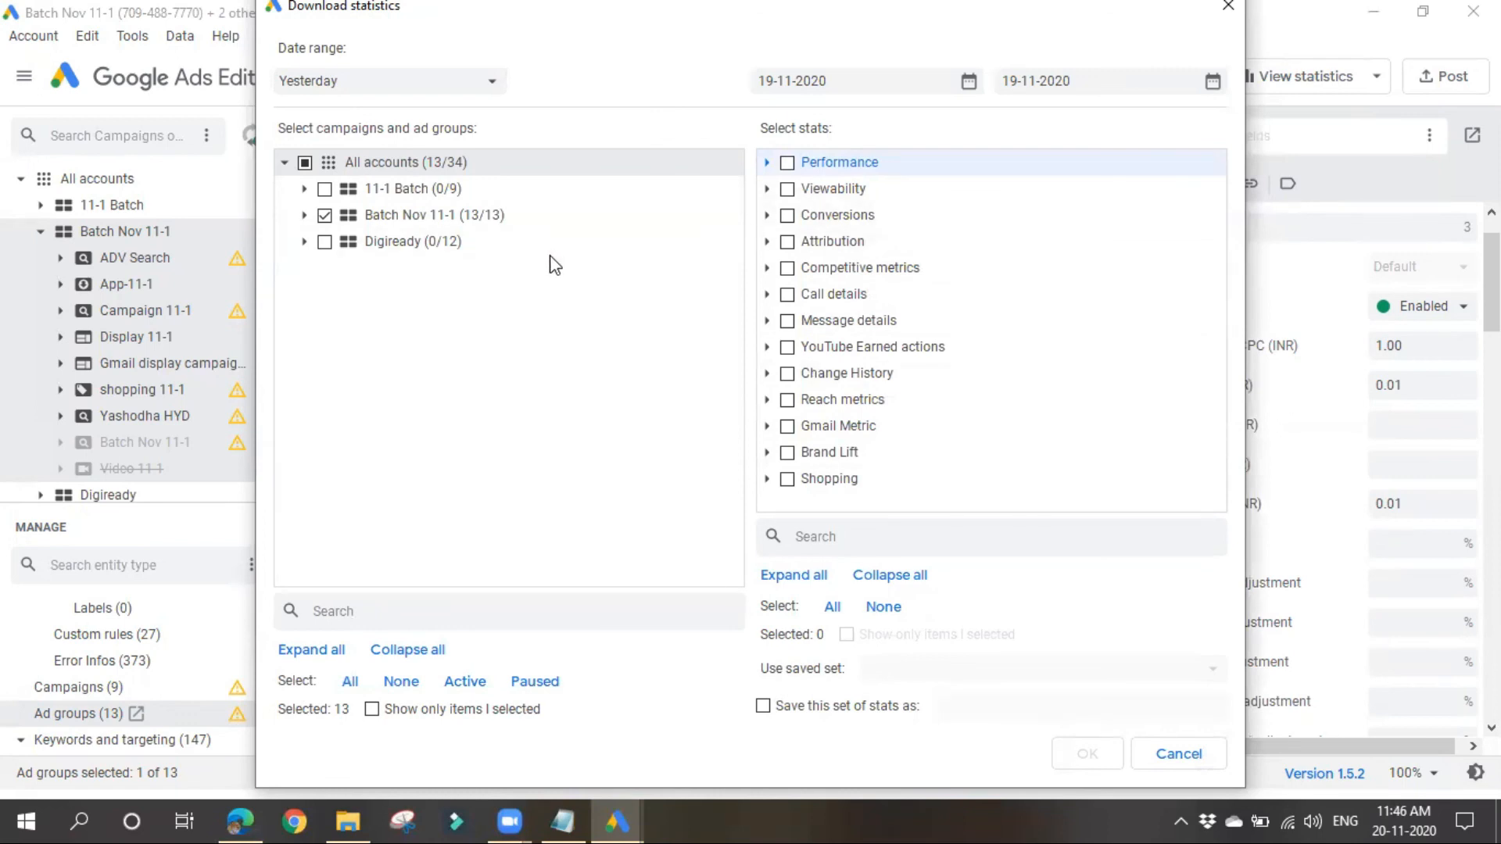
{"action": "left_click", "coordinate": [426, 82]}
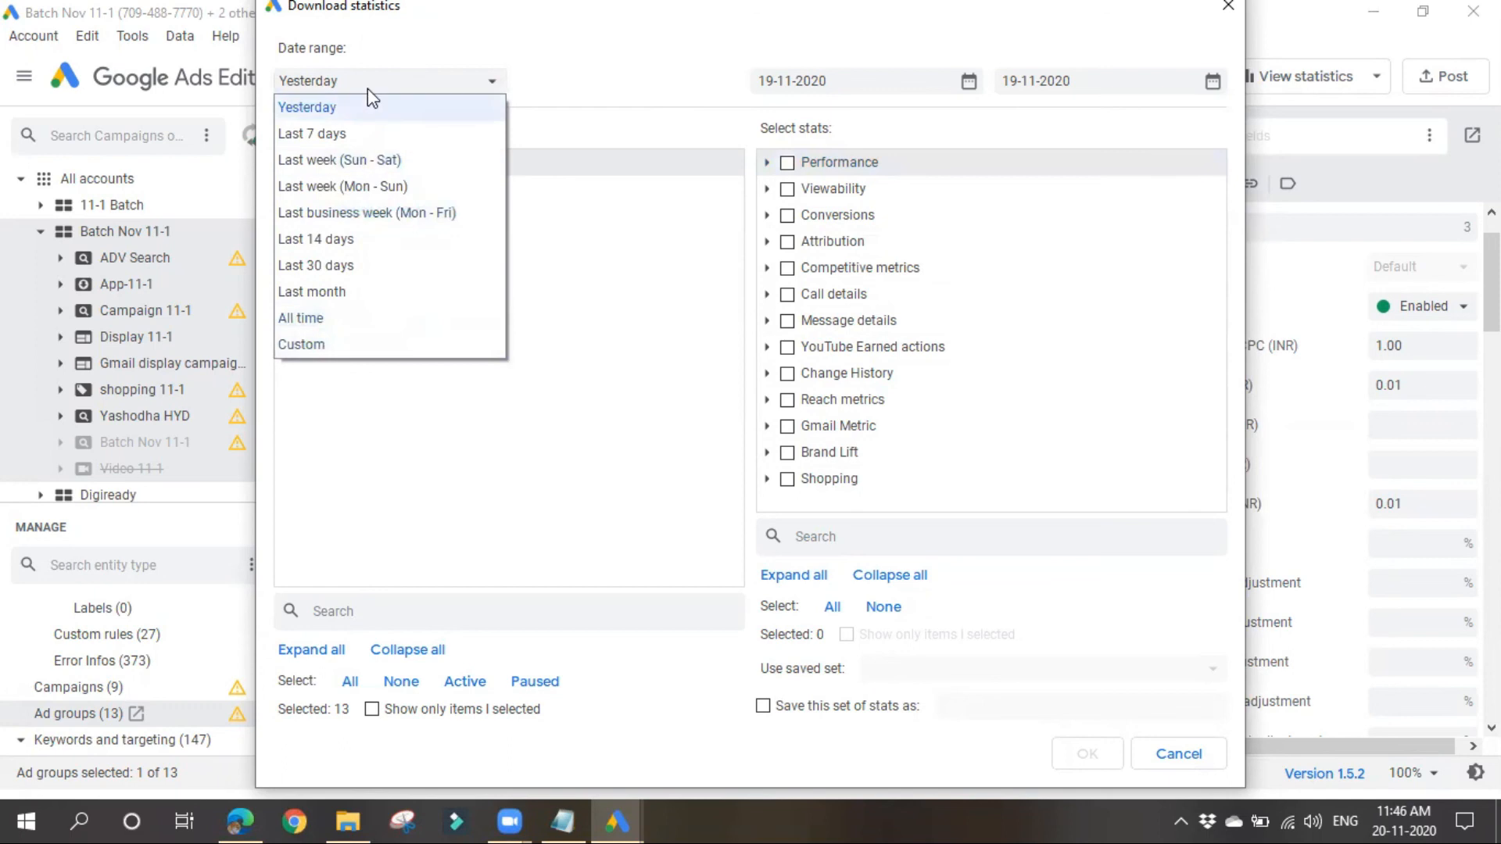
{"action": "left_click", "coordinate": [365, 337]}
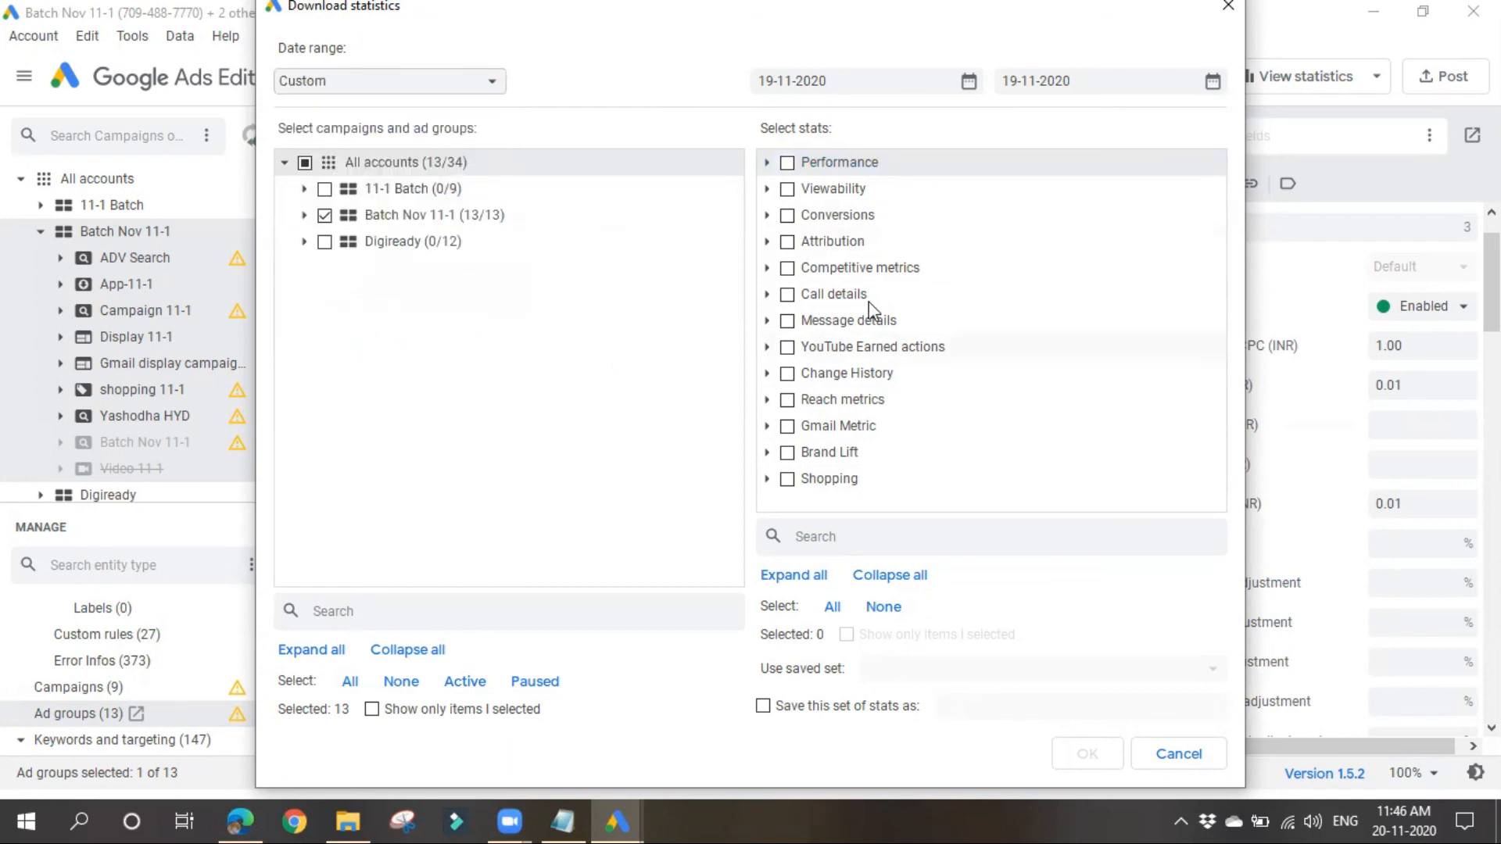
{"action": "left_click", "coordinate": [972, 83]}
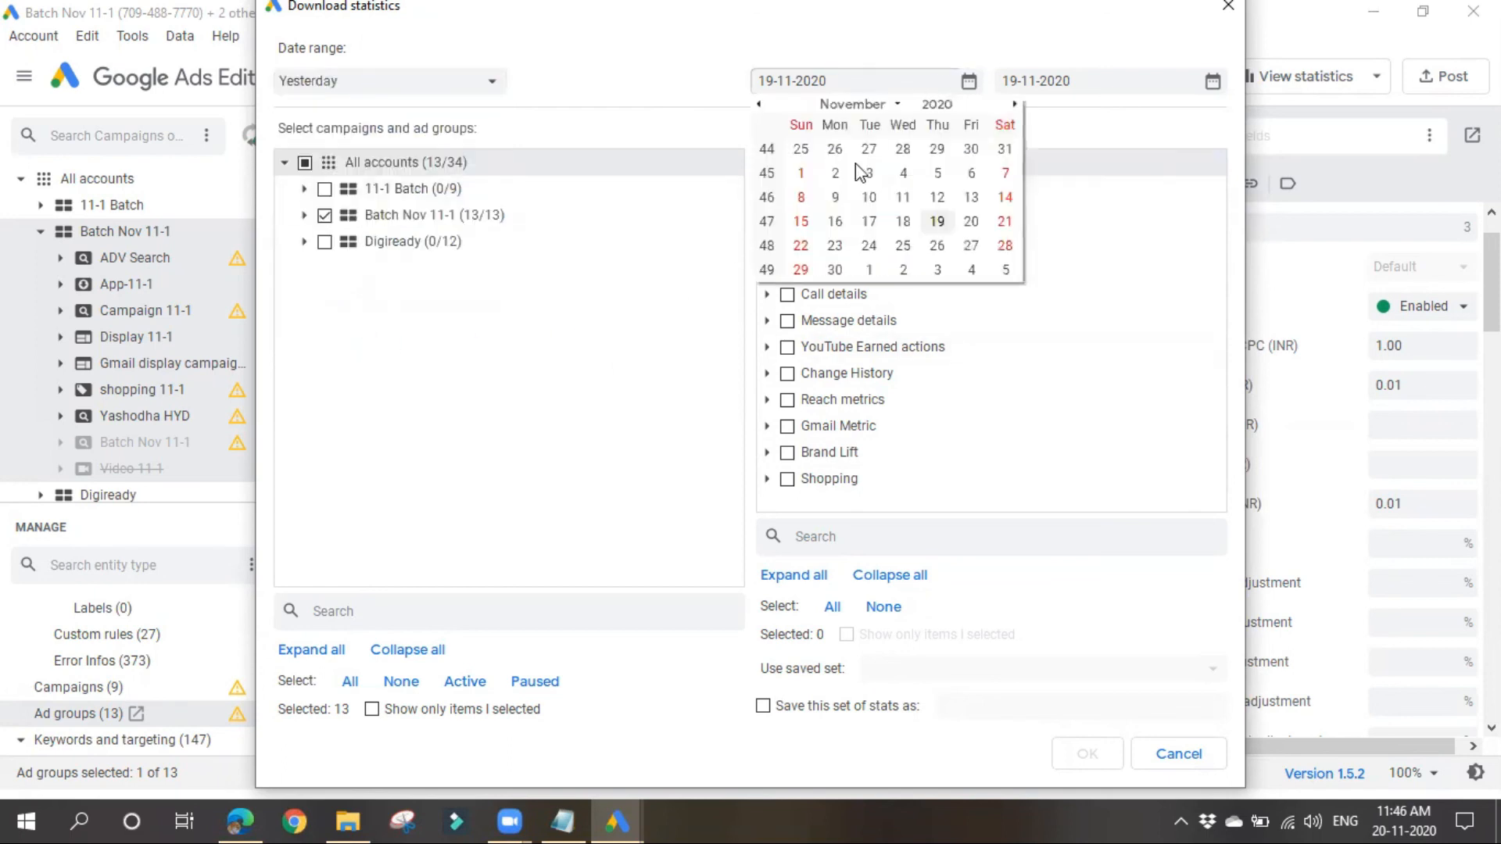
{"action": "left_click", "coordinate": [1177, 81]}
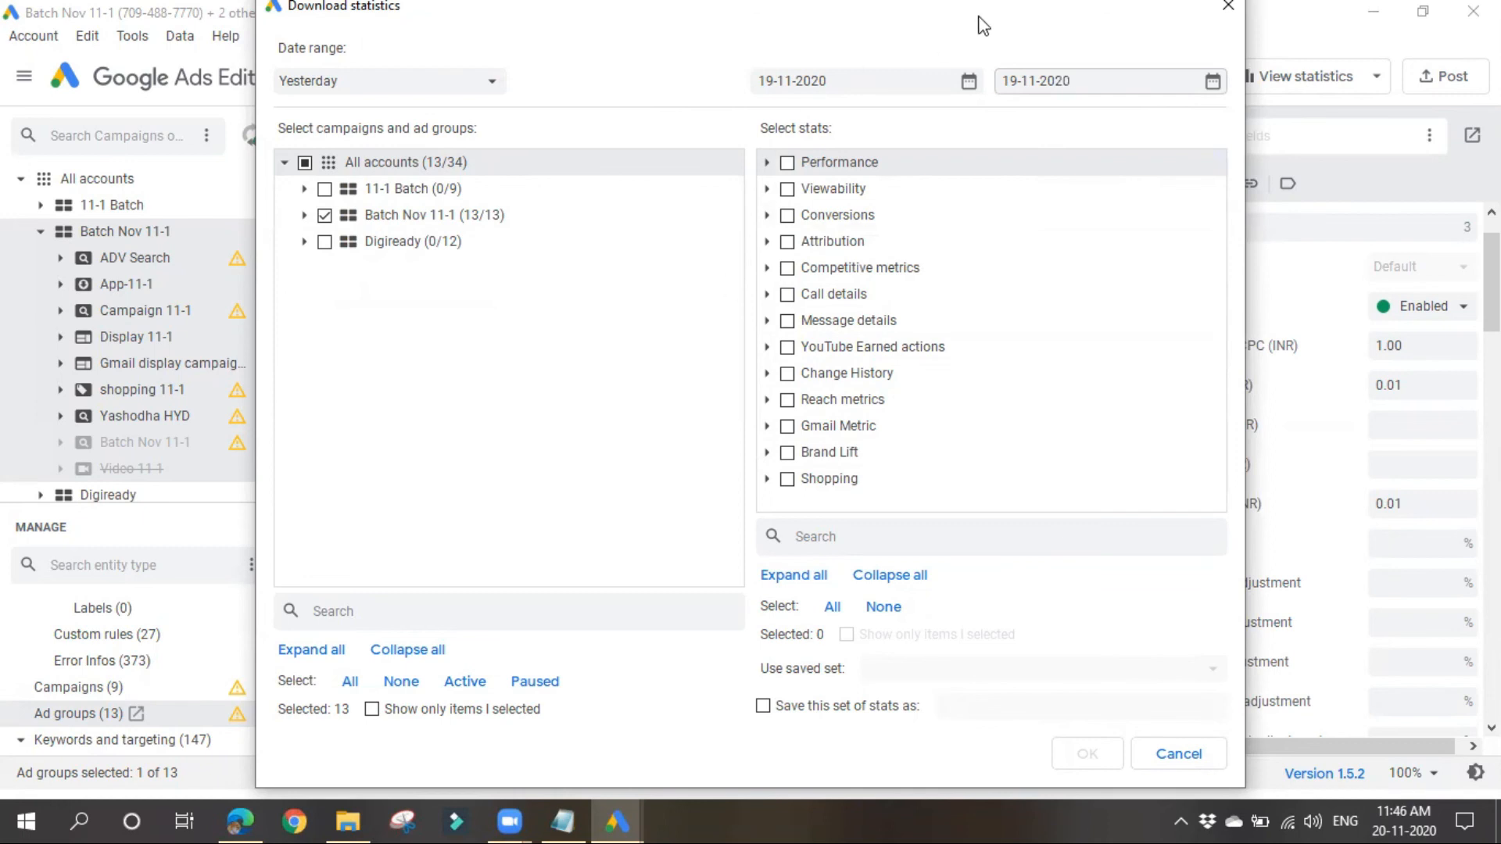
{"action": "left_click", "coordinate": [1229, 11]}
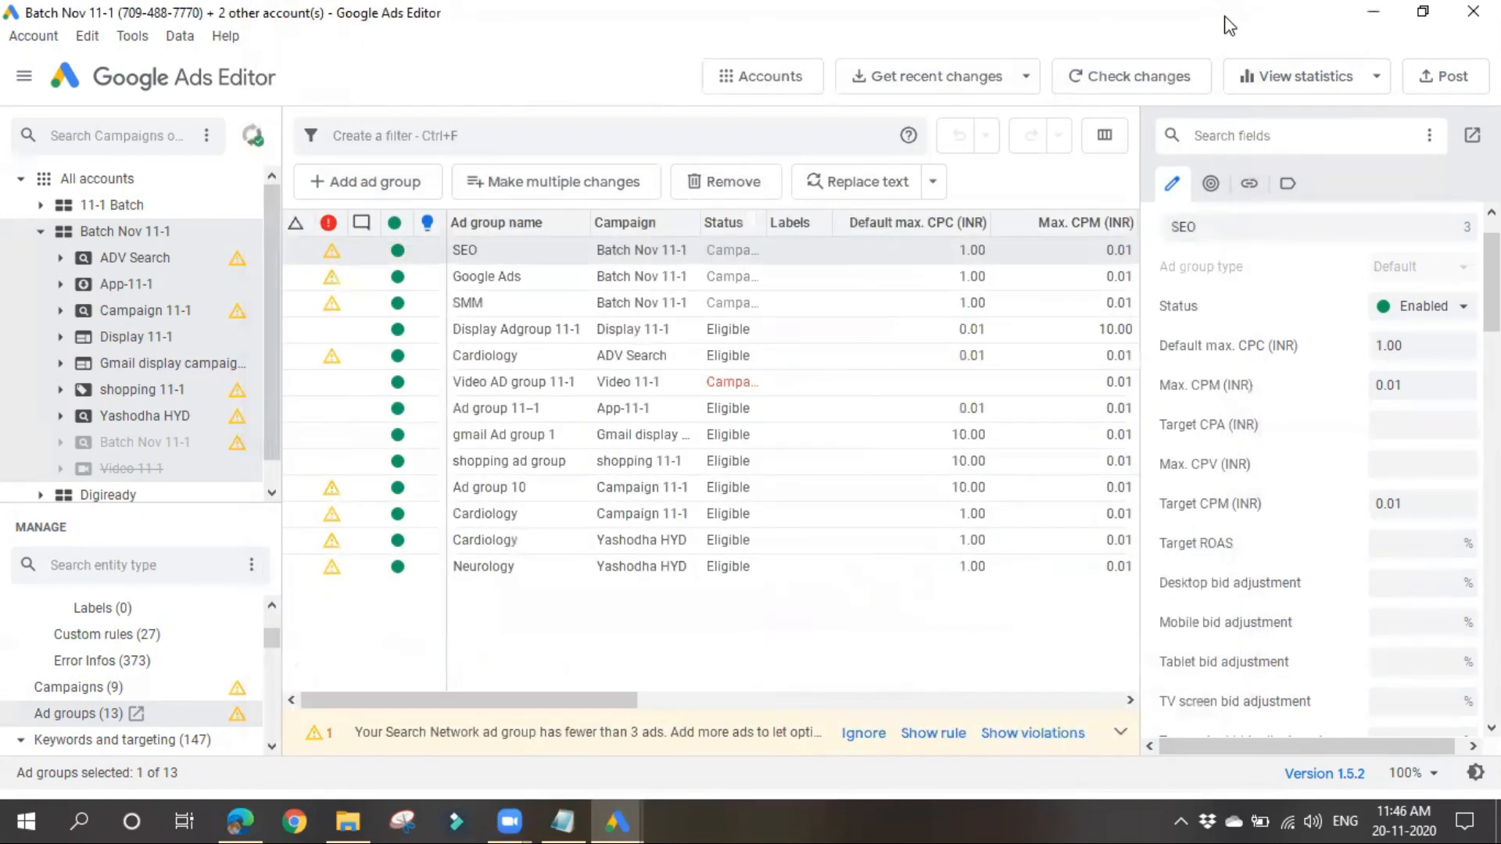
Step: Try to check the unposted changes of Batch Nov 11-1 with Google Ads
{"action": "left_click", "coordinate": [1108, 81]}
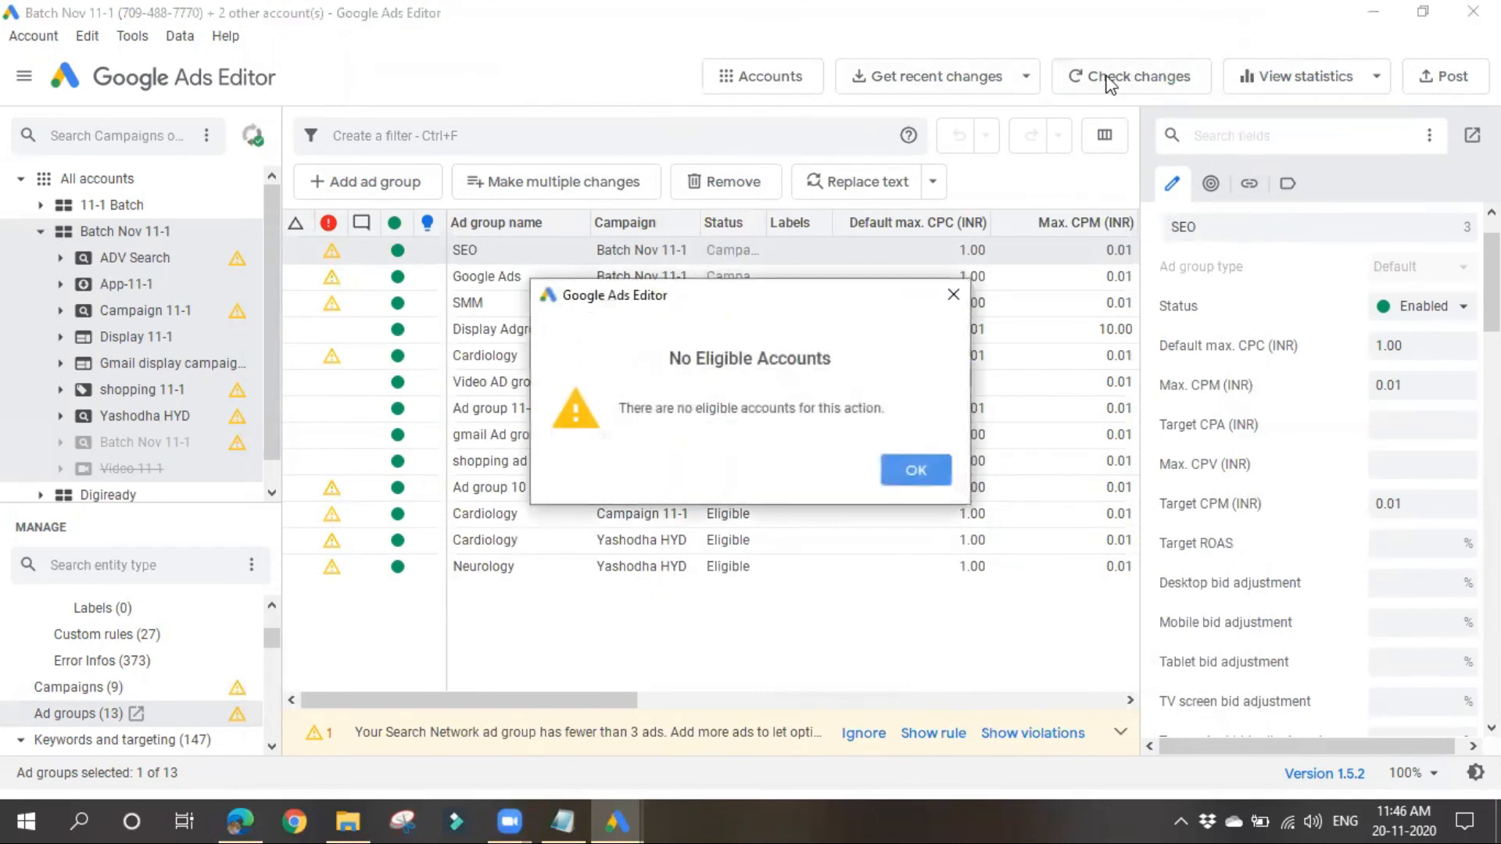
{"action": "left_click", "coordinate": [942, 471]}
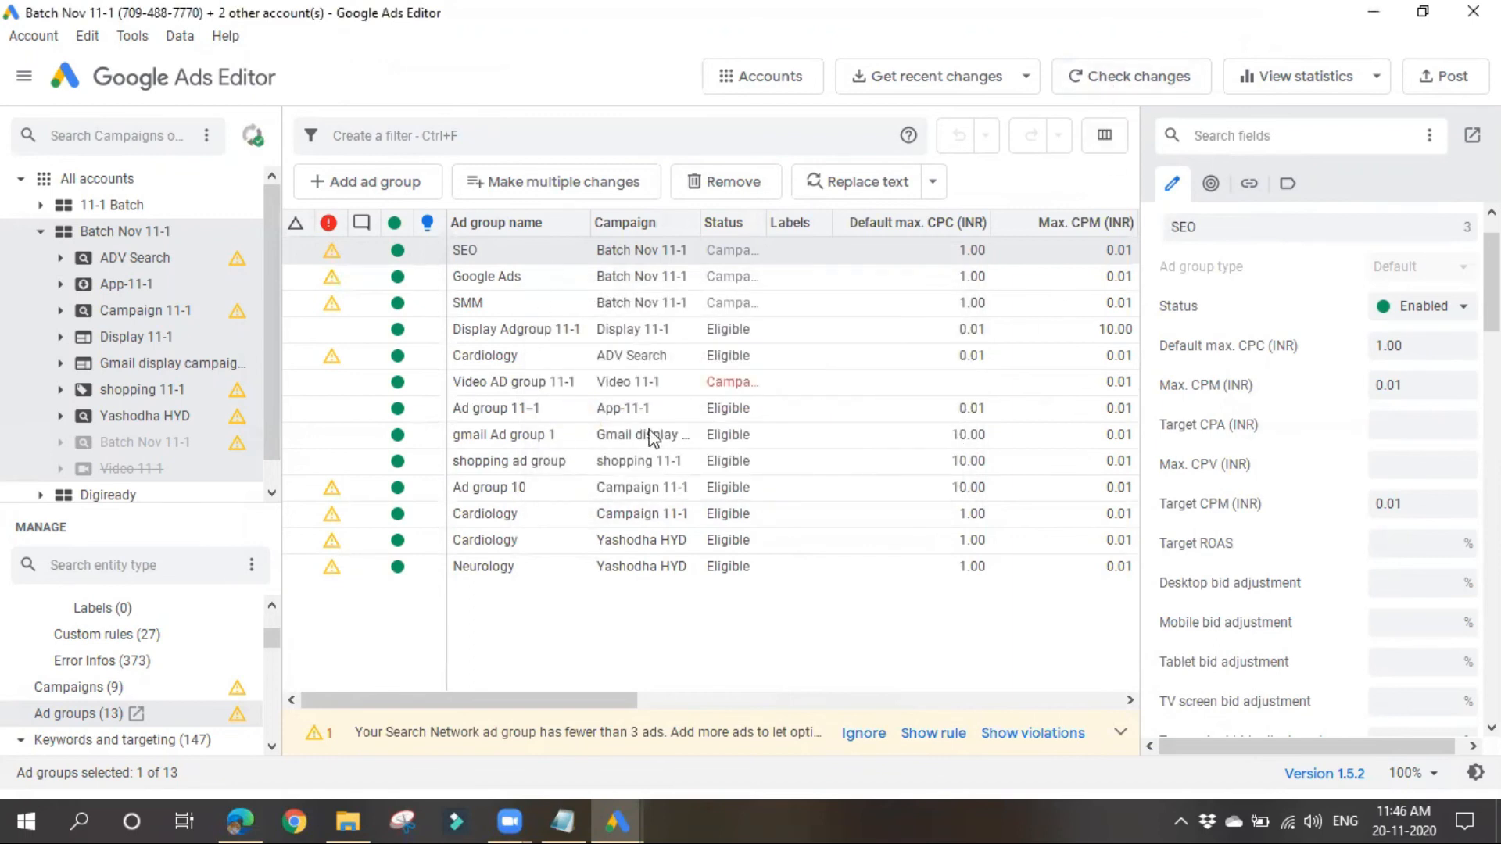
Step: Append 12 to the name of the Cardiology ad group in the Yashodha HYD campaign
{"action": "left_click", "coordinate": [659, 541]}
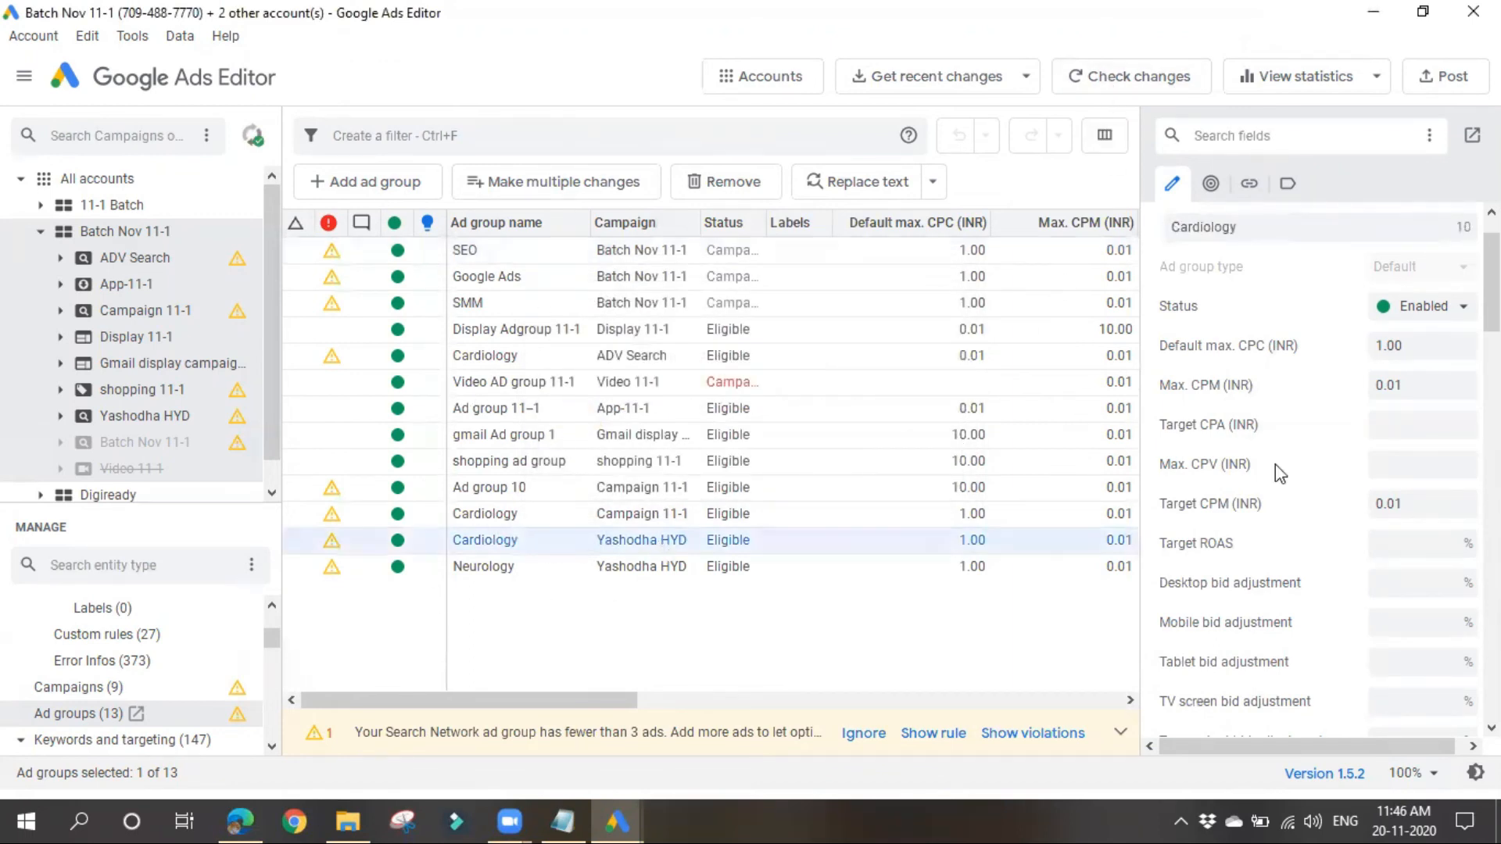
{"action": "left_click", "coordinate": [1268, 226]}
{"action": "double_click", "coordinate": [1268, 226]}
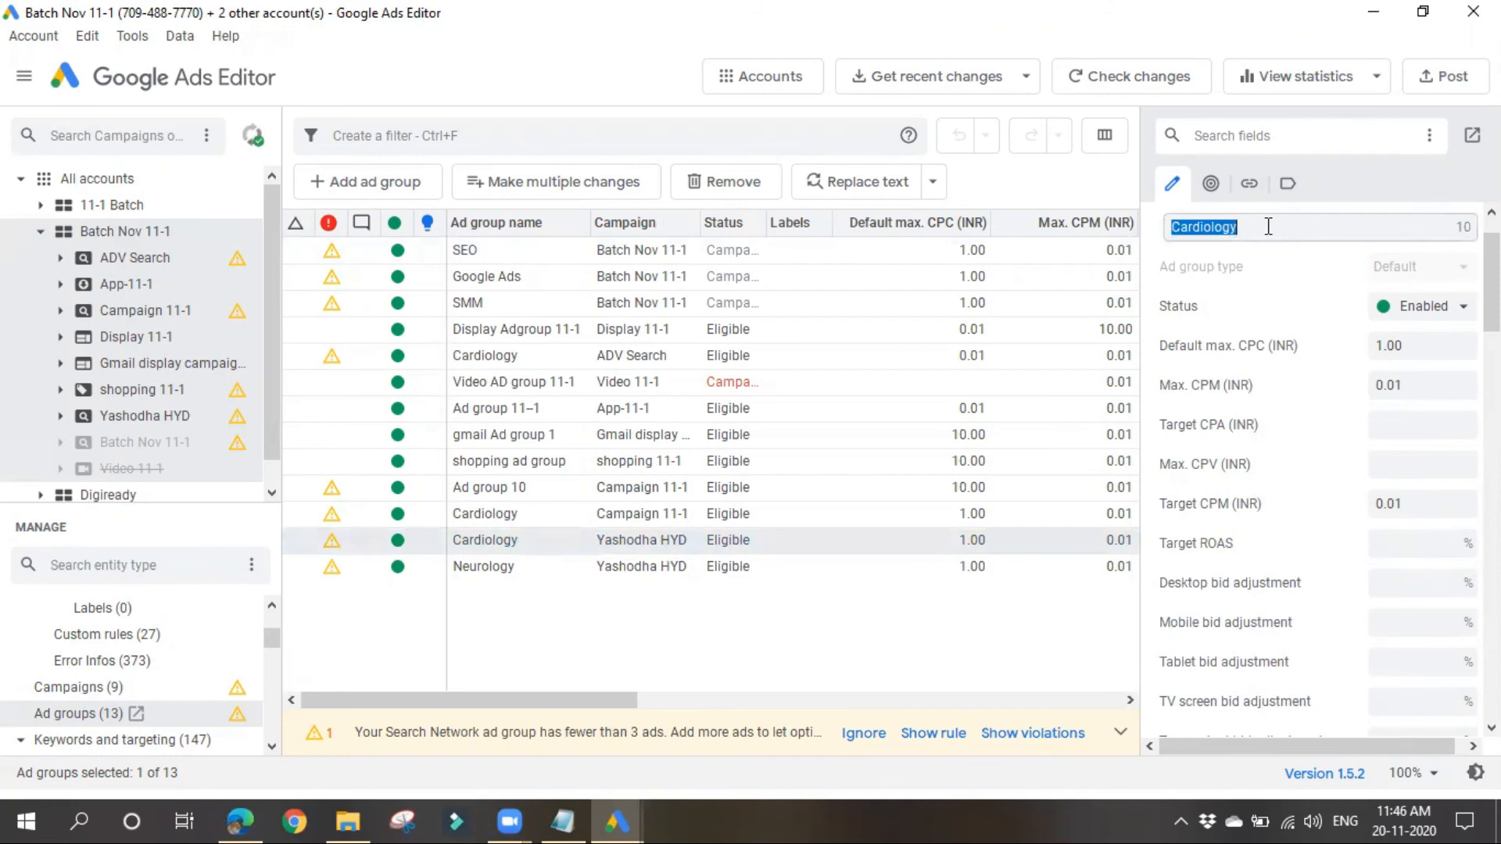
{"action": "left_click", "coordinate": [1313, 225]}
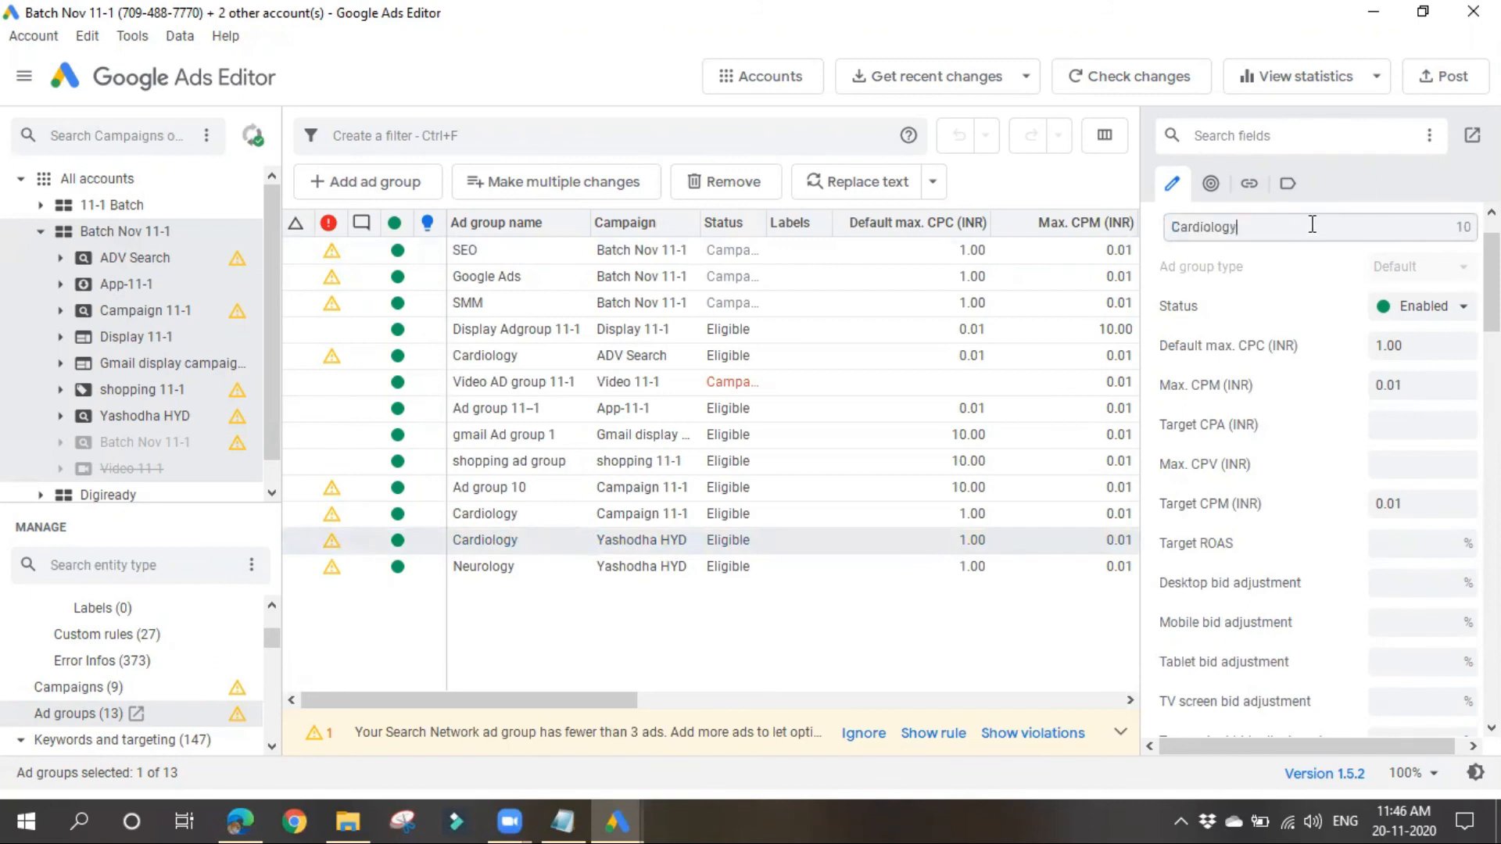
{"action": "type", "text": "12366"}
{"action": "left_click", "coordinate": [987, 390]}
Step: Check the renamed ad group's unposted change in the selected Batch Nov 11-1 campaigns with Google Ads
{"action": "left_click", "coordinate": [1127, 78]}
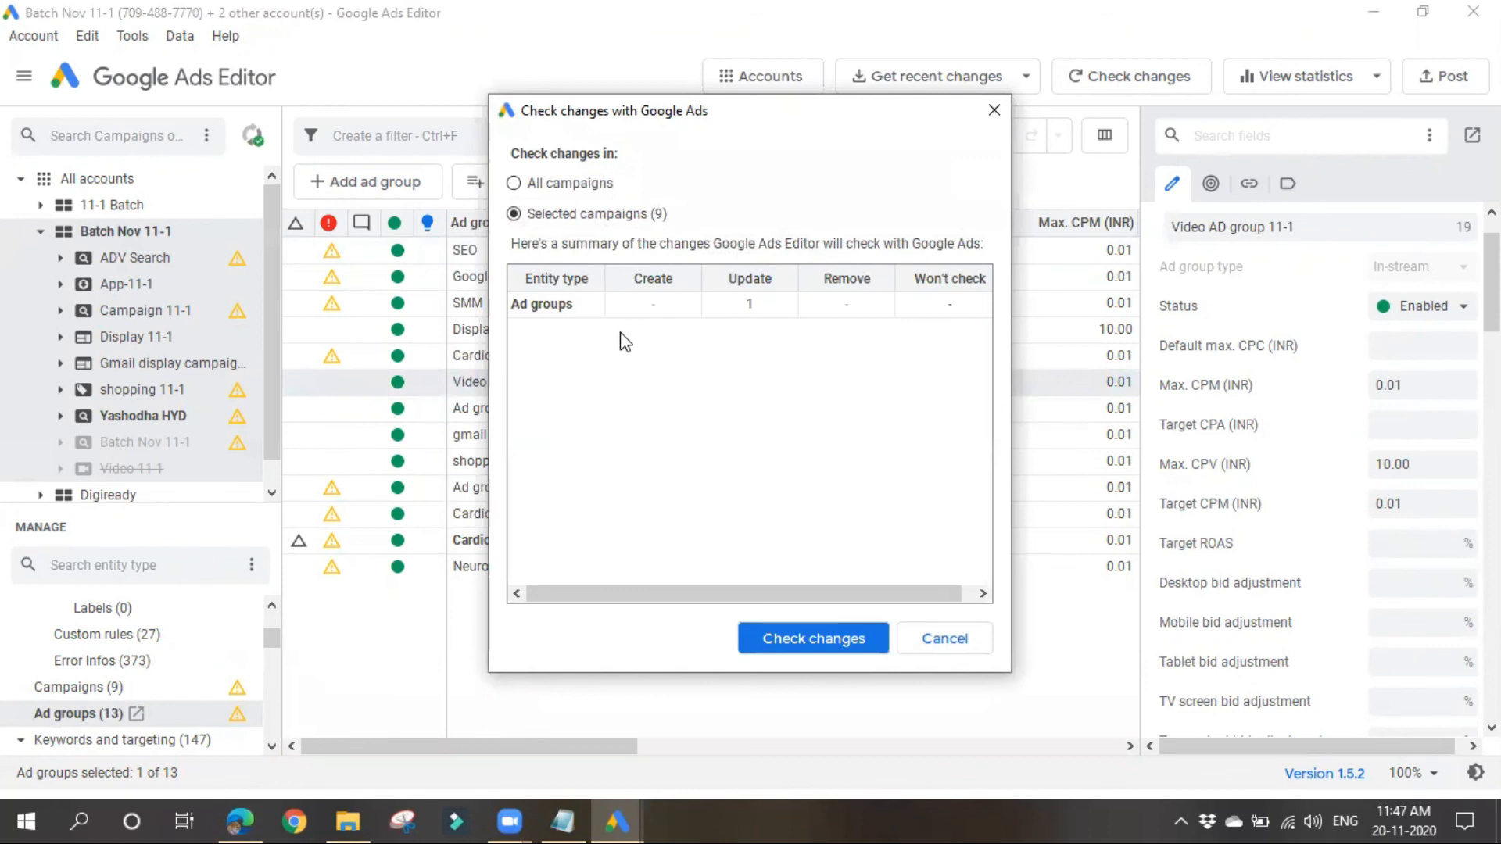
{"action": "left_click", "coordinate": [746, 305]}
{"action": "left_click", "coordinate": [796, 637]}
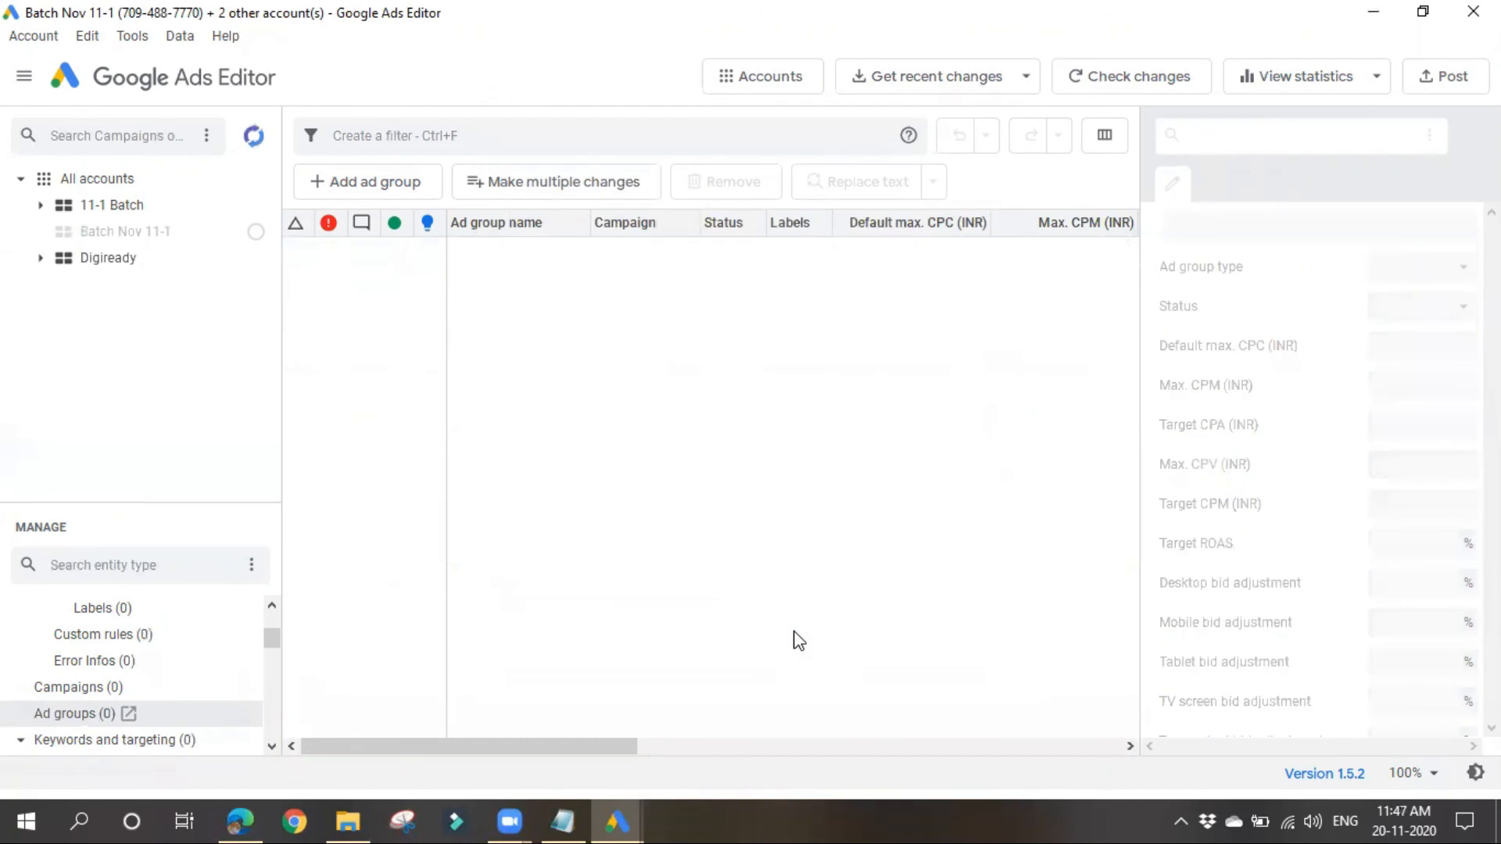
Step: Try to check the changes in the selected Batch Nov 11-1 campaigns again, reselecting the account, and cancel the check
{"action": "left_click", "coordinate": [1146, 75]}
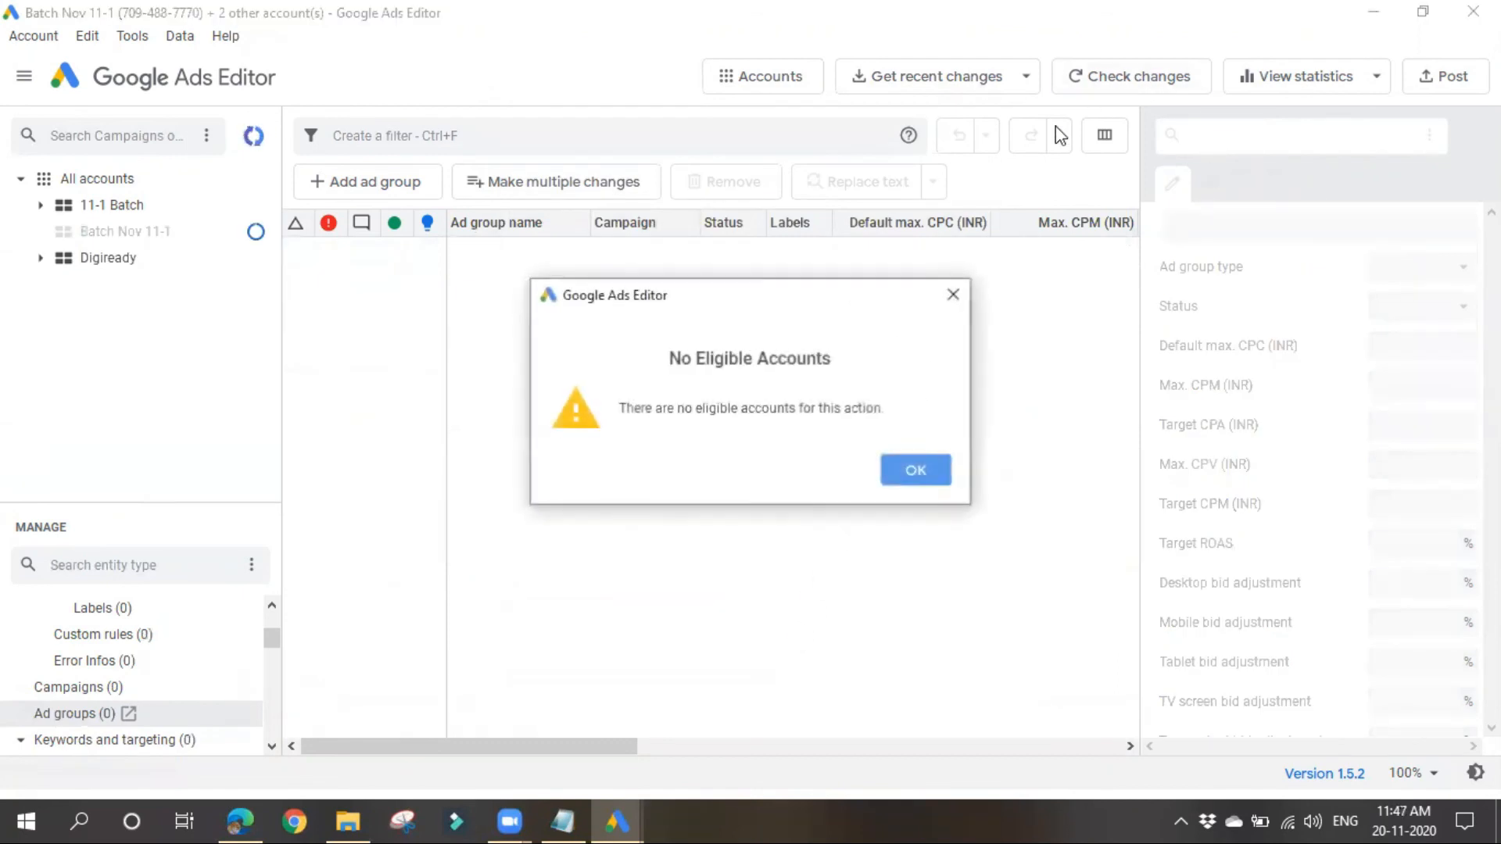
{"action": "left_click", "coordinate": [953, 294]}
{"action": "left_click", "coordinate": [575, 550]}
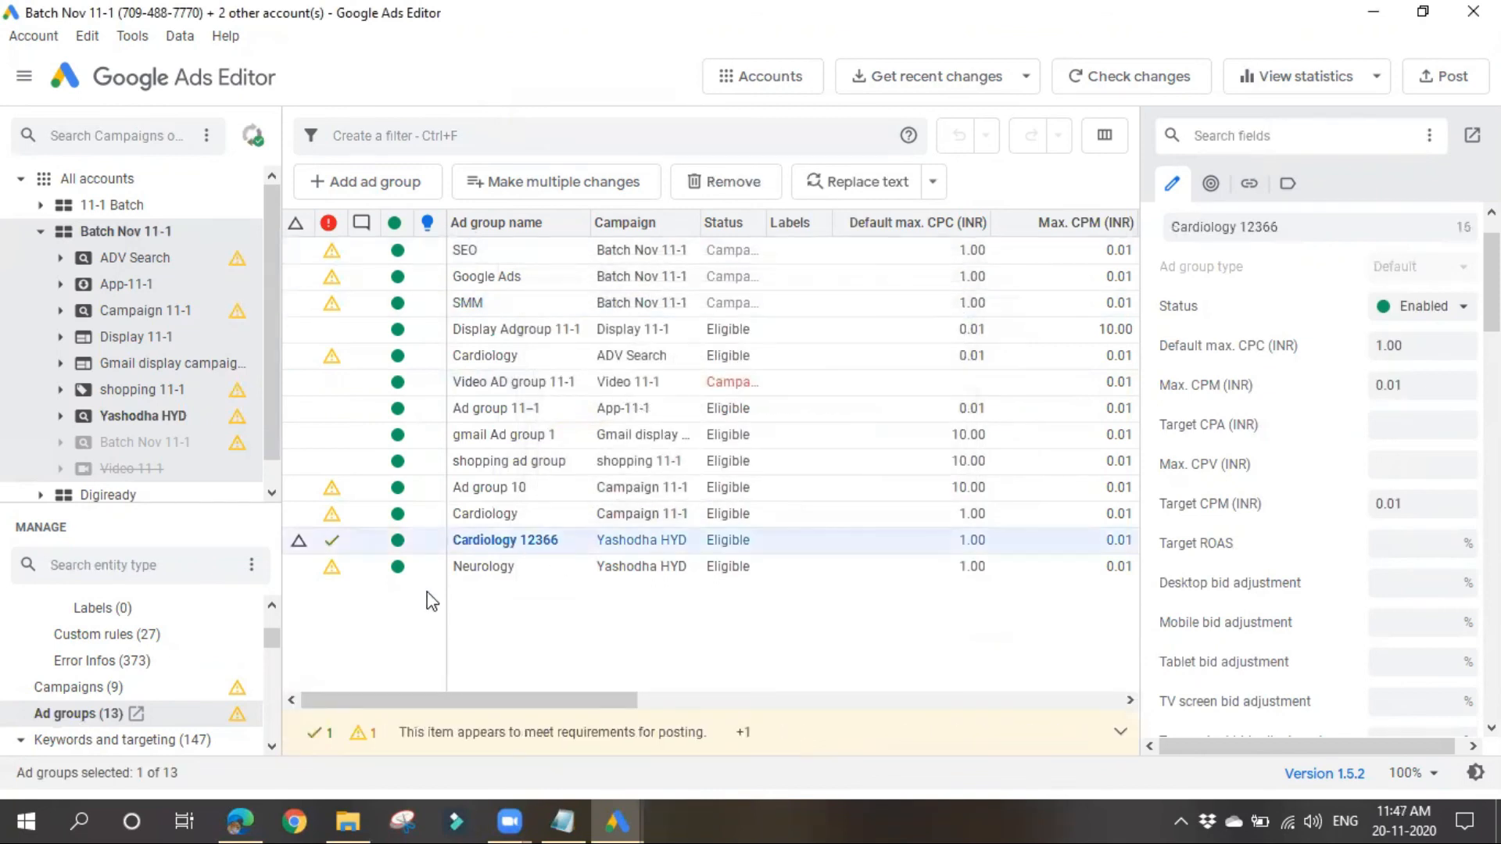
{"action": "left_click", "coordinate": [507, 619]}
{"action": "left_click", "coordinate": [160, 233]}
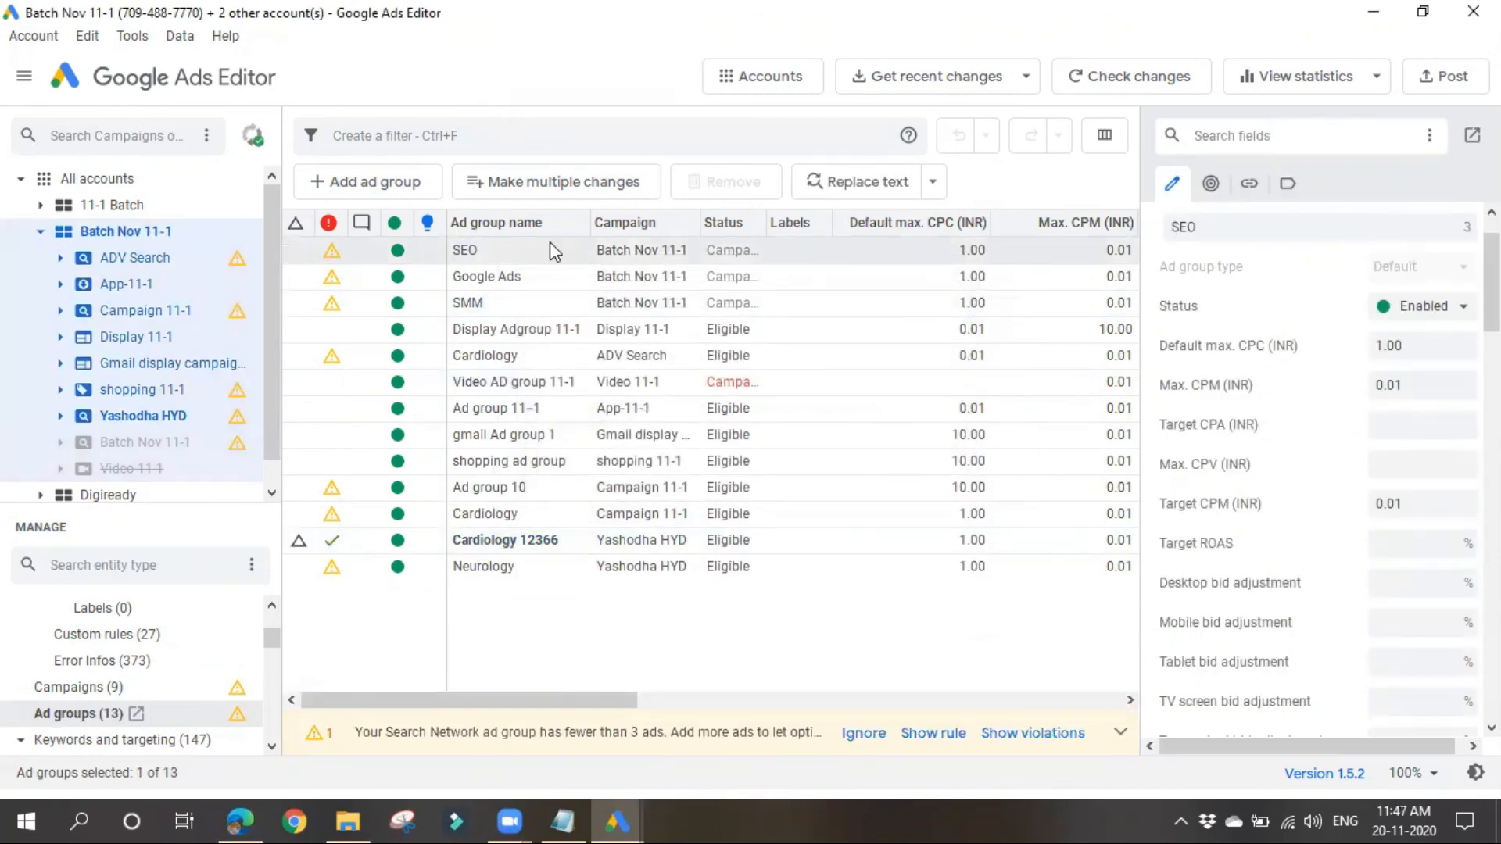
{"action": "left_click", "coordinate": [1110, 75]}
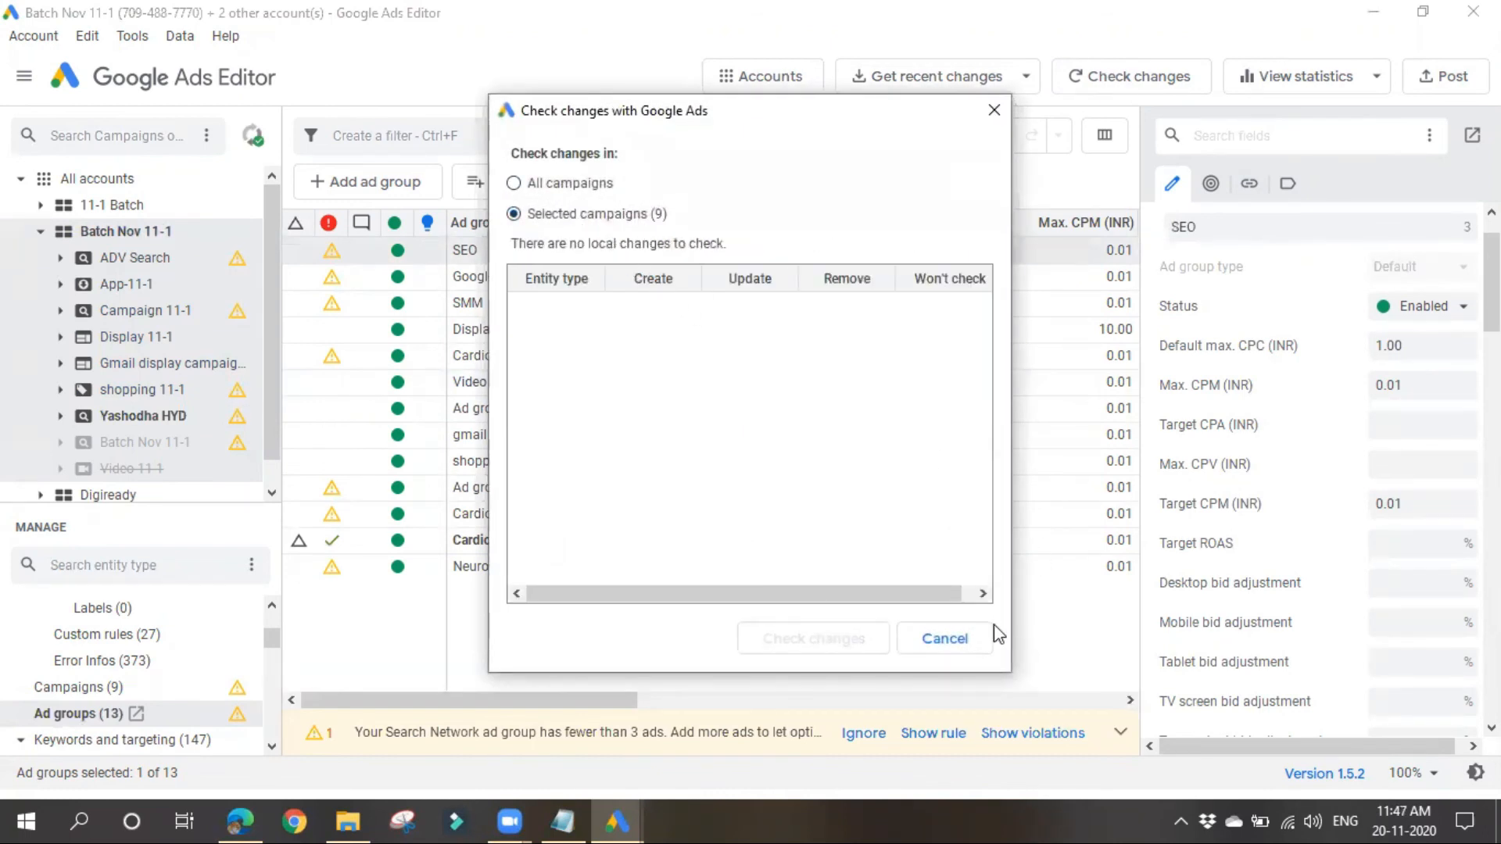
{"action": "left_click", "coordinate": [951, 646]}
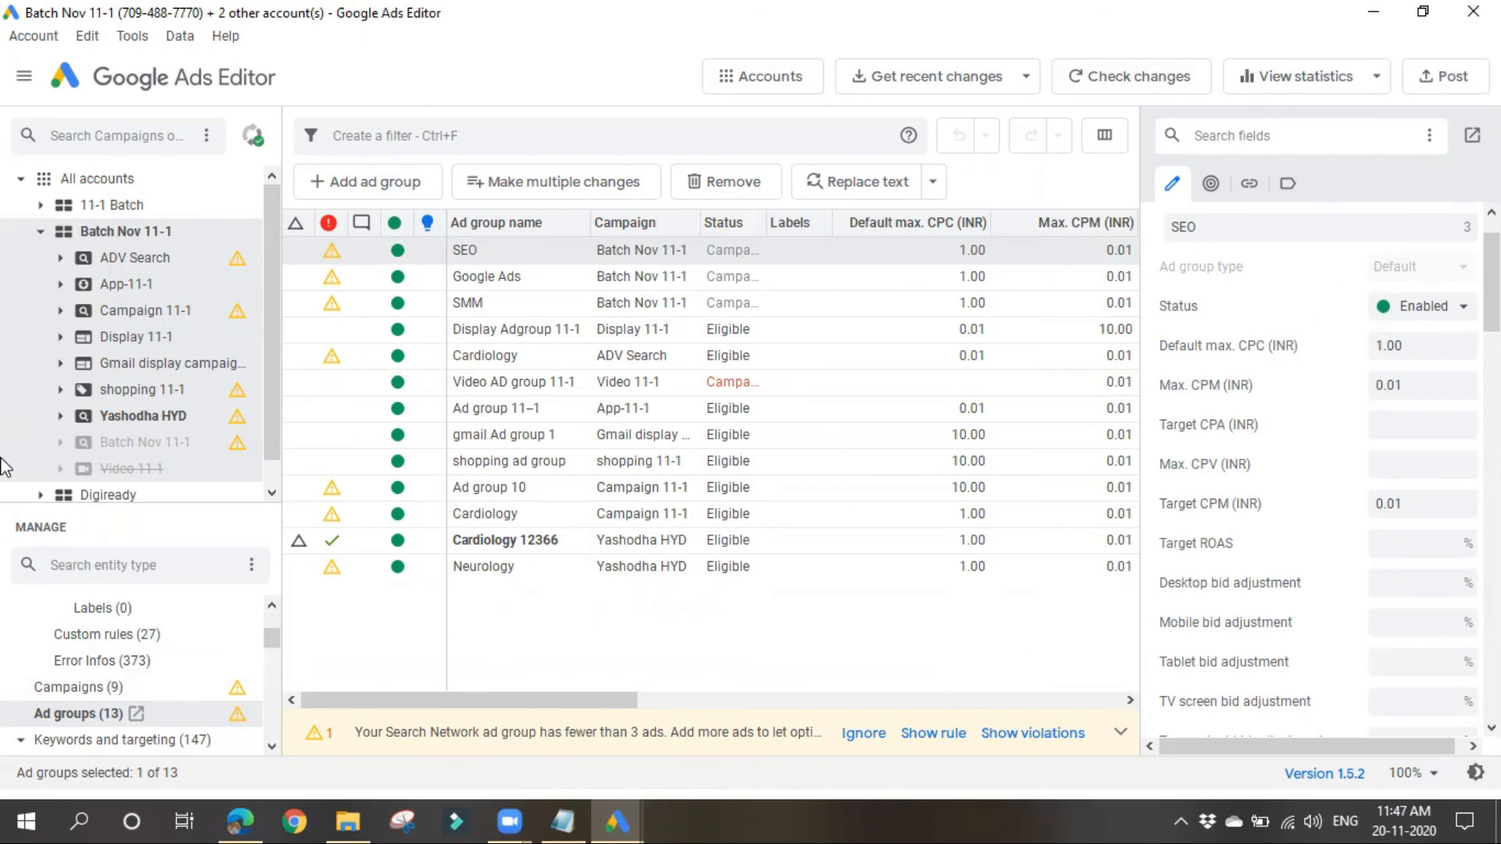
Step: Collapse Batch Nov 11-1, open the accounts manager, and also select the Wedding Shots and Practice accounts
{"action": "left_click", "coordinate": [41, 232]}
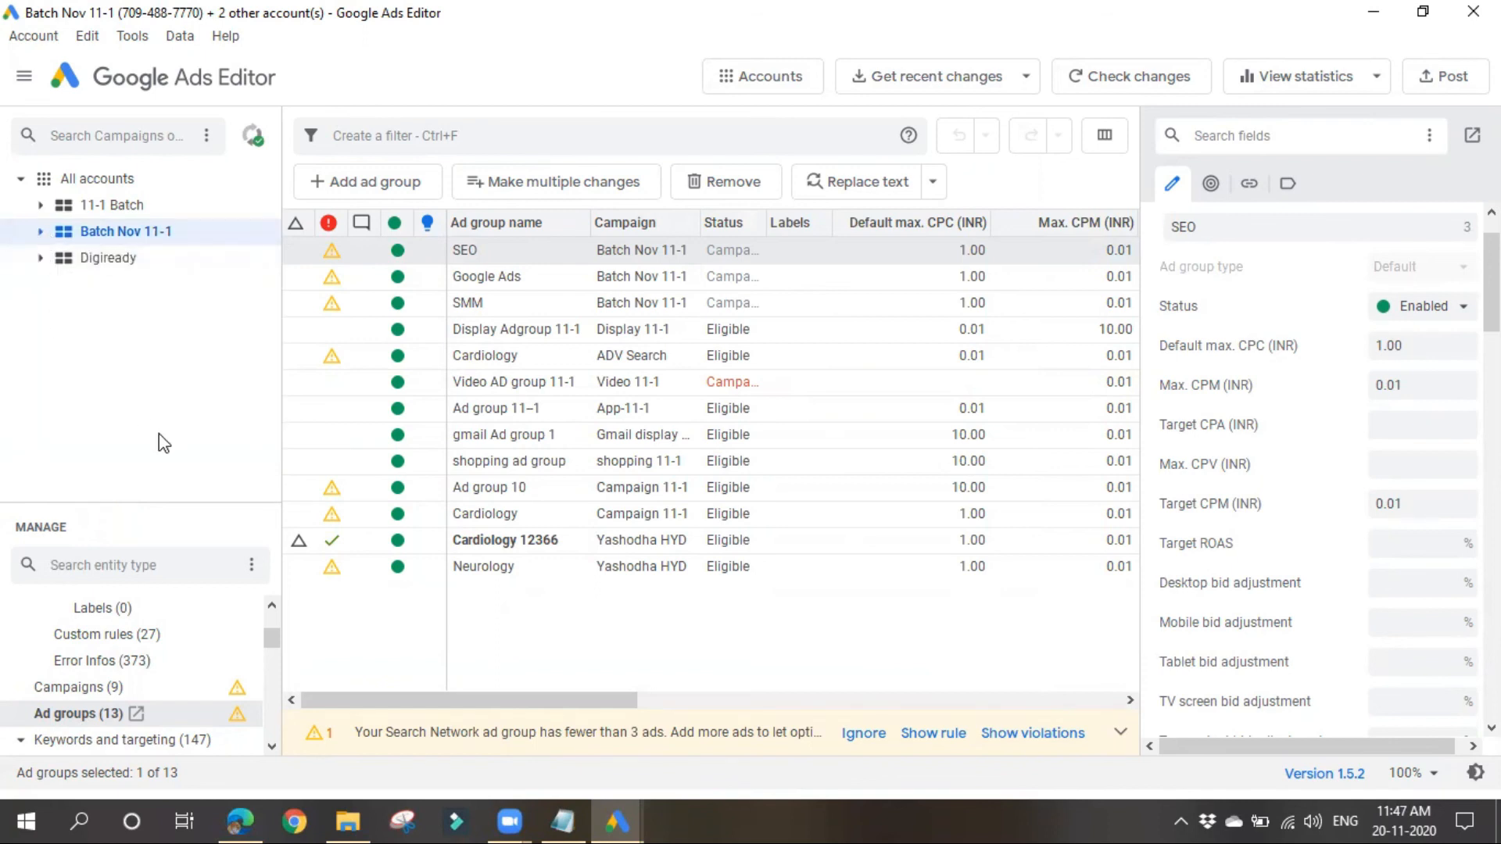
{"action": "left_click", "coordinate": [760, 75]}
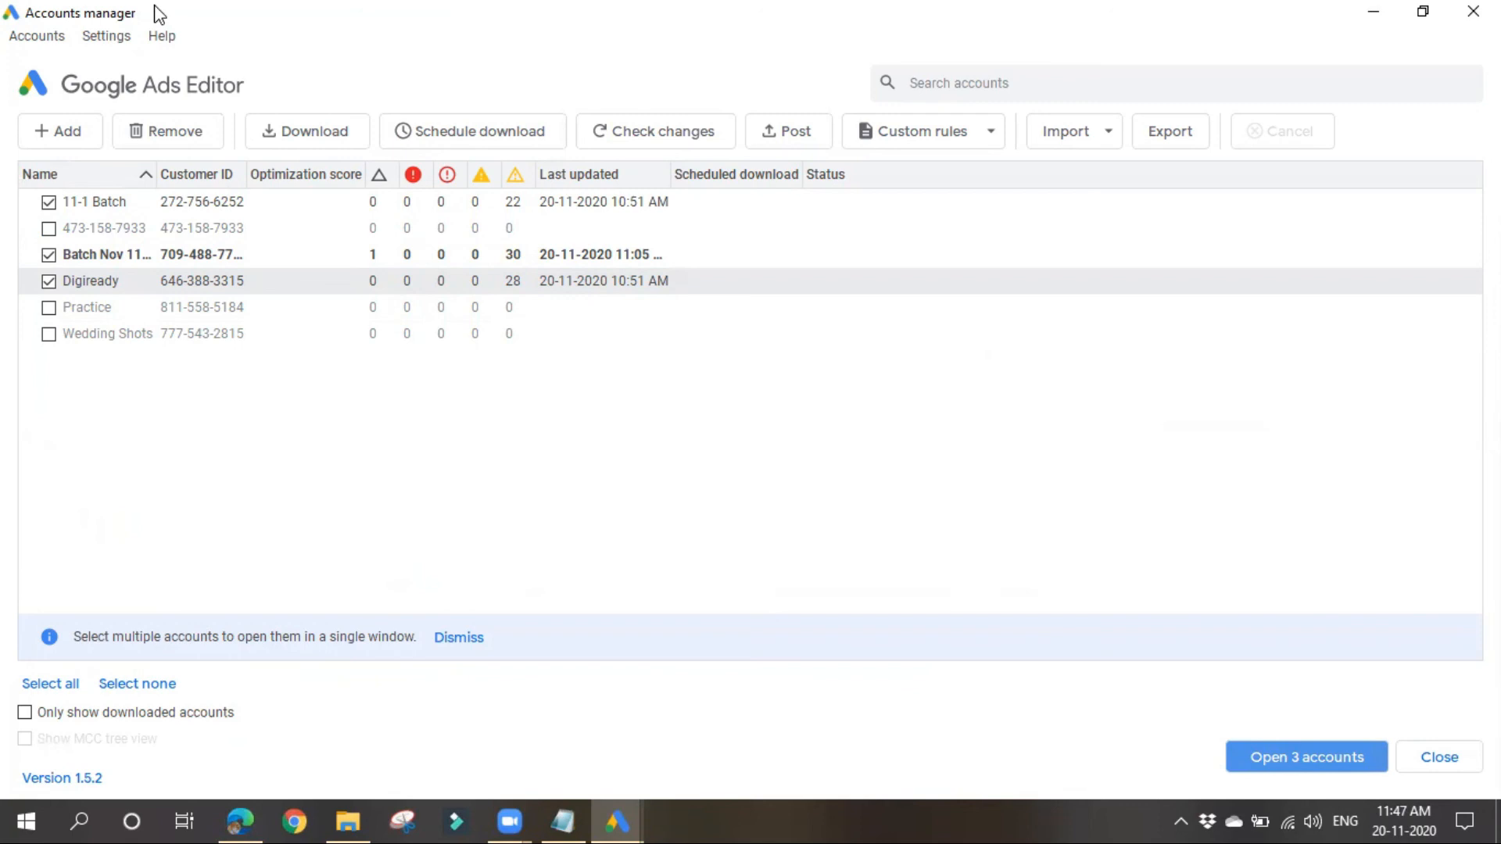
{"action": "left_click", "coordinate": [50, 335]}
{"action": "left_click", "coordinate": [49, 307]}
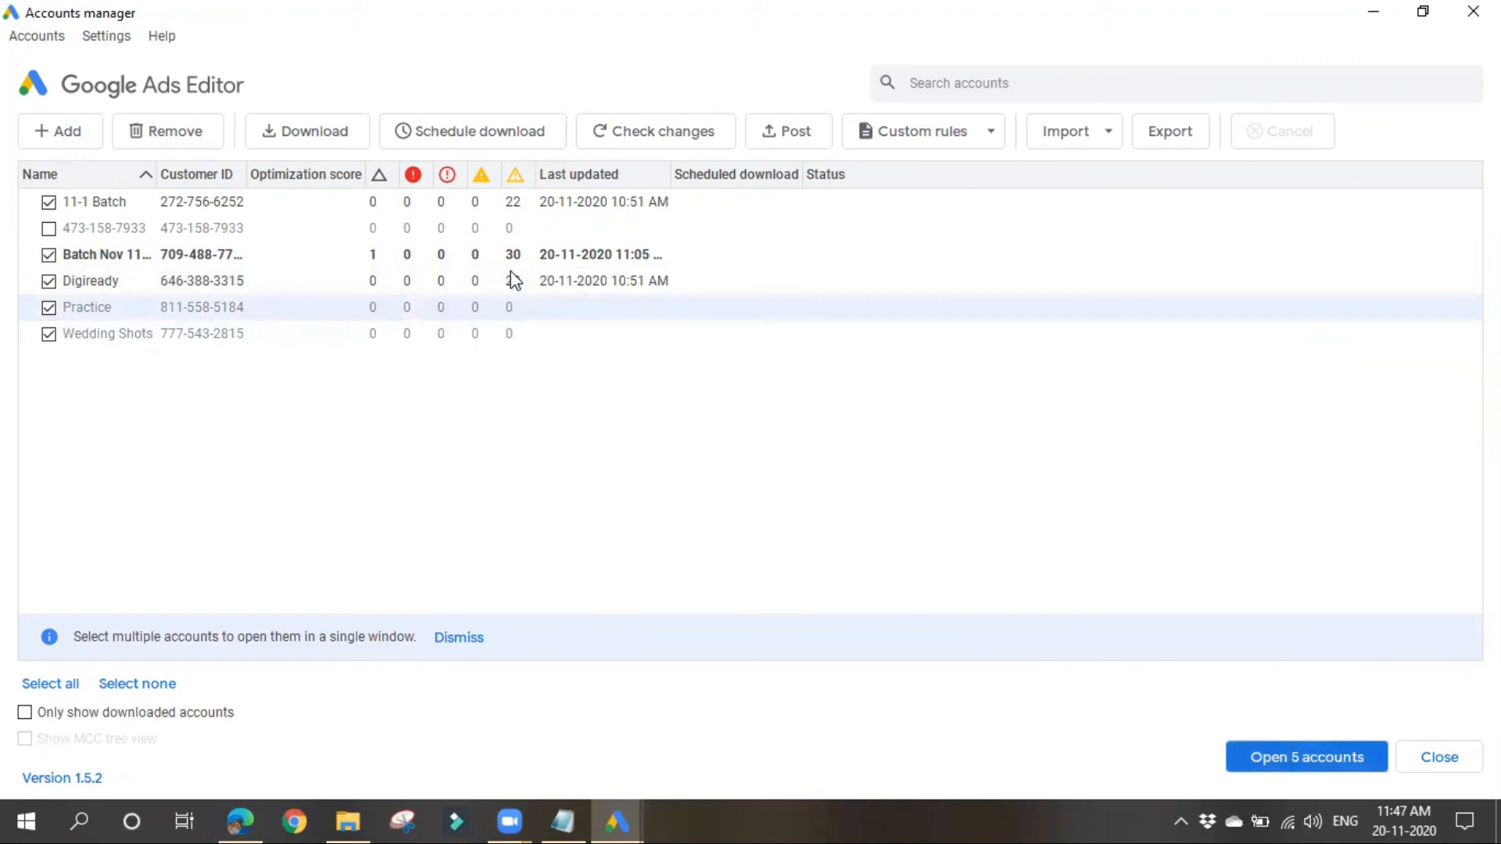
{"action": "left_click", "coordinate": [326, 149]}
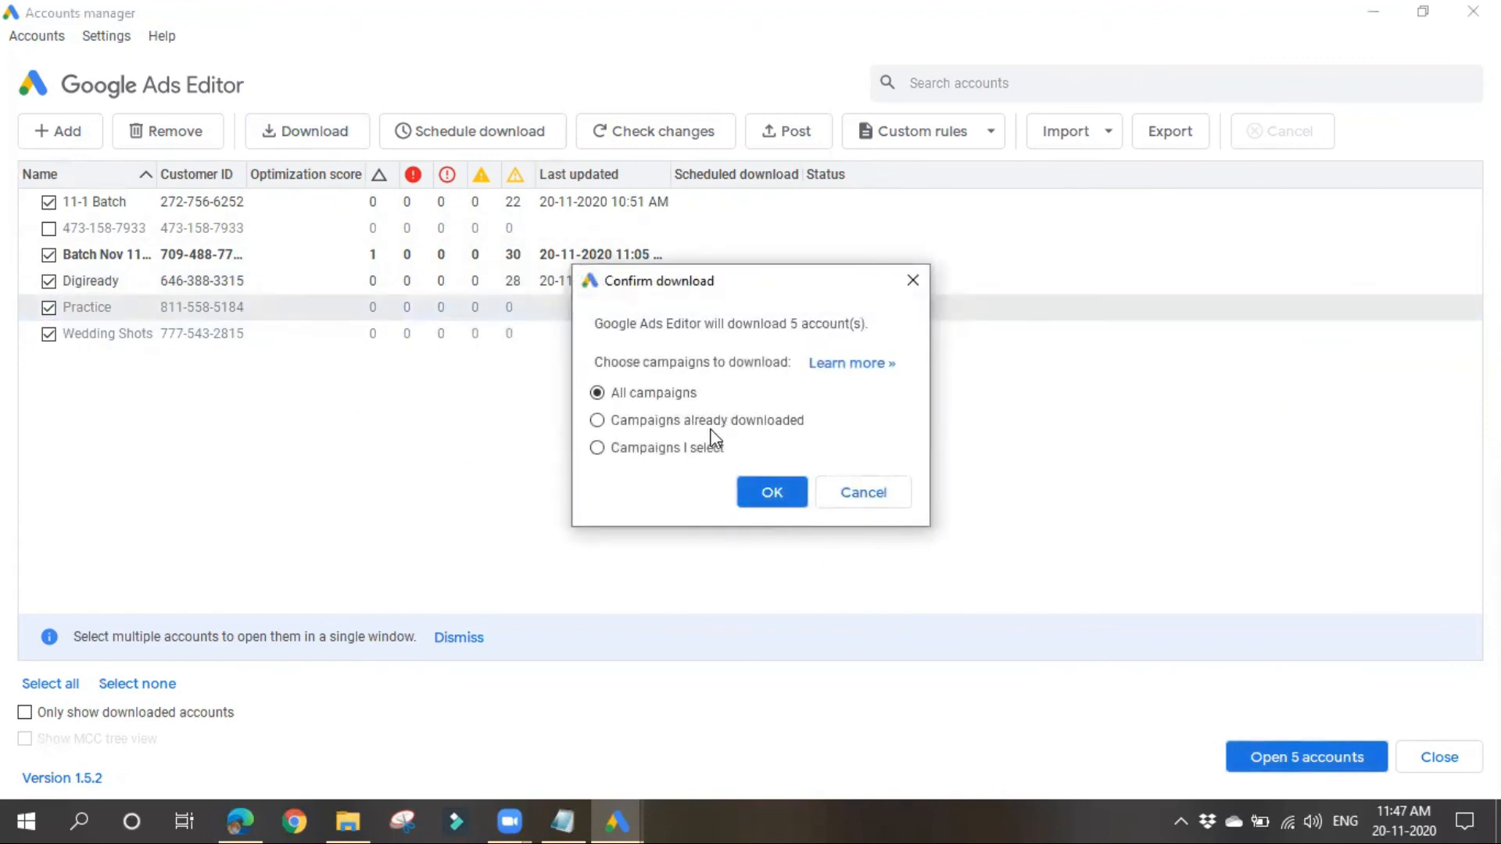
{"action": "left_click", "coordinate": [50, 279]}
{"action": "left_click", "coordinate": [835, 492]}
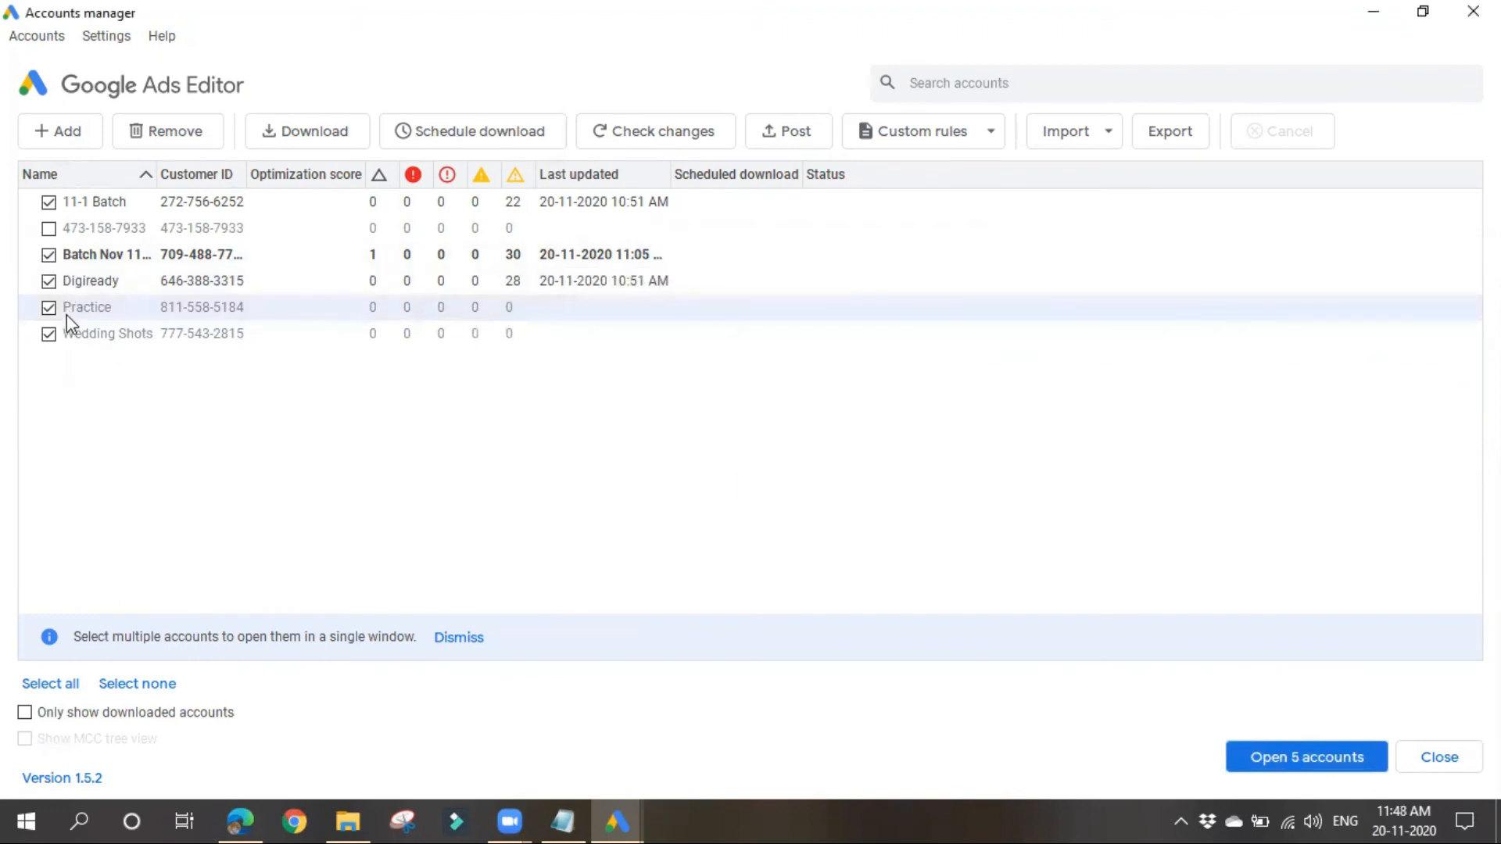
Step: Deselect Digiready, Batch Nov 11-1 and 11-1 Batch, and download all campaigns for Practice and Wedding Shots
{"action": "left_click", "coordinate": [48, 281]}
{"action": "left_click", "coordinate": [49, 254]}
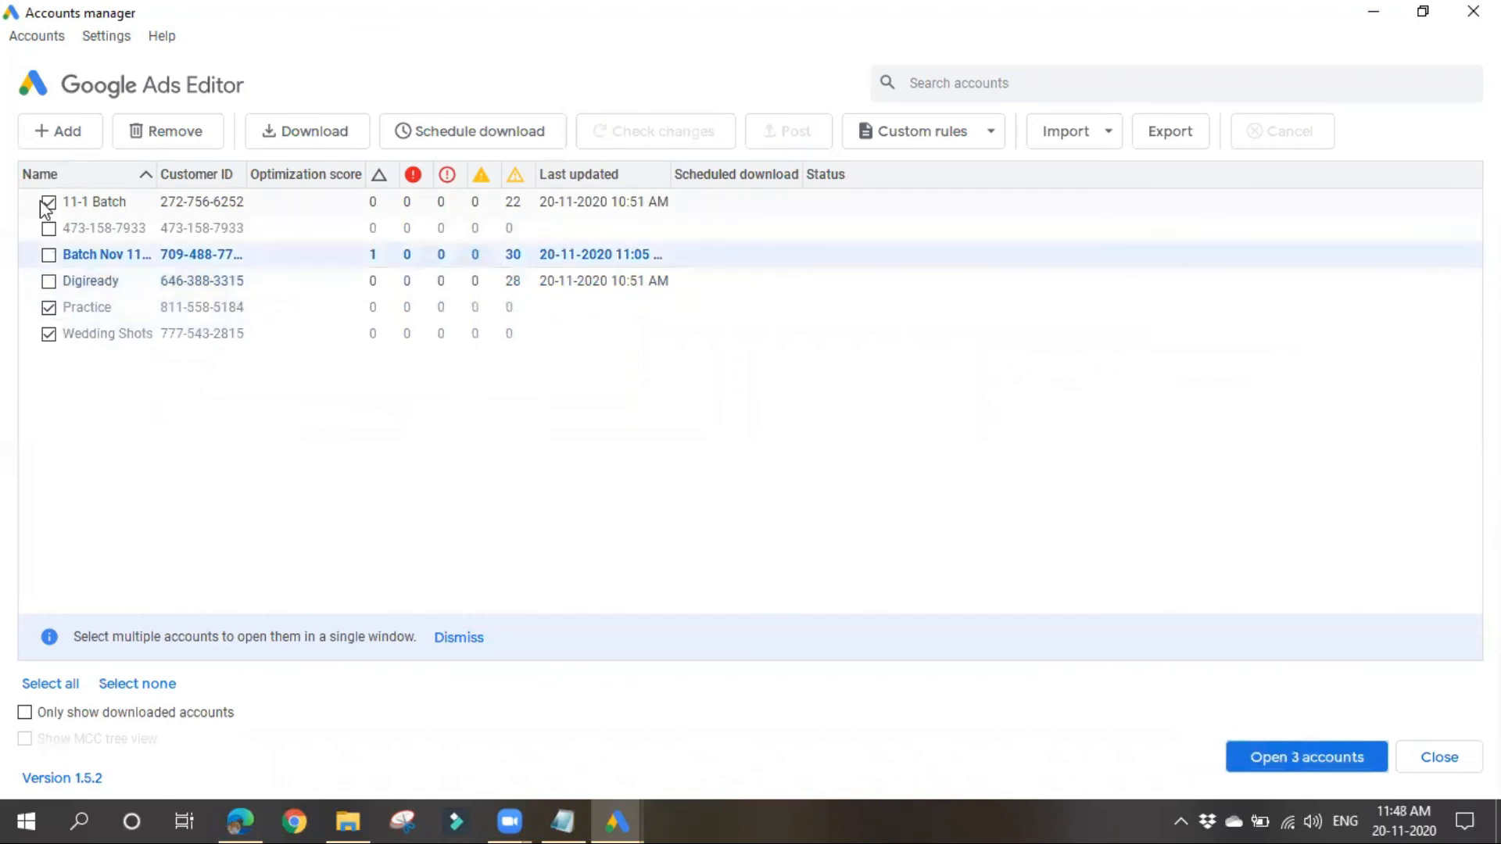
{"action": "left_click", "coordinate": [47, 202]}
{"action": "left_click", "coordinate": [320, 139]}
{"action": "left_click", "coordinate": [749, 494]}
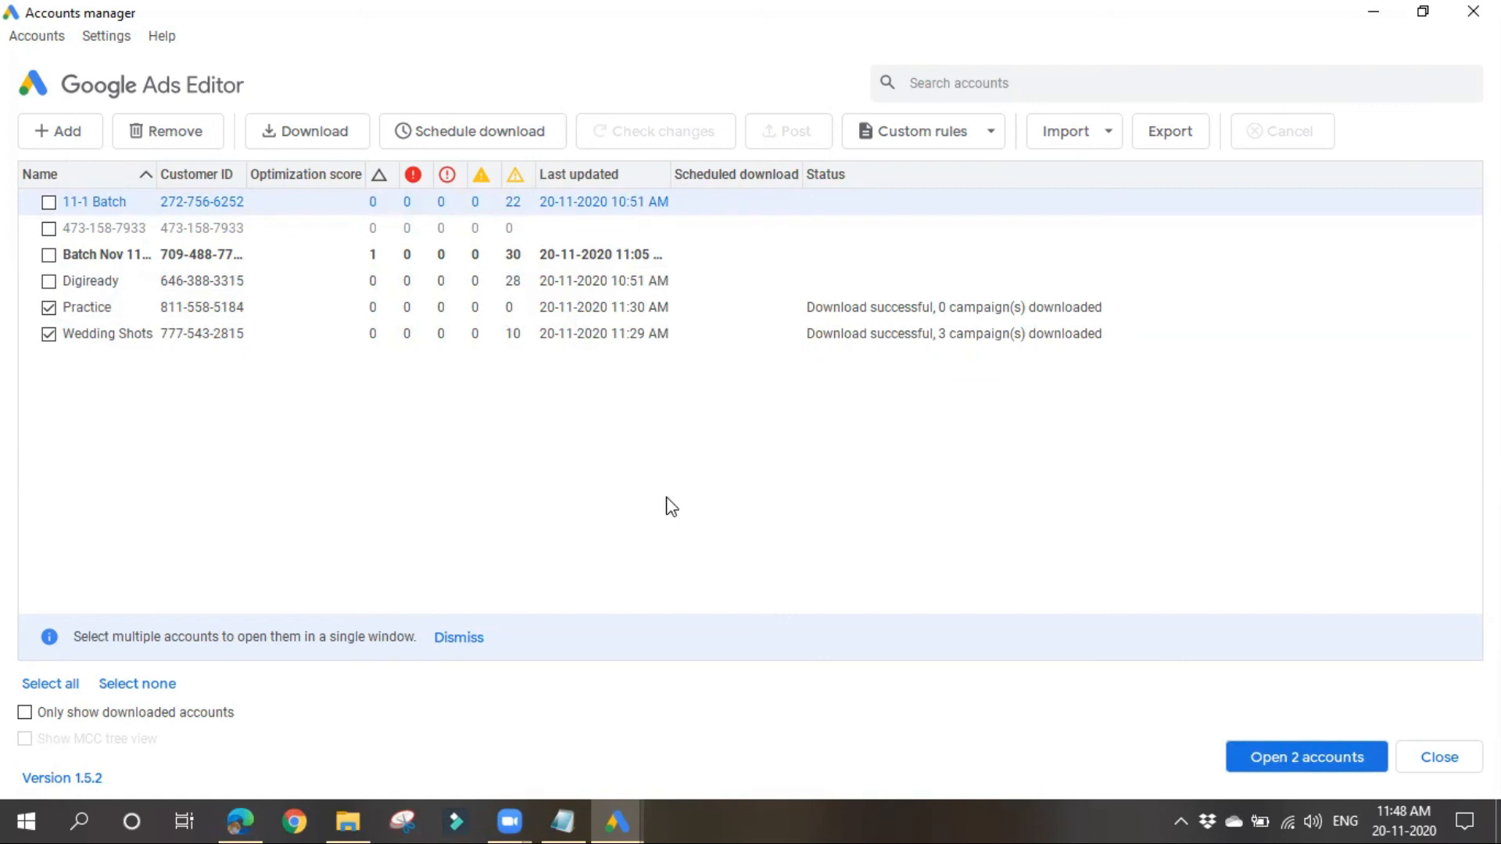
Step: Open Practice and Wedding Shots together in a separate window, close the accounts manager, and return to the Batch Nov 11-1 window
{"action": "left_click", "coordinate": [1260, 749]}
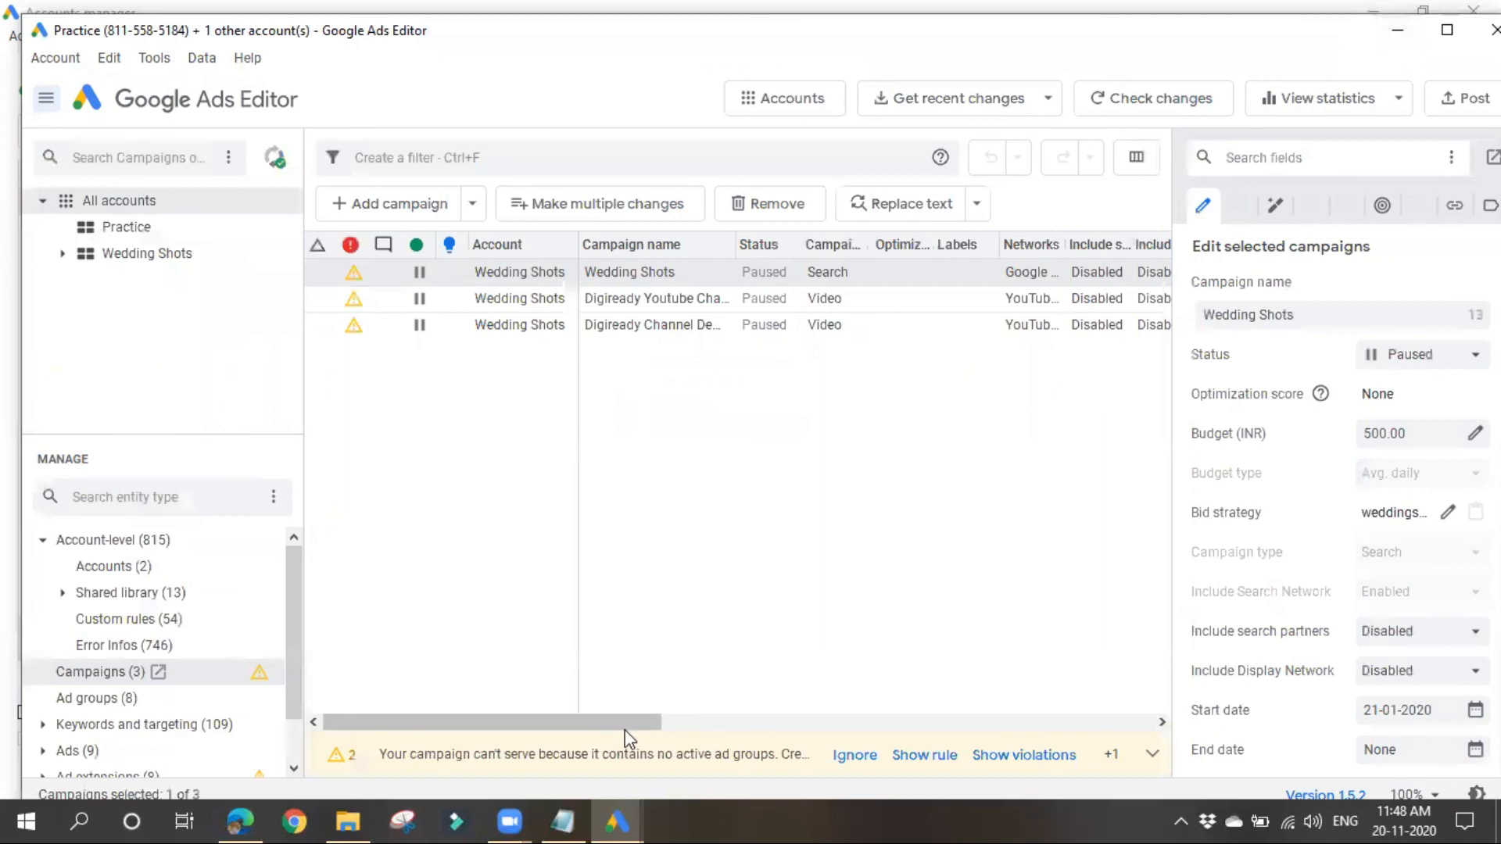
{"action": "mouse_move", "coordinate": [615, 818]}
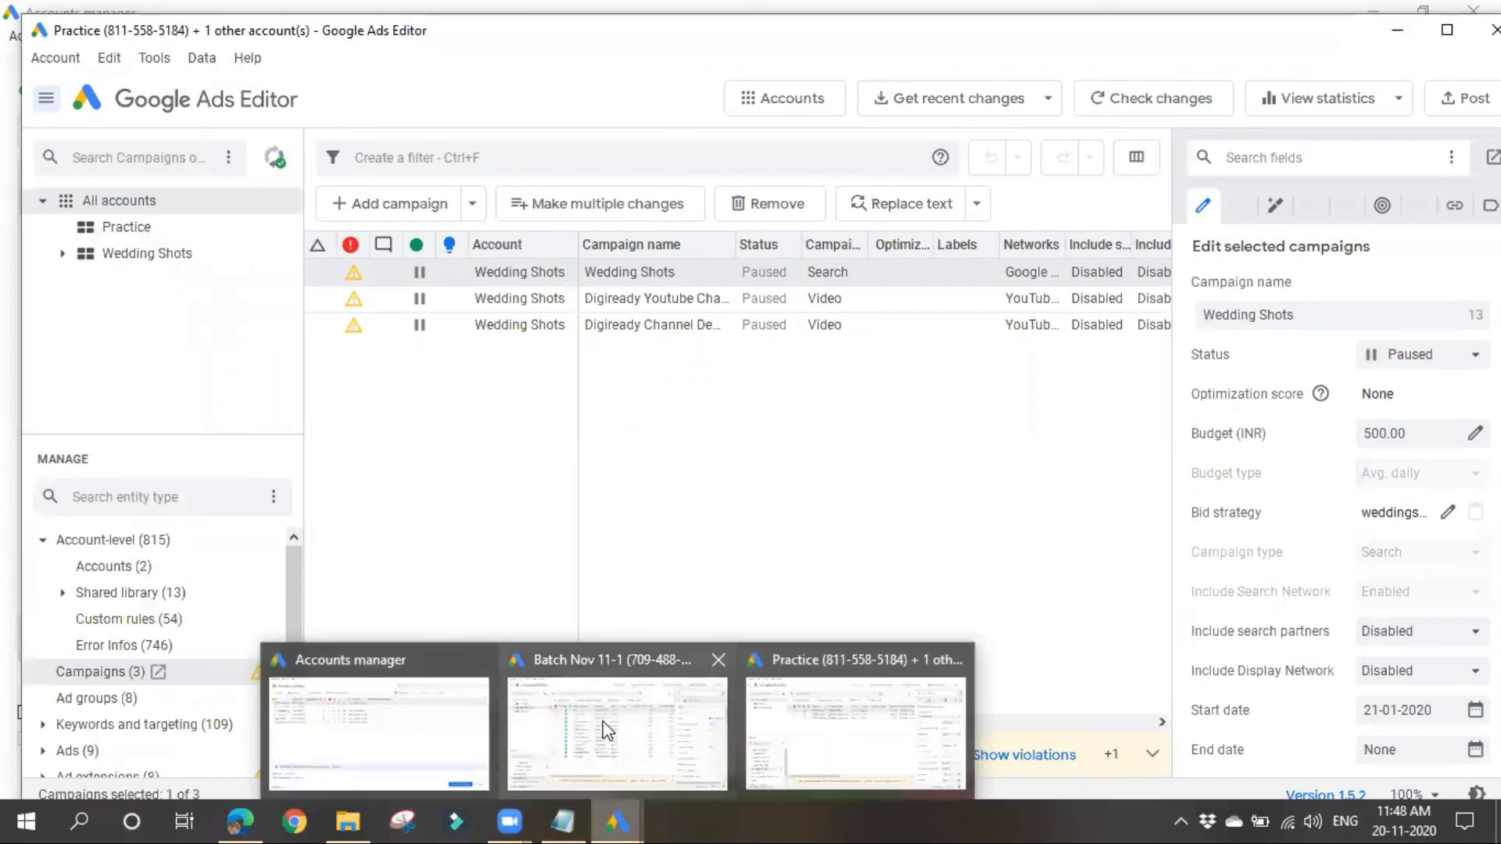
{"action": "left_click", "coordinate": [480, 660]}
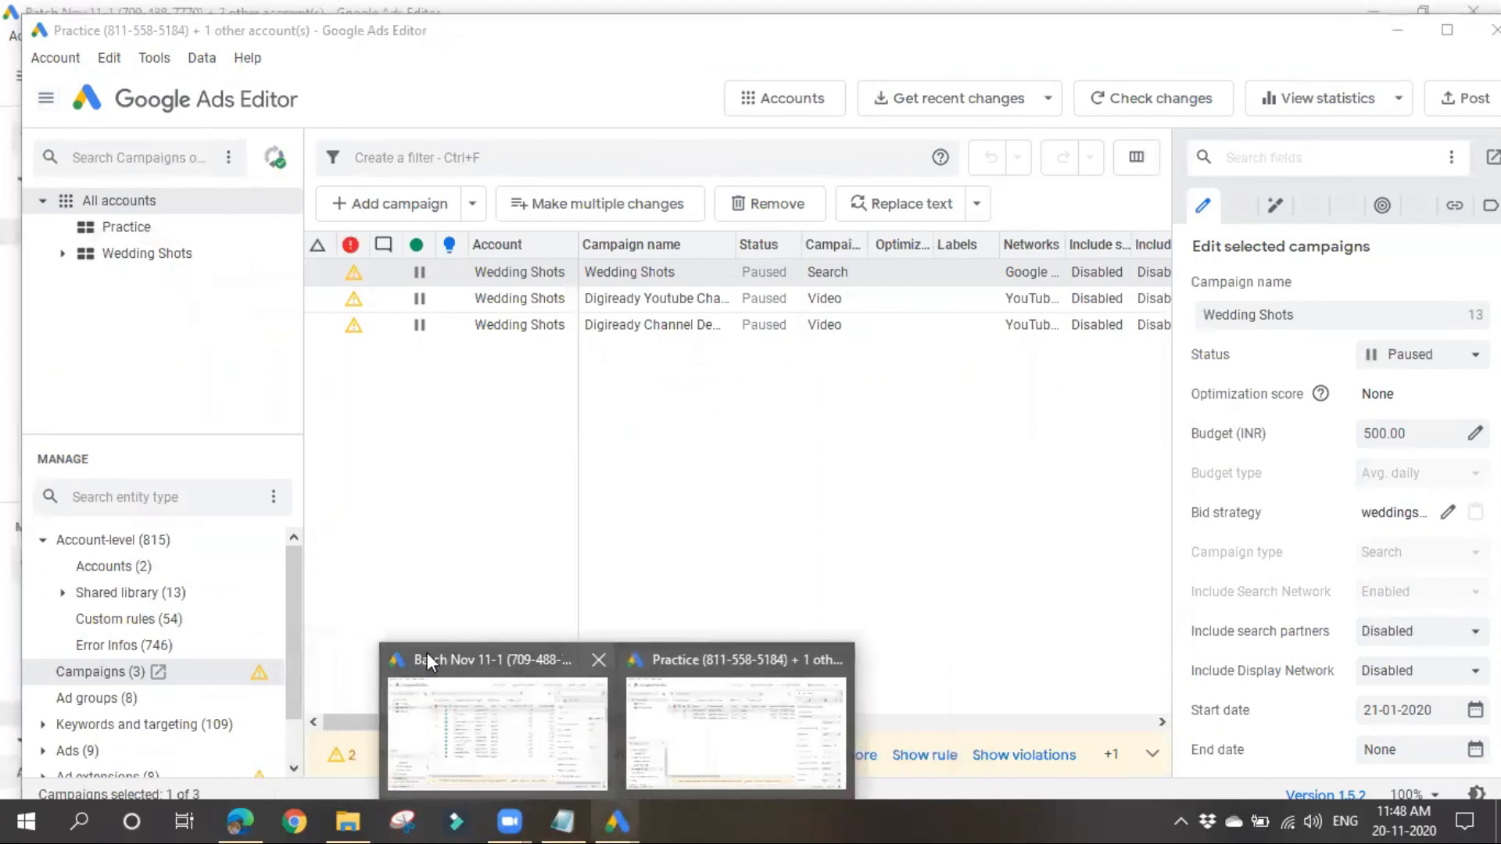
{"action": "left_click", "coordinate": [471, 659]}
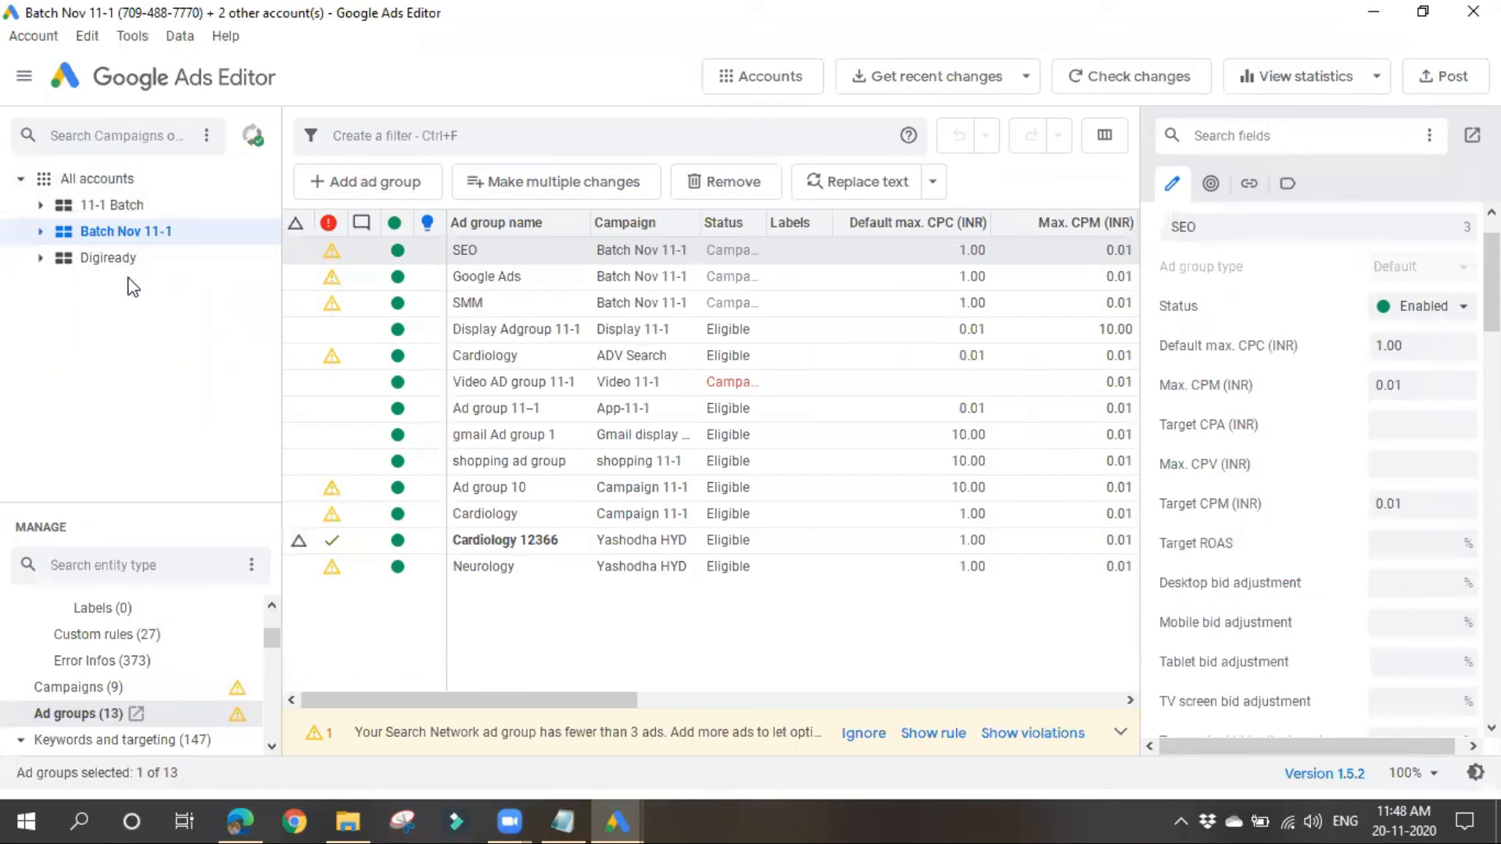
Step: Resize and arrange the Batch Nov 11-1 and Practice windows side by side, and expand the Batch Nov 11-1 campaigns
{"action": "left_click", "coordinate": [1416, 20]}
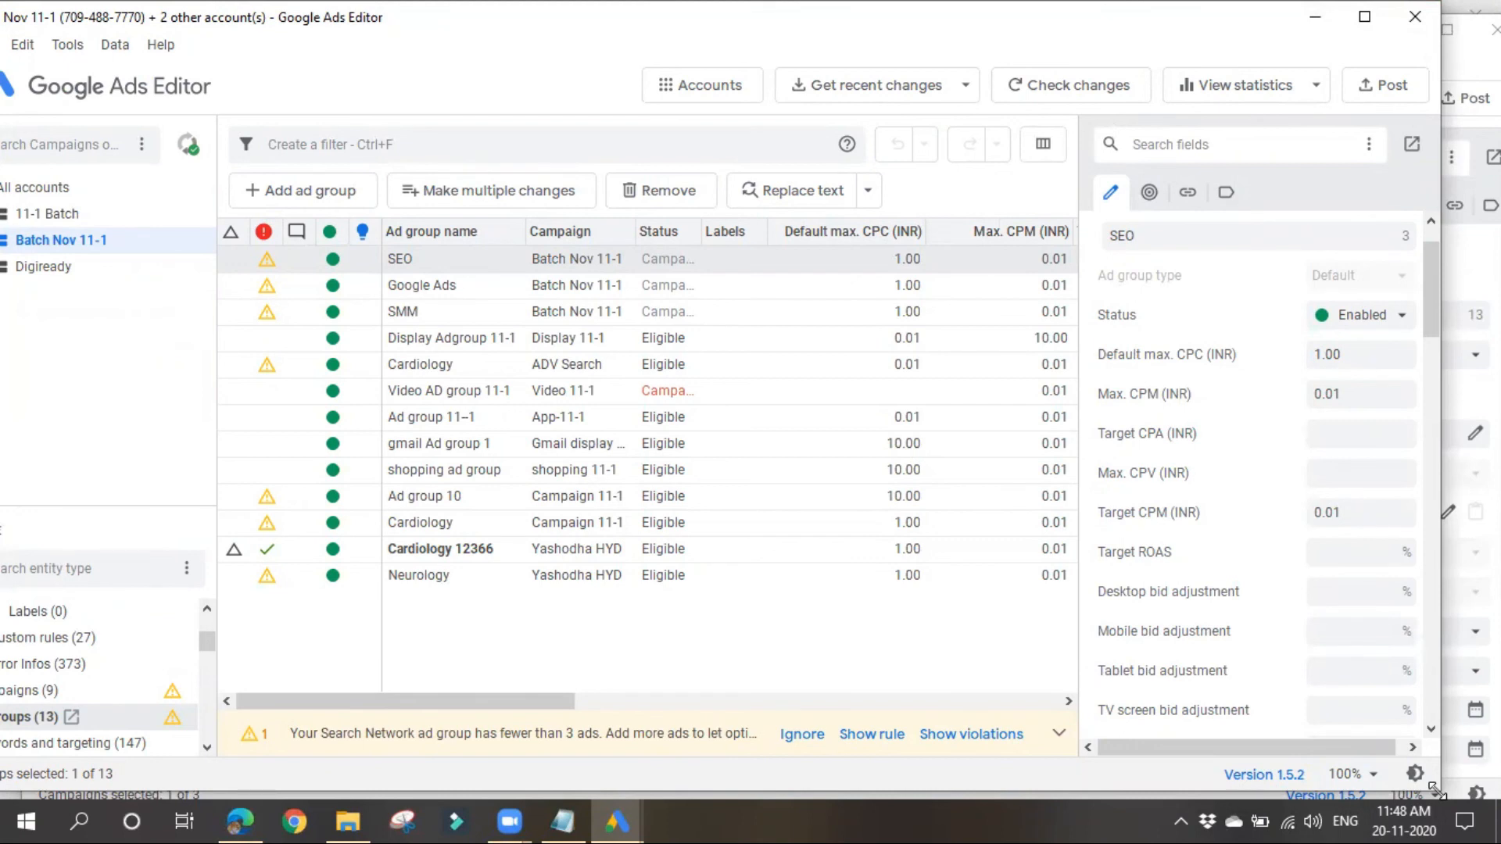
{"action": "left_click_drag", "start_coordinate": [1436, 791], "coordinate": [739, 689]}
{"action": "left_click", "coordinate": [1447, 28]}
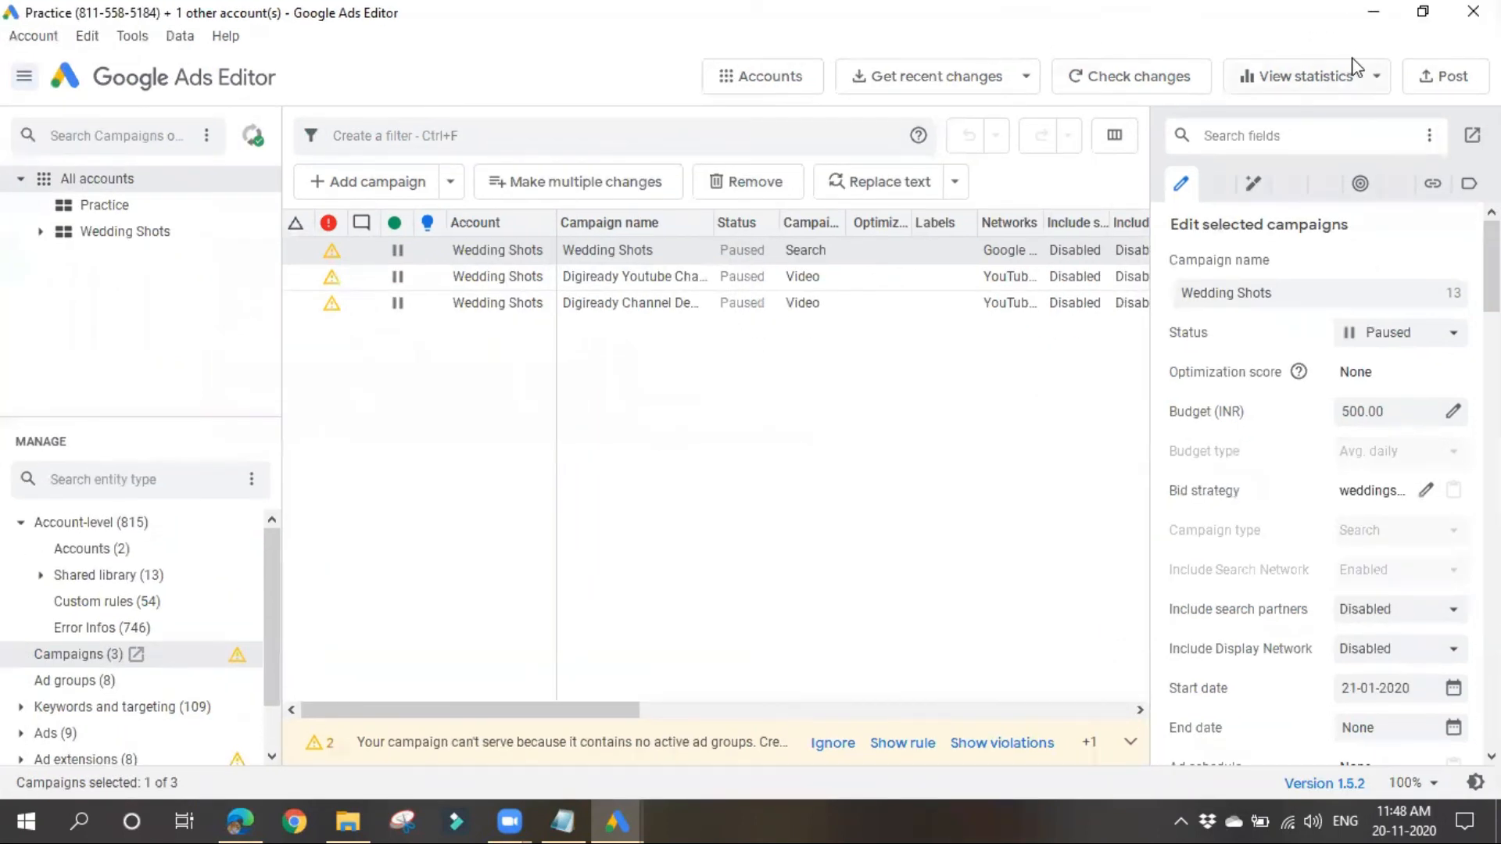
{"action": "left_click", "coordinate": [1423, 11]}
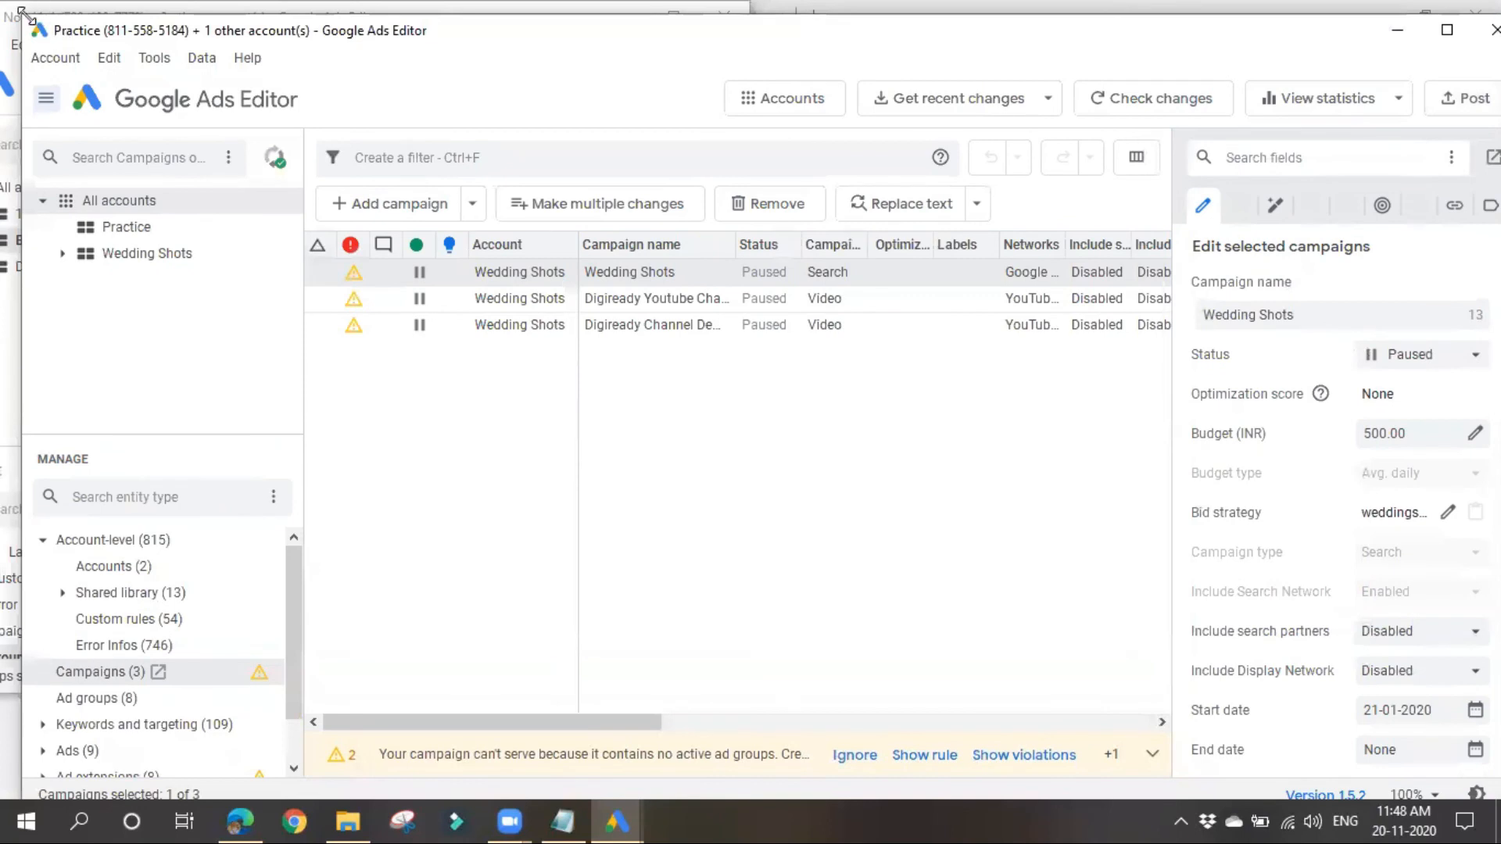
{"action": "left_click_drag", "start_coordinate": [24, 13], "coordinate": [840, 85]}
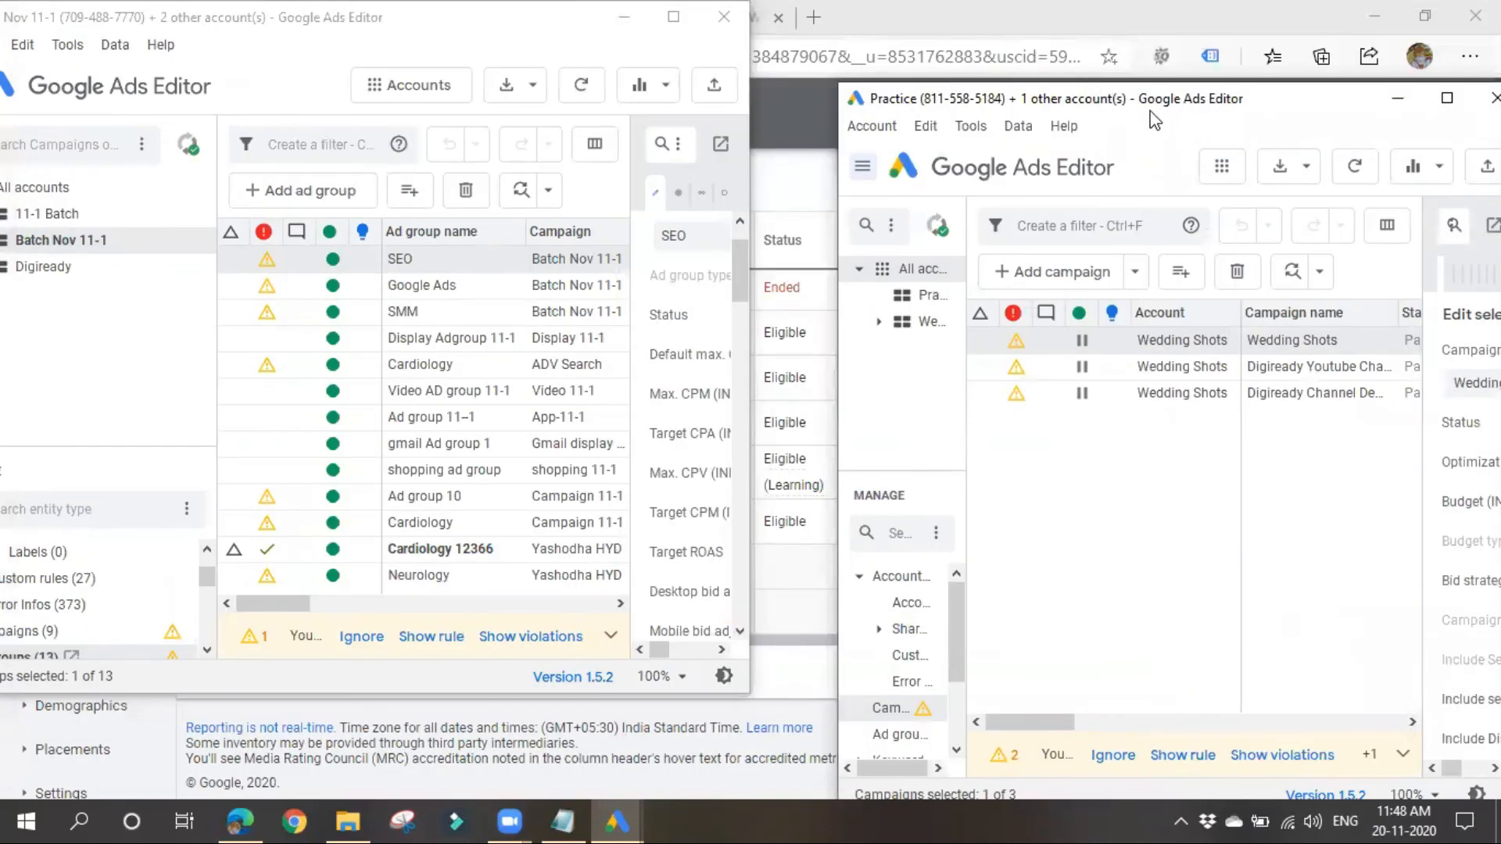
{"action": "left_click_drag", "start_coordinate": [1155, 120], "coordinate": [1093, 35]}
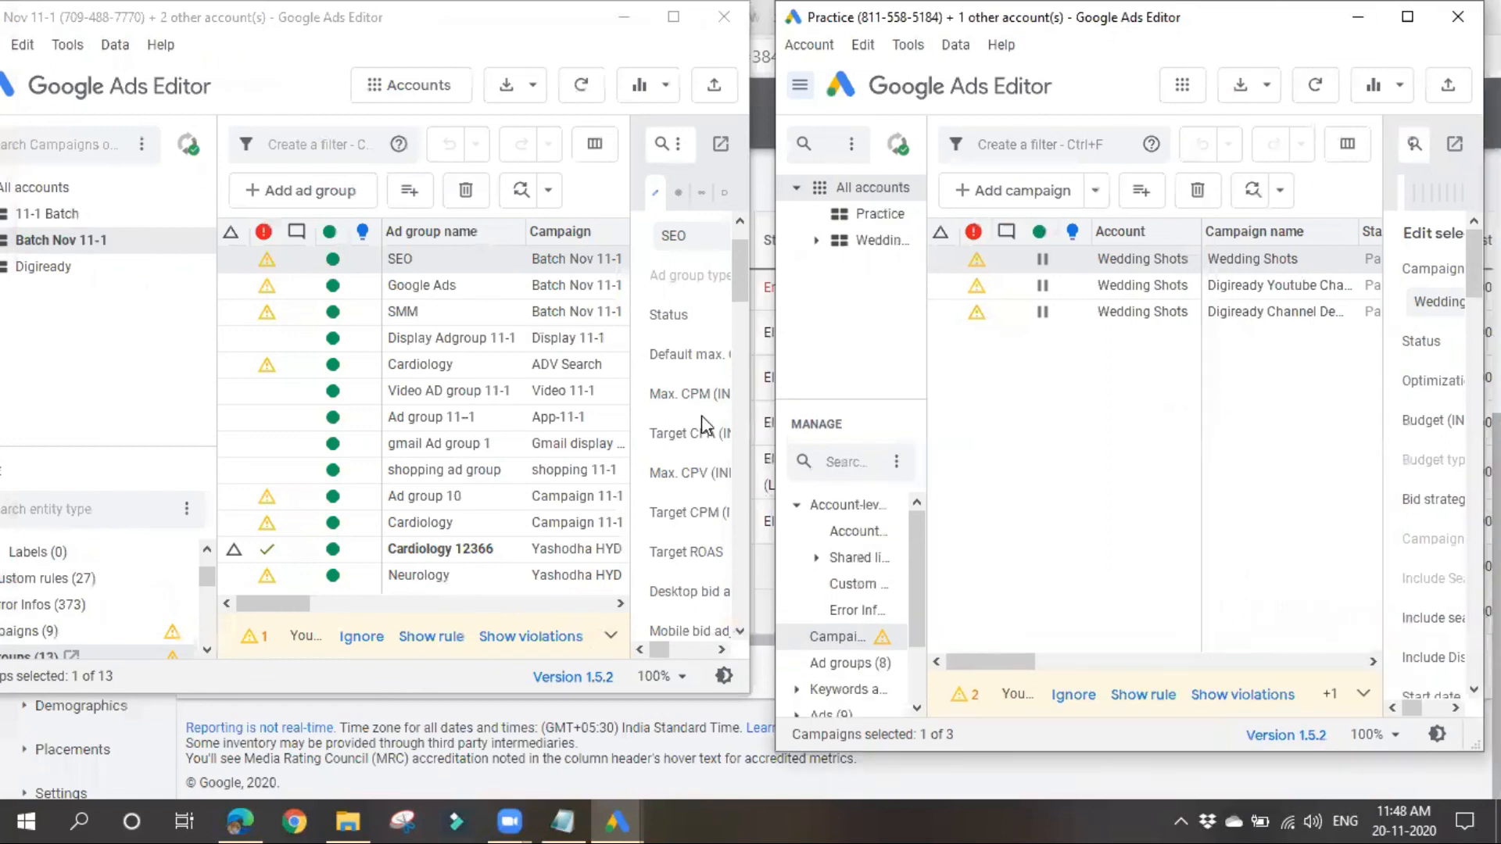
{"action": "left_click_drag", "start_coordinate": [406, 16], "coordinate": [451, 47]}
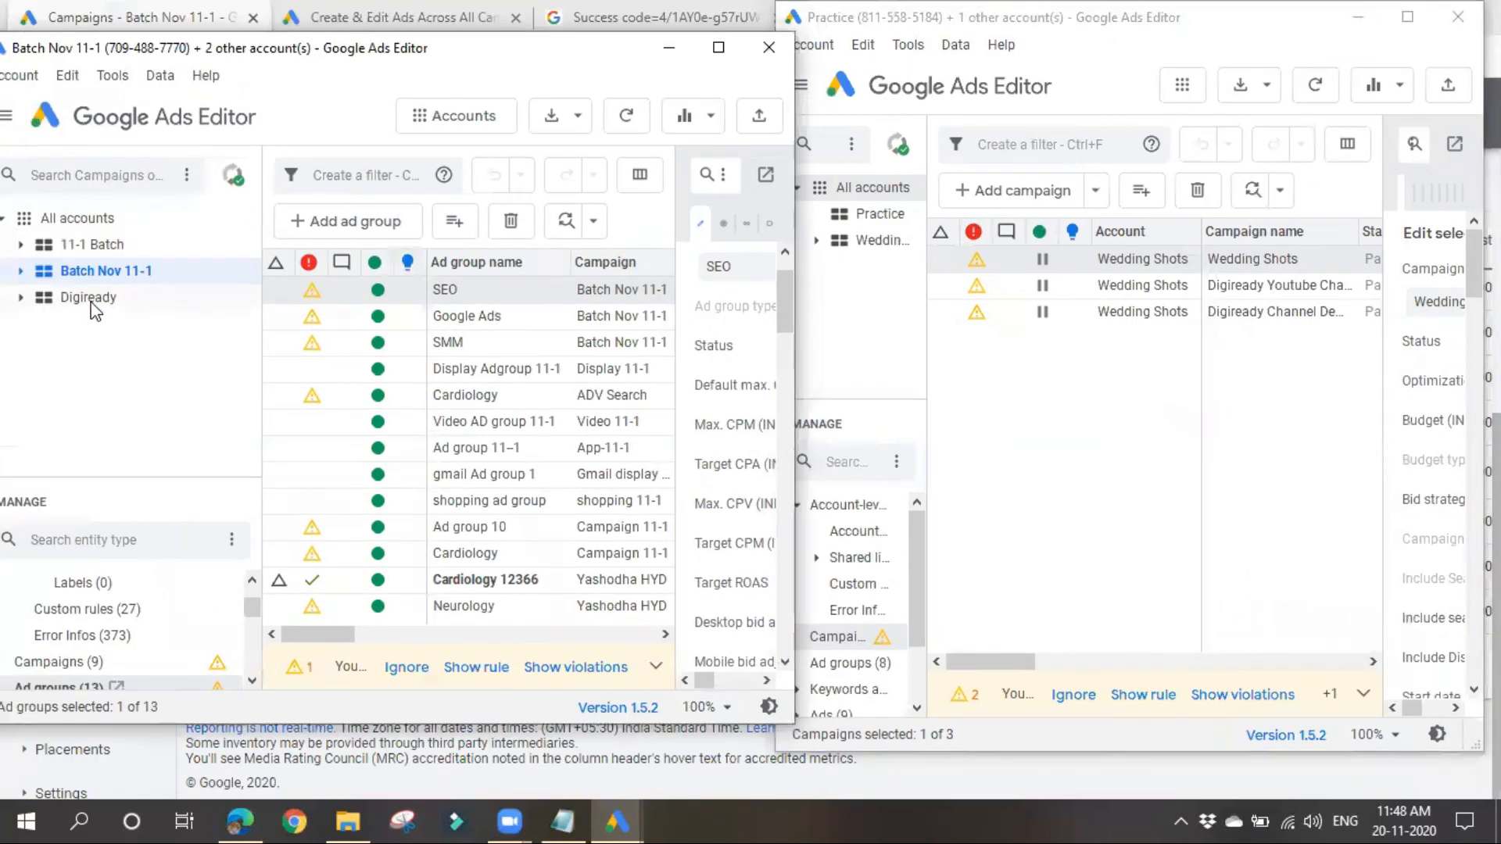
{"action": "left_click", "coordinate": [21, 271]}
{"action": "left_click_drag", "start_coordinate": [1187, 19], "coordinate": [1246, 36]}
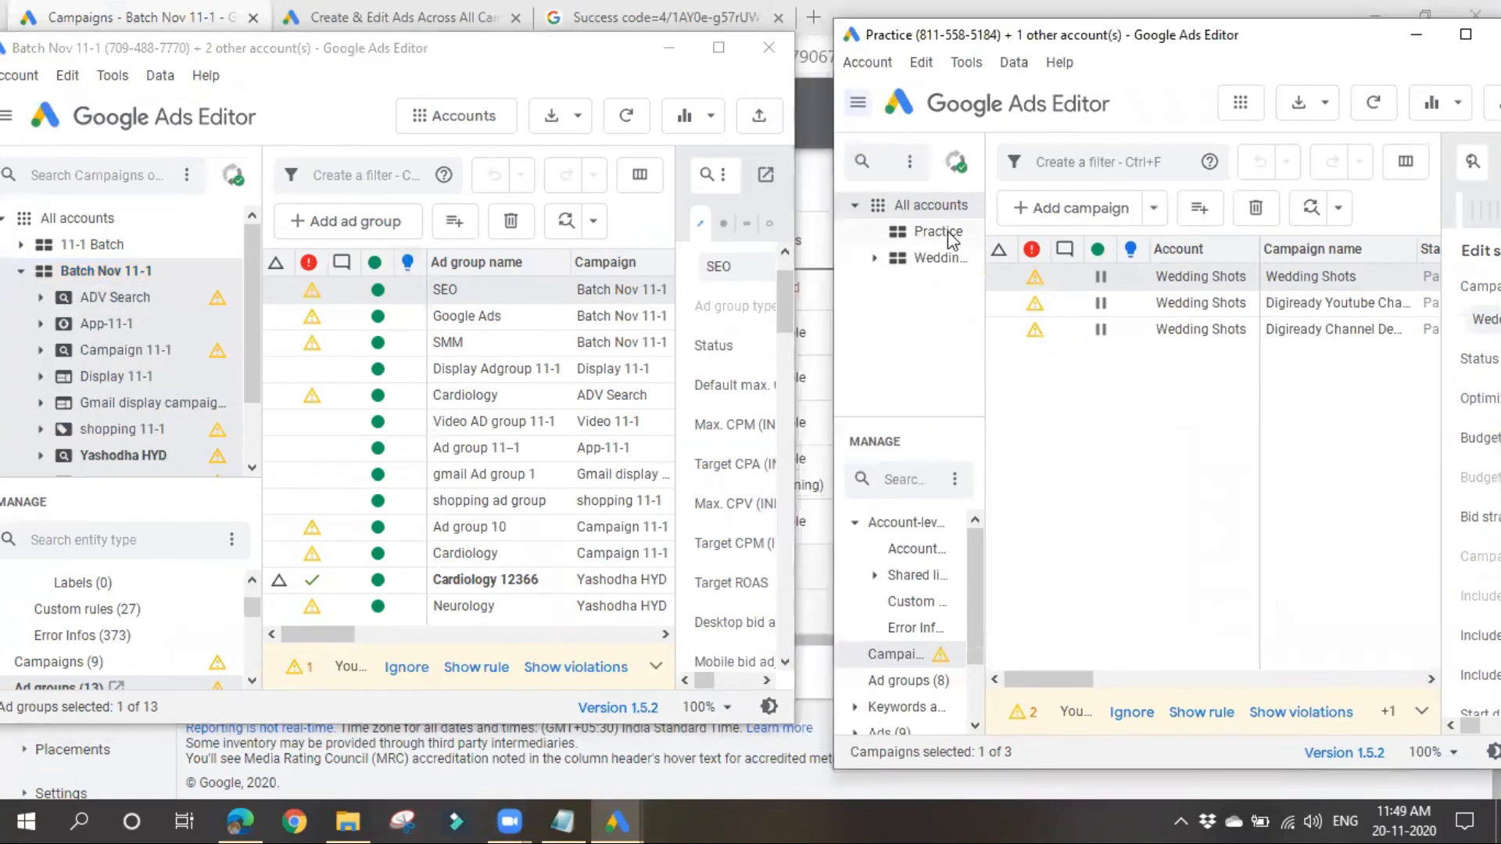
Step: Copy Campaign 11-1 from Batch Nov 11-1 and paste it into the Practice account
{"action": "left_click", "coordinate": [948, 231]}
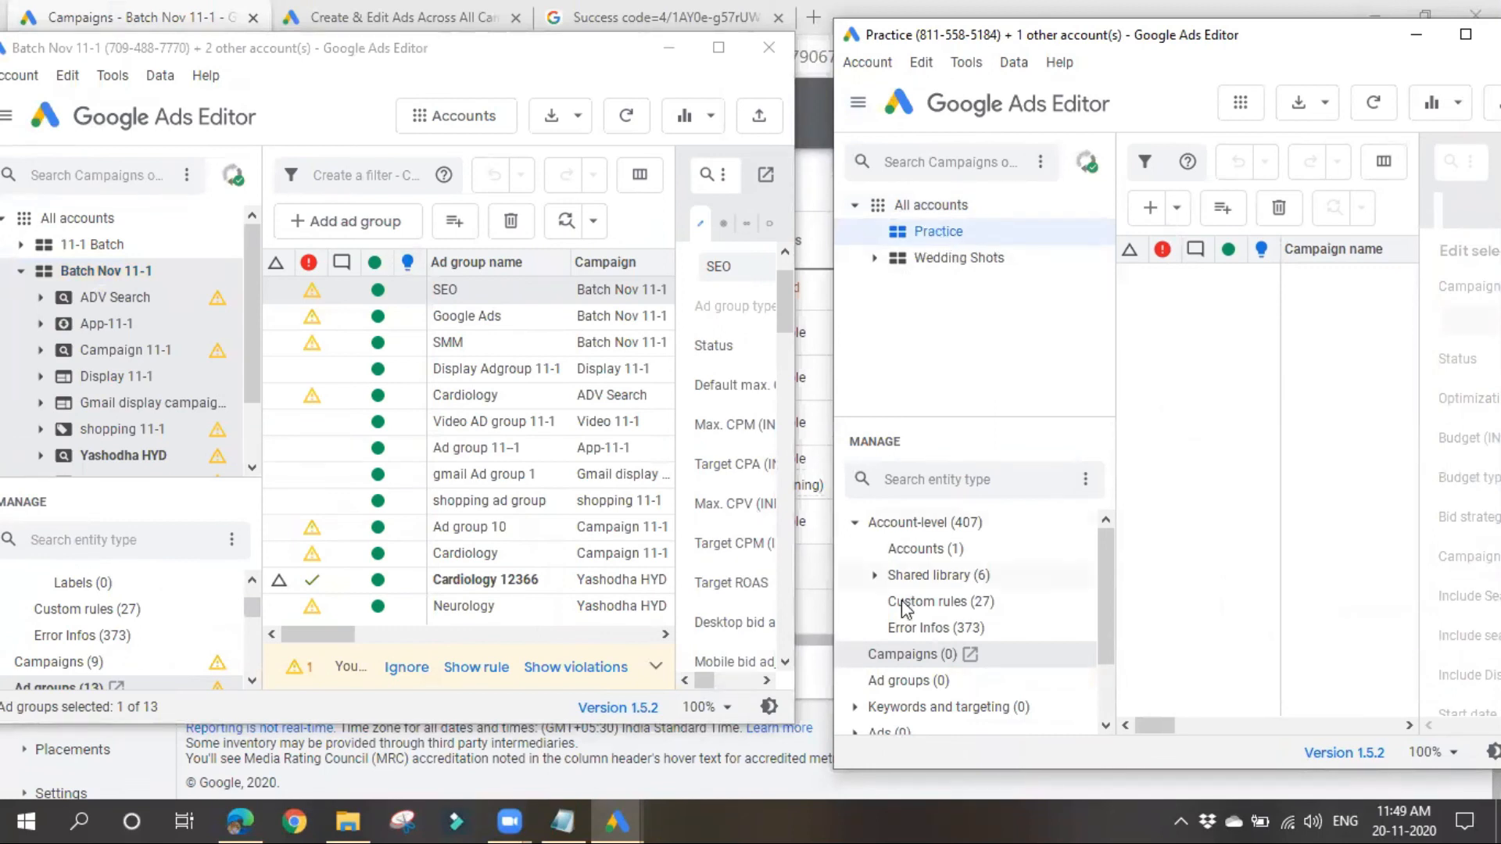
{"action": "left_click", "coordinate": [942, 659]}
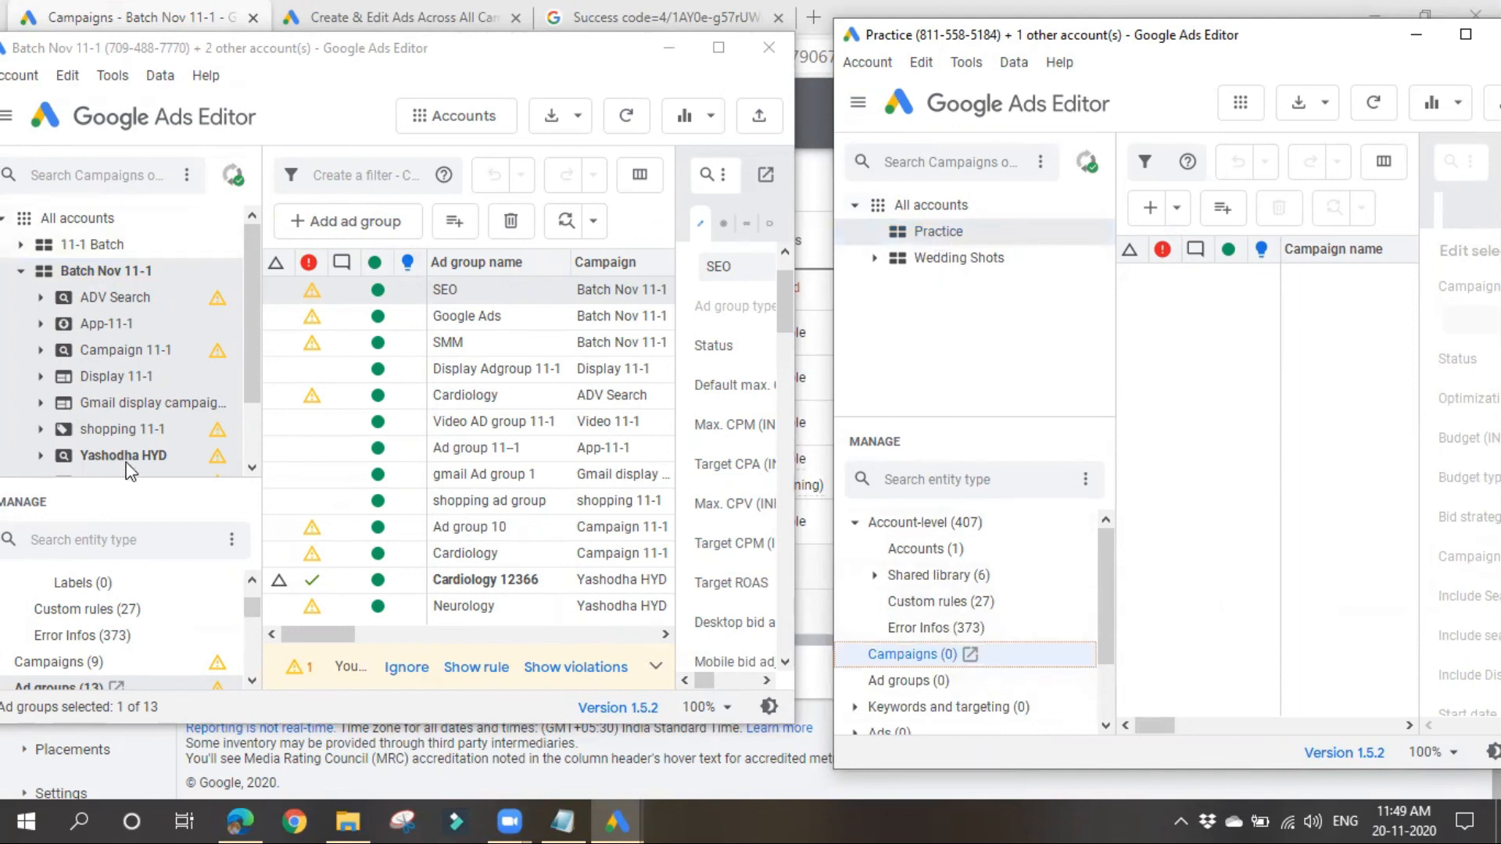
{"action": "left_click", "coordinate": [127, 352]}
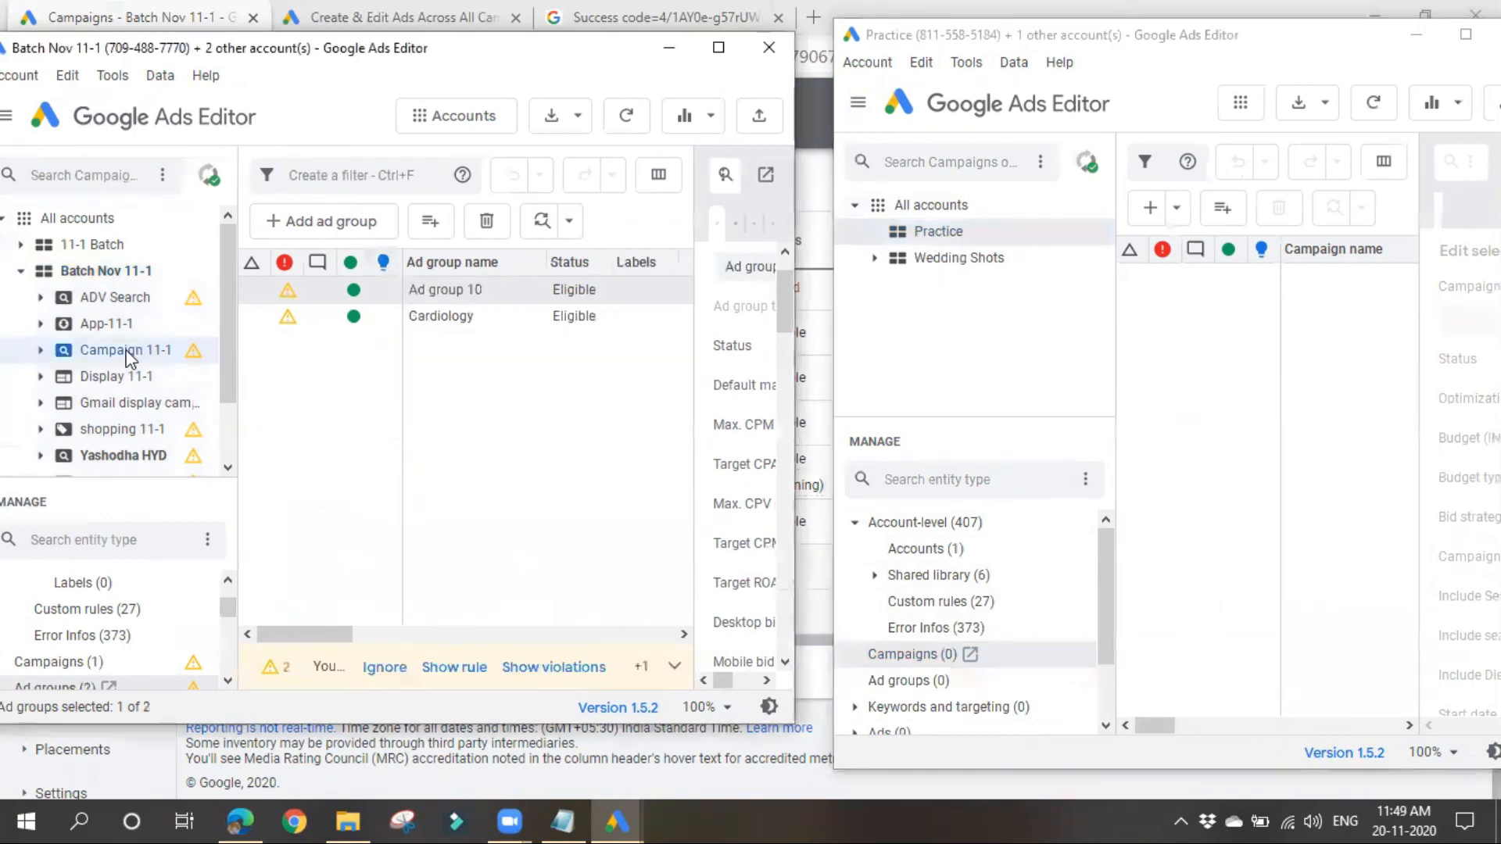
{"action": "right_click", "coordinate": [128, 351]}
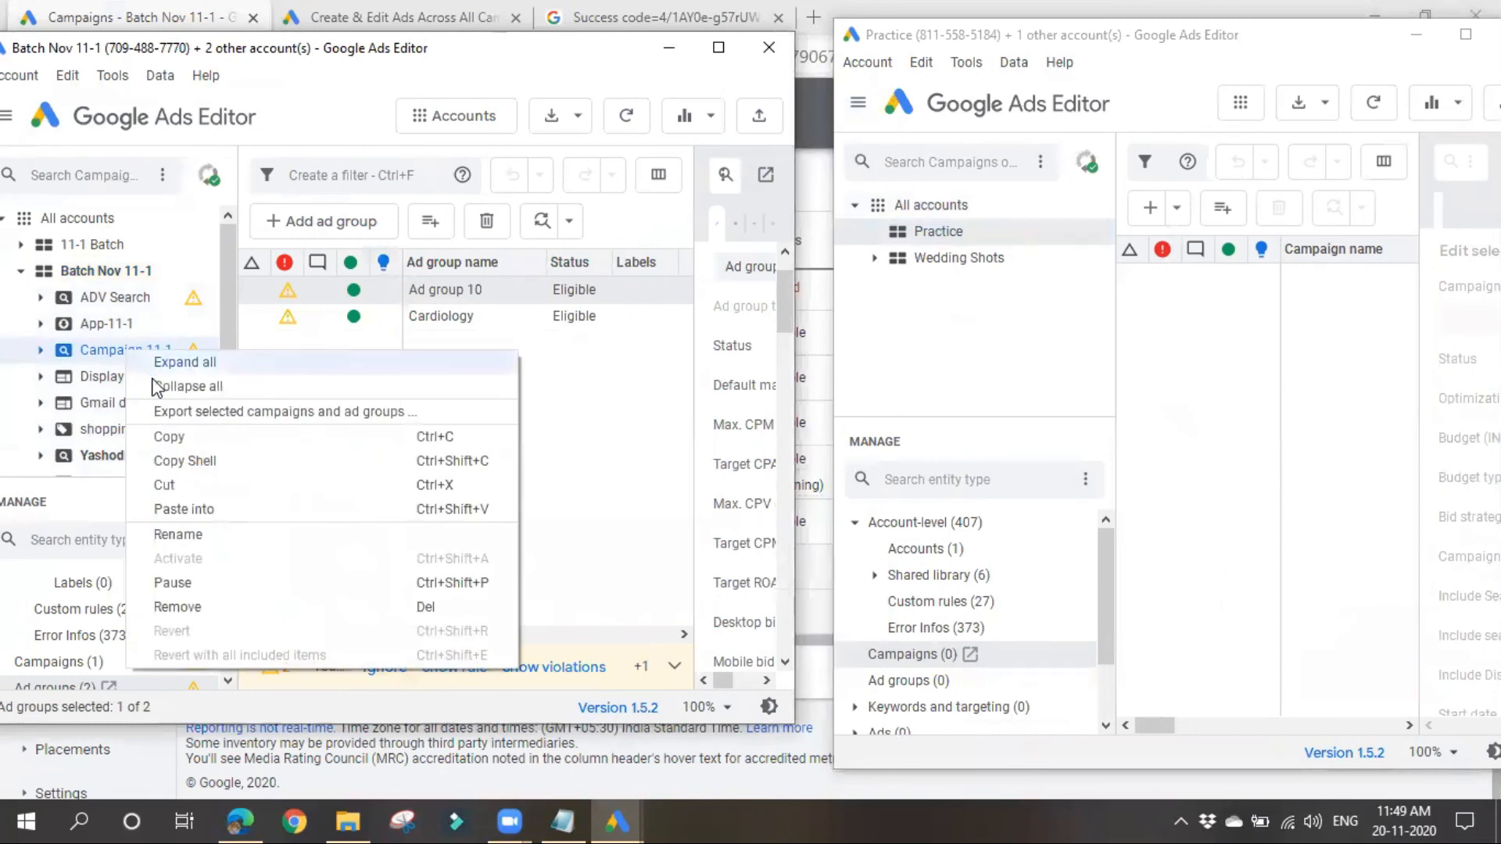
{"action": "left_click", "coordinate": [174, 448]}
{"action": "right_click", "coordinate": [970, 245]}
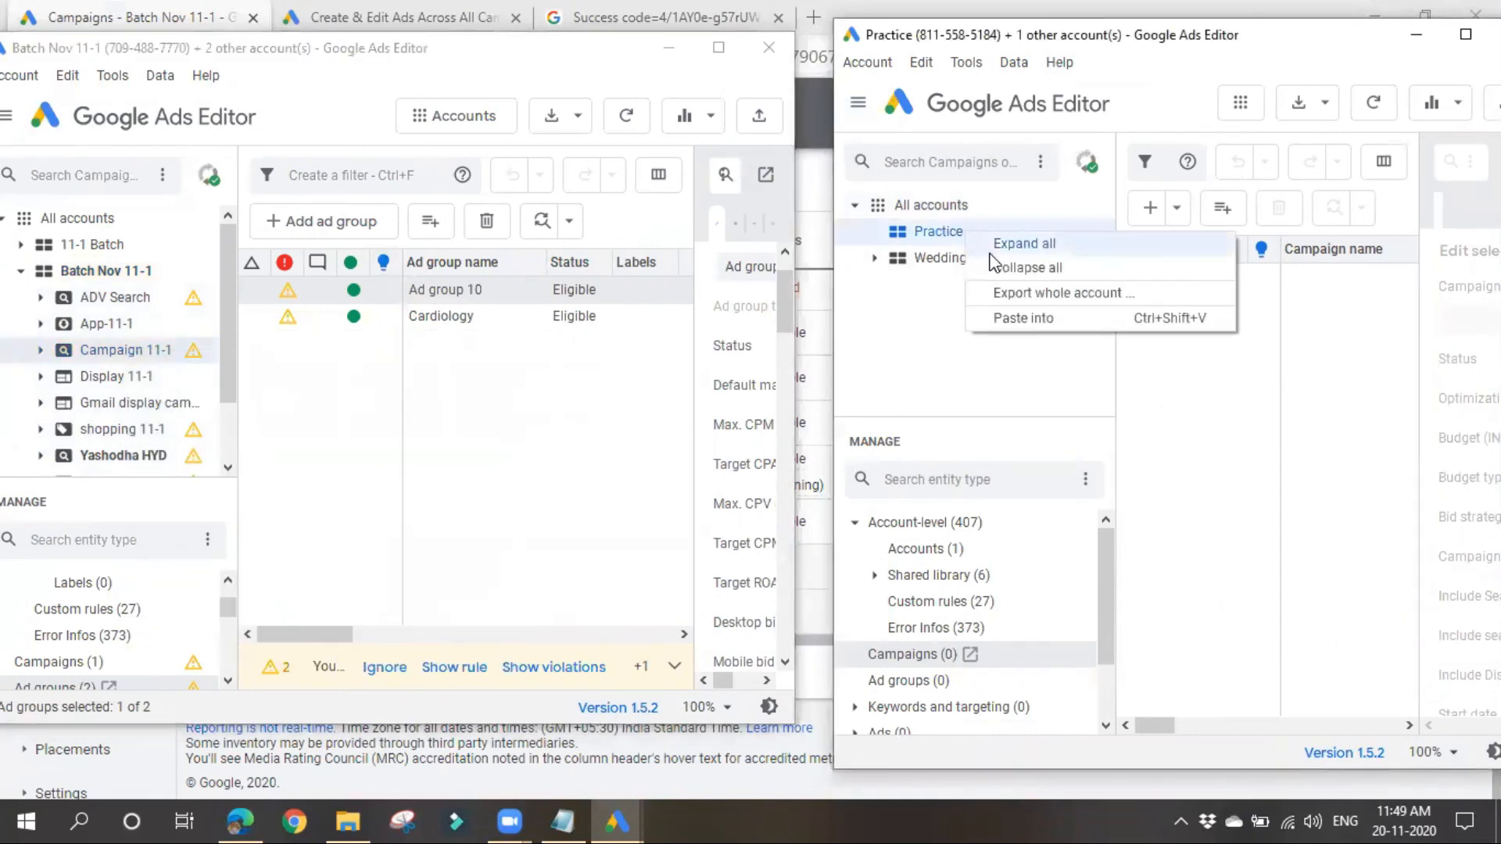
{"action": "left_click", "coordinate": [986, 315]}
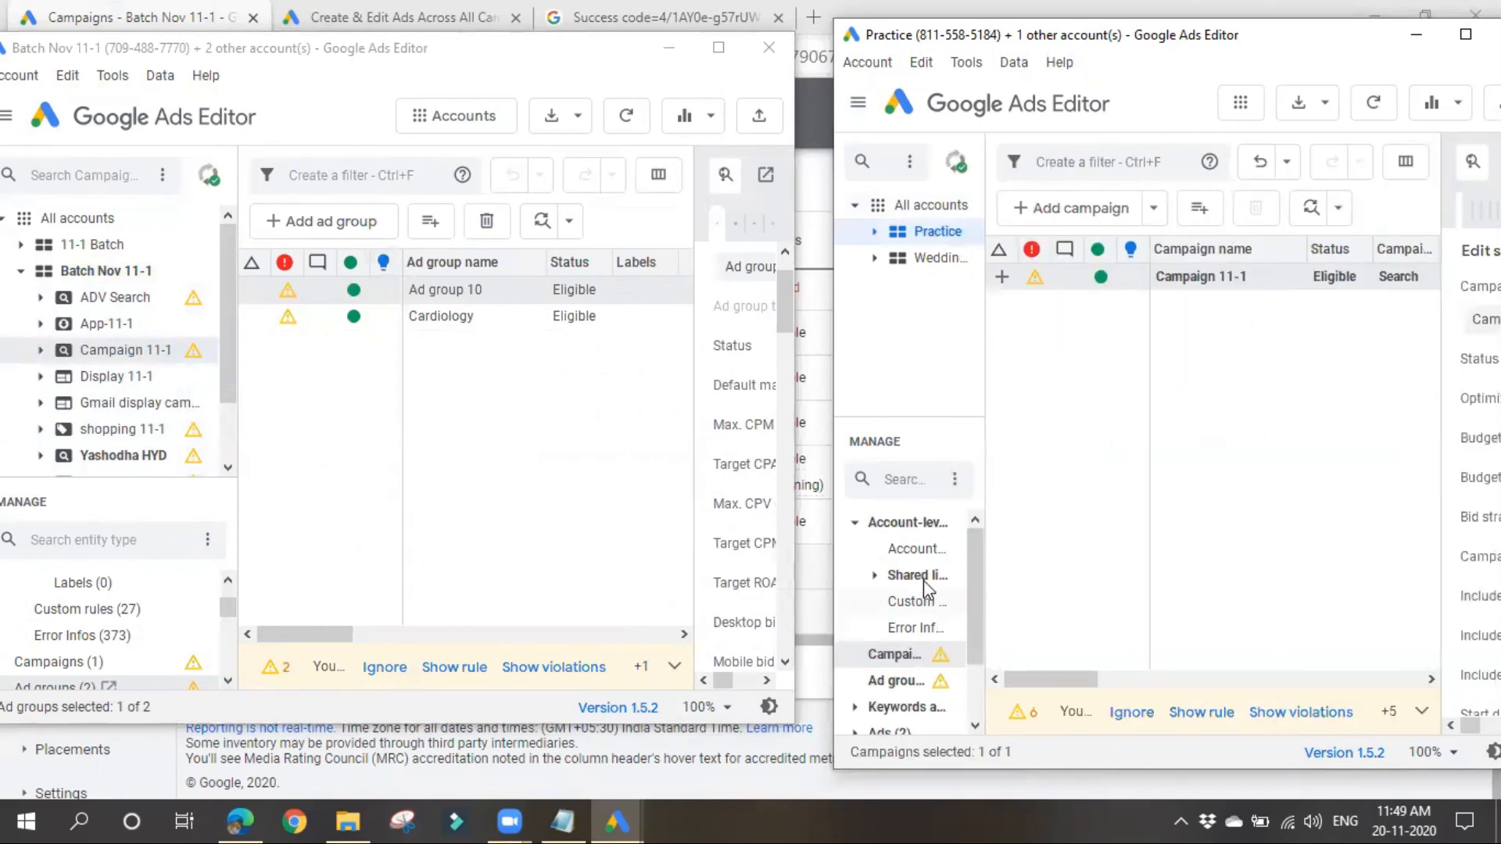
{"action": "left_click", "coordinate": [1115, 420]}
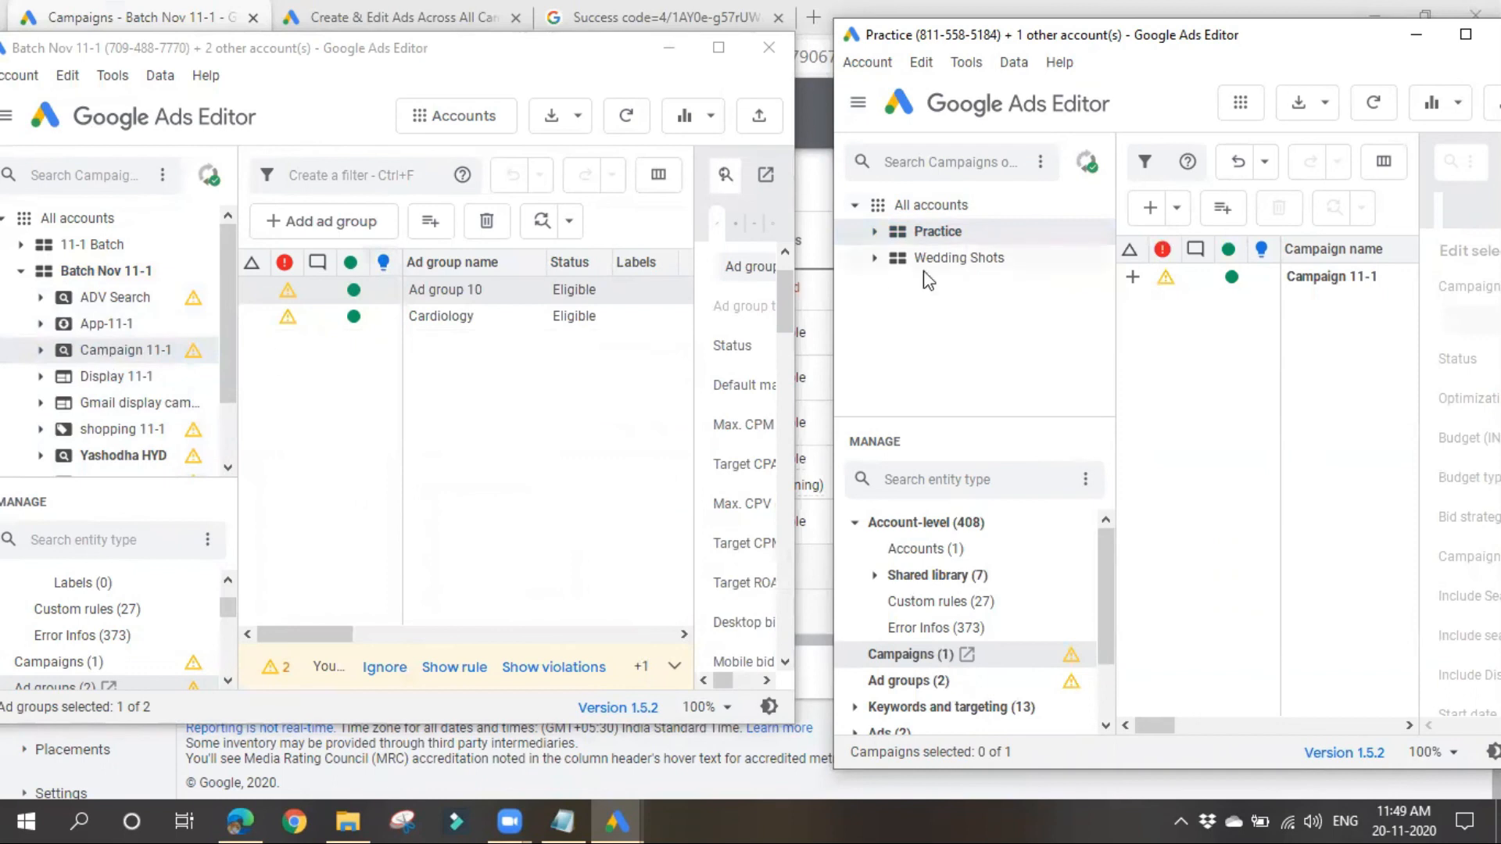
Step: Transfer a copy of the App-11-1 campaign directly from Batch Nov 11-1 into Practice, and expand Practice to show its campaigns
{"action": "left_click", "coordinate": [89, 324]}
{"action": "left_click_drag", "start_coordinate": [469, 290], "coordinate": [957, 222]}
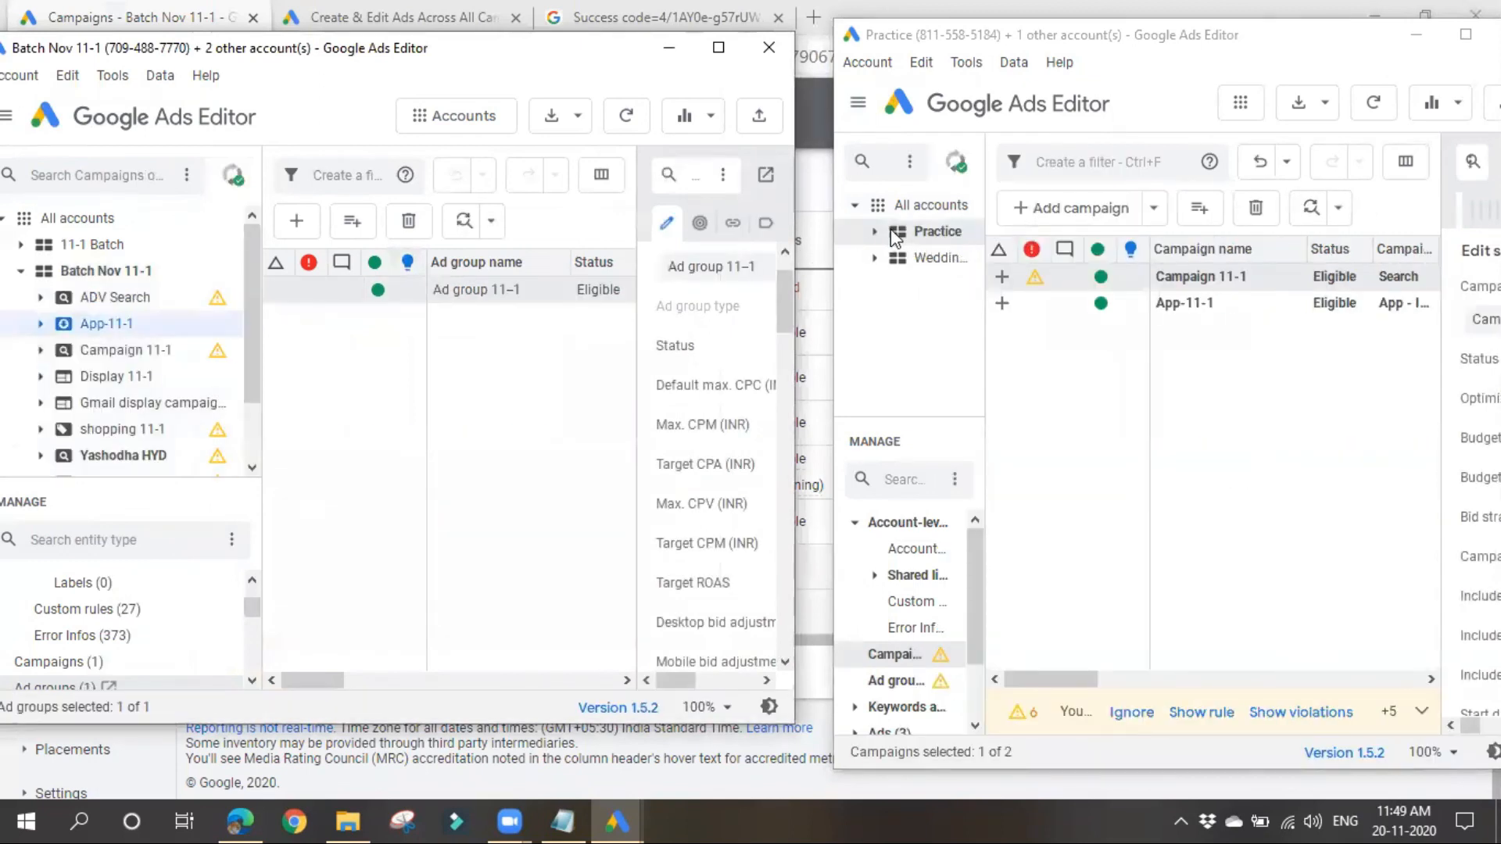
{"action": "left_click", "coordinate": [875, 231]}
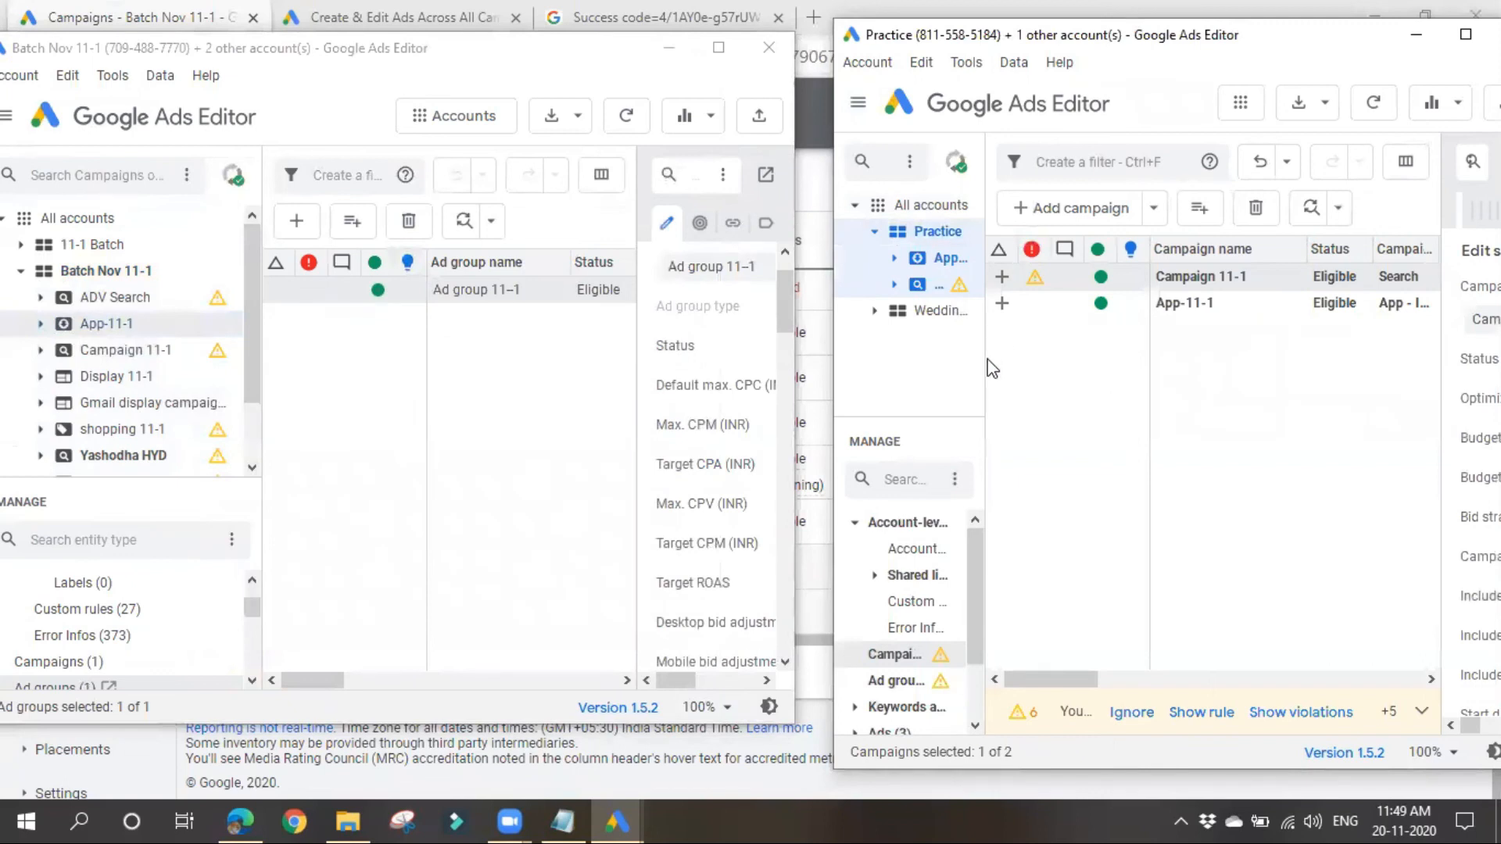
{"action": "left_click_drag", "start_coordinate": [983, 359], "coordinate": [1252, 361]}
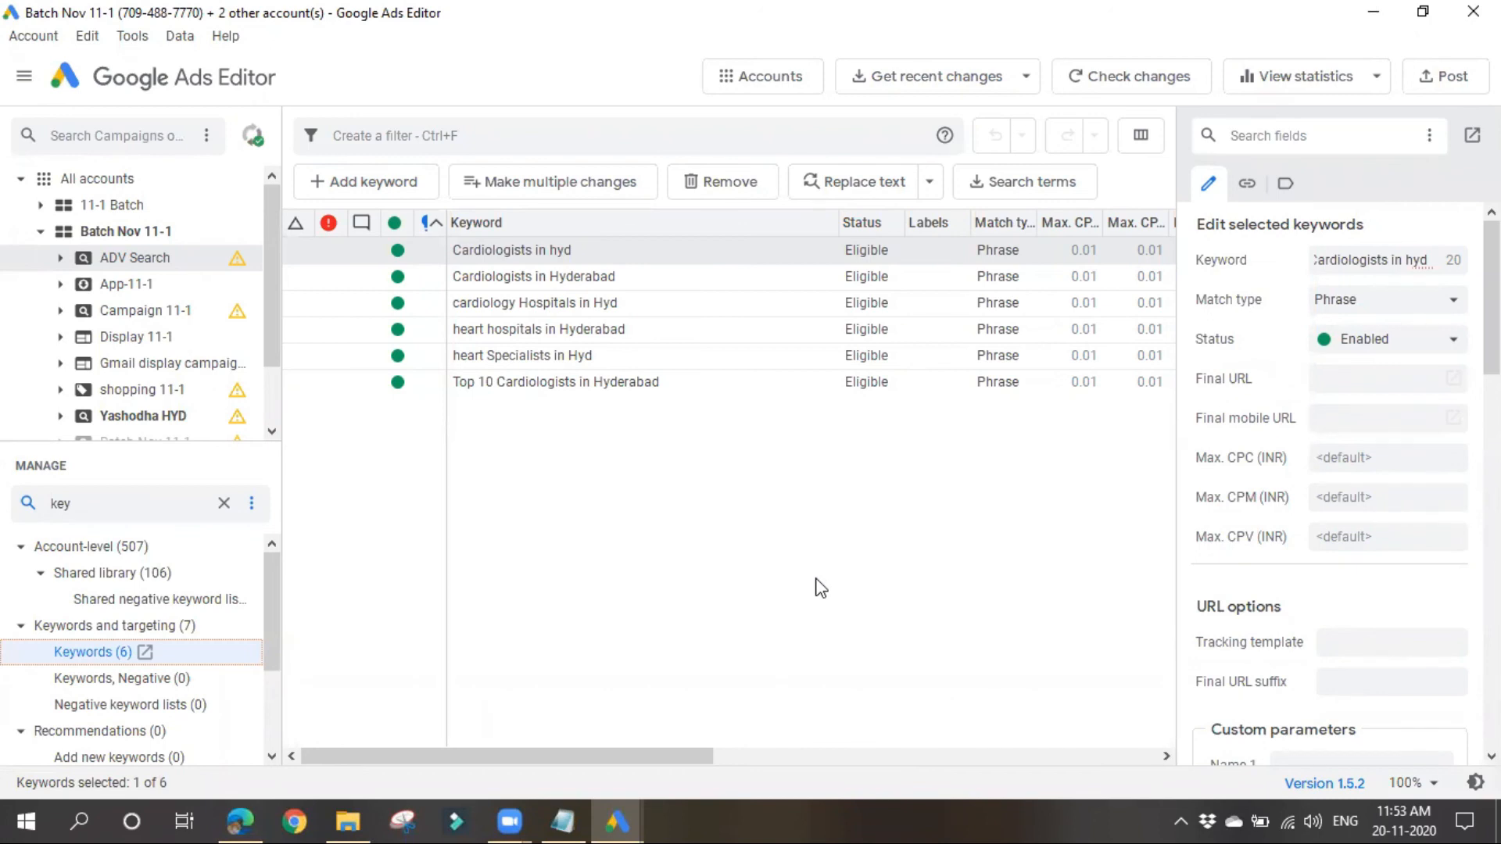
Step: Show the list of keyboard shortcuts, examine the general shortcuts and combo keys through to the end, and close the list
{"action": "key", "text": "ctrl+shift+slash"}
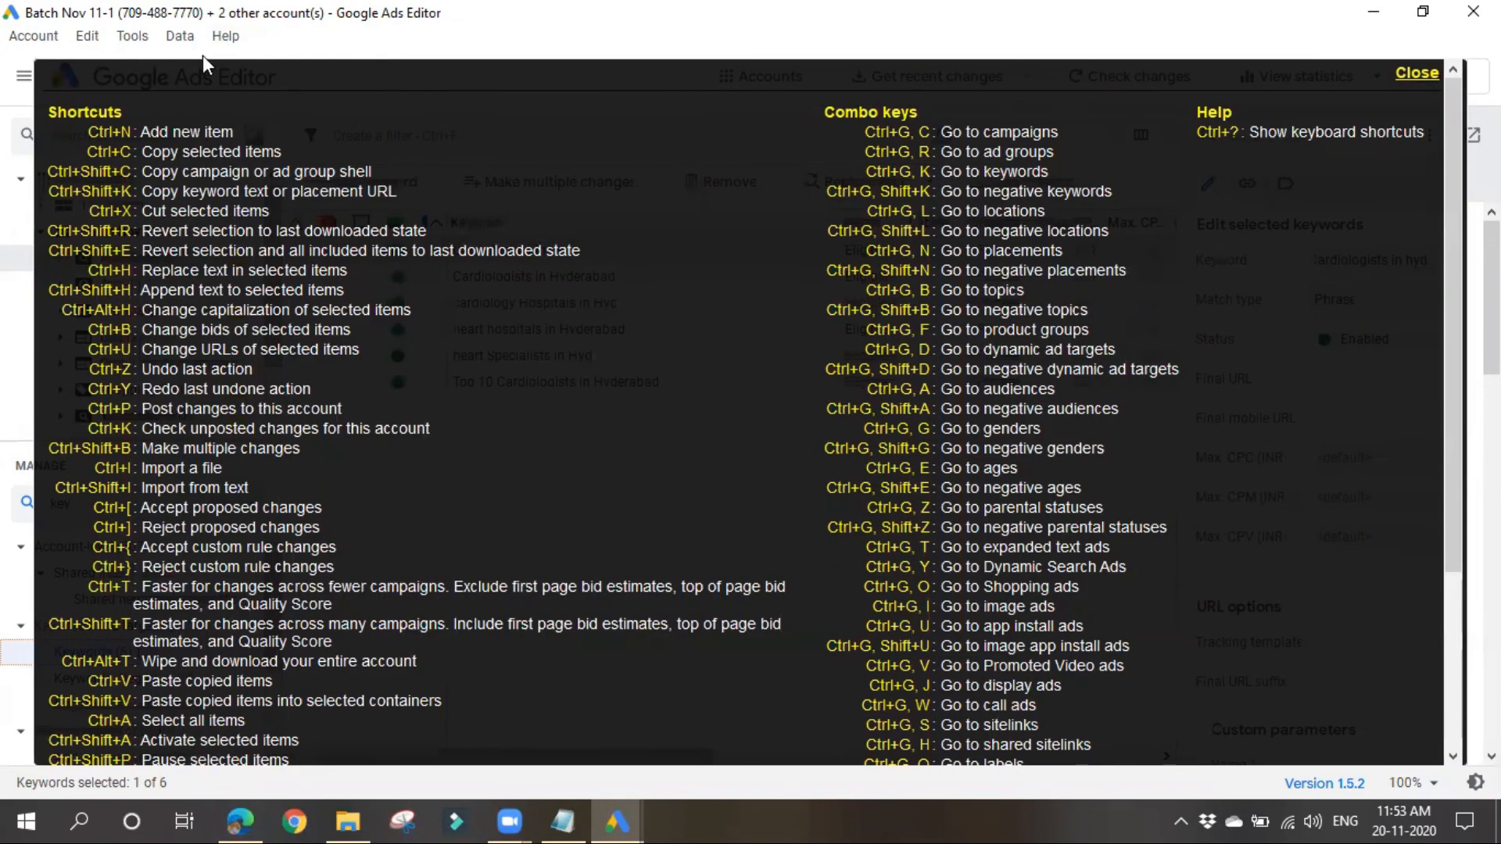
{"action": "scroll", "coordinate": [186, 471], "scroll_direction": "down", "scroll_amount": 1}
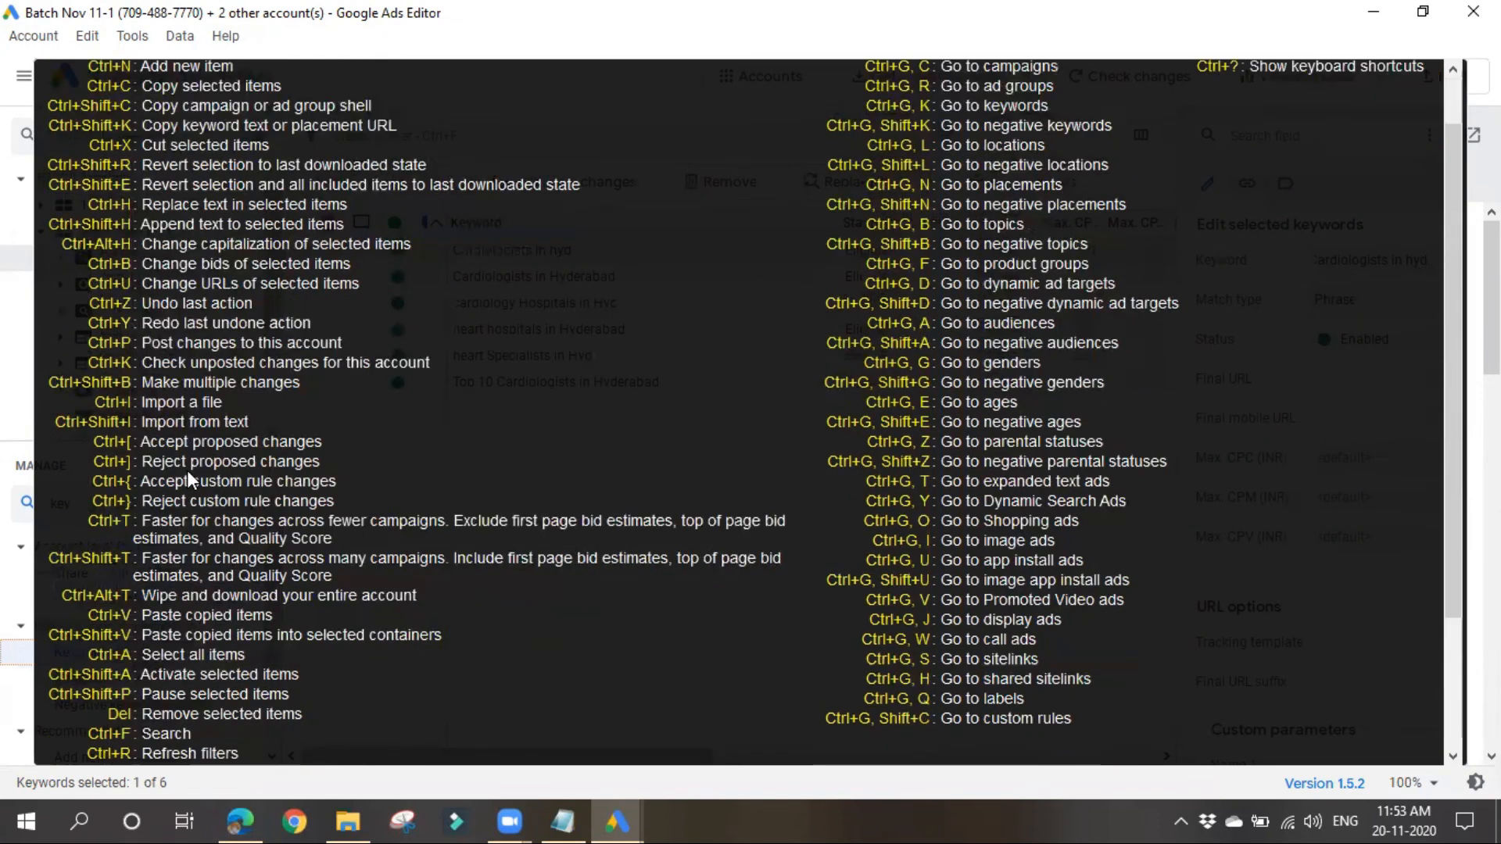
{"action": "scroll", "coordinate": [842, 406], "scroll_direction": "down", "scroll_amount": 3}
{"action": "scroll", "coordinate": [715, 543], "scroll_direction": "up", "scroll_amount": 4}
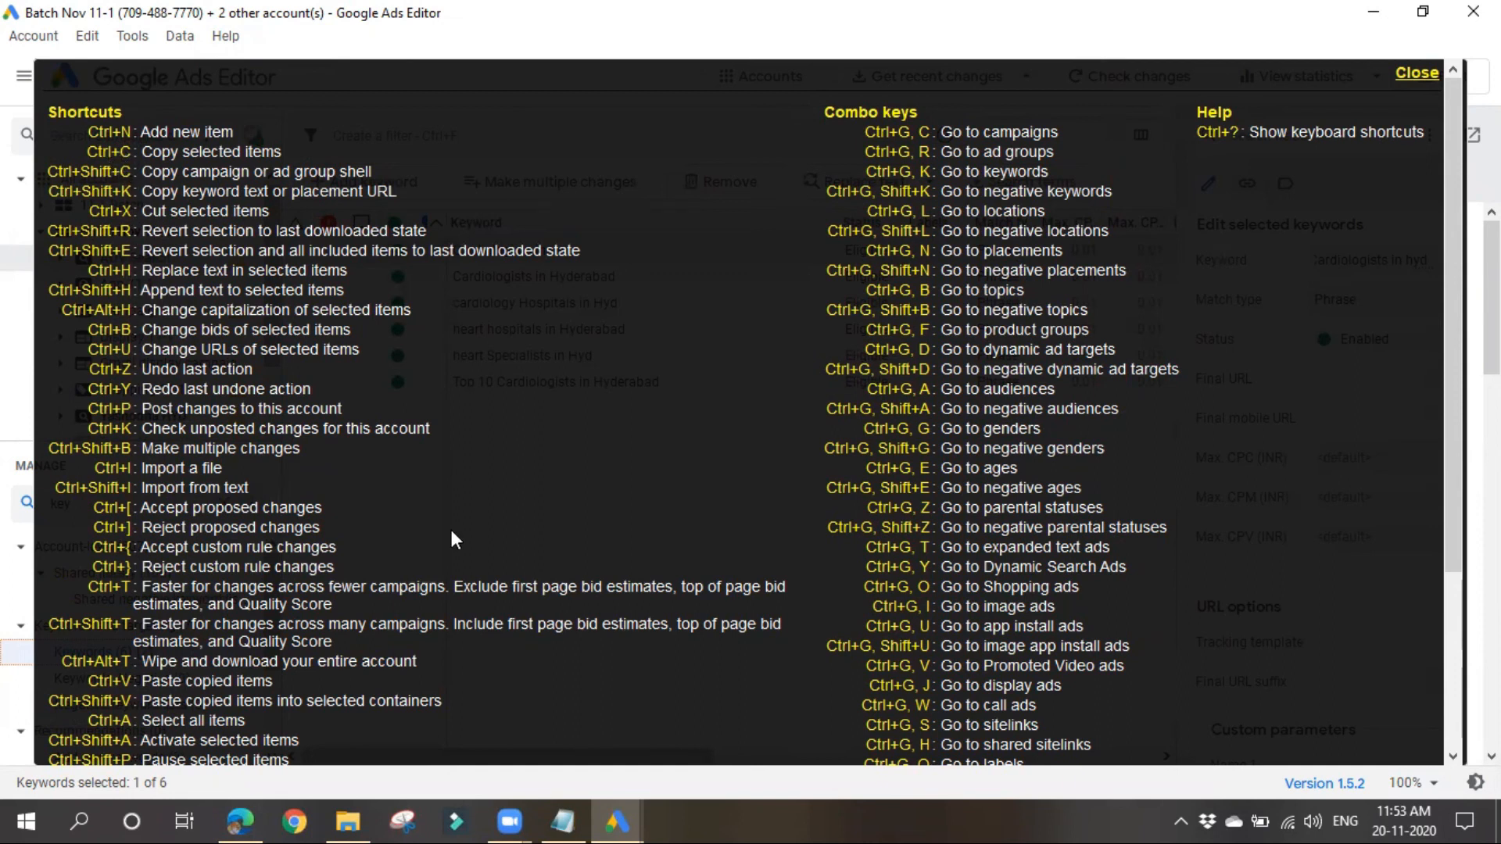
{"action": "scroll", "coordinate": [613, 547], "scroll_direction": "down", "scroll_amount": 4}
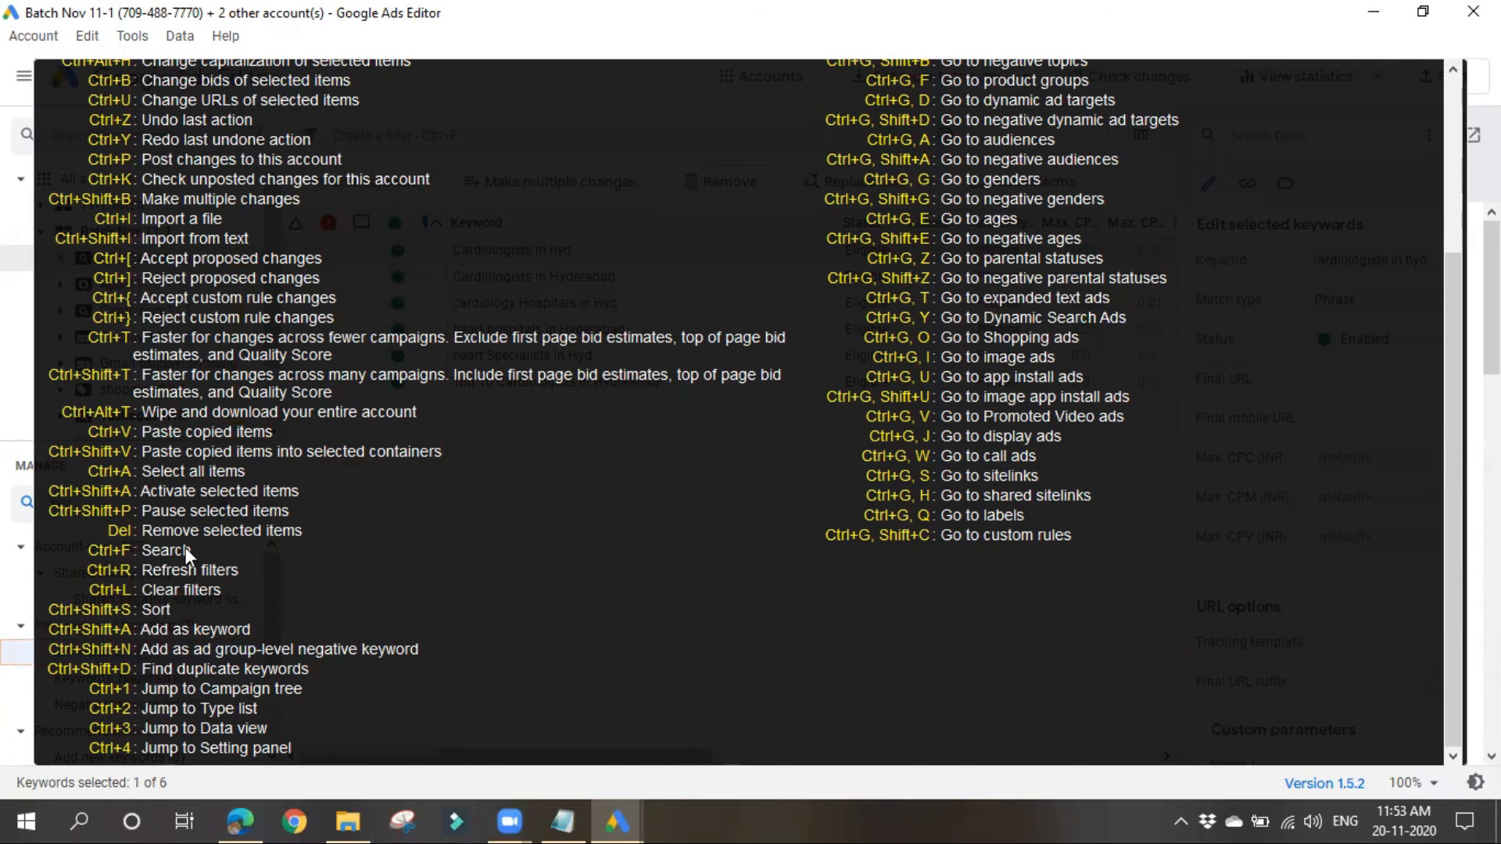
{"action": "scroll", "coordinate": [975, 433], "scroll_direction": "up", "scroll_amount": 4}
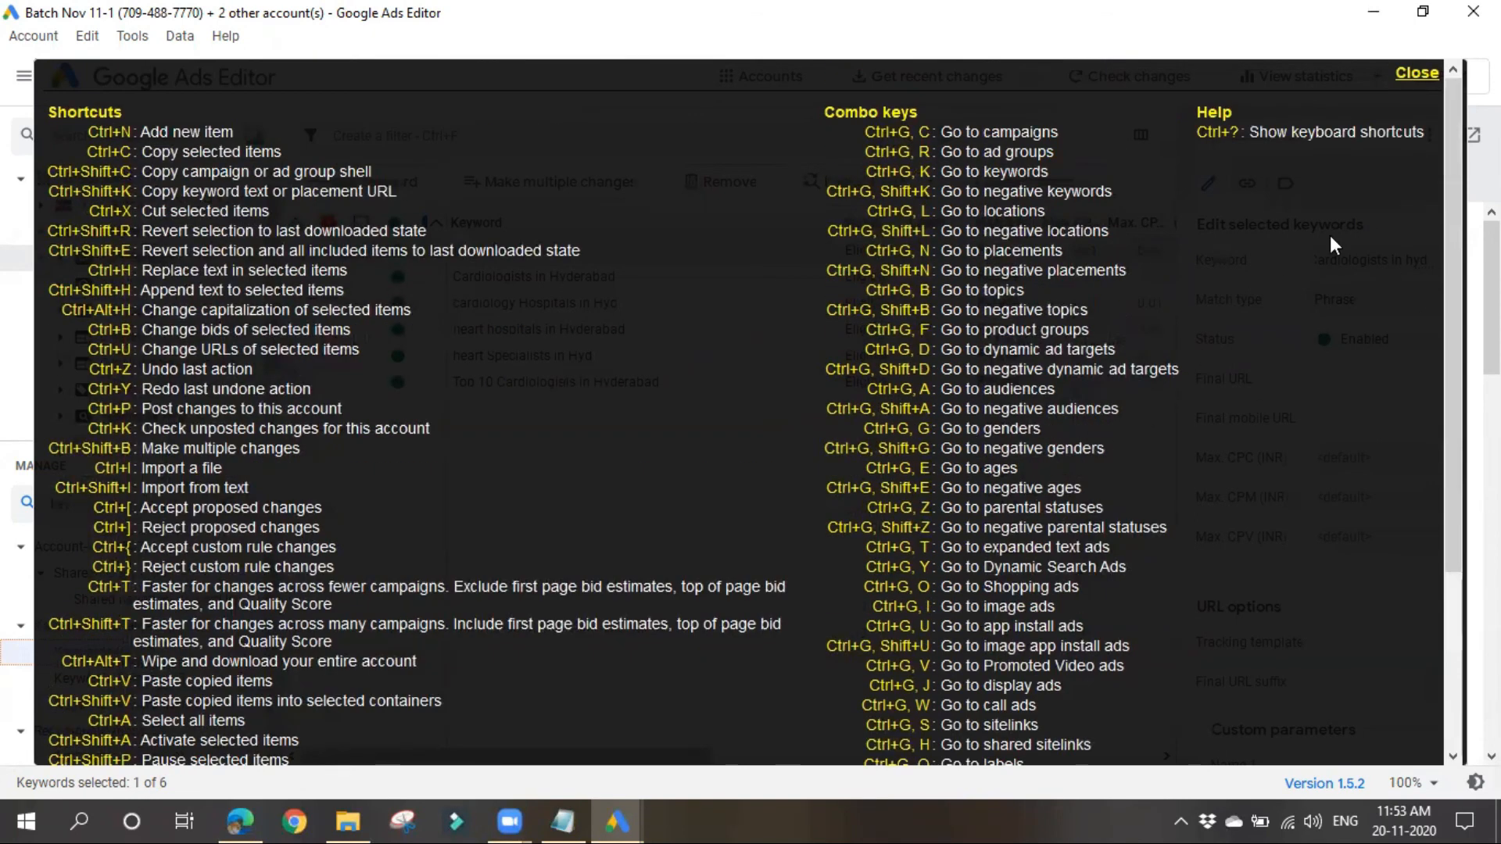
{"action": "left_click", "coordinate": [1419, 82]}
{"action": "left_click", "coordinate": [1318, 144]}
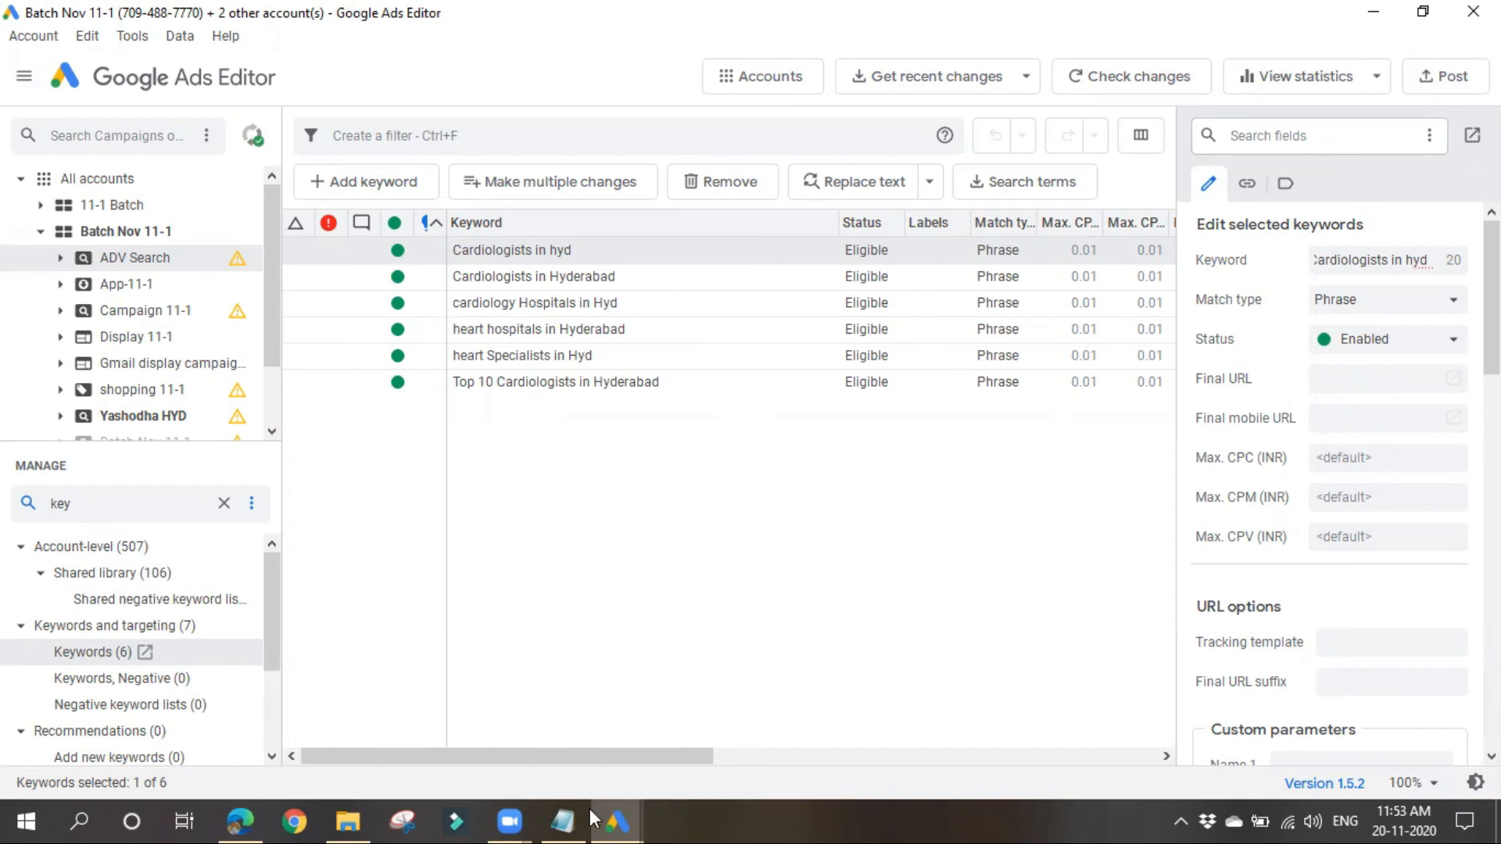
Step: Switch to the Notepad class notes and add a line reading "ctrl+shift+/" beneath "b --"
{"action": "key", "text": "alt+Tab"}
{"action": "type", "text": "ctrl"}
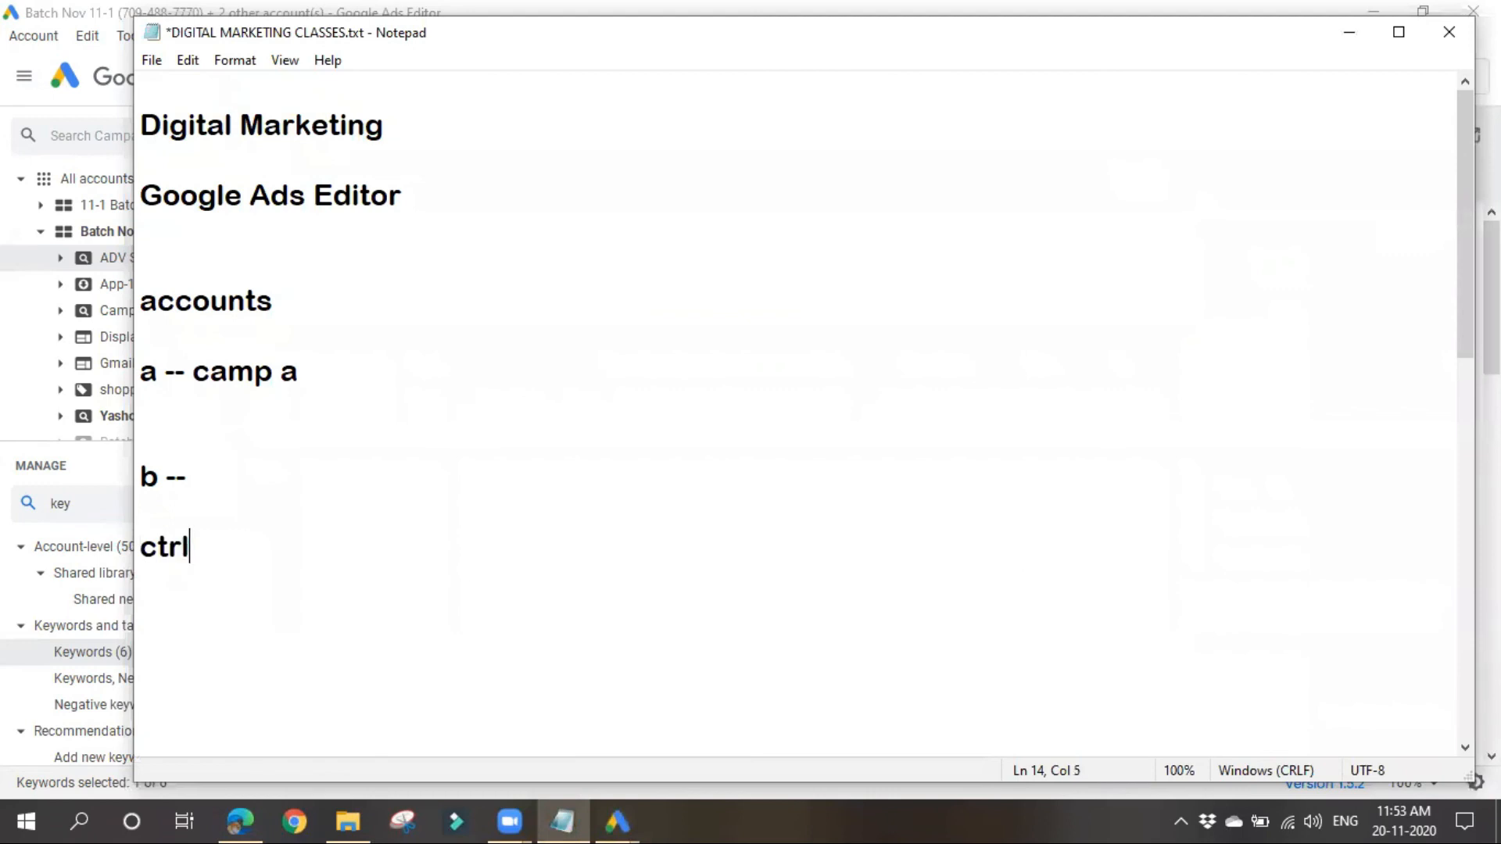
{"action": "type", "text": "+shift+"}
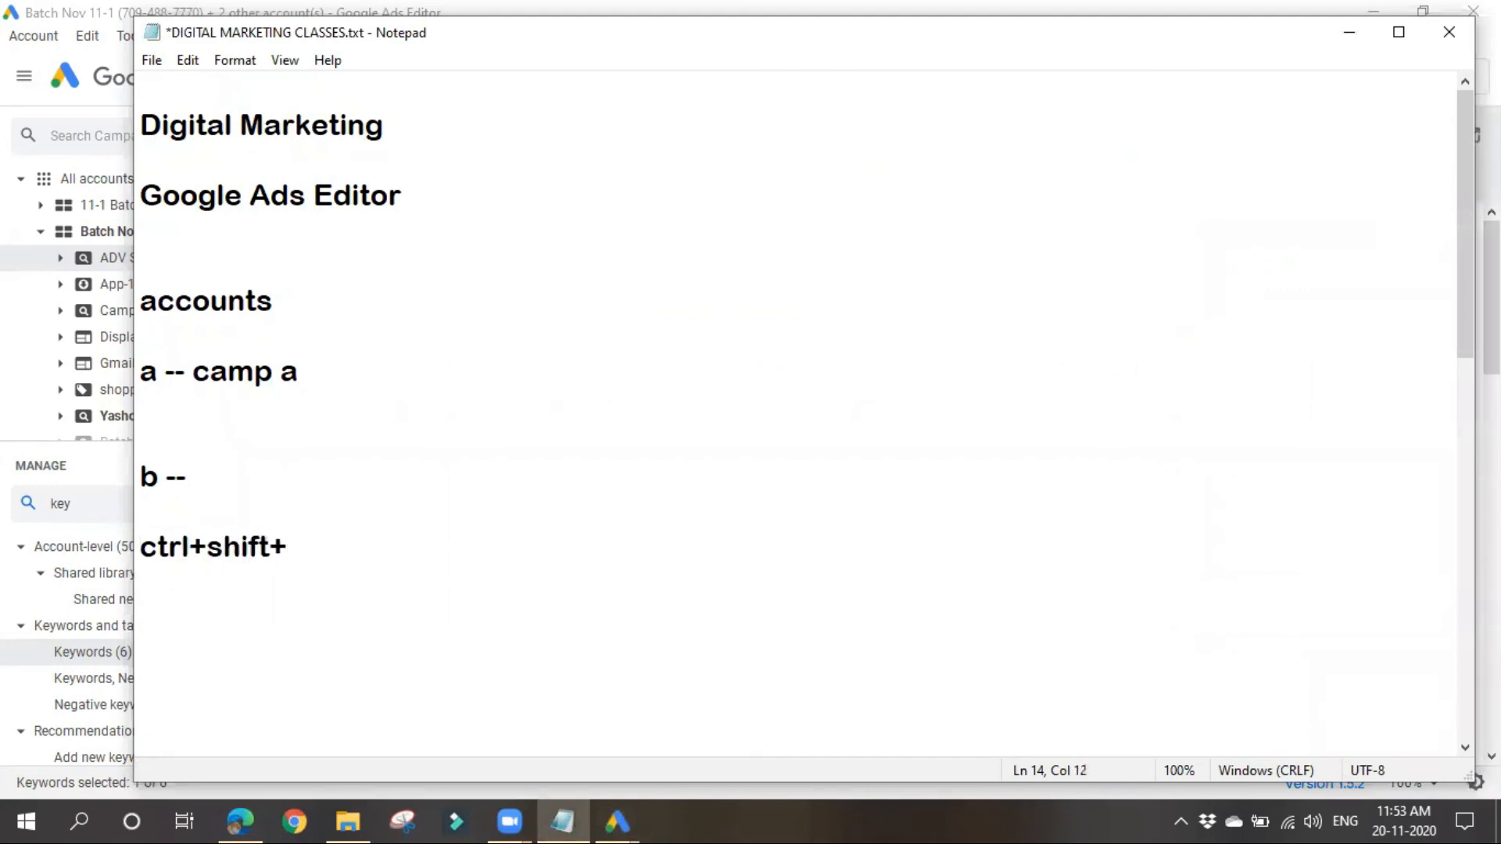
{"action": "type", "text": "/"}
{"action": "left_click_drag", "start_coordinate": [287, 551], "coordinate": [298, 553]}
{"action": "left_click", "coordinate": [246, 618]}
{"action": "left_click_drag", "start_coordinate": [143, 547], "coordinate": [469, 575]}
{"action": "left_click", "coordinate": [498, 549]}
Step: Describe the noted shortcut as "-- keyboard shortcuts" on the same line, and return to Google Ads Editor
{"action": "type", "text": "-- help"}
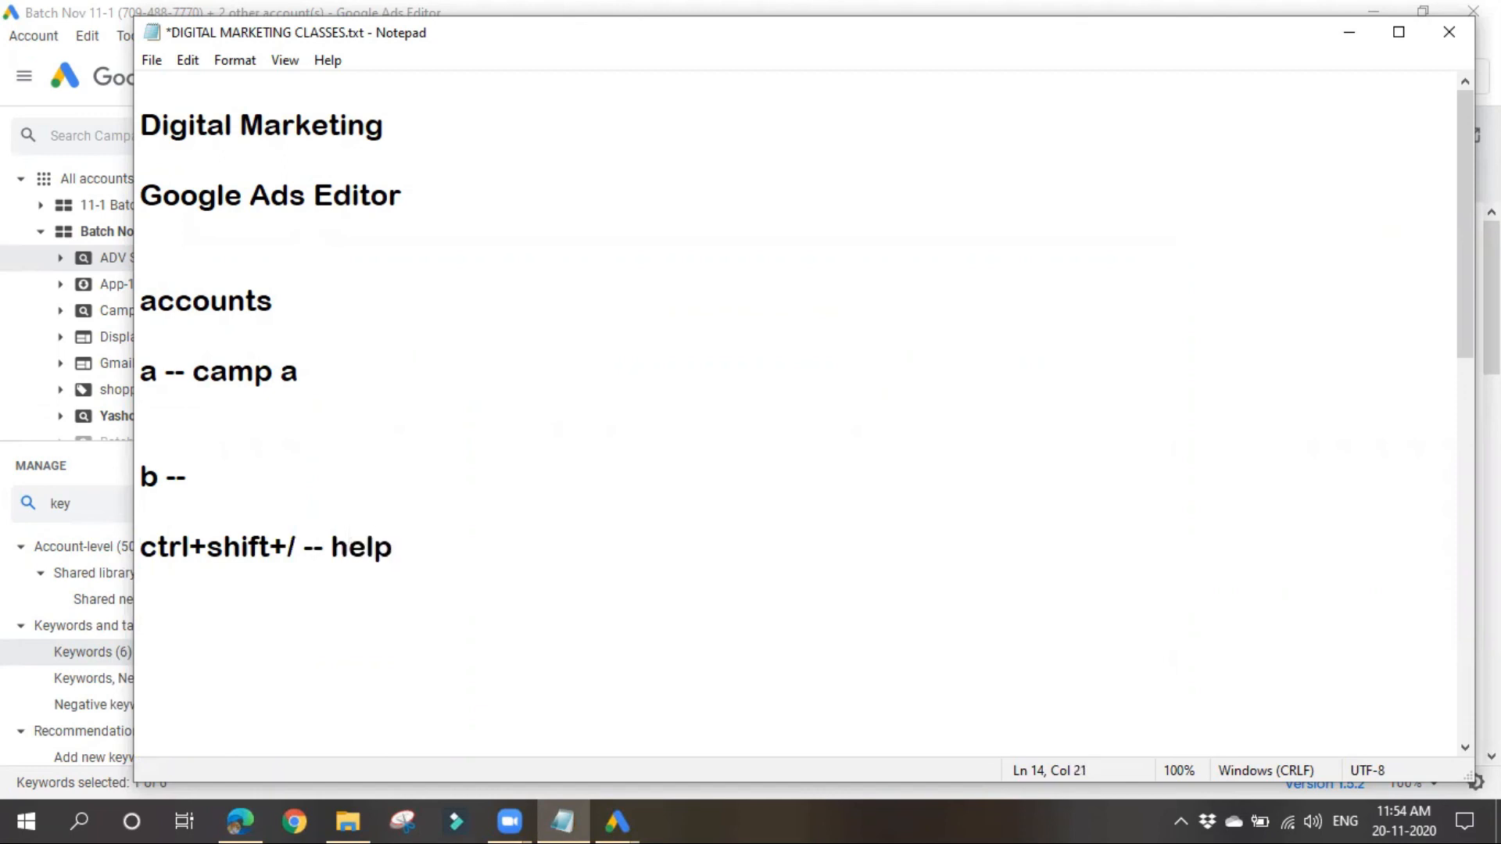
{"action": "key", "text": "BackSpace"}
{"action": "key", "text": "BackSpace"}
{"action": "key", "text": "BackSpace"}
{"action": "key", "text": "BackSpace"}
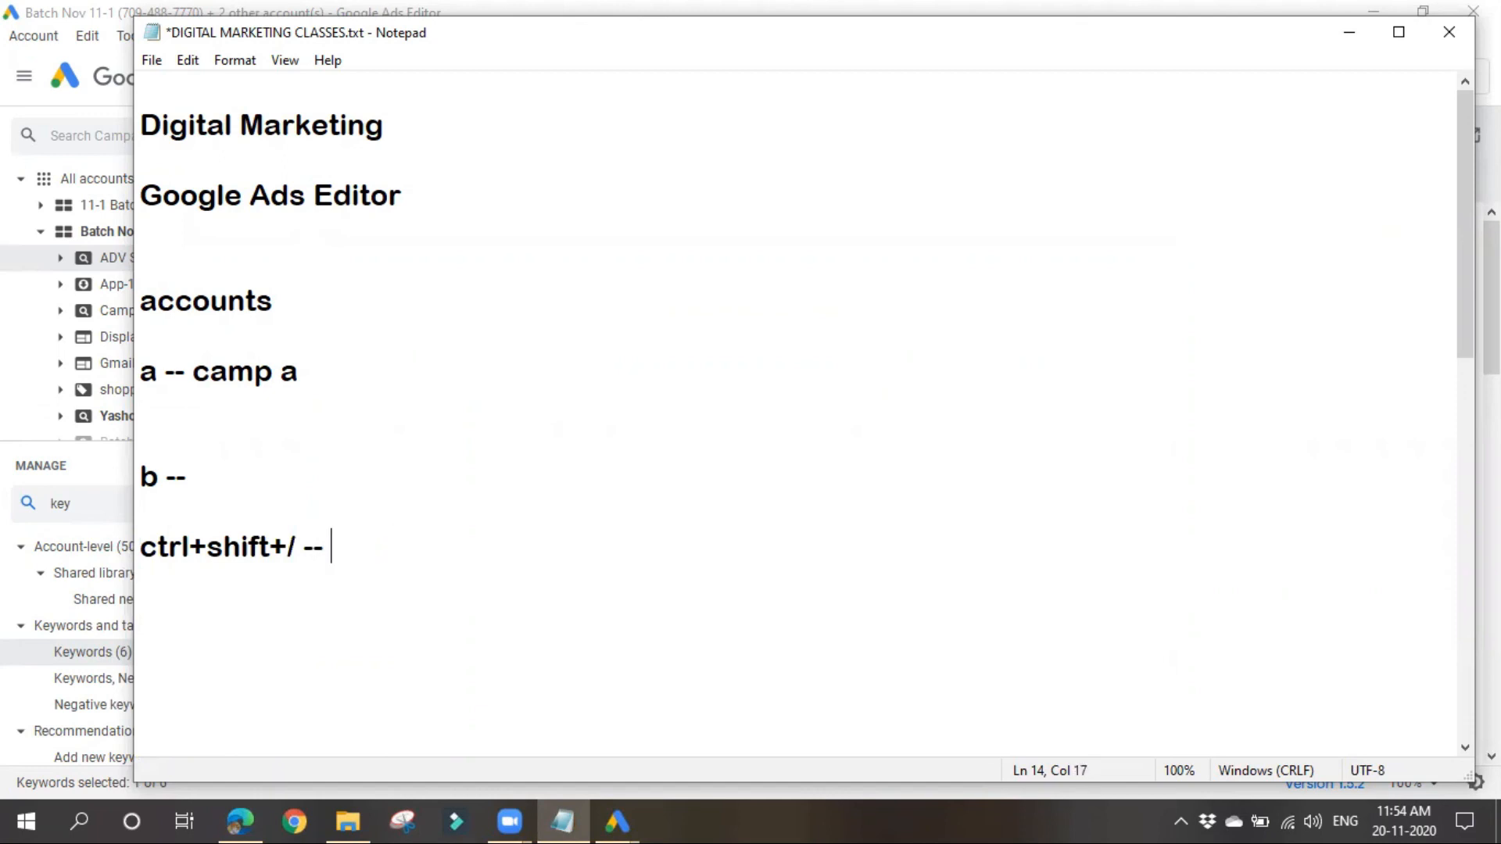
{"action": "type", "text": "keyb"}
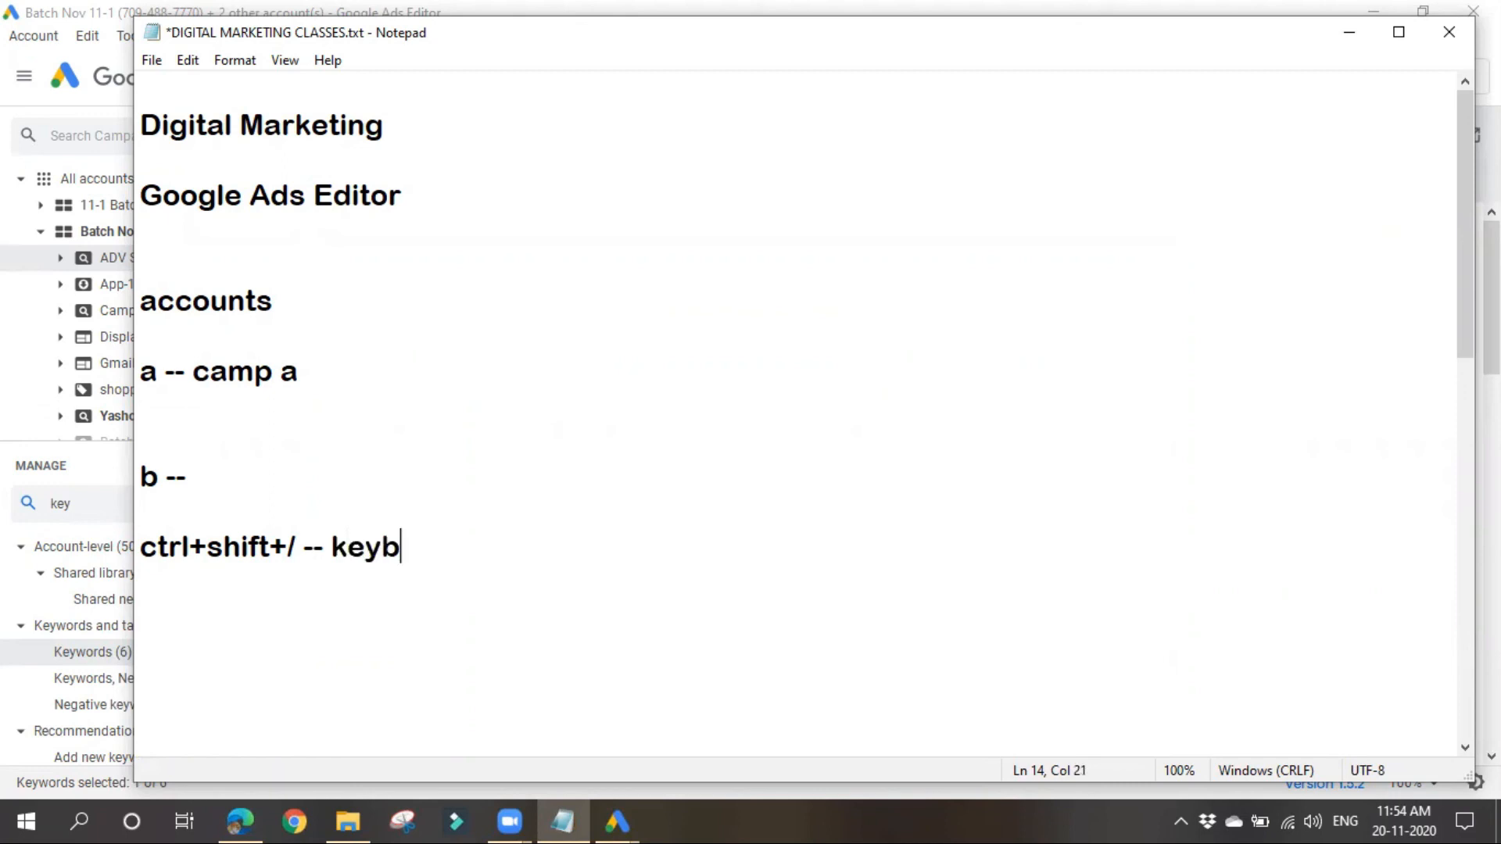
{"action": "type", "text": "oard"}
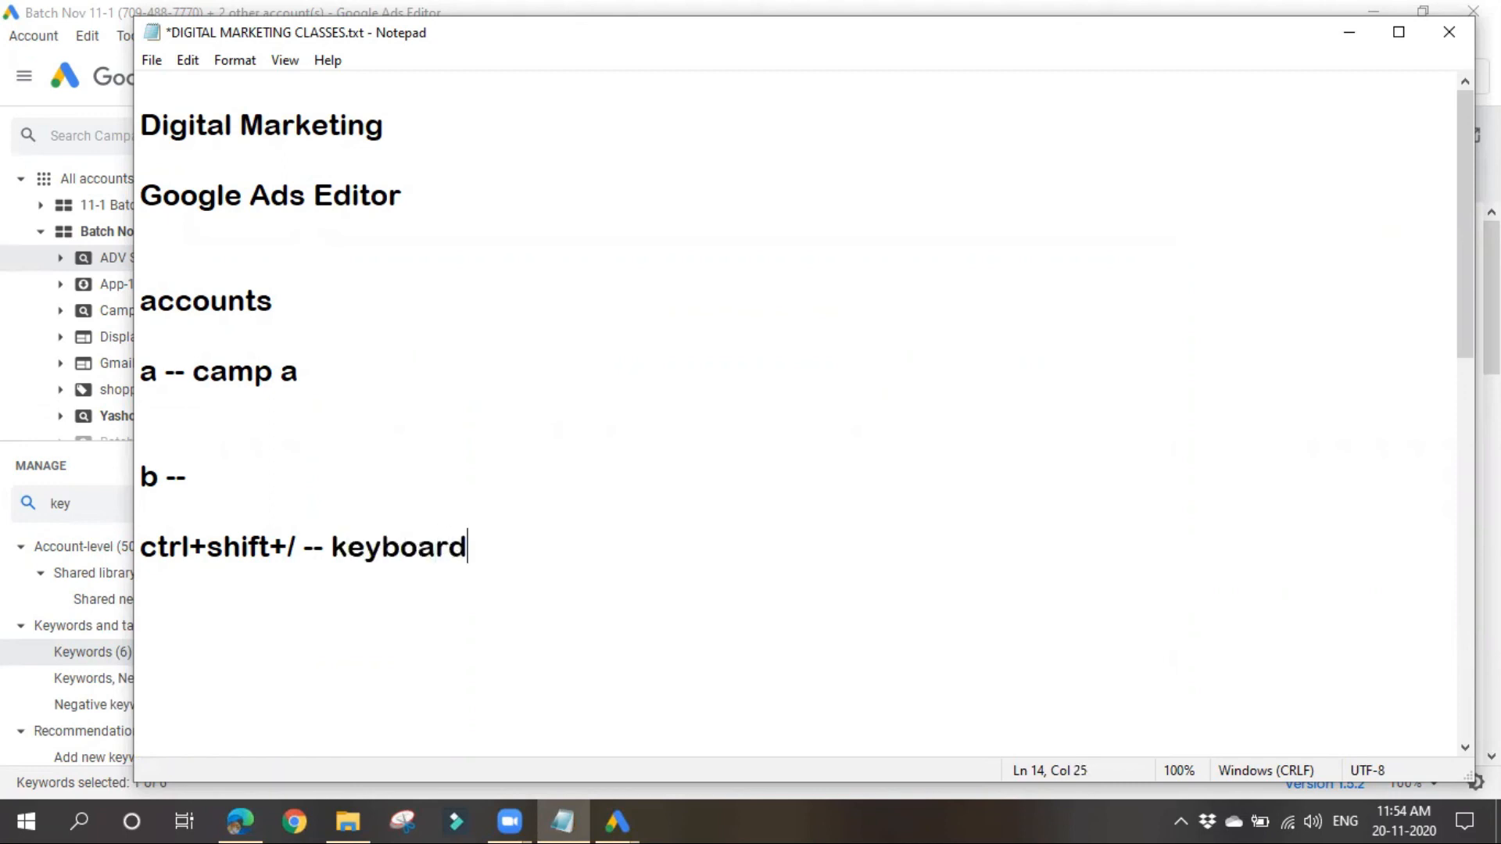
{"action": "type", "text": " shortcuts"}
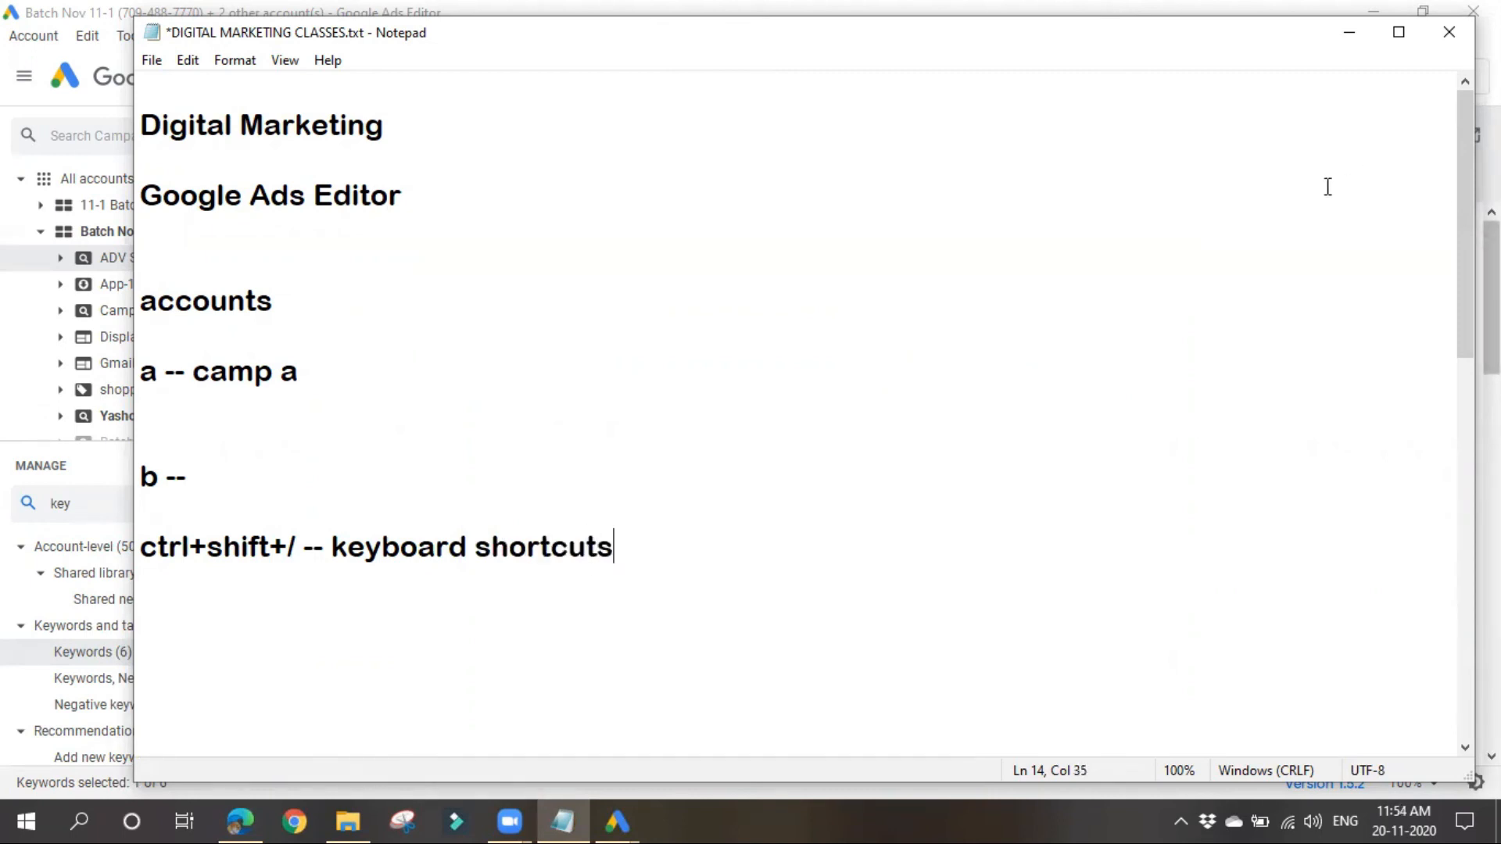
{"action": "left_click", "coordinate": [1345, 49]}
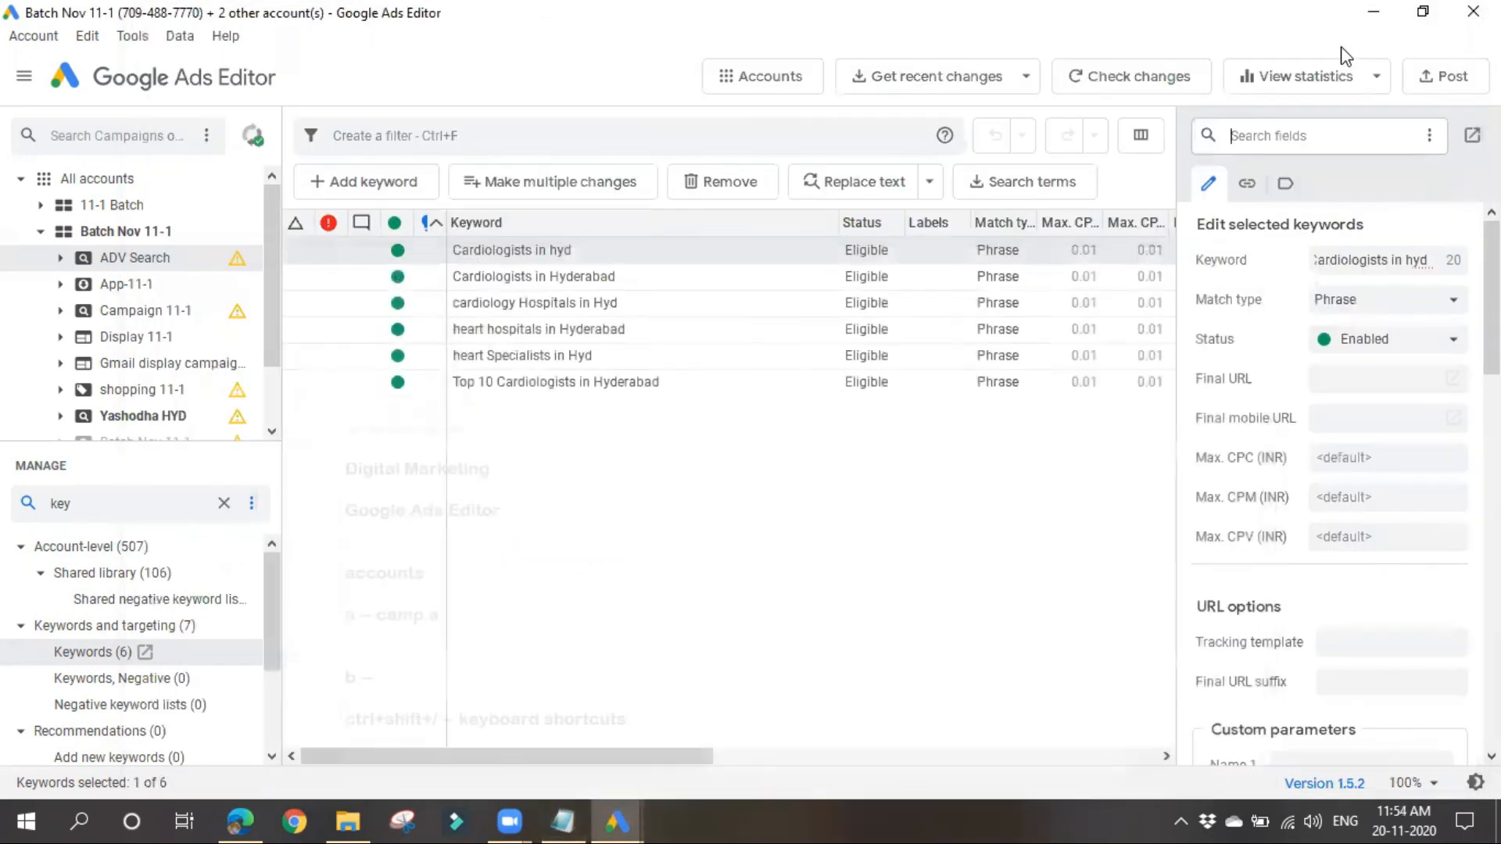
{"action": "left_click", "coordinate": [34, 37]}
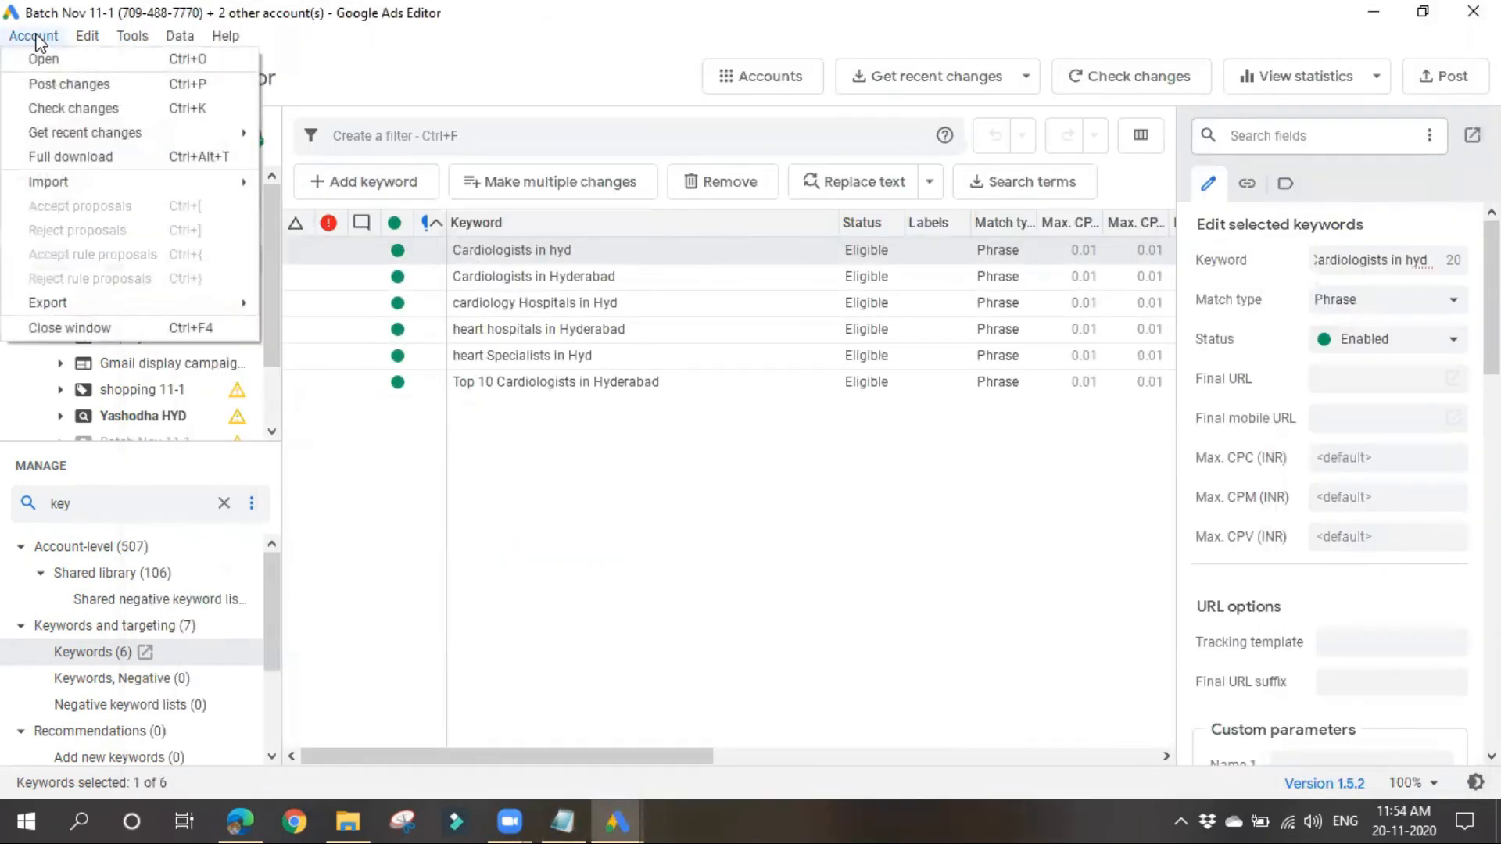
{"action": "mouse_move", "coordinate": [90, 36]}
{"action": "mouse_move", "coordinate": [143, 45]}
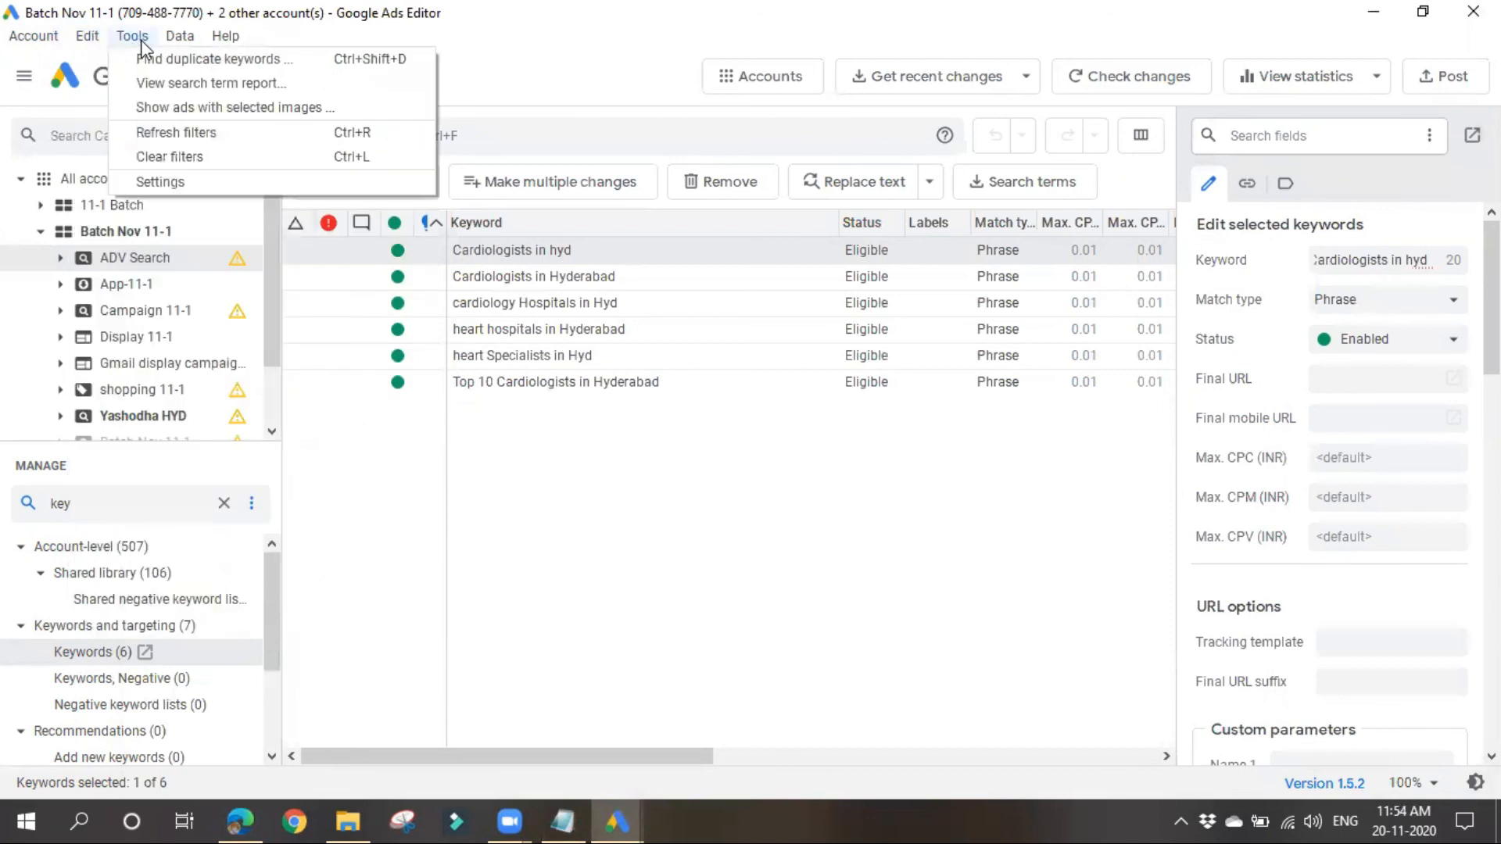
{"action": "mouse_move", "coordinate": [224, 45]}
{"action": "mouse_move", "coordinate": [152, 37]}
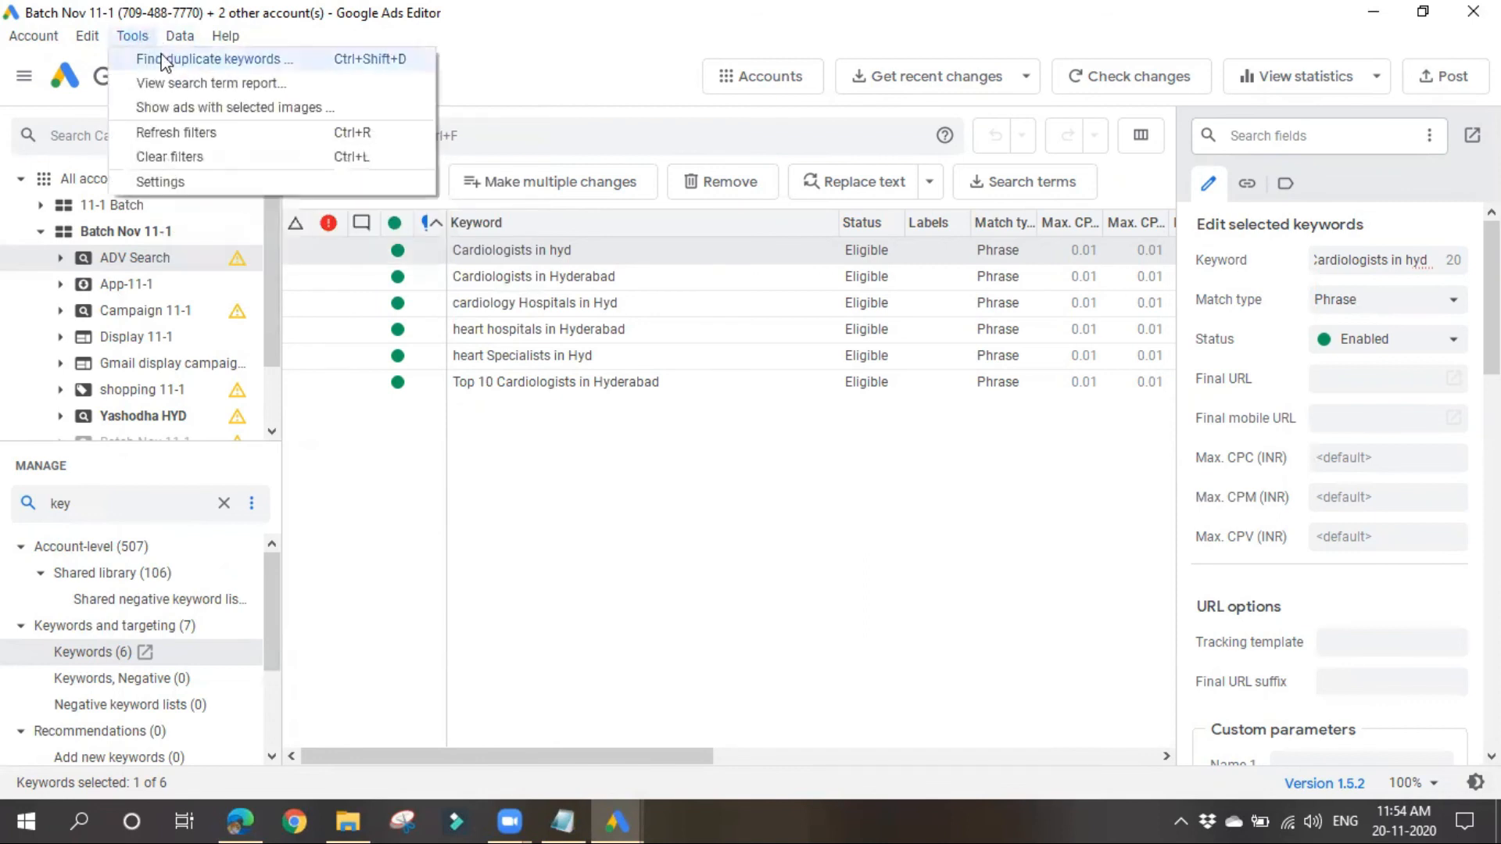